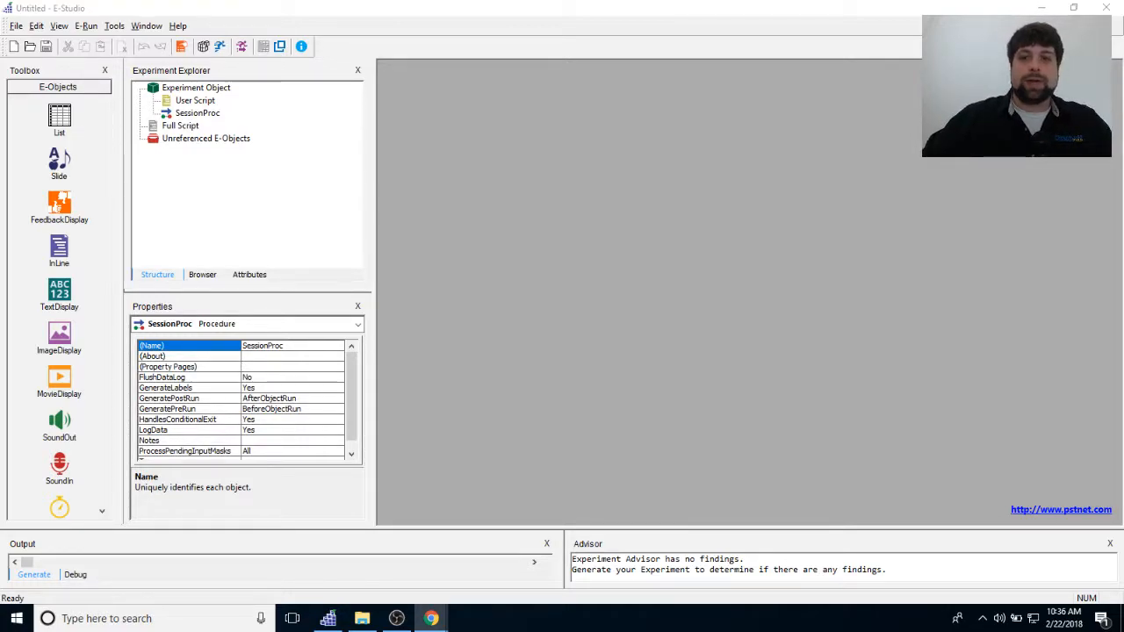
Add a TextDisplay object to the SessionProc timeline and rename it Welcome.
double_click(211, 114)
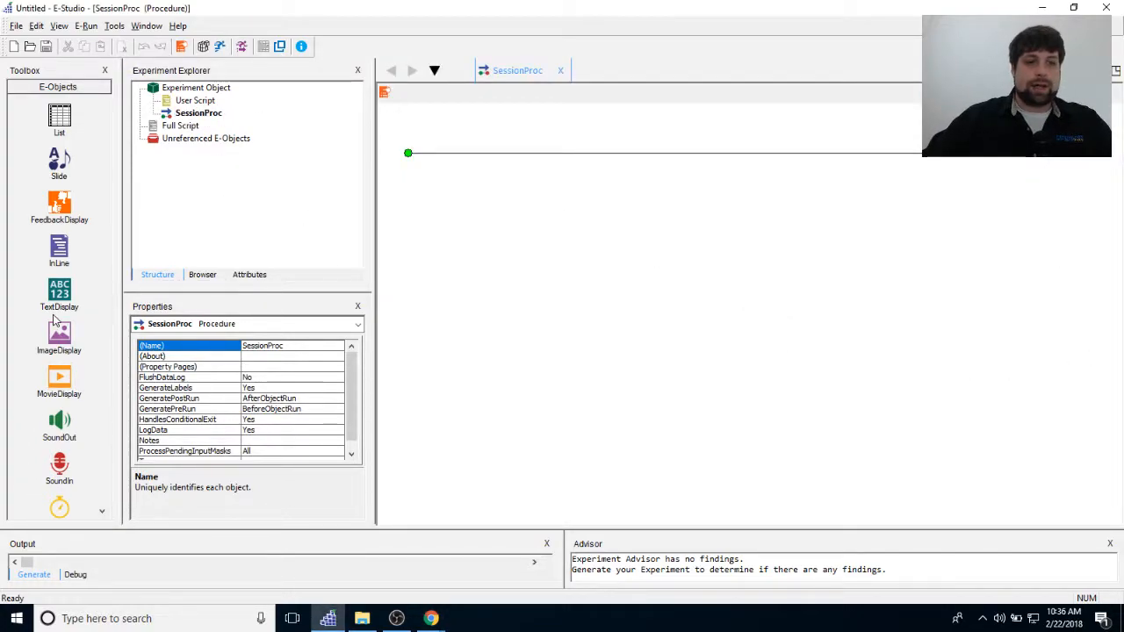
left_click_drag(60, 296, 766, 432)
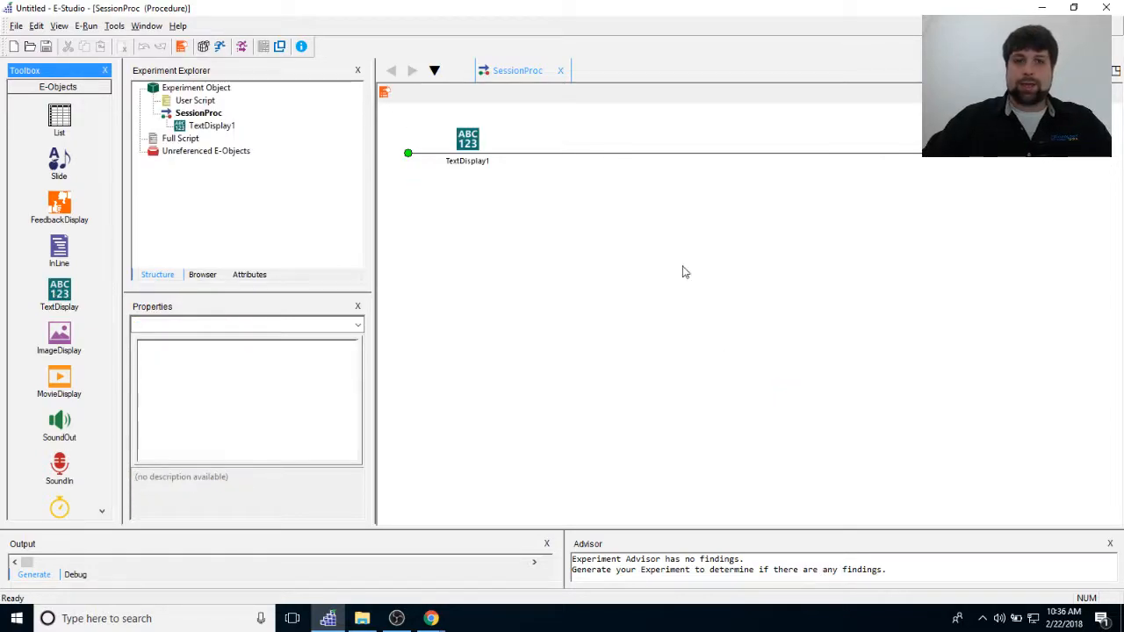
left_click(466, 159)
right_click(466, 159)
left_click(518, 204)
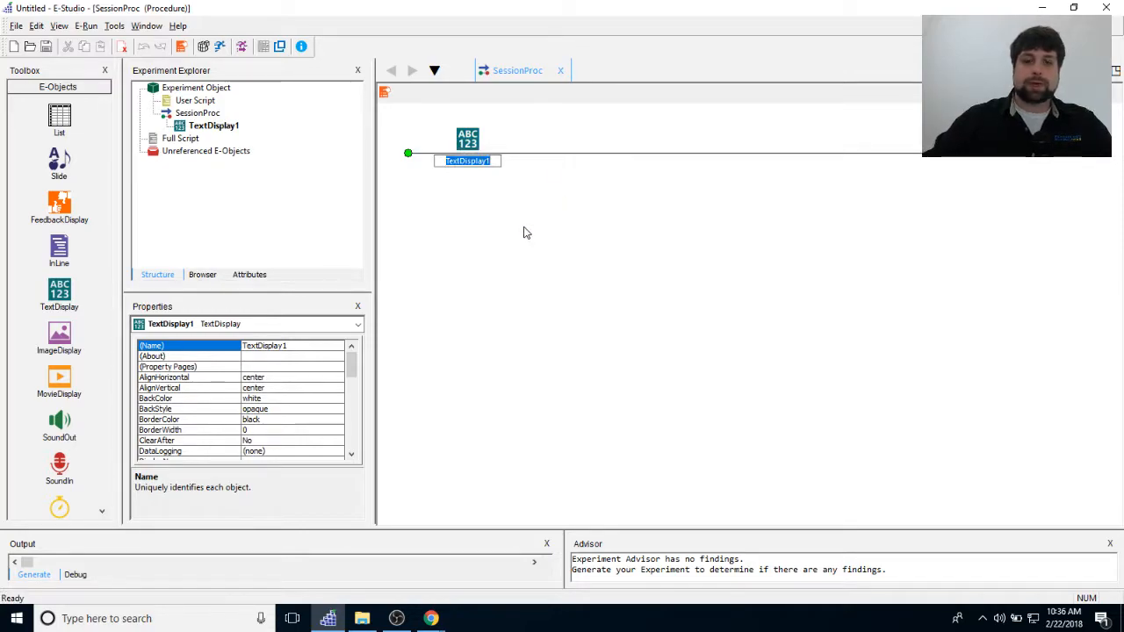
type("Welcome")
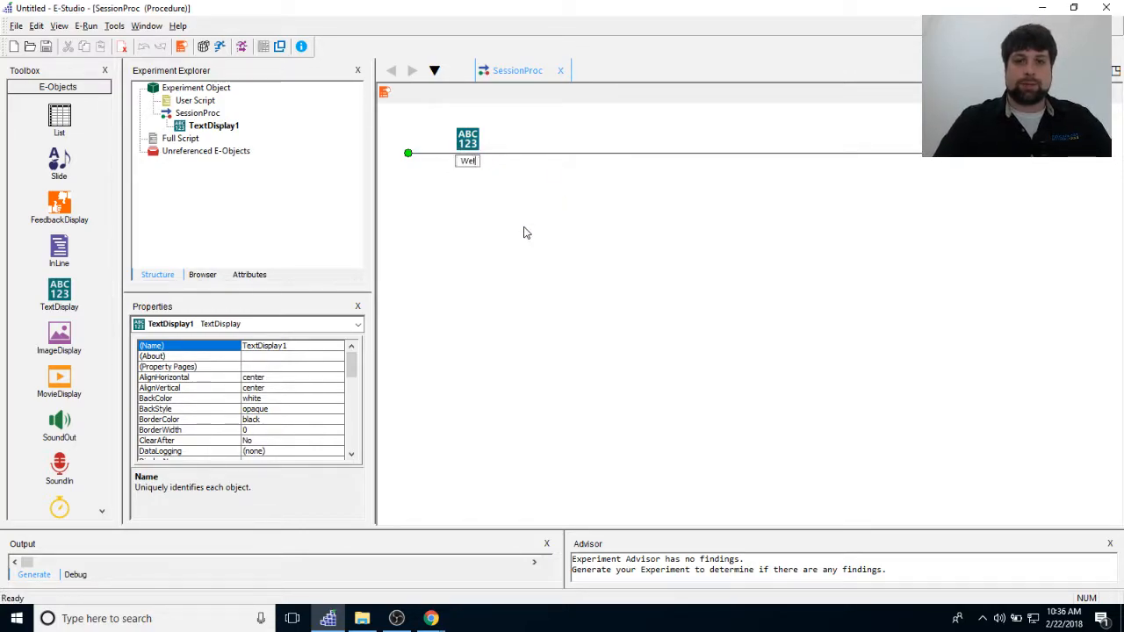
key("Return")
left_click(531, 226)
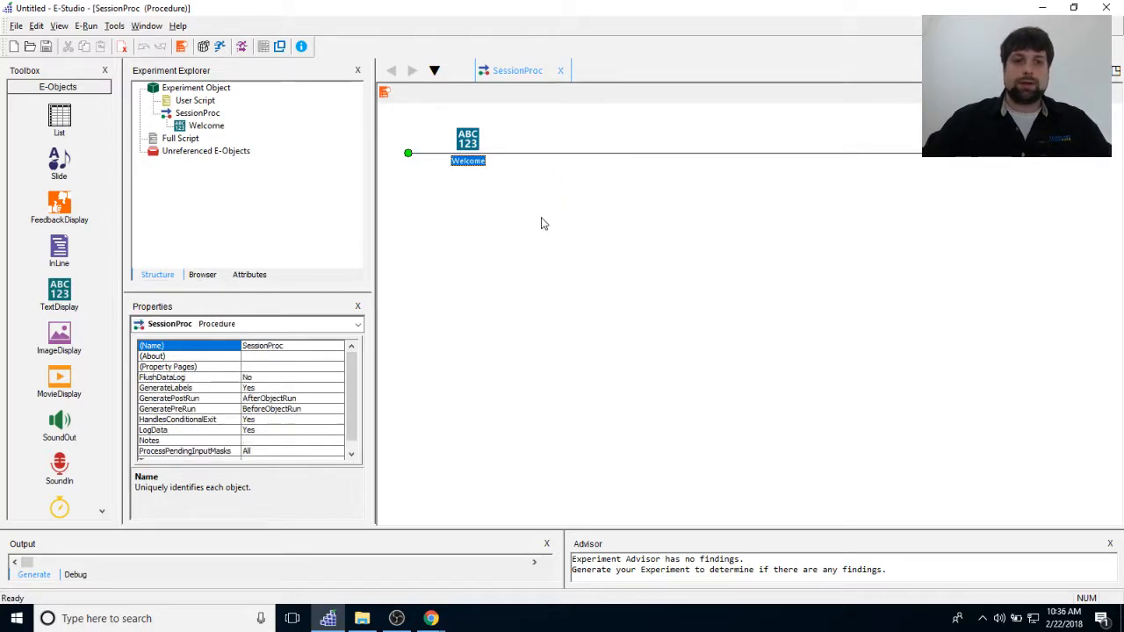
Open the Welcome display and enter "Welcome to the task!" followed by "In this task you will be presented with several letter strings".
double_click(467, 139)
left_click(716, 371)
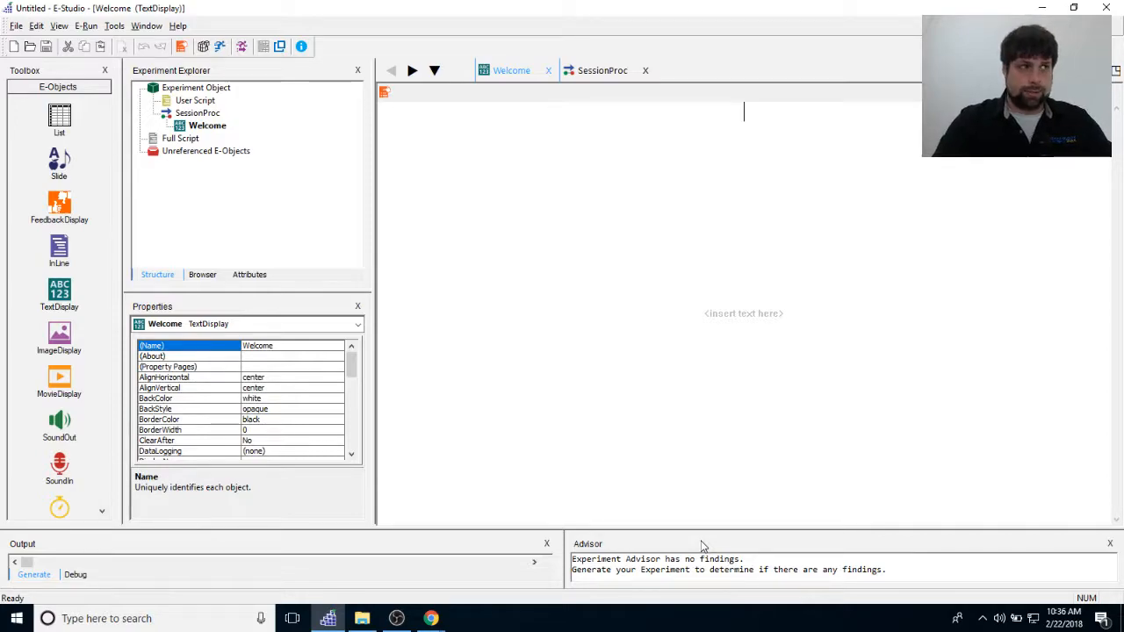
type("Welcome")
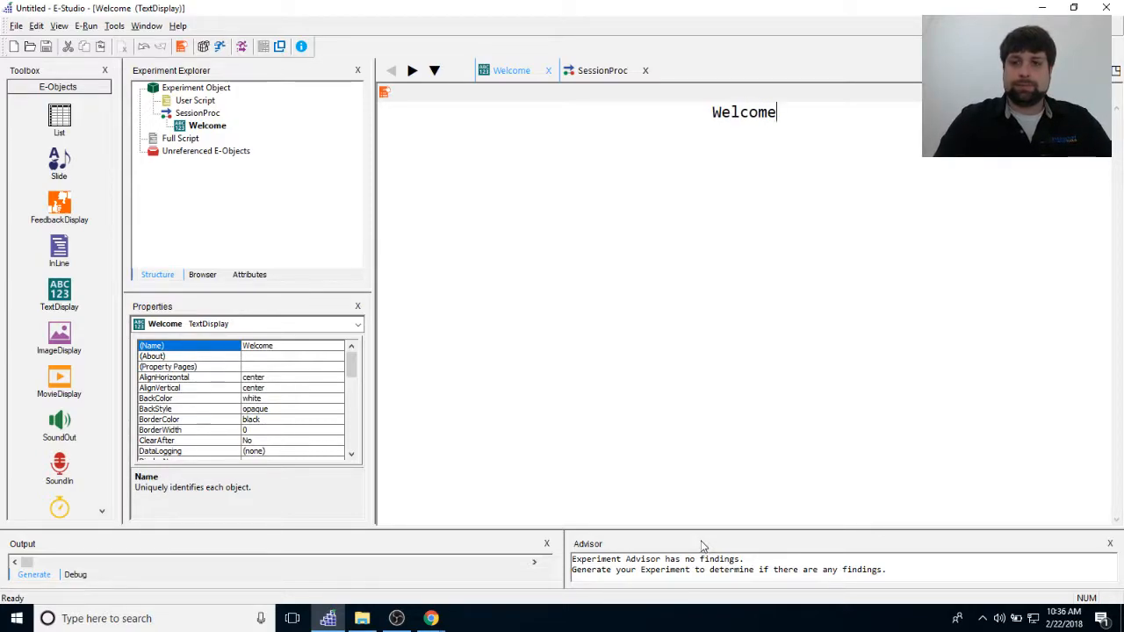
type(" to the task!")
key("Return")
type("In this task you will be presented with several letter strings")
key("BackSpace")
key("BackSpace")
type("g")
key("BackSpace")
type("g")
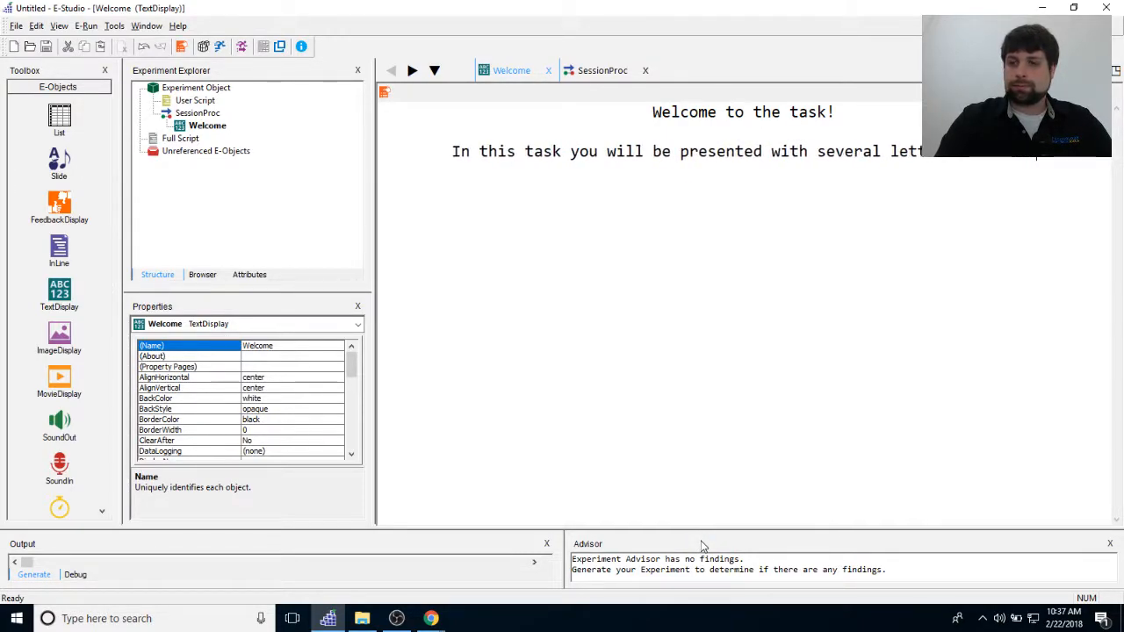
Add the instruction line "If the letters appear in black font, you should memorize them.".
key("Return")
type("If the lte")
key("BackSpace")
key("BackSpace")
type("etters appear in black")
key("BackSpace")
type("ck font, you should memorize them.")
Add a separate instruction line reading "If the letters appear in green font, you should ignore them.".
key("Return")
key("Return")
type("If the lt")
key("BackSpace")
type("etters appeari")
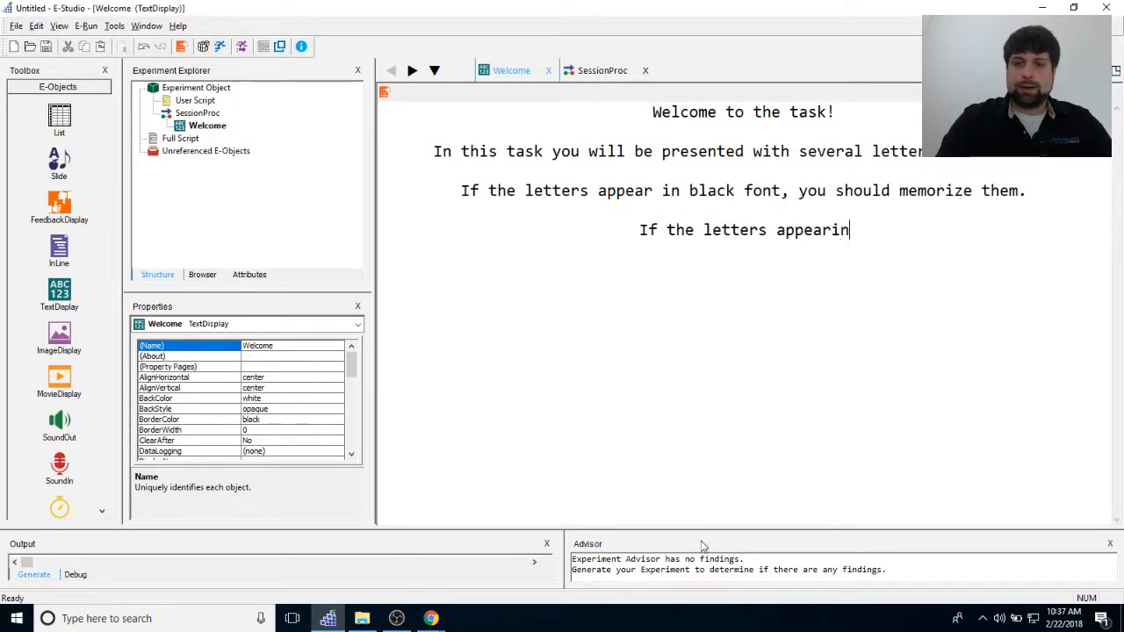
key("BackSpace")
type("in green font, you")
key("BackSpace")
key("BackSpace")
type("ou should ignore them.")
Add the closing lines "We will begin with a simple basline. ." and "Press SPACE to begin" below the instructions.
key("Return")
type("We will begin with a simple")
key("BackSpace")
key("BackSpace")
type("le basline. .")
key("Return")
type("Press SPACE t")
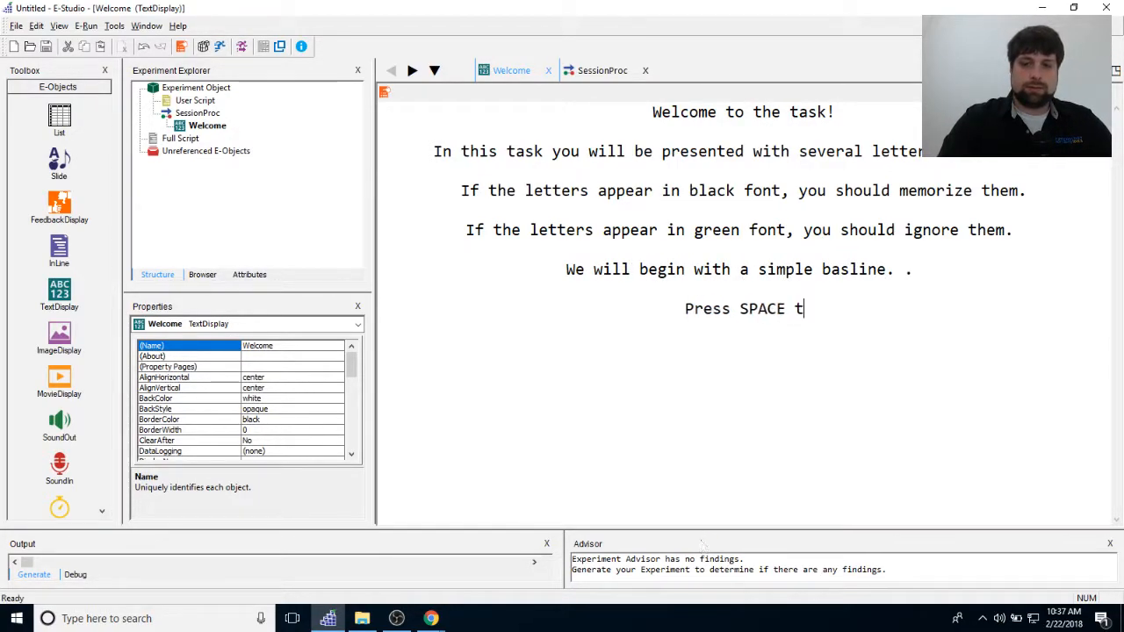
type("o begin")
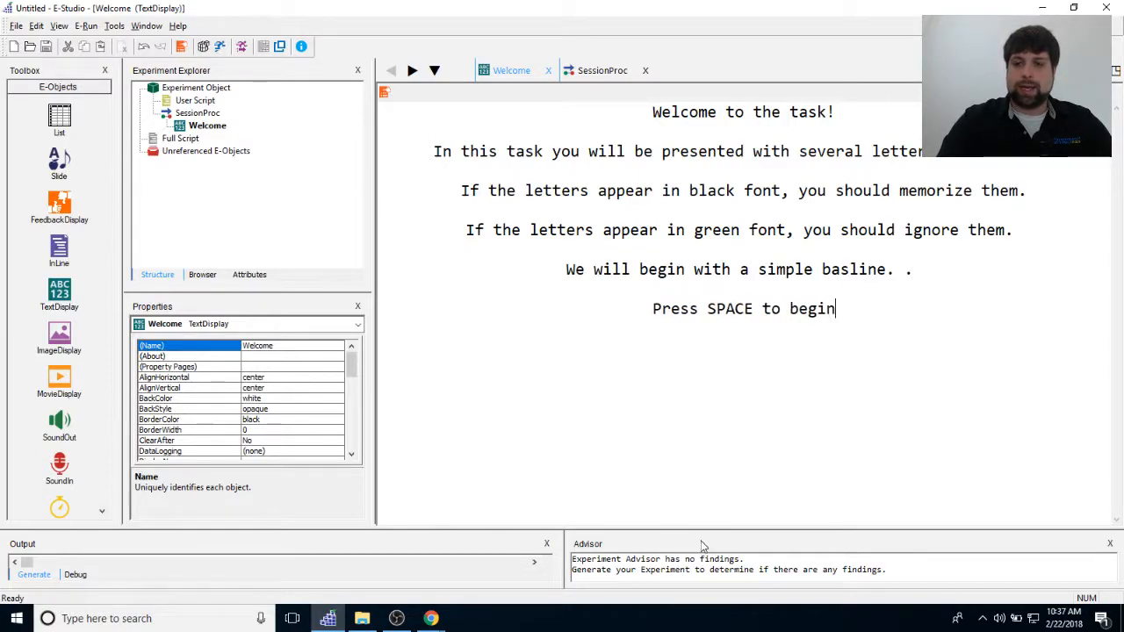
Replace the stray punctuation after "basline" with a single period.
left_click(908, 262)
left_click(917, 283)
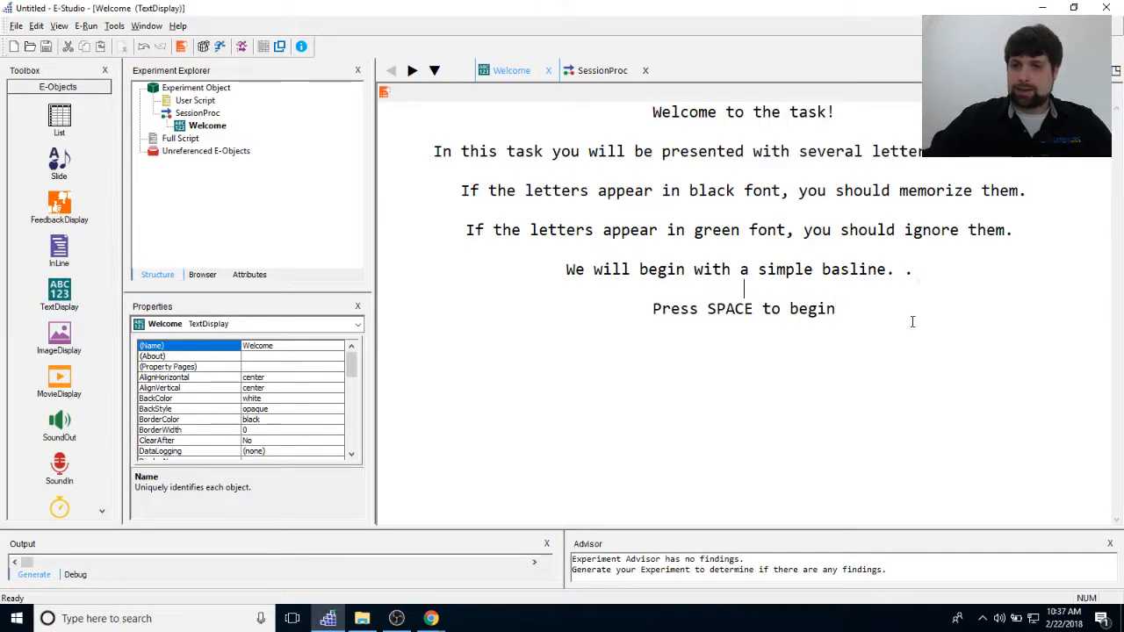
key("BackSpace")
key("BackSpace")
key("BackSpace")
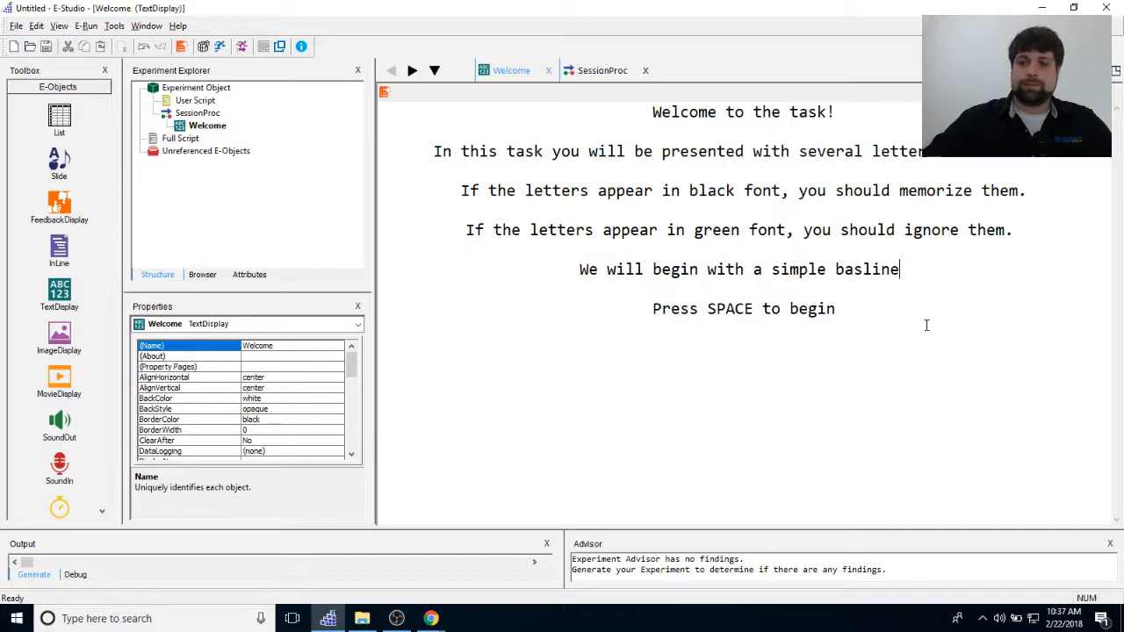
type(".")
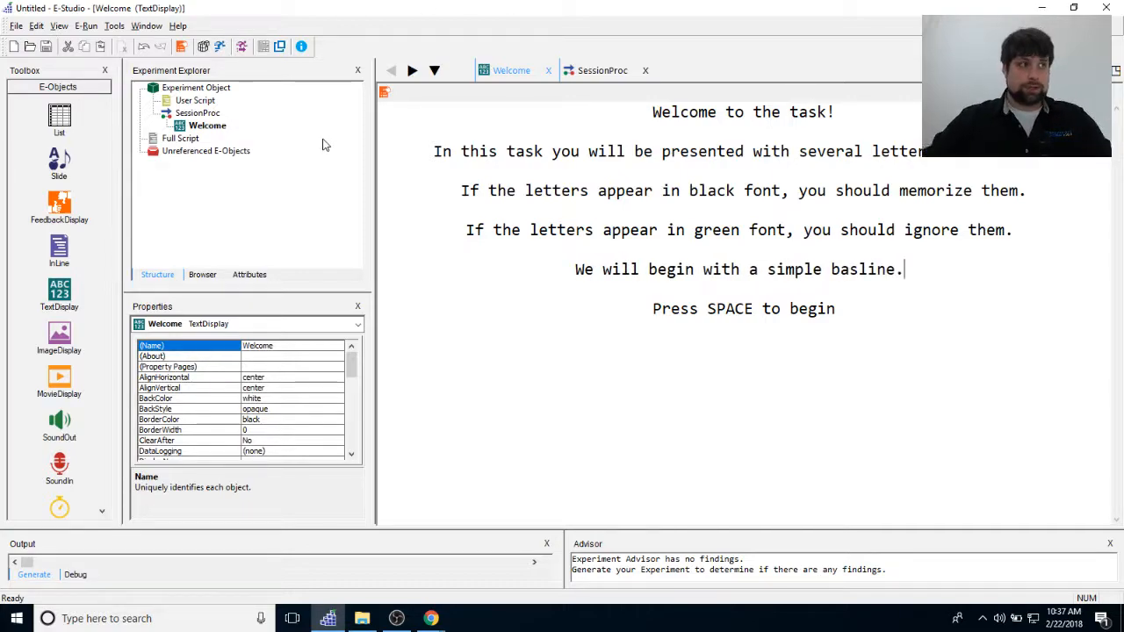
left_click_drag(412, 131, 988, 295)
left_click(988, 295)
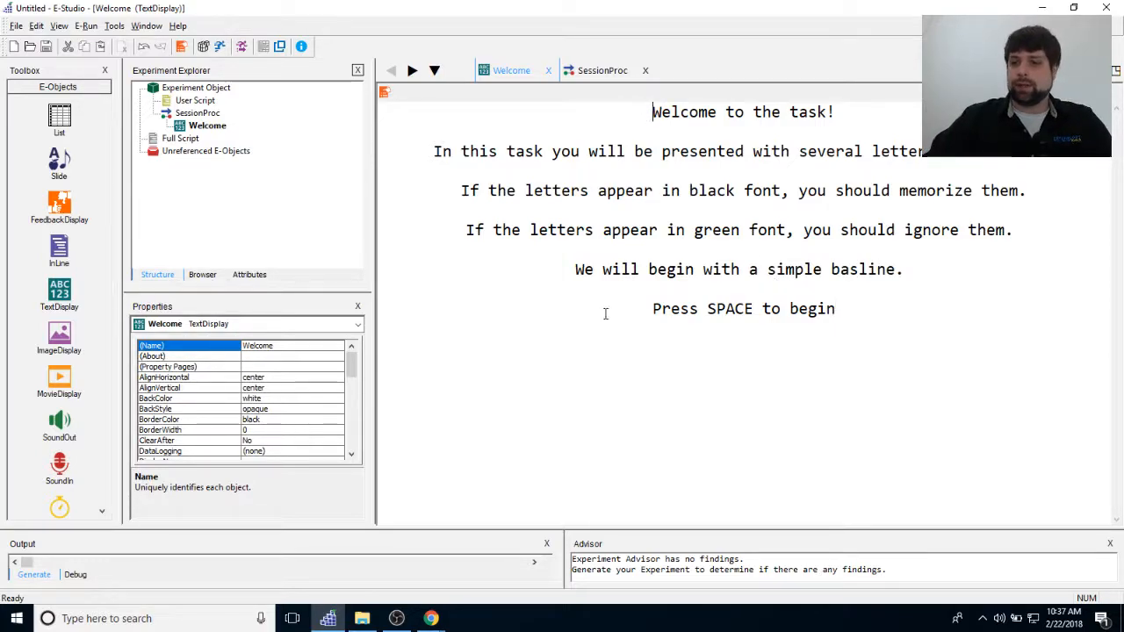
left_click_drag(550, 276, 926, 279)
left_click(923, 312)
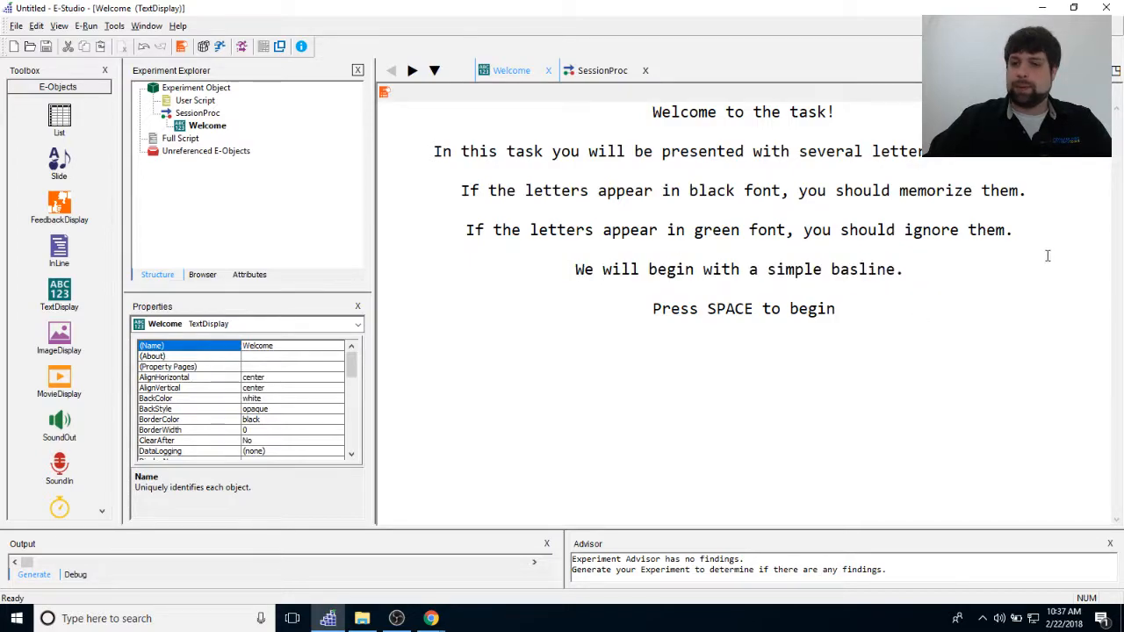
left_click_drag(434, 143, 1013, 274)
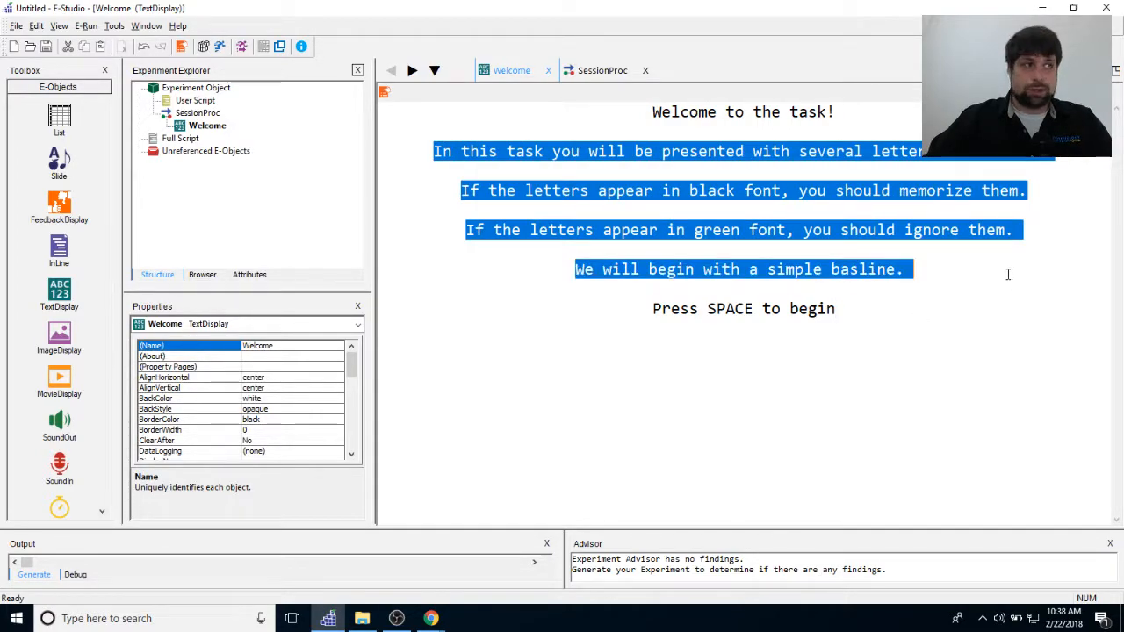
left_click(904, 329)
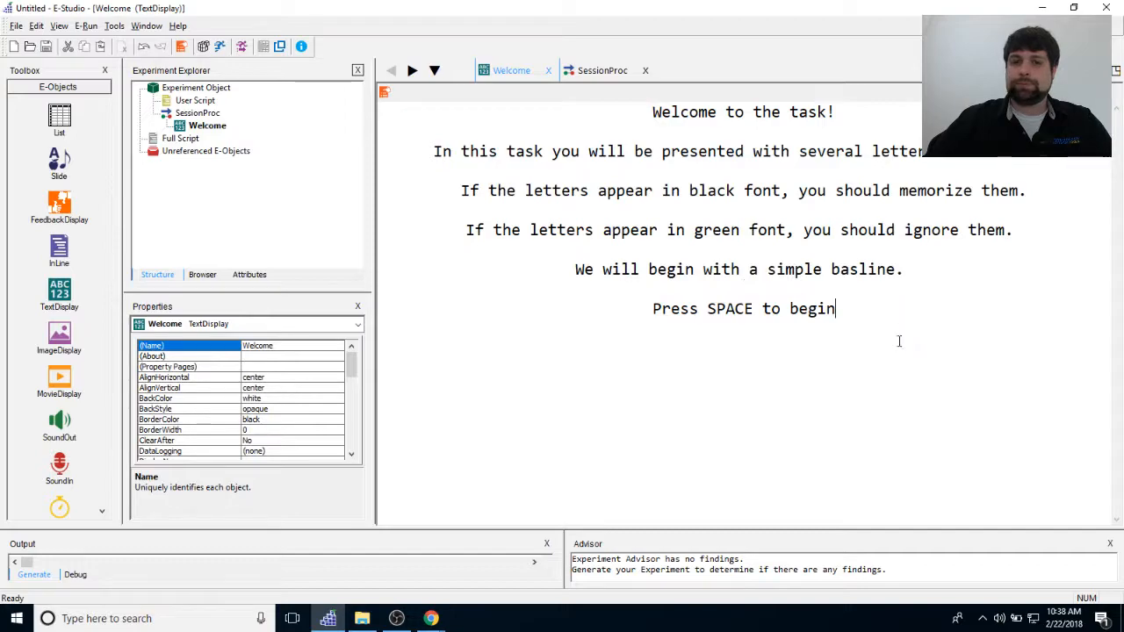
left_click_drag(650, 322, 961, 317)
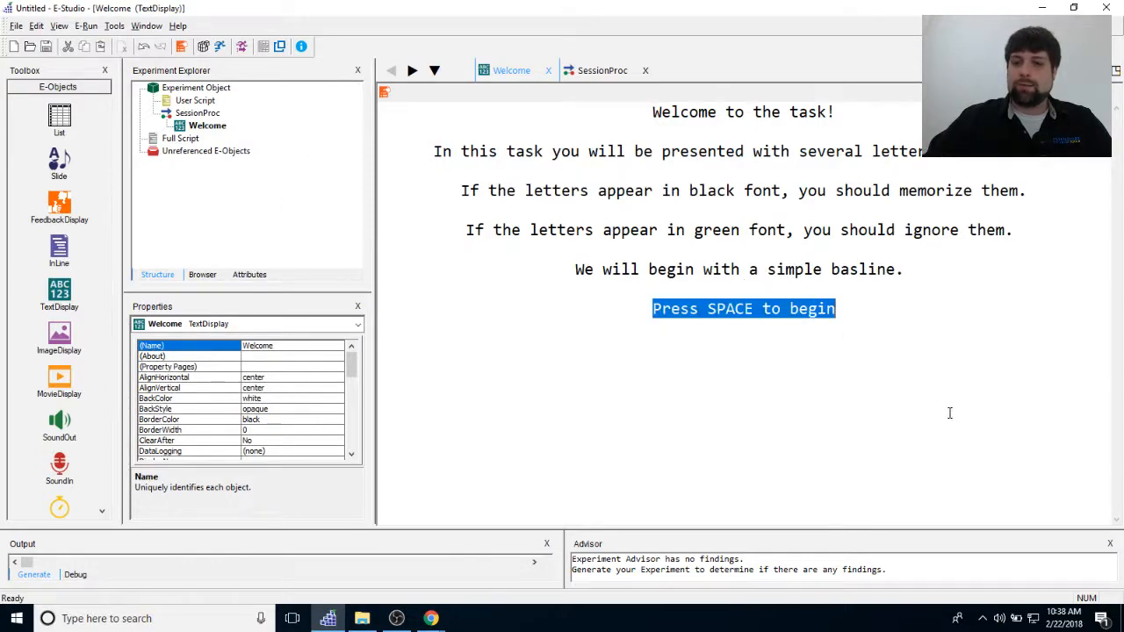
left_click(1013, 376)
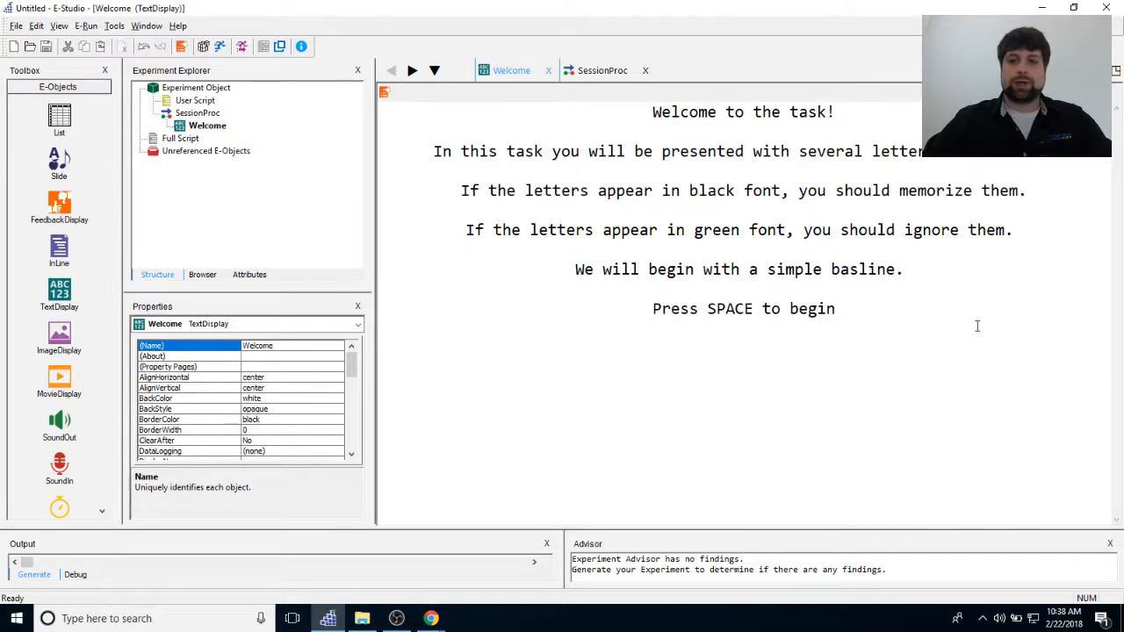
left_click(875, 304)
left_click_drag(639, 314, 884, 346)
left_click(884, 346)
left_click_drag(644, 309, 1013, 328)
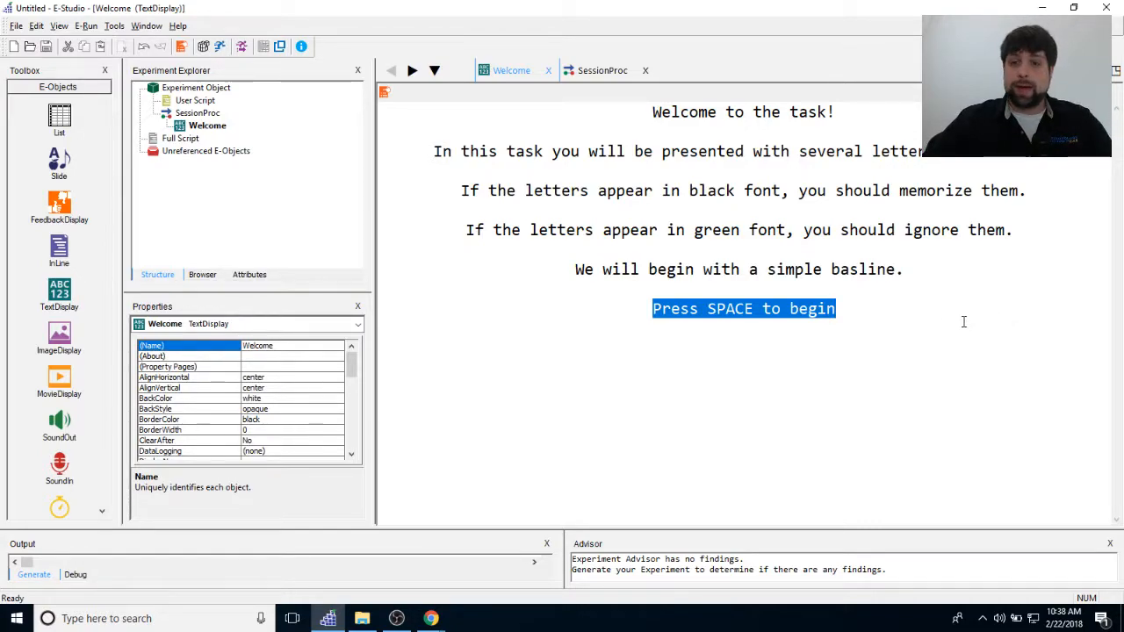
left_click(935, 280)
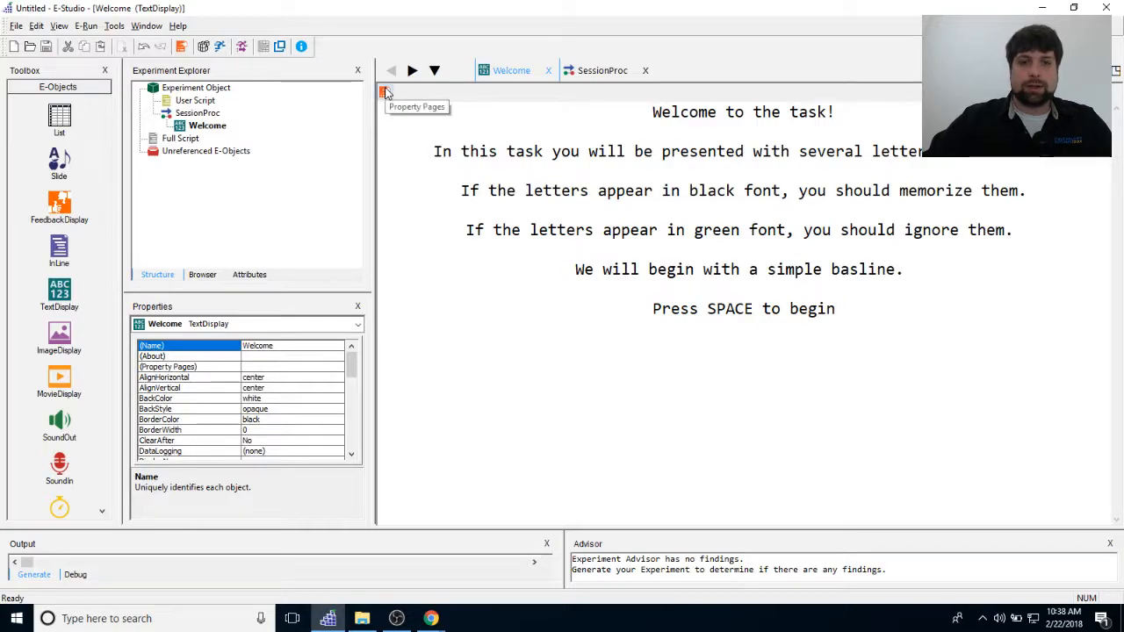
In the Welcome display's properties, set the duration to (infinite) and data logging to Standard.
left_click(385, 92)
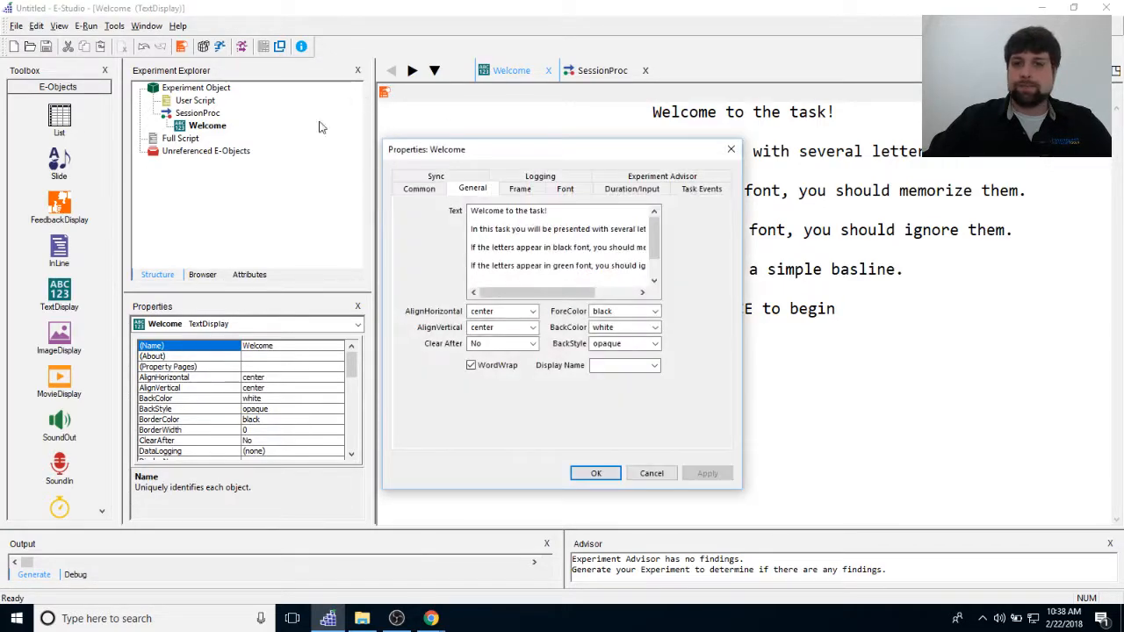
left_click_drag(620, 154, 688, 140)
left_click(688, 178)
left_click(589, 208)
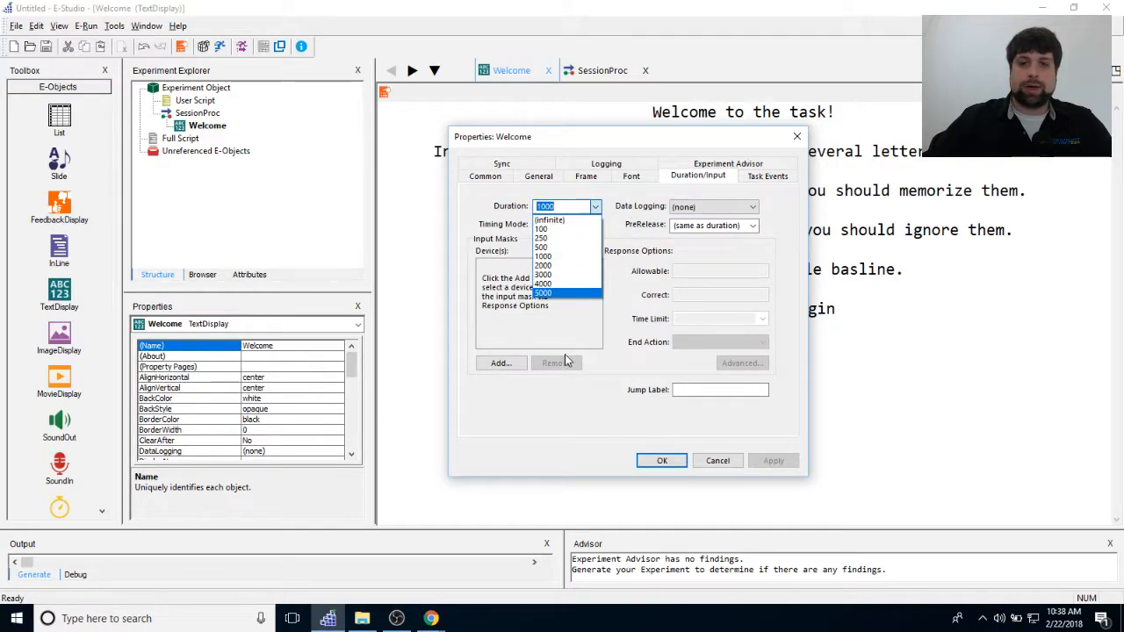
left_click(567, 220)
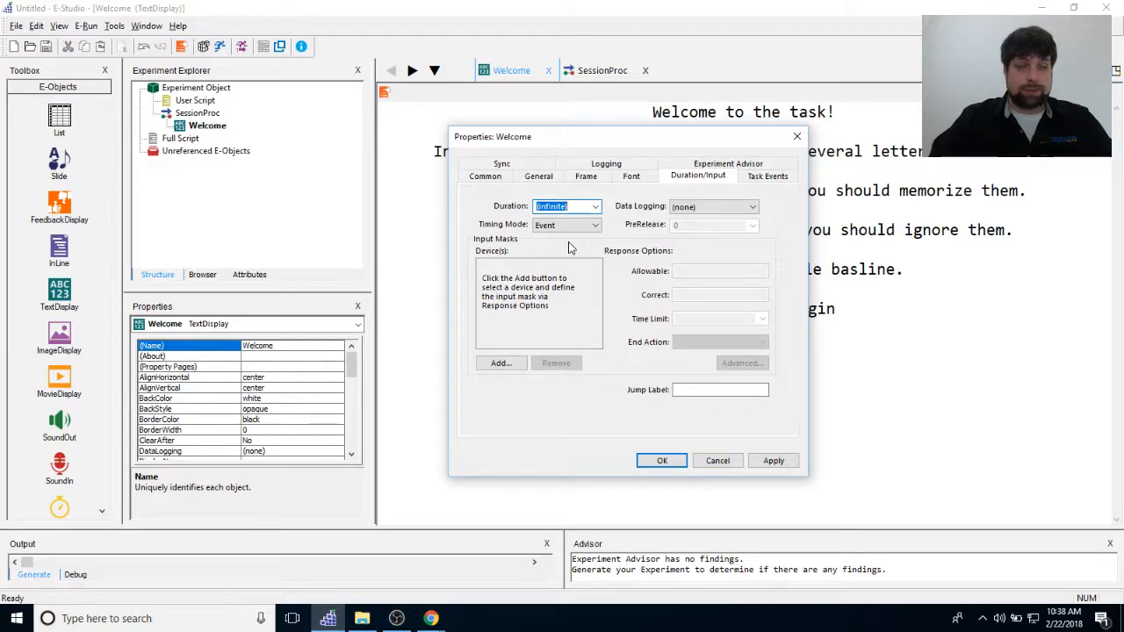
left_click(754, 208)
left_click(707, 232)
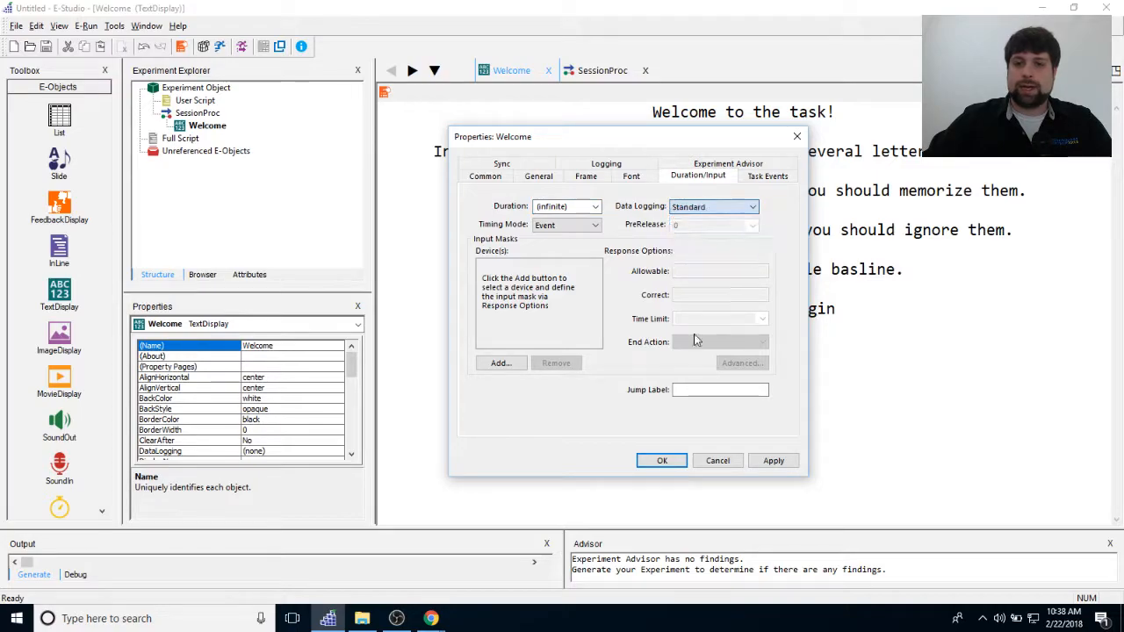
Add a Keyboard input device to the Welcome display and set its allowable response to {SPACE}.
left_click(503, 364)
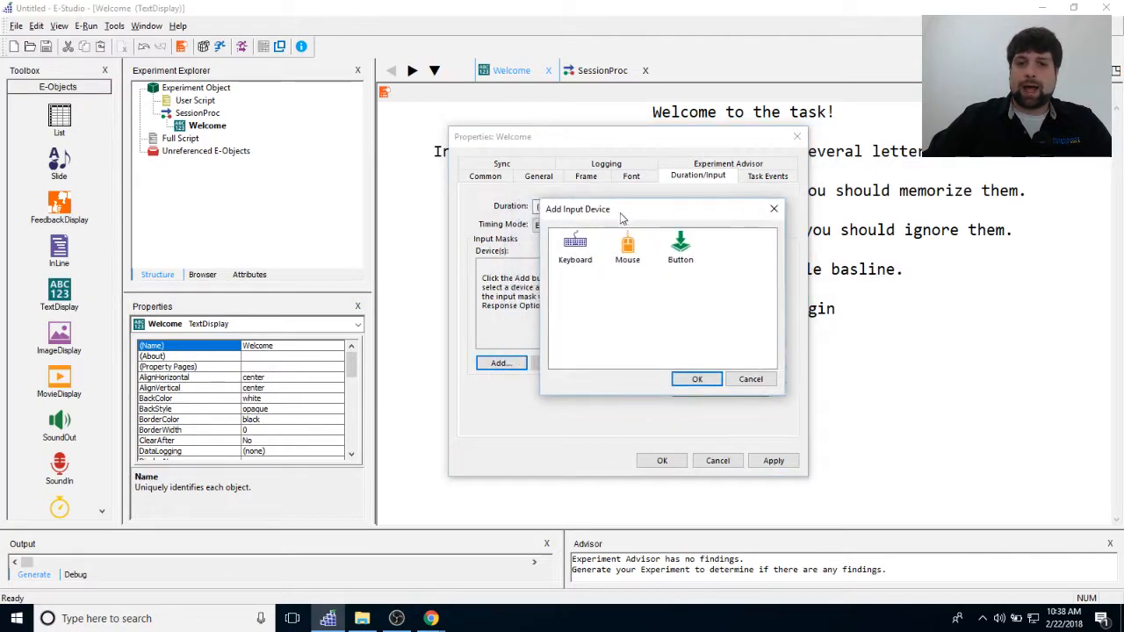
left_click(581, 253)
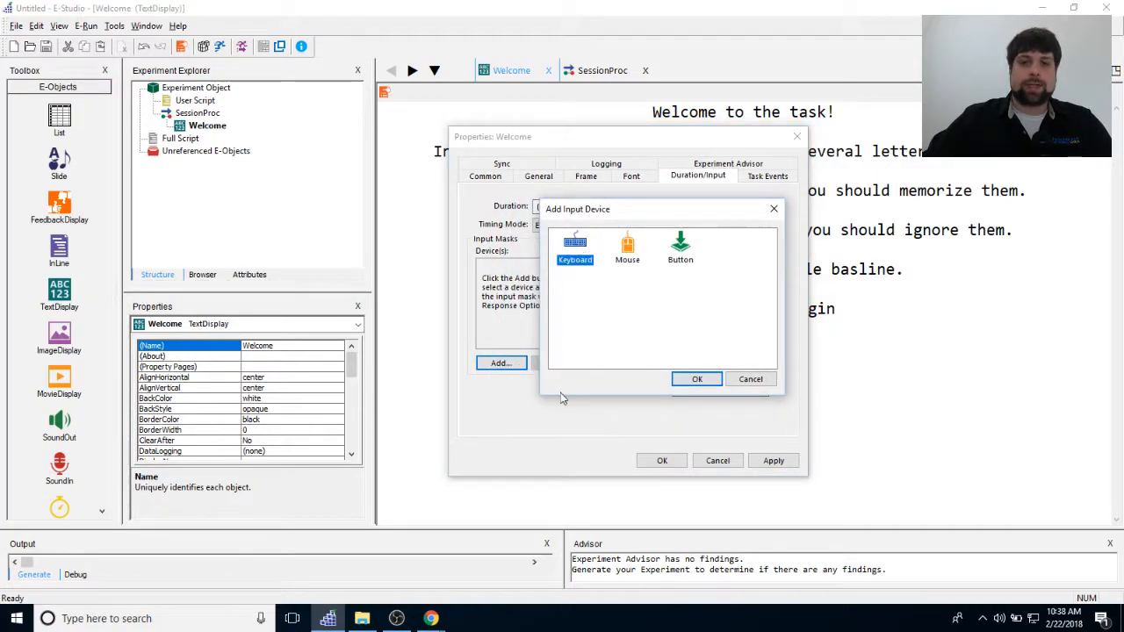
left_click(697, 379)
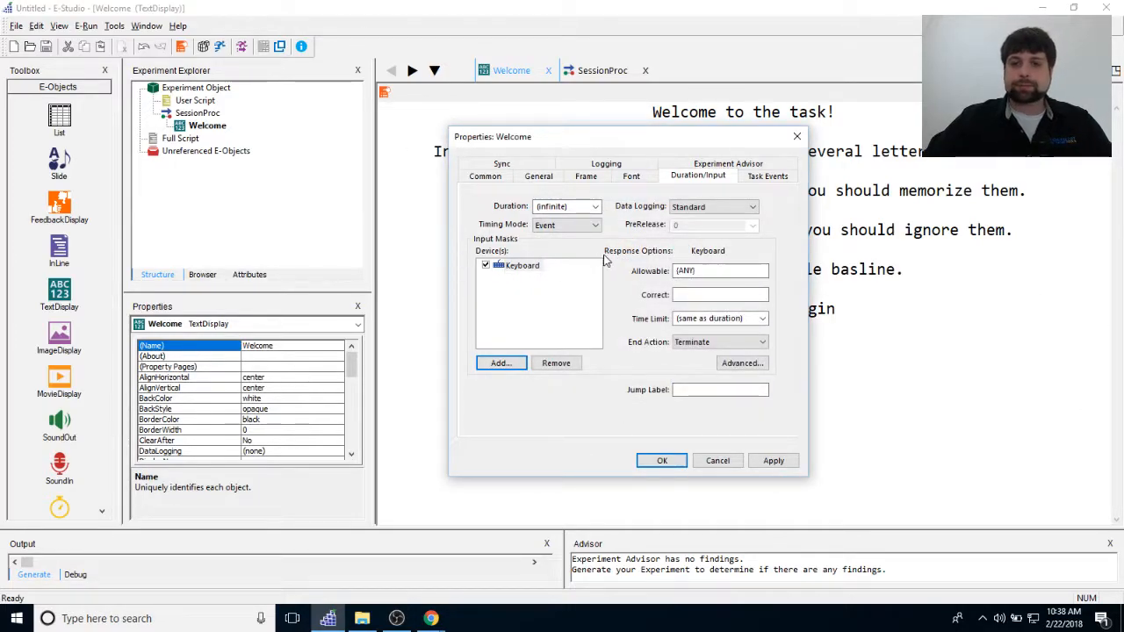
left_click(717, 270)
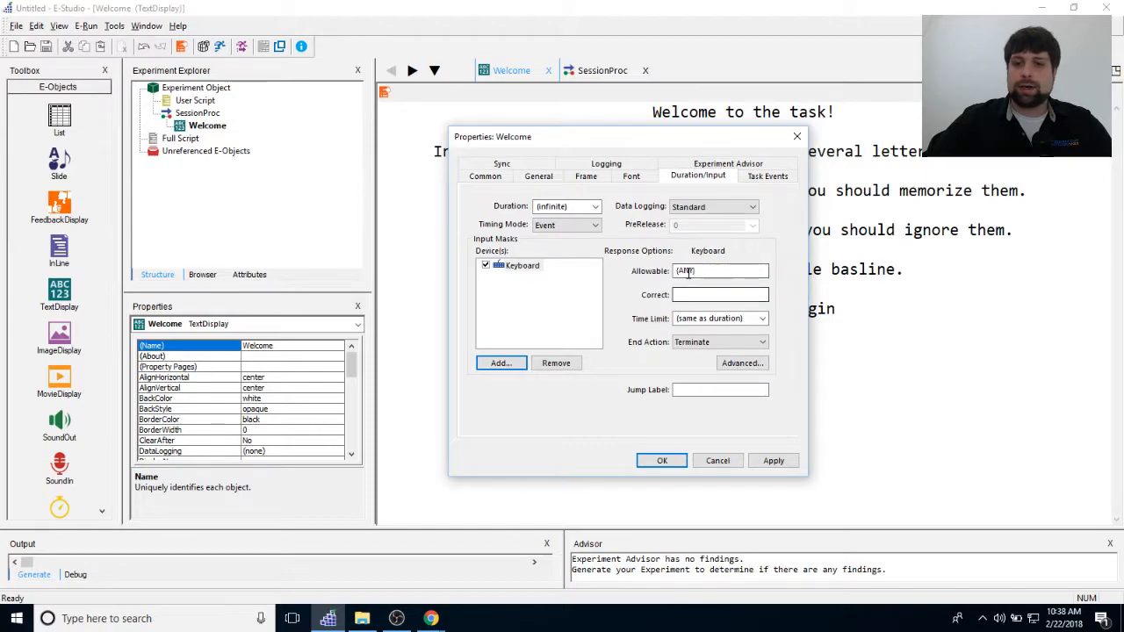
key("BackSpace")
key("BackSpace")
key("BackSpace")
key("BackSpace")
type("SPACE")
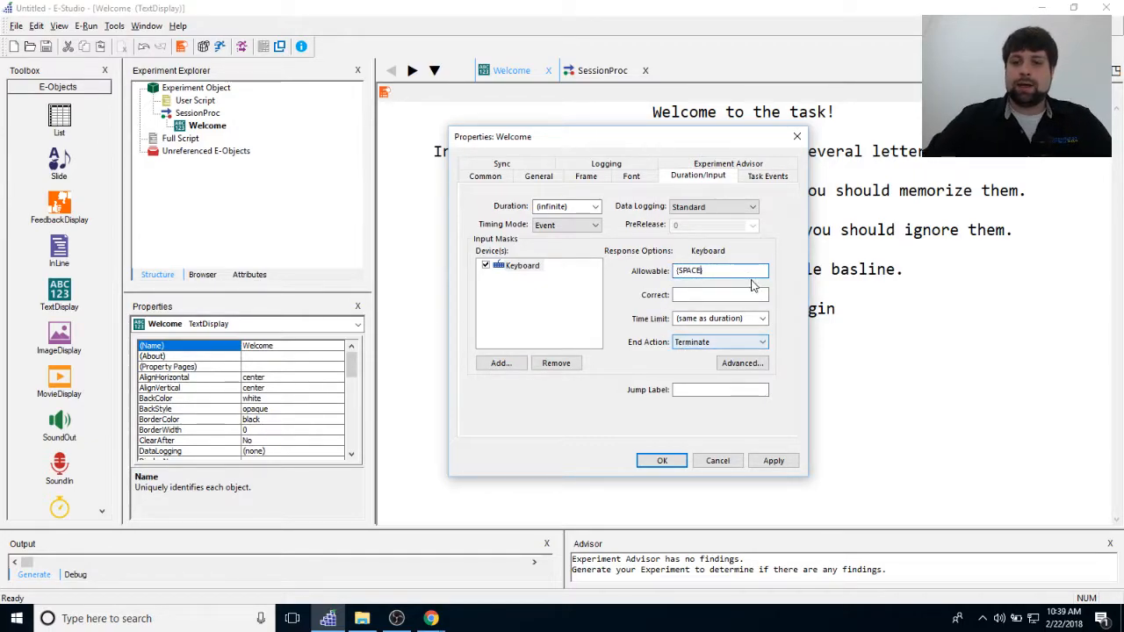
Apply the Welcome properties with the correct response left blank, and close the Welcome display to return to SessionProc.
left_click(690, 295)
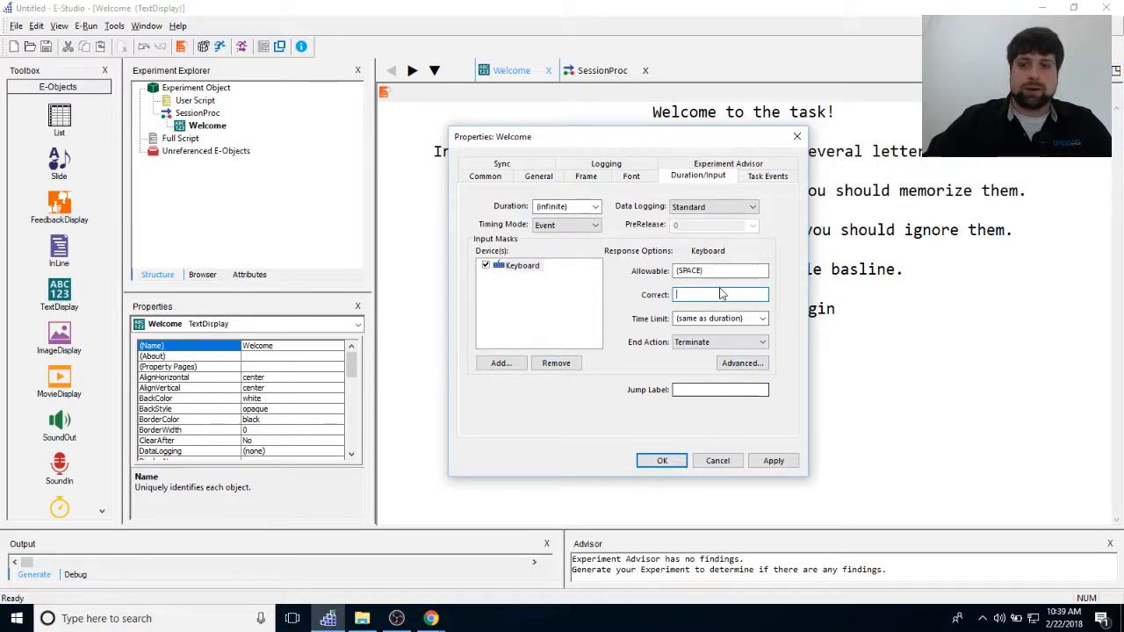
left_click(773, 460)
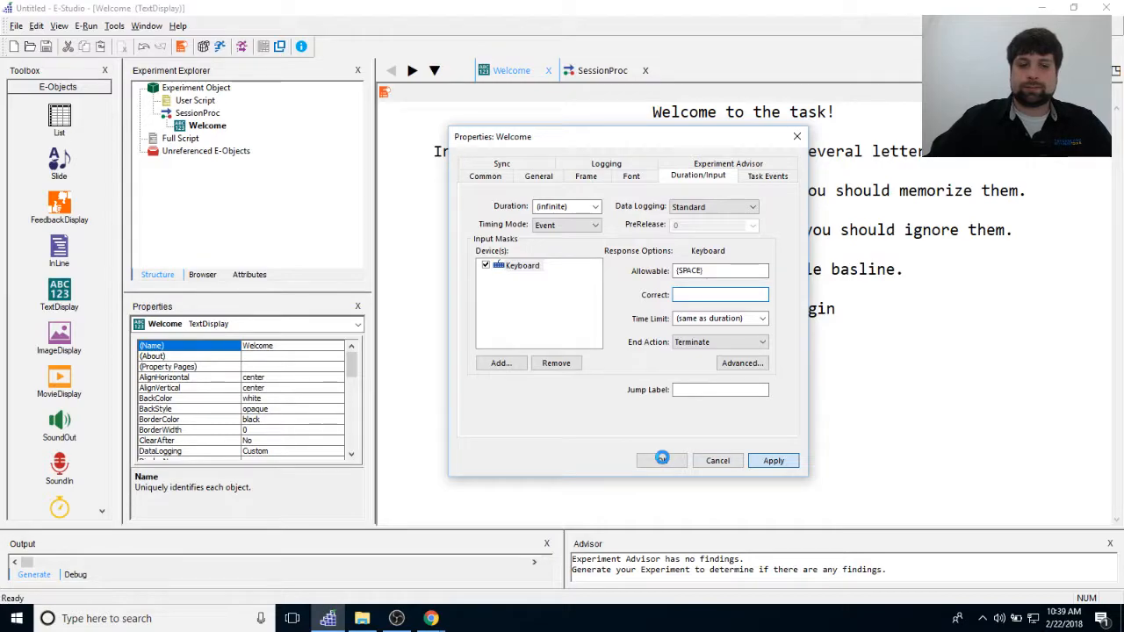
left_click(658, 460)
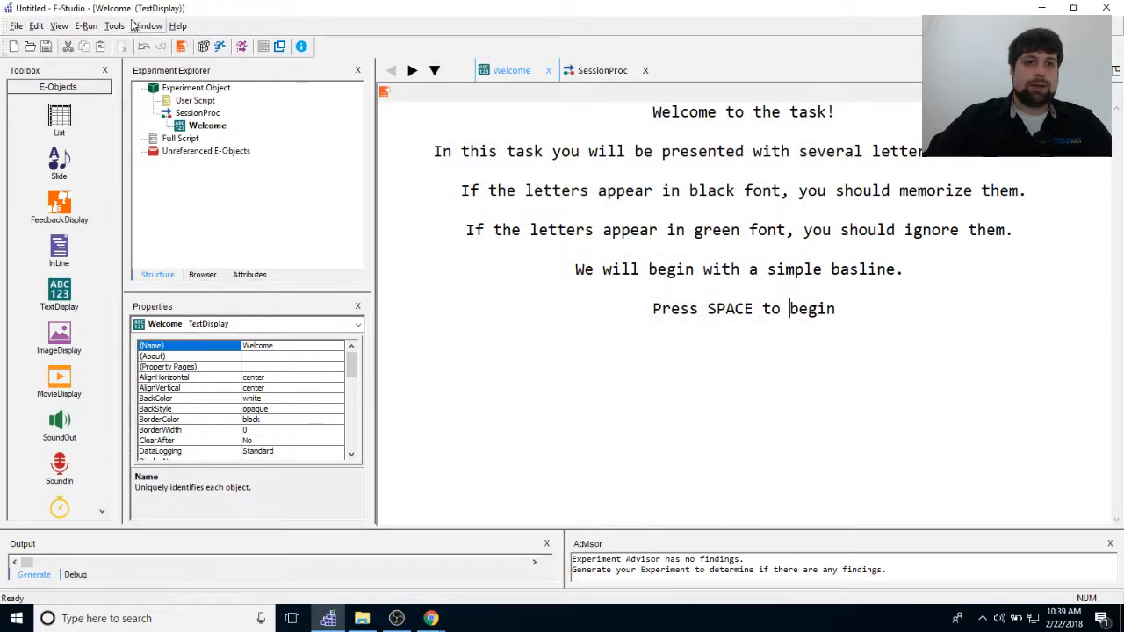
left_click(548, 71)
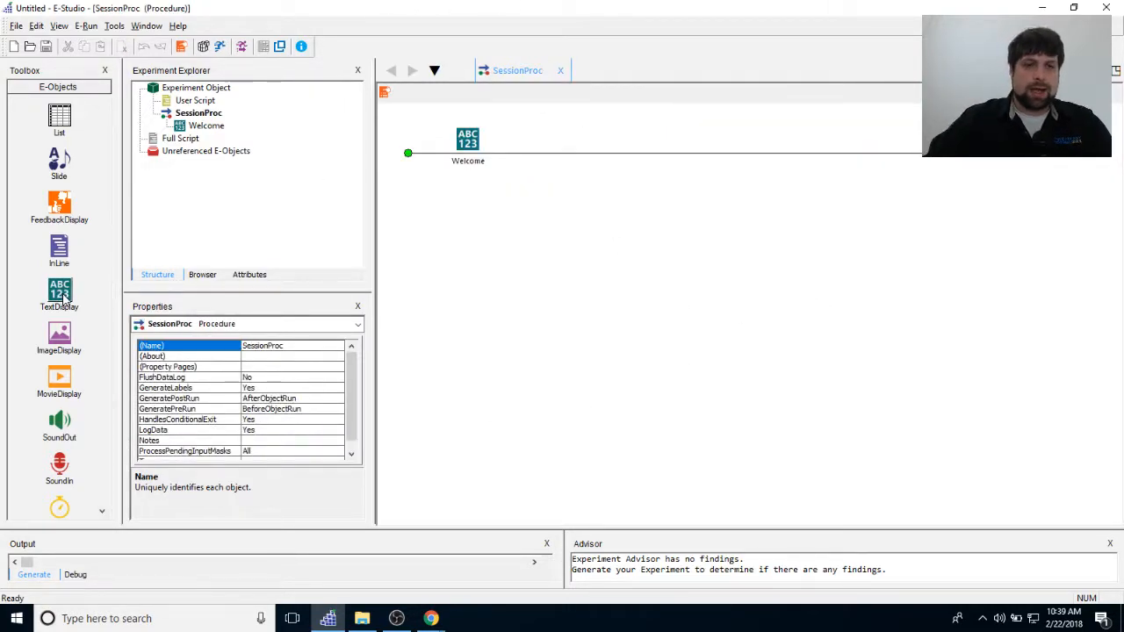
Add a List object after Welcome in SessionProc and rename it BlockList.
left_click_drag(59, 122, 572, 302)
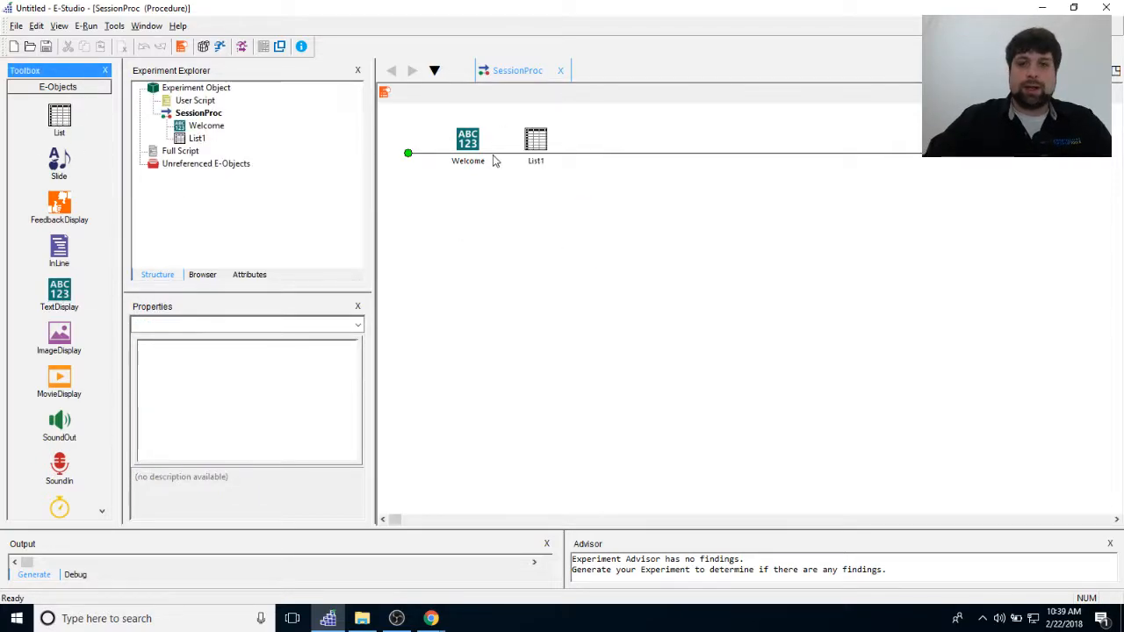
left_click(535, 141)
right_click(530, 142)
left_click(579, 198)
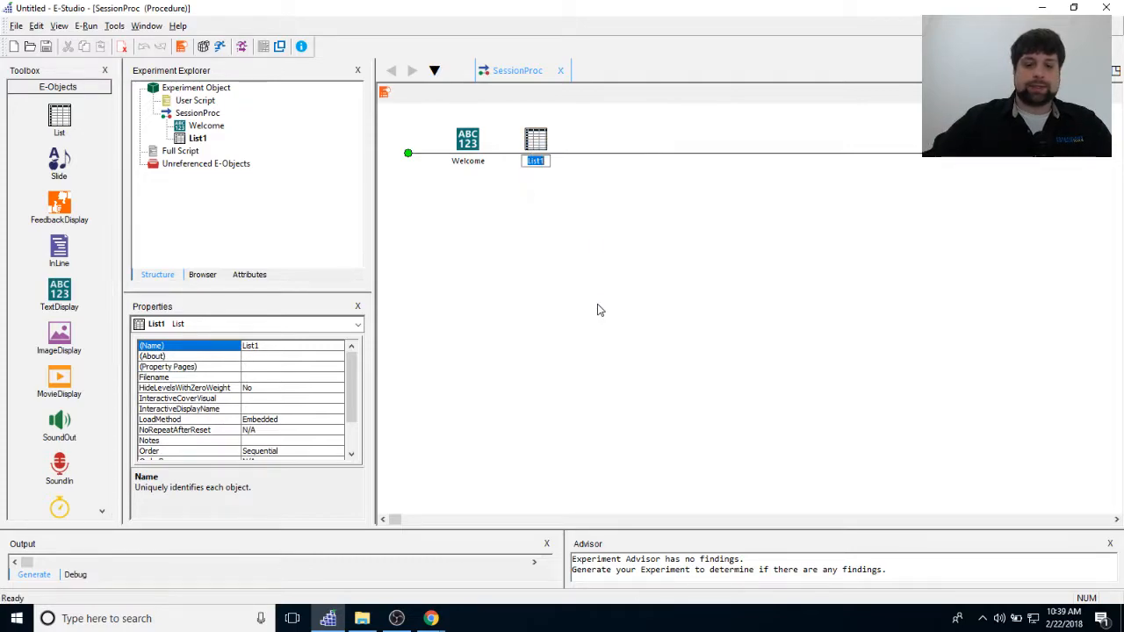
type("BlockList")
key("Return")
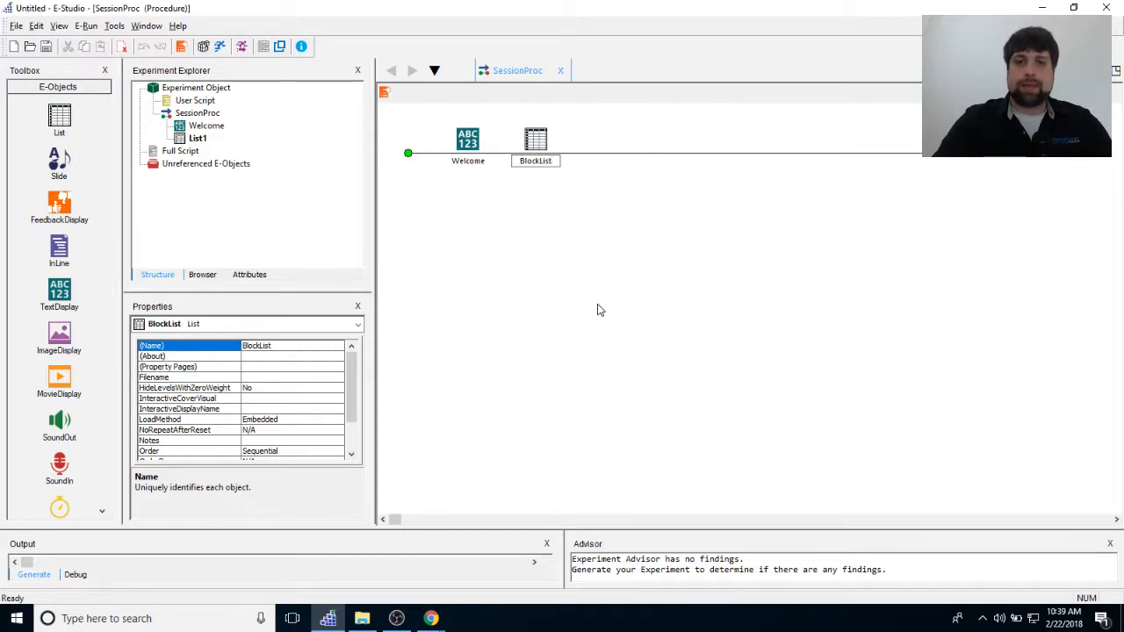
In BlockList, assign a new procedure OneBlockProc to the first level, creating it without making it the default for new levels.
double_click(537, 151)
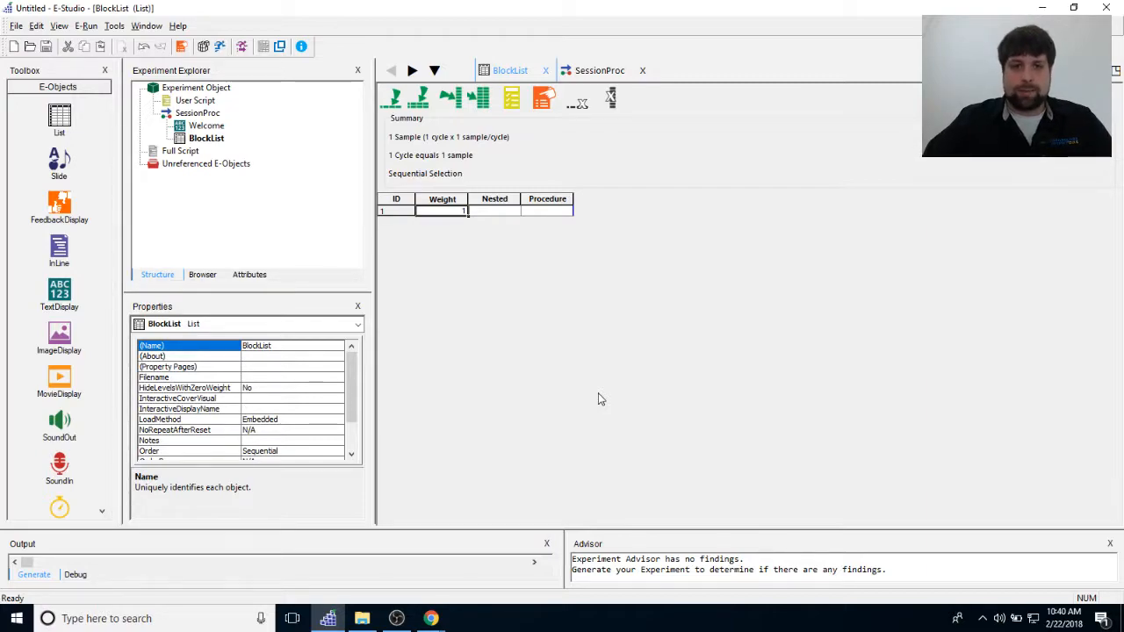
left_click(547, 211)
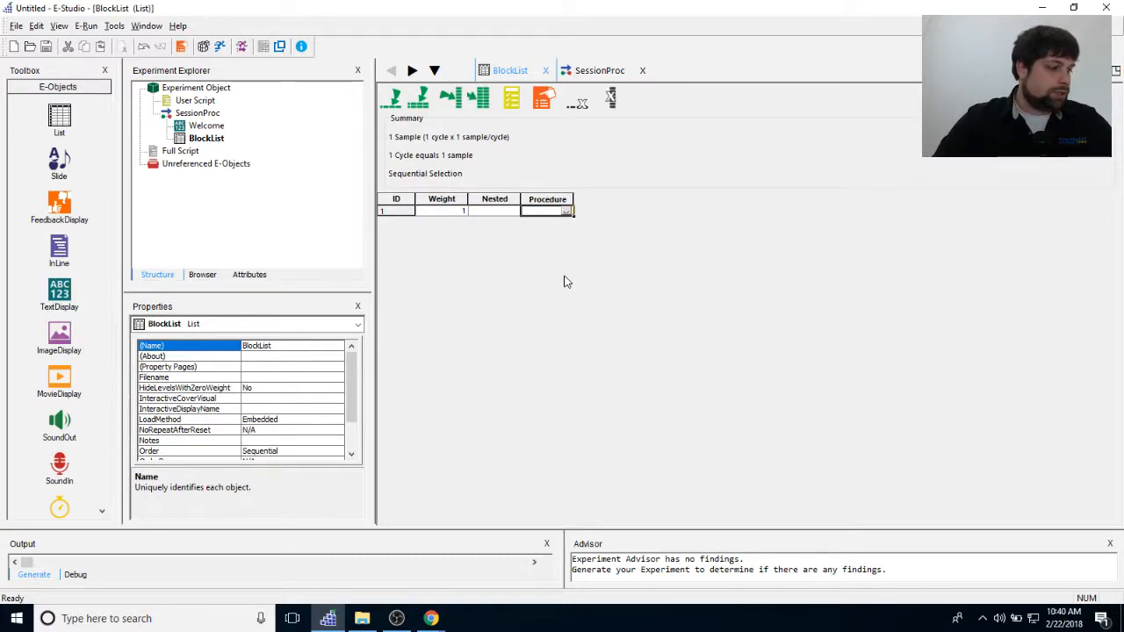
type("OneBlockProc")
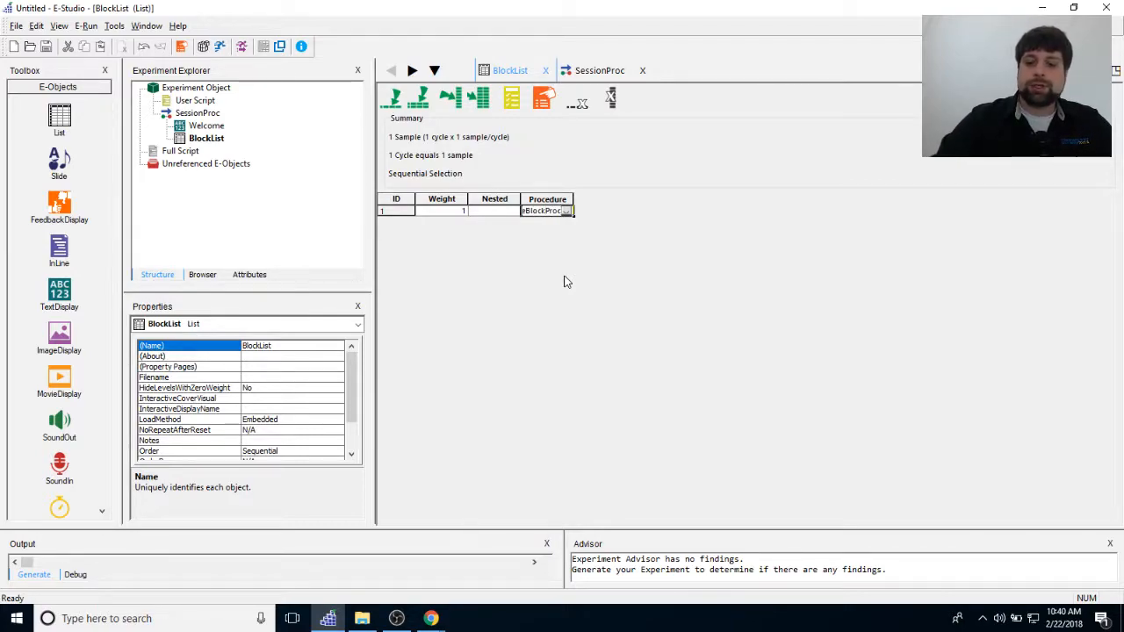
key("Return")
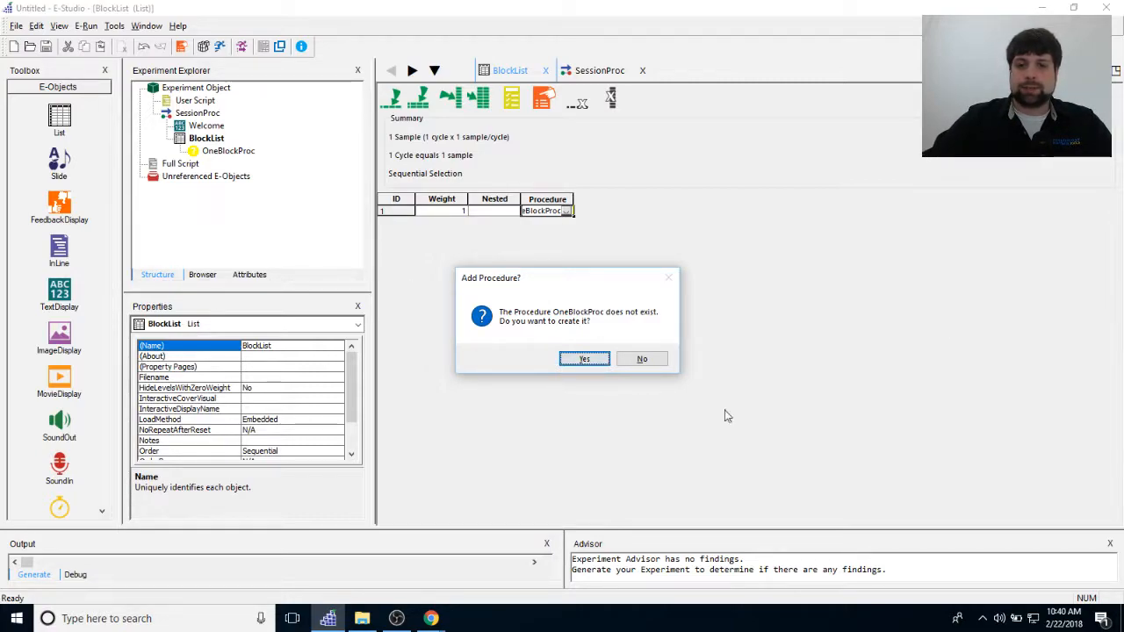
left_click(584, 362)
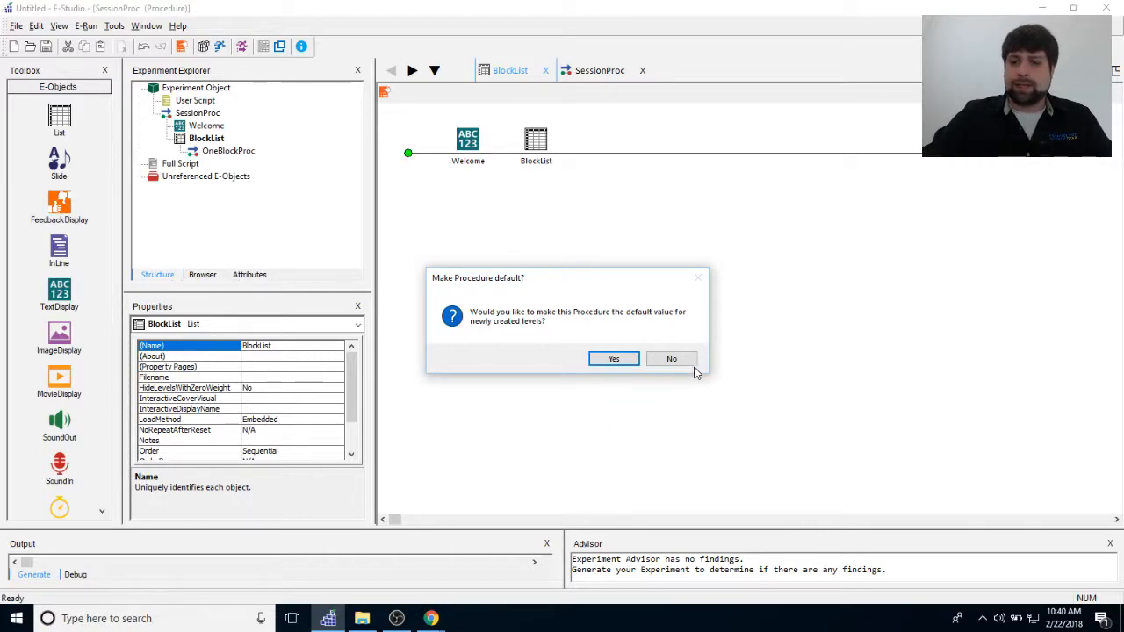
left_click(673, 360)
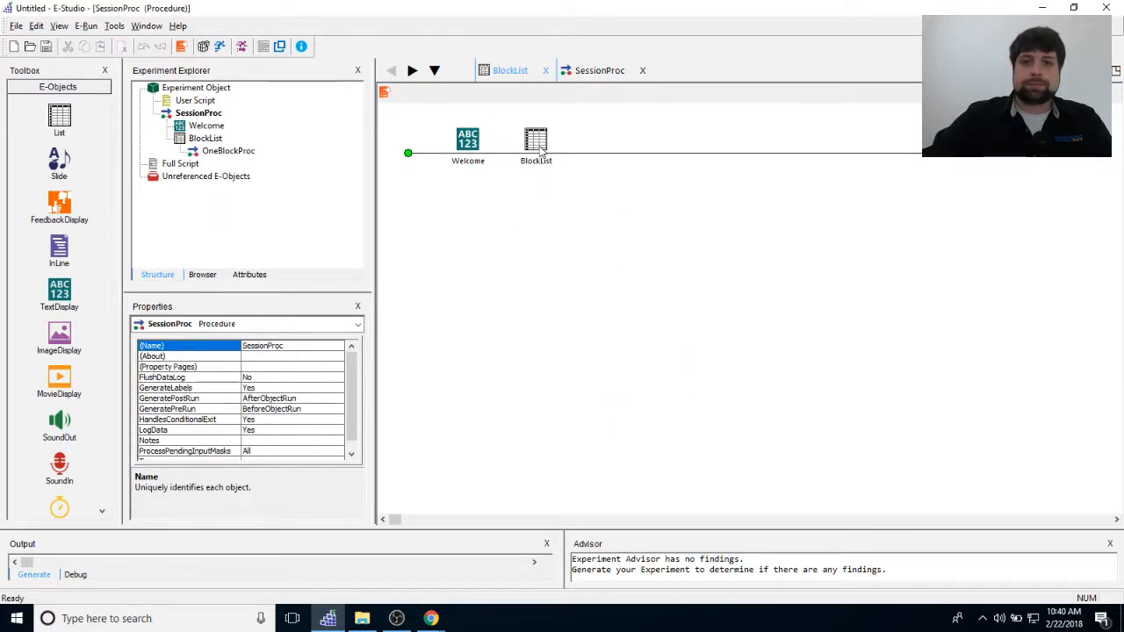
Add two more levels to BlockList and widen its columns to fit the procedure name.
double_click(538, 149)
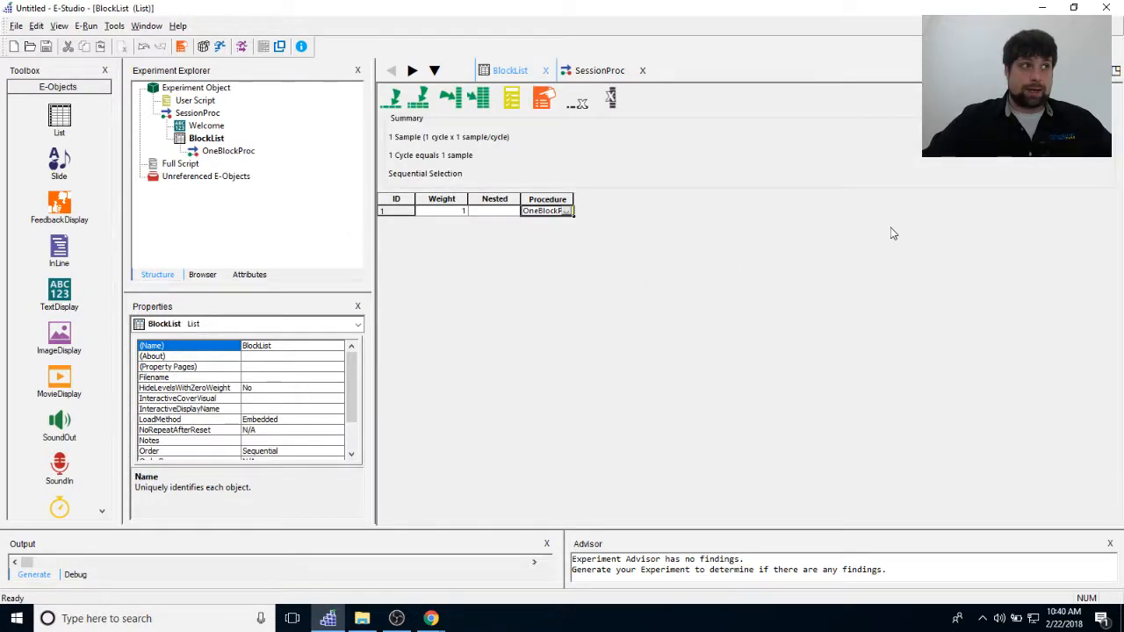
double_click(394, 100)
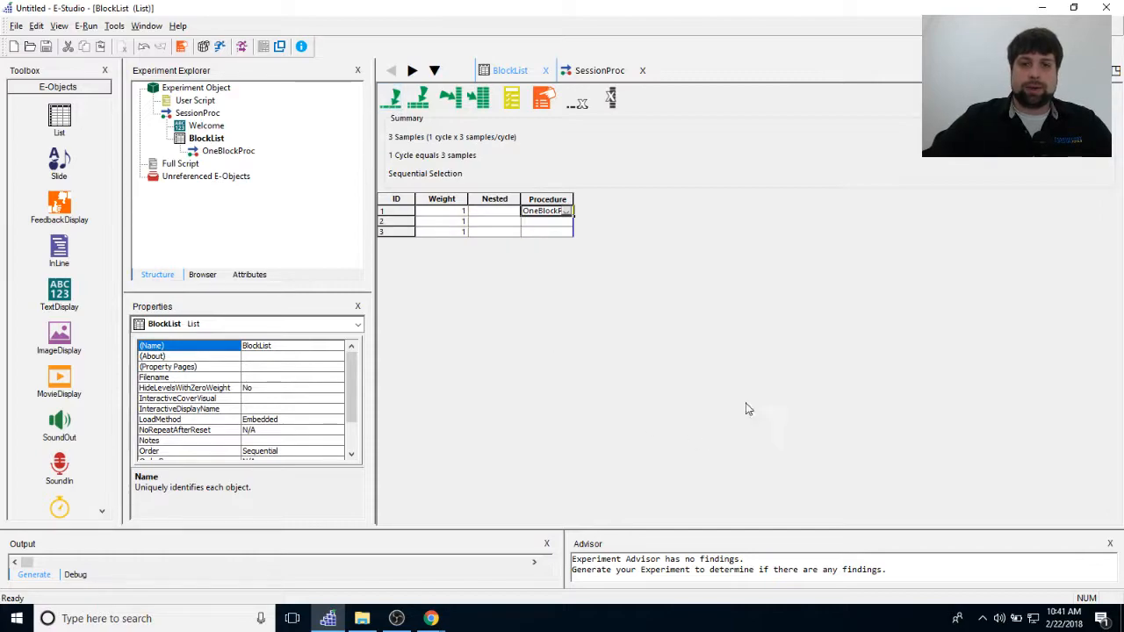
left_click(543, 223)
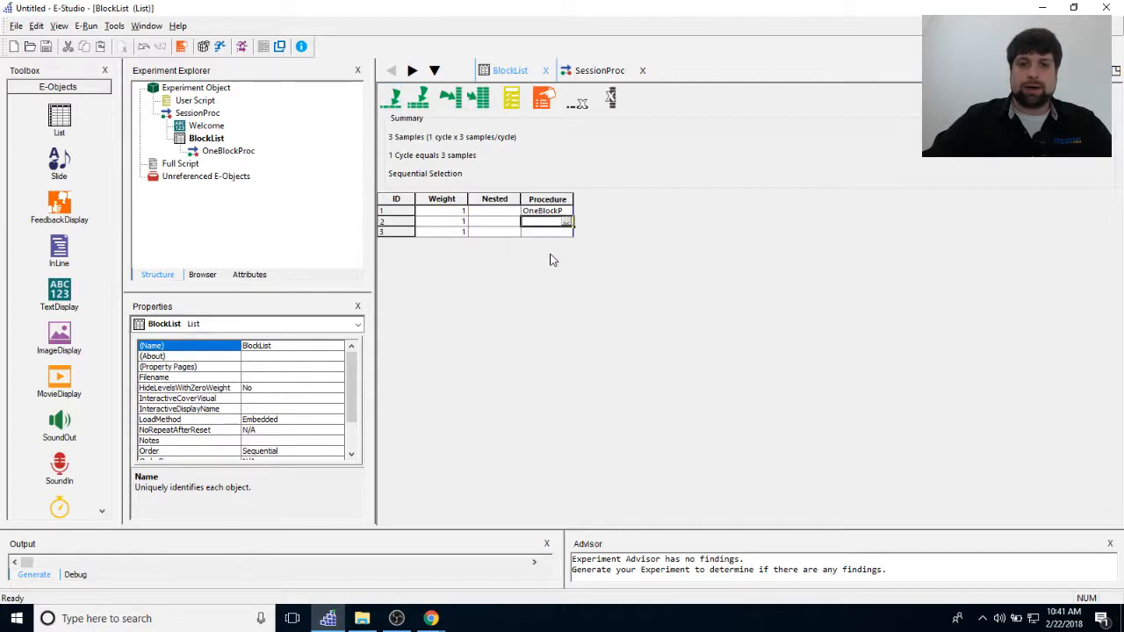
left_click(570, 200)
left_click(566, 229)
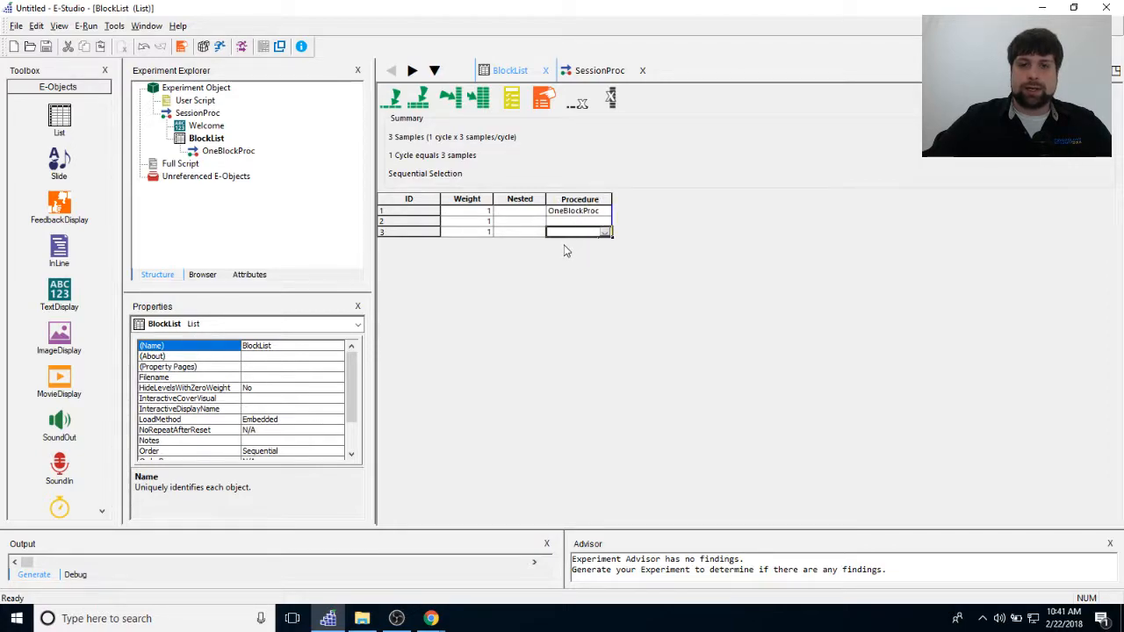
Set BlockList's selection order to Random in its properties and apply the change.
left_click(542, 101)
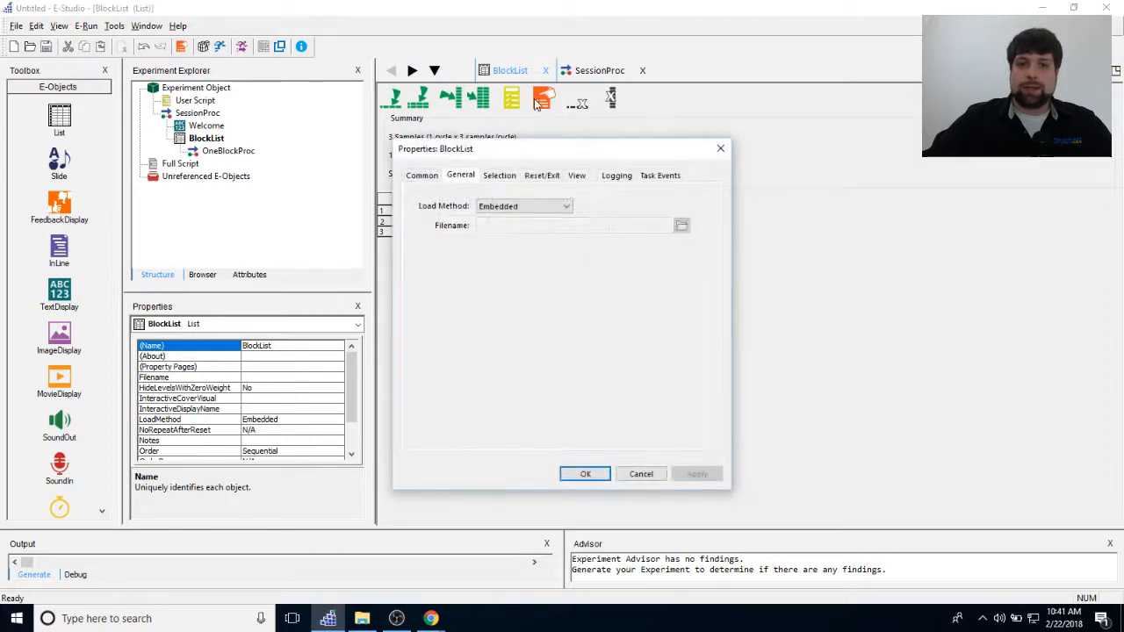
left_click(507, 176)
left_click_drag(538, 154, 569, 136)
left_click(527, 192)
left_click(536, 217)
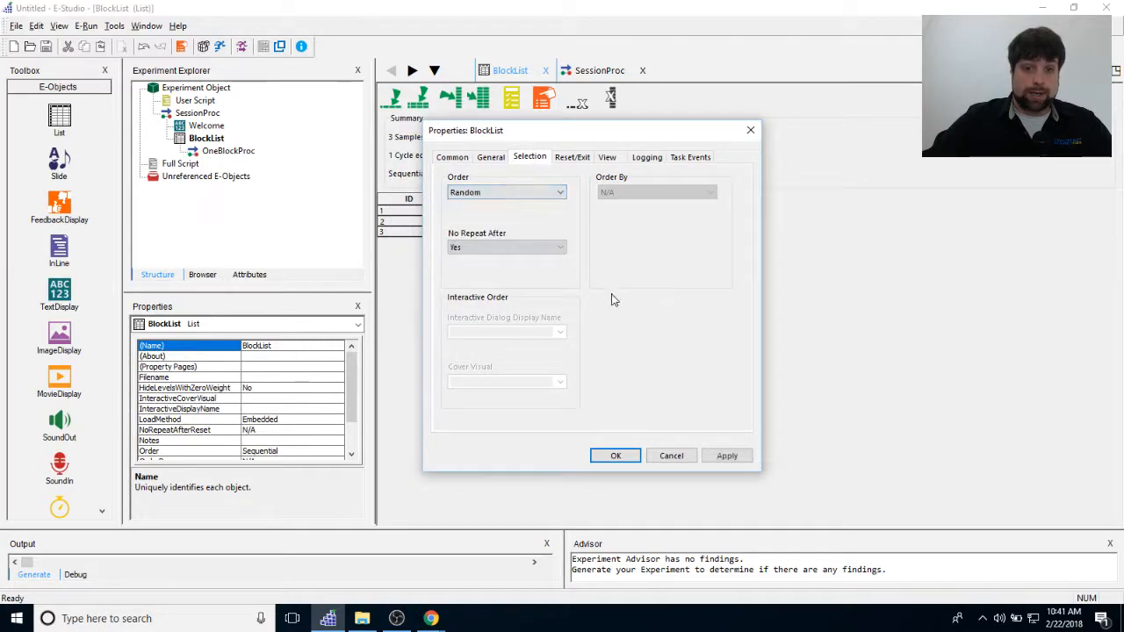
left_click(727, 455)
left_click(633, 456)
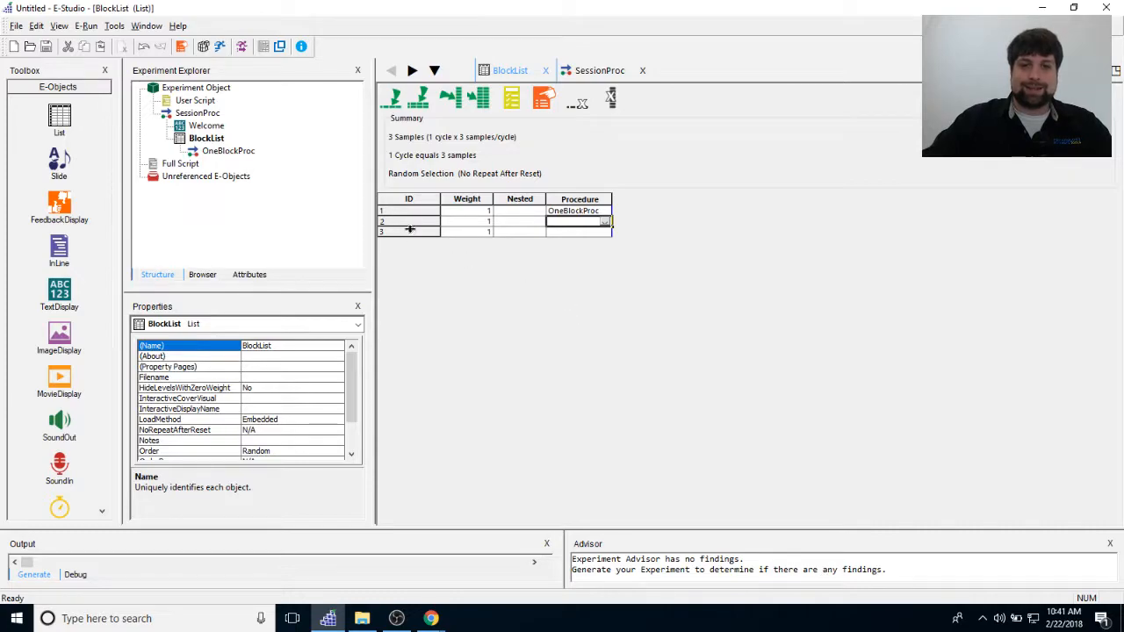
Delete the two extra levels, 2 and 3, from BlockList.
left_click_drag(411, 222, 419, 272)
left_click(578, 101)
left_click(600, 360)
Open OneBlockProc, add a TextDisplay to its timeline and rename it Baseline.
double_click(228, 152)
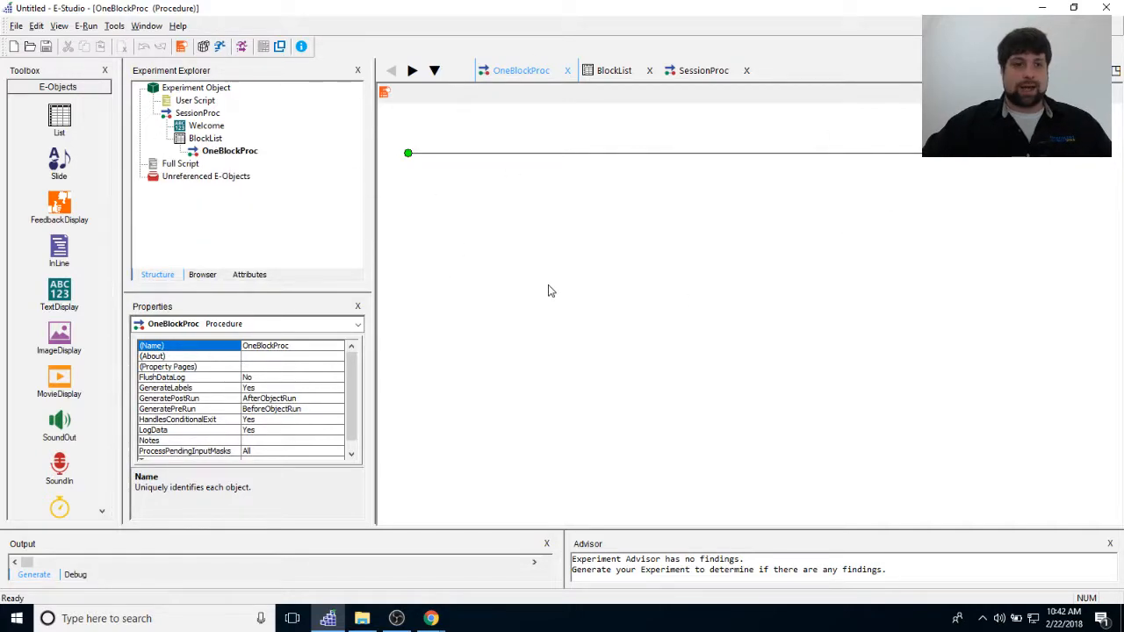
left_click_drag(59, 291, 620, 333)
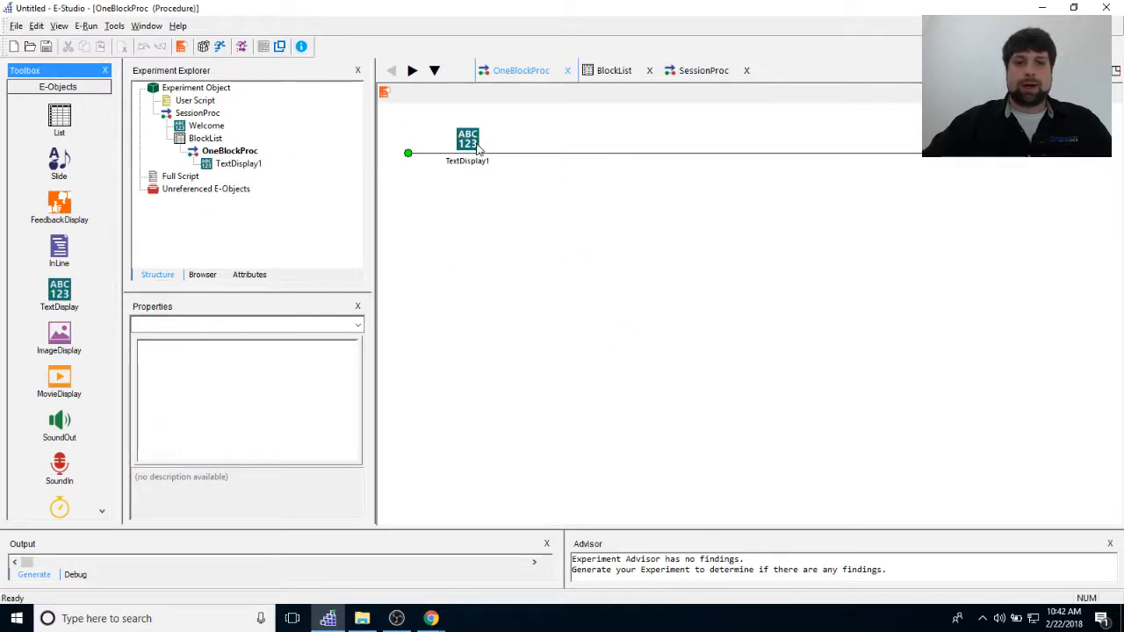
mouse_move(479, 150)
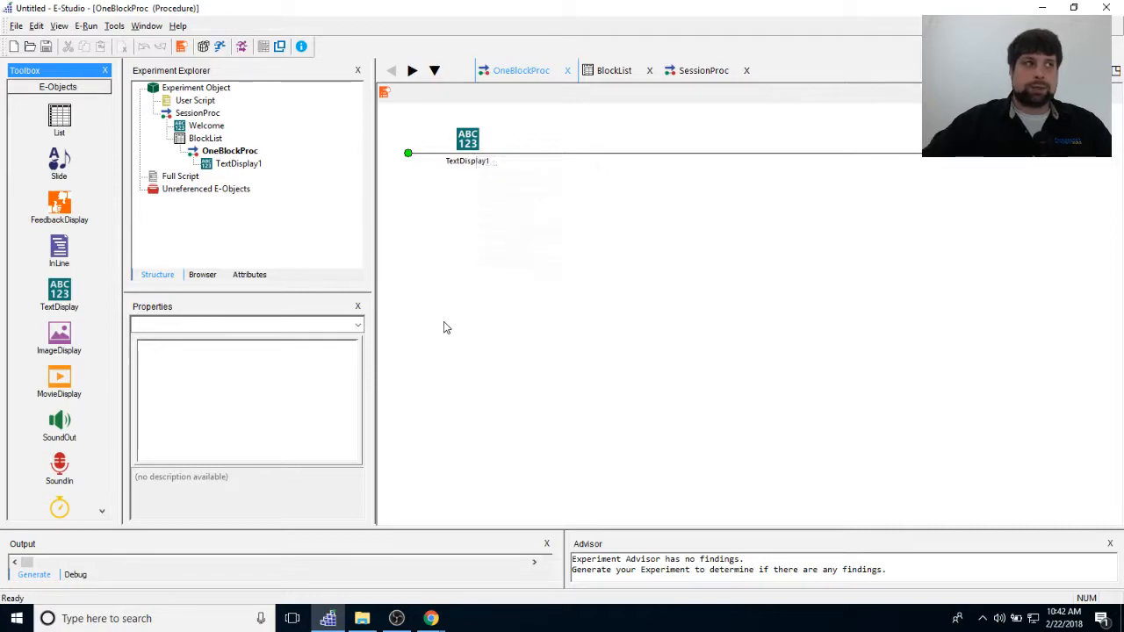
left_click(473, 161)
right_click(470, 152)
left_click(540, 210)
type("Baseline")
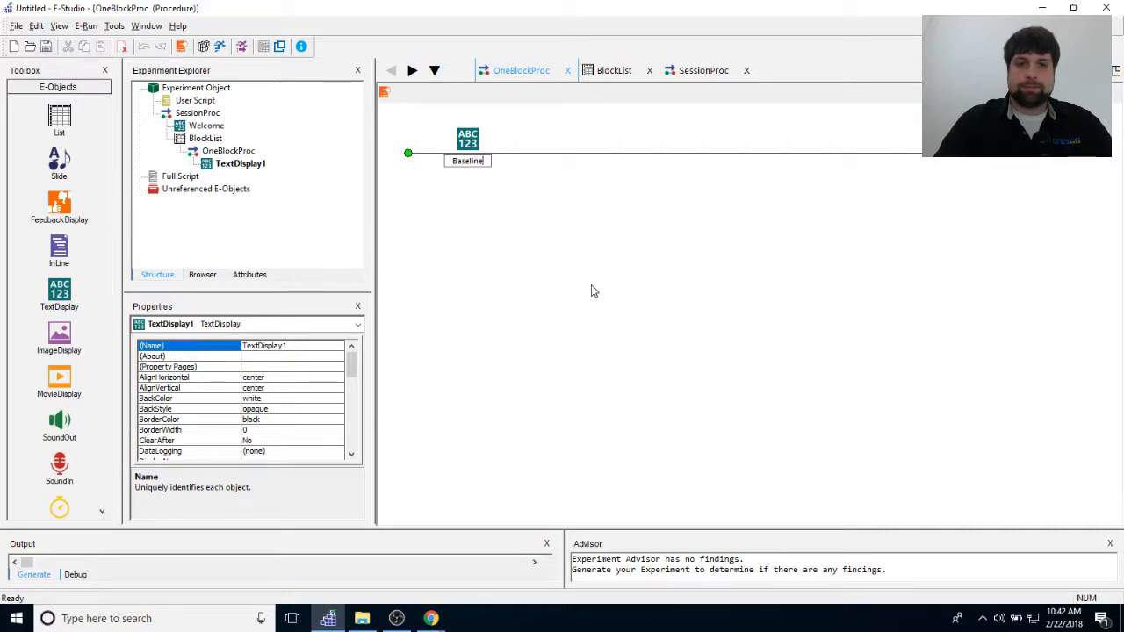
key("Return")
left_click(793, 153)
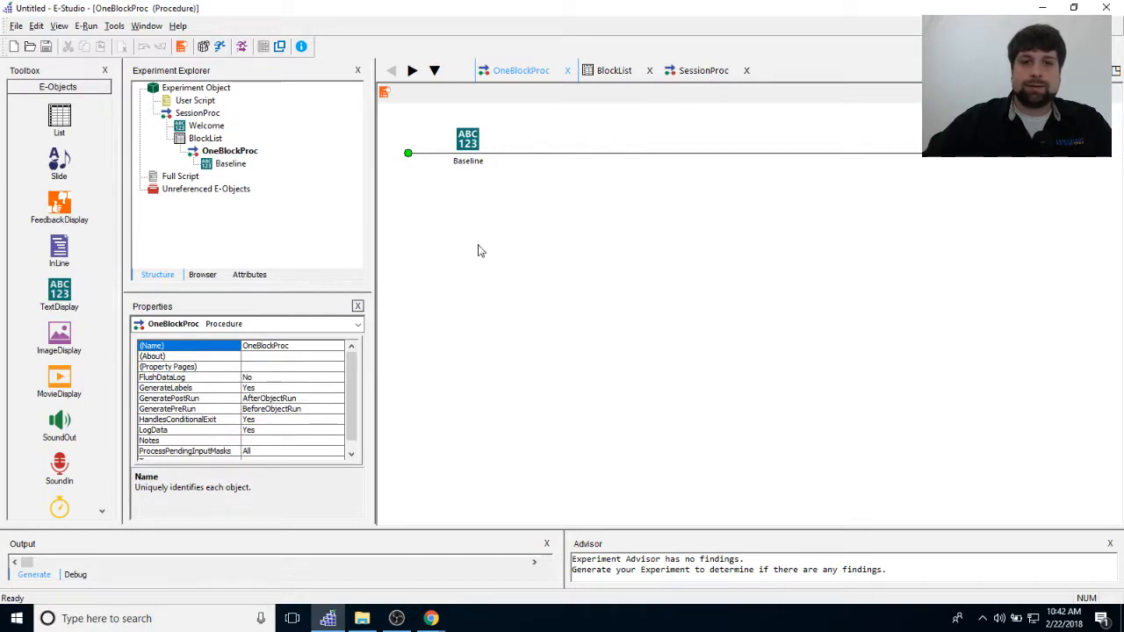
Open the Baseline display and enter + as its text.
double_click(467, 139)
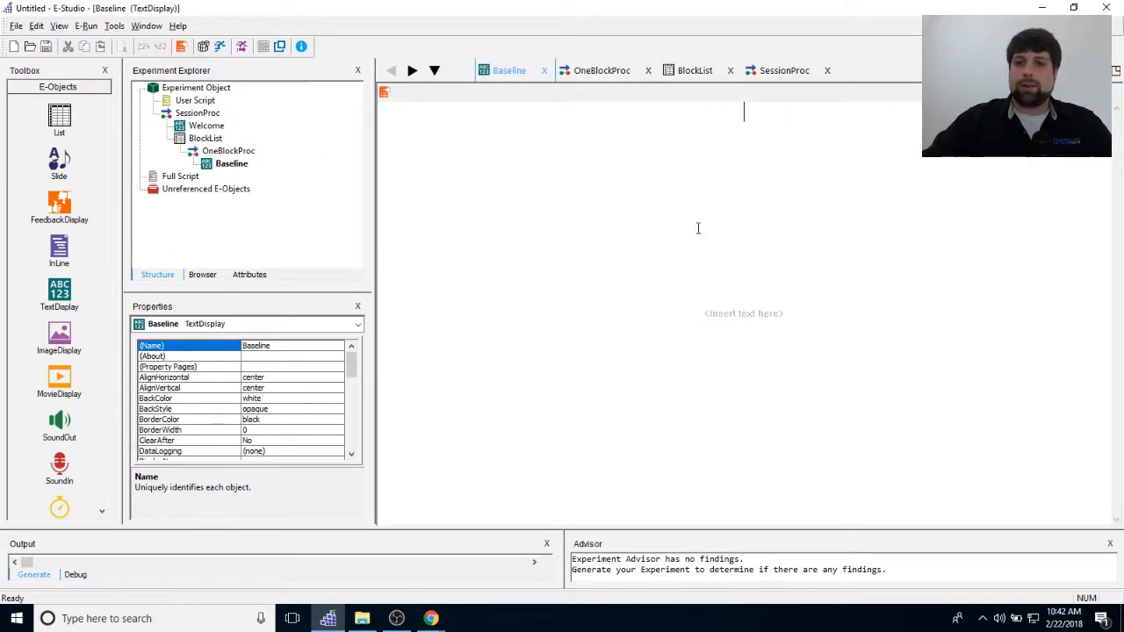
type("+")
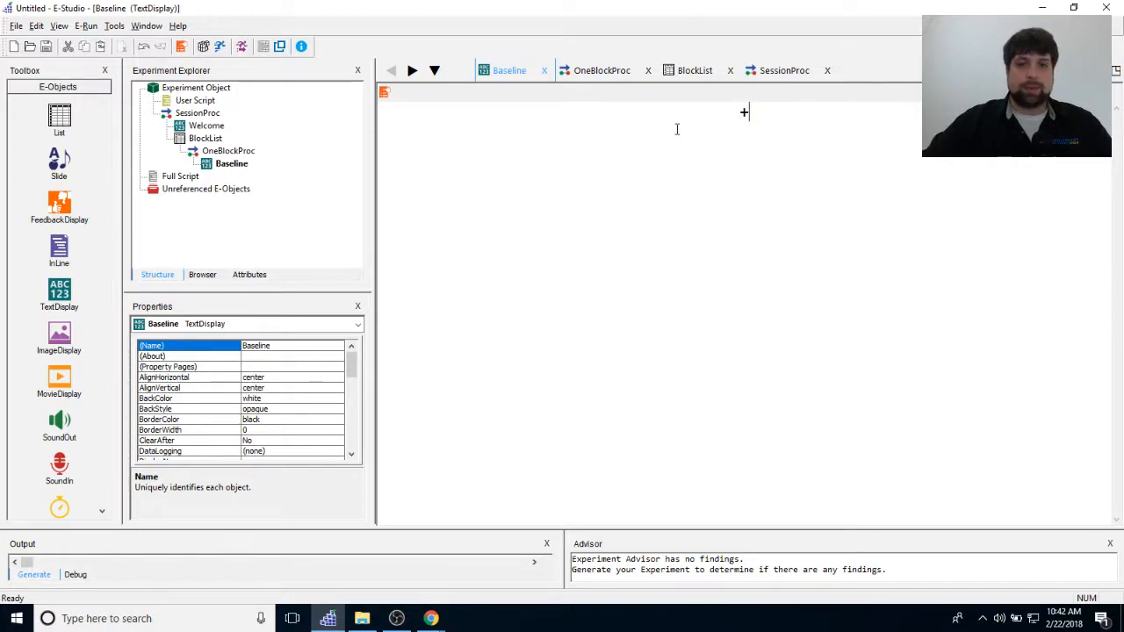
In Baseline's properties, set the duration to 5000 and data logging to Standard, and apply the changes.
left_click(384, 92)
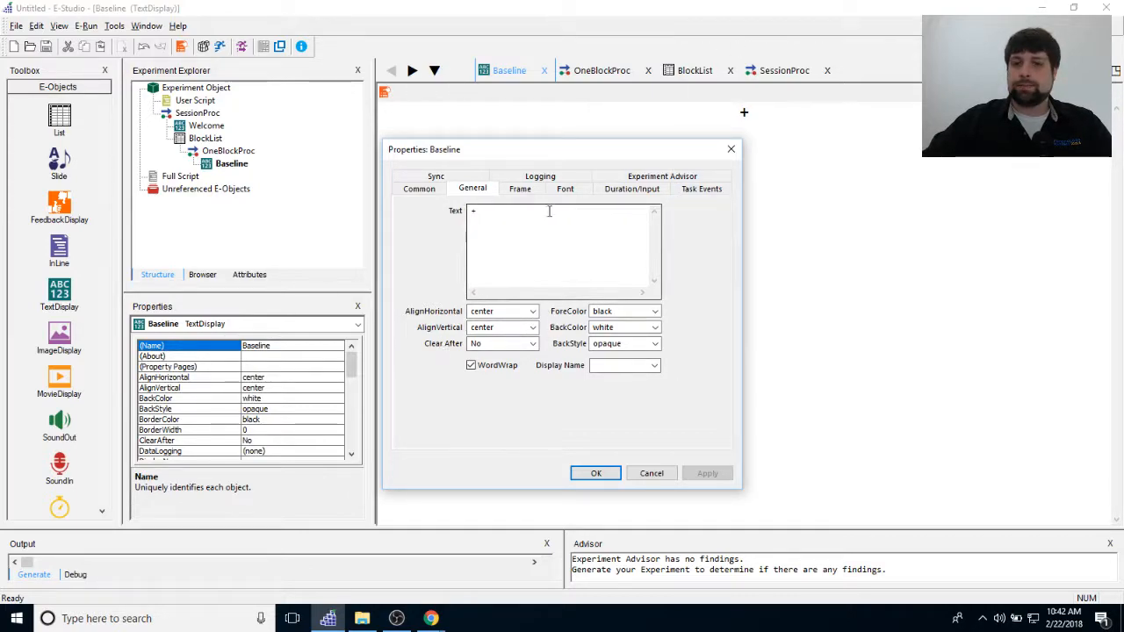
left_click(633, 189)
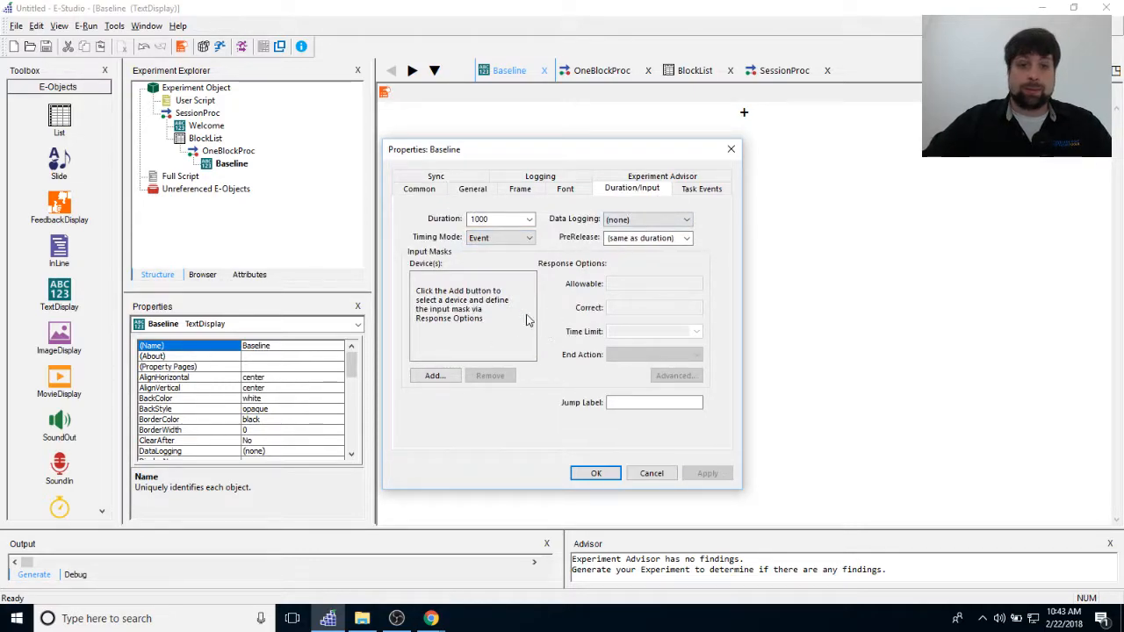
double_click(497, 219)
type("500")
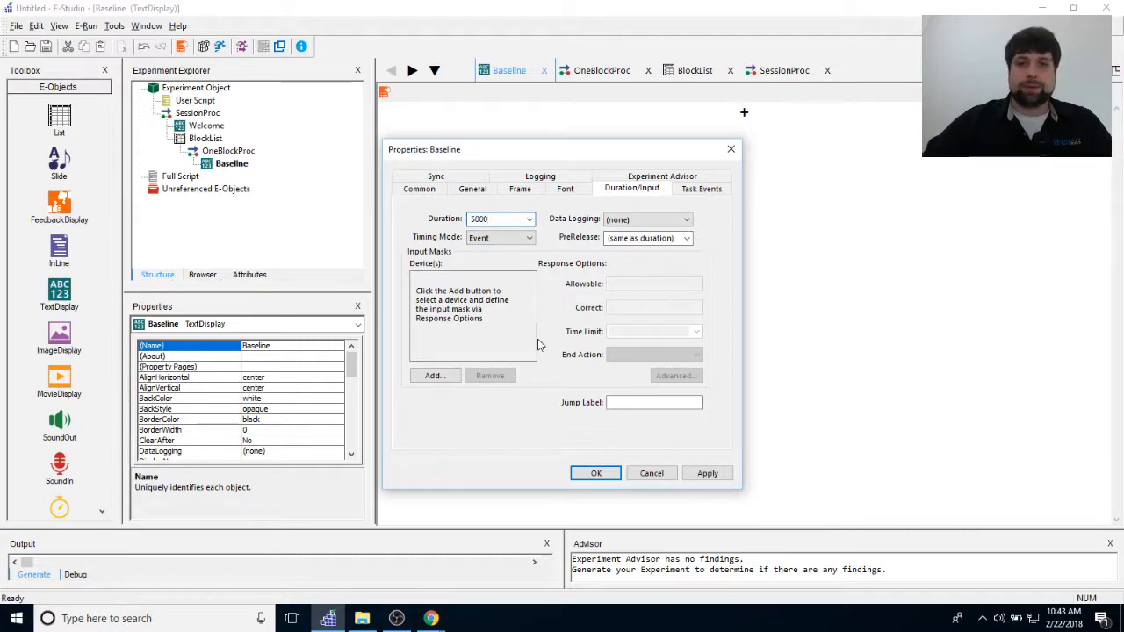
left_click(646, 220)
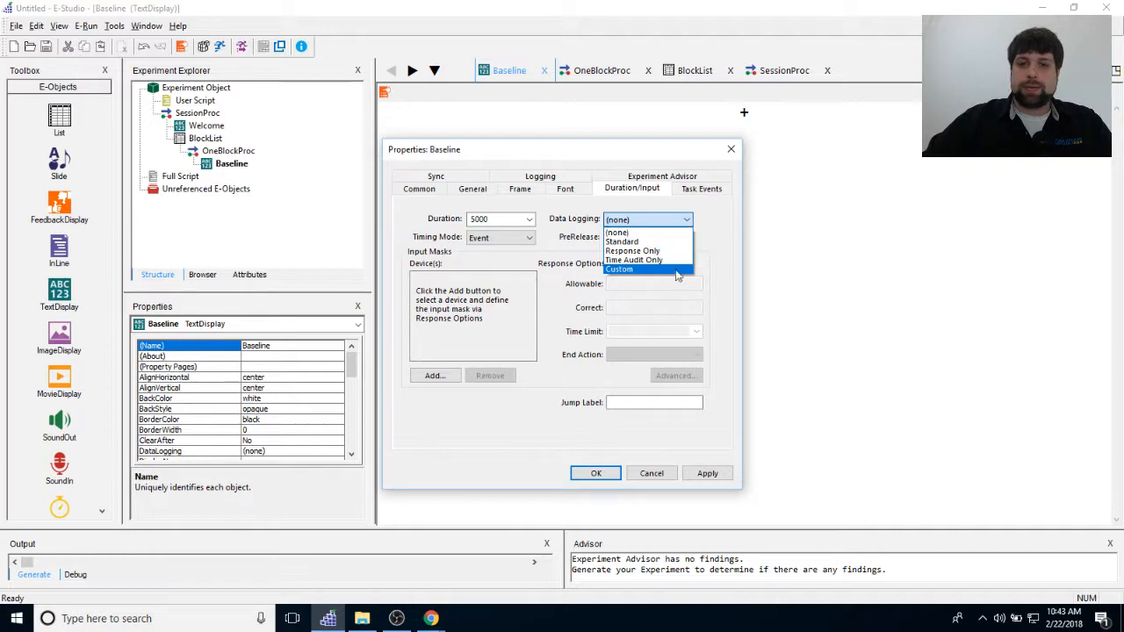
left_click(668, 240)
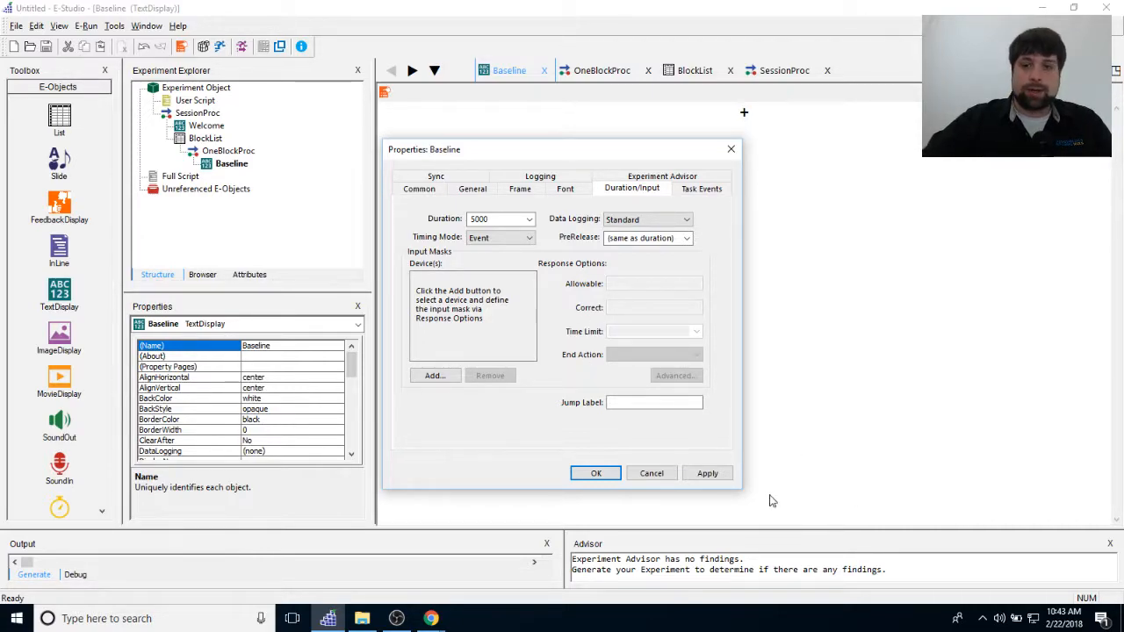
left_click(708, 473)
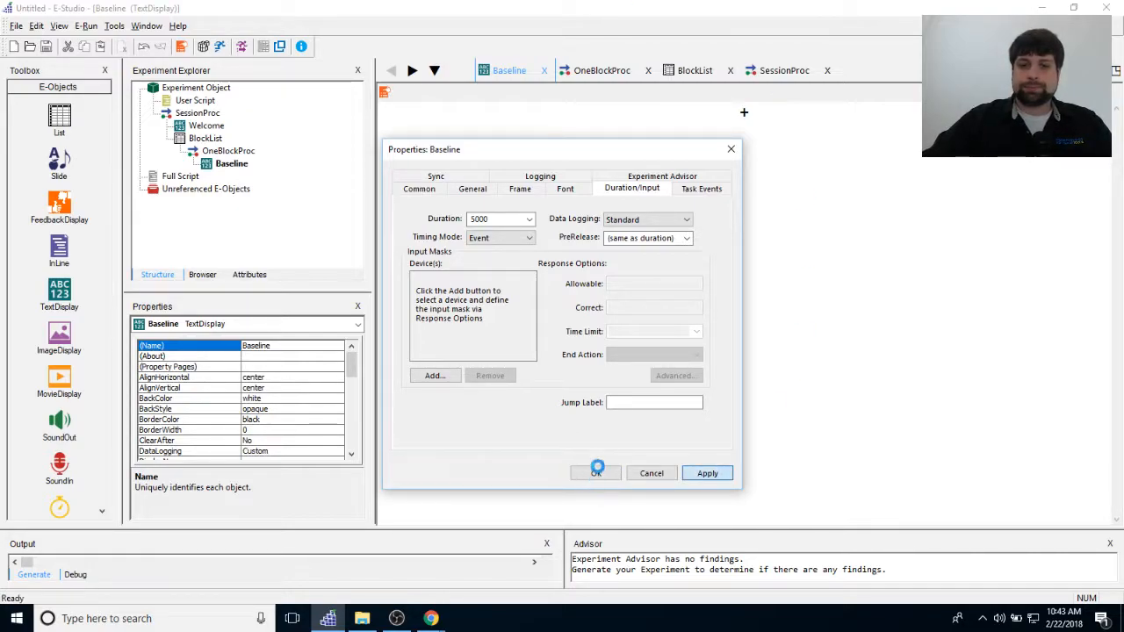
left_click(597, 474)
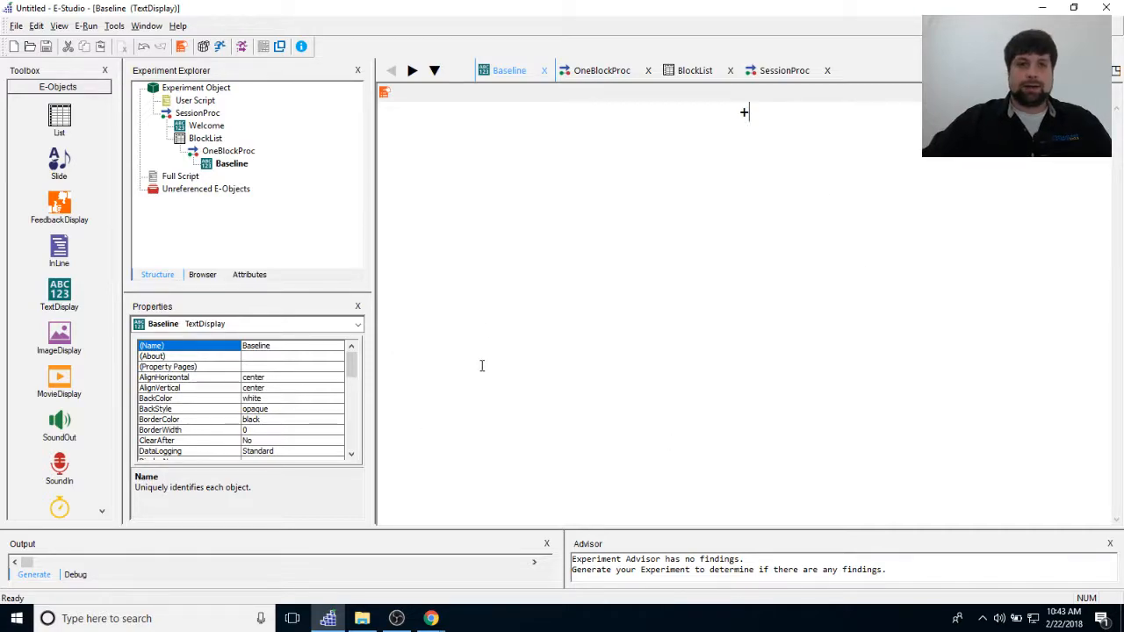
Close all open object windows and bring up only the OneBlockProc procedure.
left_click(148, 27)
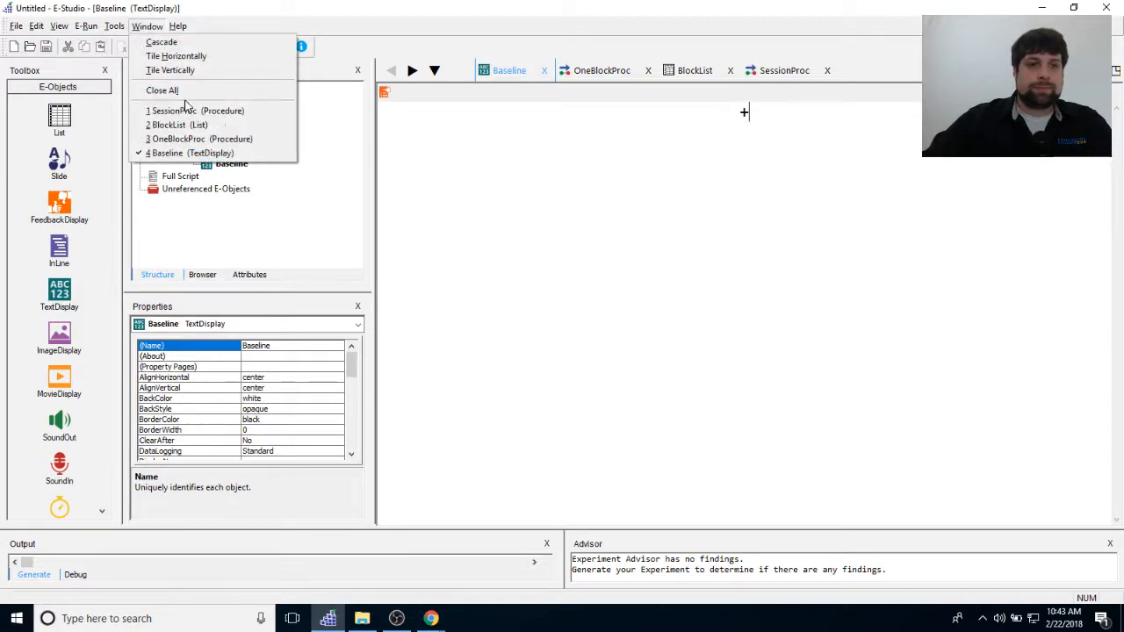
left_click(182, 90)
left_click(214, 162)
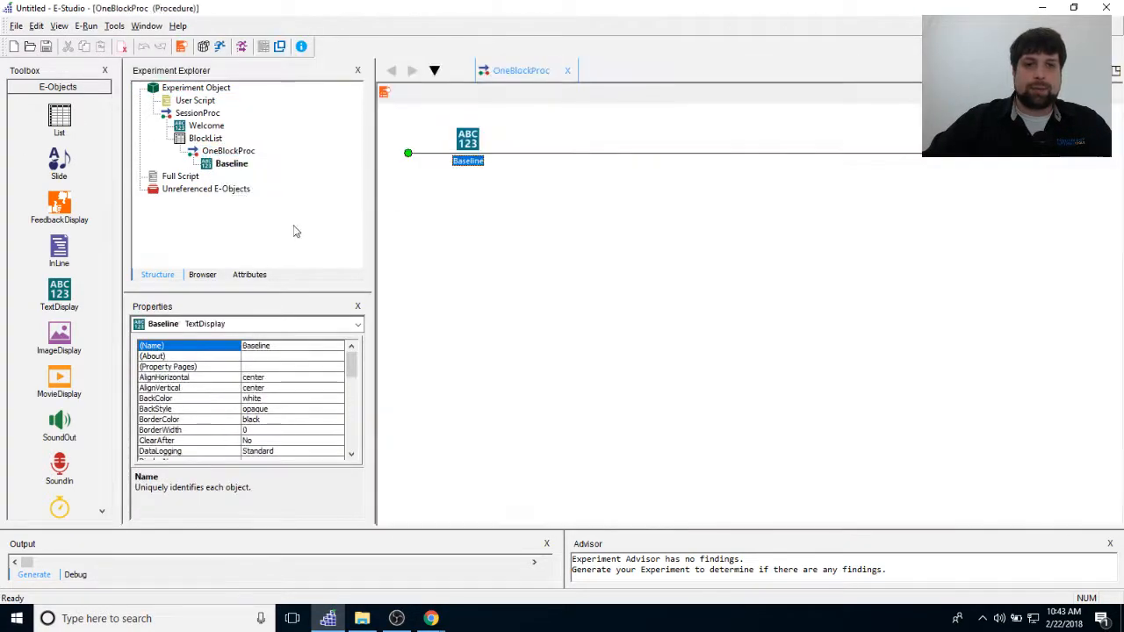
left_click(533, 286)
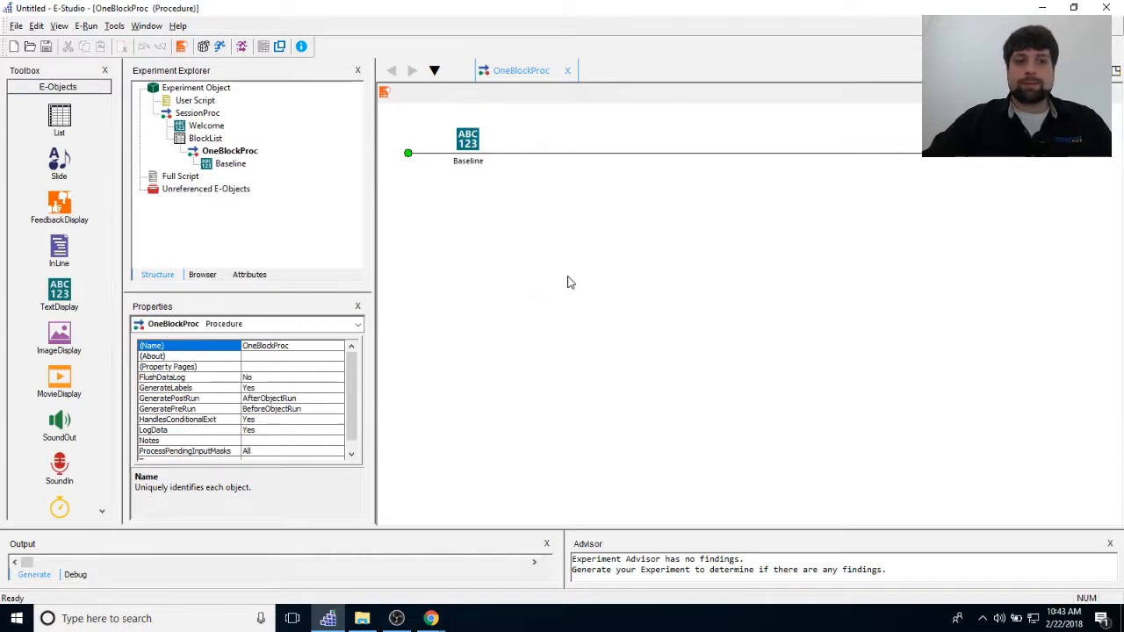
Add a TextDisplay after Baseline on the OneBlockProc timeline and rename it BeginBlock.
left_click_drag(60, 291, 517, 259)
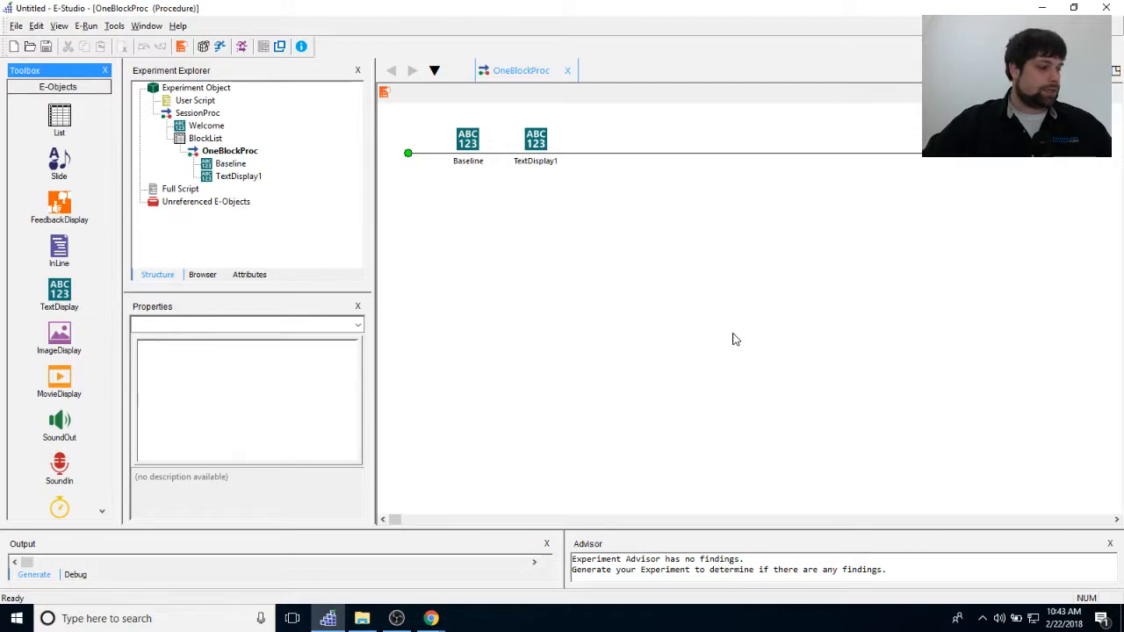
left_click(537, 142)
right_click(537, 140)
left_click(575, 200)
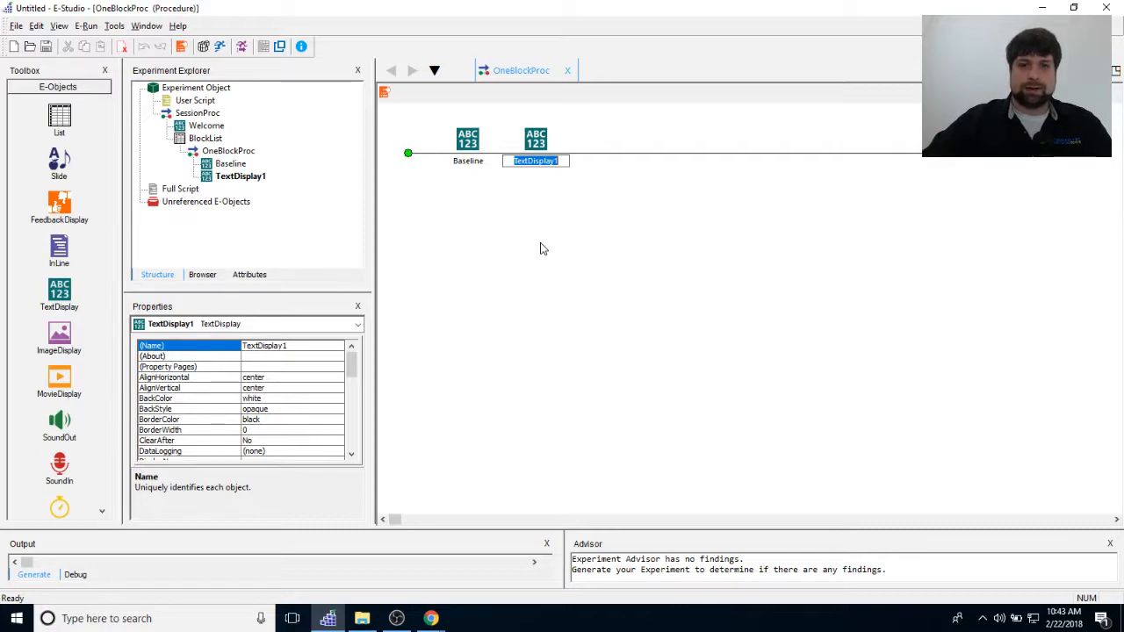
type("BeginBlock")
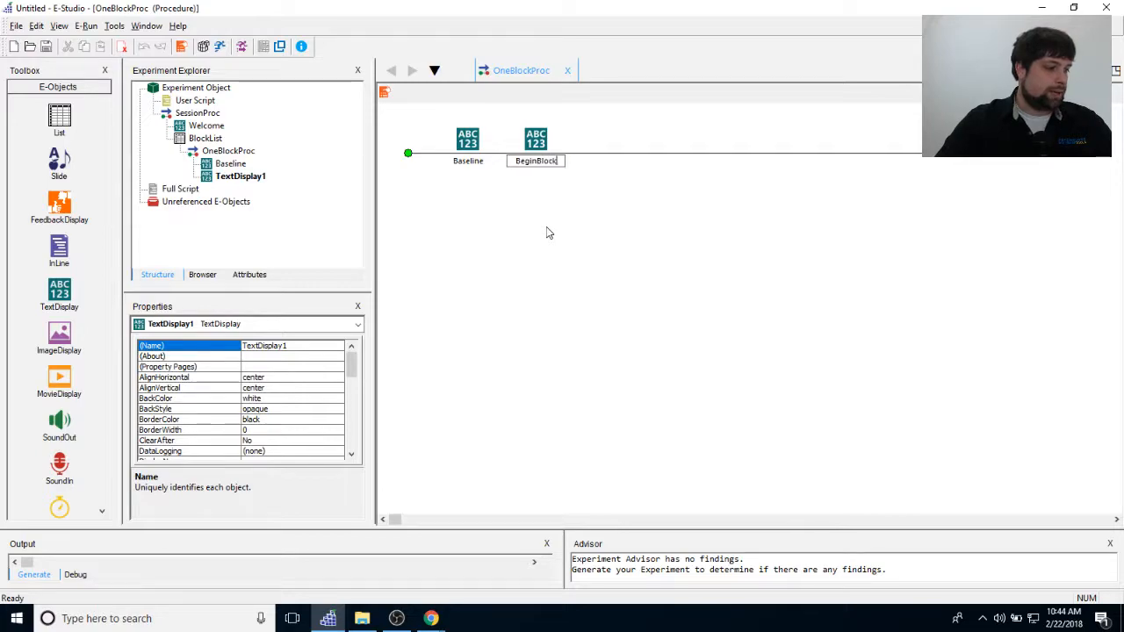
key("Return")
left_click(542, 225)
Open the BeginBlock display and enter its first line: "Thank you very much for resting during the baseline data collection.".
double_click(537, 138)
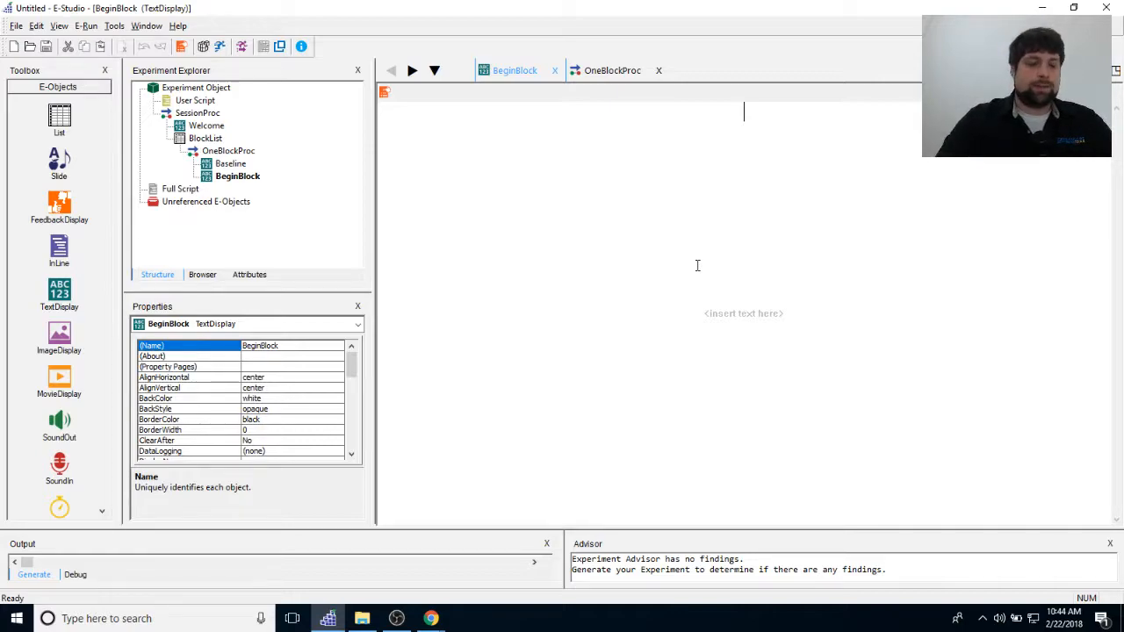
type("Thank you very much fo")
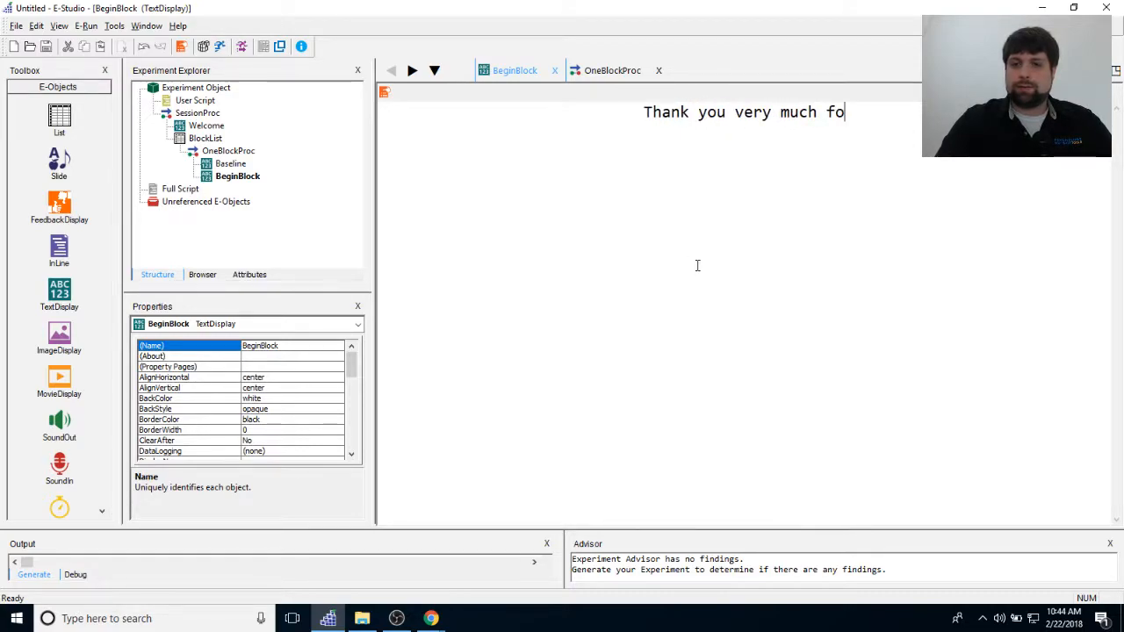
type("r resting during the")
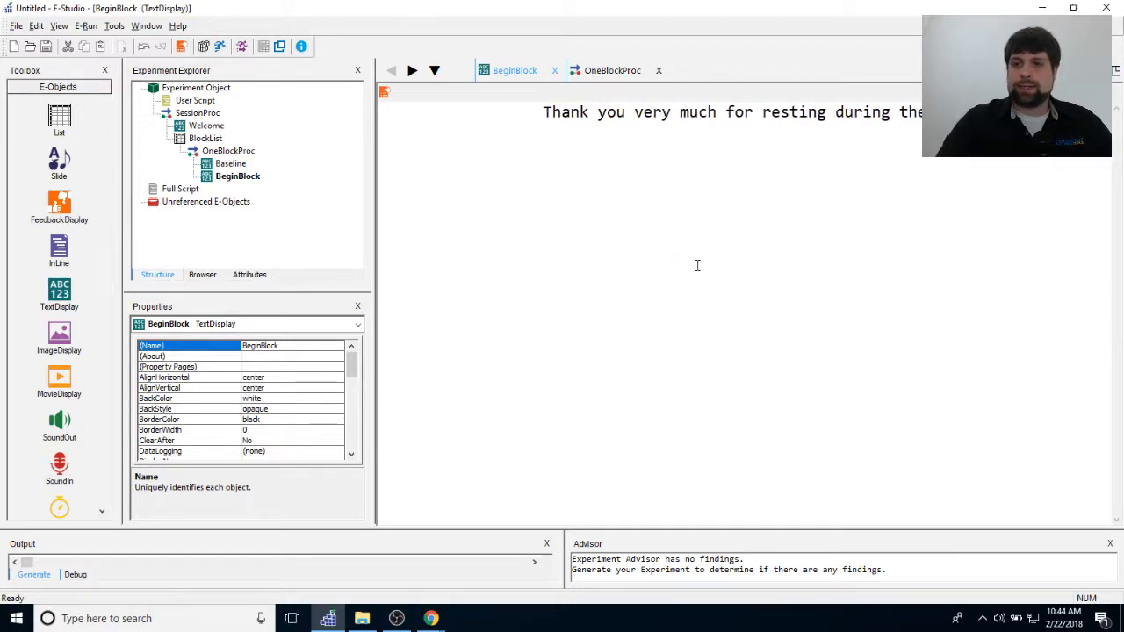
type(" baseli")
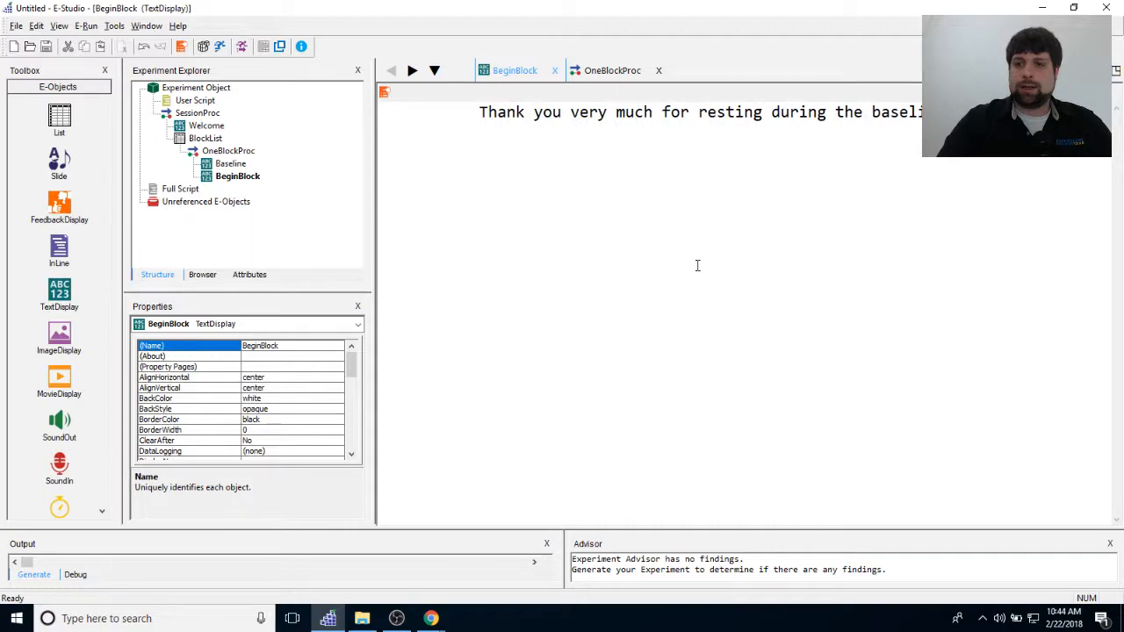
type("ne pellection.")
key("Return")
Add a second paragraph to the BeginBlock text: "You will now be presented with the letters to memorize.".
type("You will now be pr")
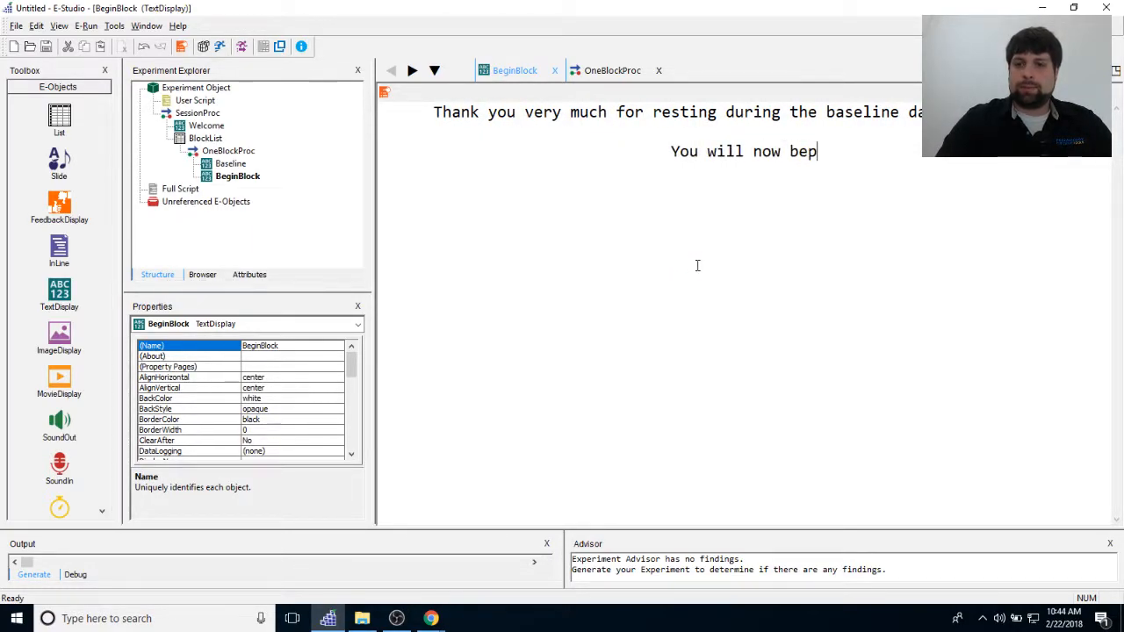
type("esented with th ele")
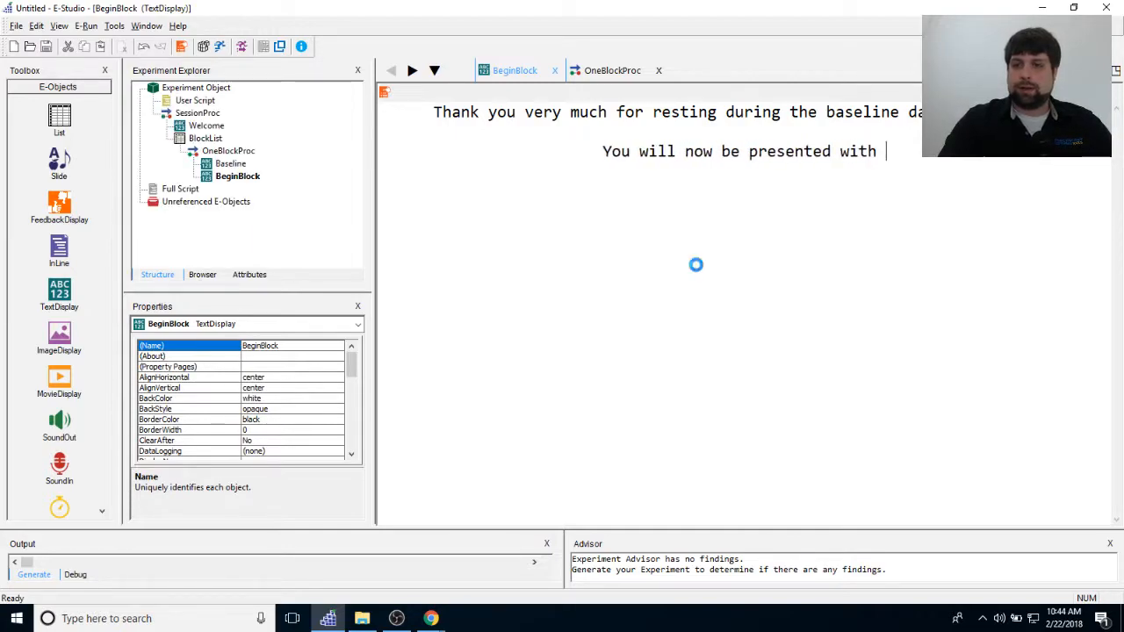
key("BackSpace")
key("BackSpace")
key("BackSpace")
key("BackSpace")
type("e le")
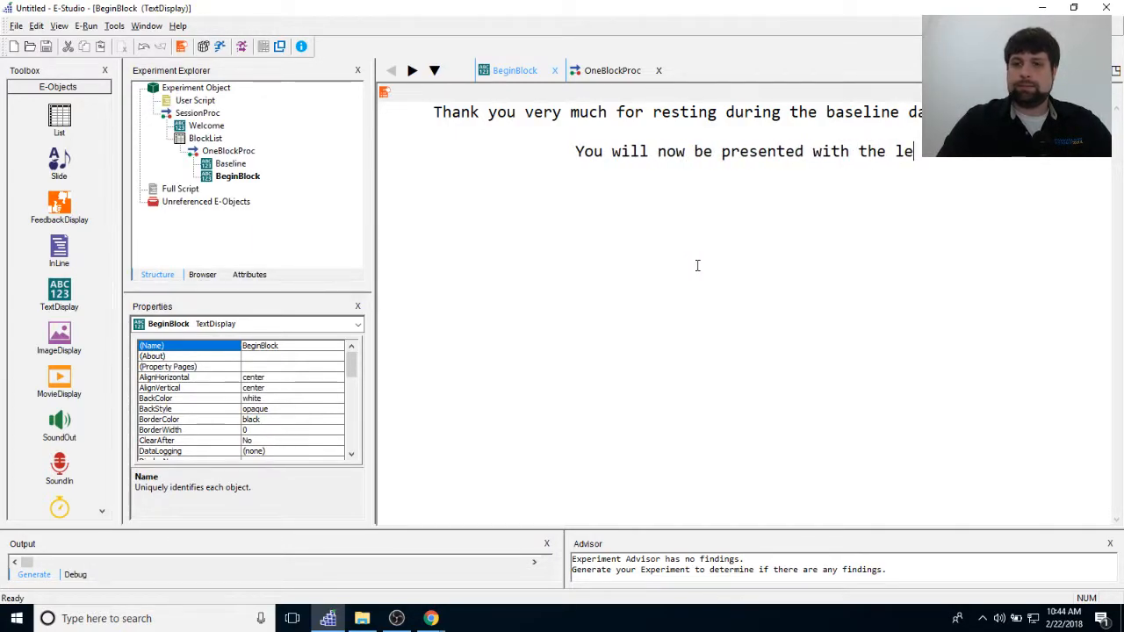
type("tter  from")
key("BackSpace")
key("BackSpace")
key("BackSpace")
type("memorize.")
key("Return")
Add the memorize instruction to BeginBlock: "Remember, if the letter appears in black font, you need to memorize it.".
type("Kee")
key("BackSpace")
key("BackSpace")
key("BackSpace")
type("Remember")
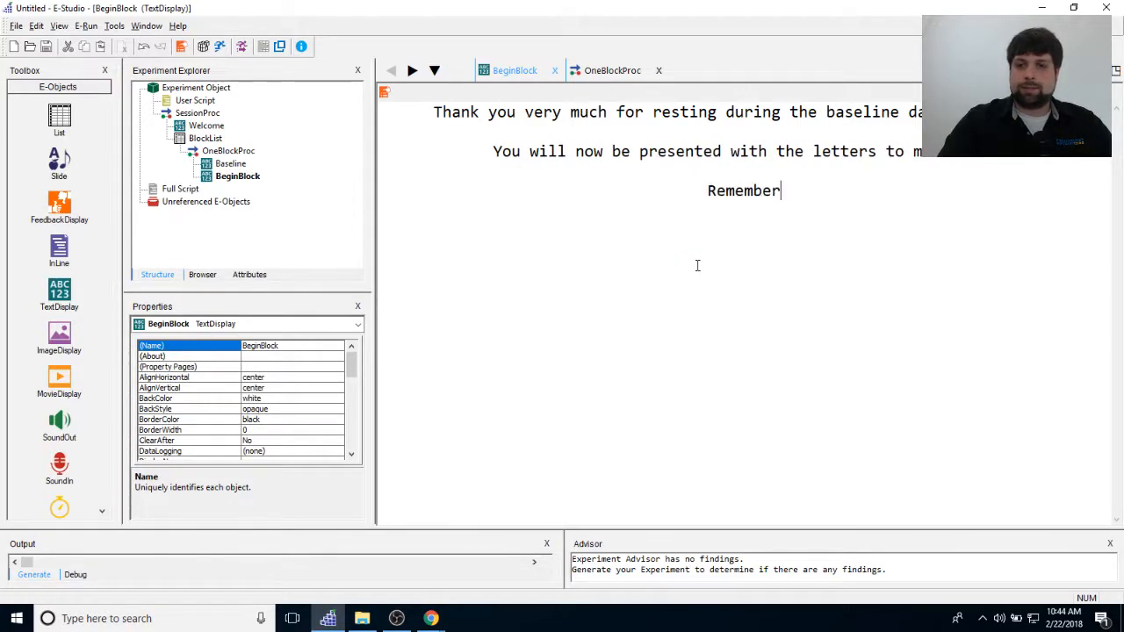
type(", i fthe")
key("BackSpace")
key("BackSpace")
key("BackSpace")
key("BackSpace")
key("BackSpace")
key("BackSpace")
key("BackSpace")
type("if the letter apee")
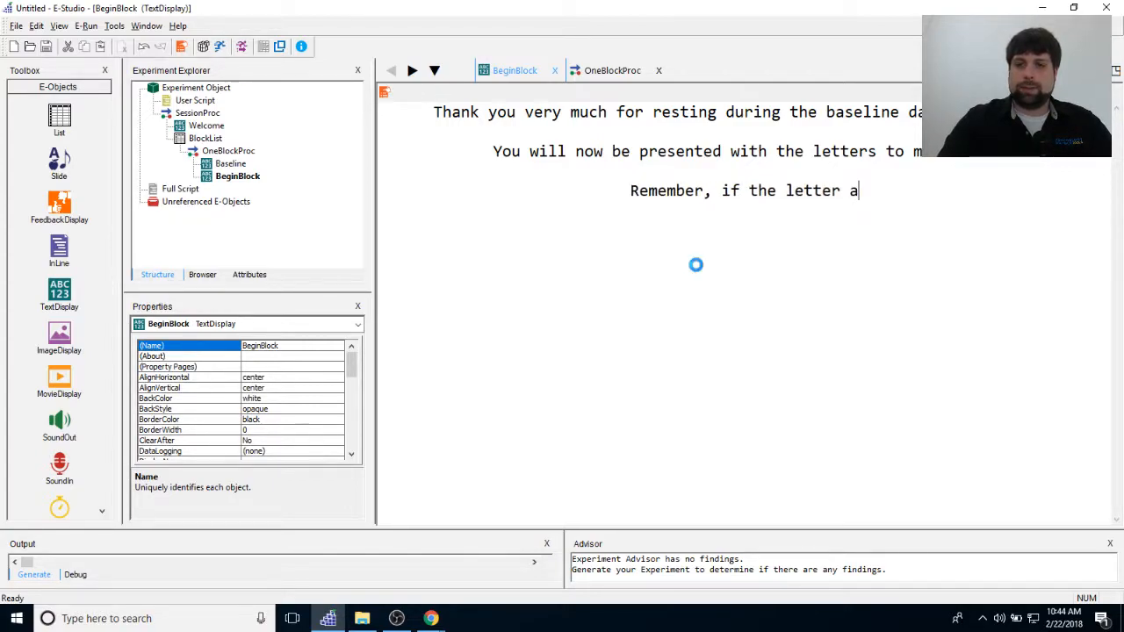
key("BackSpace")
type("a")
key("BackSpace")
key("BackSpace")
type("pears in ")
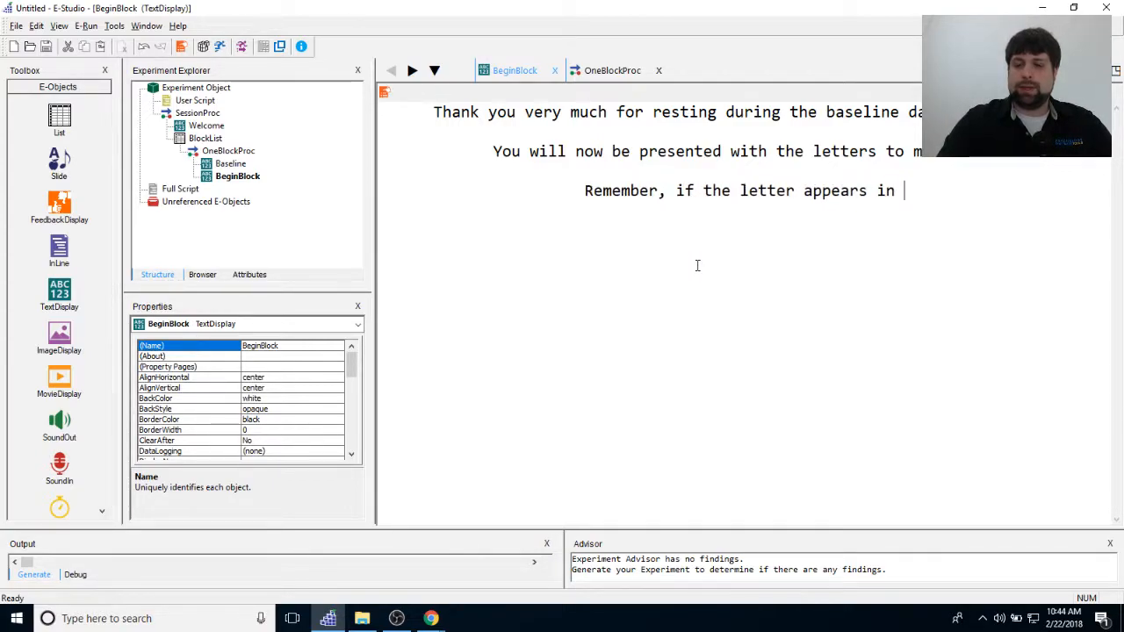
type("black font, th")
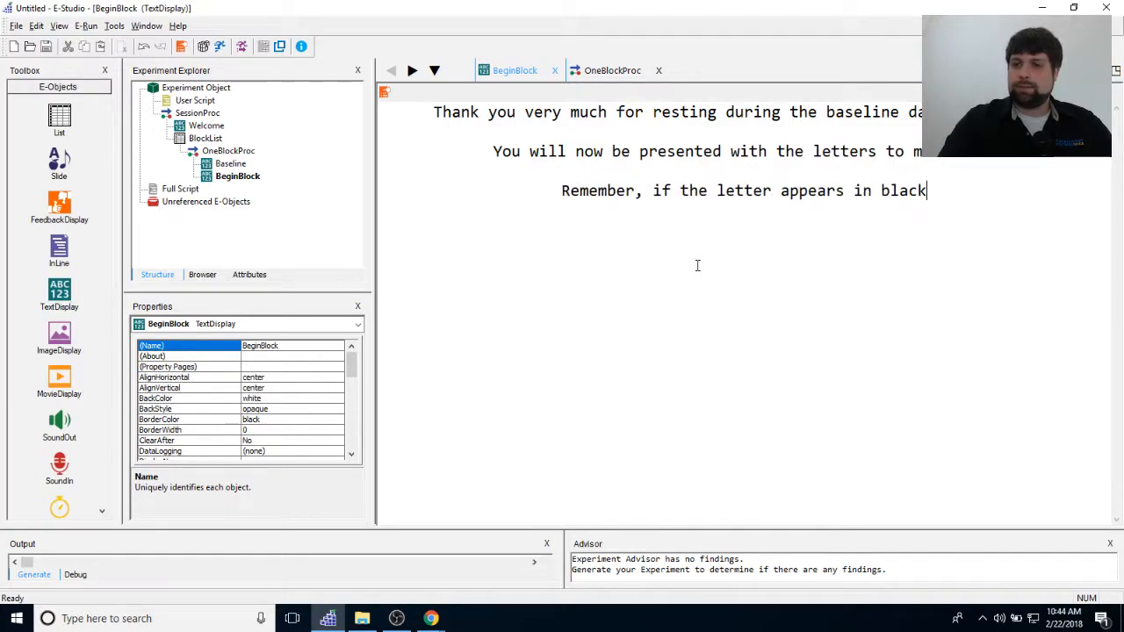
key("BackSpace")
key("BackSpace")
type("you ne")
type("ed to mem")
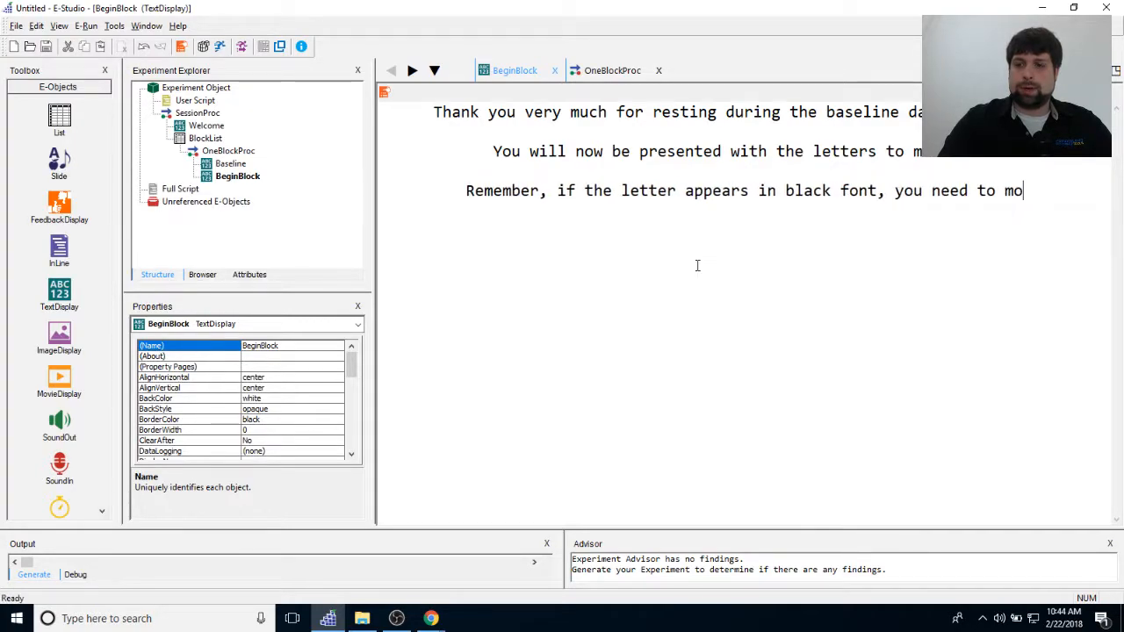
type("orize it.")
key("Return")
Add the ignore instruction to BeginBlock: "If the letter appears in green font, you need to ignore it.".
type("If the letter")
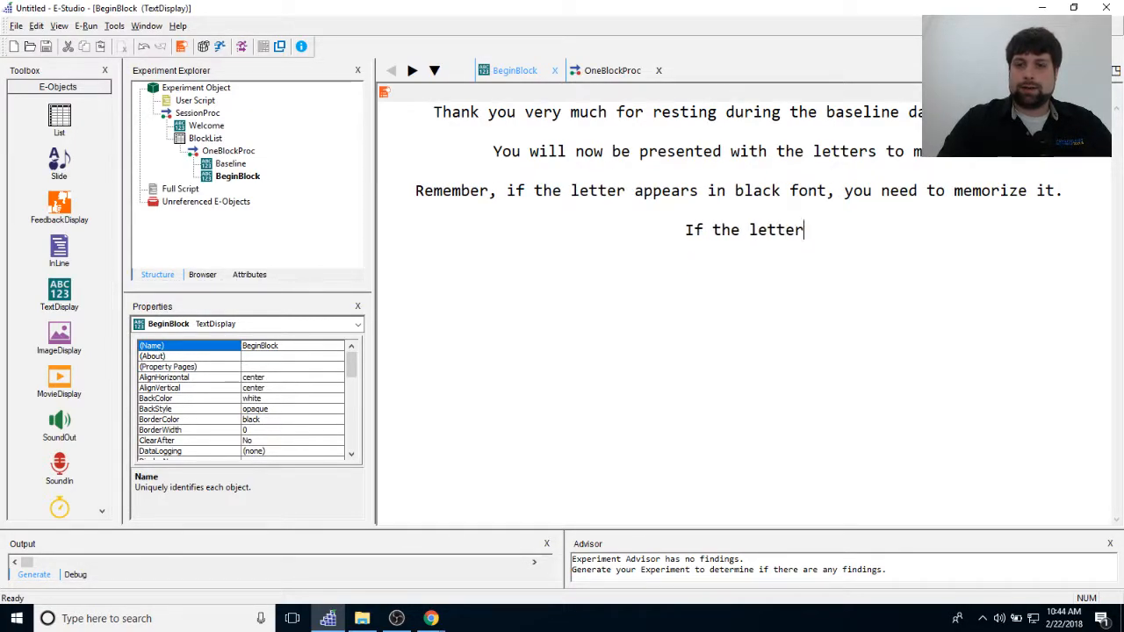
type(" appears in gre")
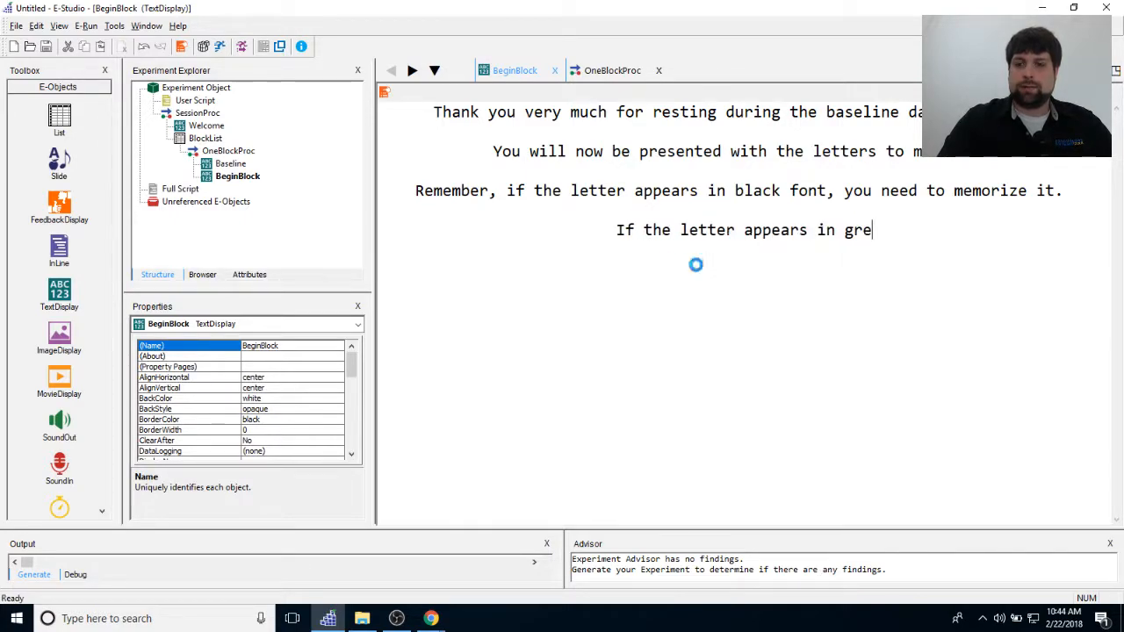
type("en font, y")
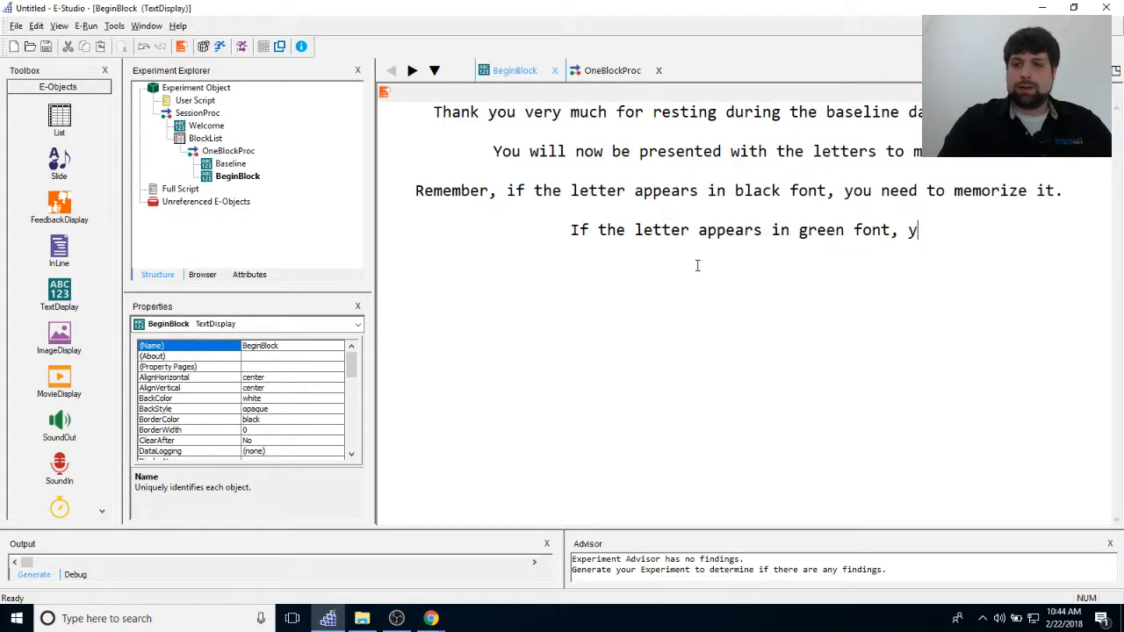
type("ou need to gi")
key("BackSpace")
type("nore it.")
key("Return")
Finish the BeginBlock text with the closing line "Press SPACE to begin".
type("Pre")
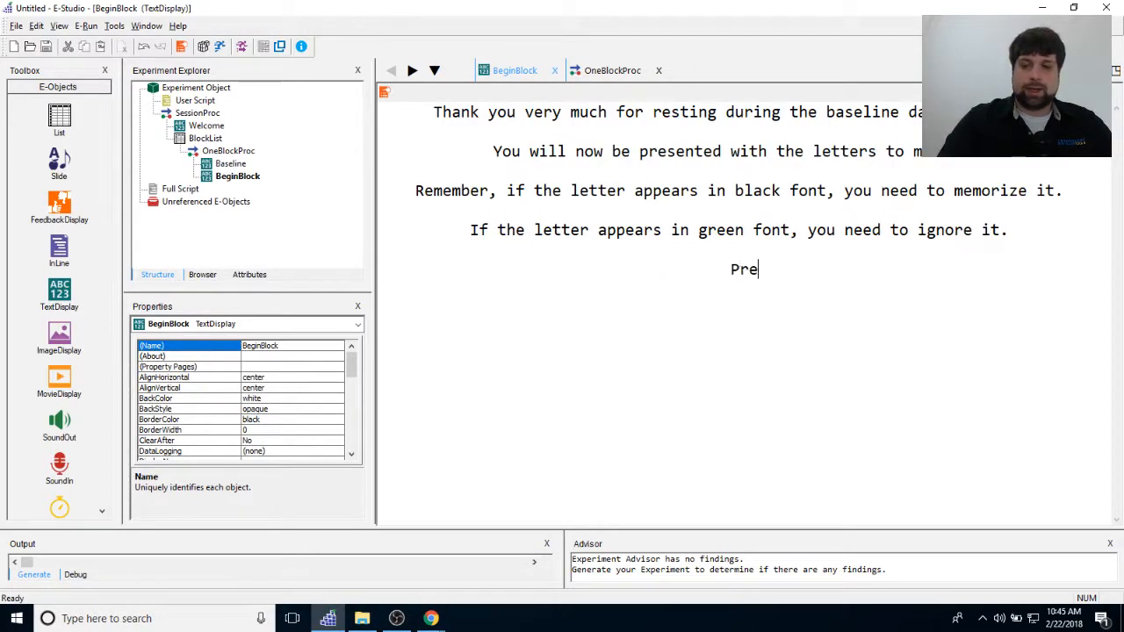
type("ss SA")
key("BackSpace")
type("P")
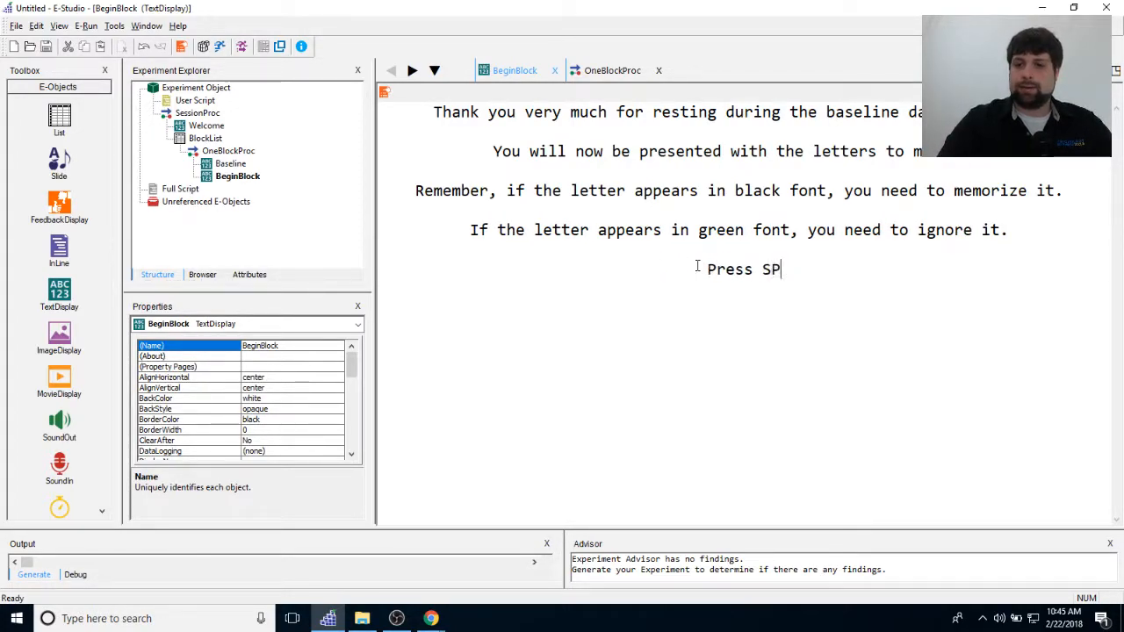
type("ACE to begin")
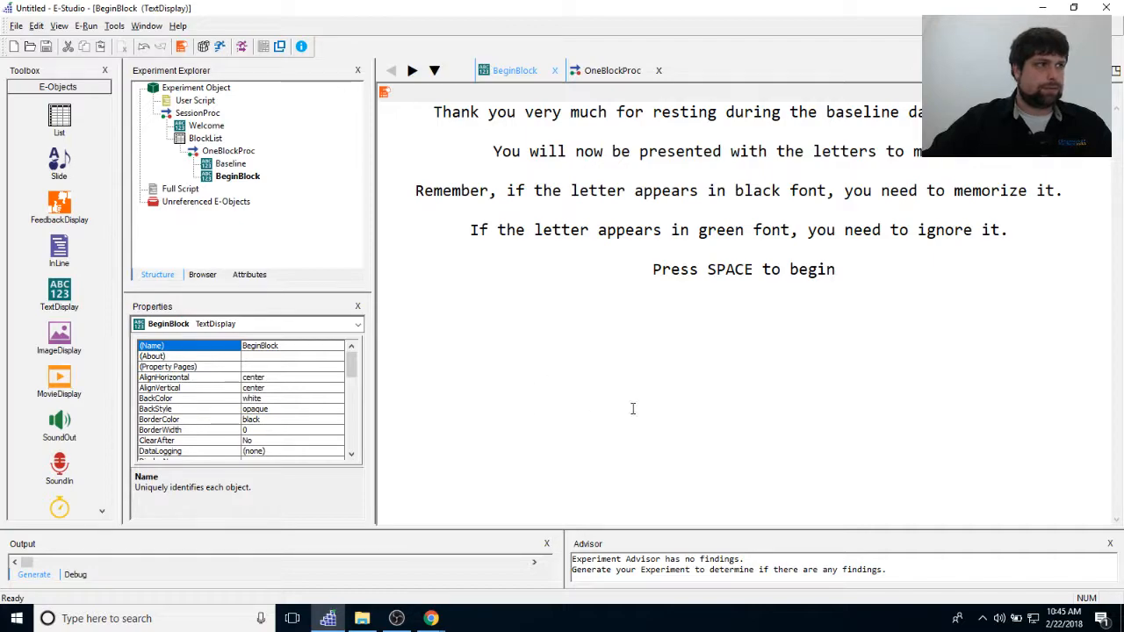
Cascade the open windows and move the BeginBlock window below the OneBlockProc timeline.
left_click(146, 26)
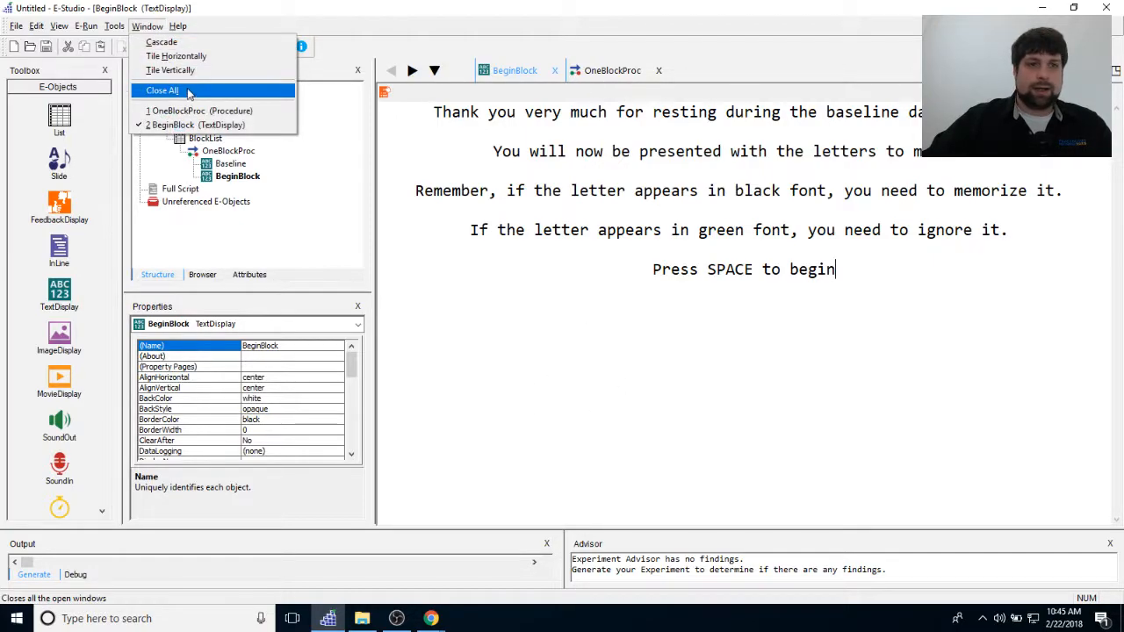
left_click(213, 43)
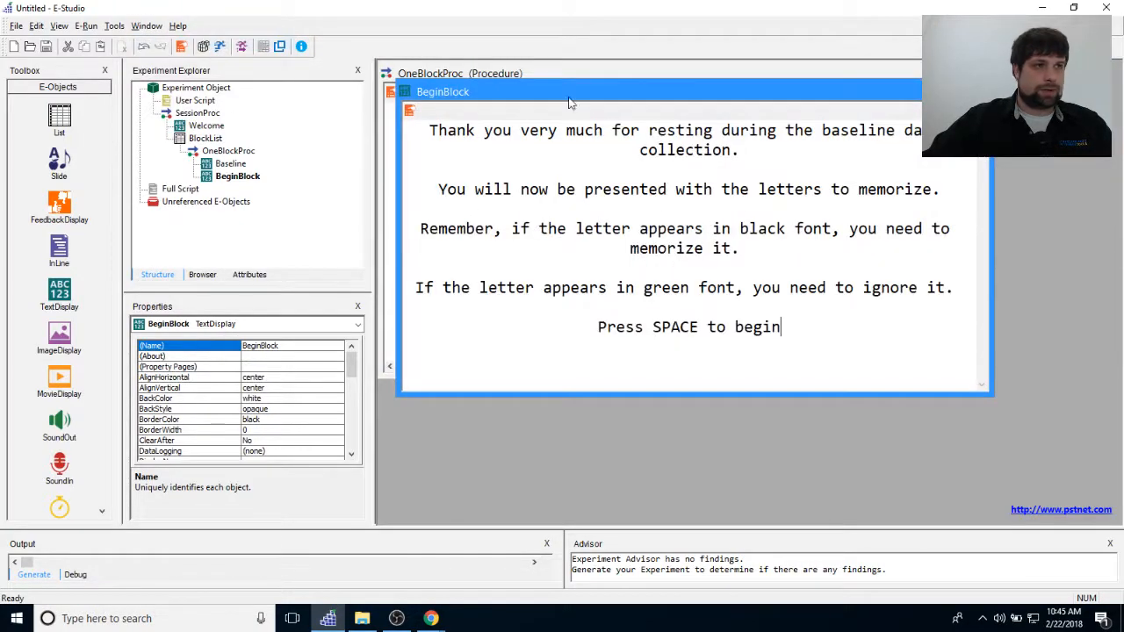
left_click_drag(642, 92, 635, 178)
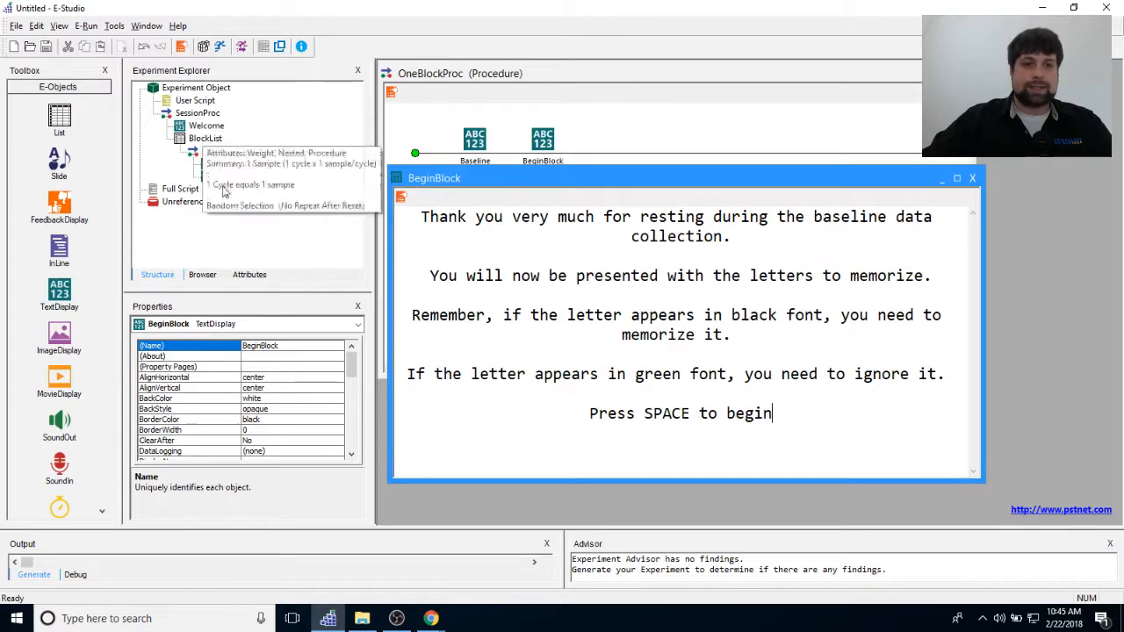
In BeginBlock's properties, set the duration to (infinite) and data logging to Standard.
left_click(400, 197)
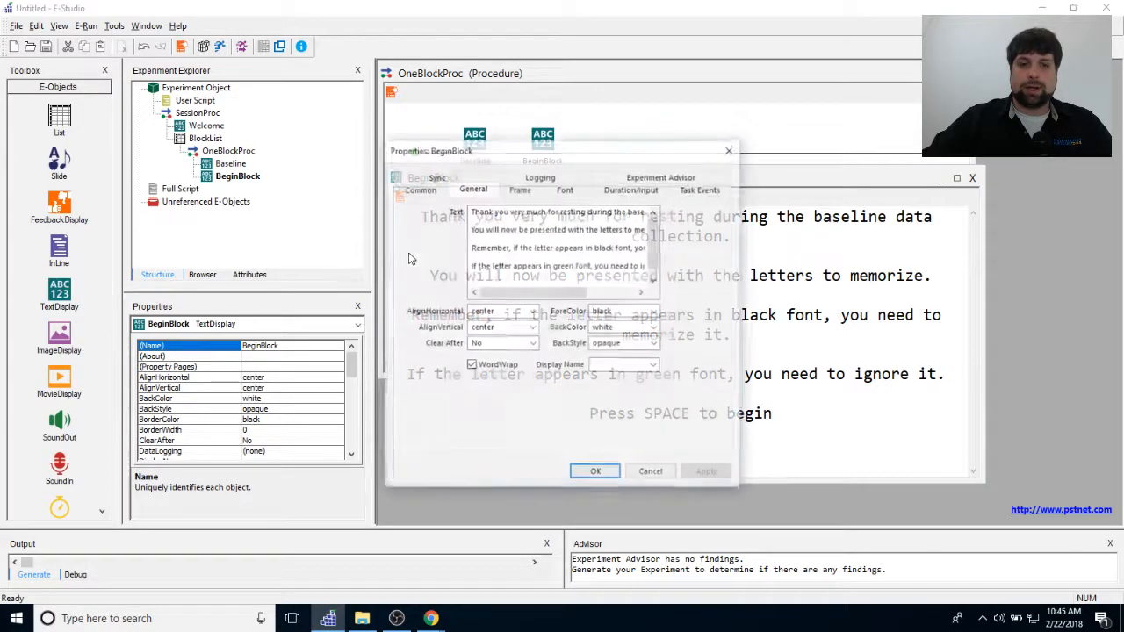
left_click_drag(553, 140, 706, 159)
left_click(784, 207)
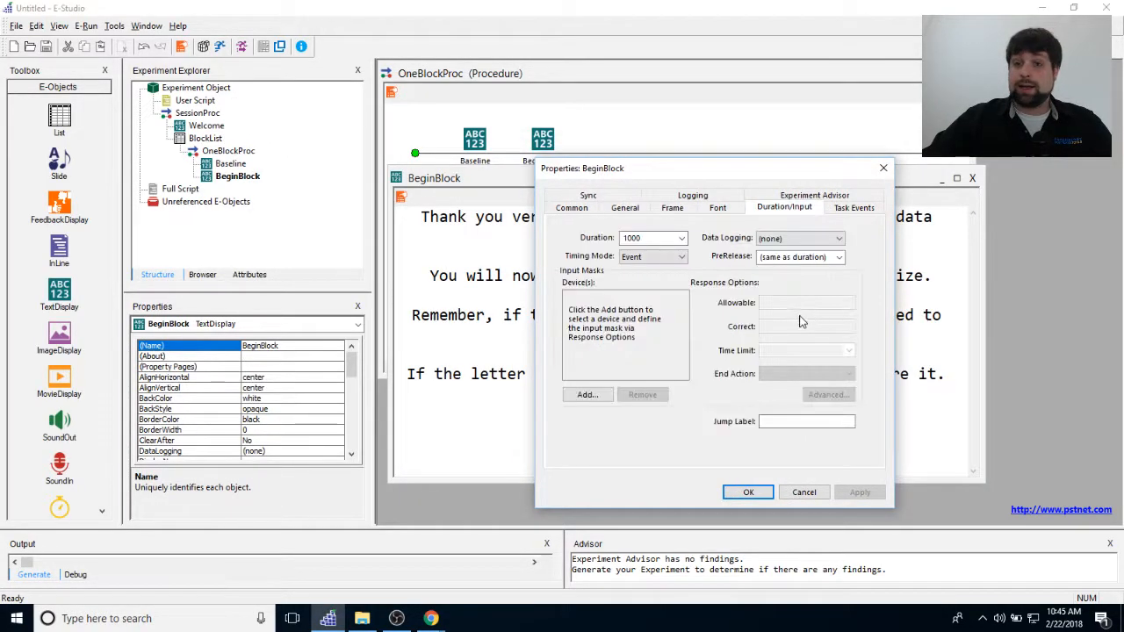
left_click(682, 238)
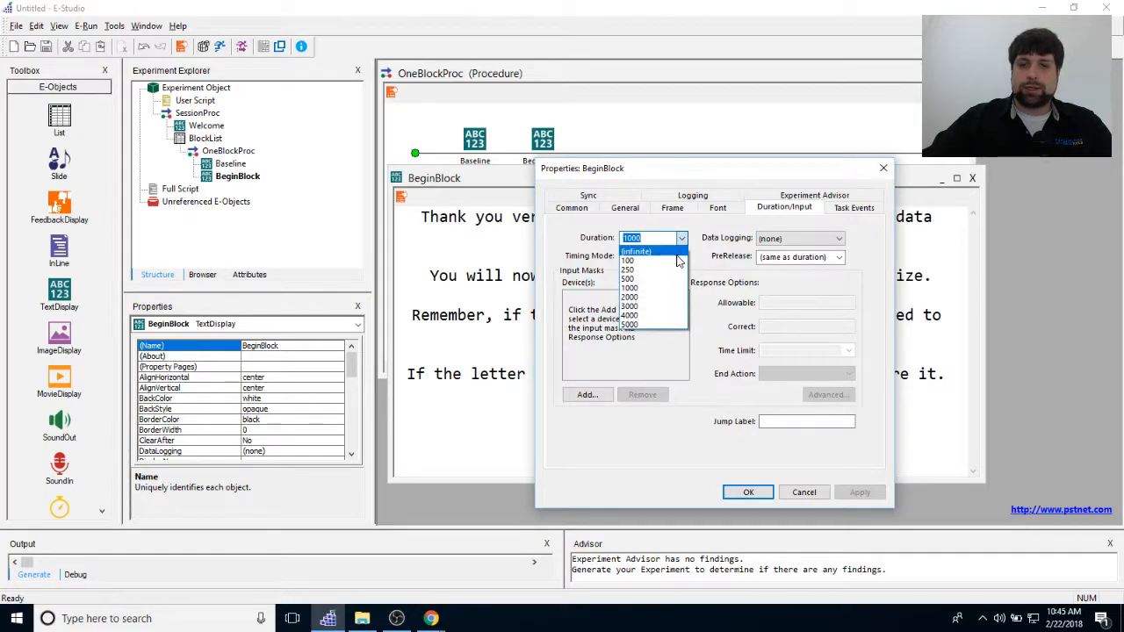
left_click(635, 251)
left_click(839, 238)
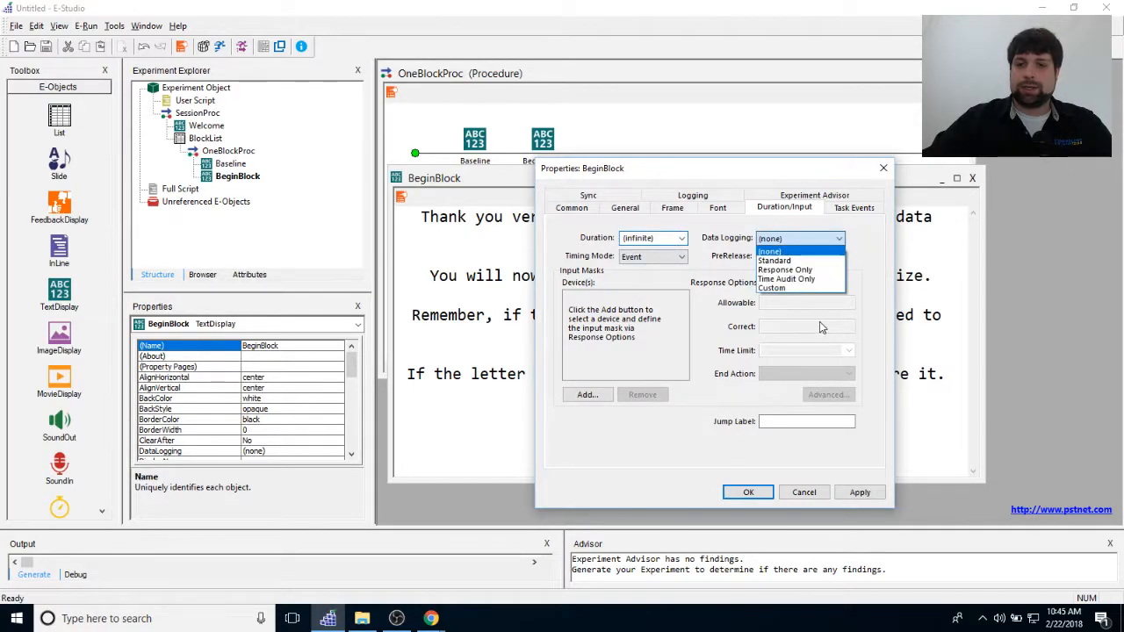
left_click(817, 261)
Add a Keyboard input device to BeginBlock with {SPACE} as the only allowable response, and apply the properties.
left_click(587, 394)
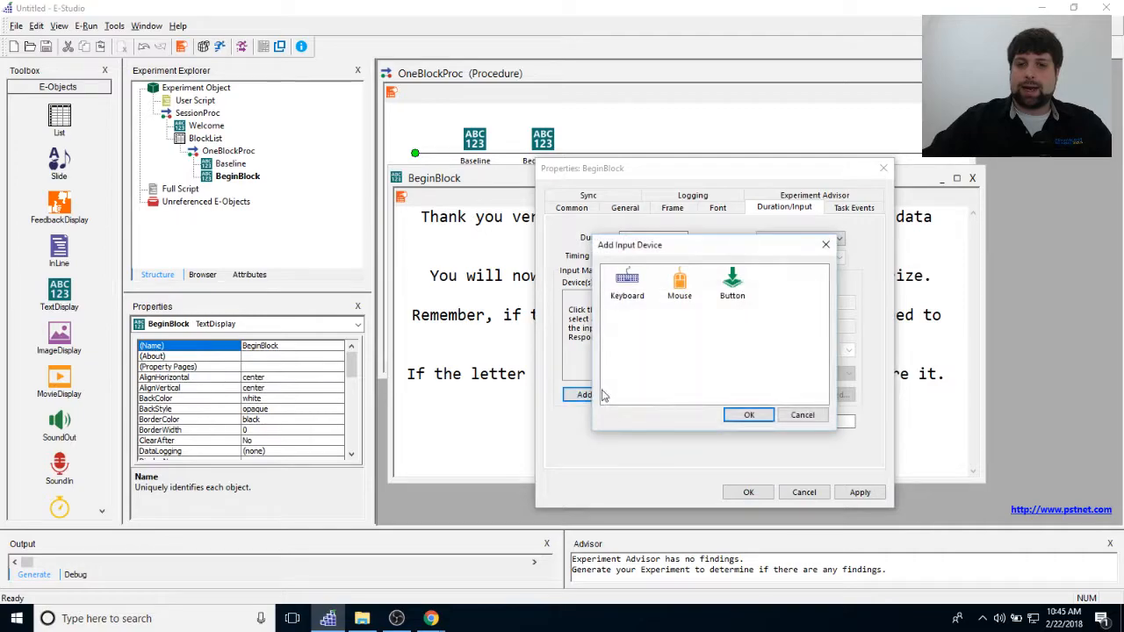
double_click(636, 277)
left_click(781, 302)
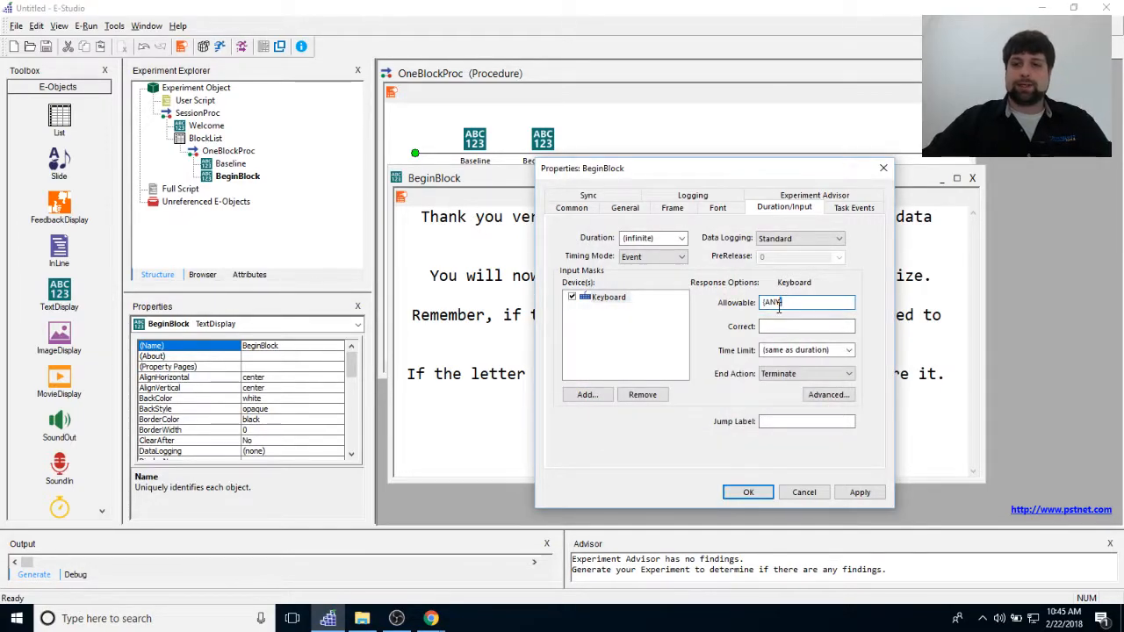
type("SS")
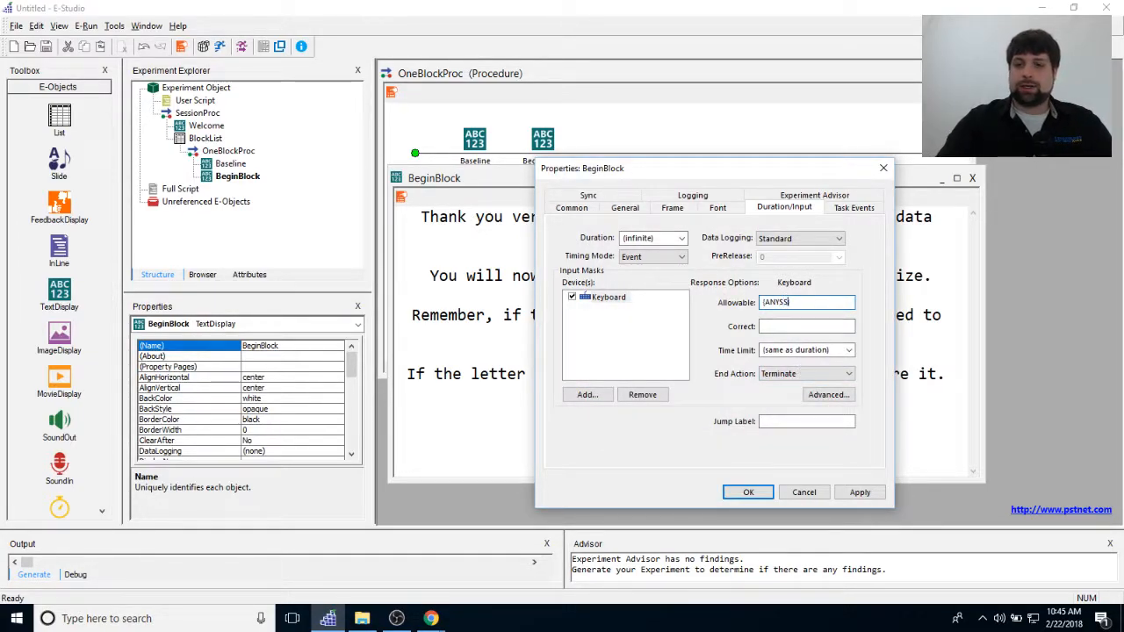
key("BackSpace")
key("BackSpace")
key("BackSpace")
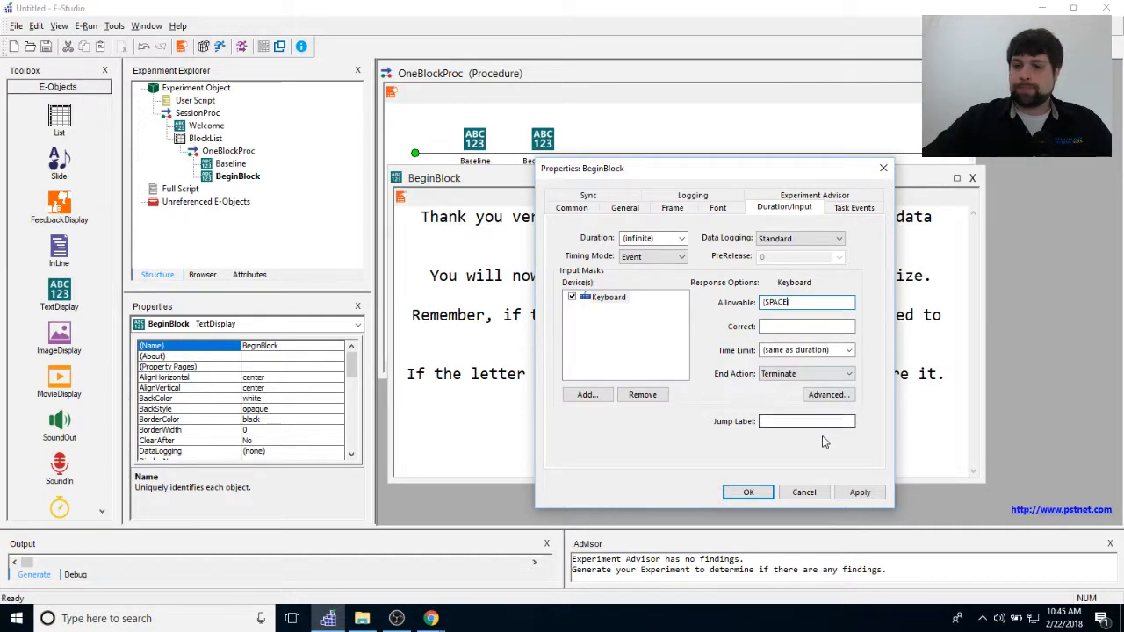
left_click(857, 491)
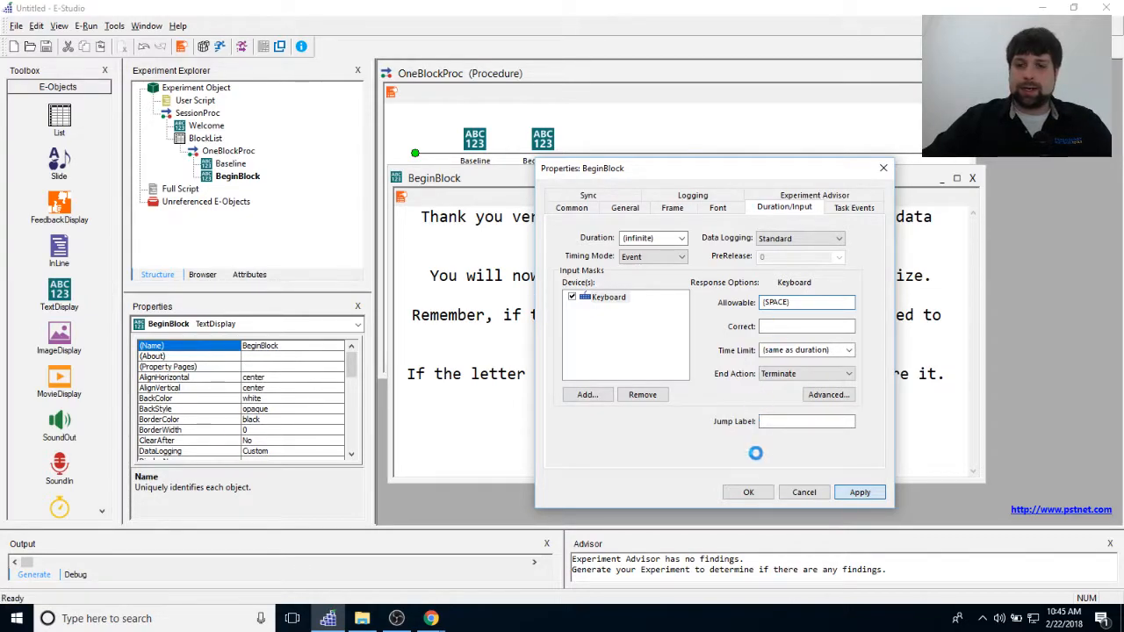
left_click(751, 493)
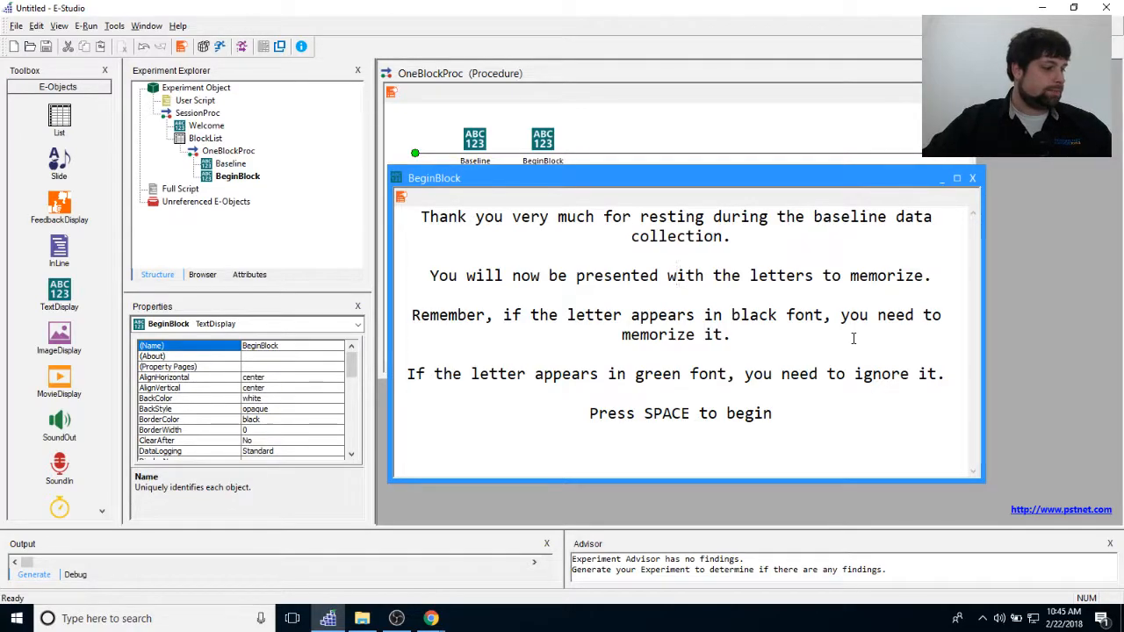
Close all open object windows.
left_click(147, 26)
left_click(176, 91)
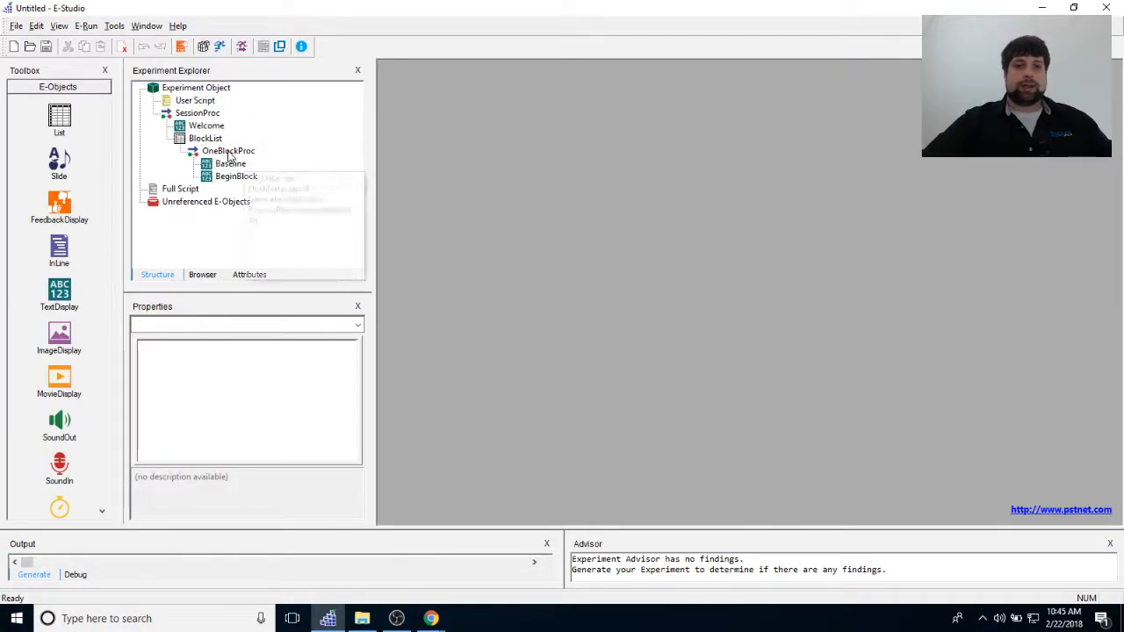
Open OneBlockProc, add an InLine object after BeginBlock on its timeline, and rename it SetISI.
double_click(228, 151)
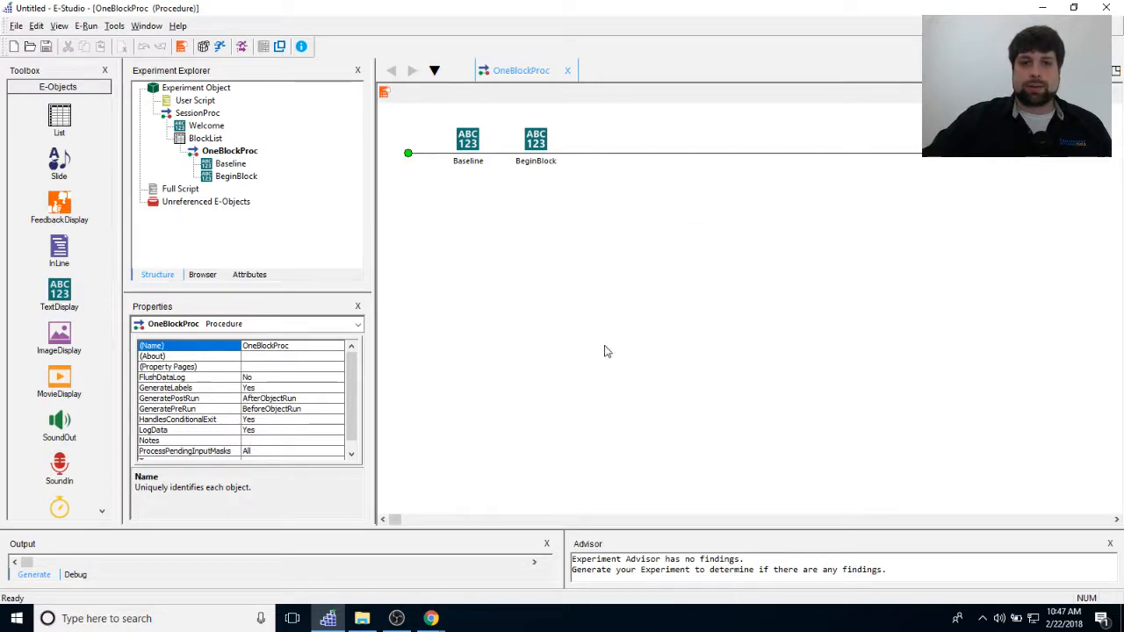
left_click_drag(49, 293, 808, 382)
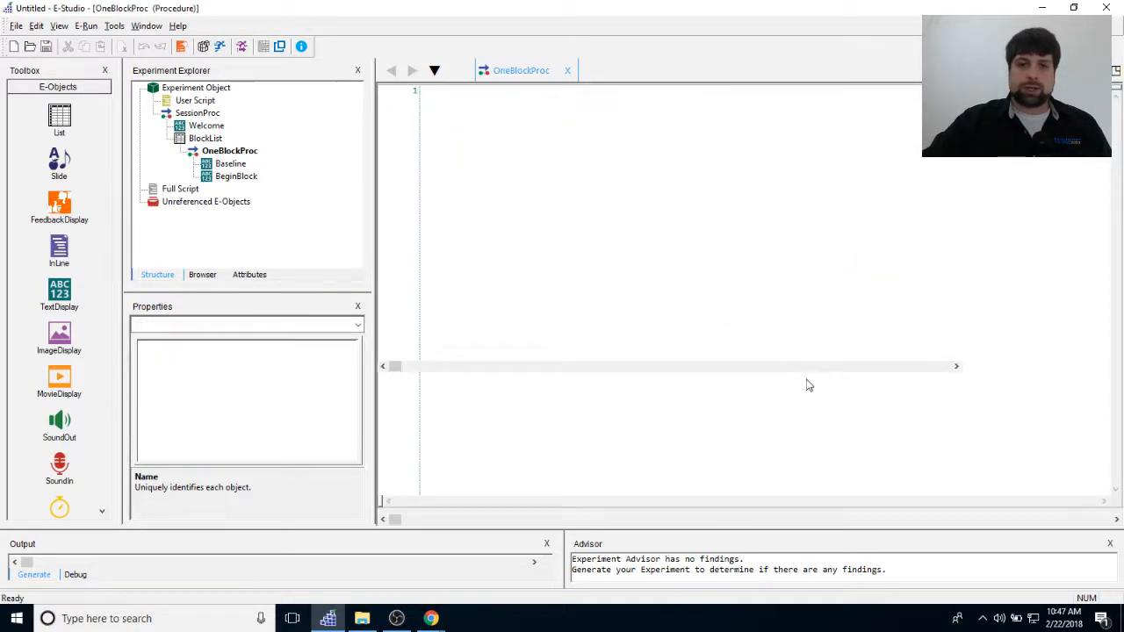
left_click(610, 160)
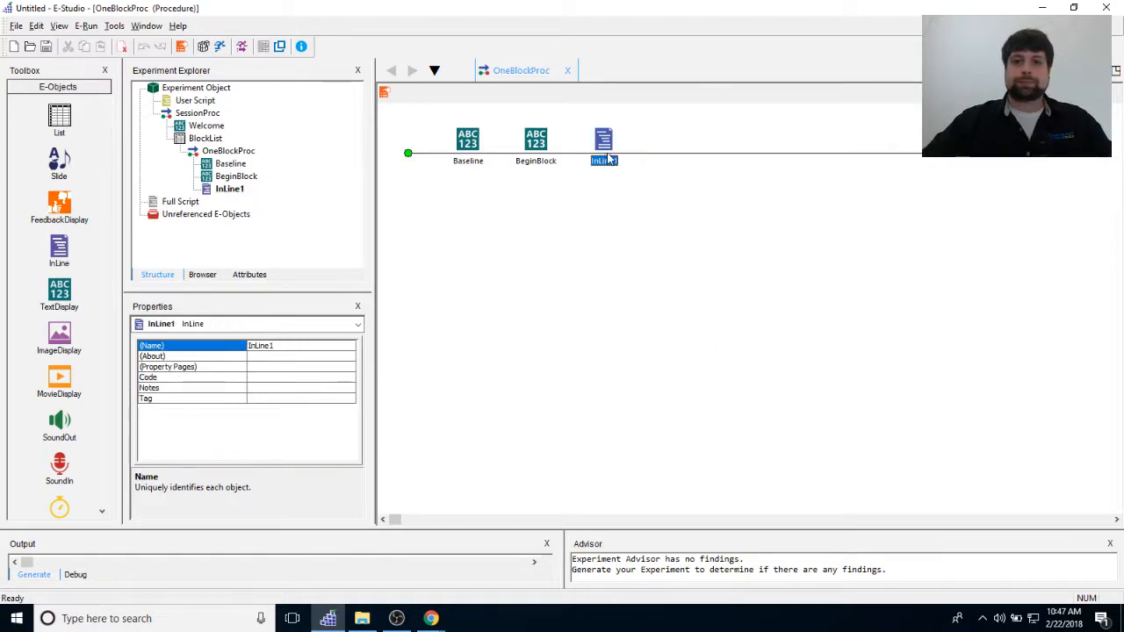
right_click(608, 144)
left_click(640, 199)
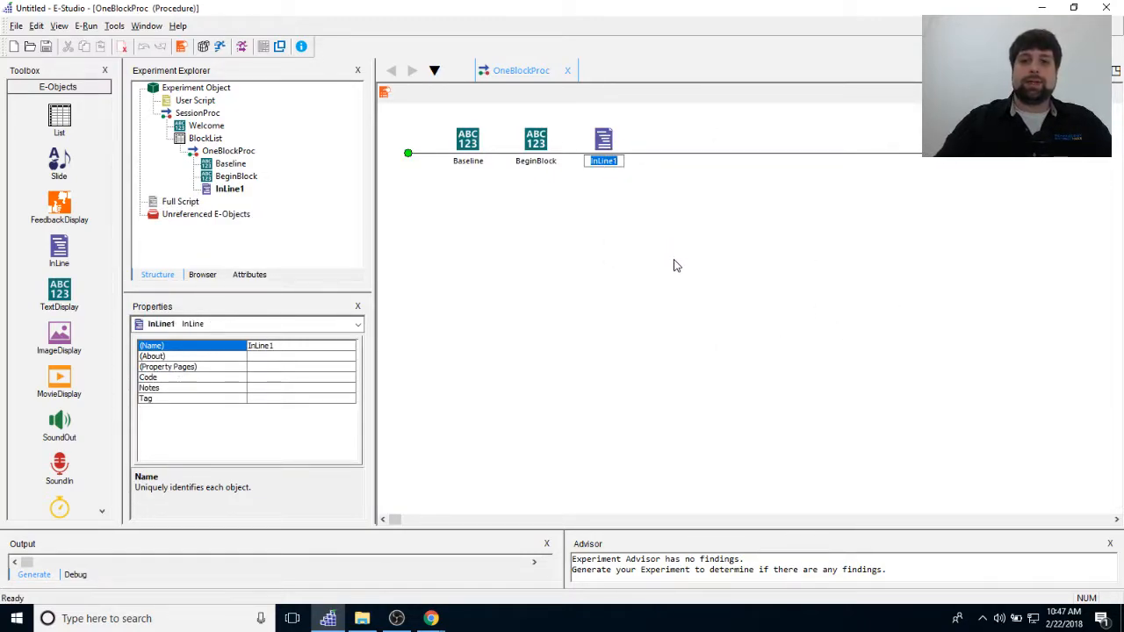
type("Set")
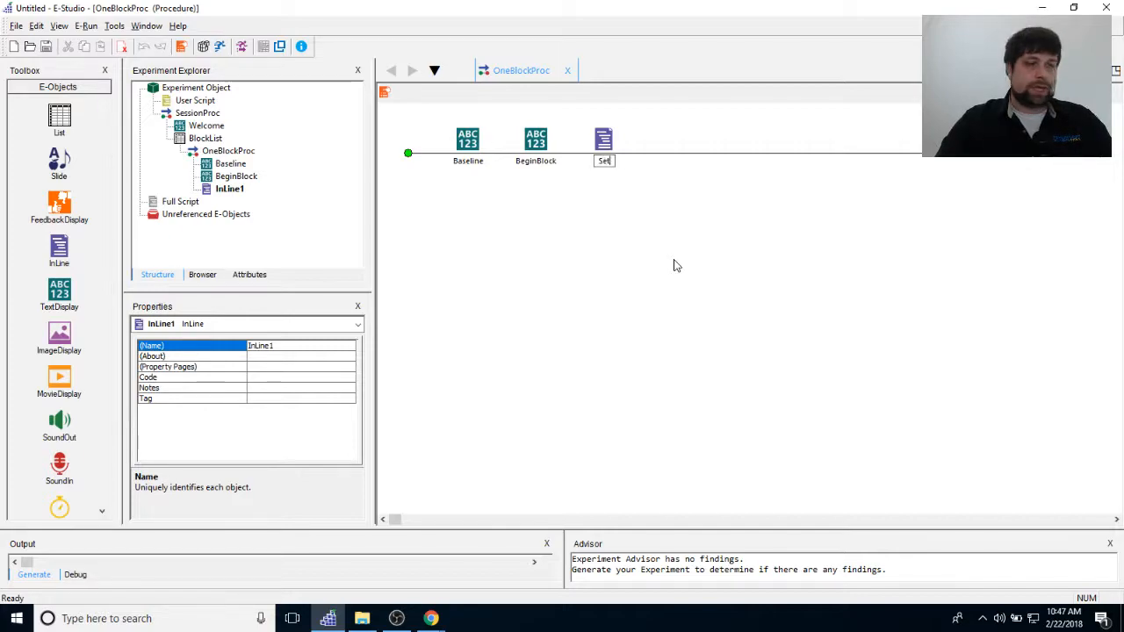
type("ISI")
key("Return")
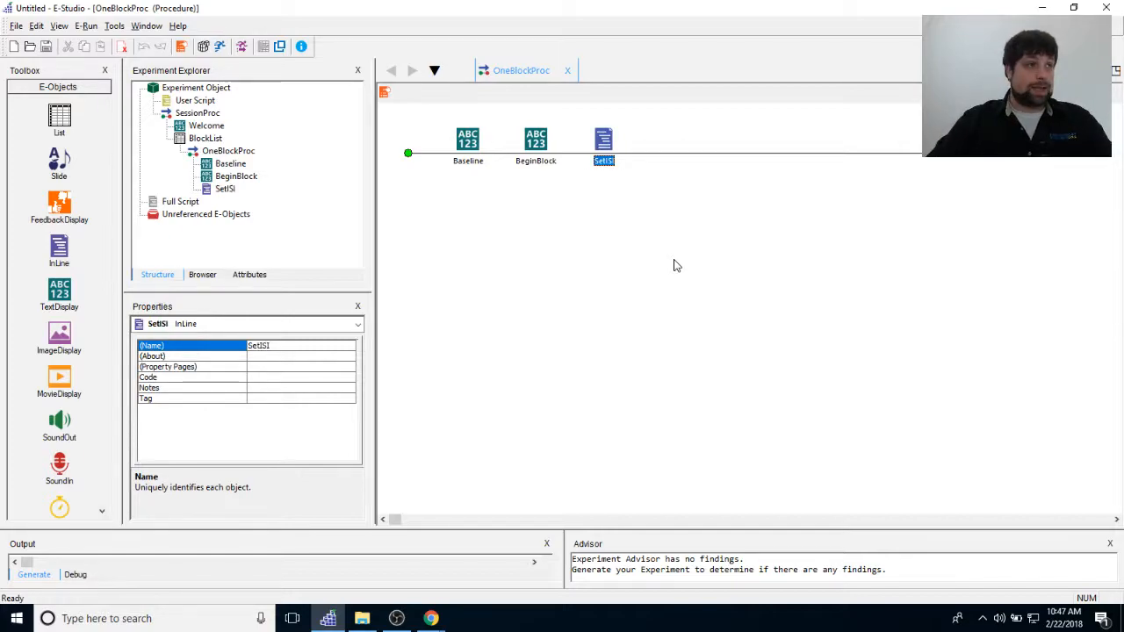
left_click(664, 256)
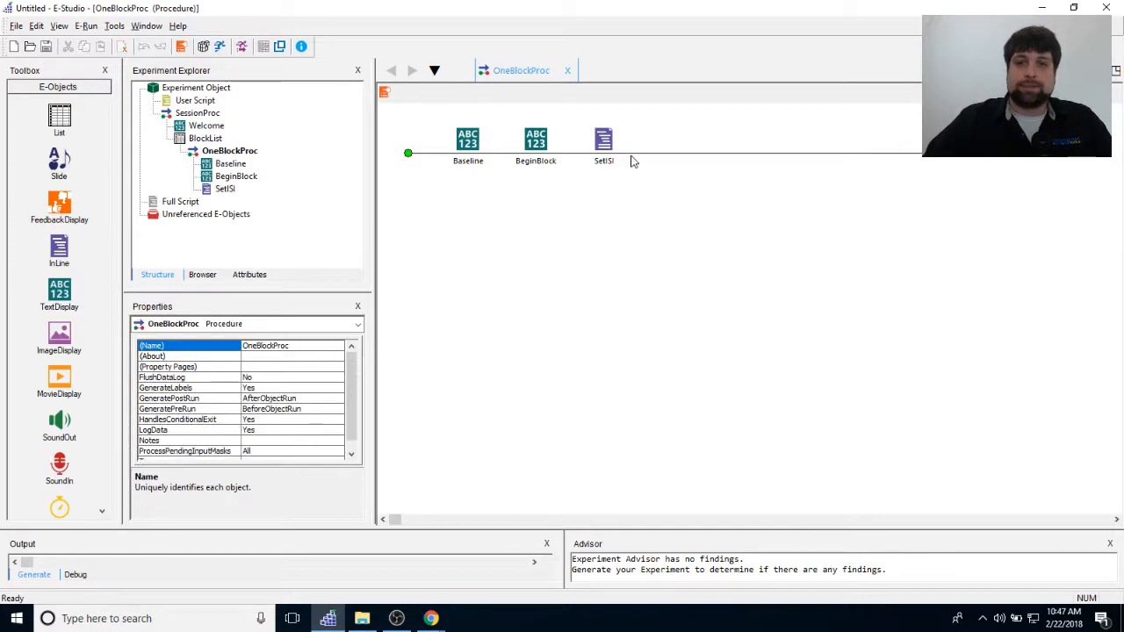
Open the SetISI script and declare the variable with "Dim RandomISI As Long", followed by a blank line.
double_click(611, 145)
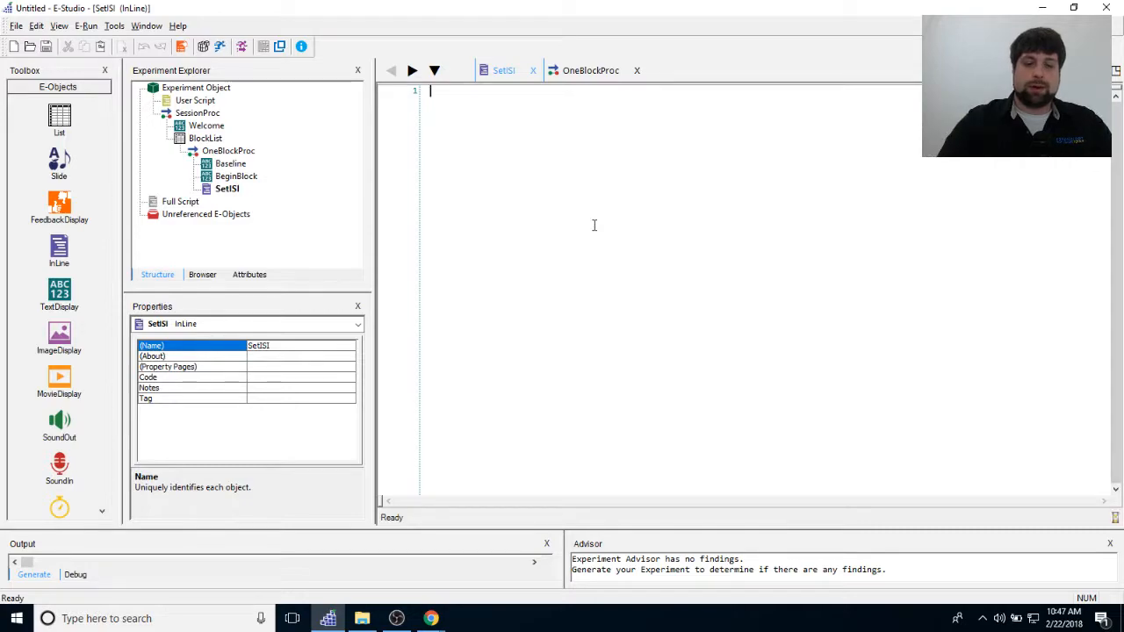
type("Dim")
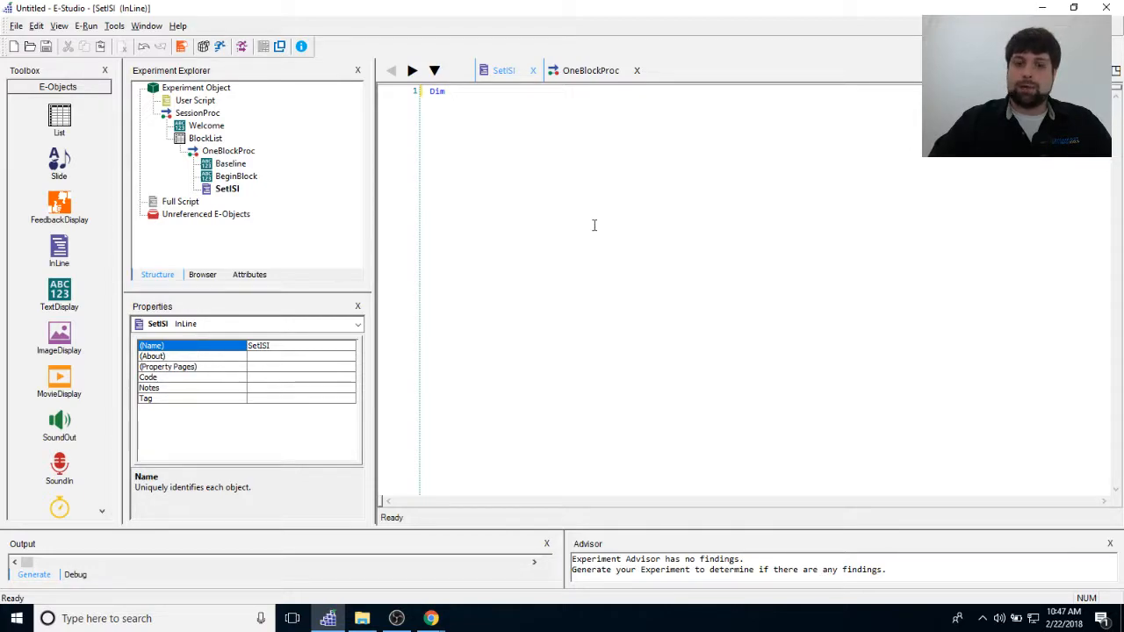
type("R")
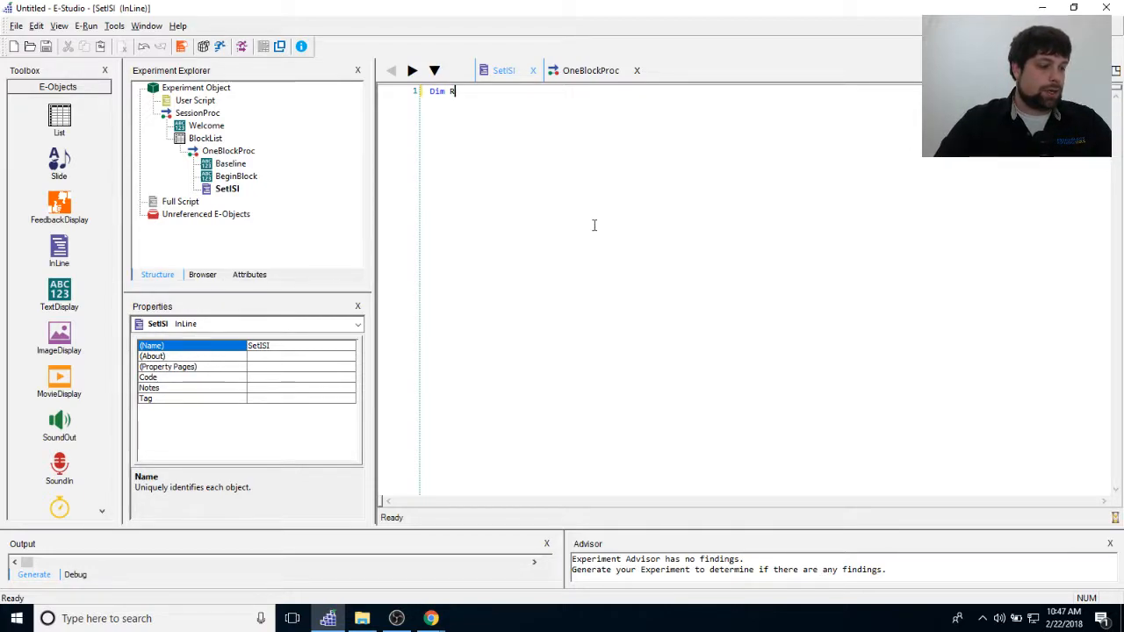
type("andomISI")
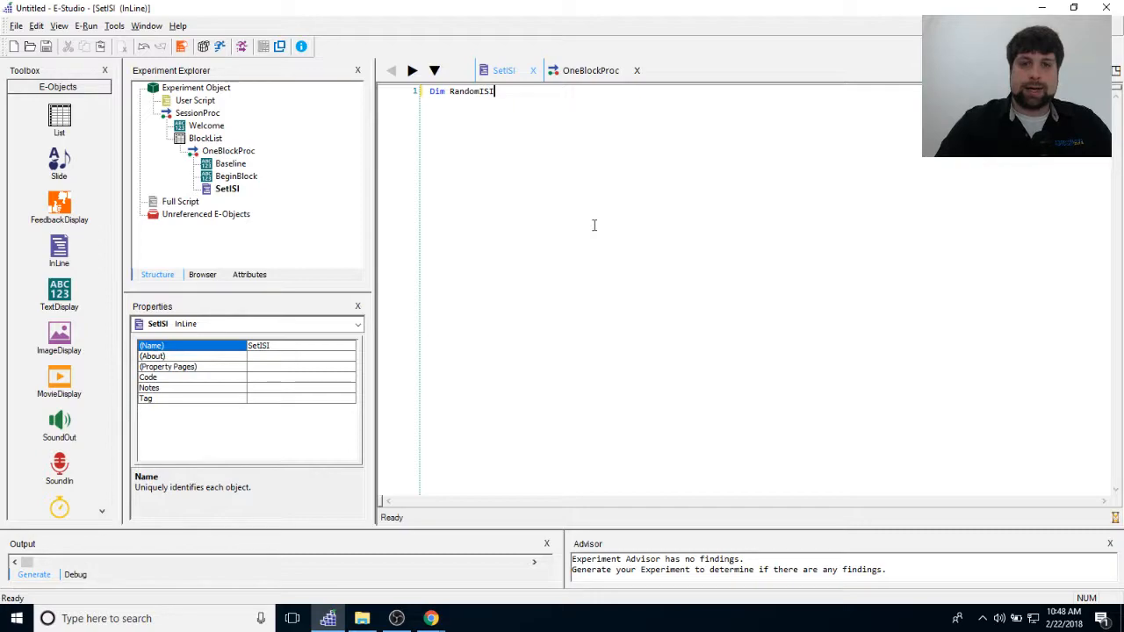
type(" As Long")
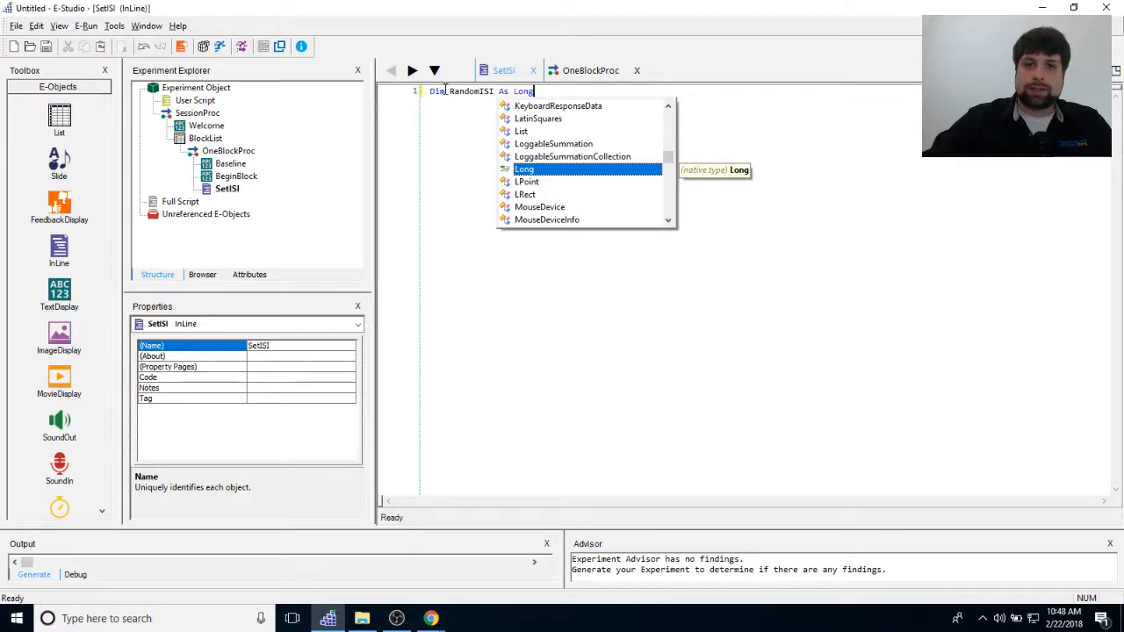
key("Escape")
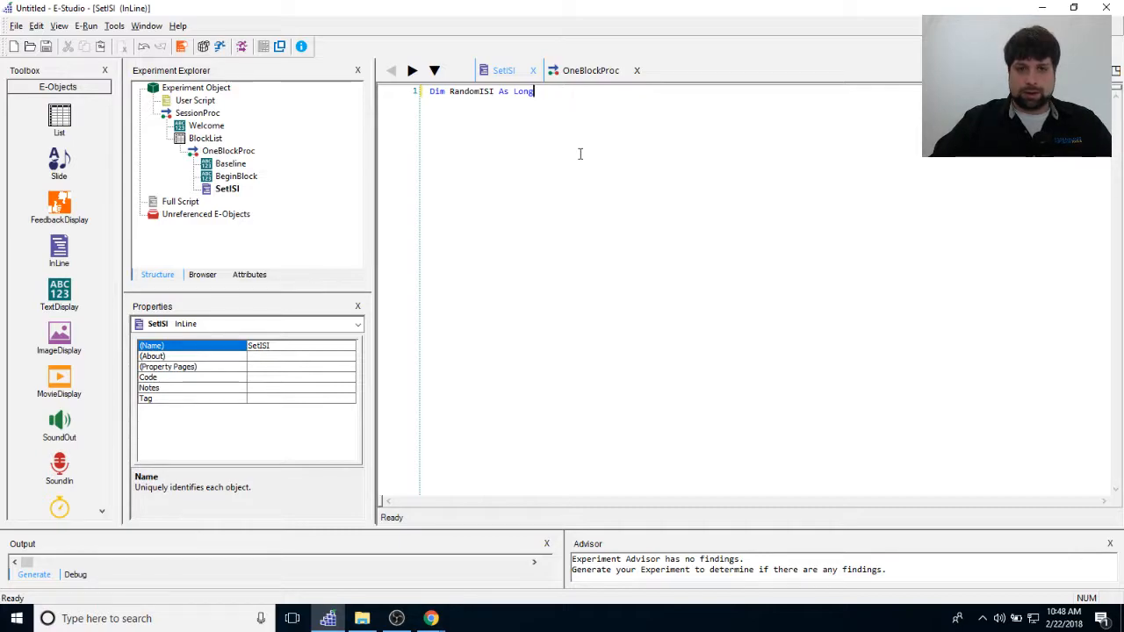
key("Return")
key("Return")
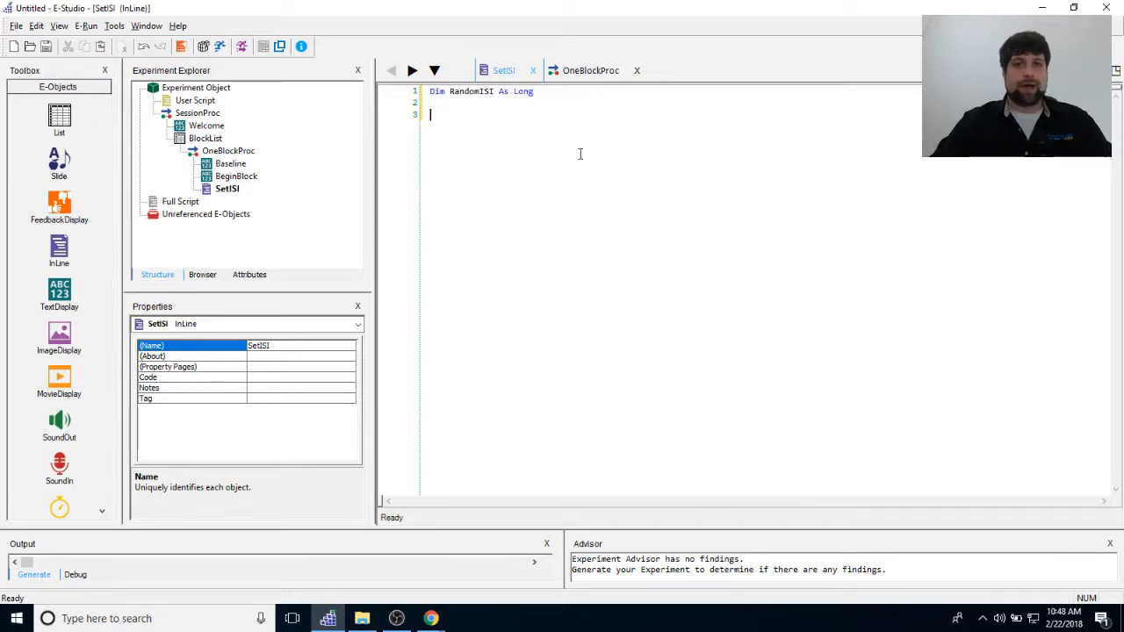
left_click_drag(431, 92, 562, 97)
left_click(561, 104)
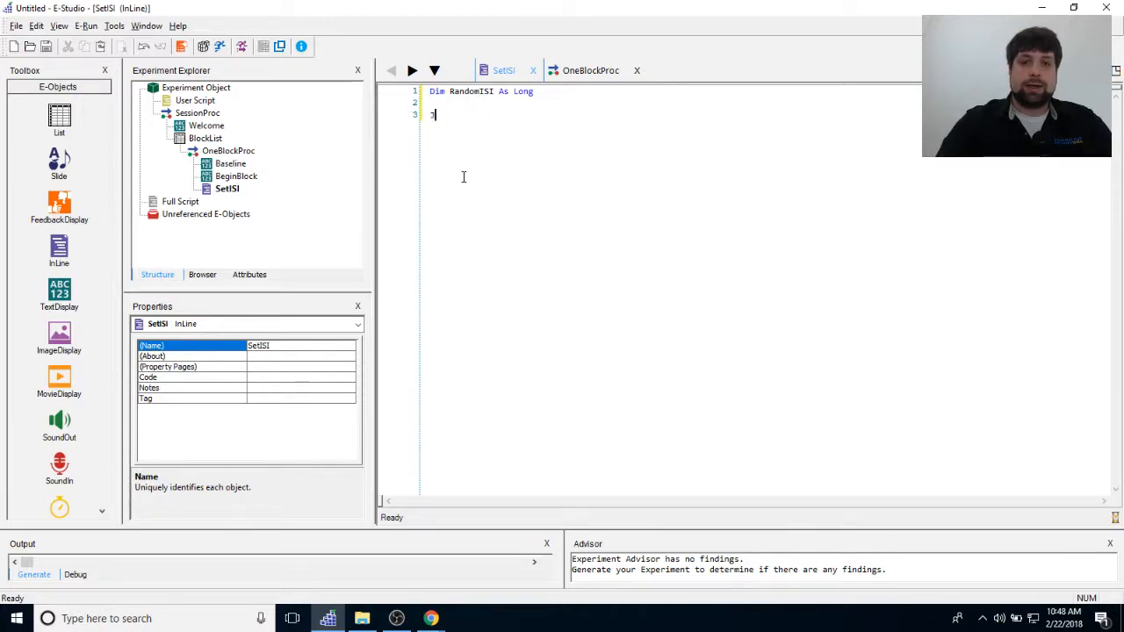
Assign a random value to the variable on line 3 with "RandomISI = Random(2000,4000)".
type("RandomISI = ")
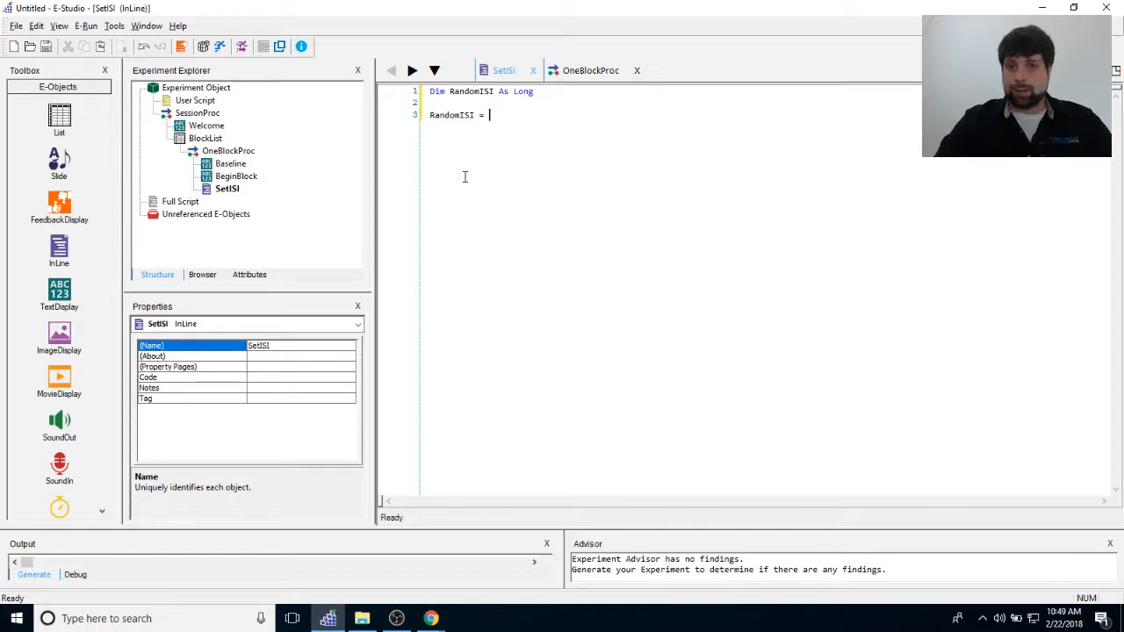
type("Random(")
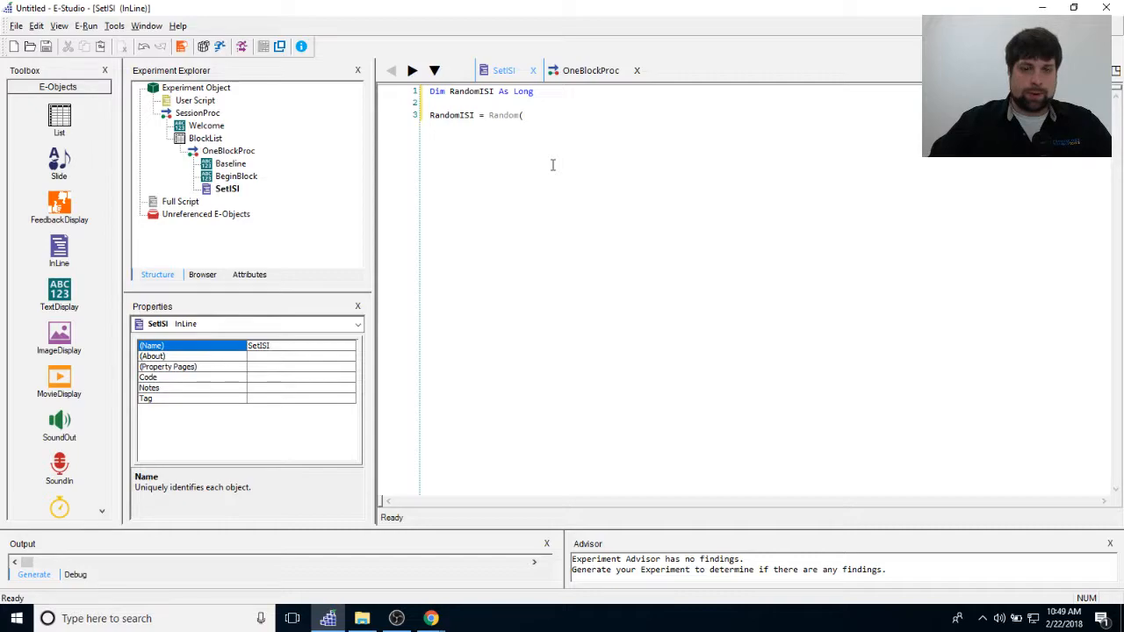
type("2000")
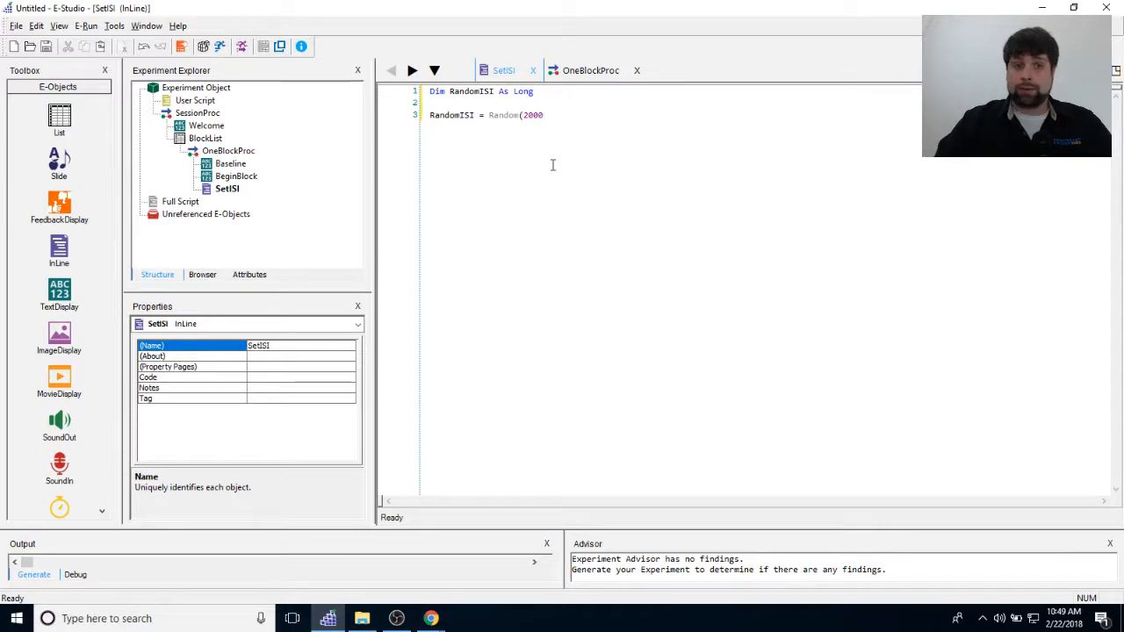
type(",")
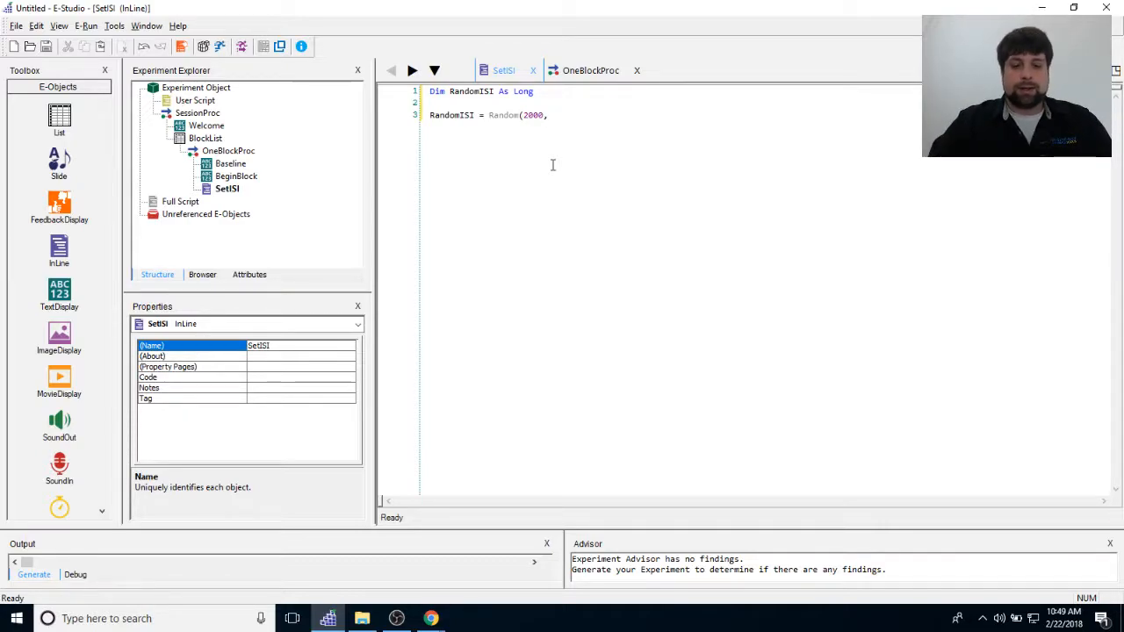
type("4000)")
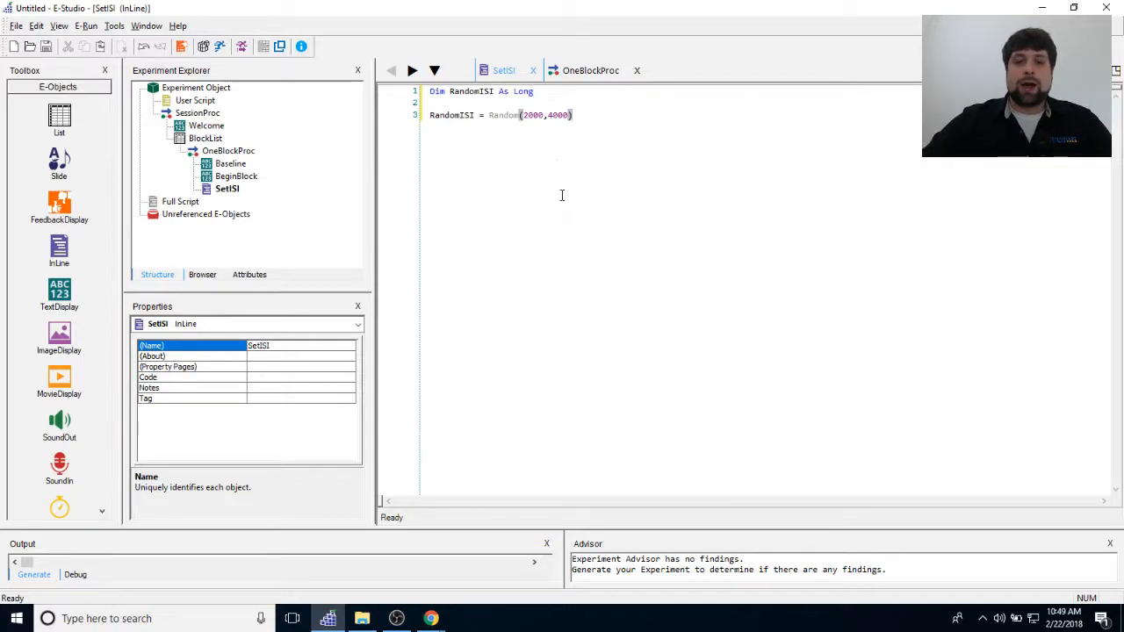
double_click(451, 115)
left_click(482, 116)
double_click(502, 115)
left_click(585, 133, "shift")
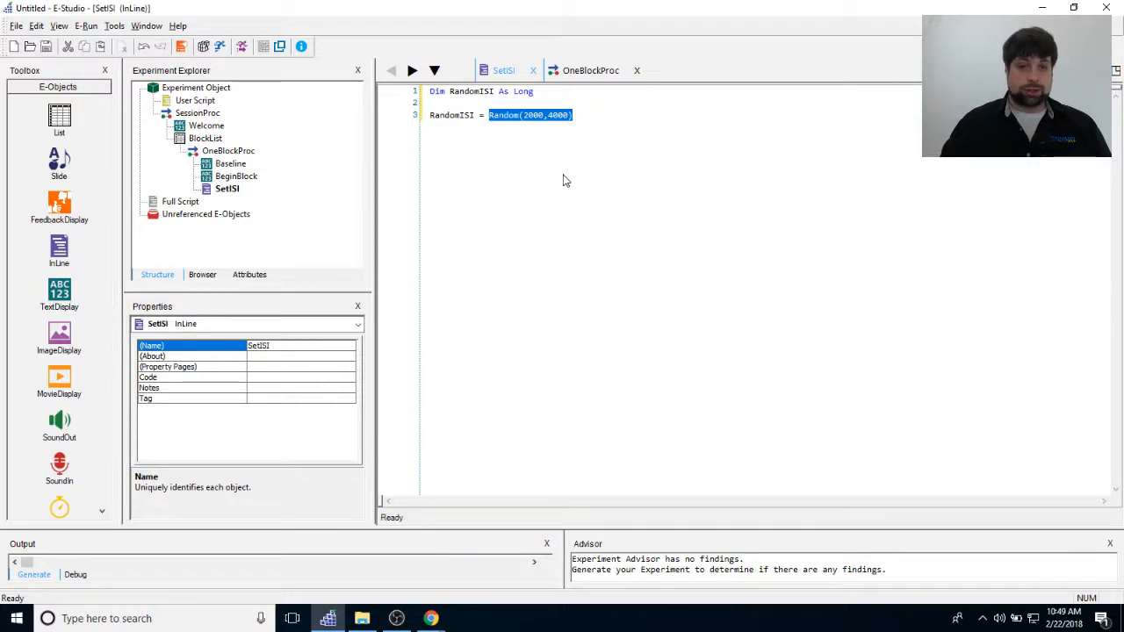
left_click(594, 113)
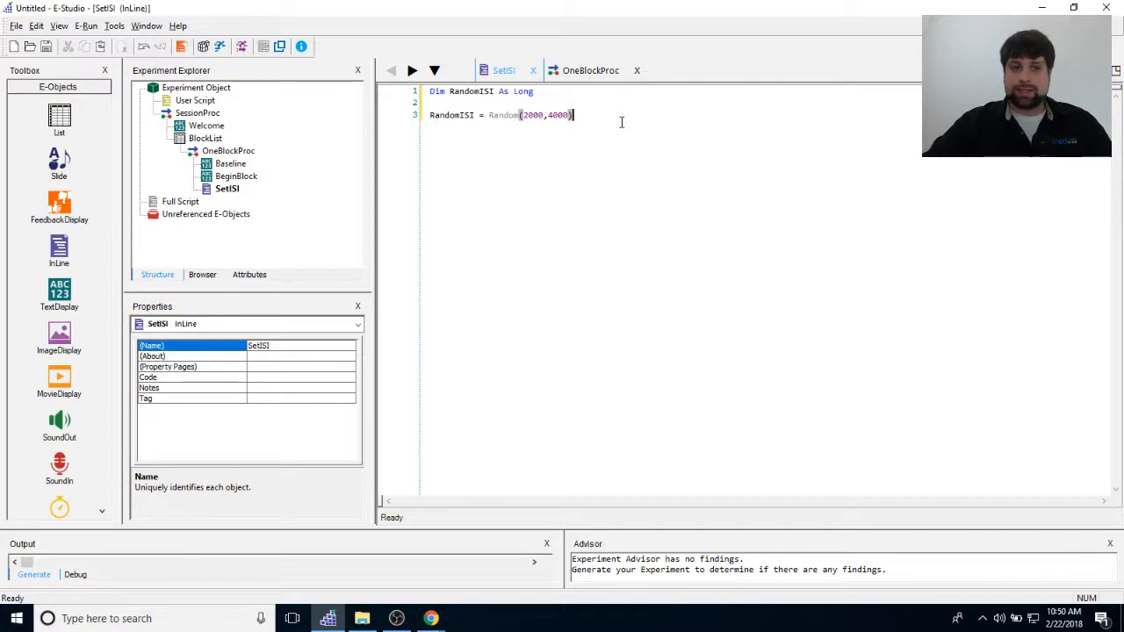
Start a c.SetAttrib call on a new line below the RandomISI assignment.
key("Return")
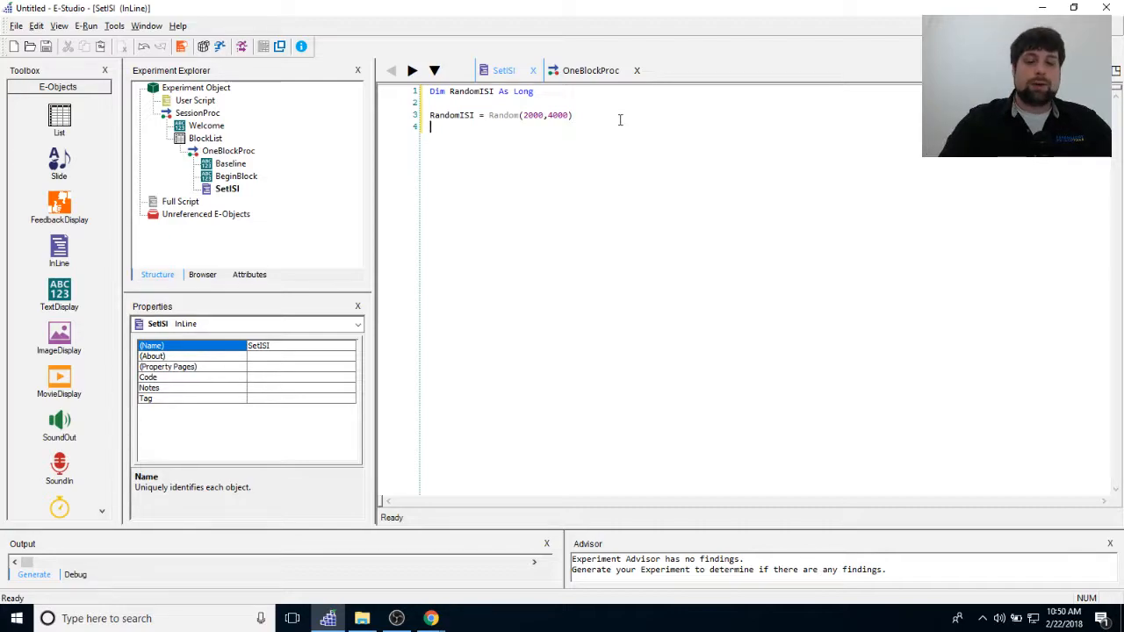
type("c.Set")
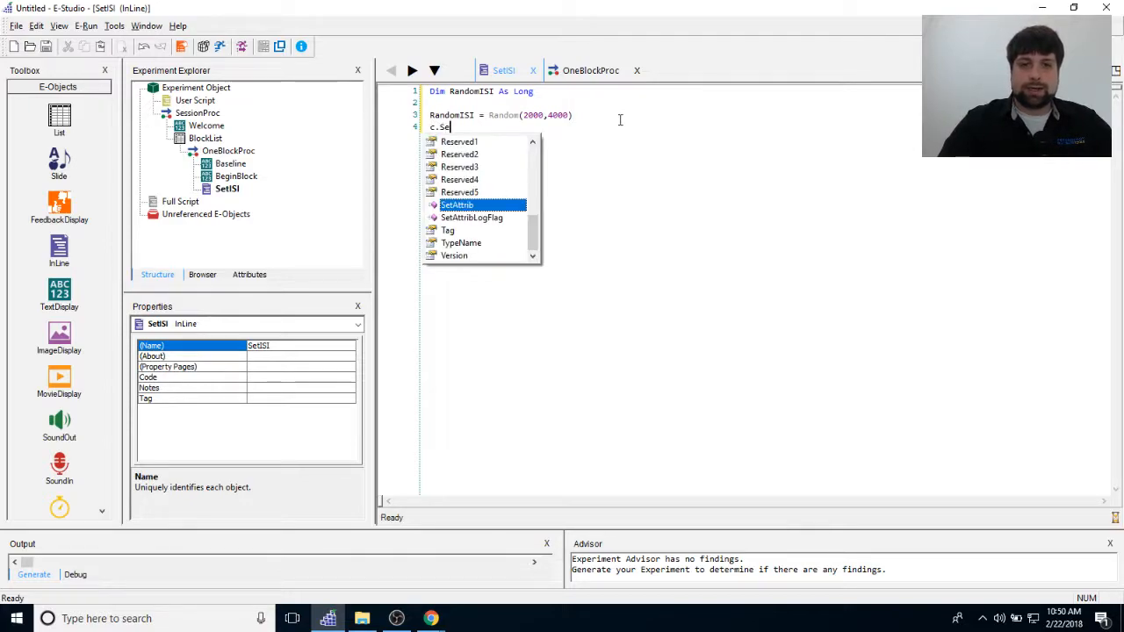
key("Tab")
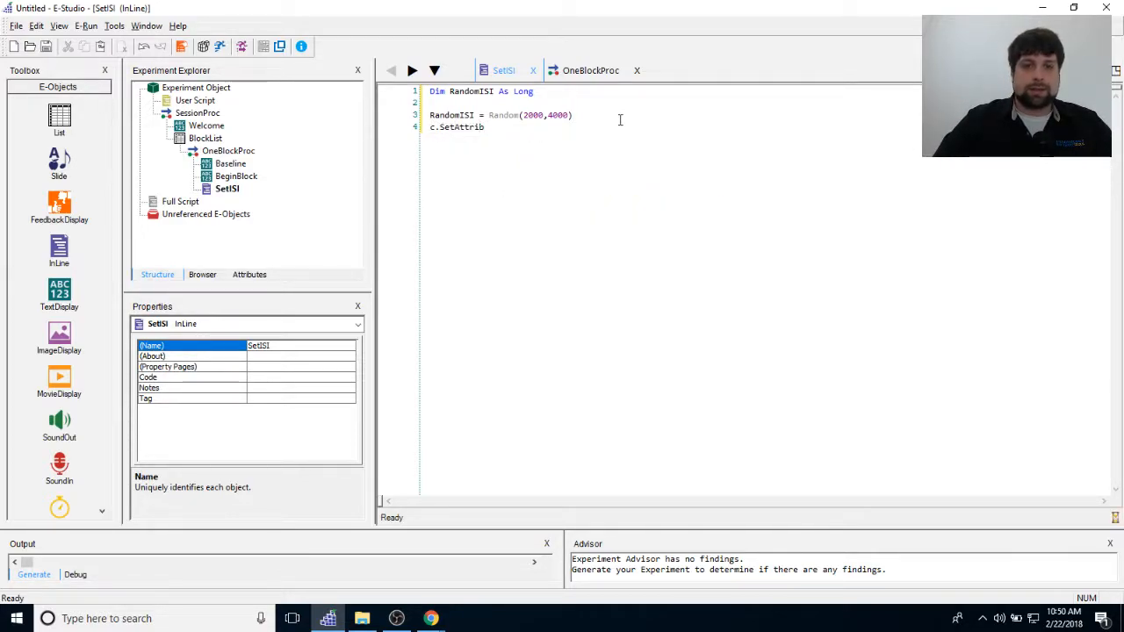
key("Home")
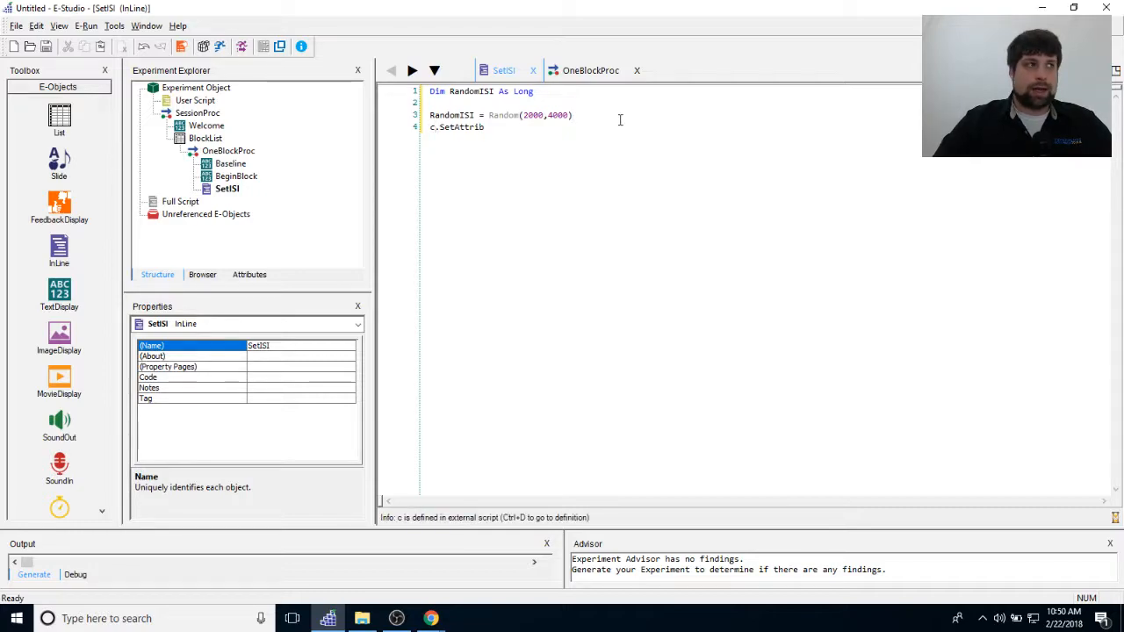
key("Right")
key("Right")
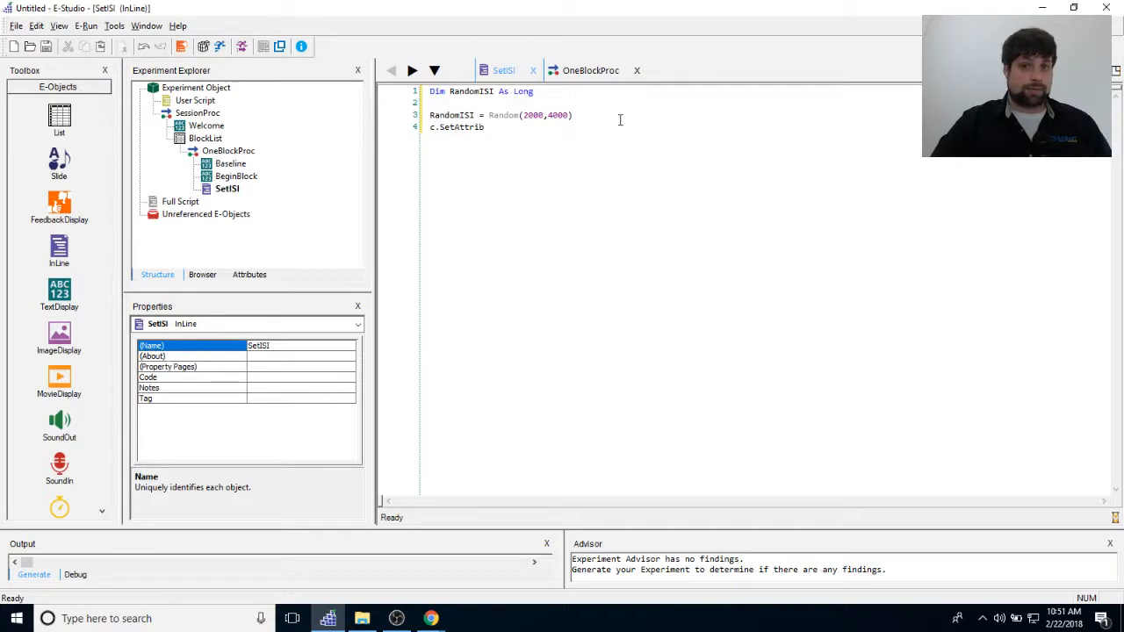
key("shift+End")
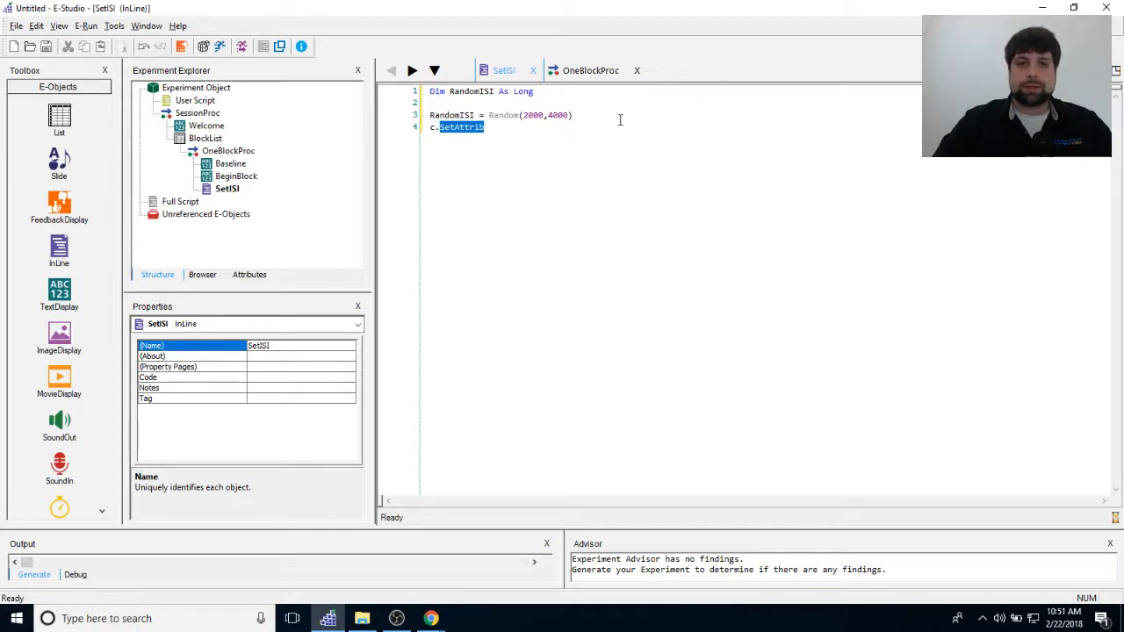
key("End")
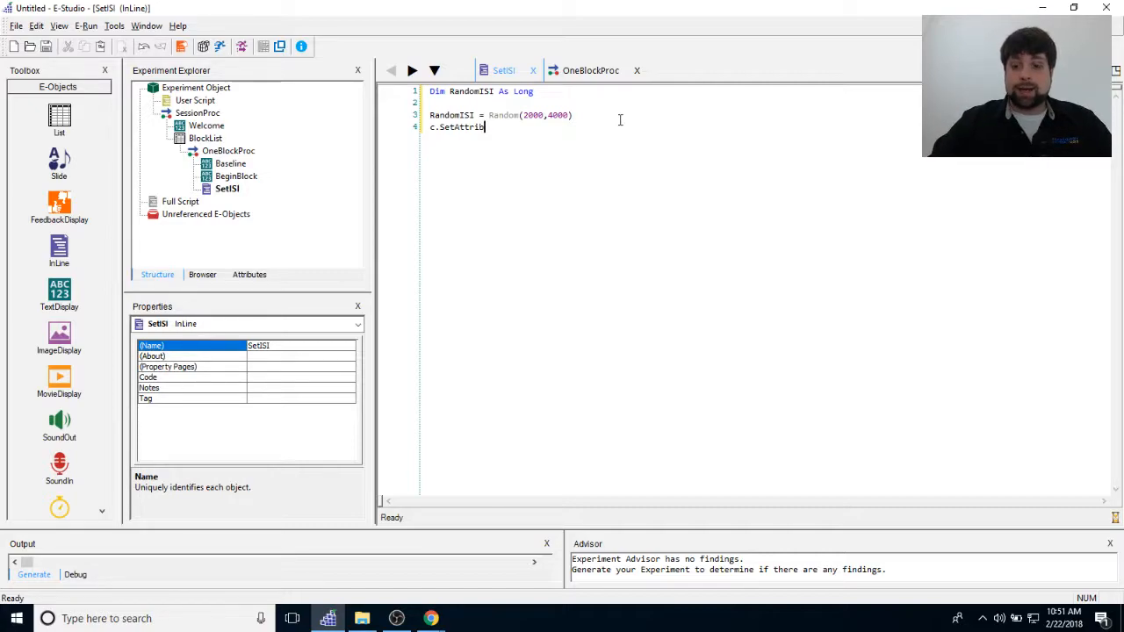
Give the c.SetAttrib call on line 4 the quoted attribute name "RandomISI".
type("\"")
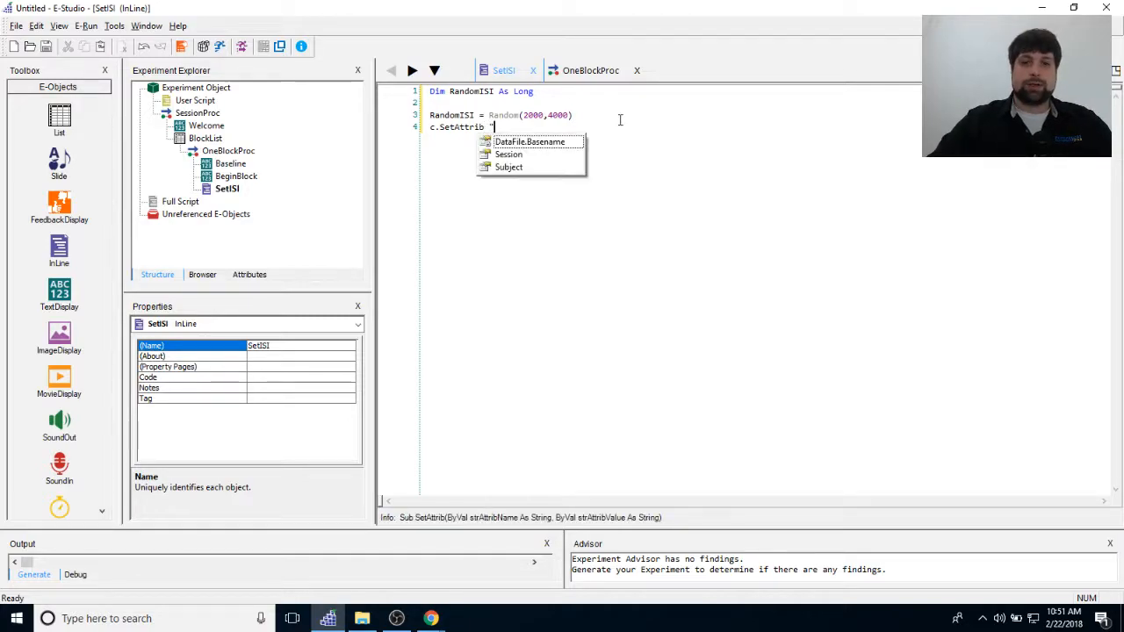
type("Random")
key("BackSpace")
key("BackSpace")
key("BackSpace")
key("BackSpace")
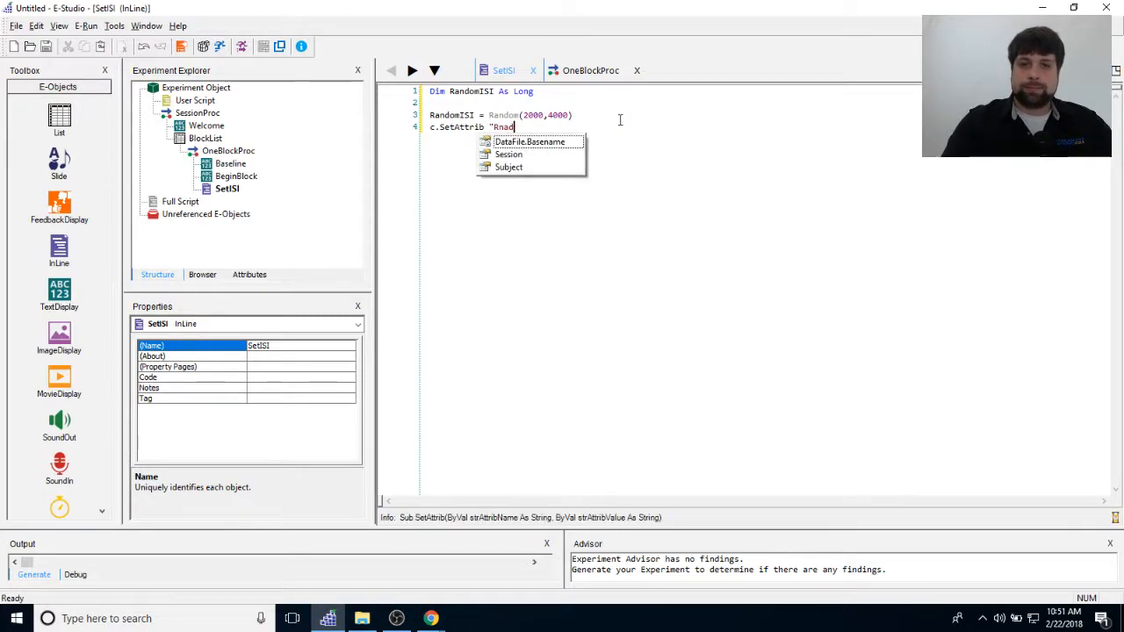
type("ndomI")
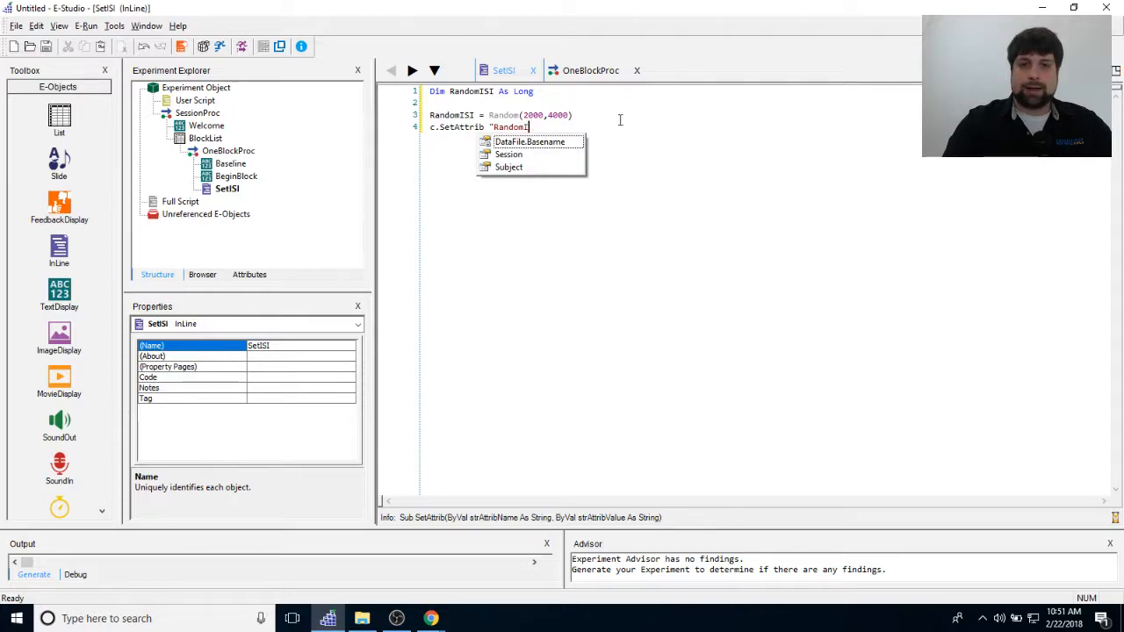
type("SI\"")
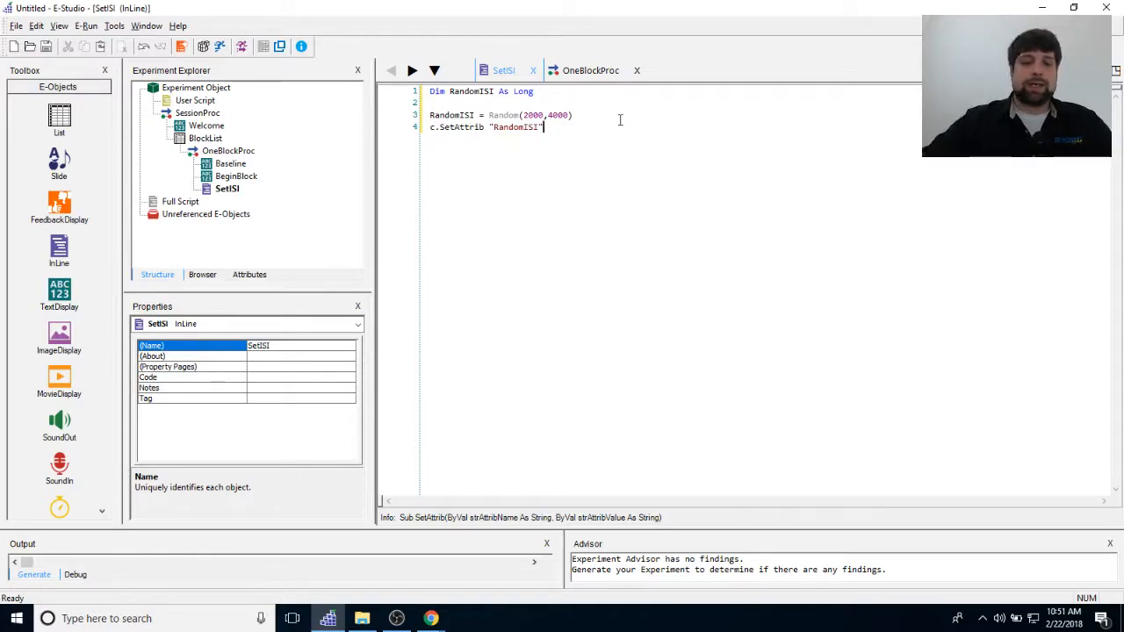
Complete the SetAttrib call with a comma and the RandomISI variable copied from line 3 as the attribute value.
left_click_drag(434, 115, 473, 115)
left_click(473, 114)
left_click(547, 131)
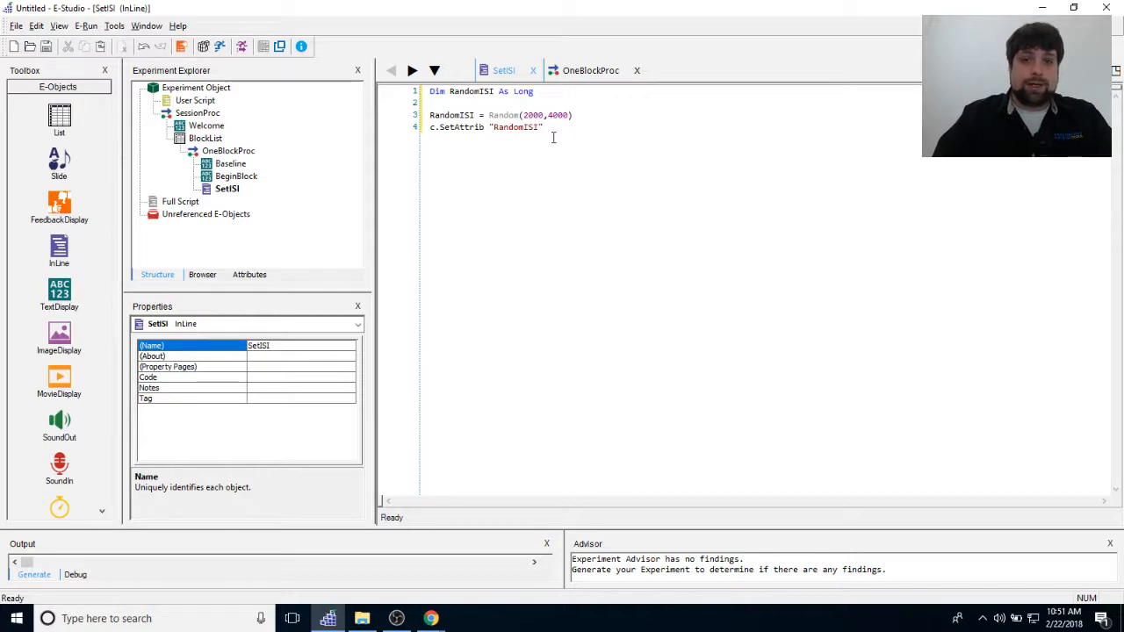
type(",")
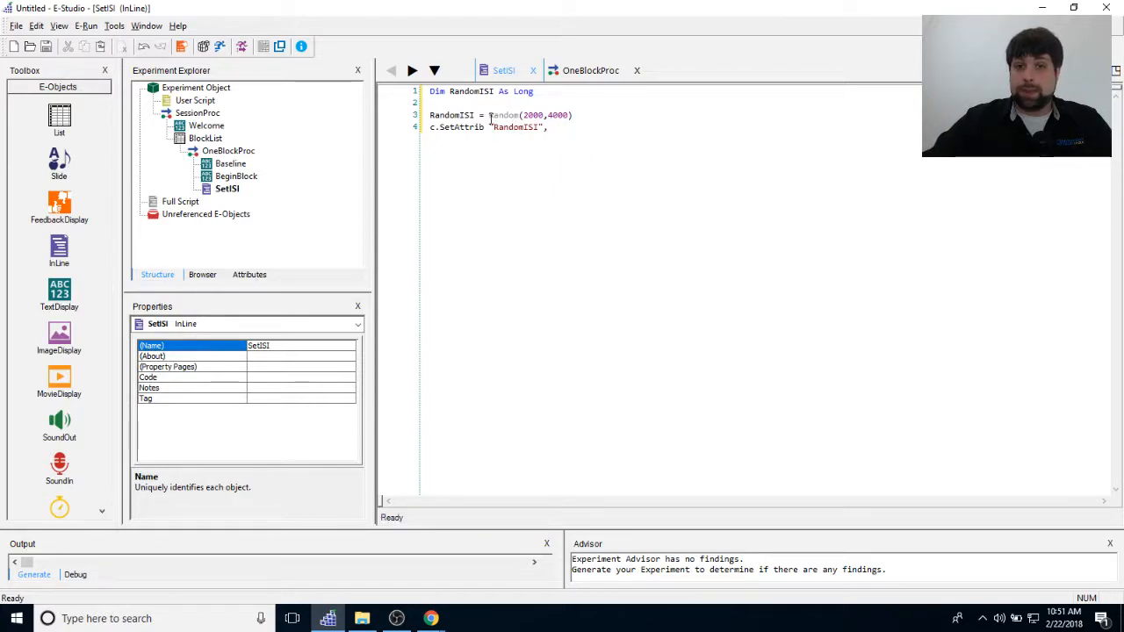
left_click_drag(489, 115, 595, 115)
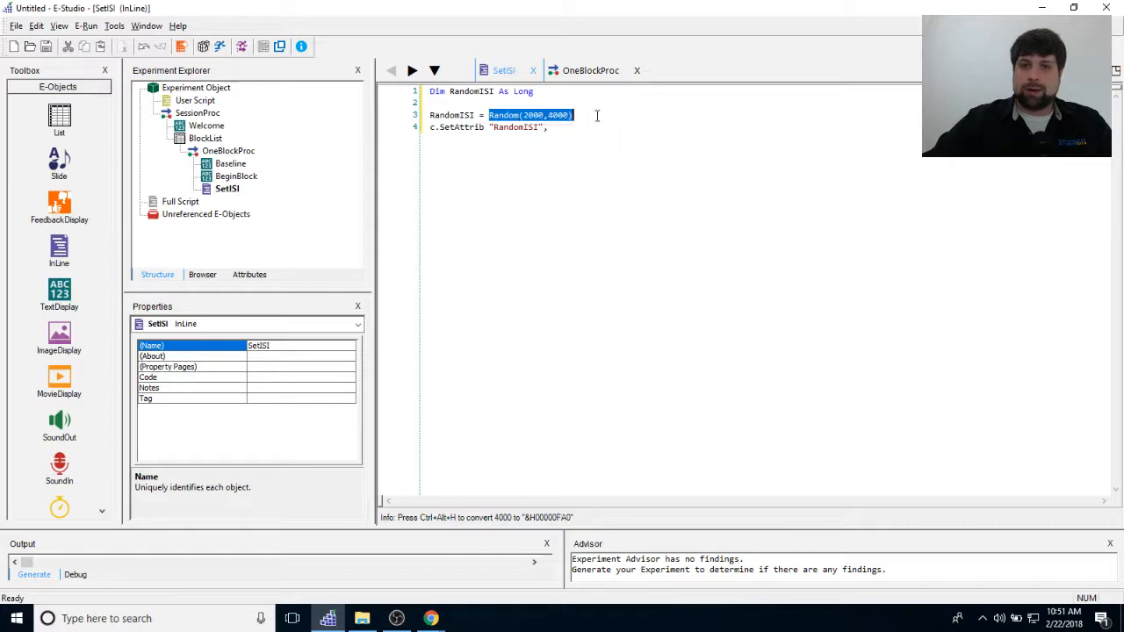
left_click(436, 115)
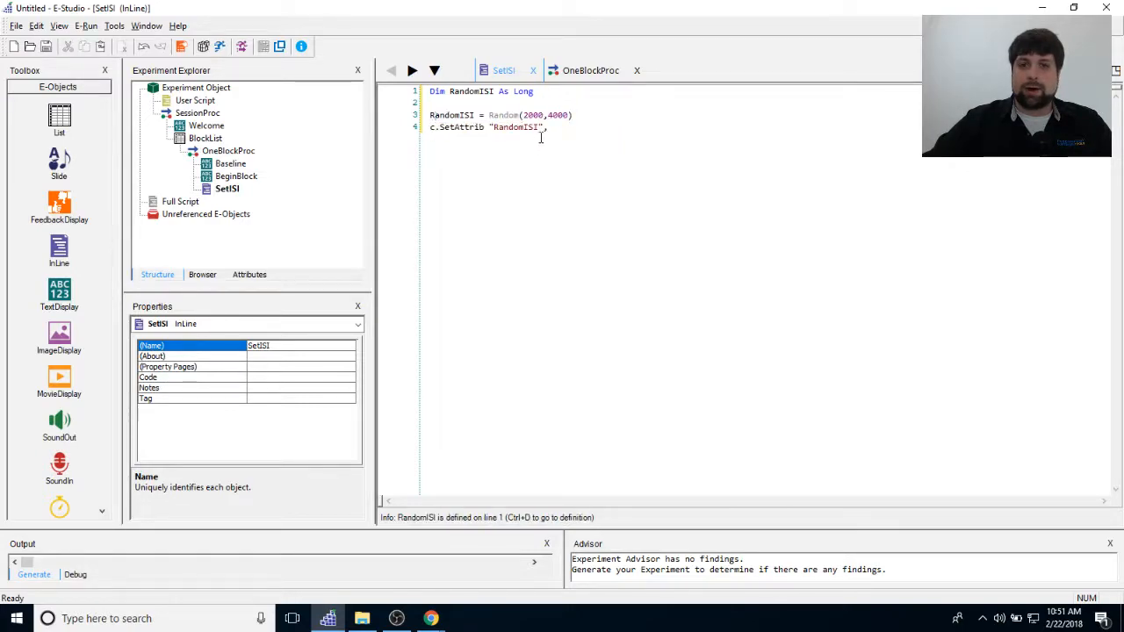
left_click_drag(475, 115, 430, 115)
key("ctrl+c")
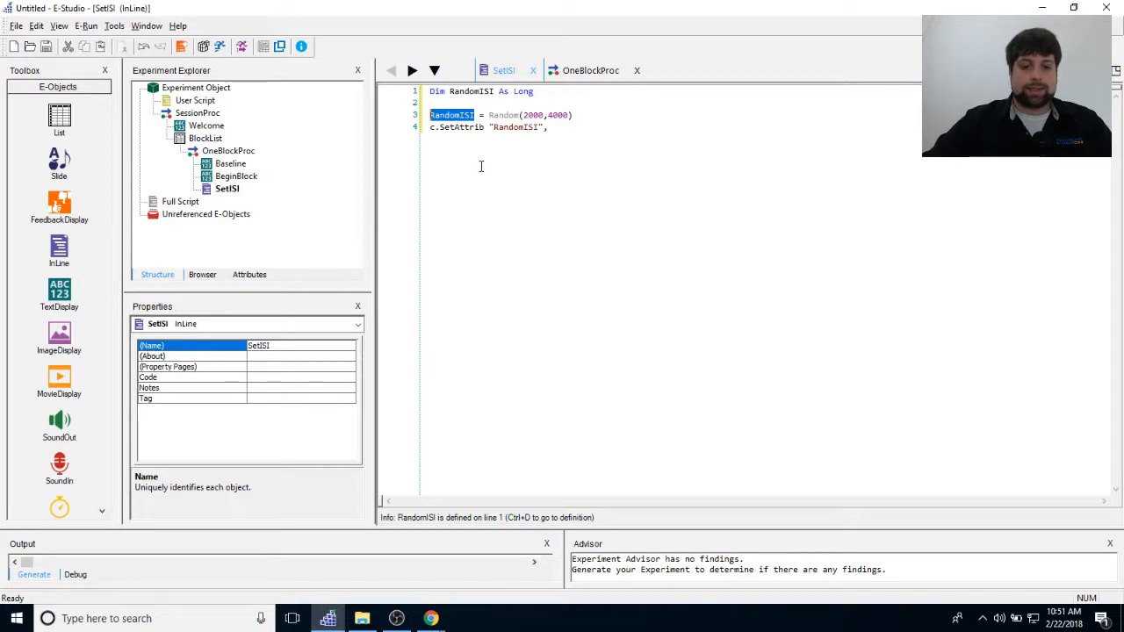
left_click(567, 128)
key("ctrl+v")
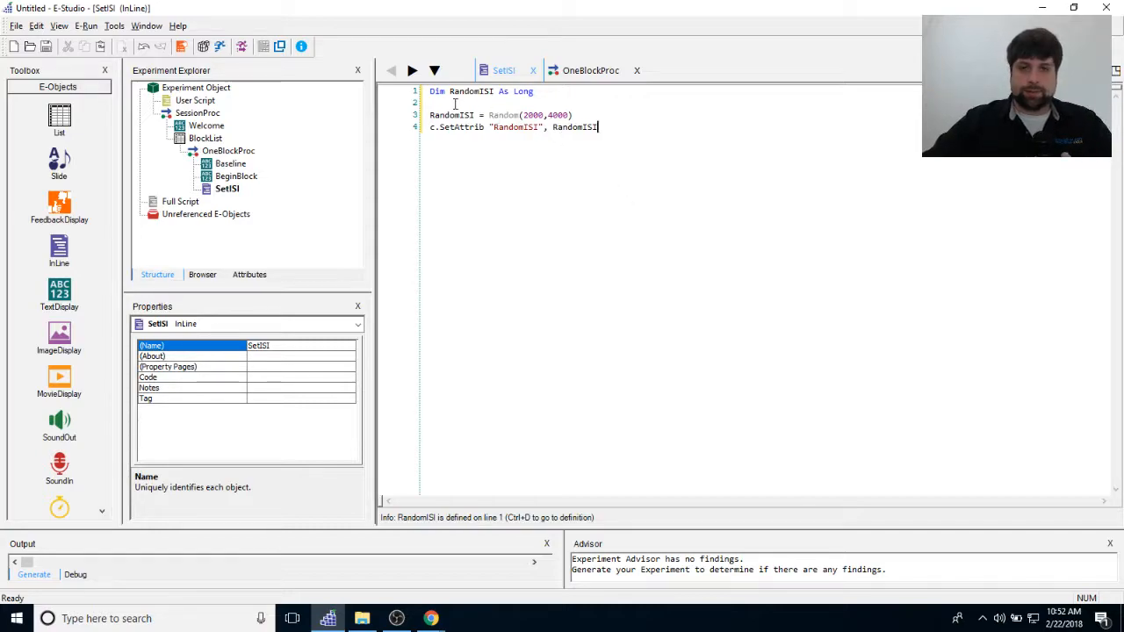
Review the variable declaration, the random assignment and both SetAttrib arguments in the SetISI script.
left_click_drag(430, 91, 553, 94)
left_click(595, 171)
left_click_drag(430, 94, 553, 94)
left_click(619, 165)
left_click_drag(427, 116, 576, 117)
left_click(529, 127)
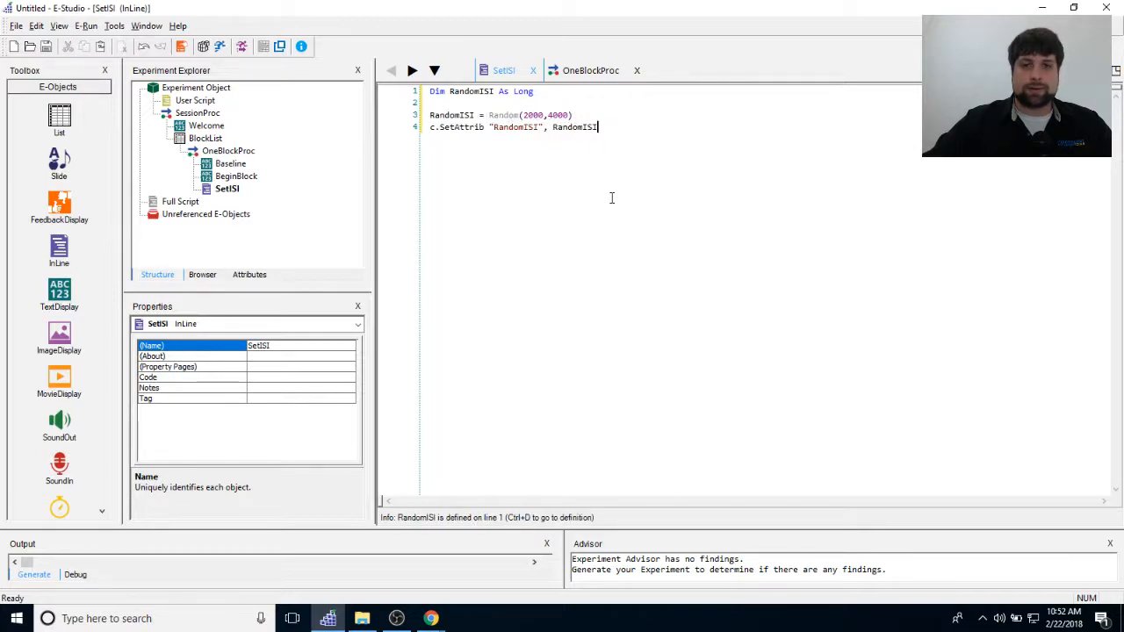
double_click(575, 127)
left_click(571, 153)
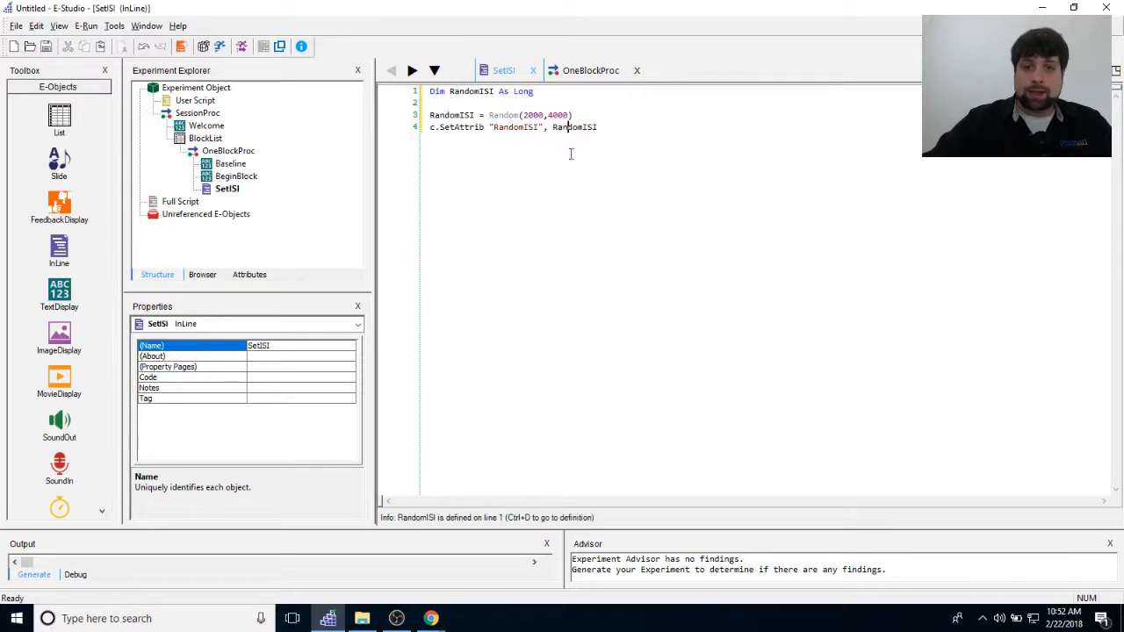
left_click_drag(545, 127, 495, 129)
left_click(597, 127)
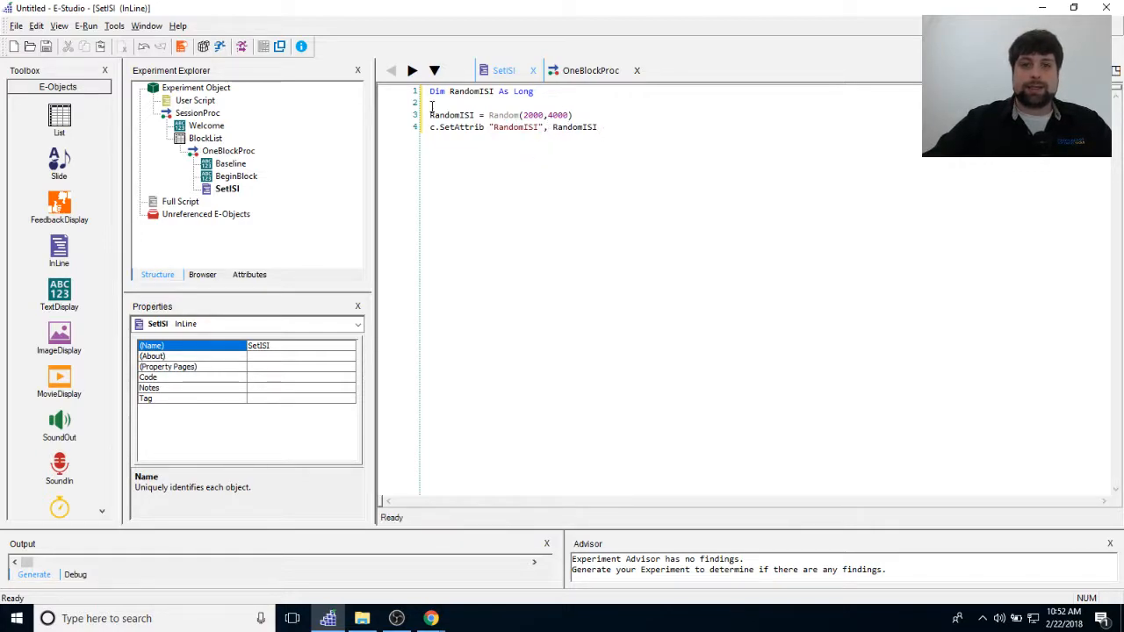
left_click_drag(597, 128, 567, 128)
left_click(575, 115)
left_click(622, 136)
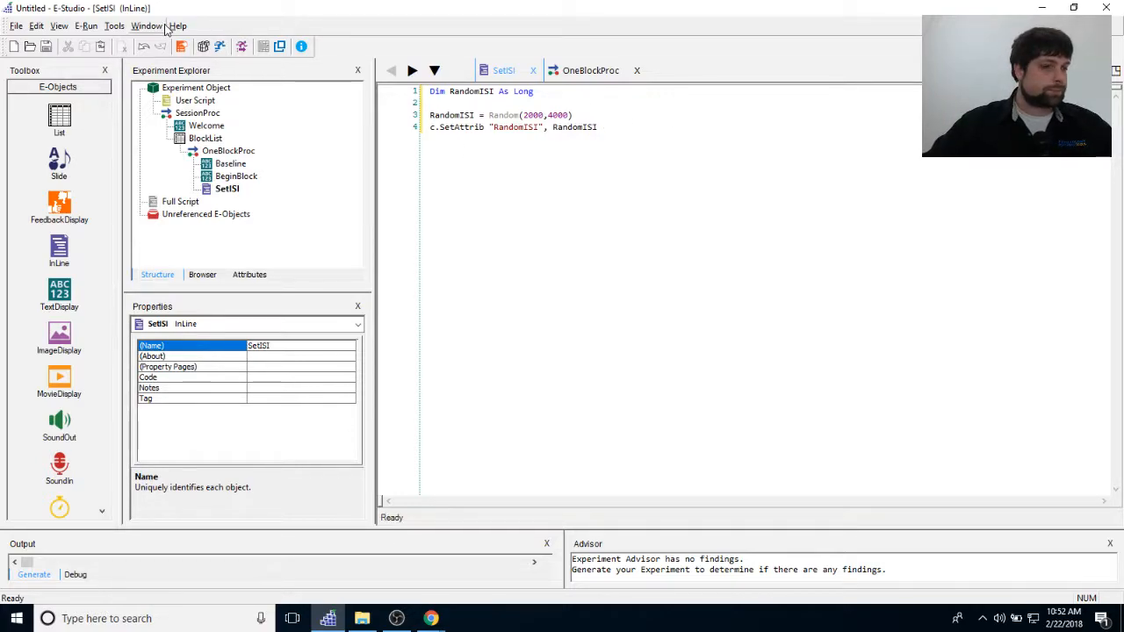
Close the SetISI script, add a List object after SetISI on the OneBlockProc timeline, and rename it MemorizeTrialList.
left_click(591, 70)
left_click(534, 71)
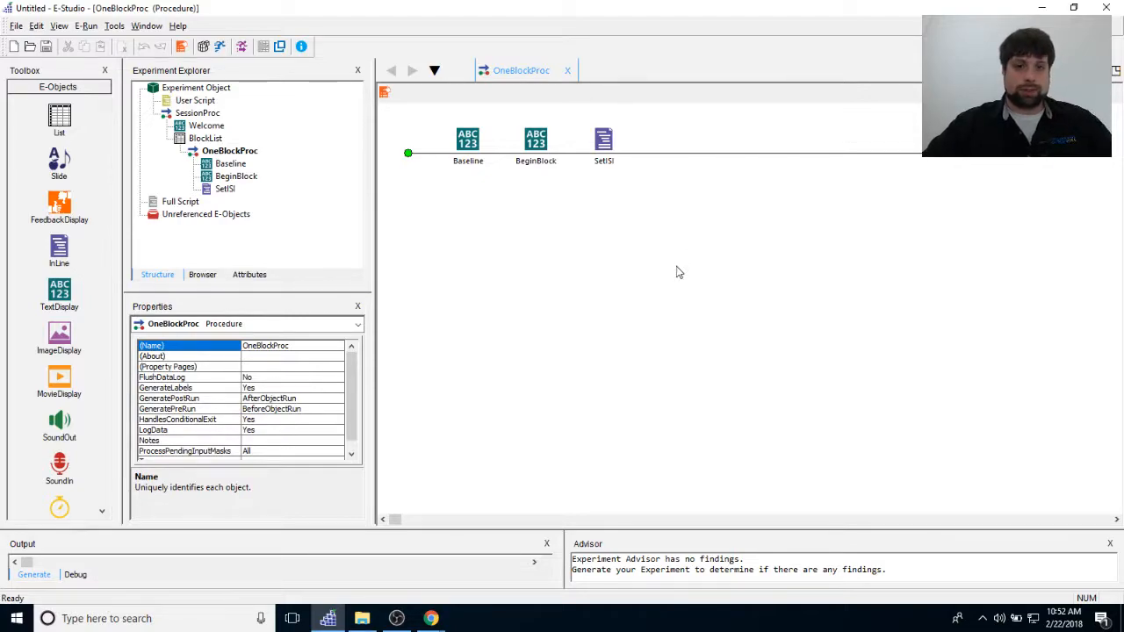
left_click_drag(59, 118, 659, 237)
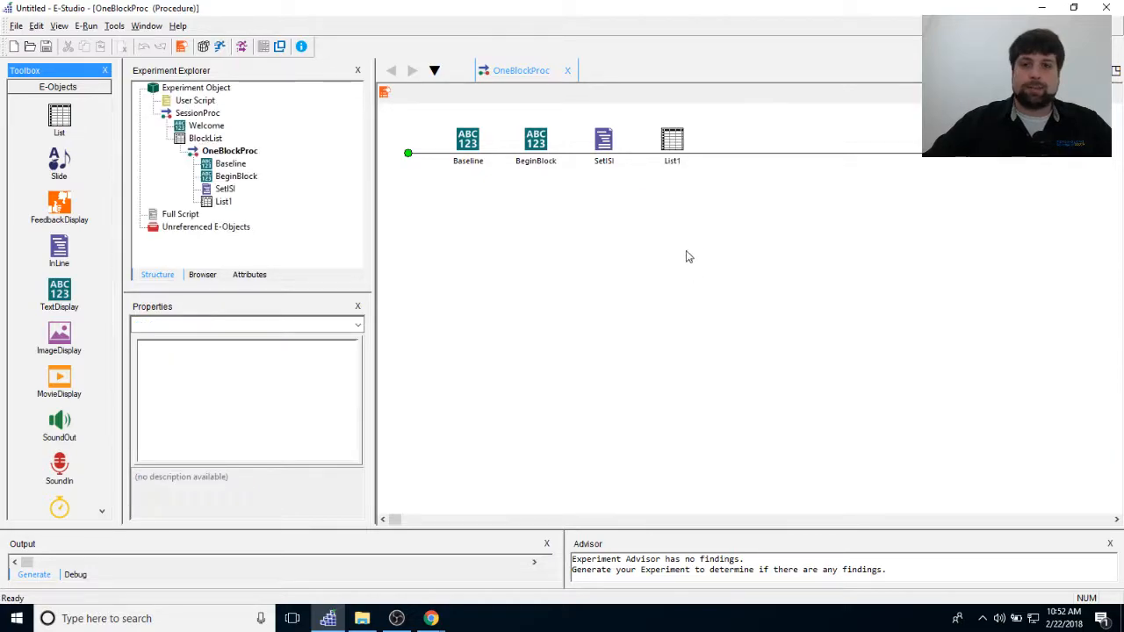
right_click(673, 139)
left_click(725, 202)
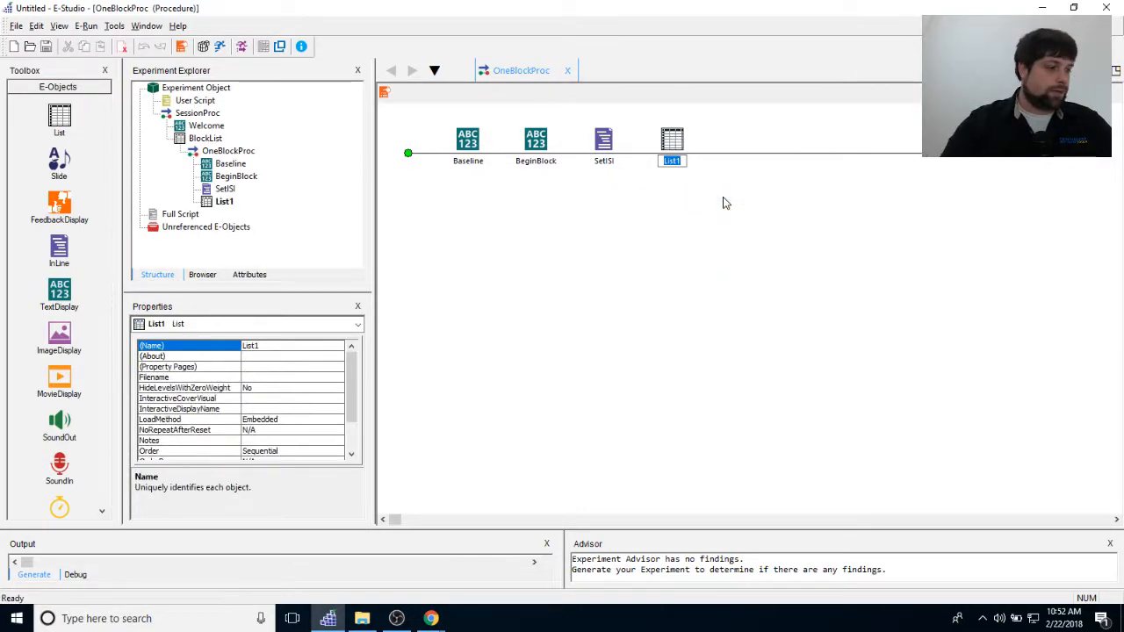
type("Memori")
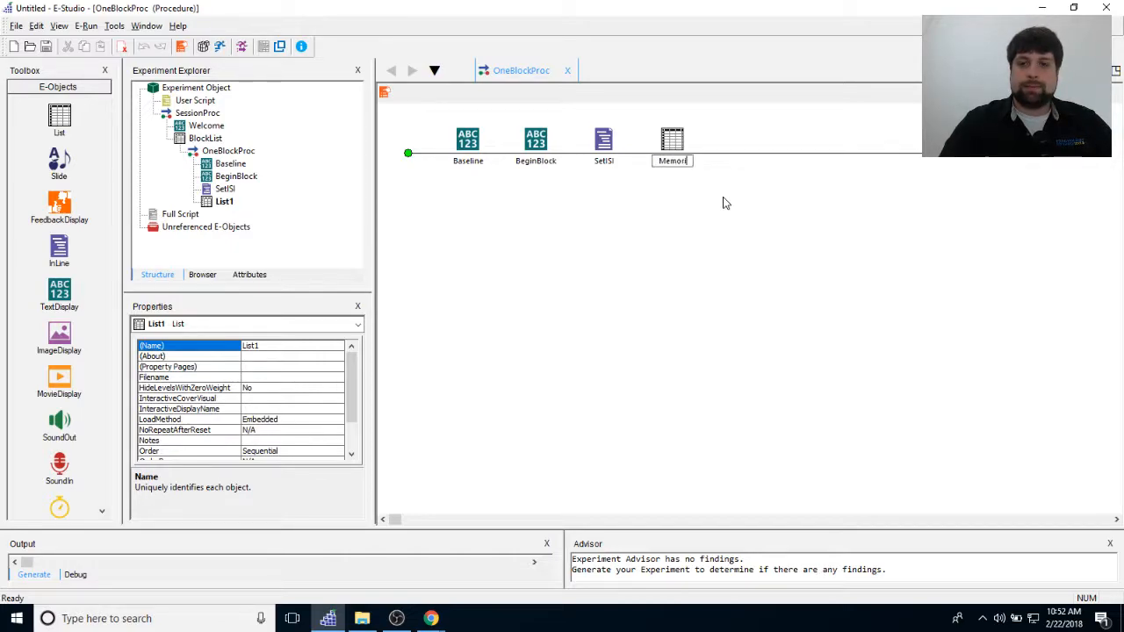
type("zeTrialList")
key("Return")
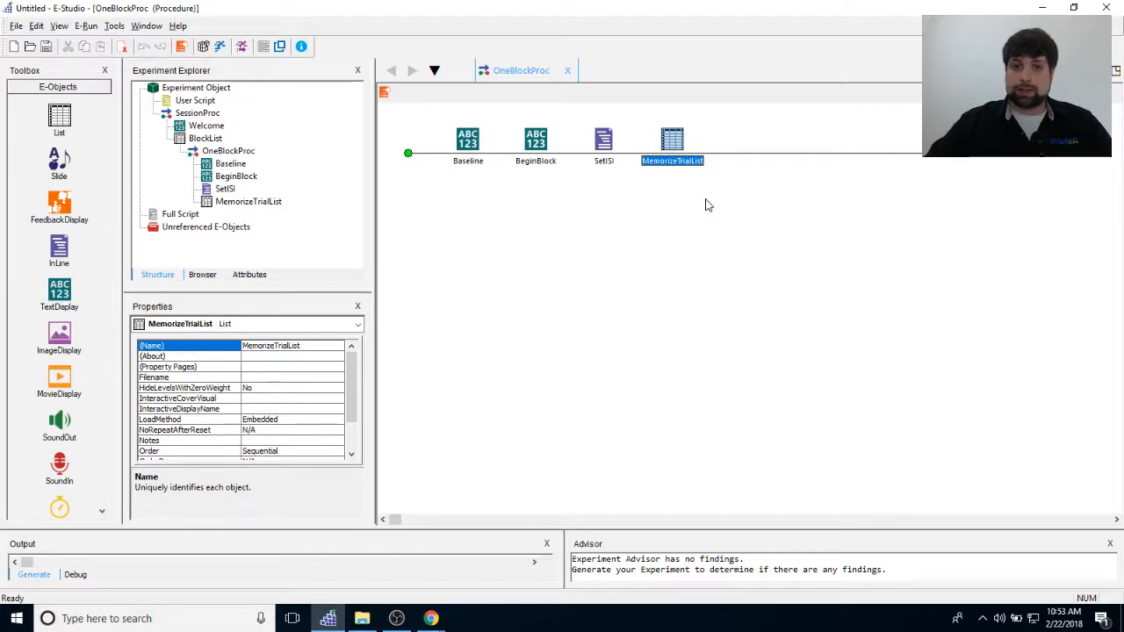
Set the procedure of MemorizeTrialList's first level to MemorizationProc, creating that procedure and making it the default for new levels.
double_click(681, 154)
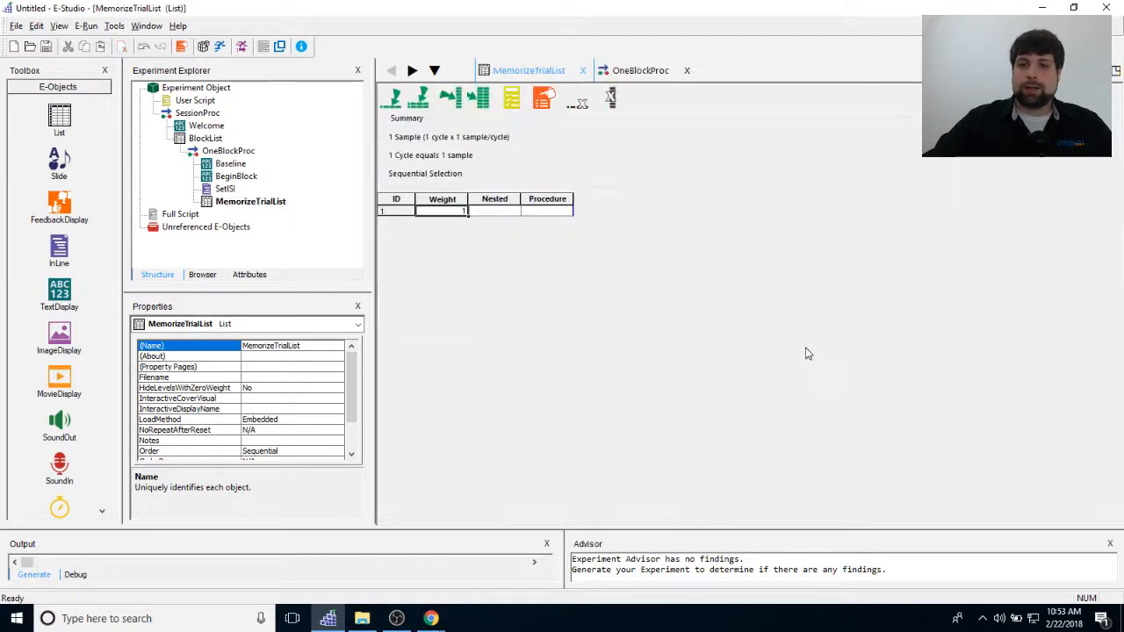
left_click(562, 211)
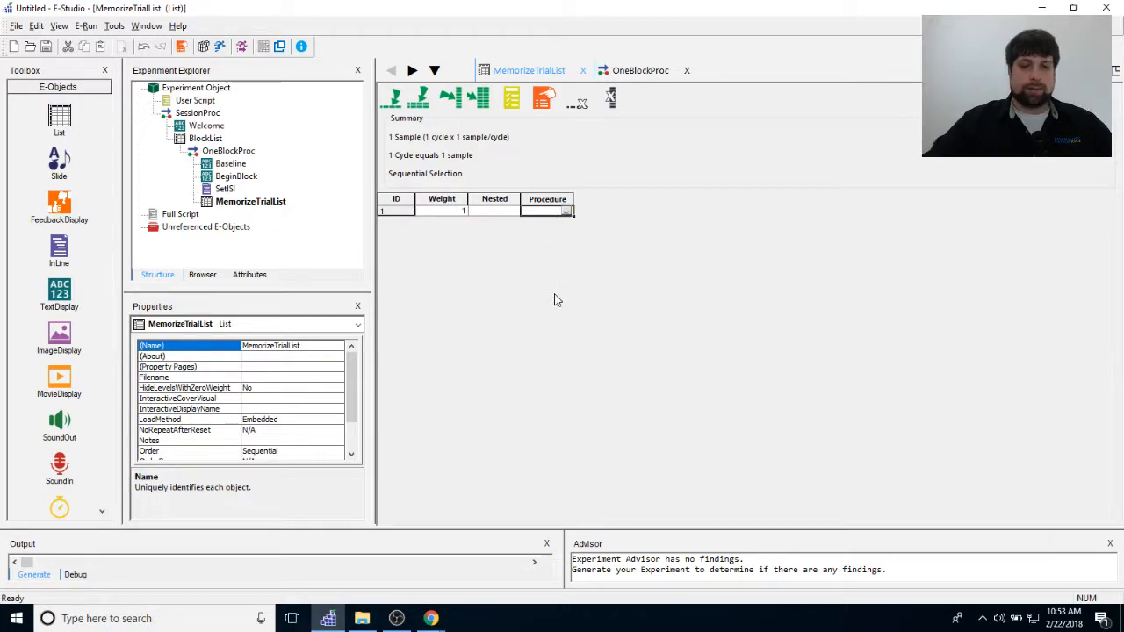
type("Memorization")
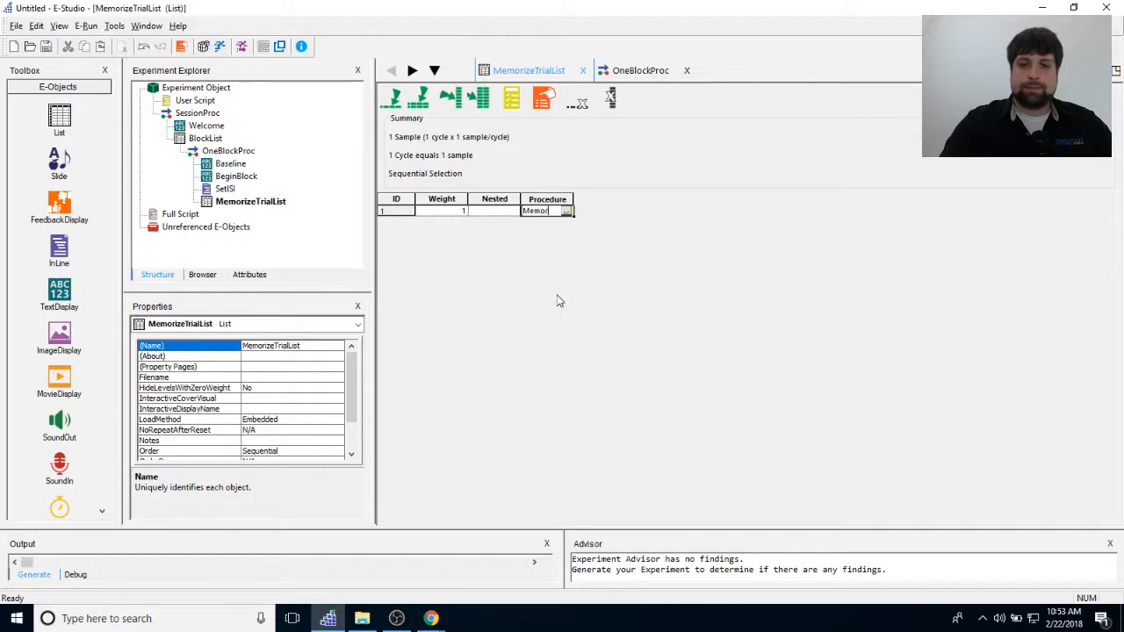
type("Proc")
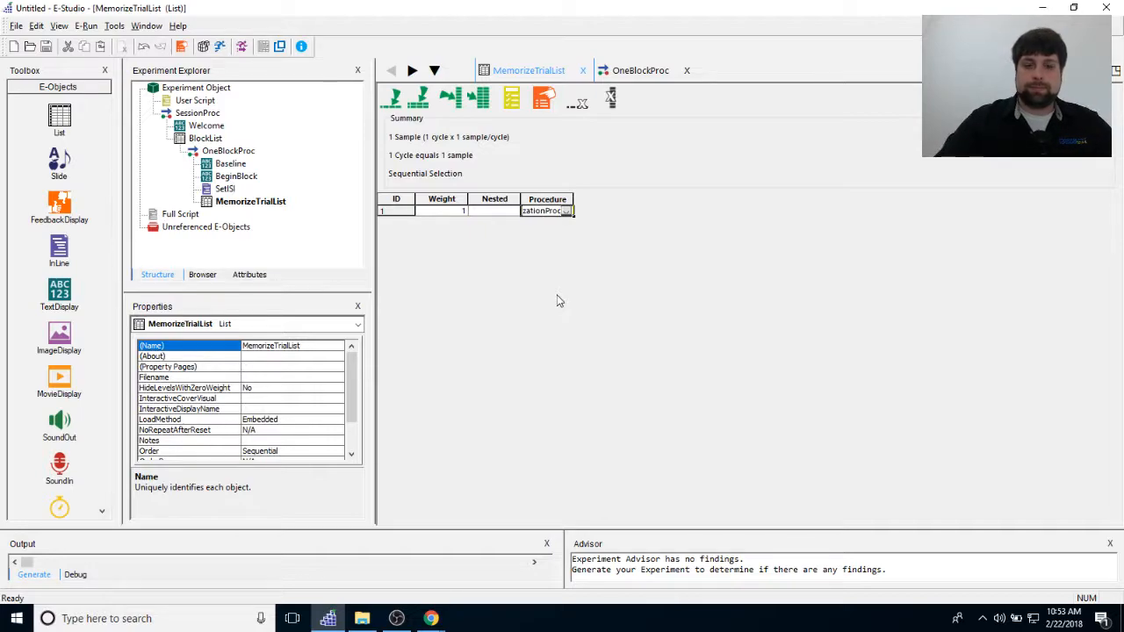
key("Return")
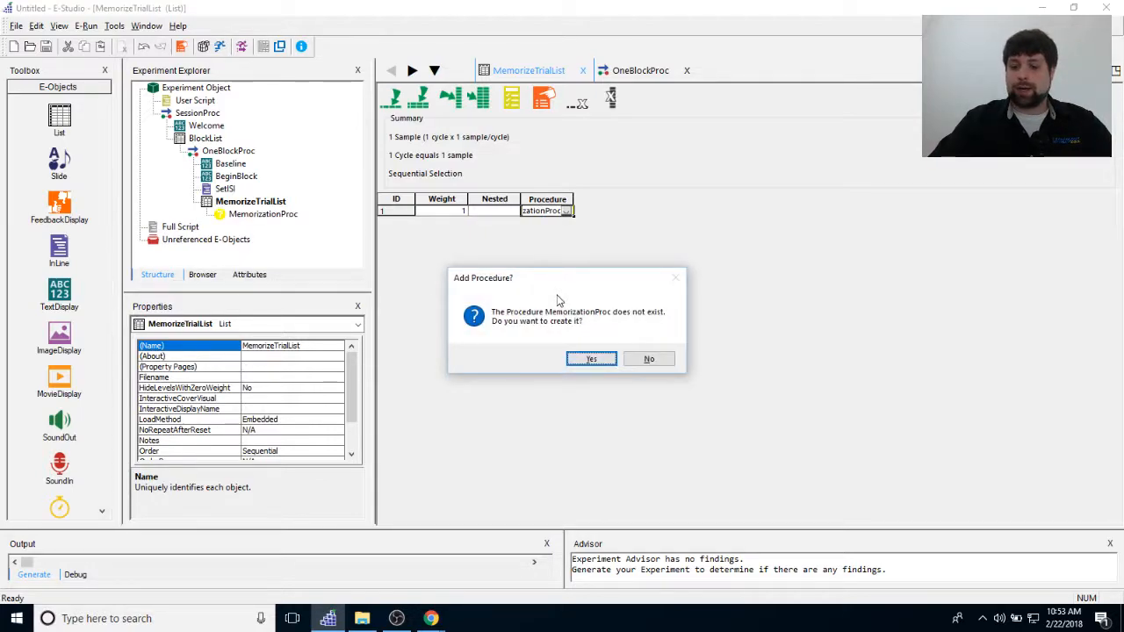
key("Return")
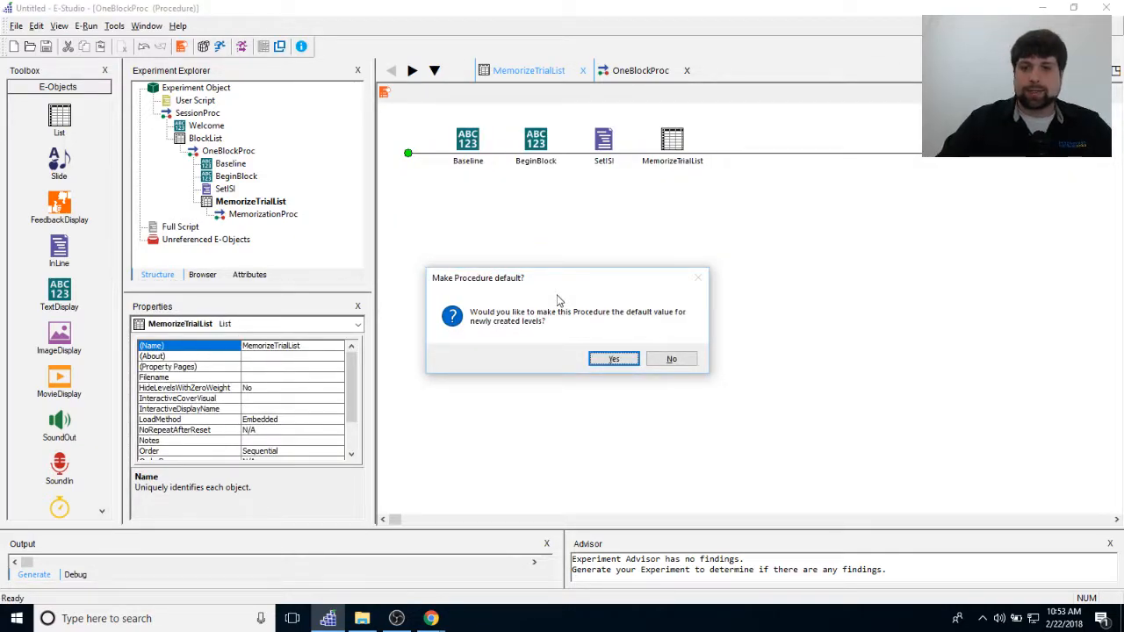
key("Return")
left_click(589, 309)
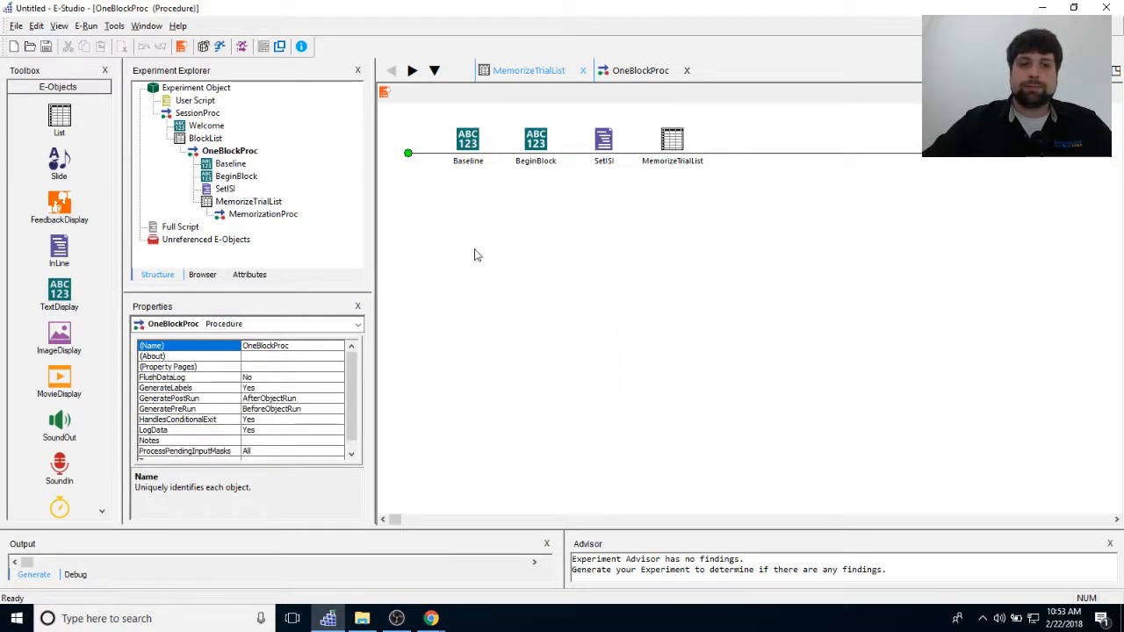
Add seven levels to MemorizeTrialList, two of them singly and the other 5 as a batch.
double_click(672, 142)
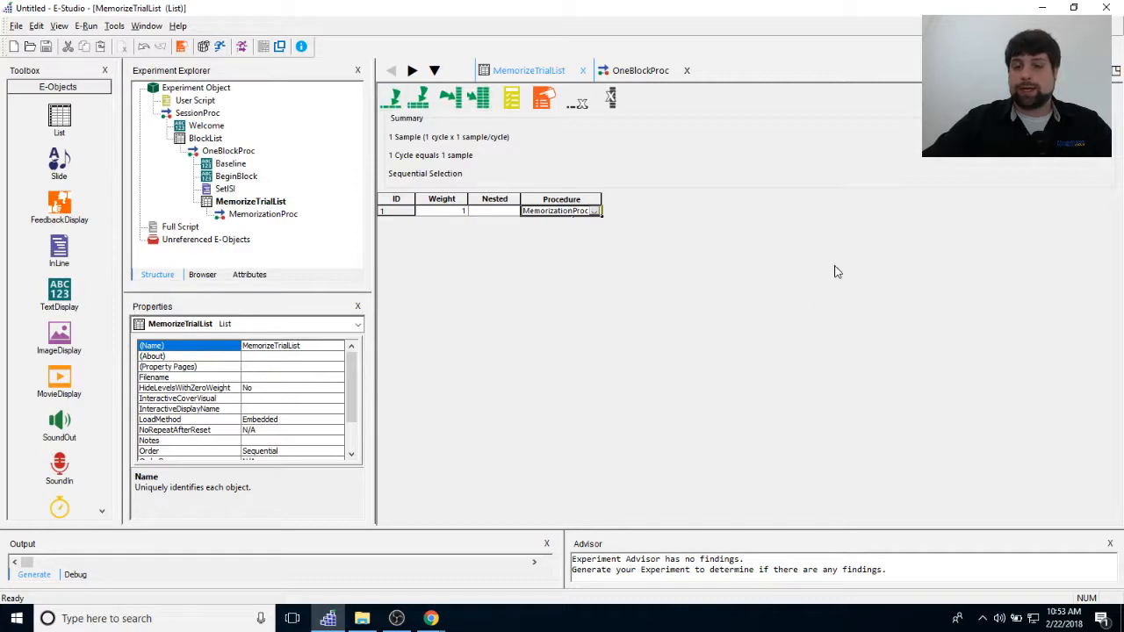
left_click(392, 97)
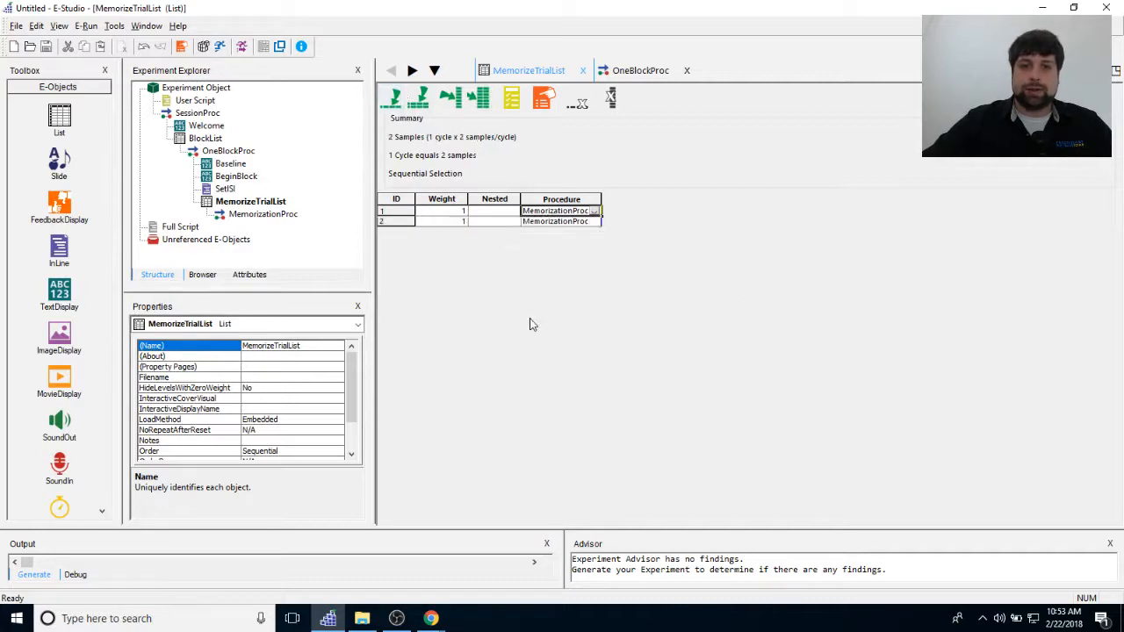
left_click(543, 221)
left_click(551, 212)
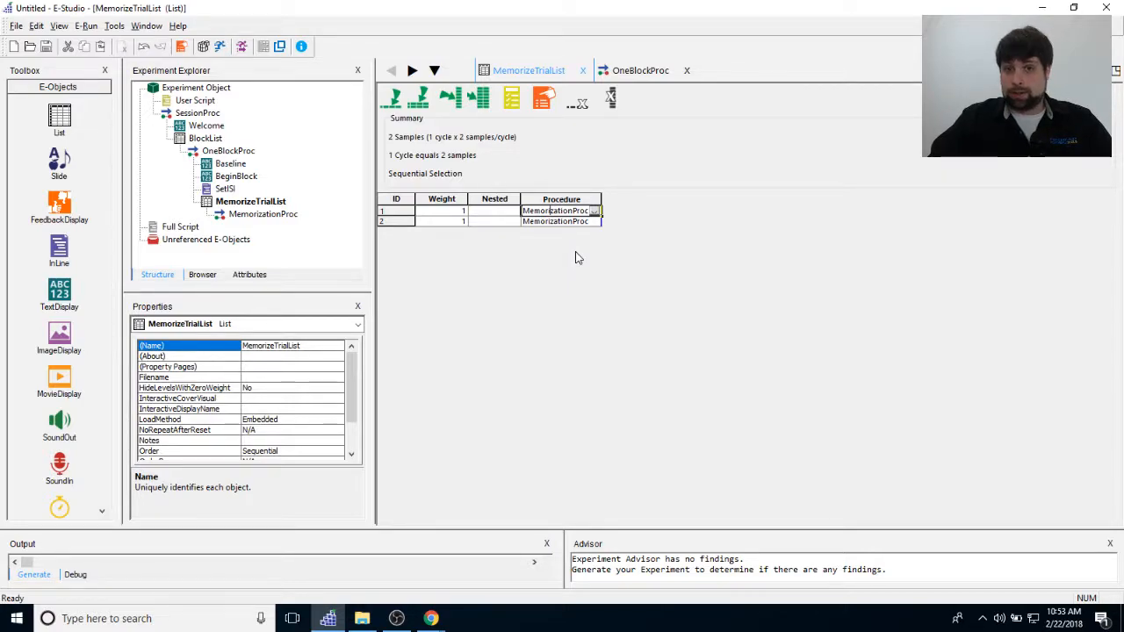
left_click(396, 98)
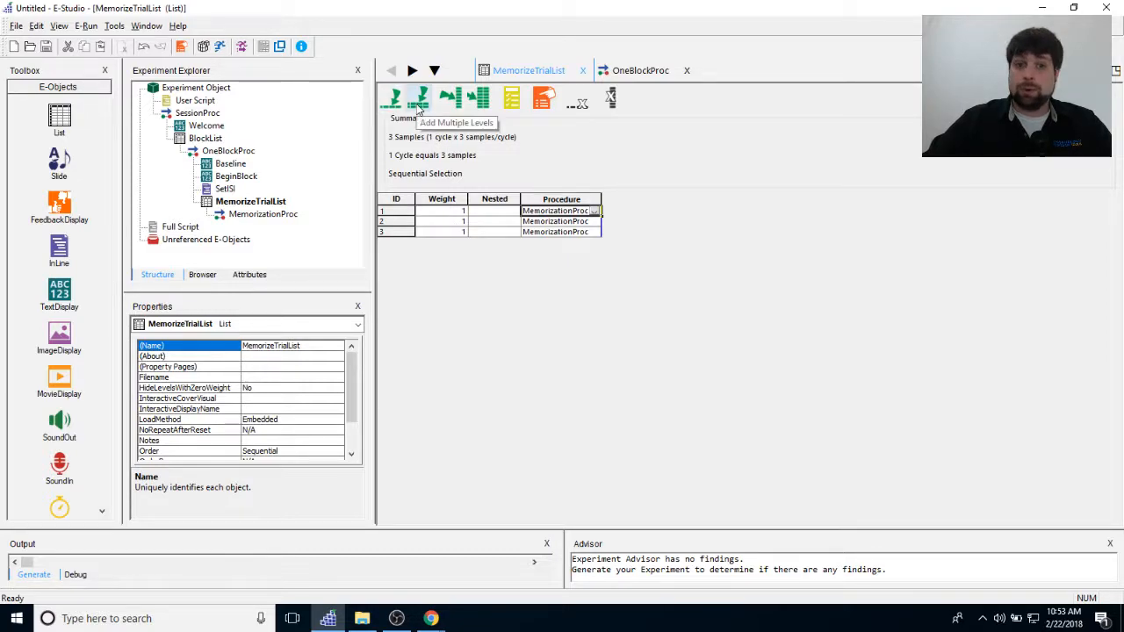
left_click(419, 98)
type("5")
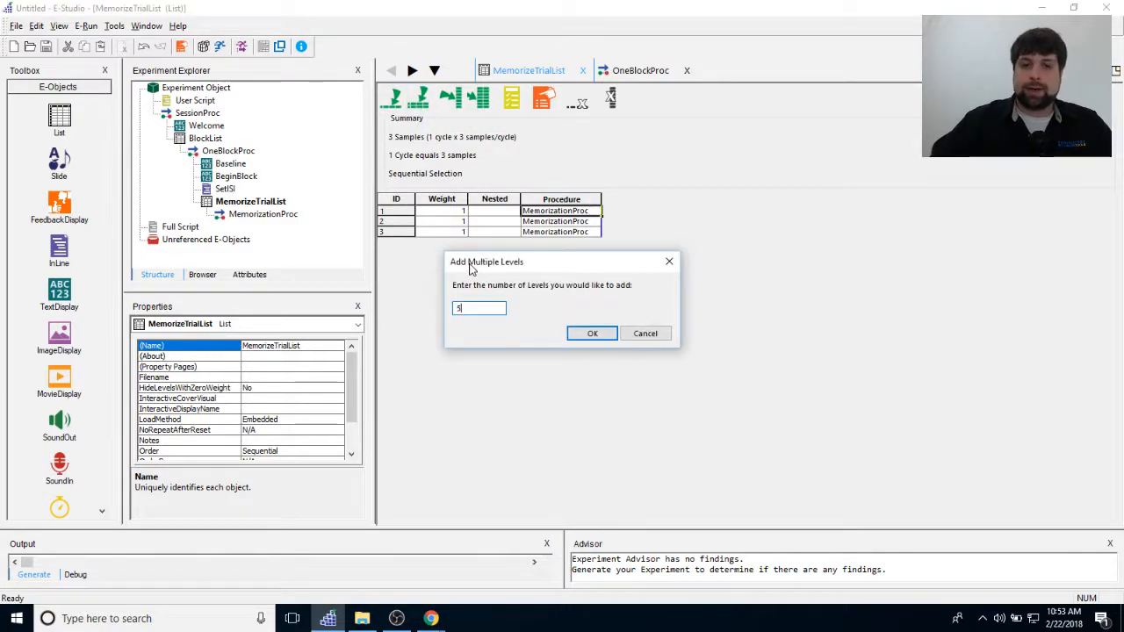
key("Return")
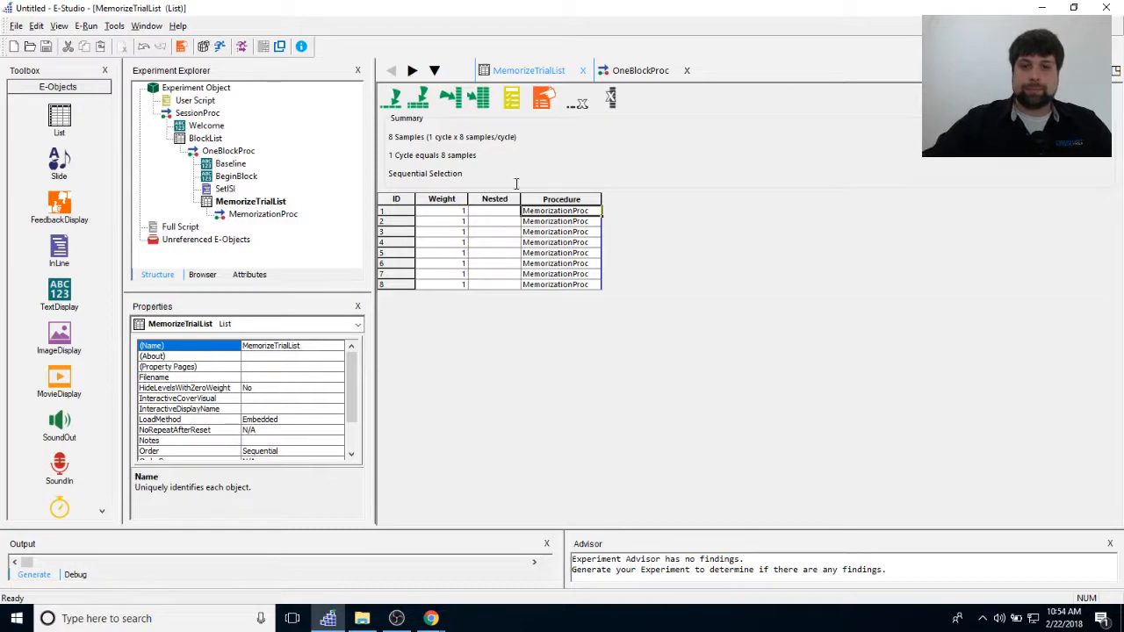
left_click(673, 207)
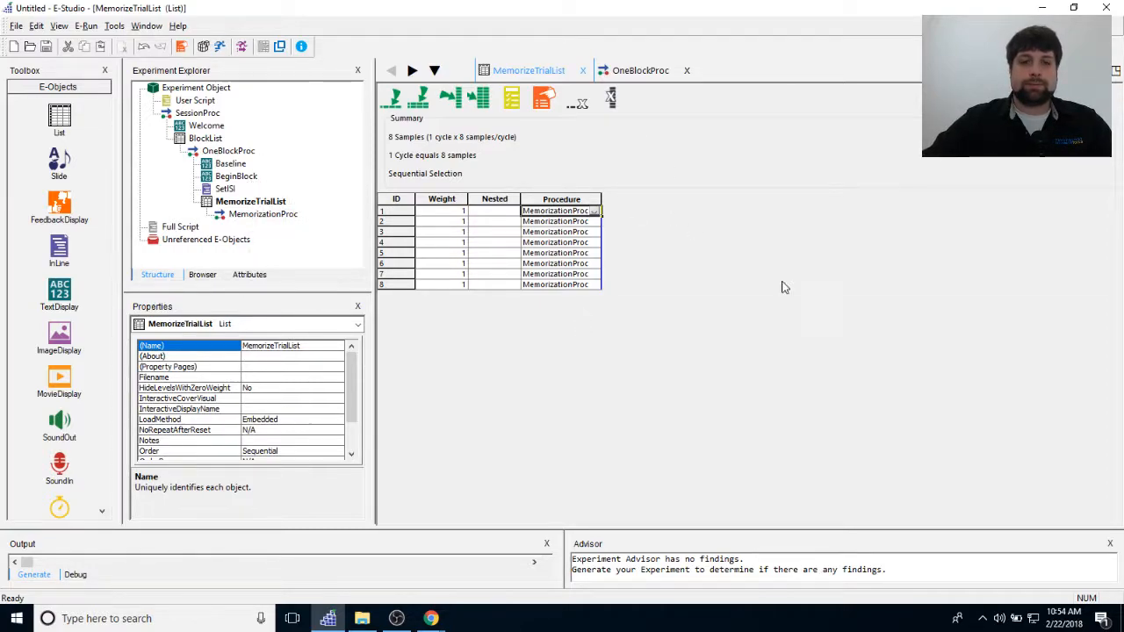
Add an attribute named StimLetter to MemorizeTrialList, keeping the default value.
left_click(451, 98)
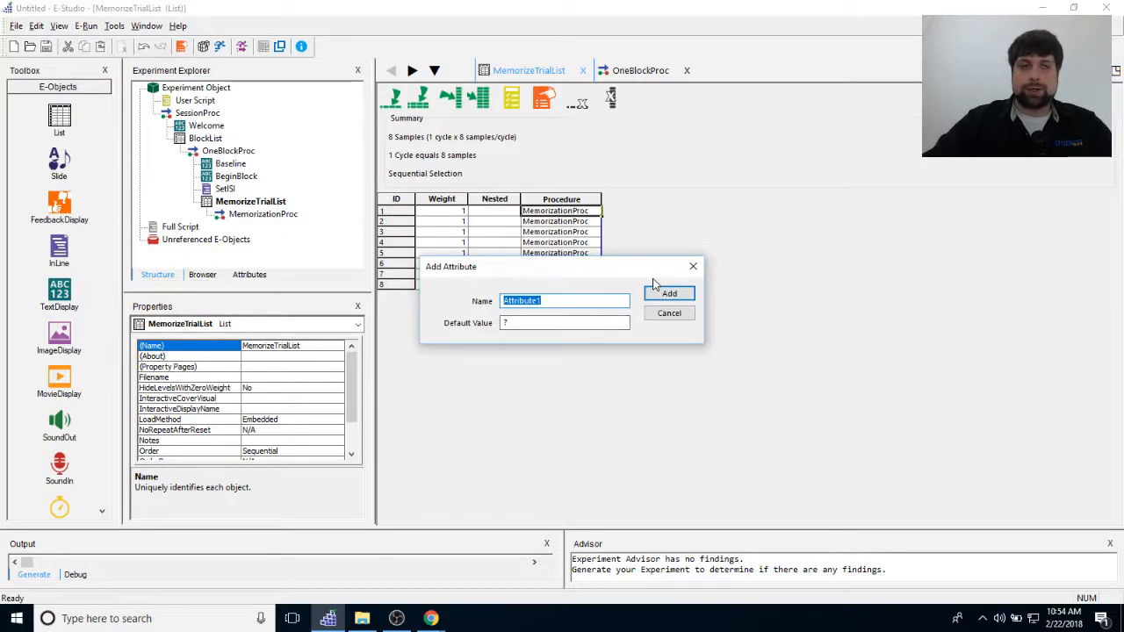
type("StimLi")
type("st")
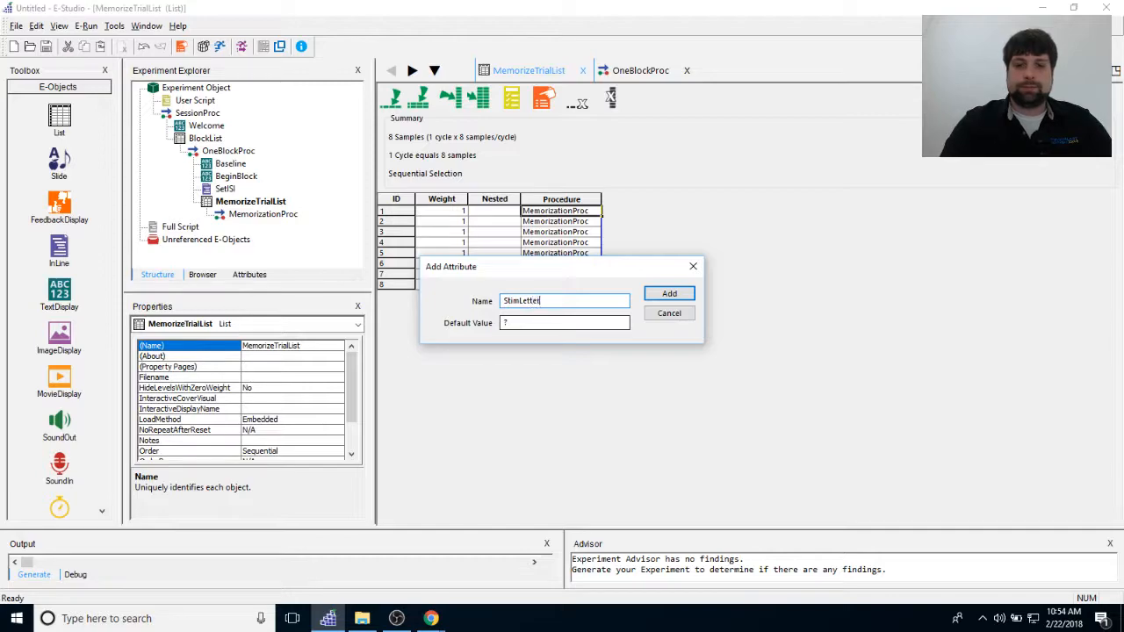
type("er")
key("Return")
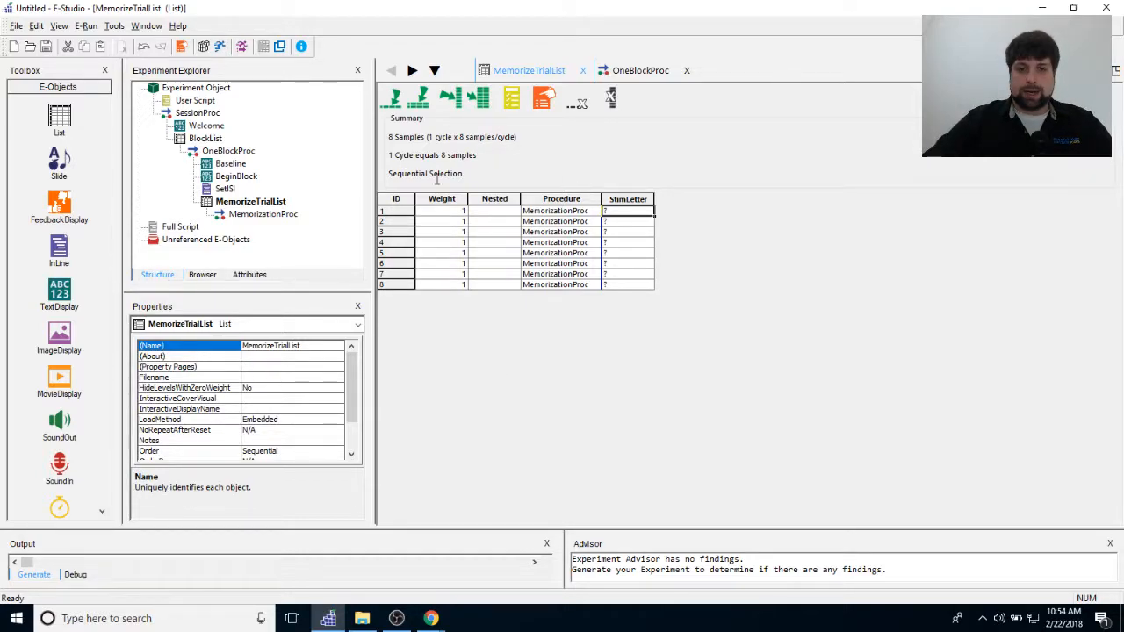
Fill the StimLetter values of levels 1 to 5 with Q, W, R, T and Y.
type("Q")
key("Return")
type("W")
key("Return")
type("R")
key("Return")
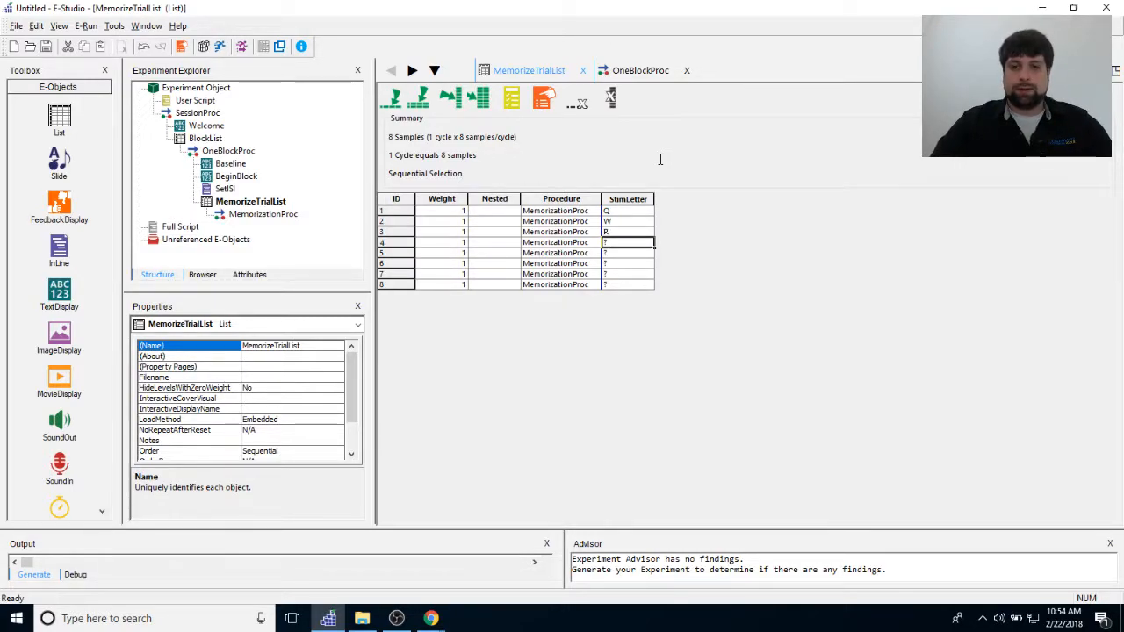
type("T")
key("Return")
type("Y")
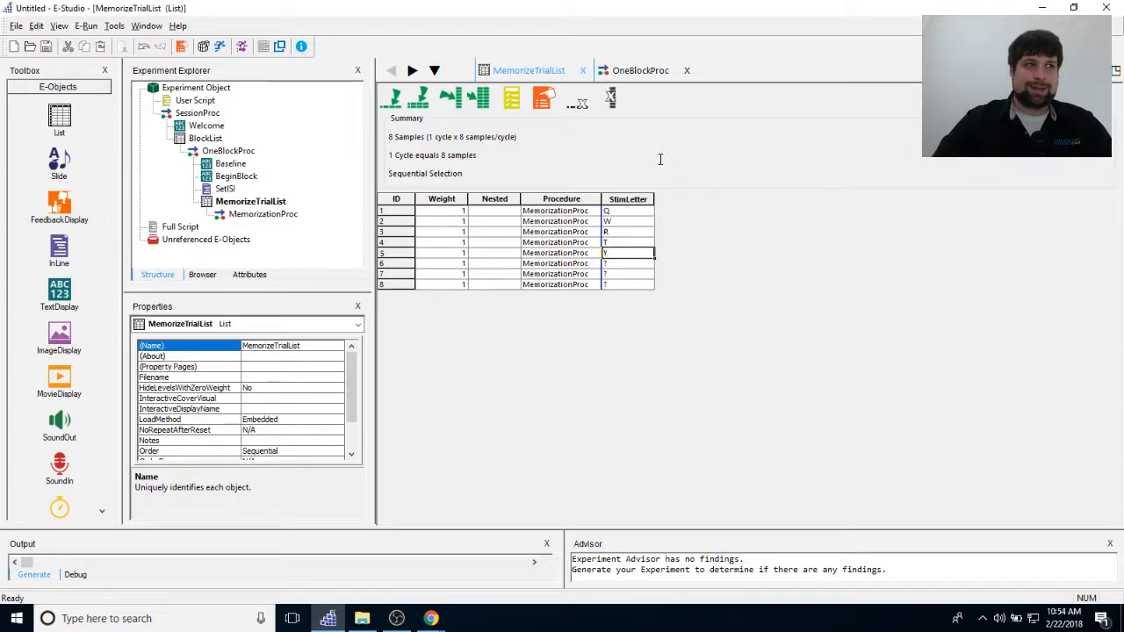
key("Return")
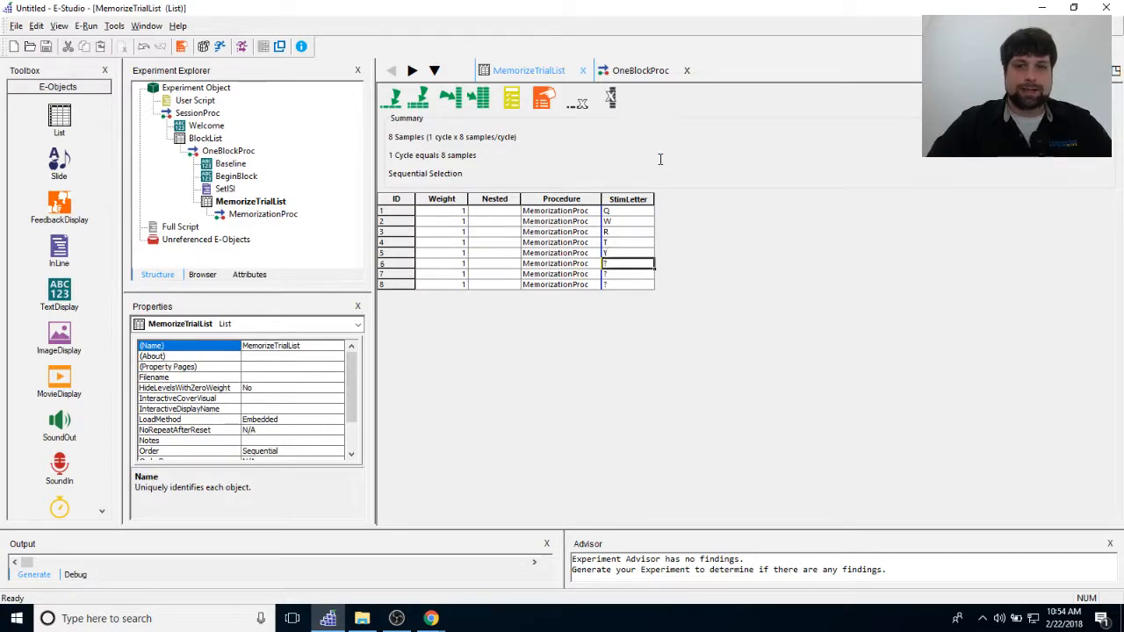
Fill the StimLetter values of levels 6 to 8 with P, S and D.
key("Return")
type("p")
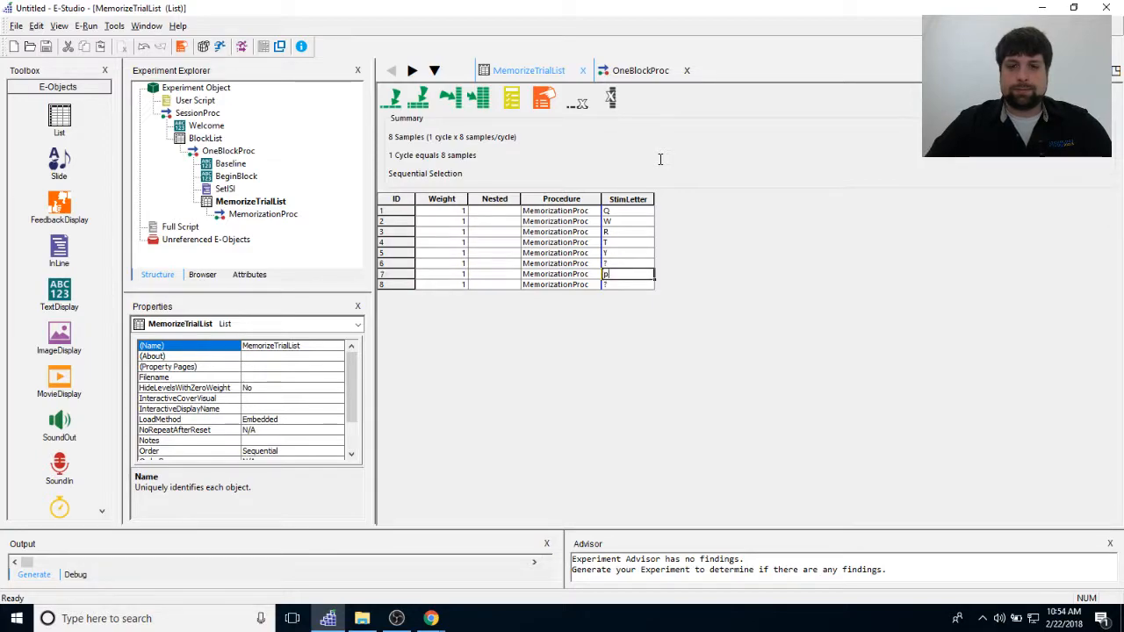
key("Up")
key("Up")
type("P")
key("Return")
key("Return")
key("Up")
type("S")
key("Return")
type("D")
key("Up")
key("Up")
key("Up")
key("Up")
key("Up")
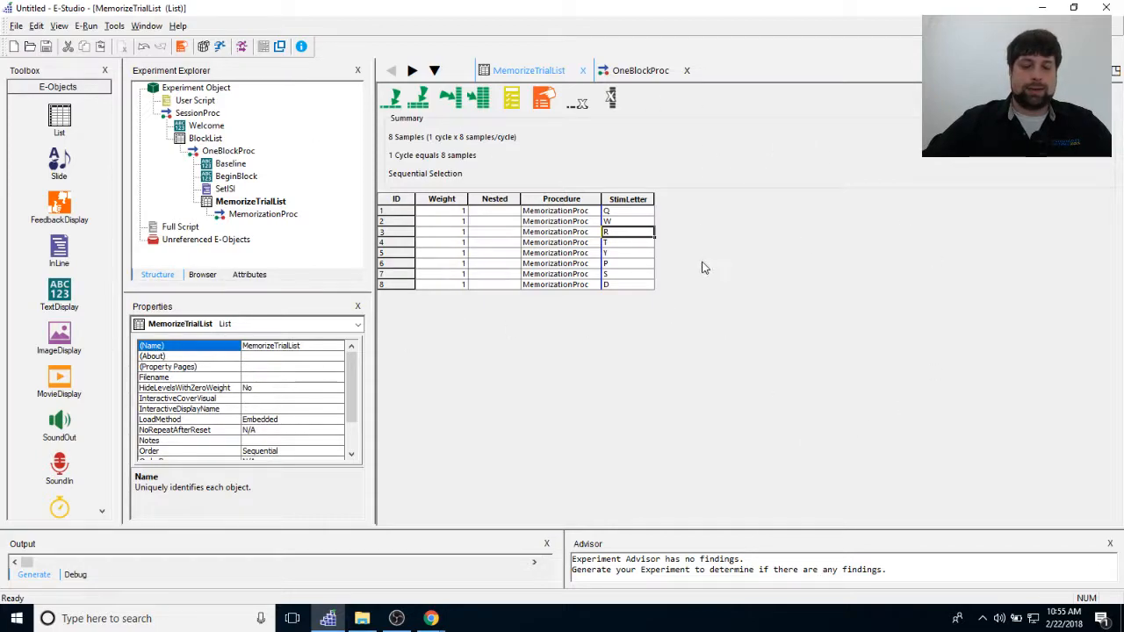
left_click(622, 221)
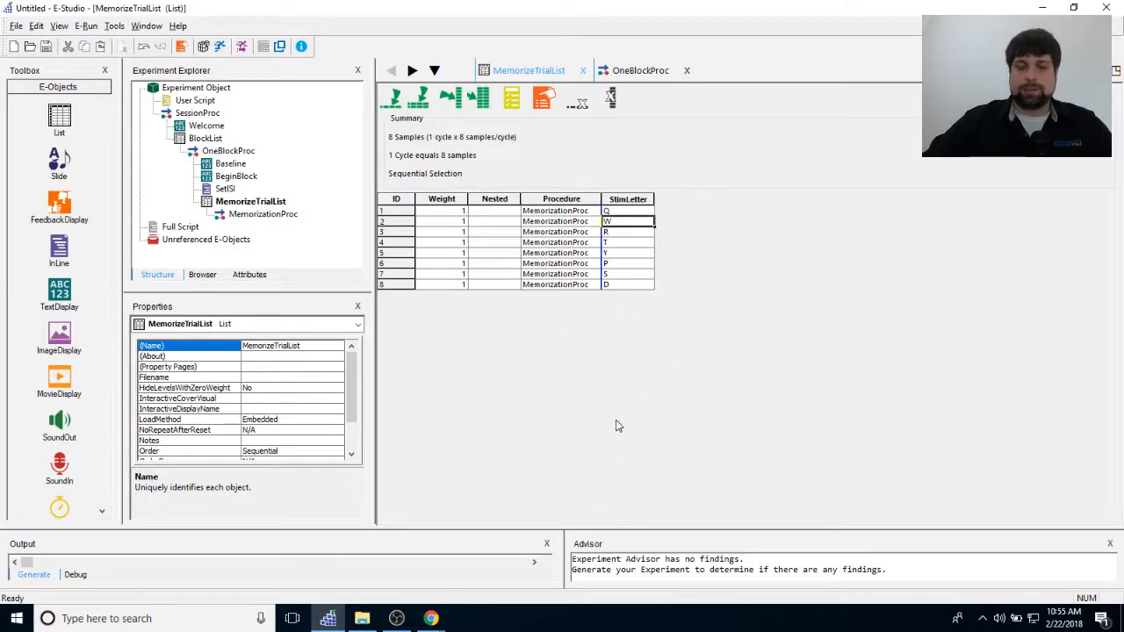
Set the selection order of MemorizeTrialList to Random in its properties and apply the change.
left_click(541, 106)
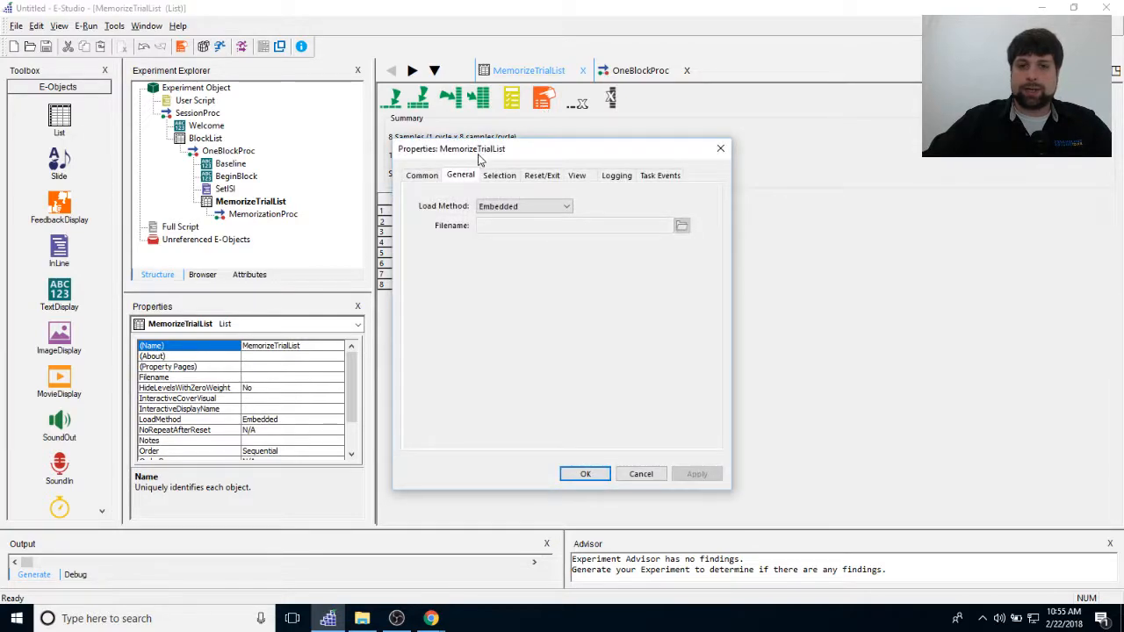
left_click(503, 176)
left_click(492, 214)
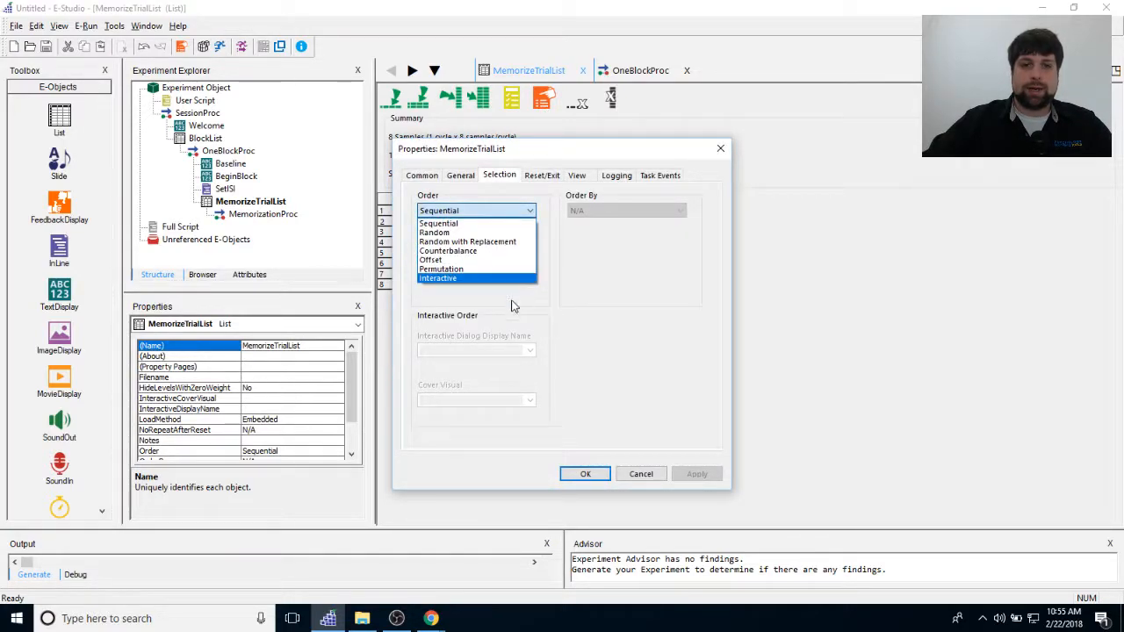
left_click(456, 233)
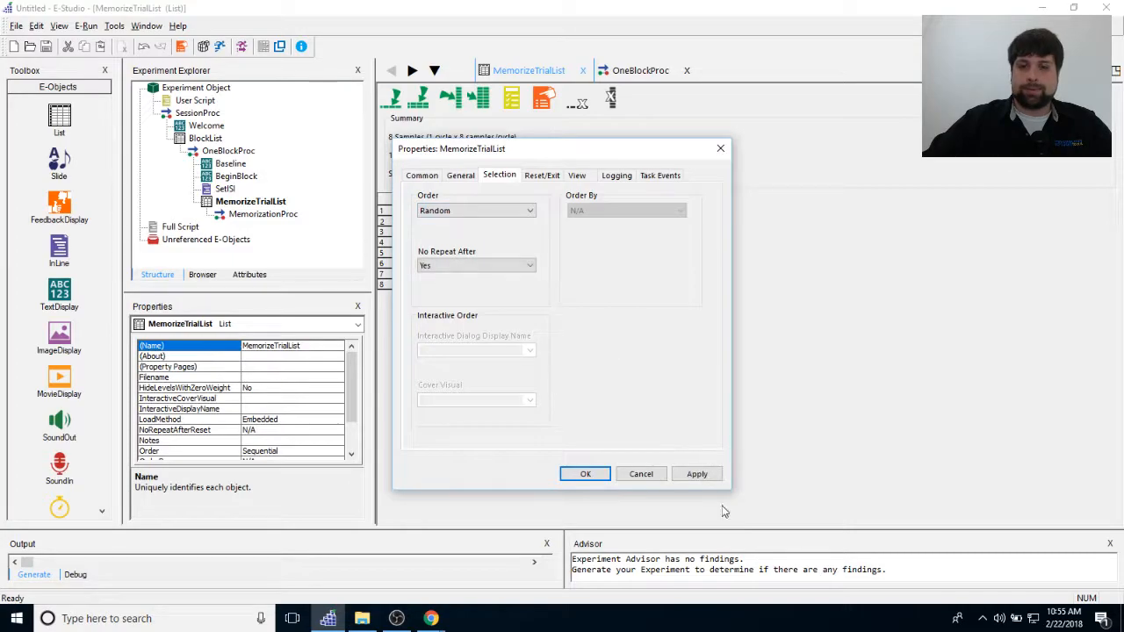
left_click(698, 474)
left_click(588, 475)
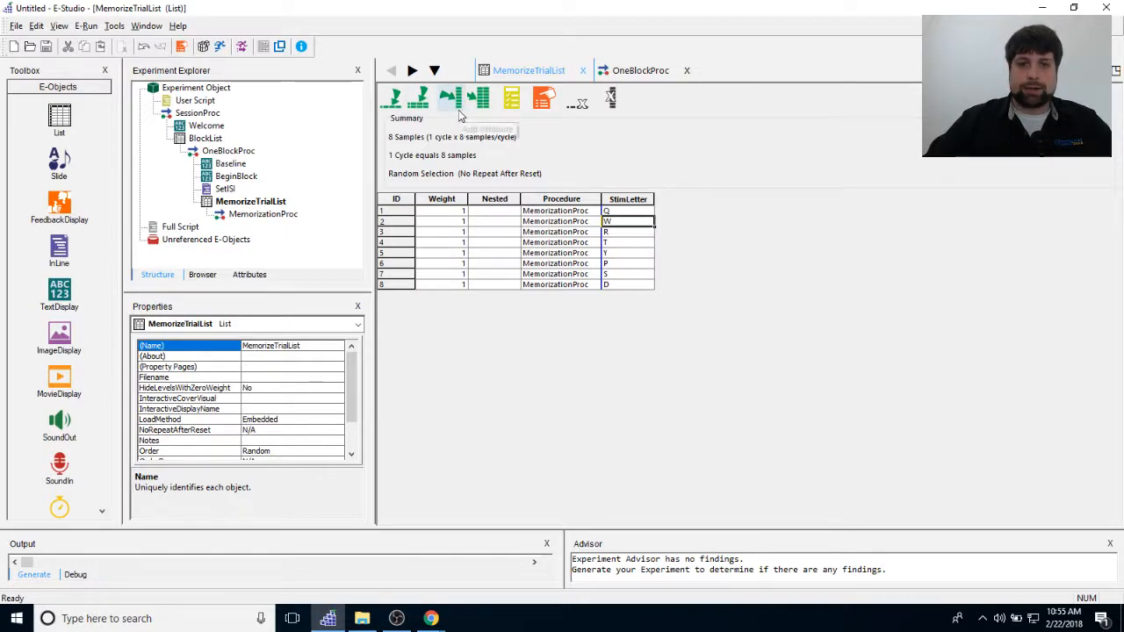
left_click(620, 212)
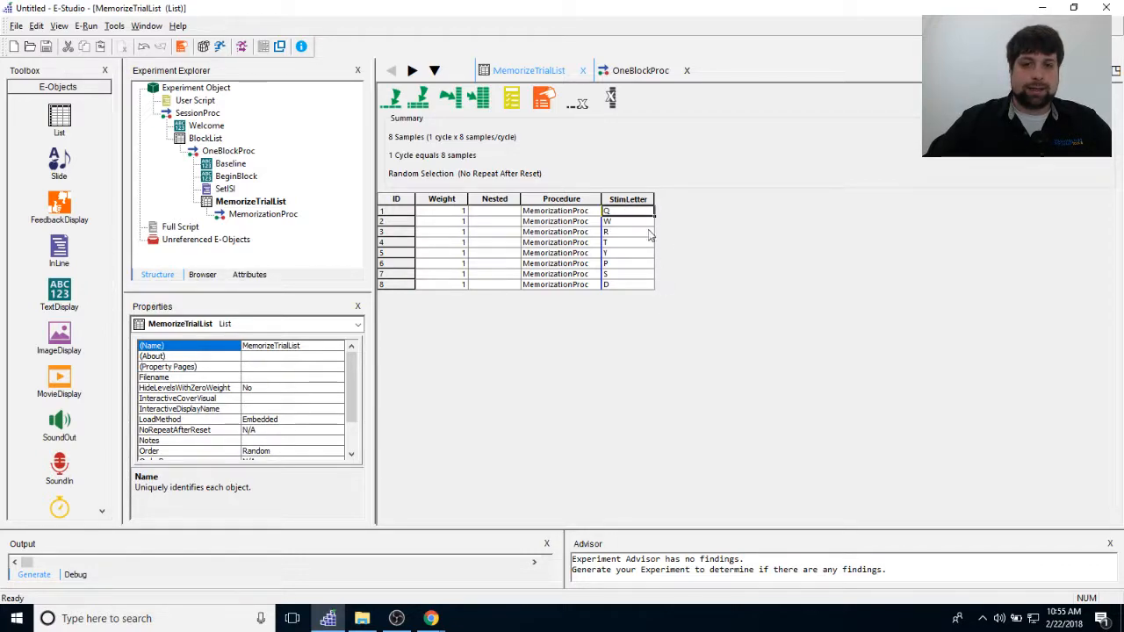
left_click(637, 285)
left_click(642, 254)
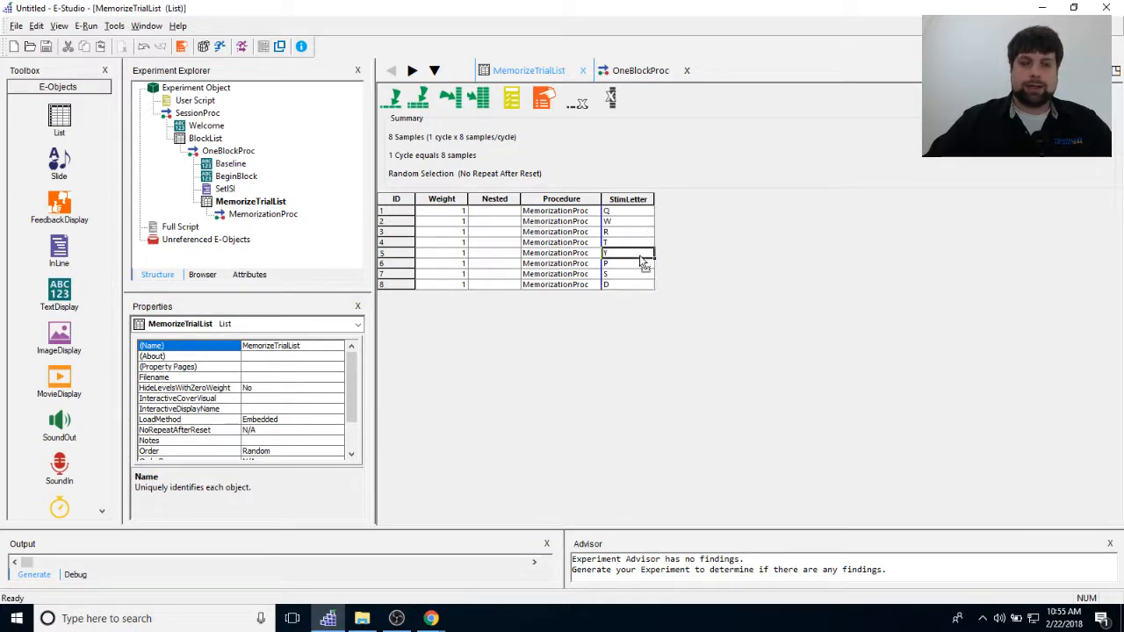
left_click(624, 233)
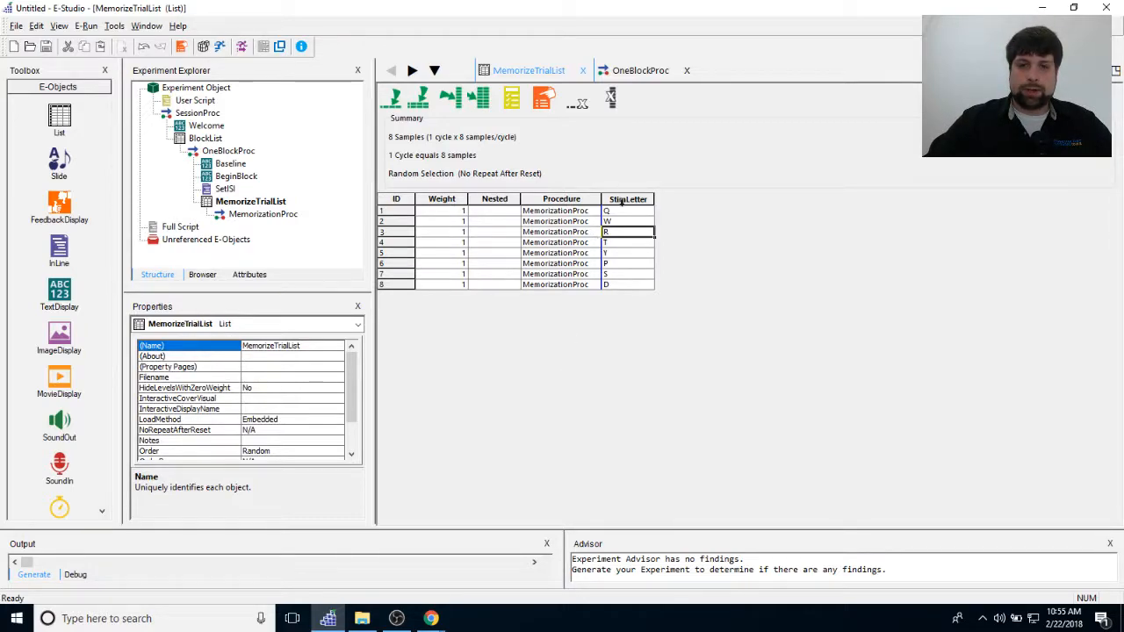
left_click(621, 199)
left_click(619, 275)
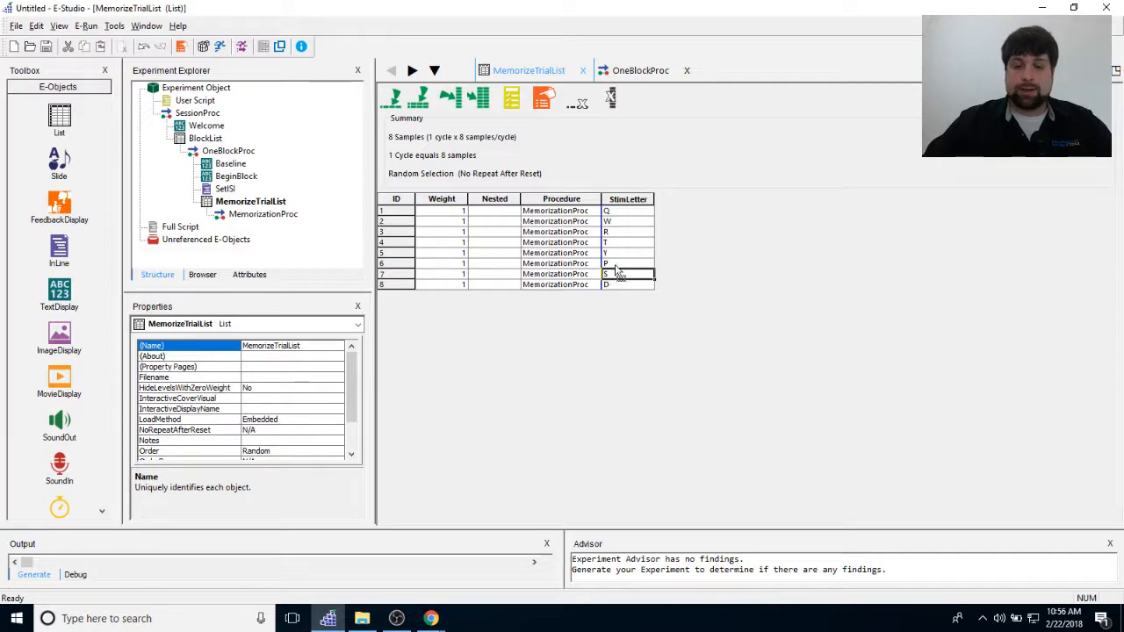
Nest a list named ColorOneList in the first level of MemorizeTrialList and create that list.
left_click(490, 215)
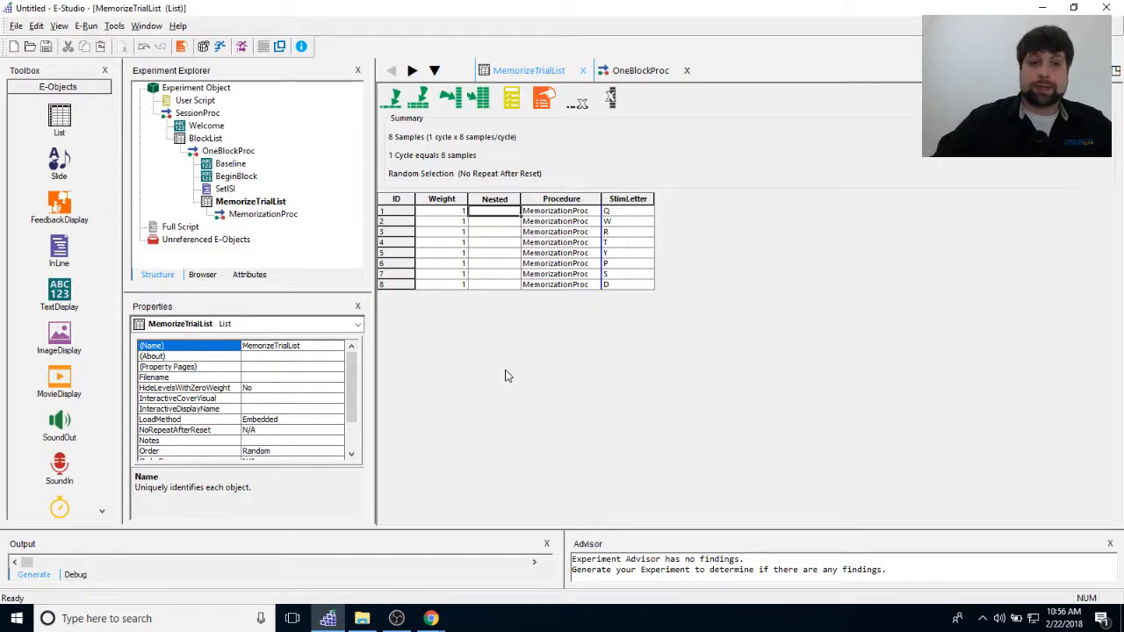
type("ColorOneList")
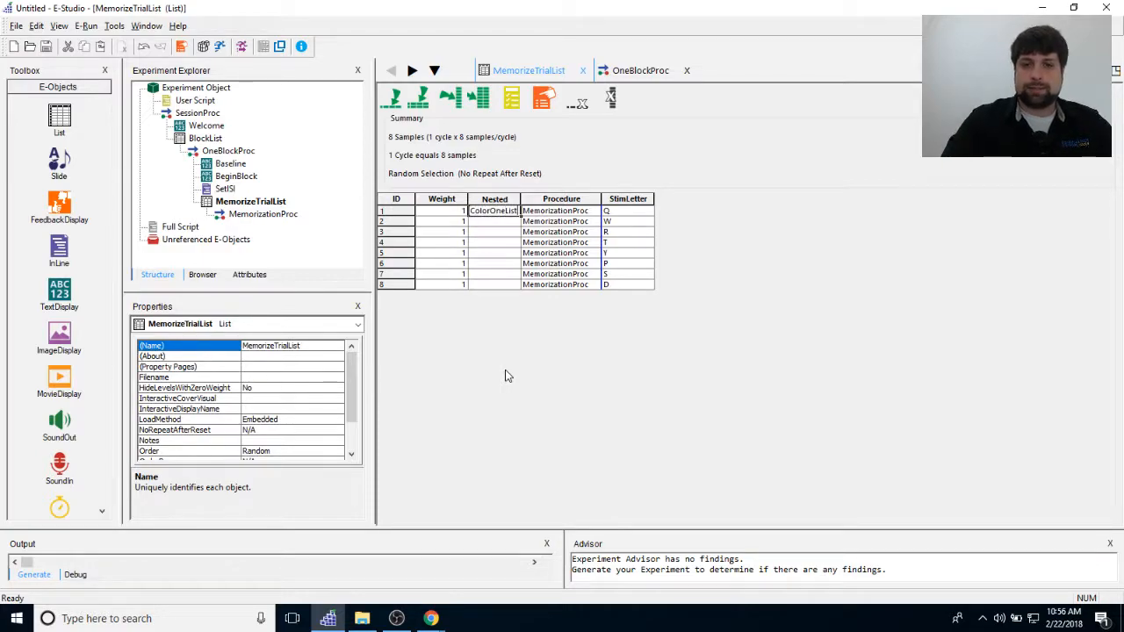
key("Return")
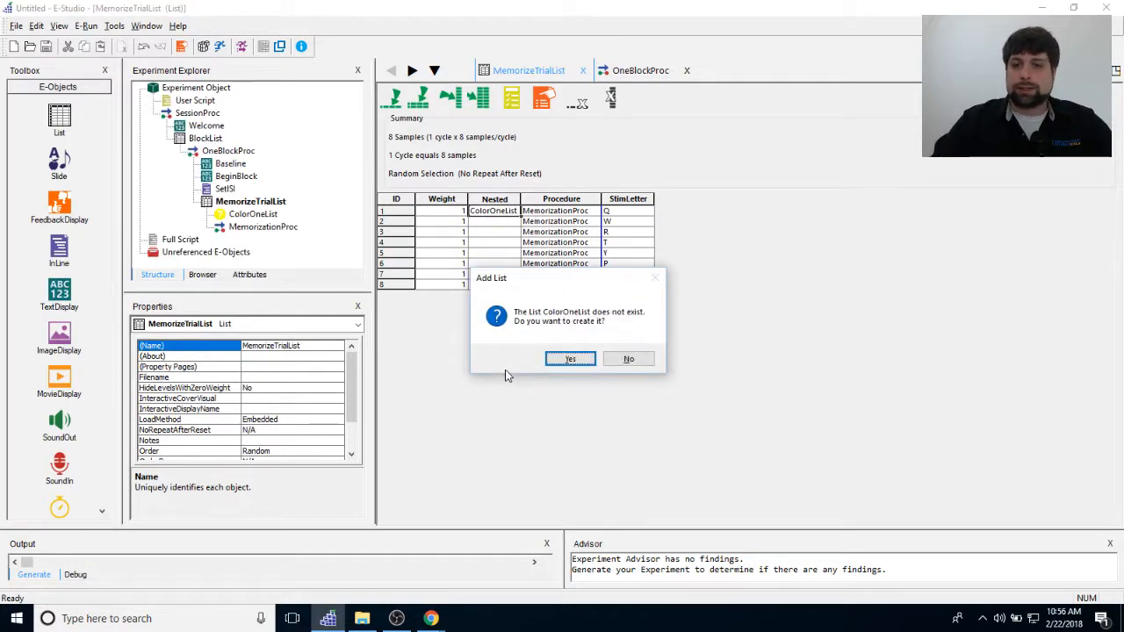
key("Return")
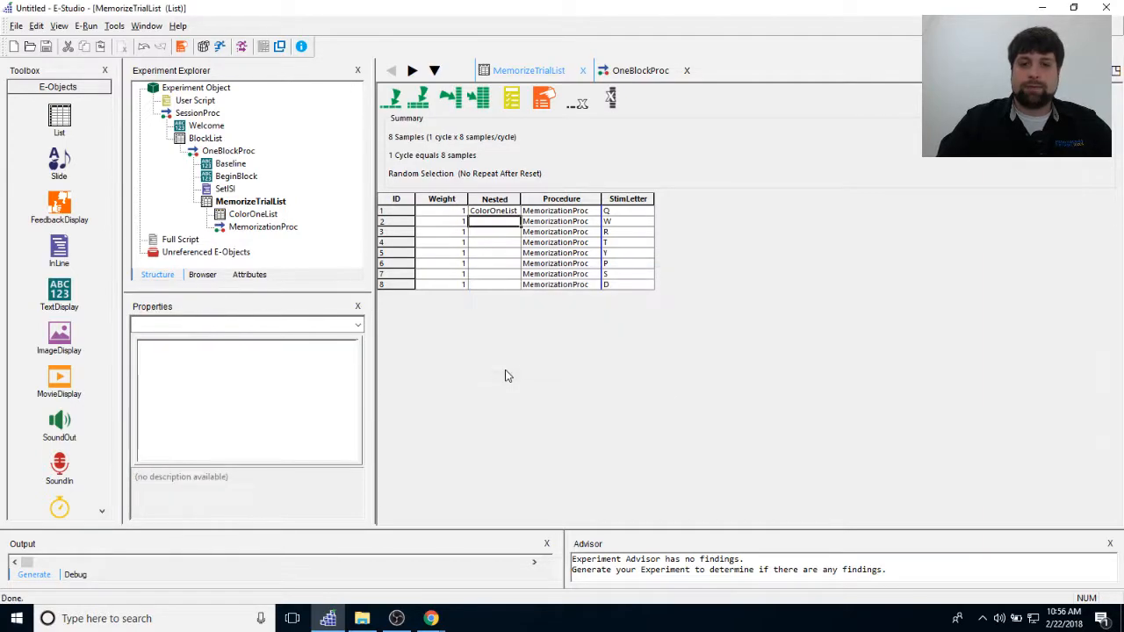
Copy the nested ColorOneList entry from the first level down to all eight levels of MemorizeTrialList.
left_click(502, 213)
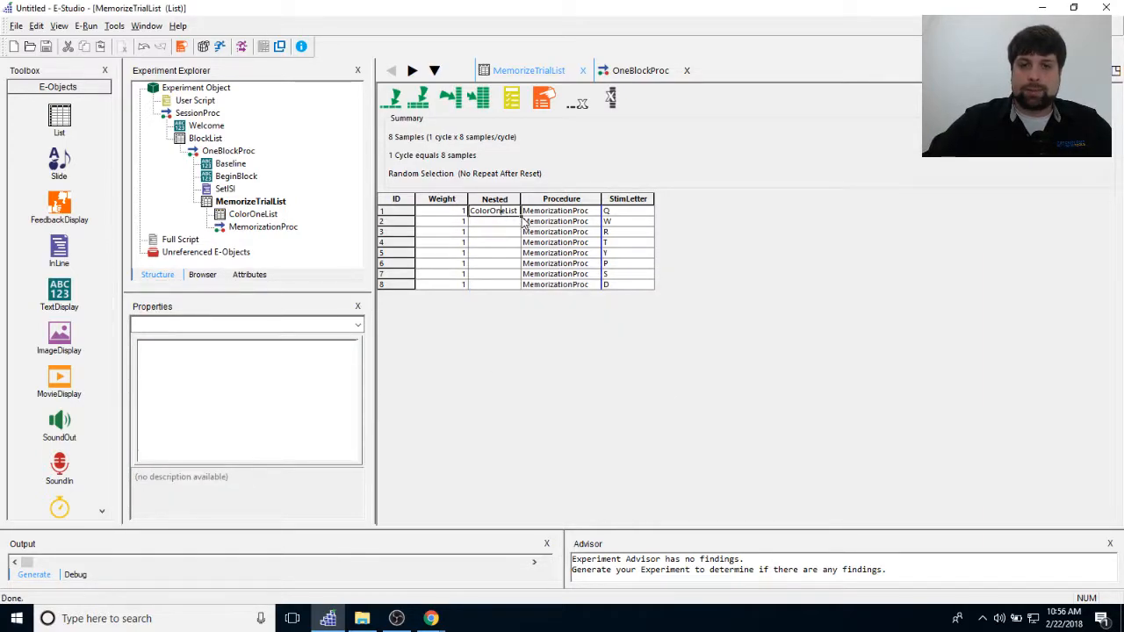
left_click_drag(520, 212, 527, 290)
left_click(514, 264)
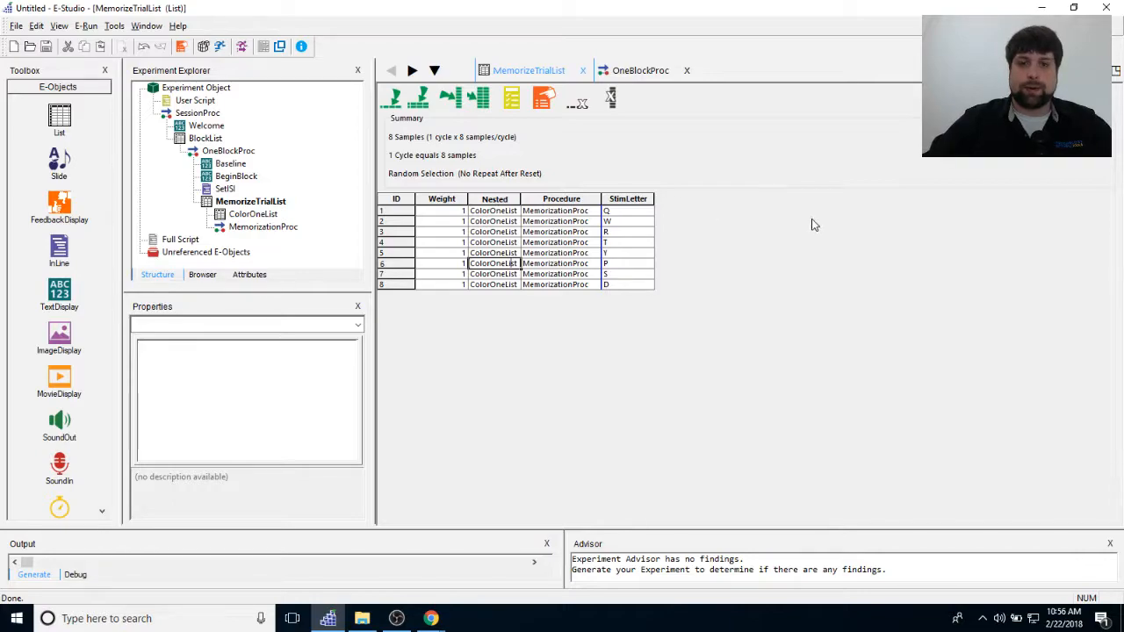
Open ColorOneList and add one more level and 2 new attributes to it.
double_click(251, 214)
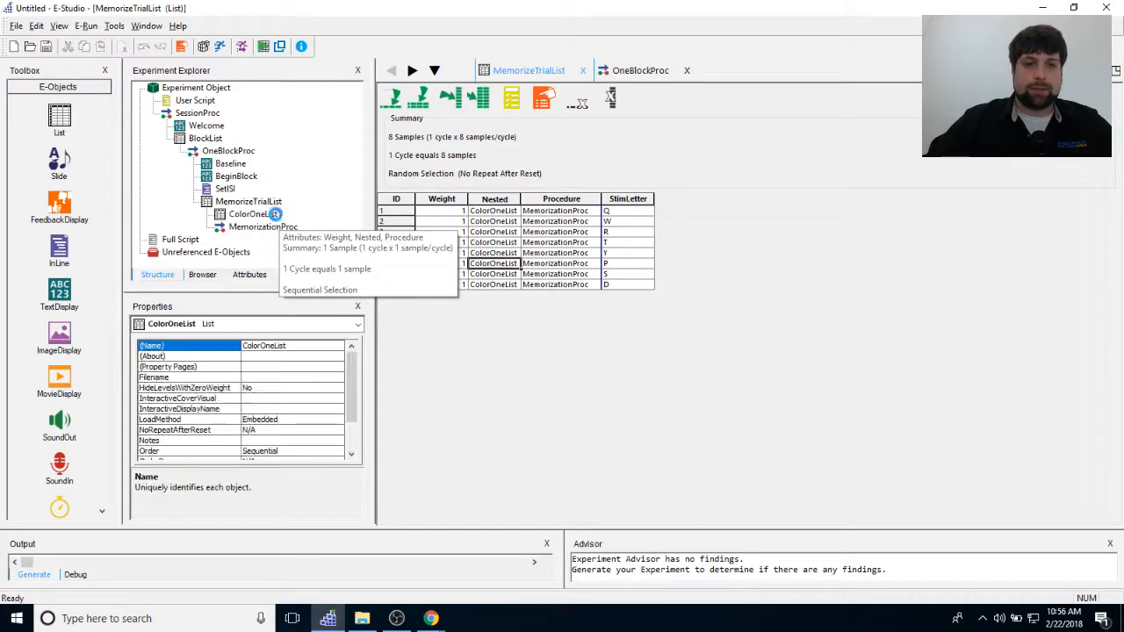
left_click(390, 105)
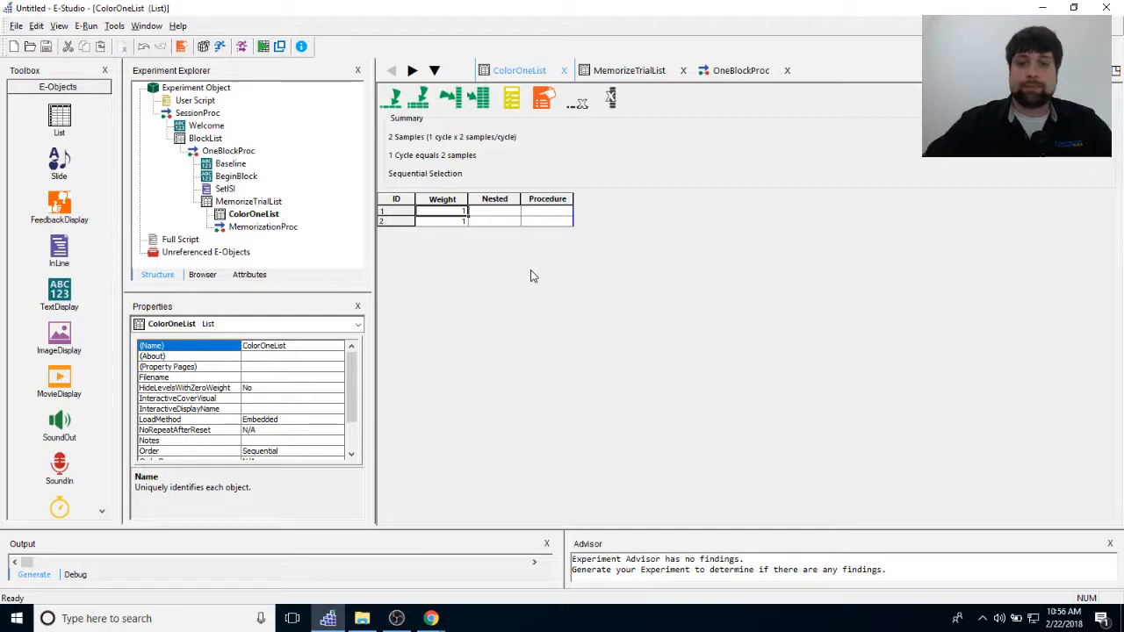
left_click(482, 105)
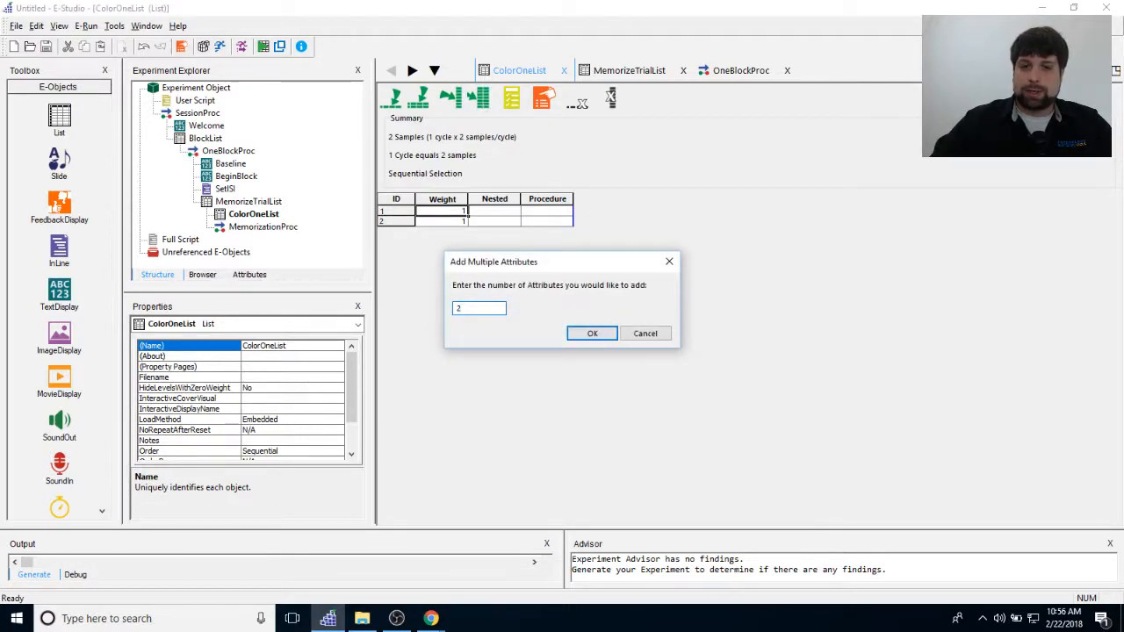
key("Return")
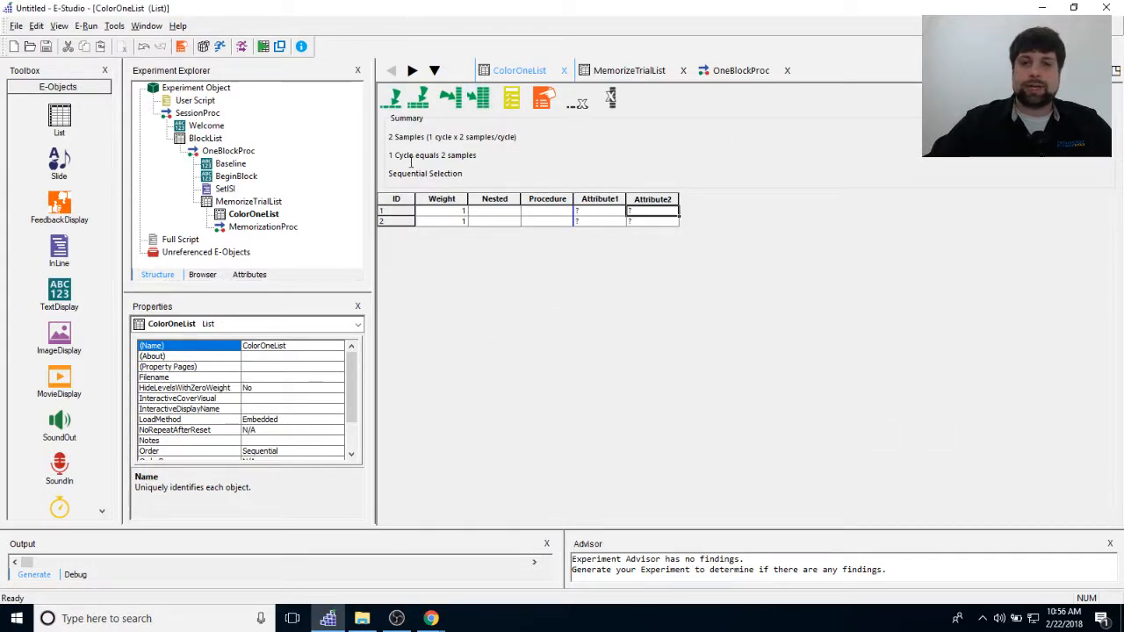
left_click(480, 103)
left_click(645, 335)
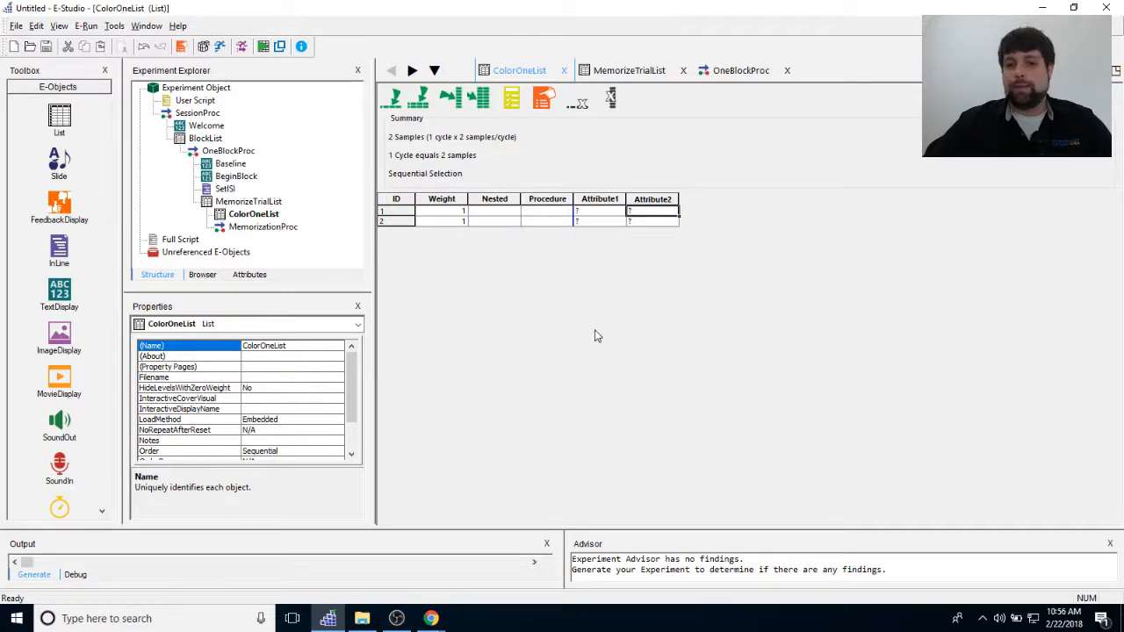
Rename the first new attribute of ColorOneList, Attribute1, as StimColor.
double_click(600, 199)
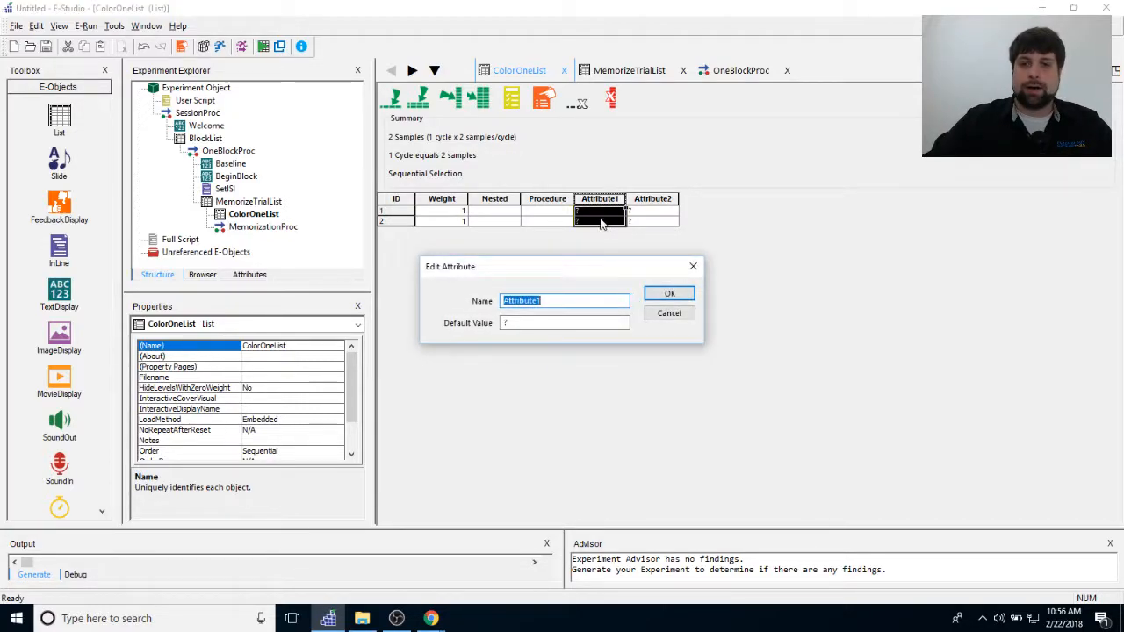
left_click_drag(573, 267, 606, 259)
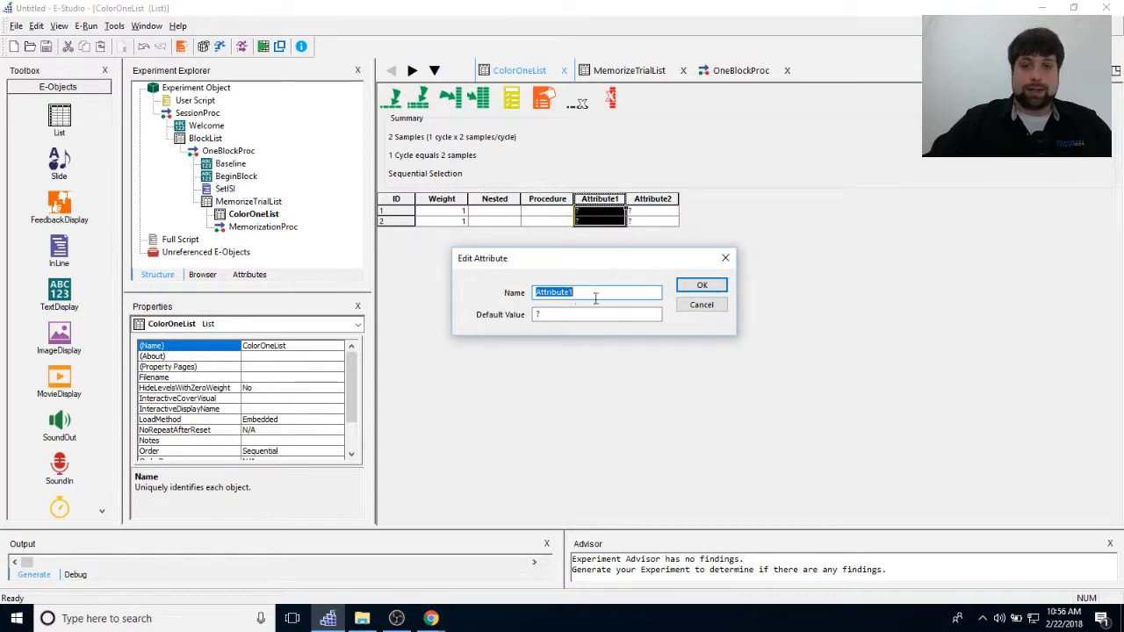
type("StimColor")
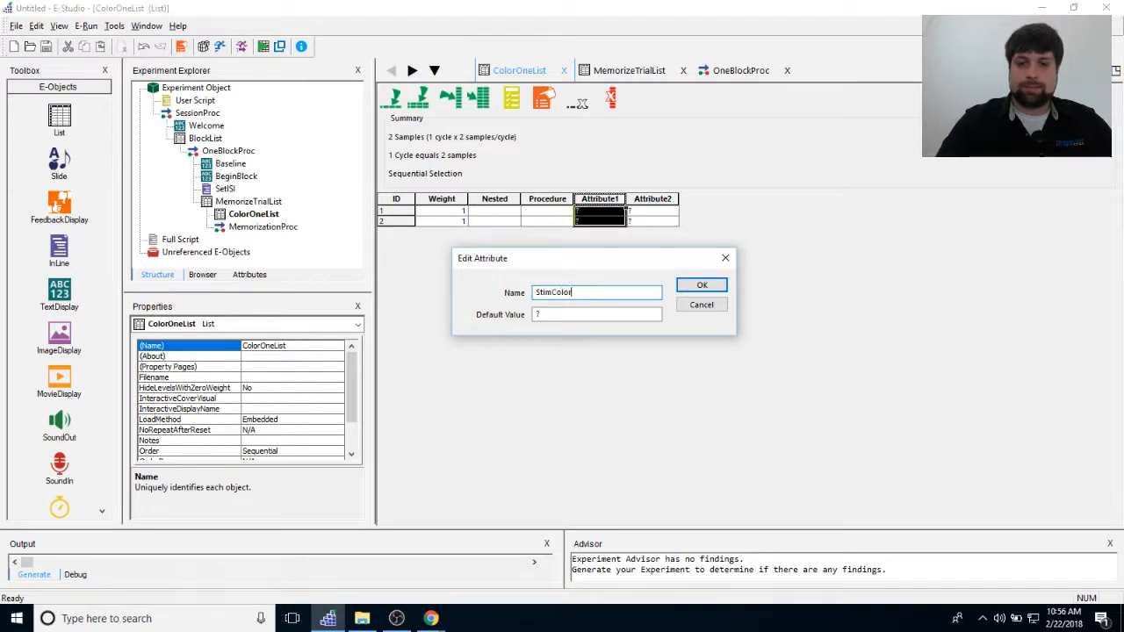
key("Return")
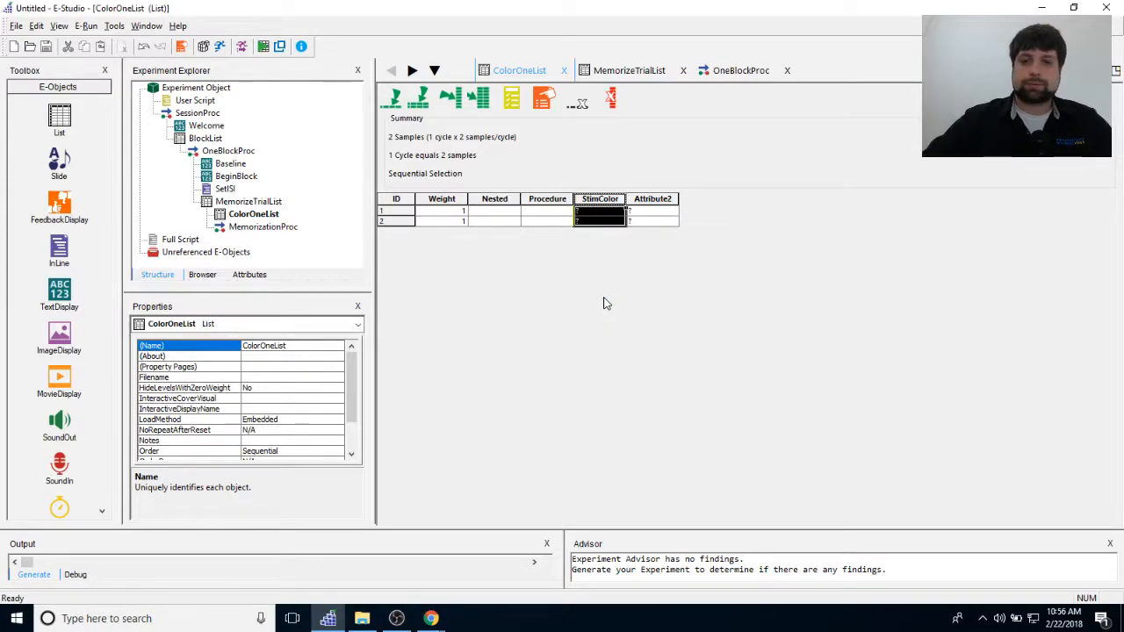
left_click(607, 220)
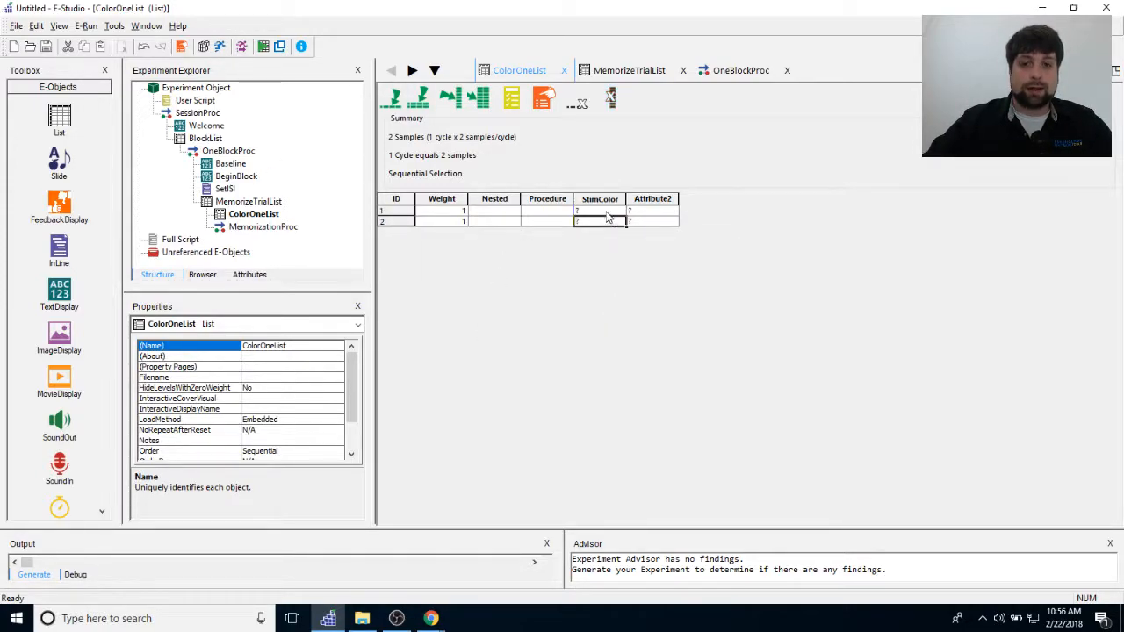
Rename the Attribute2 column of ColorOneList as SaveForRecall.
double_click(661, 194)
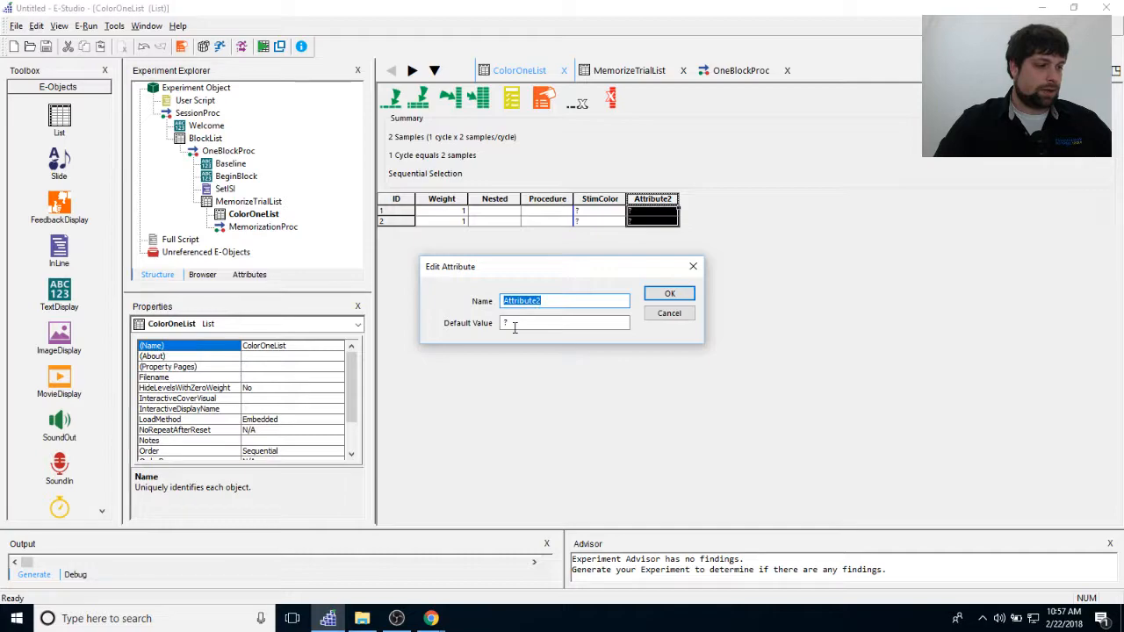
type("SaveForRecall")
key("Return")
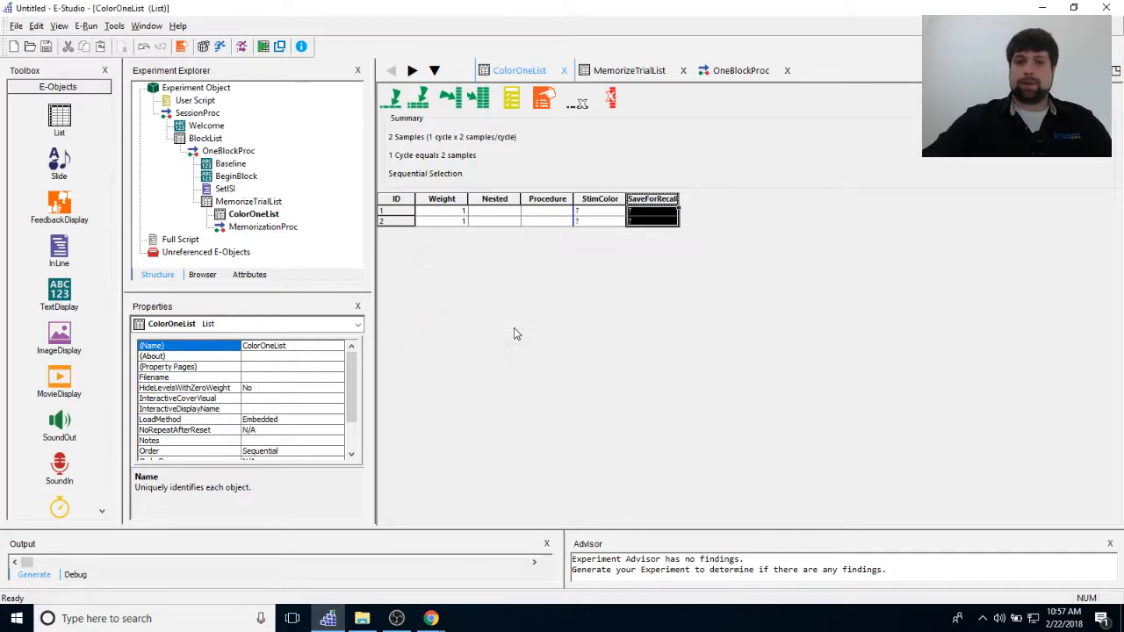
Widen the SaveForRecall column of ColorOneList so that its whole heading fits.
left_click_drag(679, 200, 689, 199)
left_click(682, 239)
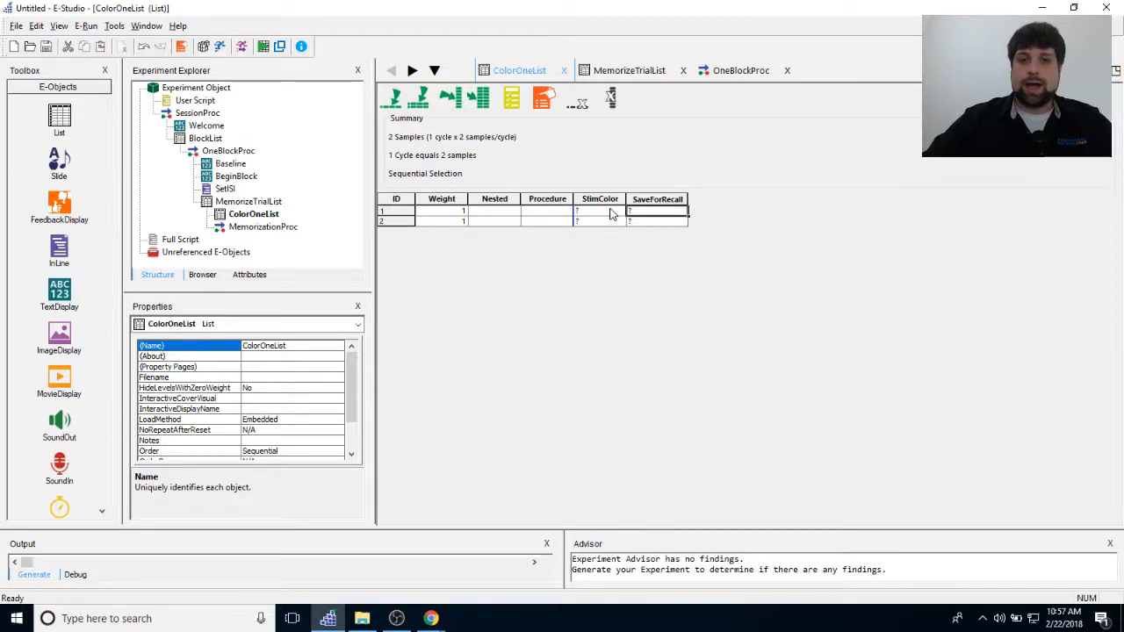
left_click_drag(615, 213, 782, 216)
left_click(426, 215)
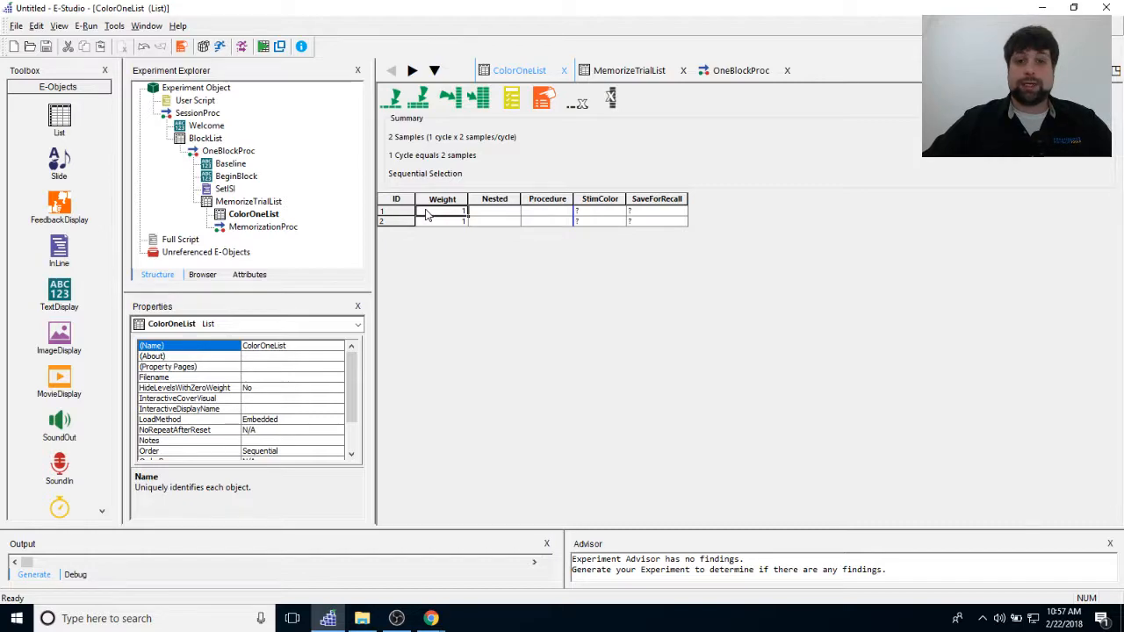
Fill in the first level of ColorOneList with StimColor black and SaveForRecall Yes.
left_click(601, 216)
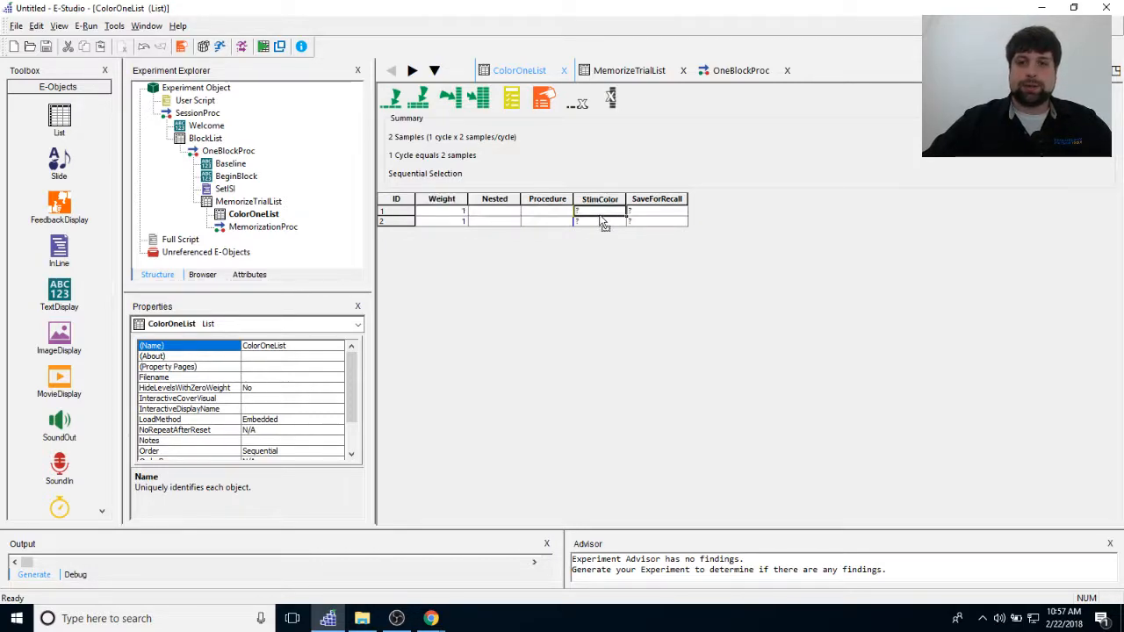
type("whi")
key("BackSpace")
key("BackSpace")
key("BackSpace")
type("black")
key("Tab")
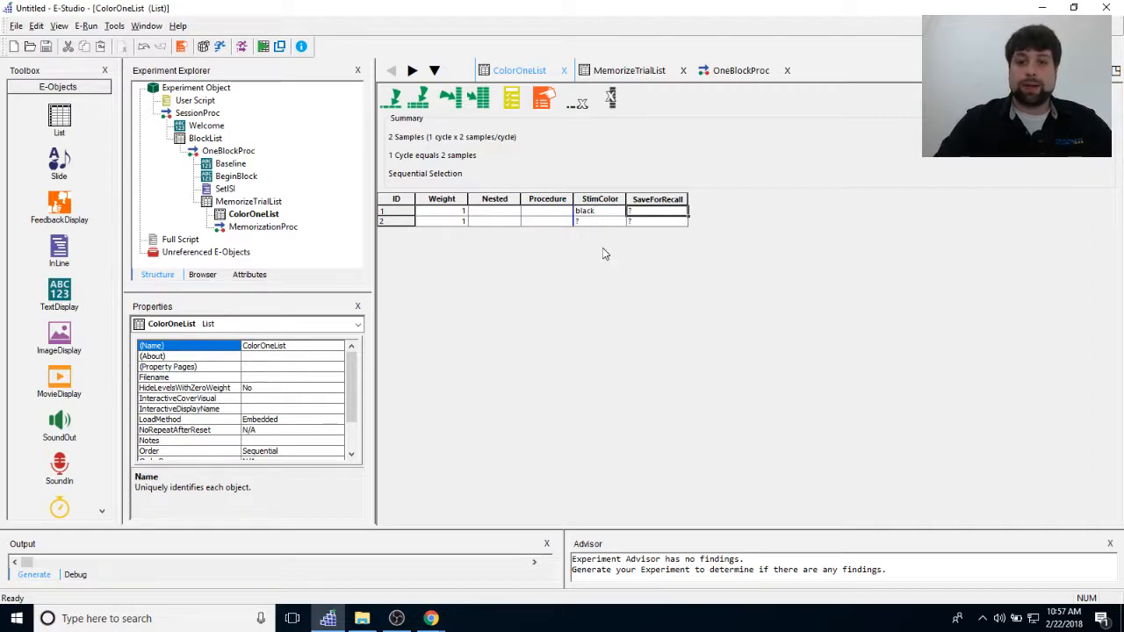
type("Yes")
key("Return")
Fill in the second level of ColorOneList with StimColor green and SaveForRecall No.
type("green")
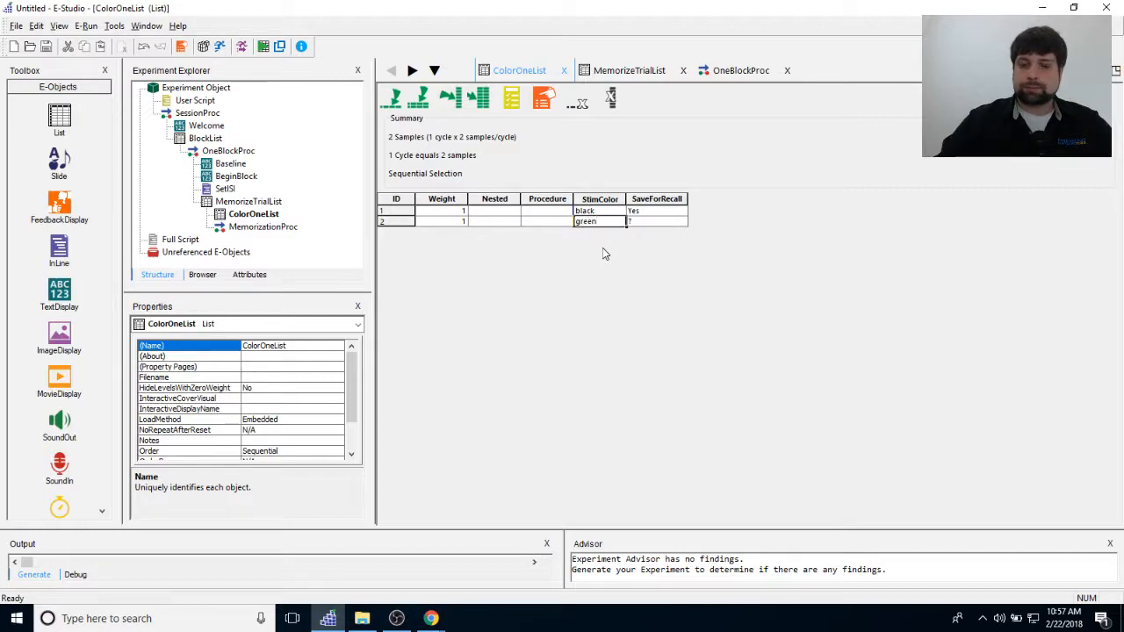
key("Tab")
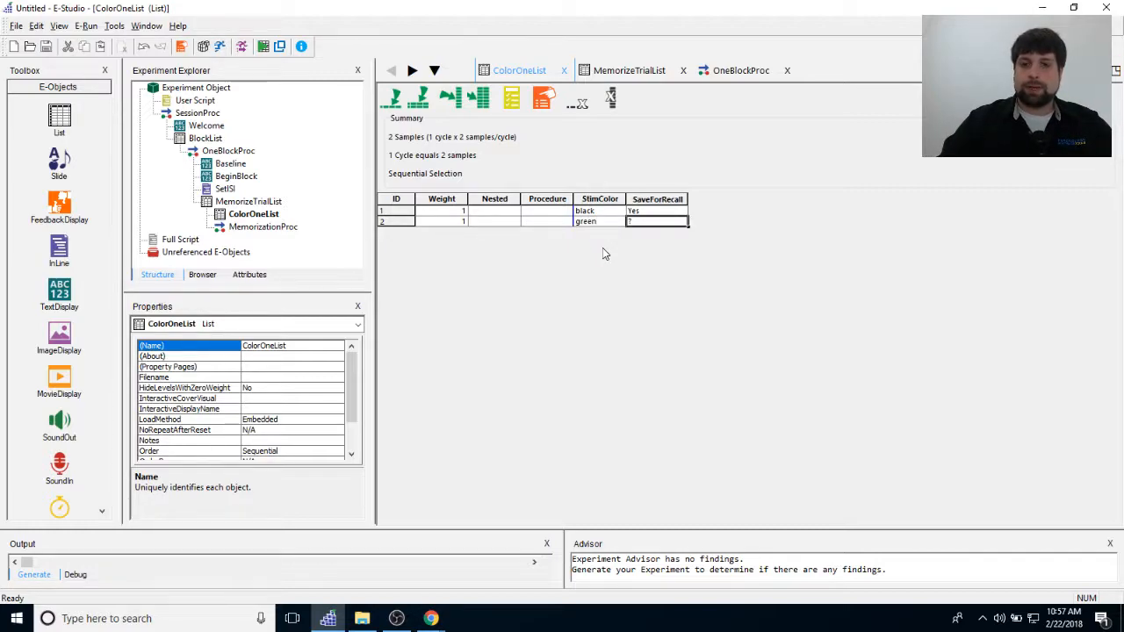
type("No")
key("Return")
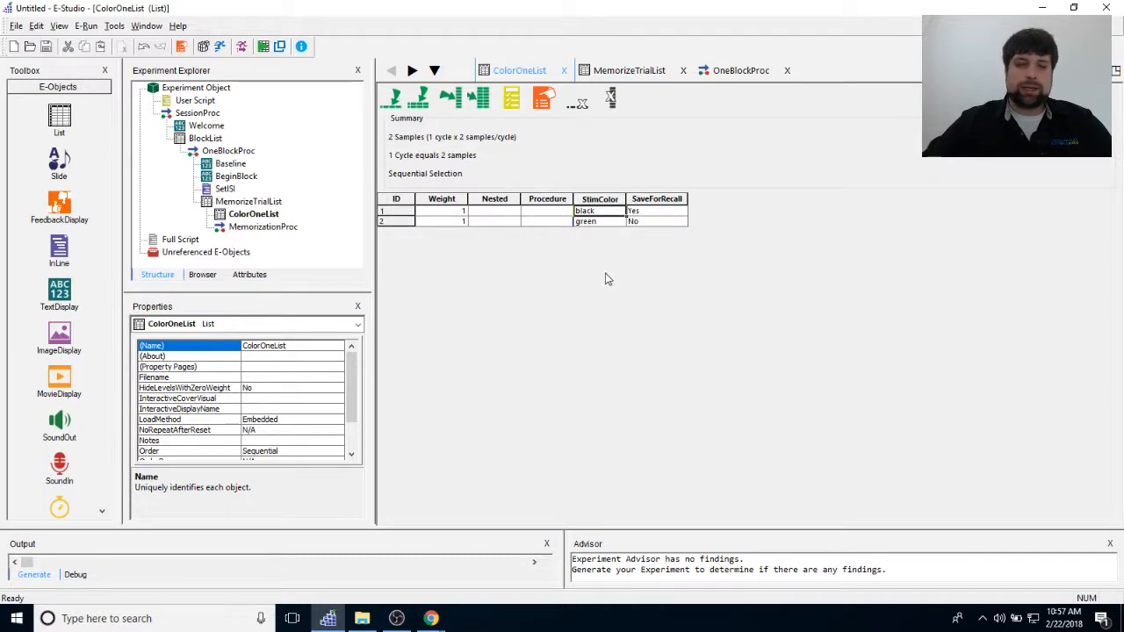
Set the selection order of ColorOneList to Random in its properties.
left_click(543, 99)
left_click_drag(566, 156, 752, 130)
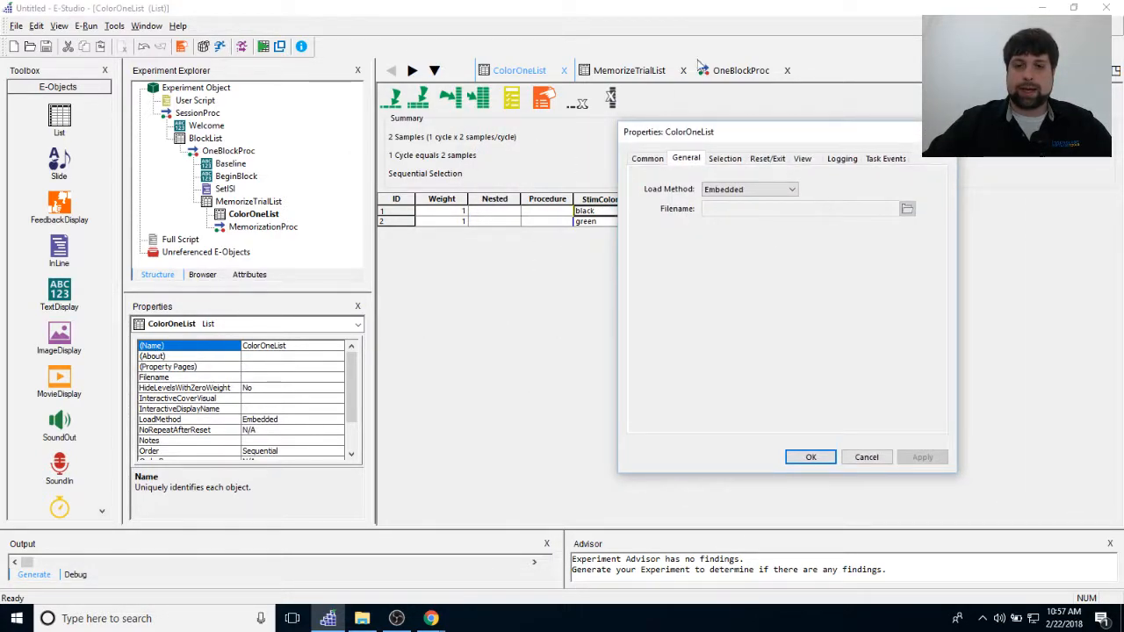
left_click(727, 160)
left_click(747, 191)
left_click(743, 218)
left_click(910, 458)
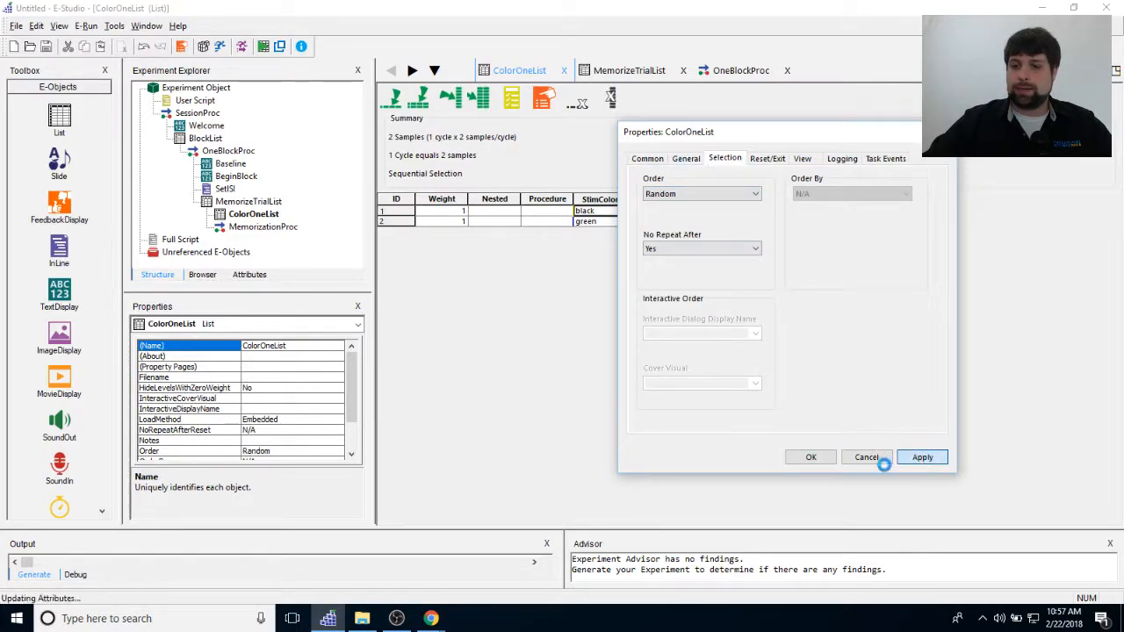
left_click(817, 466)
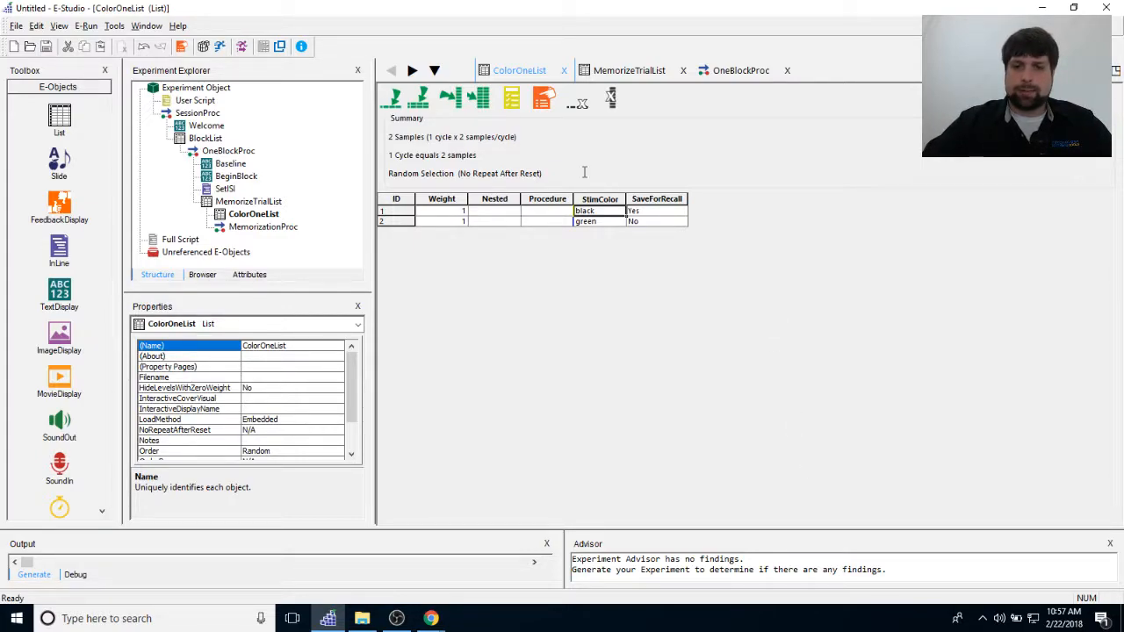
Open MemorizeTrialList and review its levels and their StimLetter values.
left_click(444, 214)
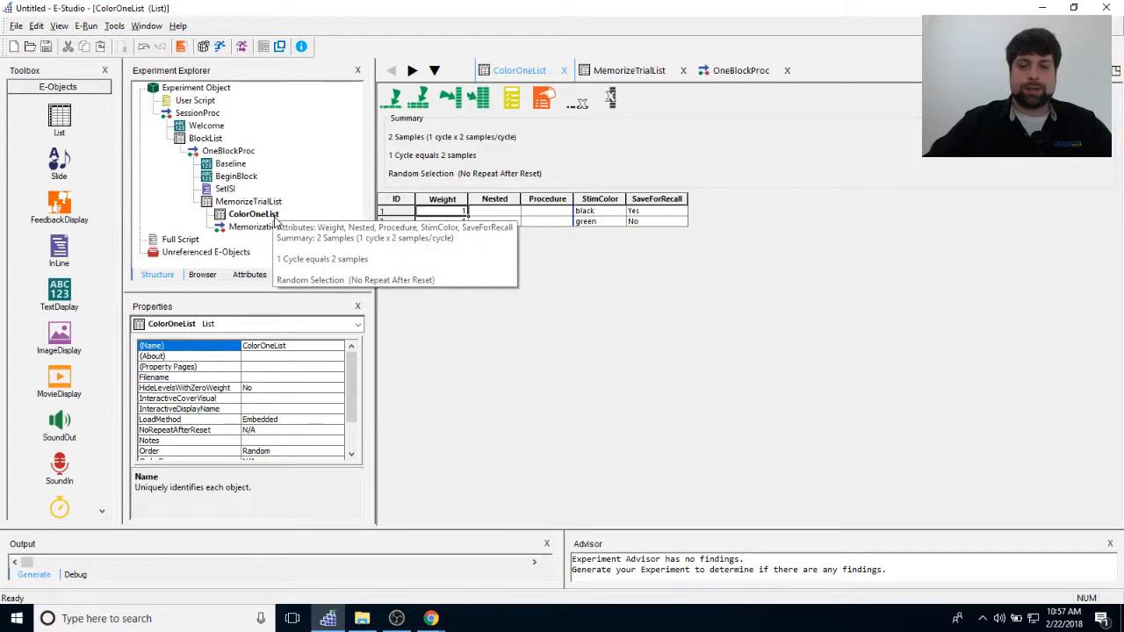
double_click(263, 201)
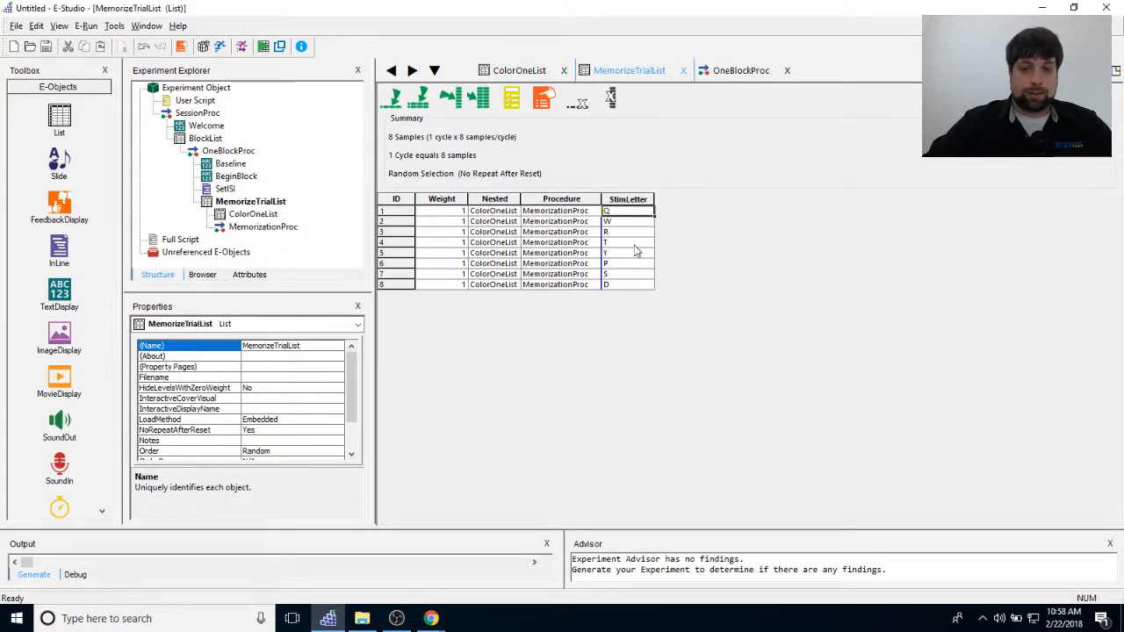
left_click(637, 222)
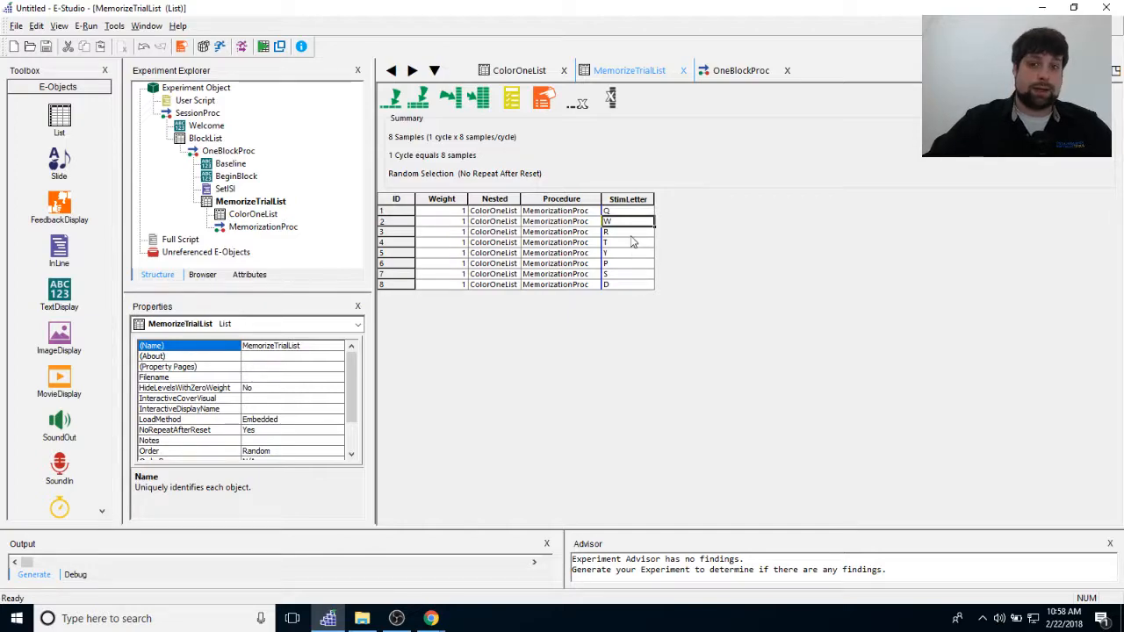
left_click(635, 245)
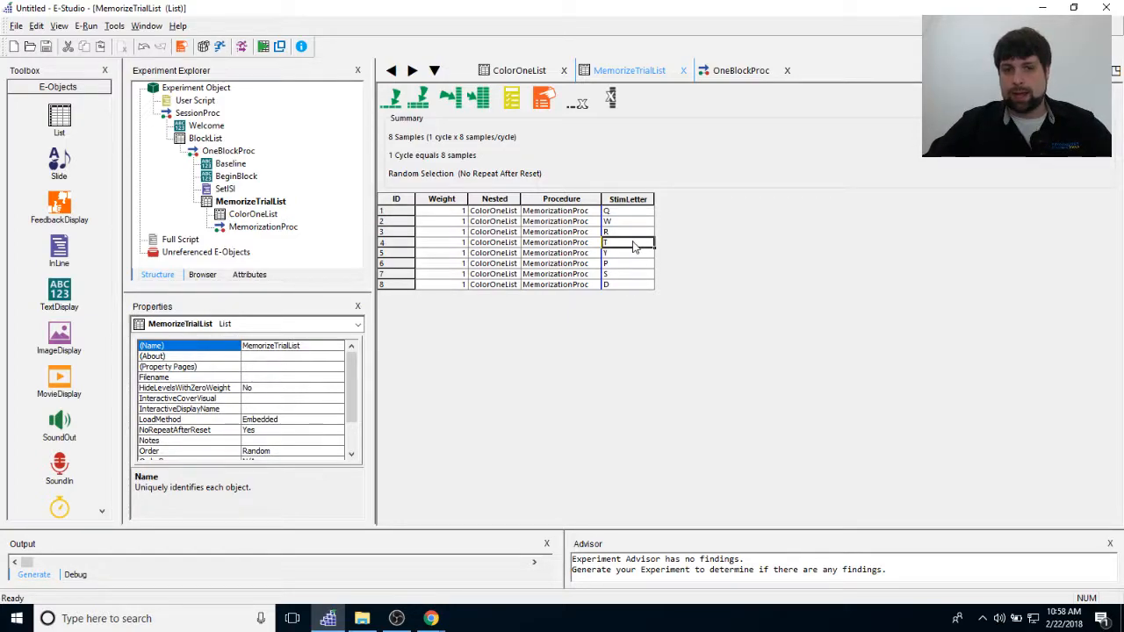
left_click_drag(396, 212, 402, 287)
left_click(445, 244)
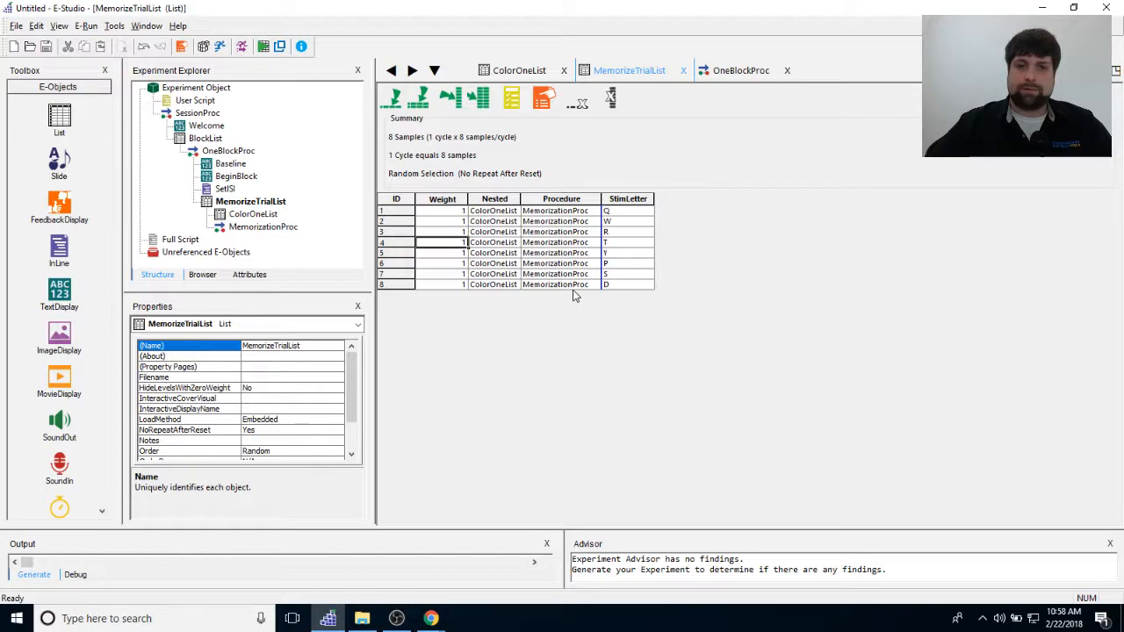
Return to ColorOneList and set the weight of its black level to 7.
double_click(281, 216)
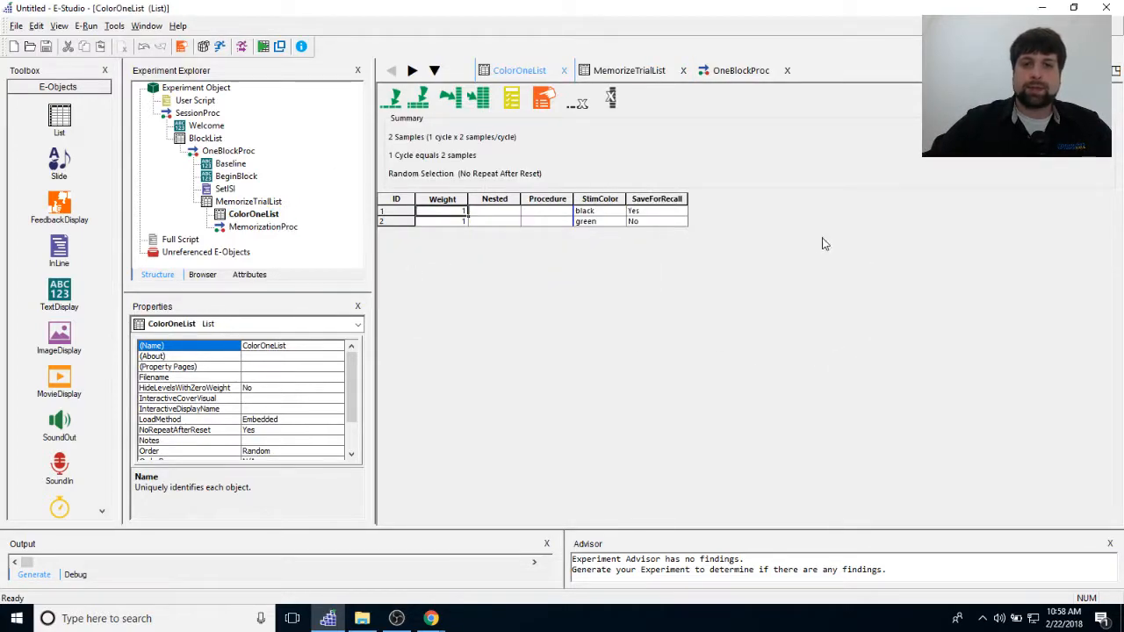
left_click(466, 212)
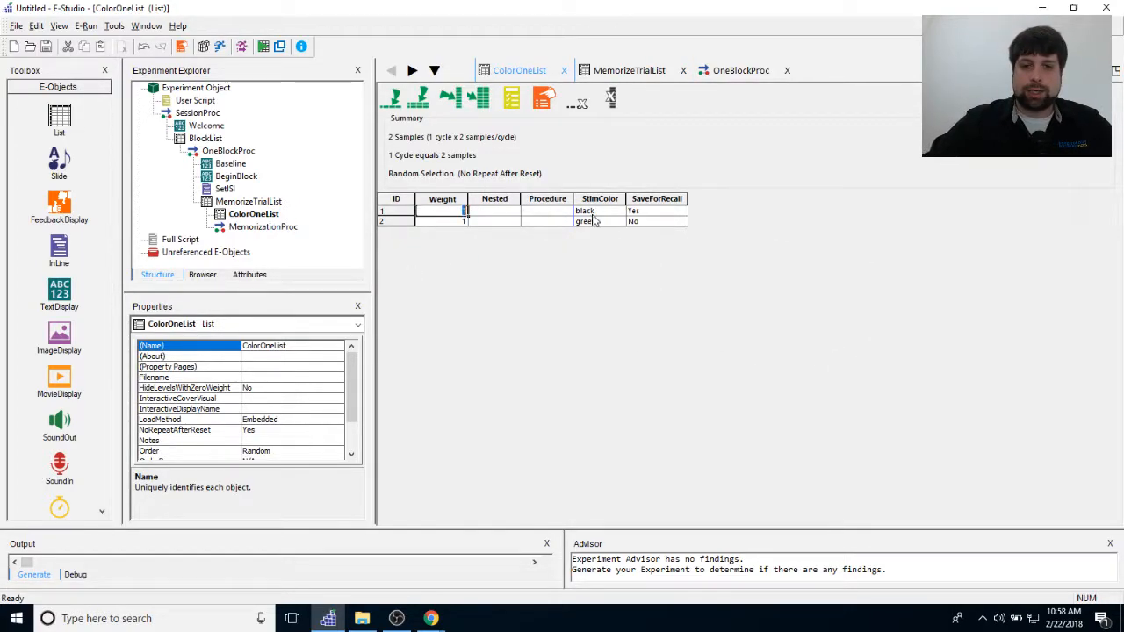
type("7")
left_click(448, 221)
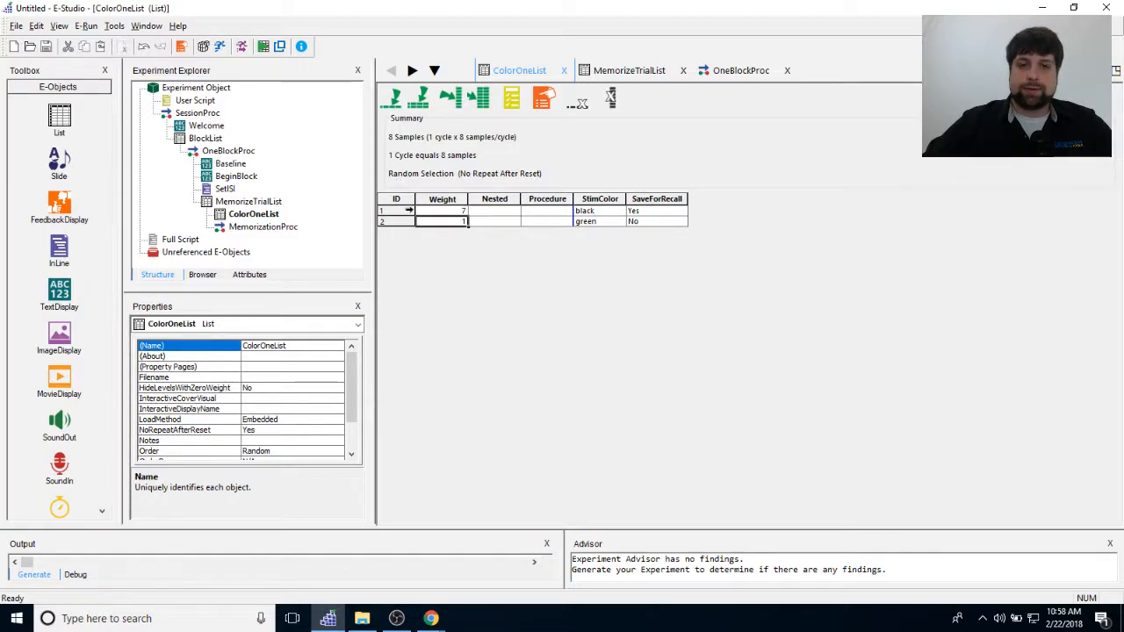
left_click(409, 211)
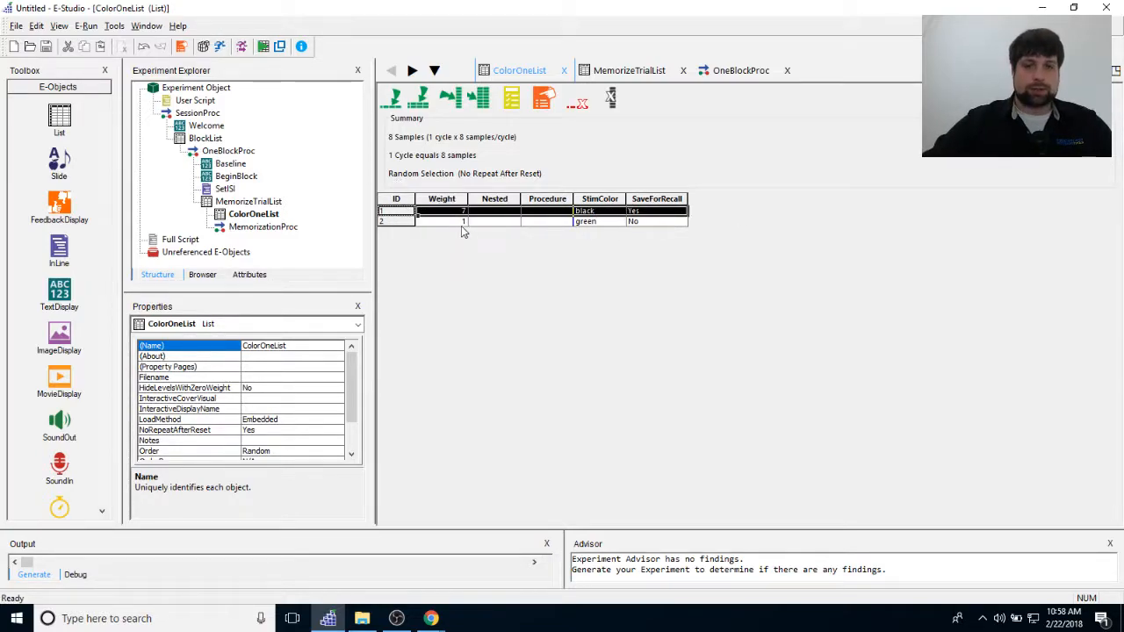
left_click(393, 222)
left_click(606, 222)
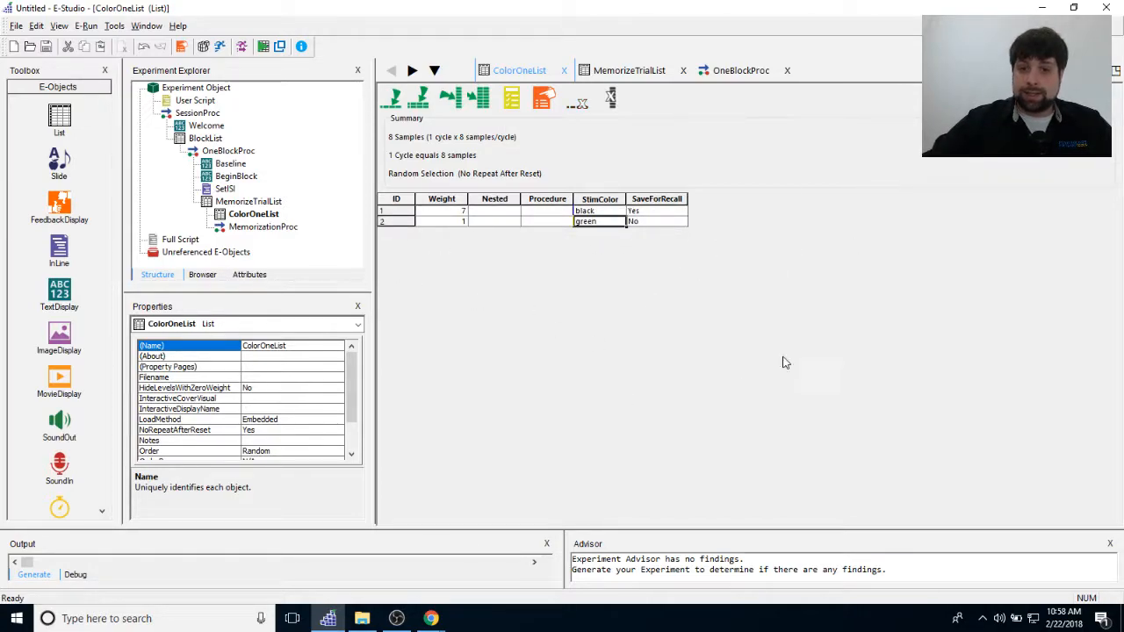
double_click(249, 201)
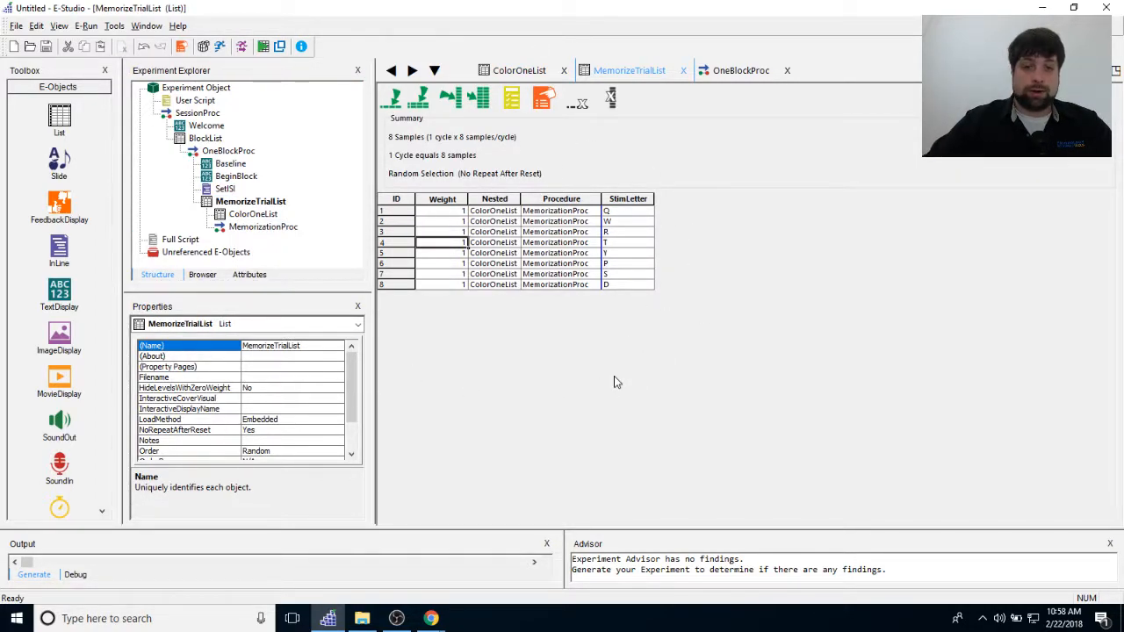
double_click(246, 212)
double_click(249, 201)
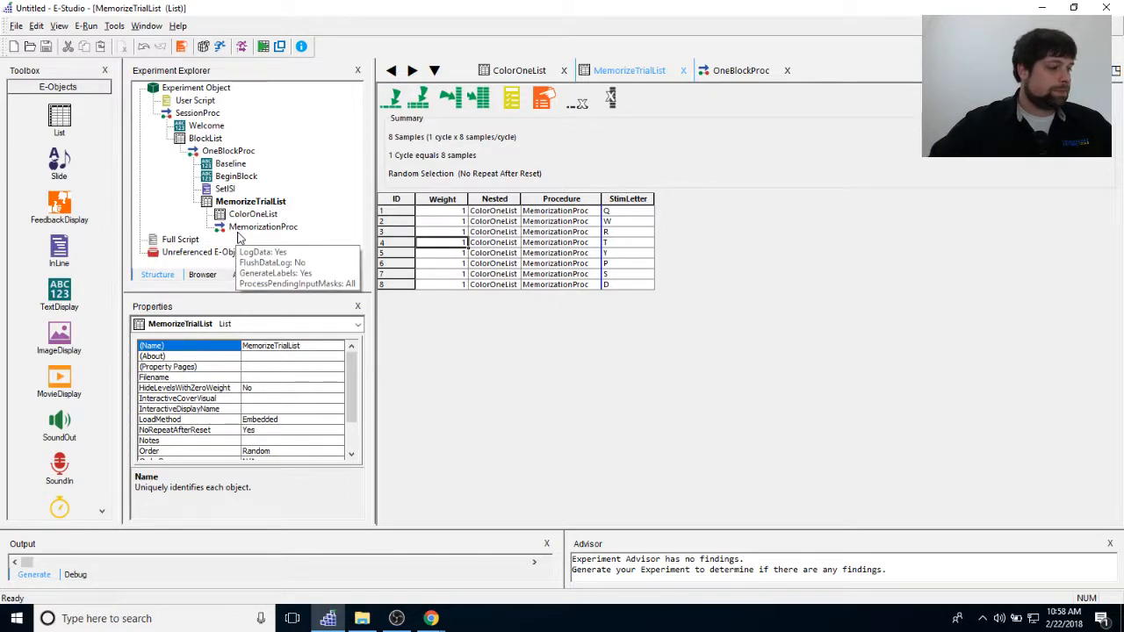
Open MemorizationProc, add a Slide object to its timeline and rename it StimDisplay.
double_click(239, 230)
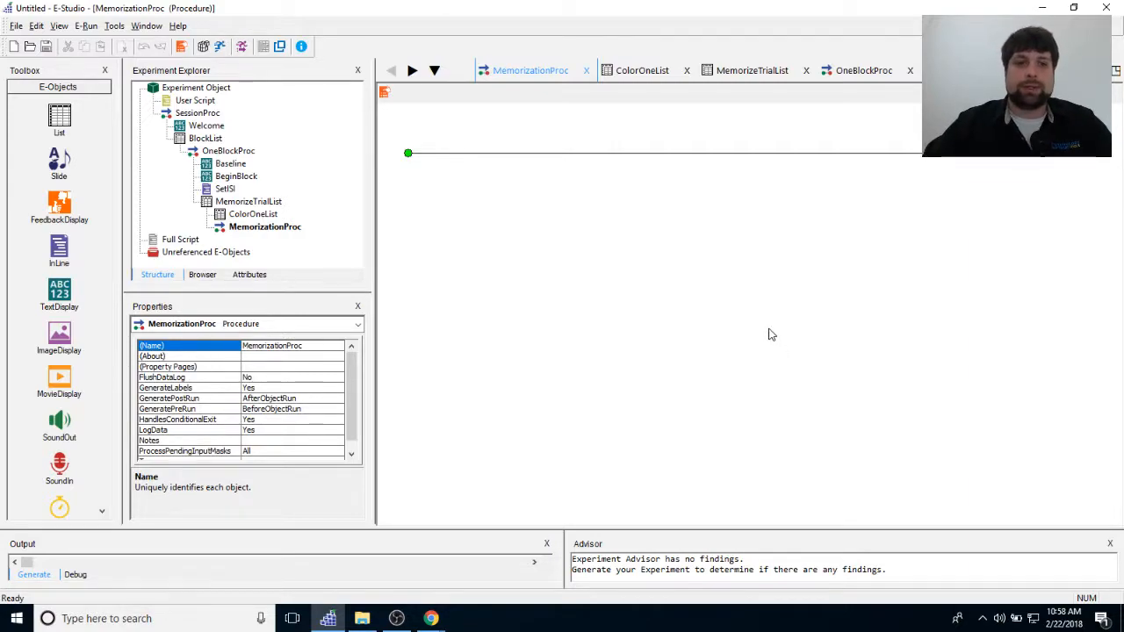
left_click_drag(58, 163, 814, 339)
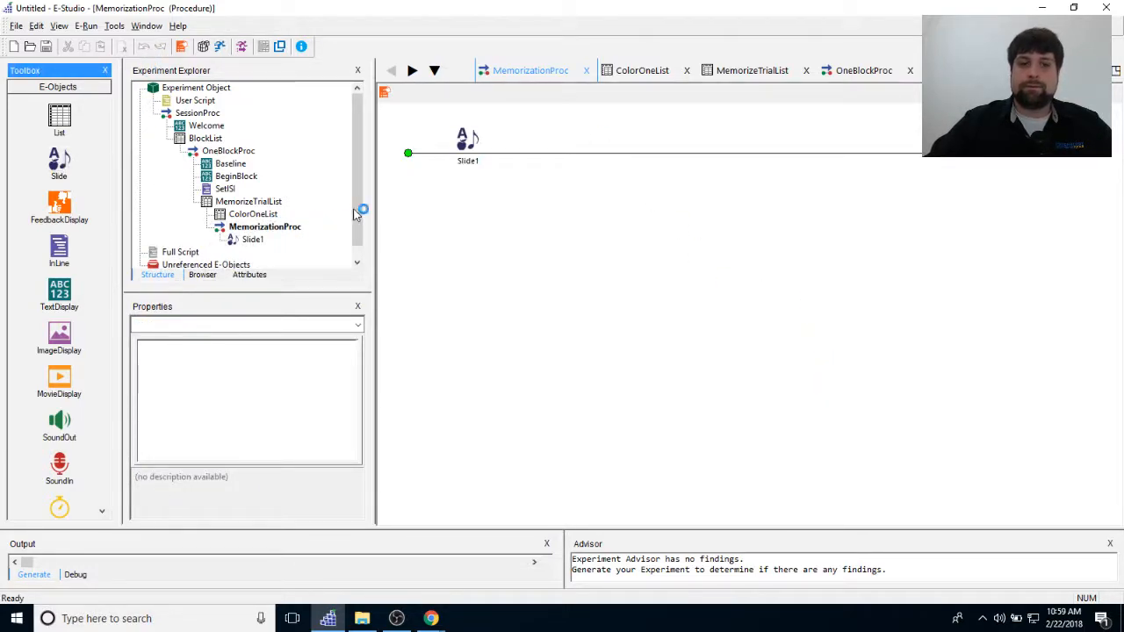
right_click(467, 144)
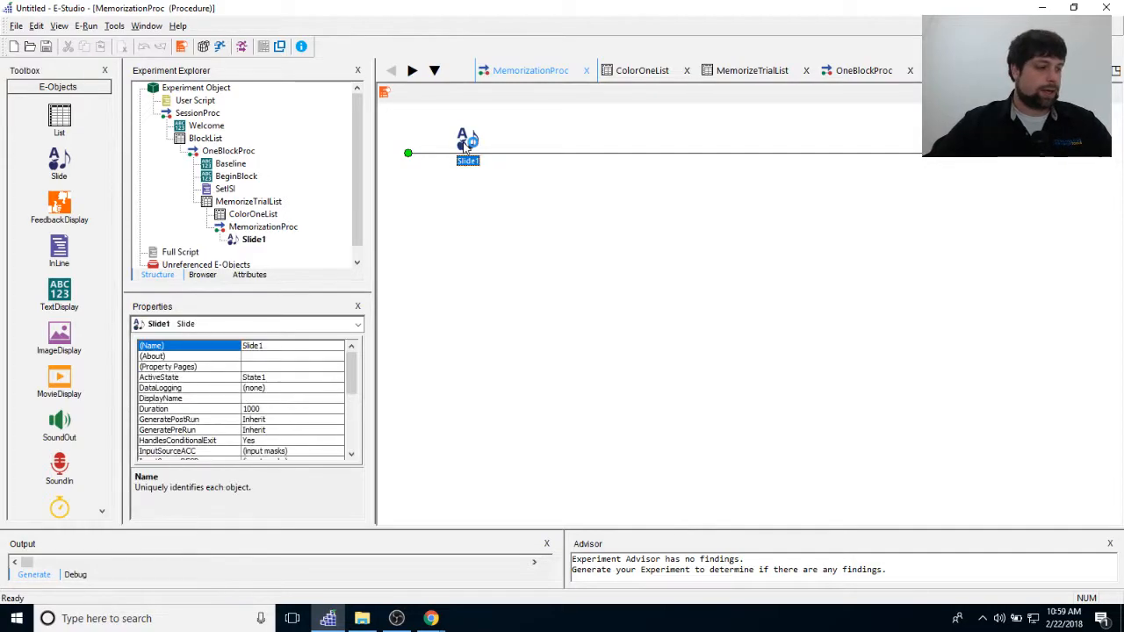
left_click(532, 201)
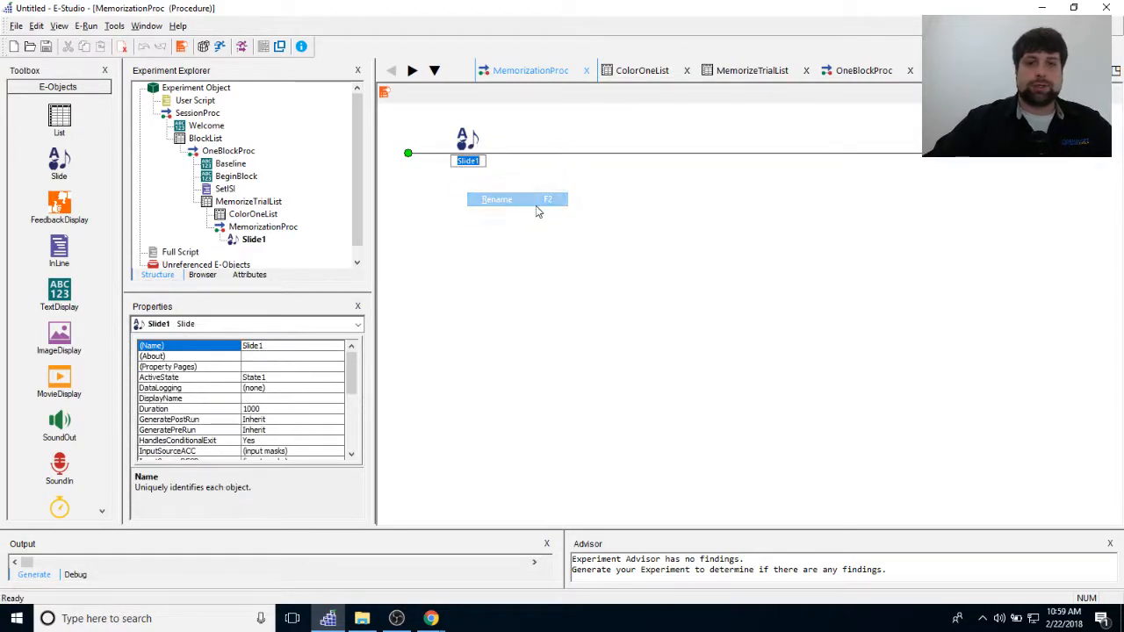
type("play")
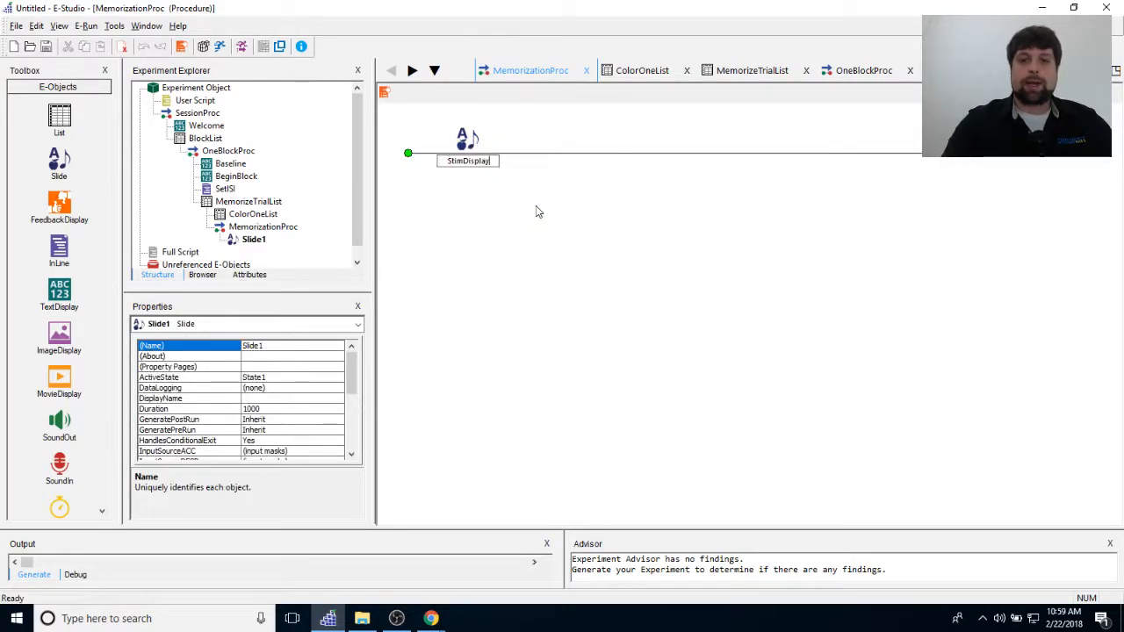
key("Return")
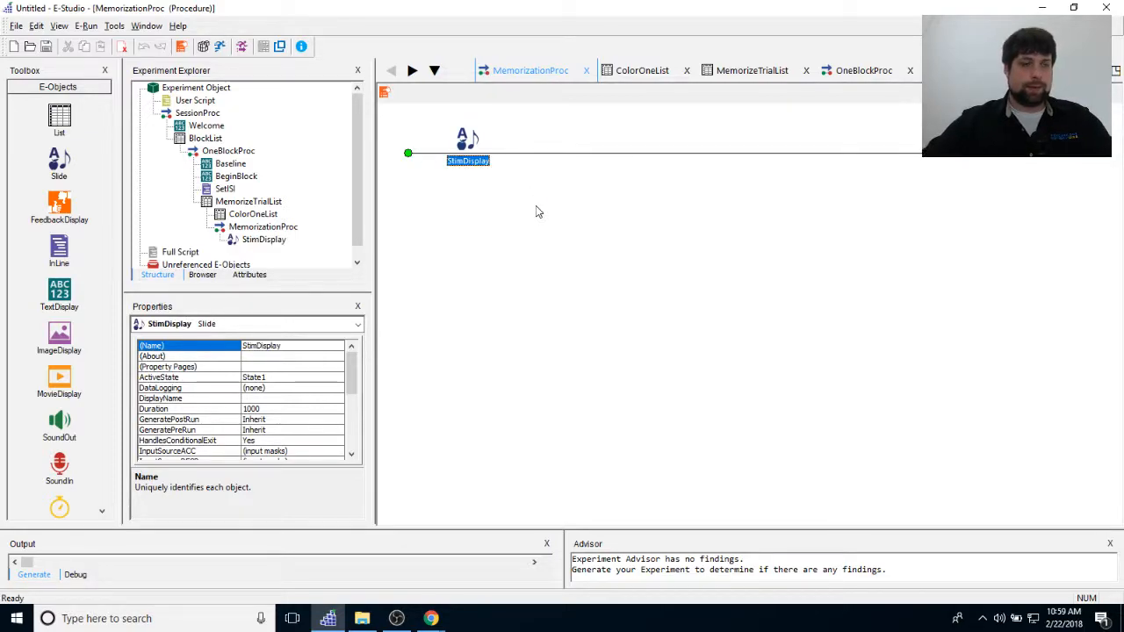
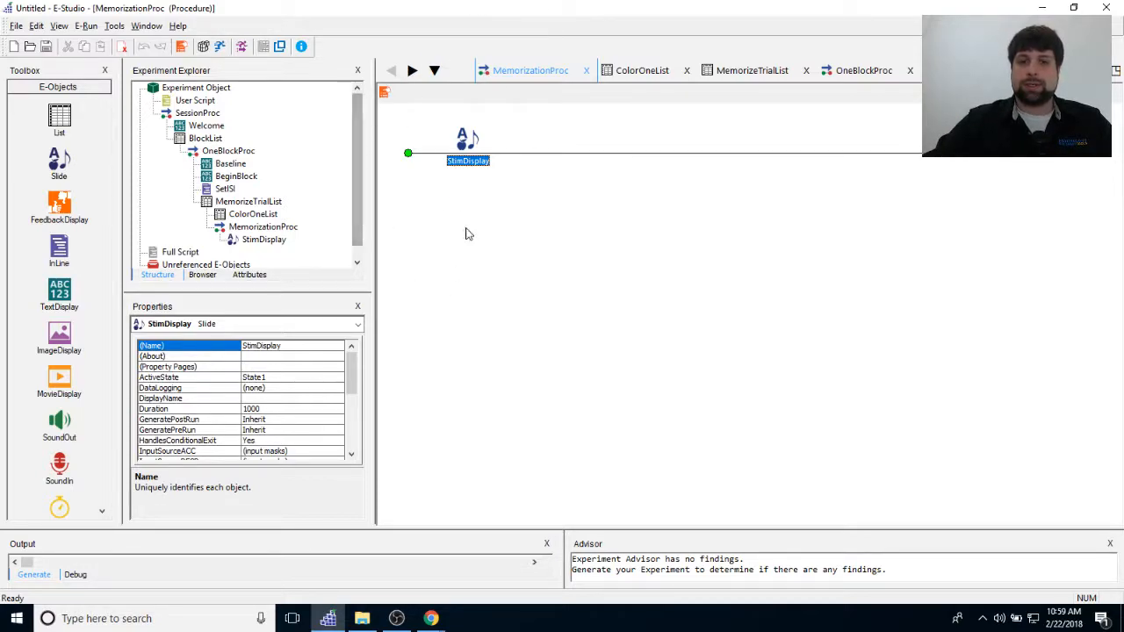
Open the StimDisplay slide and place a text object near its centre, at about X 49% and Y 44%.
double_click(482, 159)
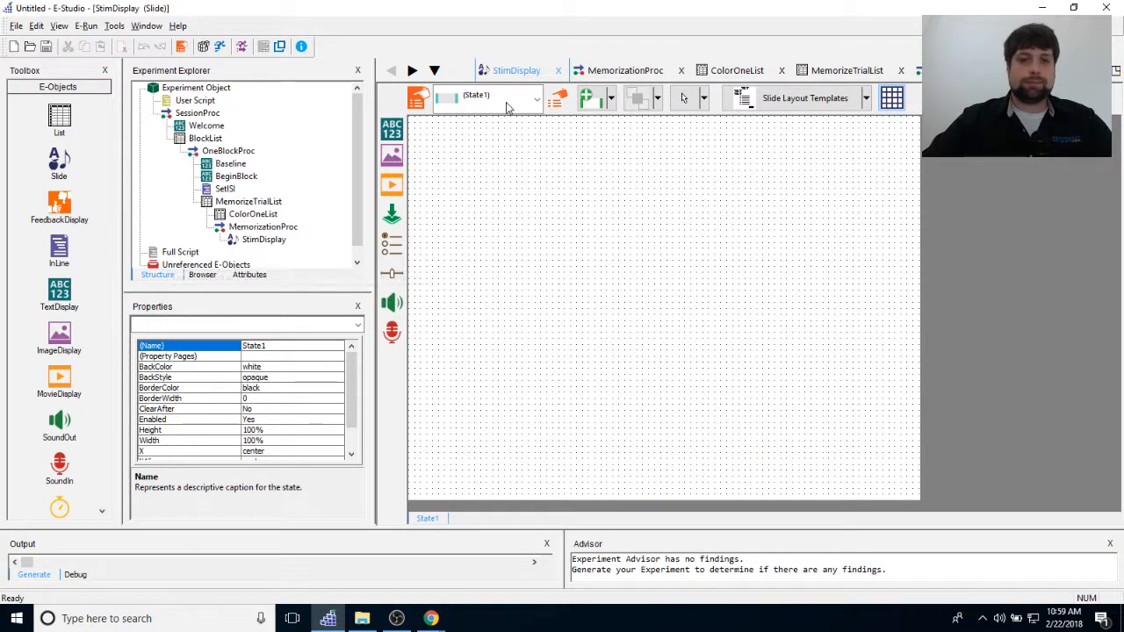
left_click(395, 130)
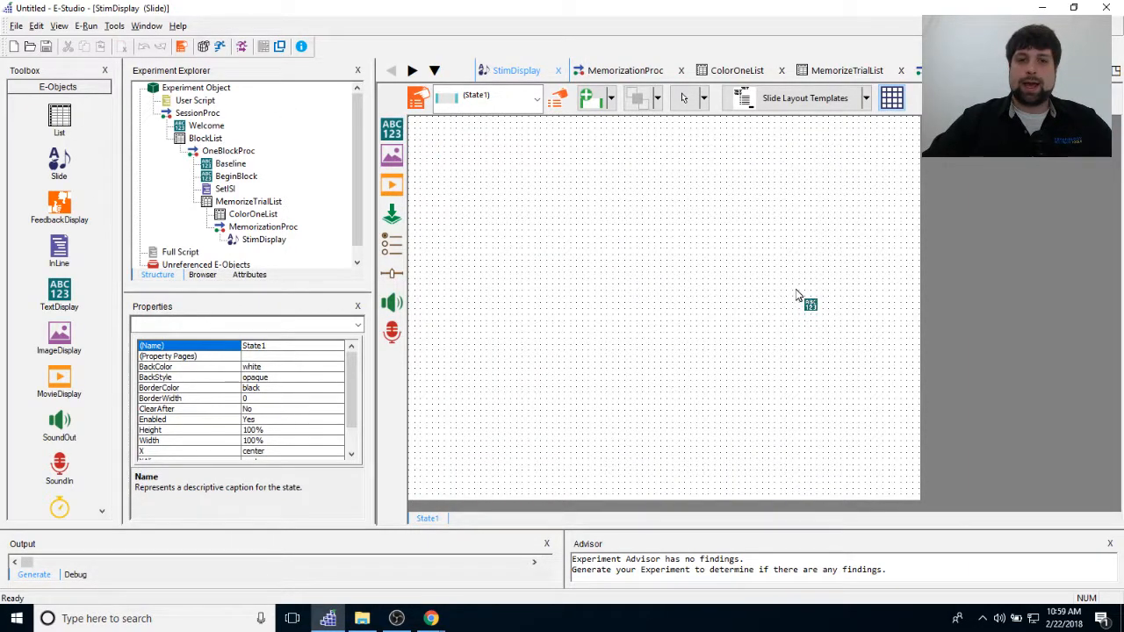
left_click(659, 284)
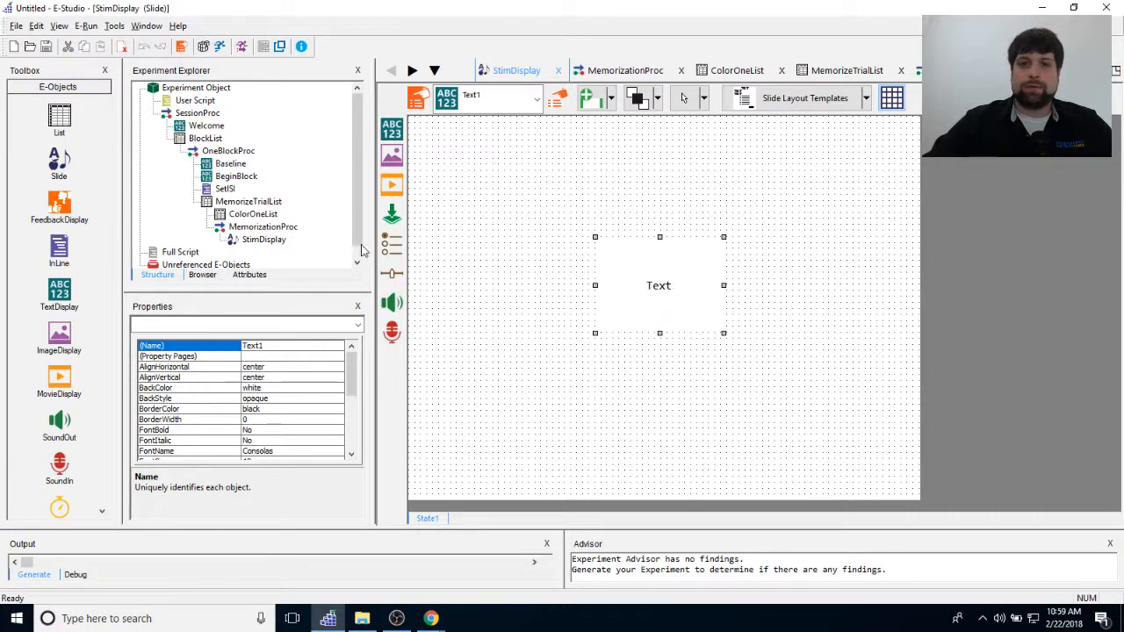
Set both the X and Y position of the Text1 object on the StimDisplay slide to center and apply.
left_click(556, 101)
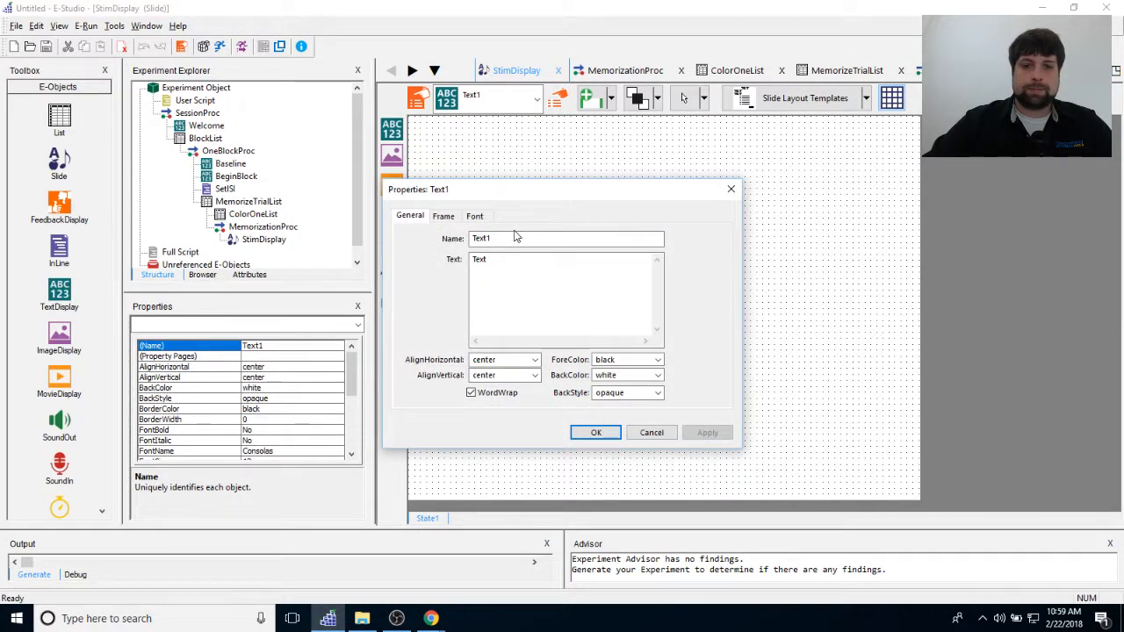
left_click(448, 217)
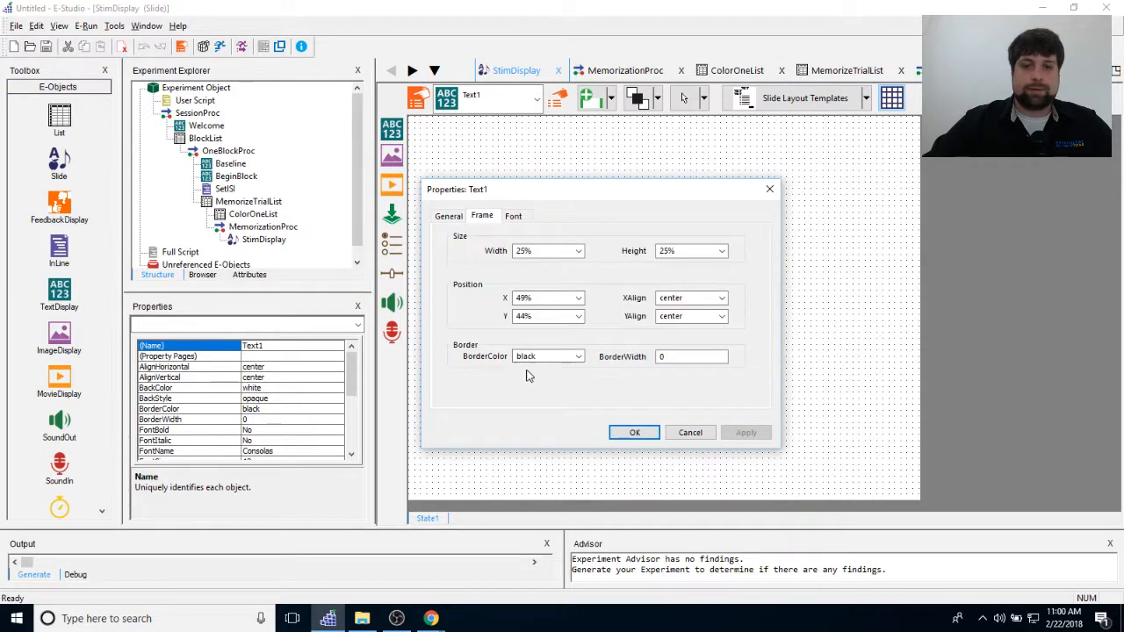
left_click_drag(540, 193, 863, 201)
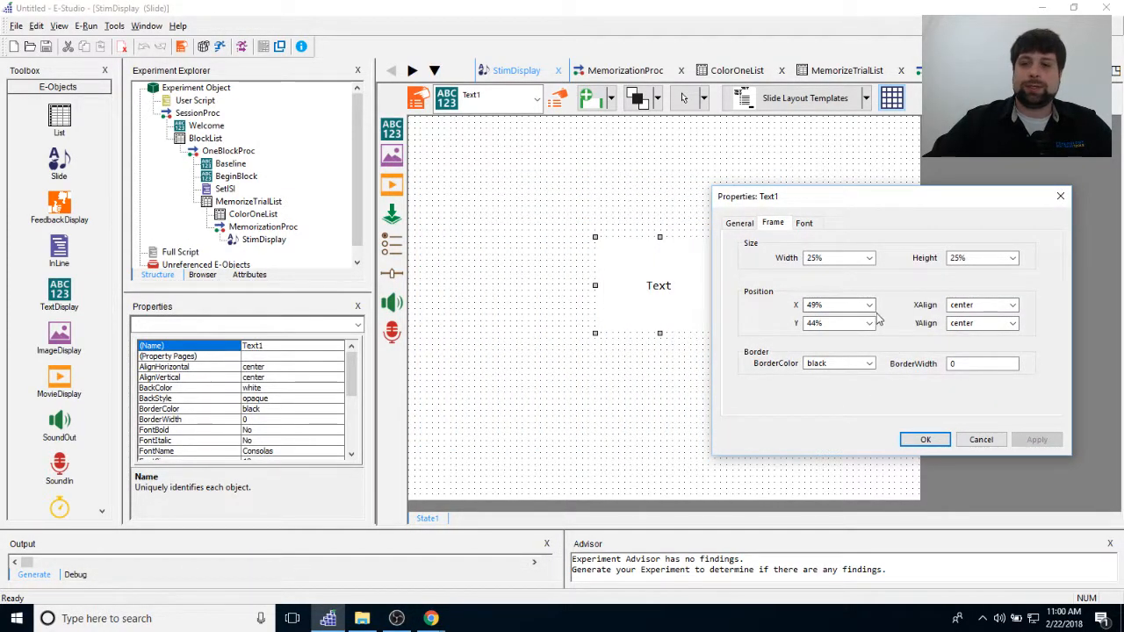
left_click(838, 309)
left_click(833, 324)
left_click(859, 303)
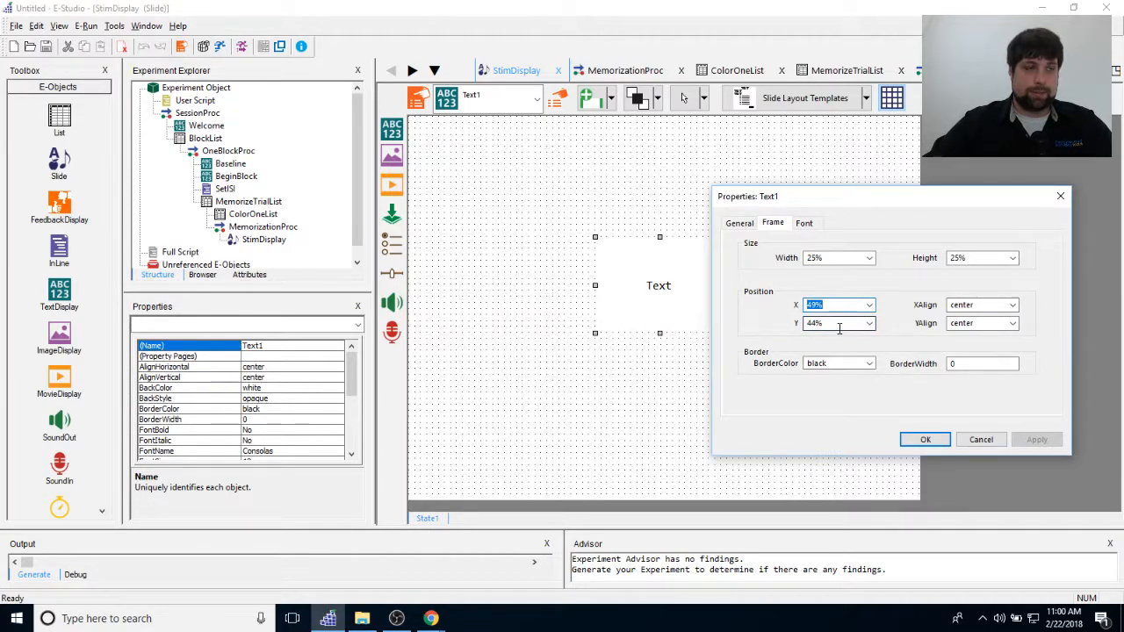
left_click(870, 305)
left_click(865, 326)
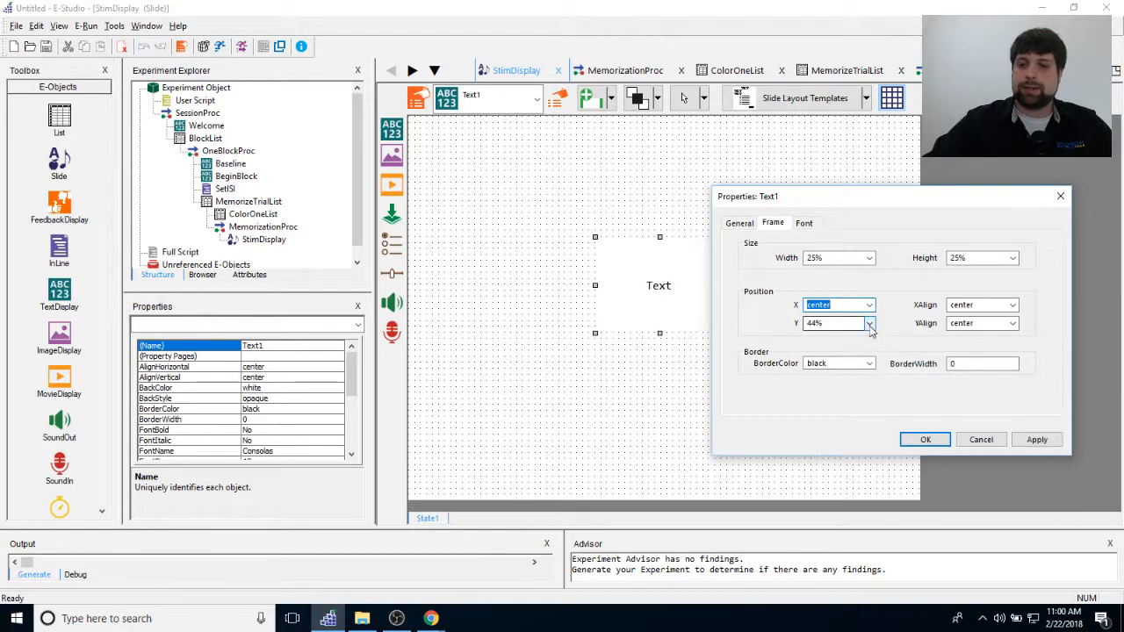
left_click(871, 325)
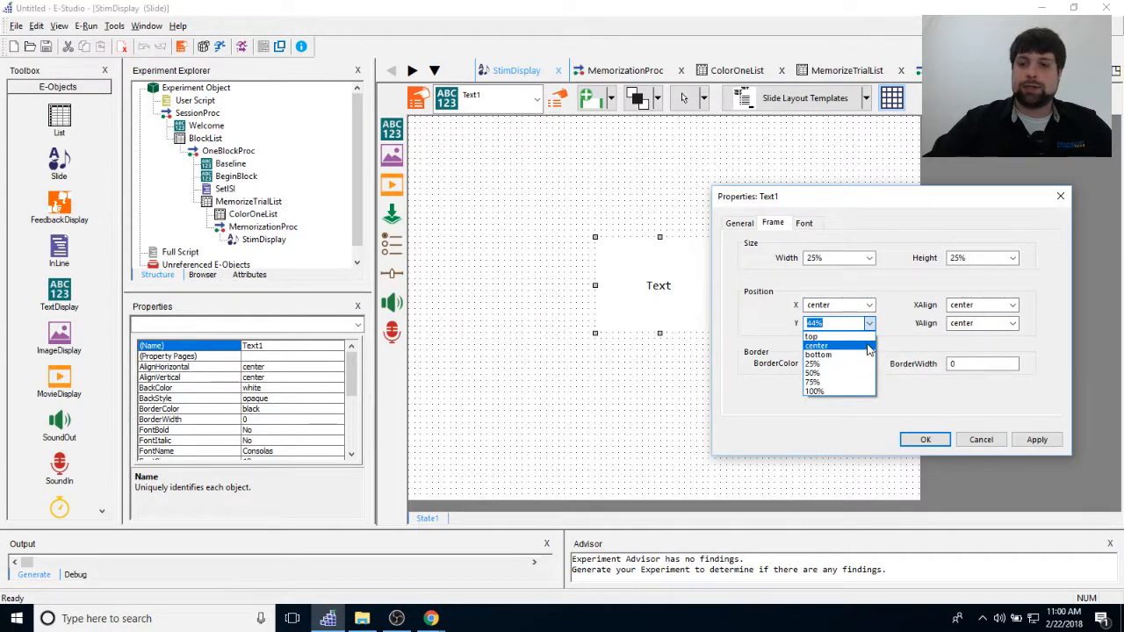
left_click(821, 344)
left_click_drag(879, 196, 926, 134)
left_click(1088, 380)
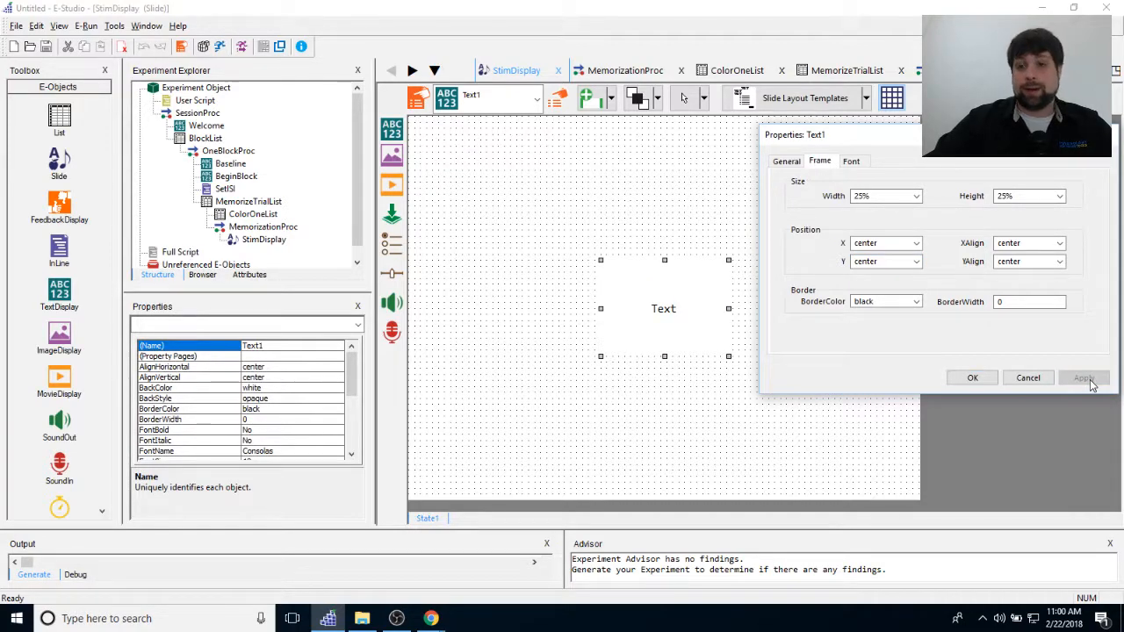
Set the text object's ForeColor to the attribute reference [StimColor] and accept the properties.
left_click_drag(961, 136, 888, 156)
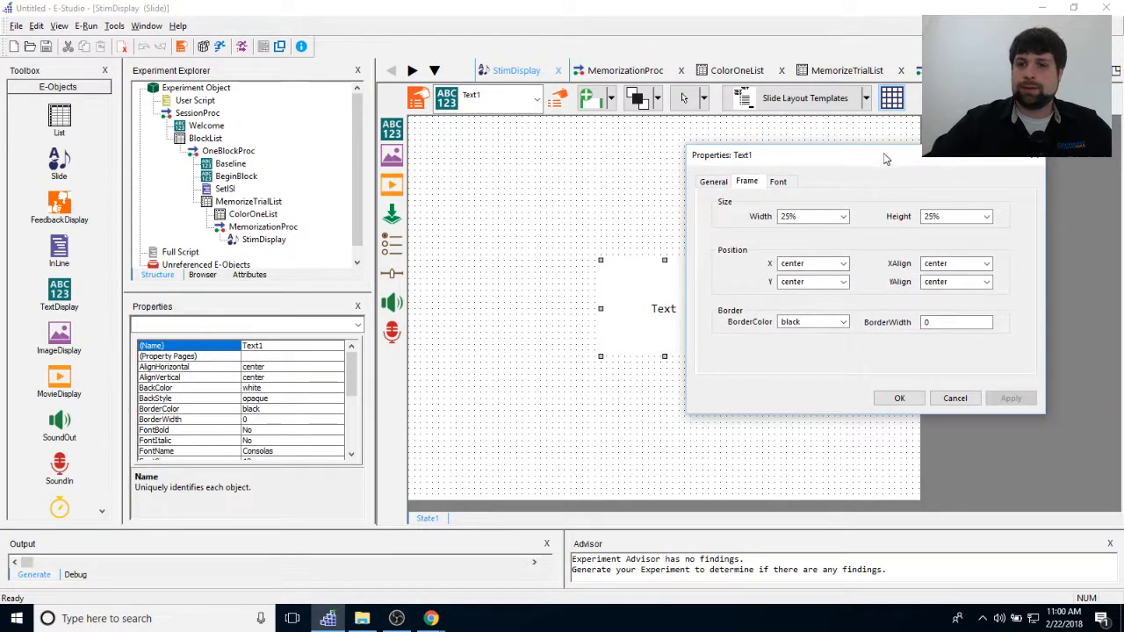
left_click(713, 182)
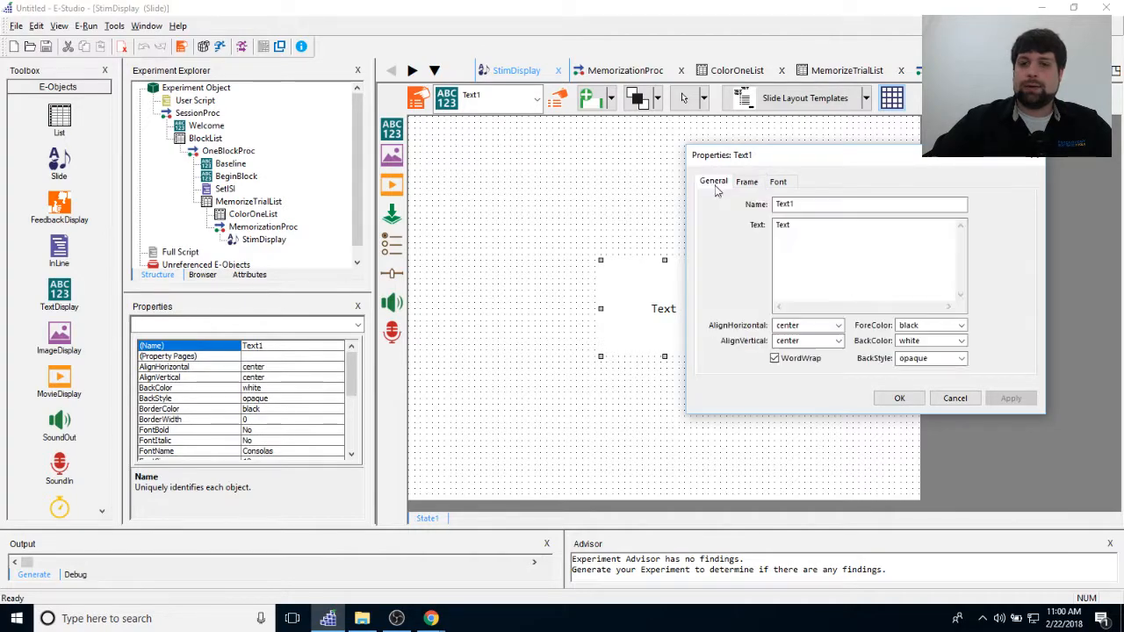
left_click_drag(876, 160, 751, 179)
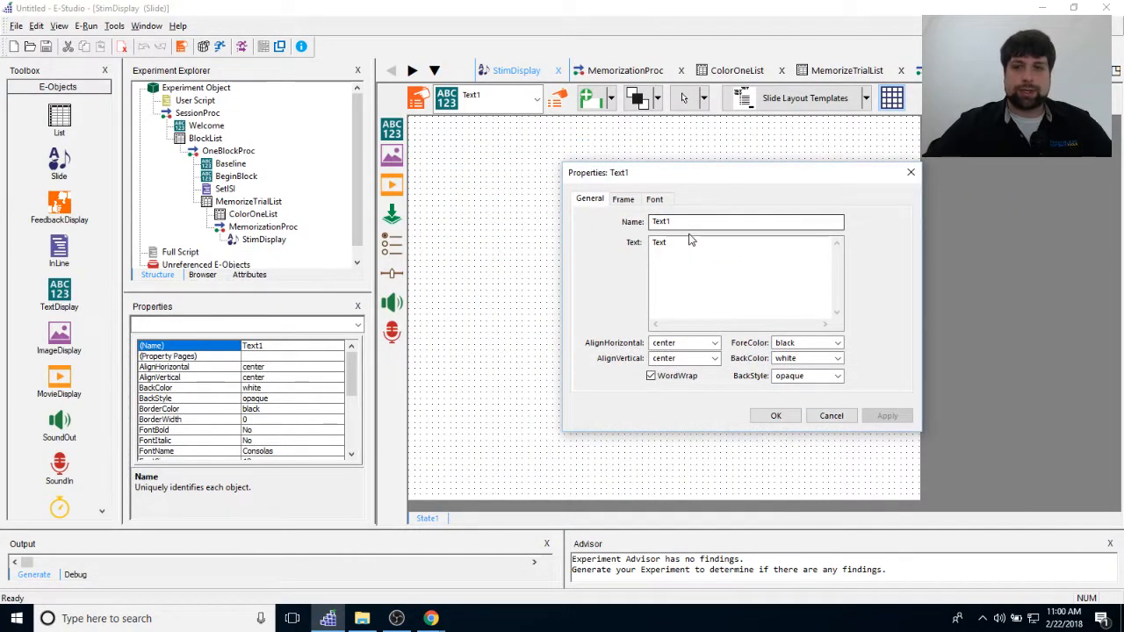
left_click_drag(697, 180, 745, 165)
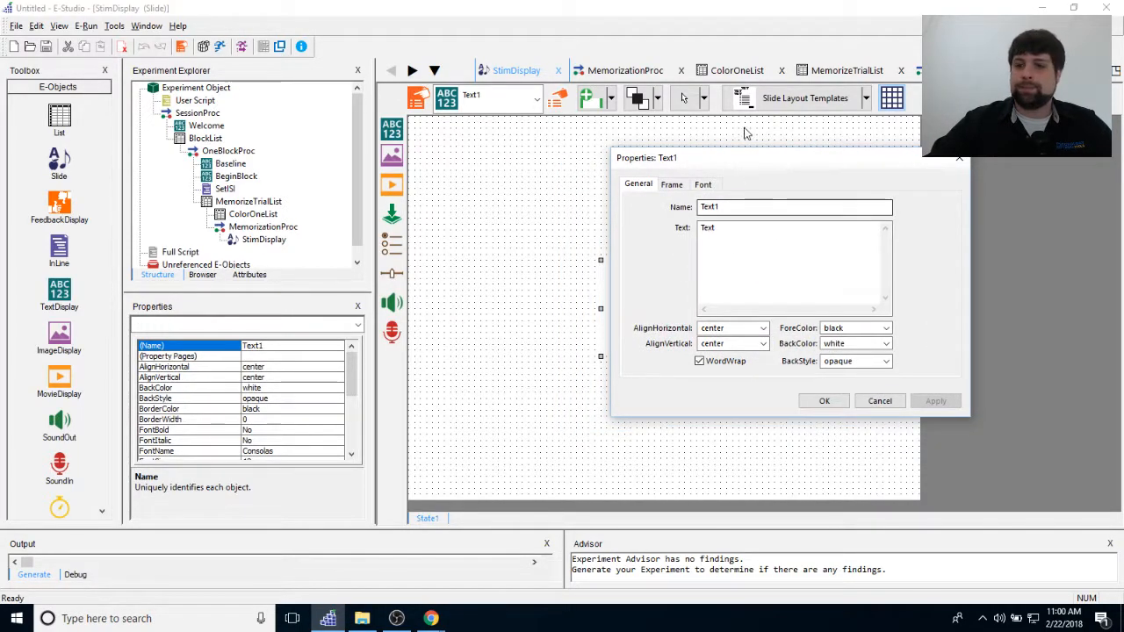
left_click_drag(733, 150, 756, 143)
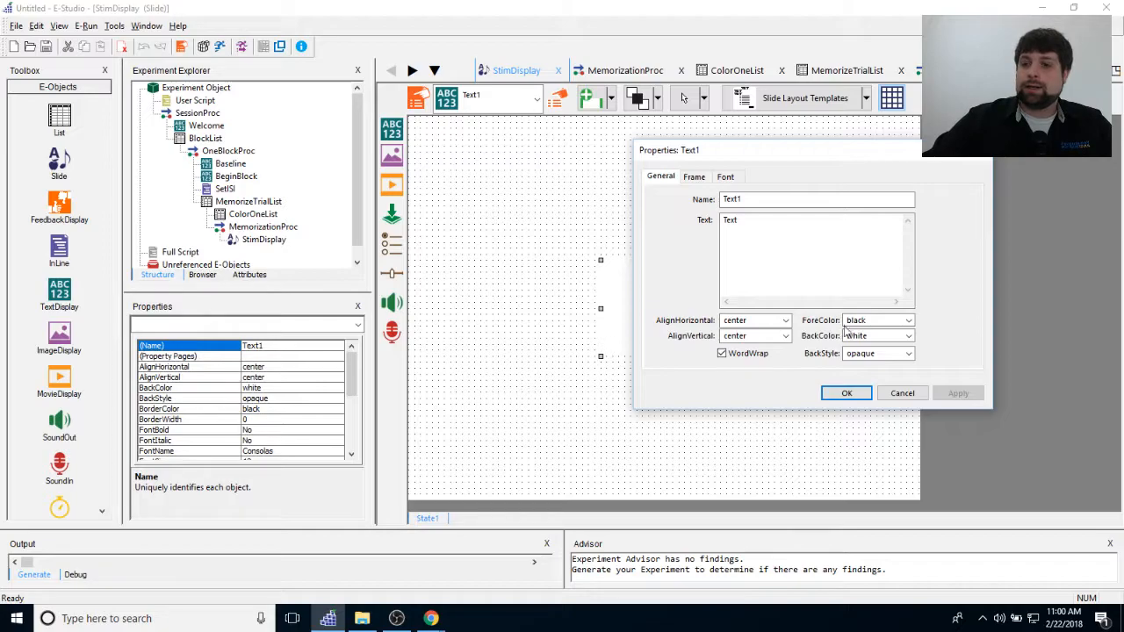
double_click(877, 320)
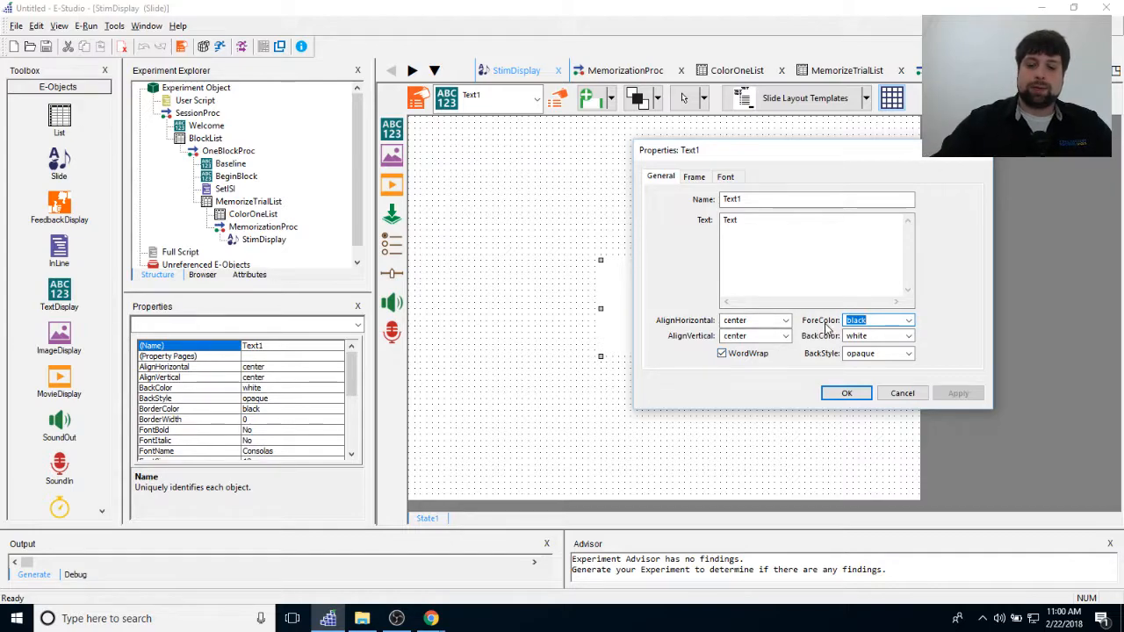
type("[St")
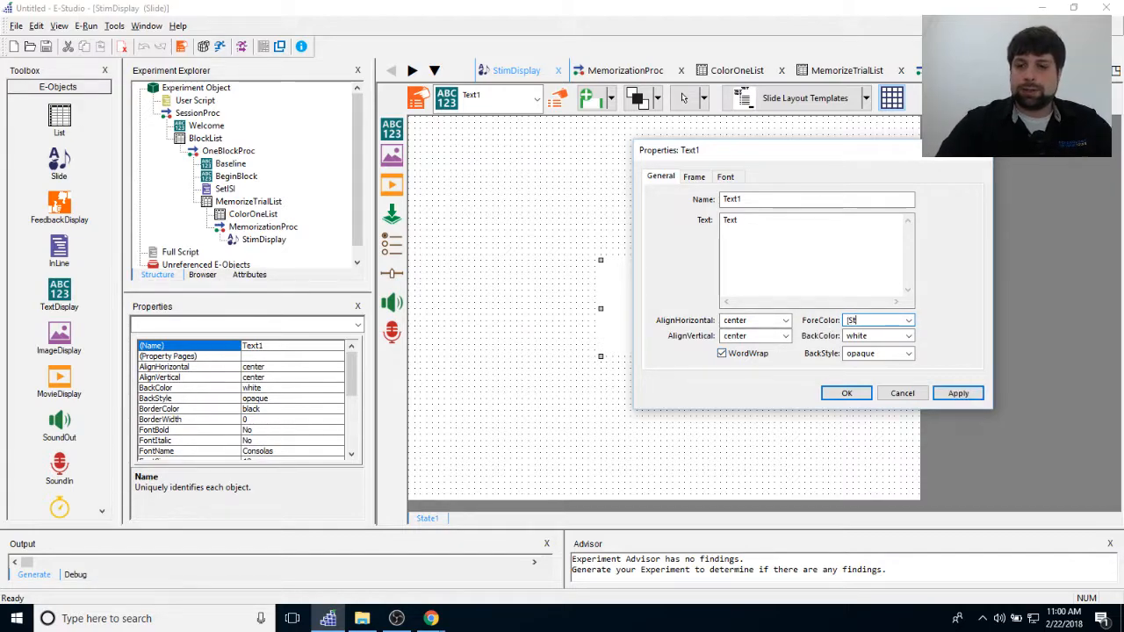
type("imS")
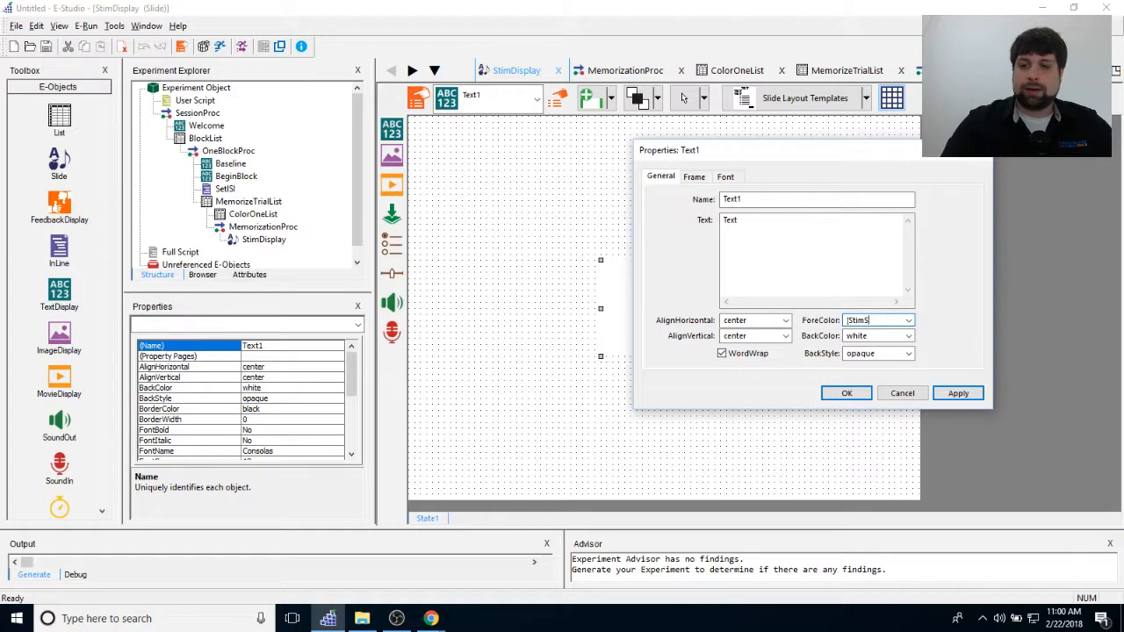
type("olor")
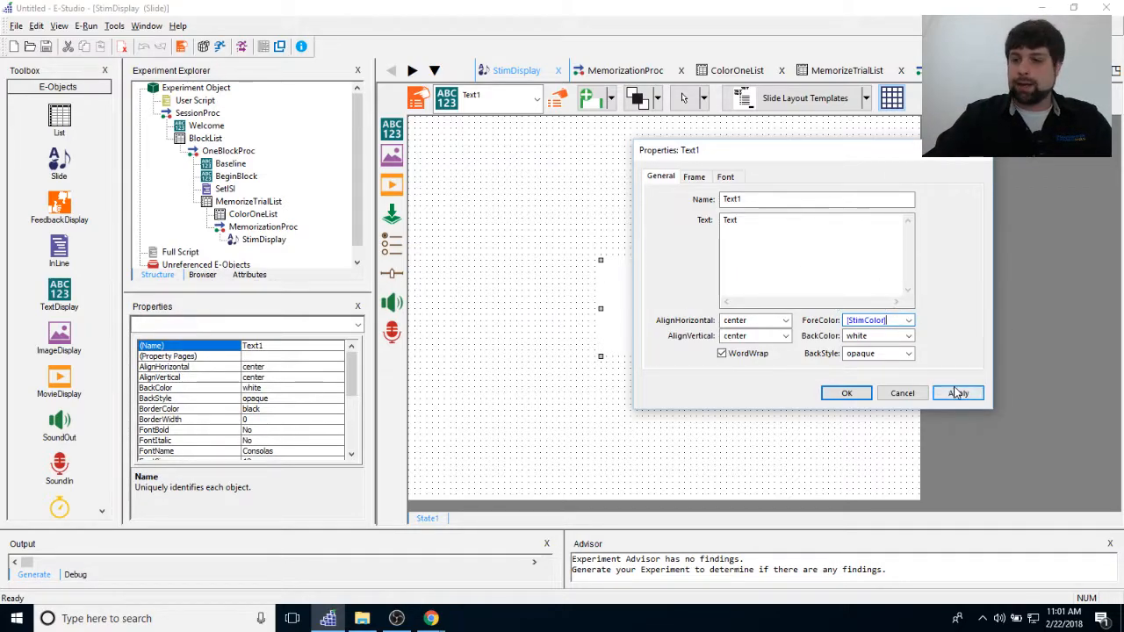
left_click(865, 394)
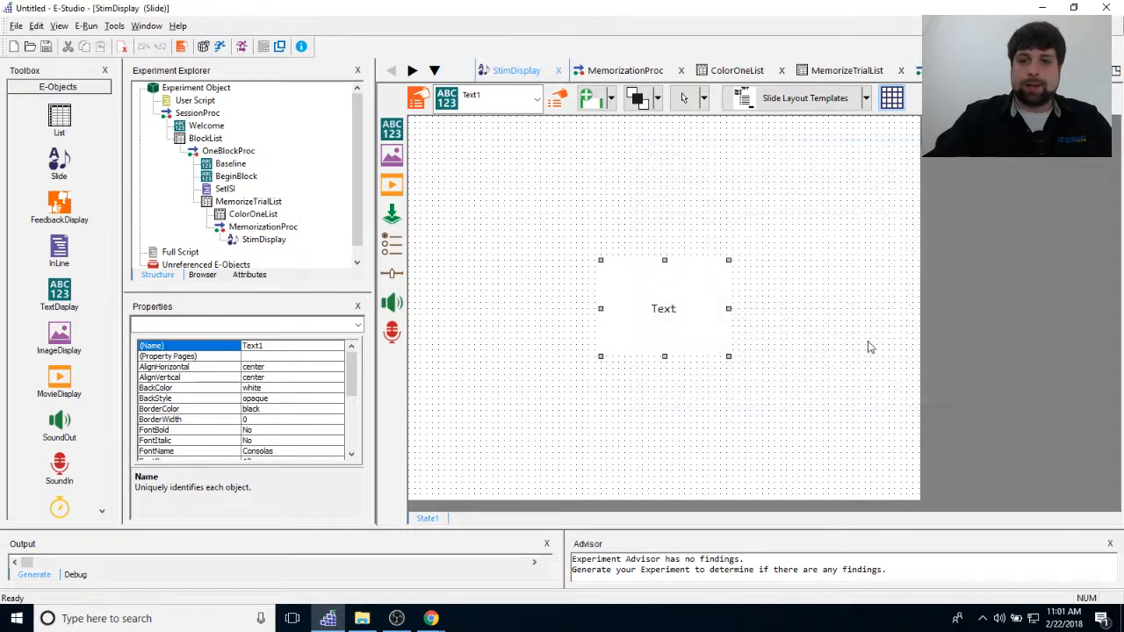
Replace the placeholder text on the slide with the attribute reference [StimLetter].
double_click(665, 308)
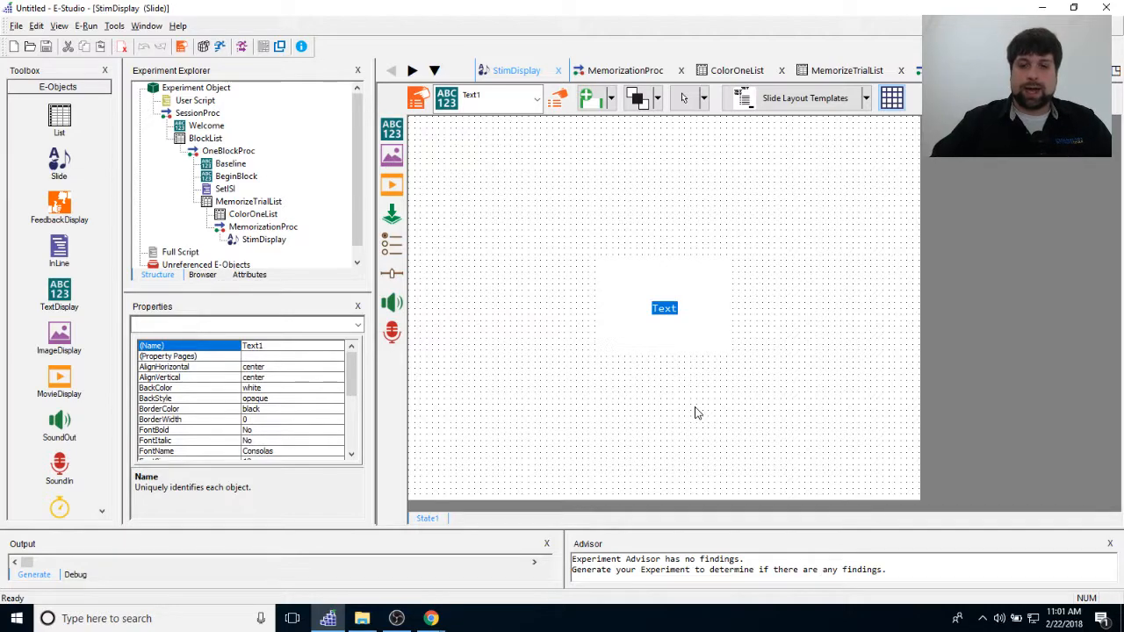
key("Delete")
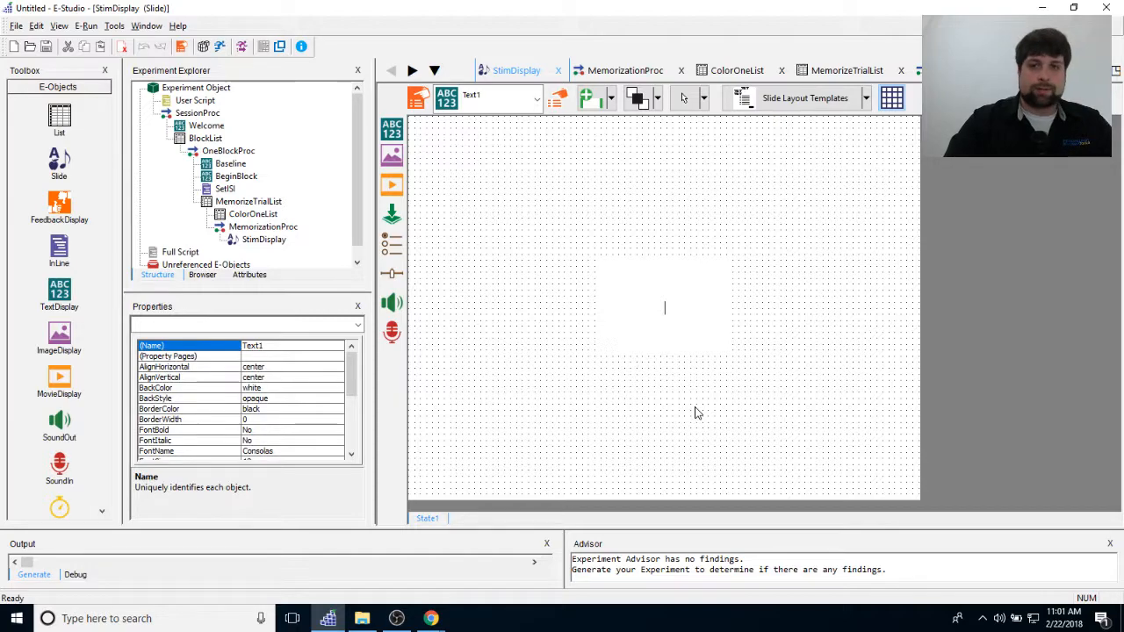
type("[")
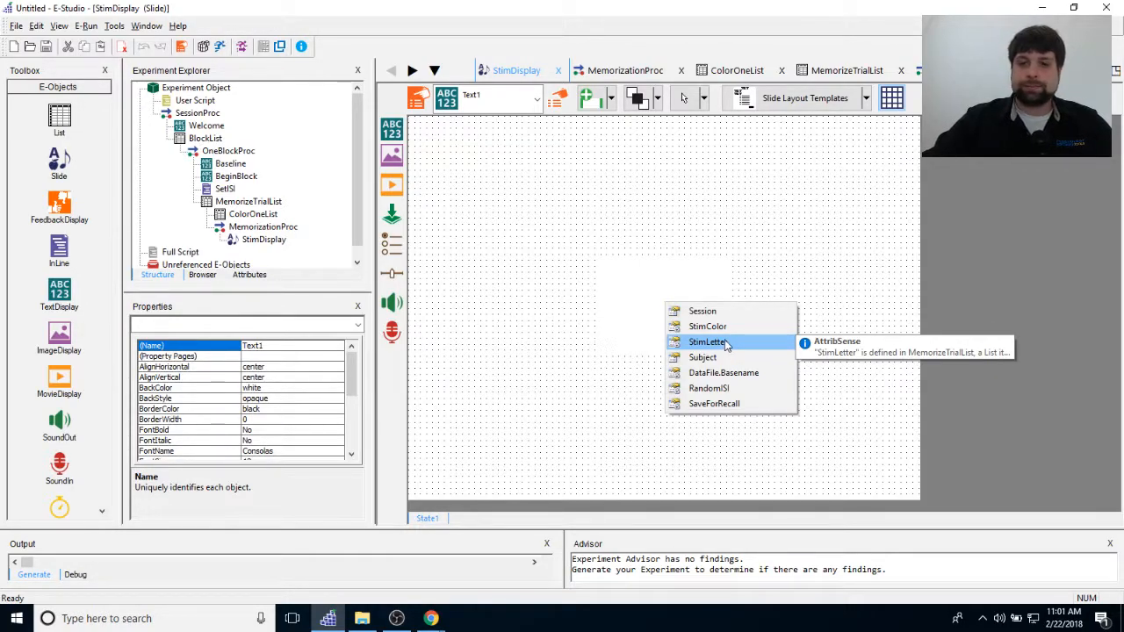
double_click(707, 341)
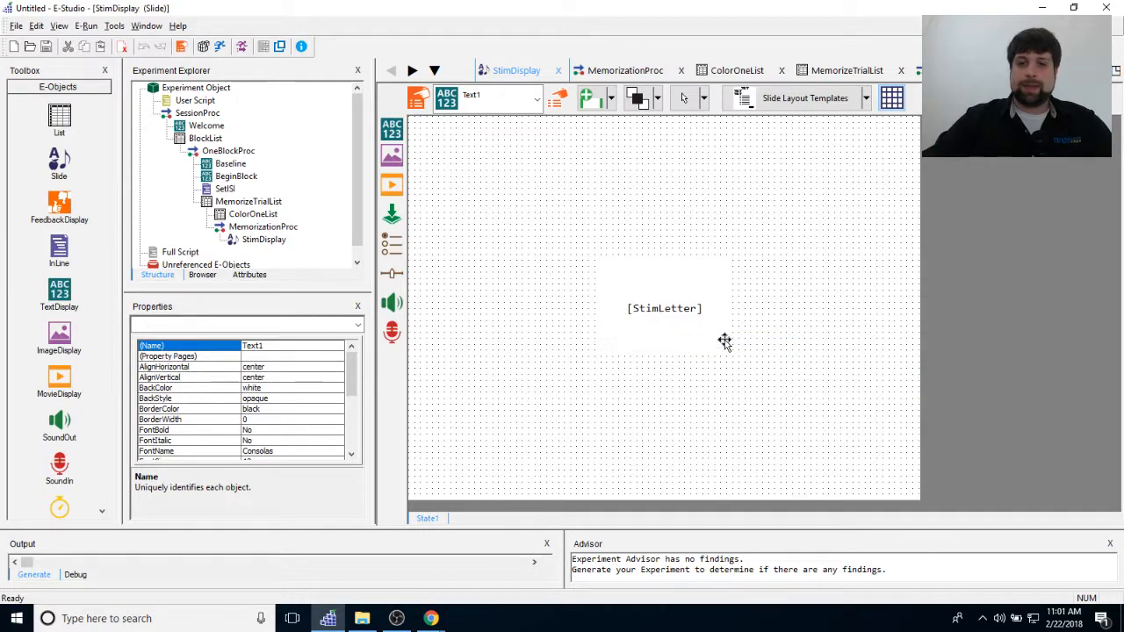
left_click(806, 419)
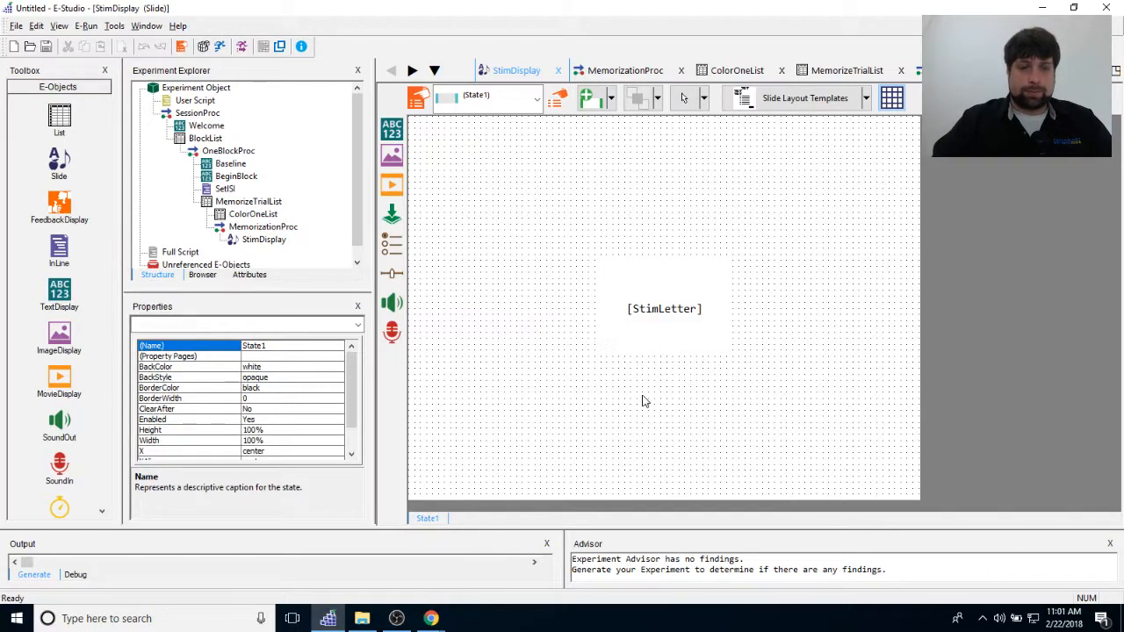
Set the StimDisplay slide's duration to 2000 and its data logging to Standard, and accept the properties.
left_click(420, 101)
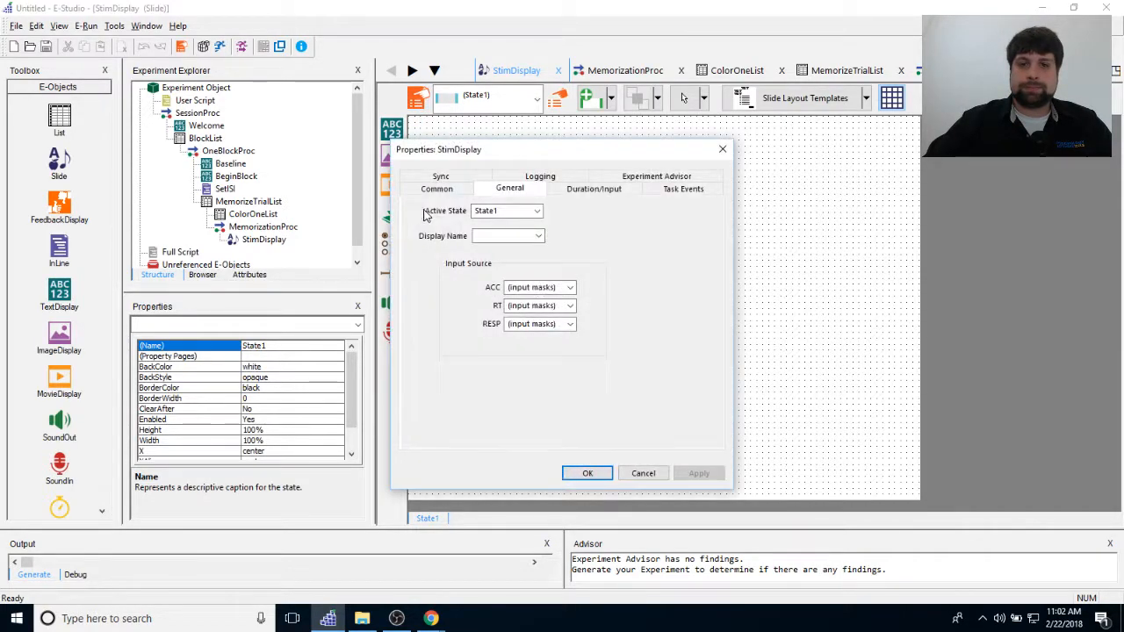
left_click_drag(494, 150, 565, 138)
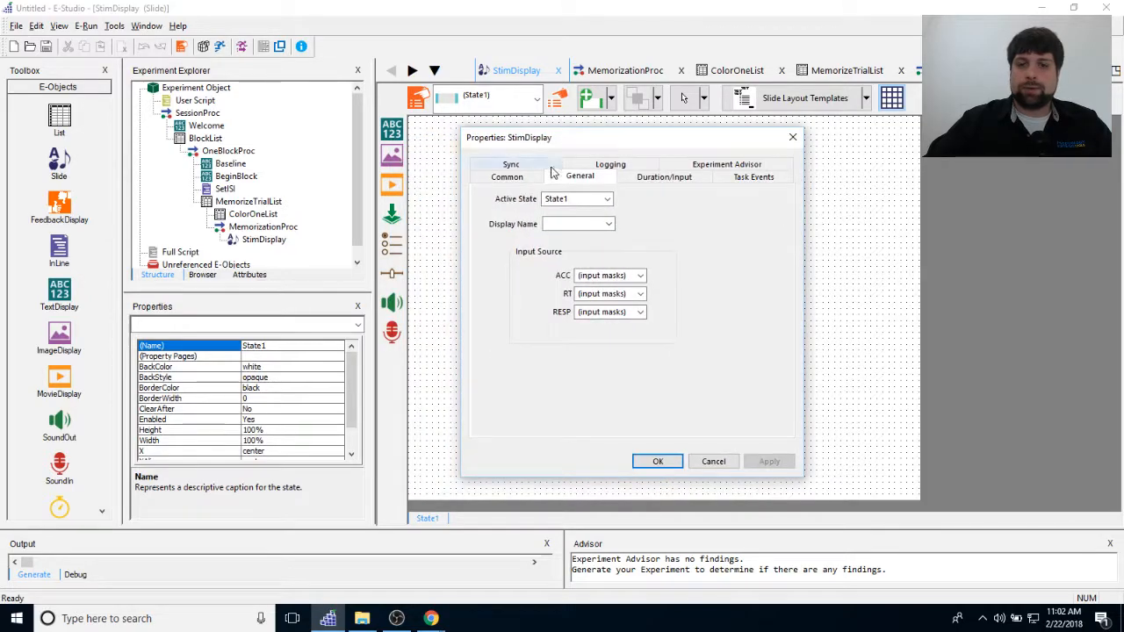
left_click(680, 177)
double_click(562, 207)
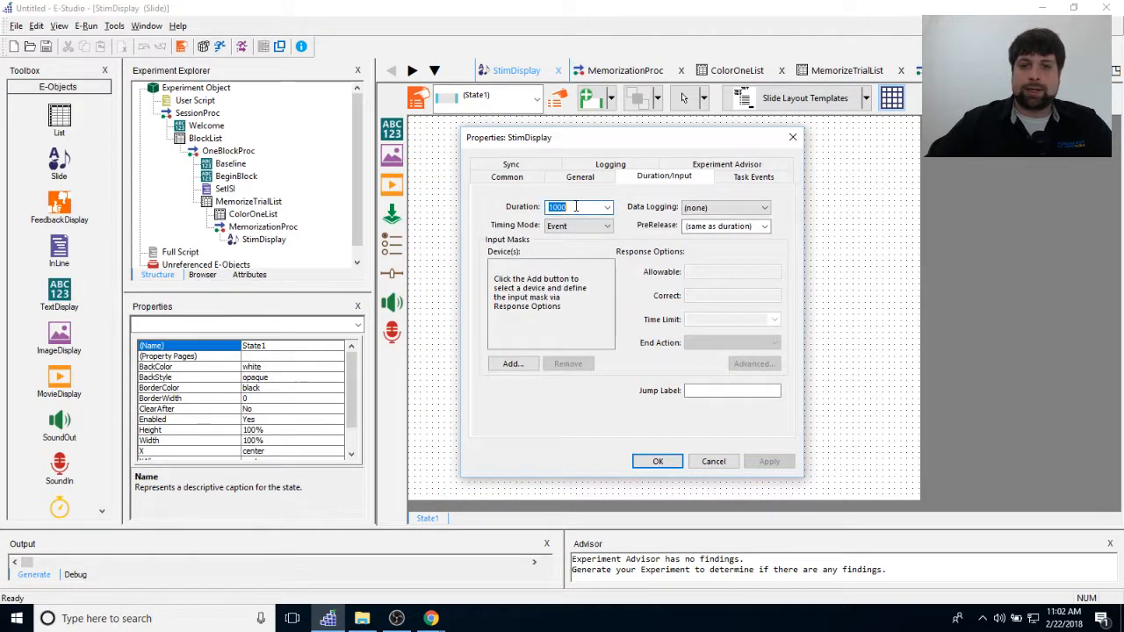
type("200")
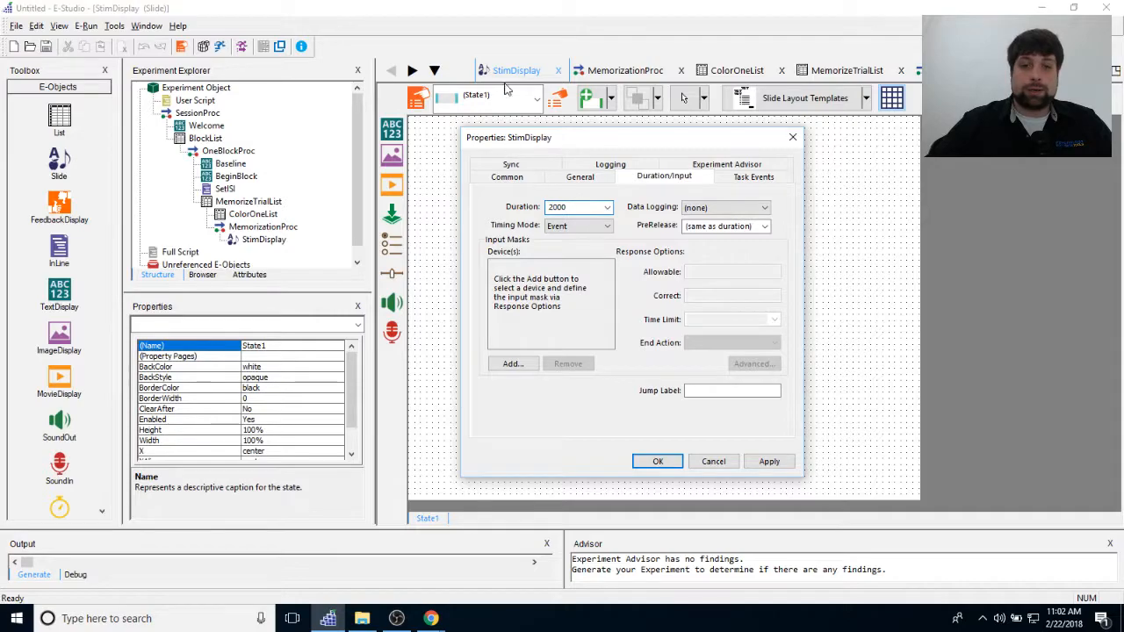
left_click(700, 208)
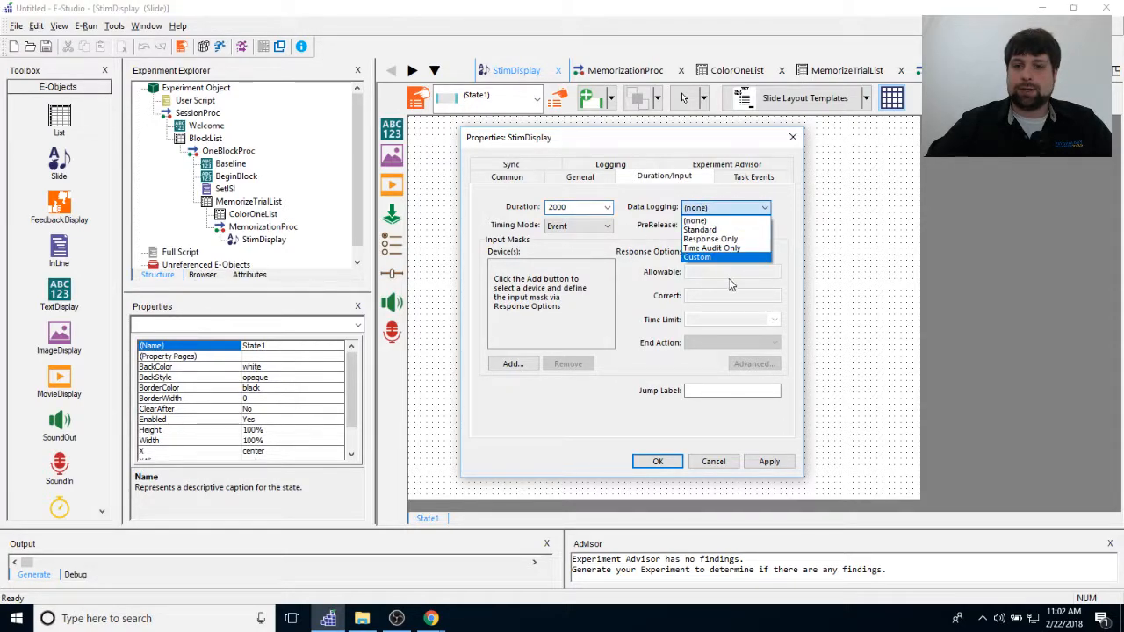
left_click(707, 231)
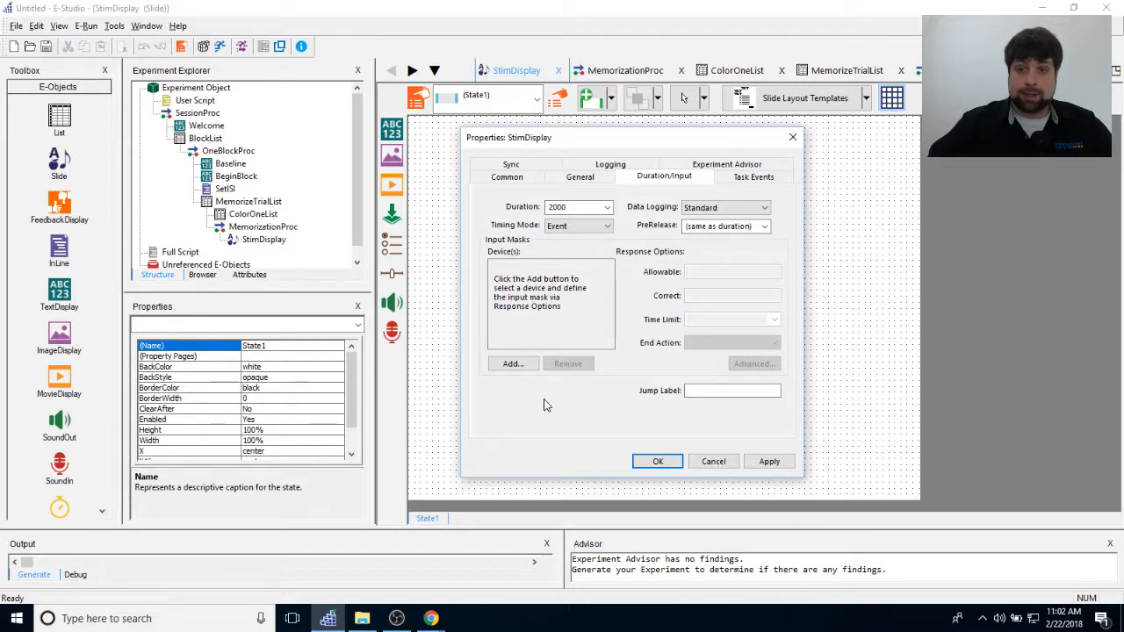
left_click(768, 462)
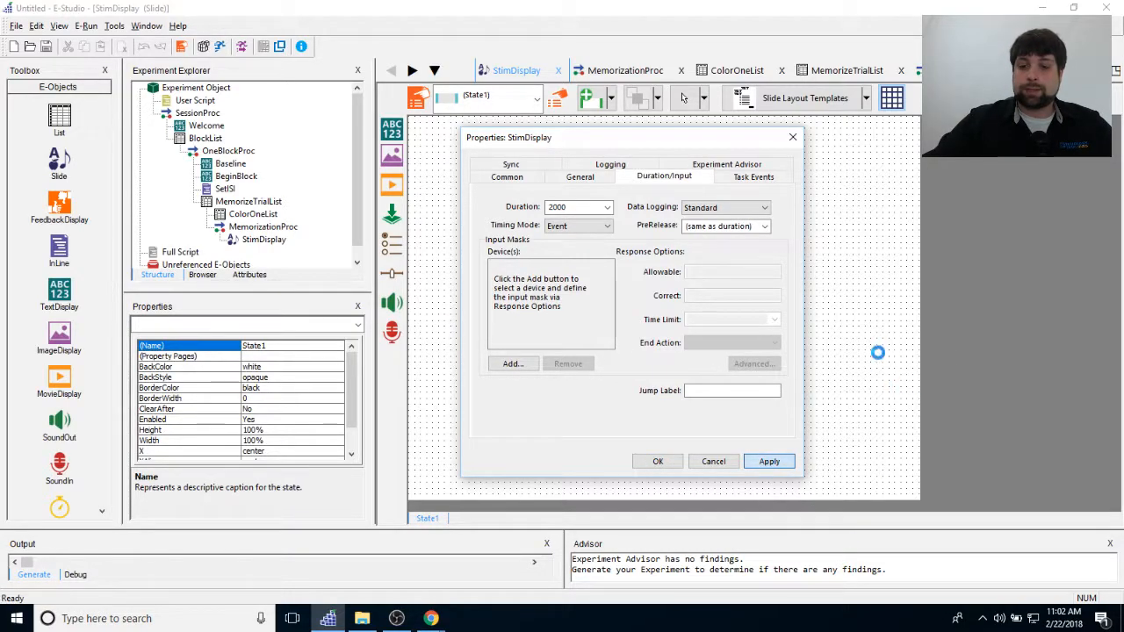
left_click(658, 463)
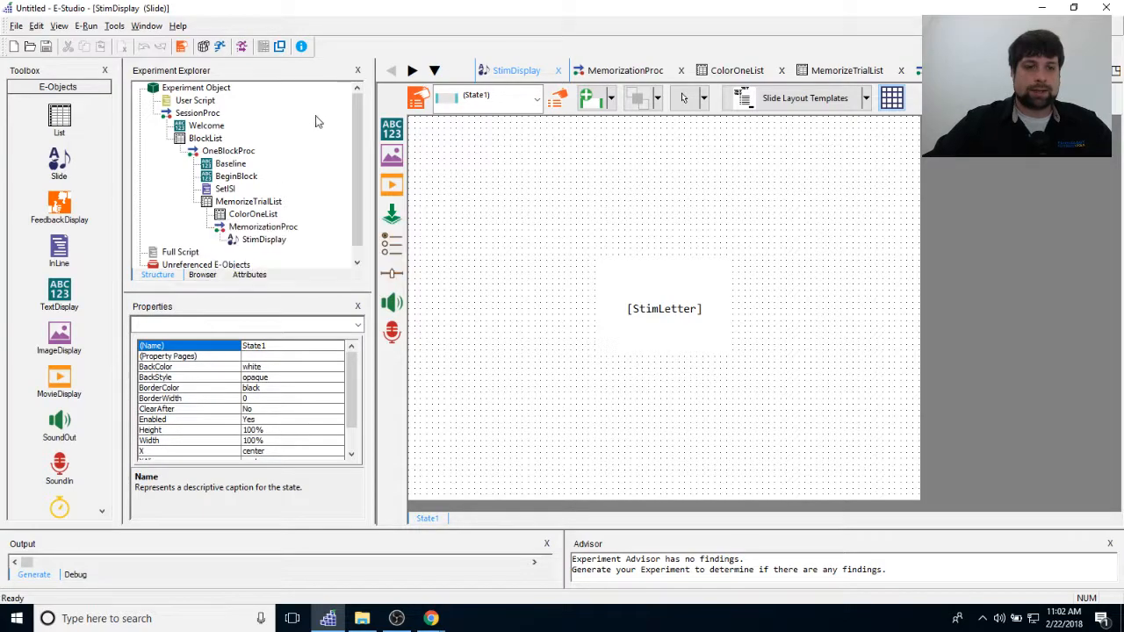
Open MemorizeTrialList, then select StimDisplay in the experiment structure and review its property summary.
left_click_drag(354, 112, 355, 133)
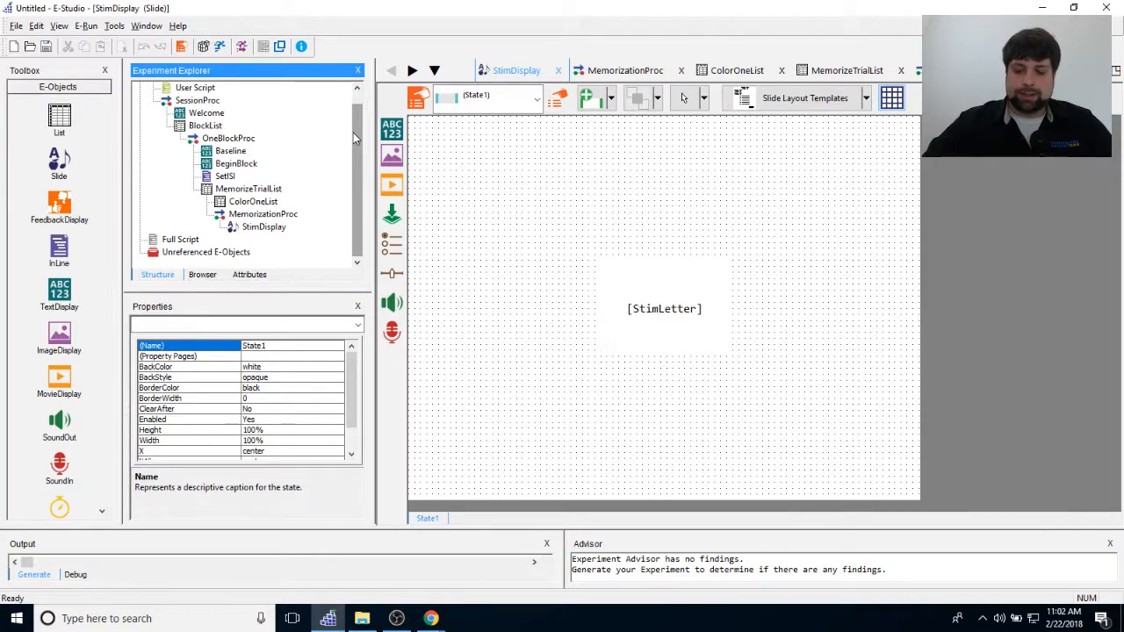
double_click(248, 189)
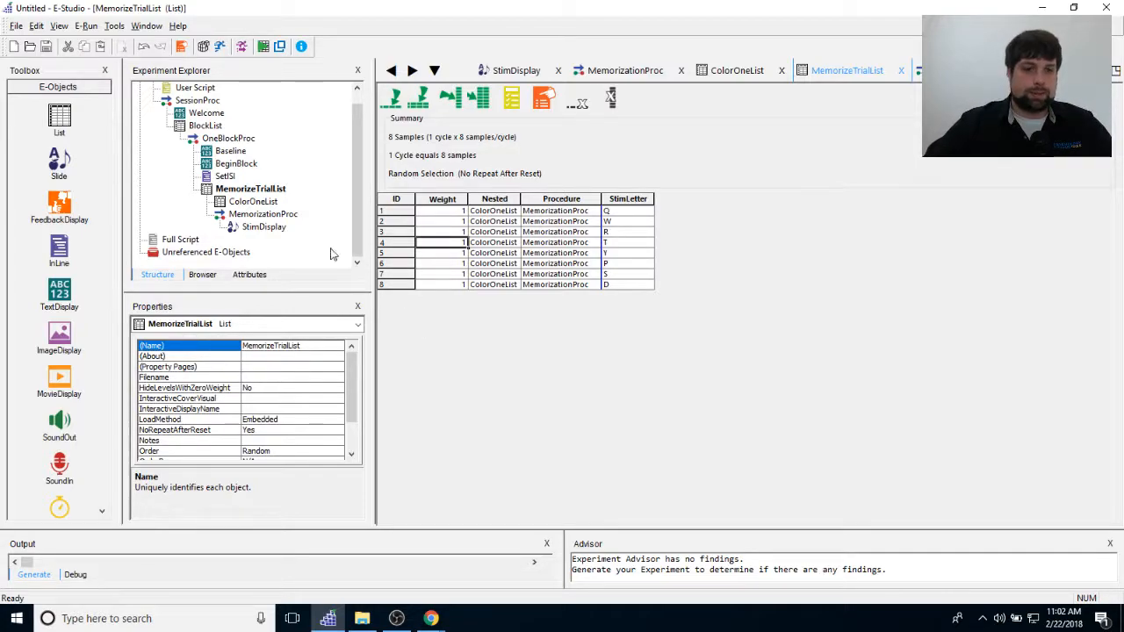
left_click(279, 230)
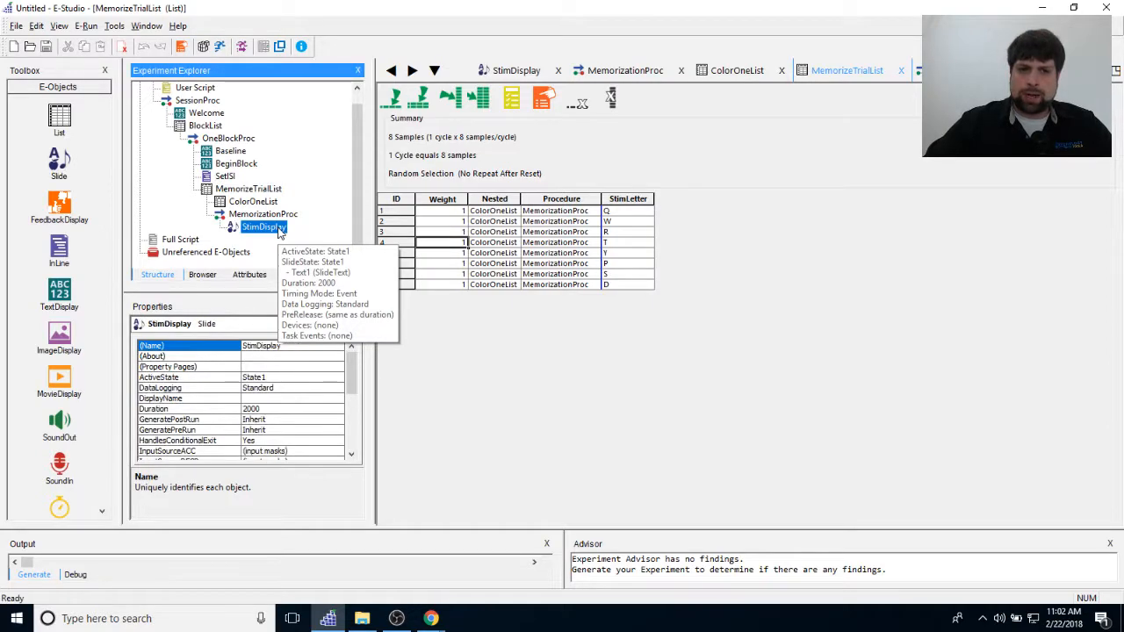
left_click(279, 230)
key("Escape")
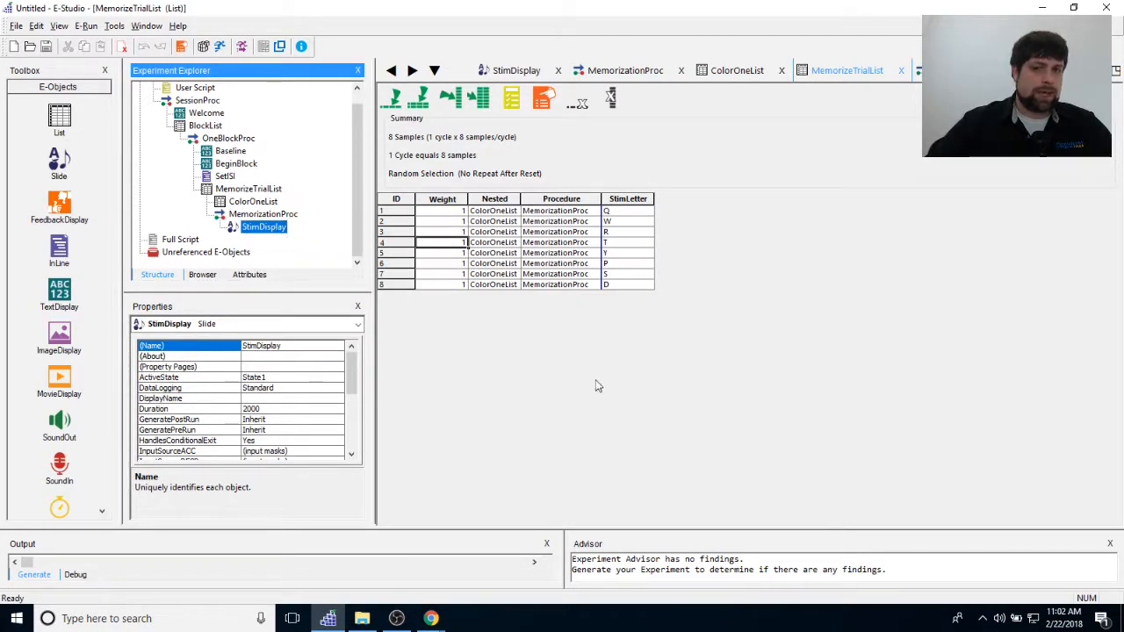
mouse_move(269, 228)
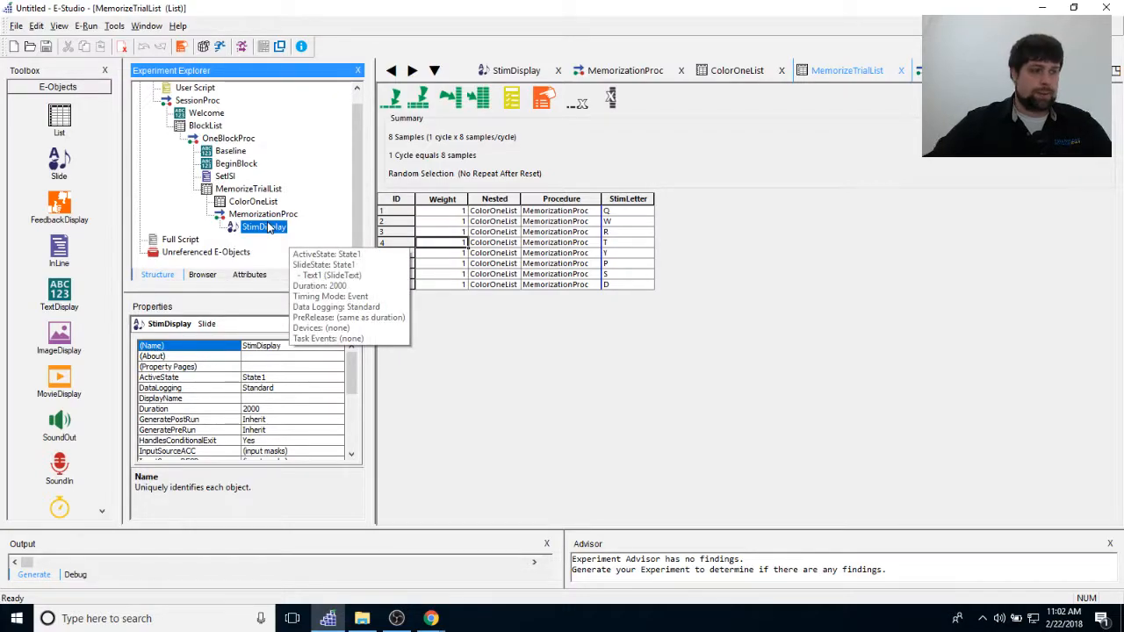
Review the StimDisplay slide and check the SaveForRecall values of both color rows in ColorOneList.
double_click(269, 229)
left_click(678, 269)
left_click(788, 282)
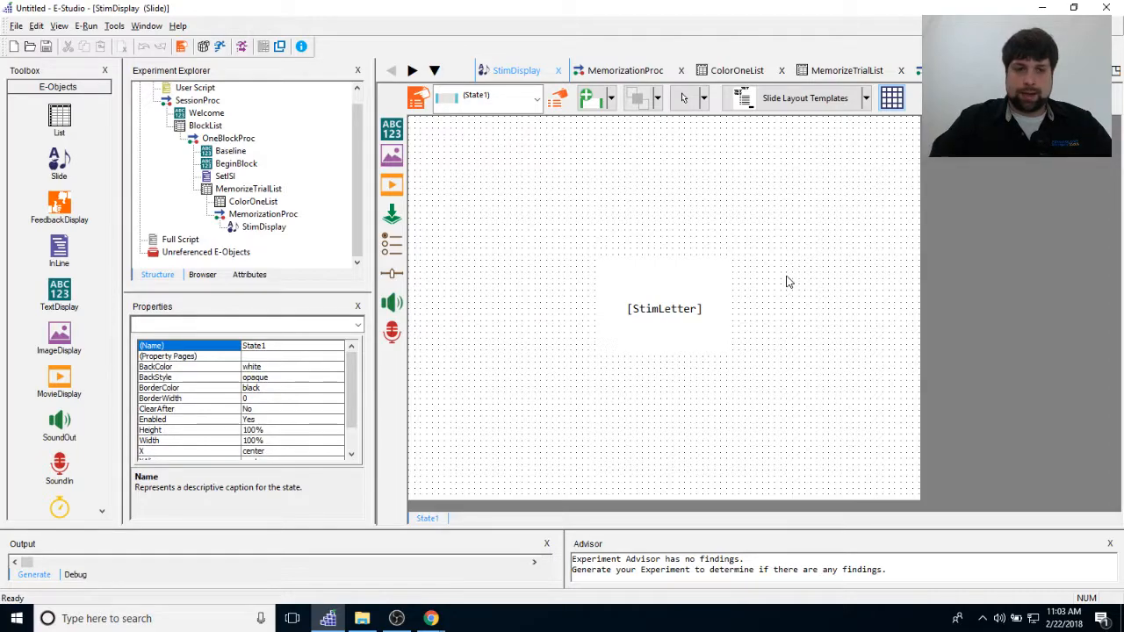
left_click(261, 202)
double_click(261, 202)
left_click(660, 212)
left_click(674, 212)
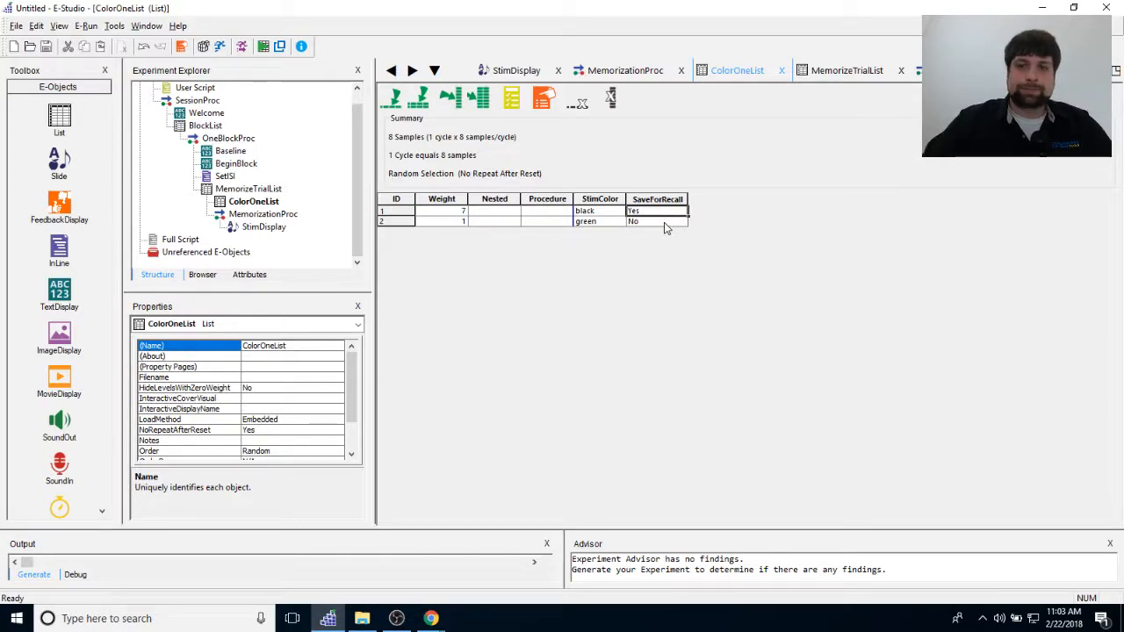
left_click(665, 224)
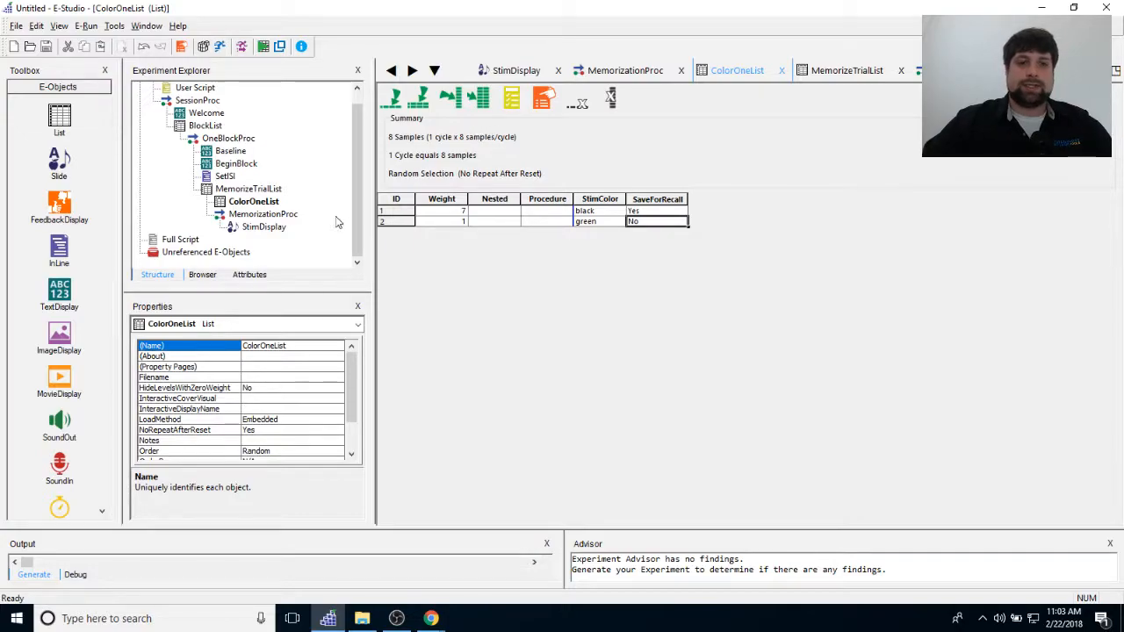
double_click(266, 226)
Add an InLine object after StimDisplay in MemorizationProc and rename it MarkAsSampled.
left_click(272, 213)
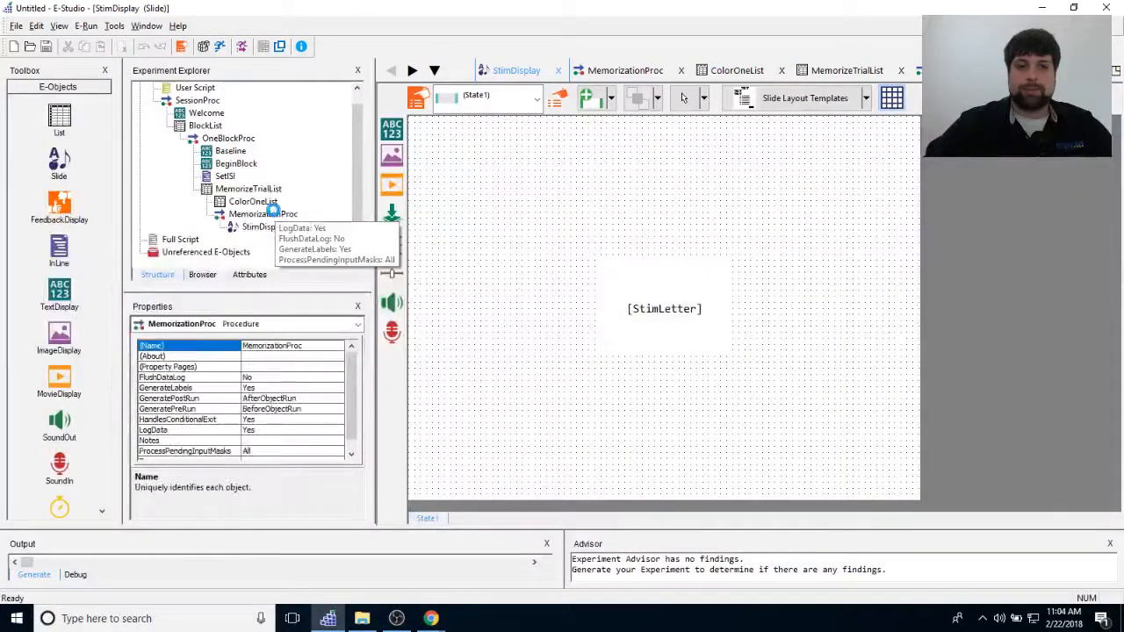
double_click(273, 213)
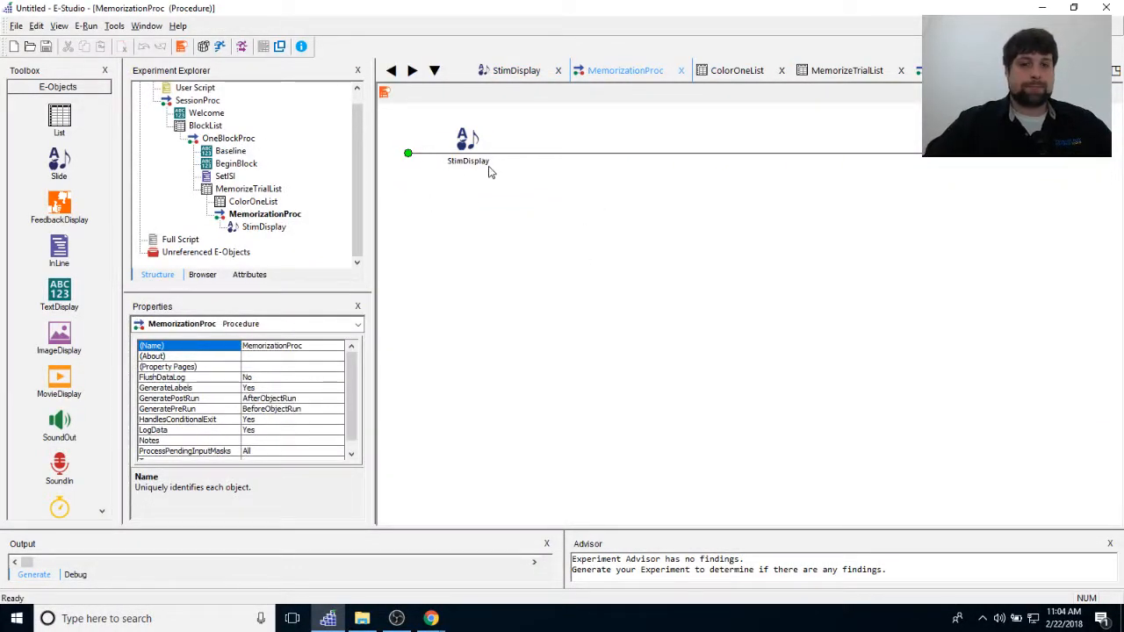
left_click_drag(59, 249, 673, 384)
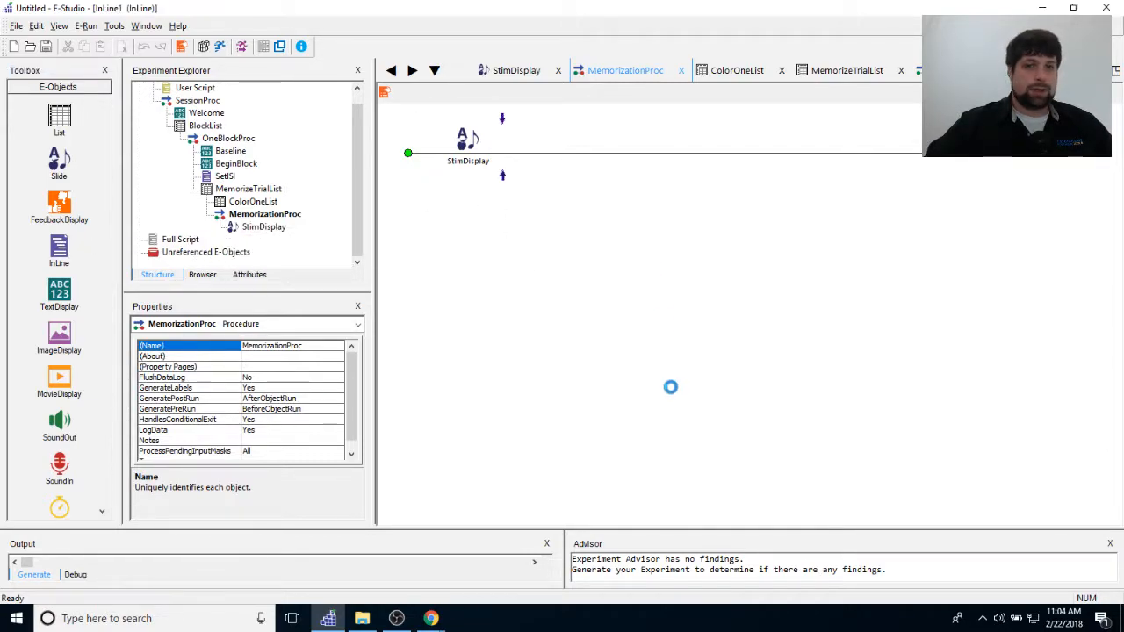
left_click(538, 142)
right_click(542, 145)
left_click(605, 202)
type("MarkA")
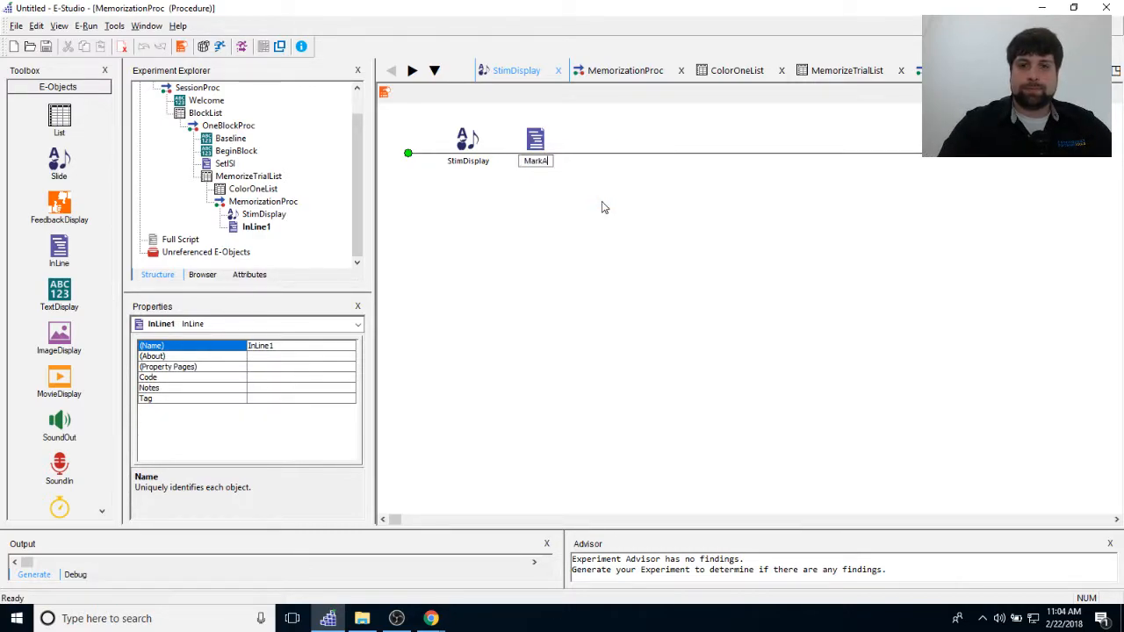
type("sSampled")
key("Return")
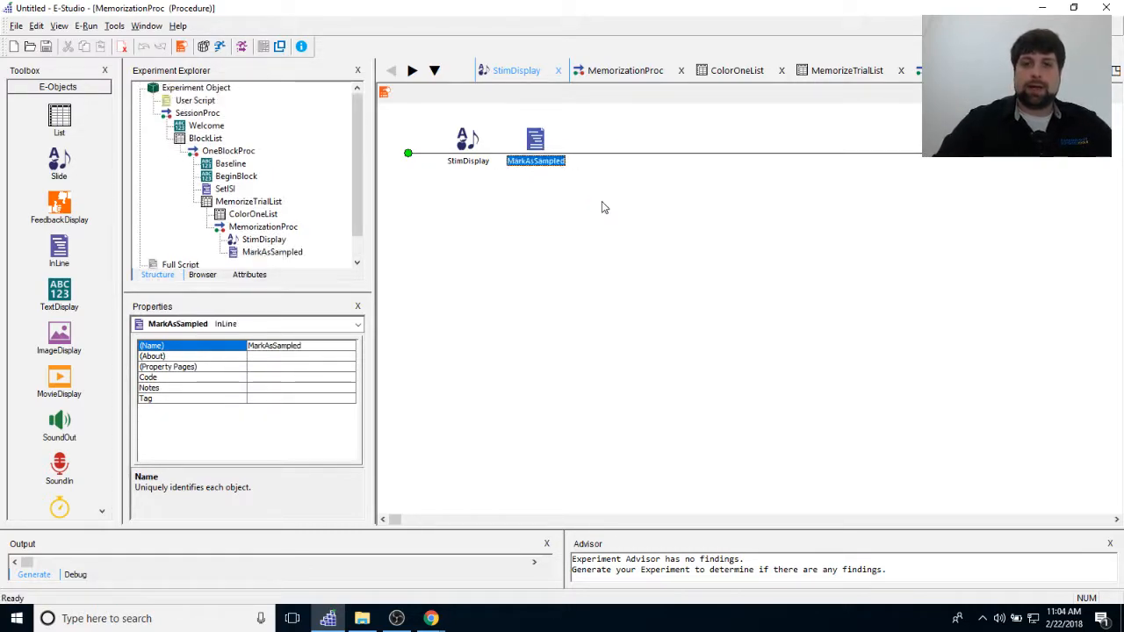
In the MarkAsSampled script, begin an If condition that reads the SaveForRecall attribute with c.GetAttrib.
double_click(536, 143)
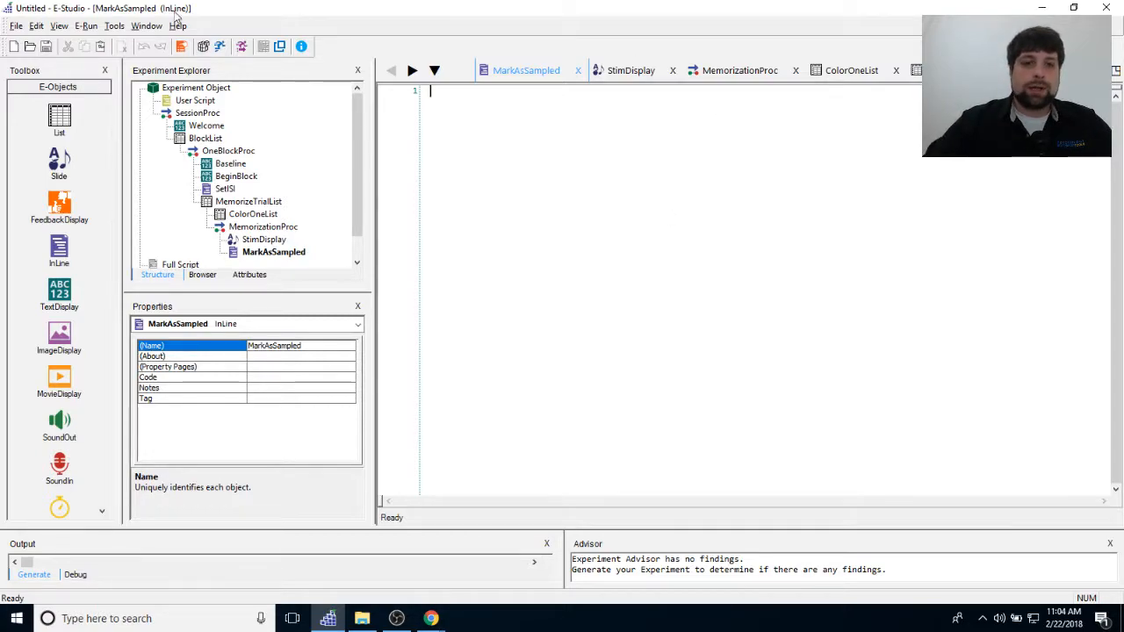
double_click(250, 214)
left_click(649, 213)
double_click(268, 252)
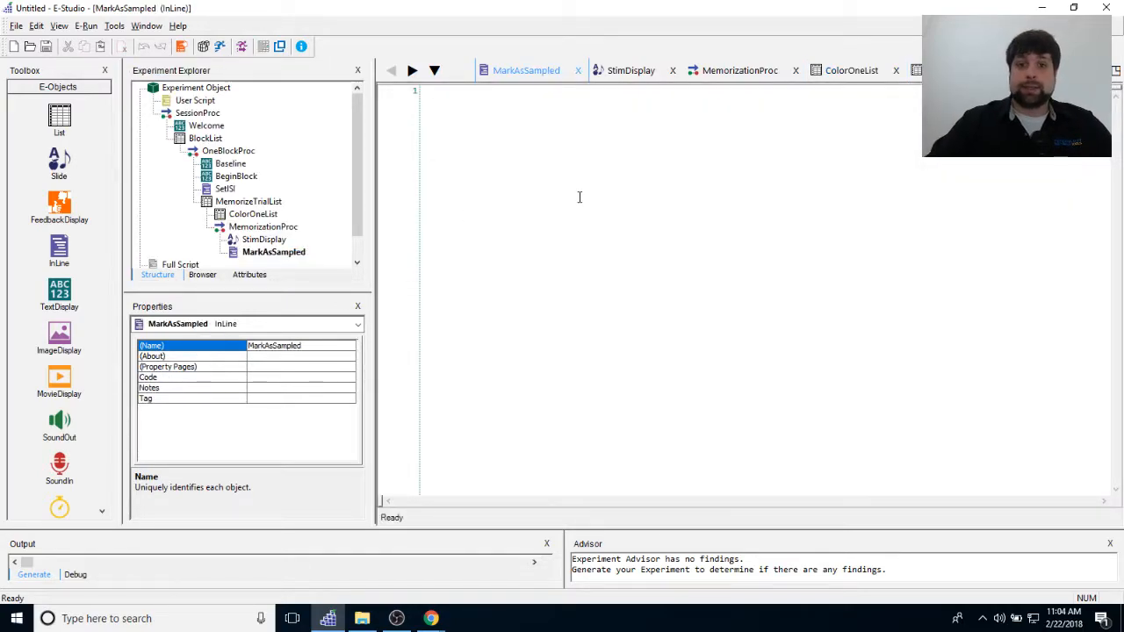
type("If c.GetAttrib")
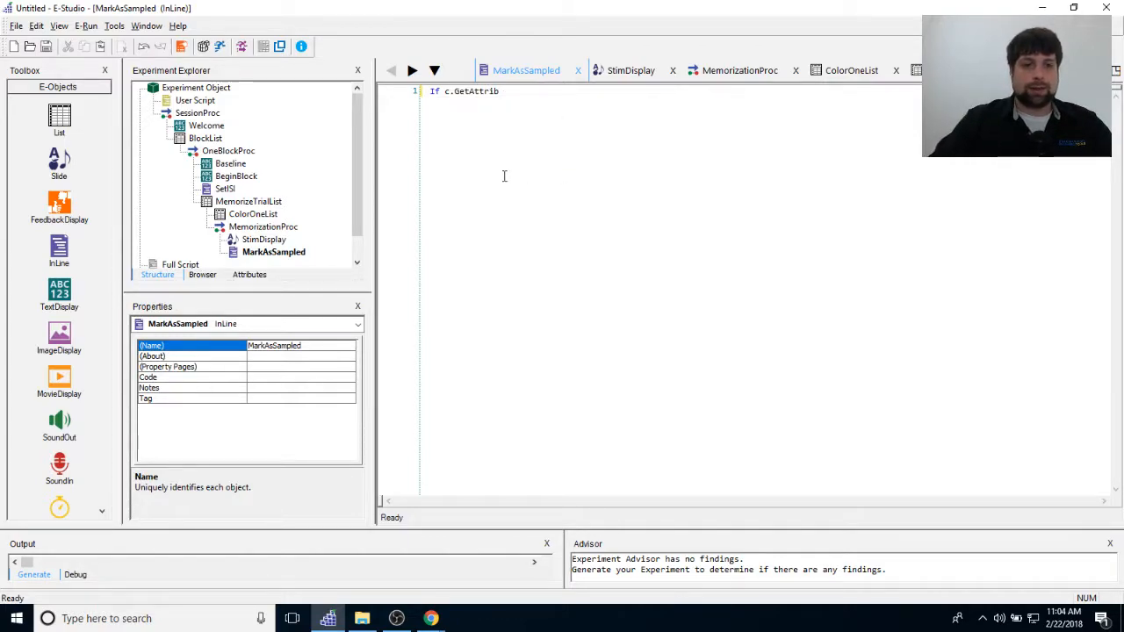
mouse_move(218, 180)
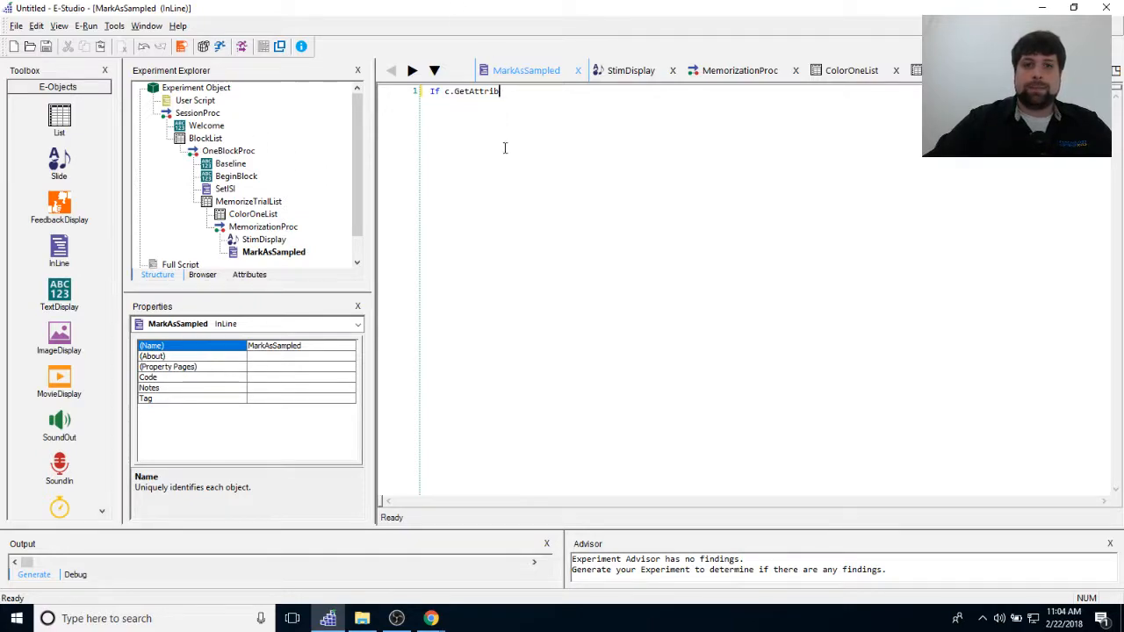
double_click(448, 92)
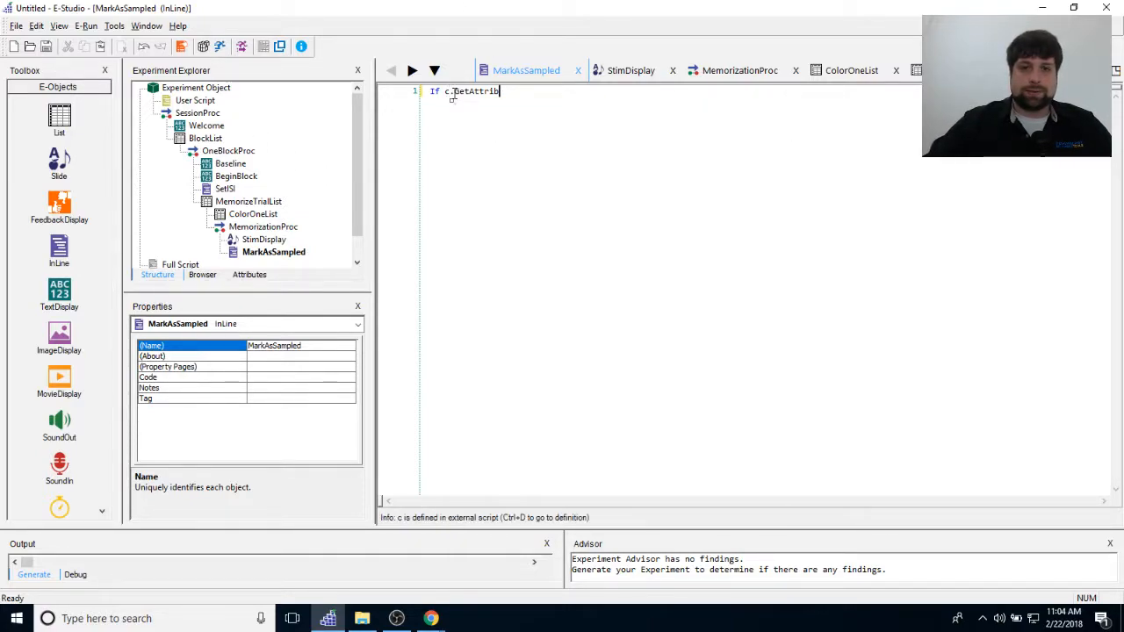
left_click(459, 132)
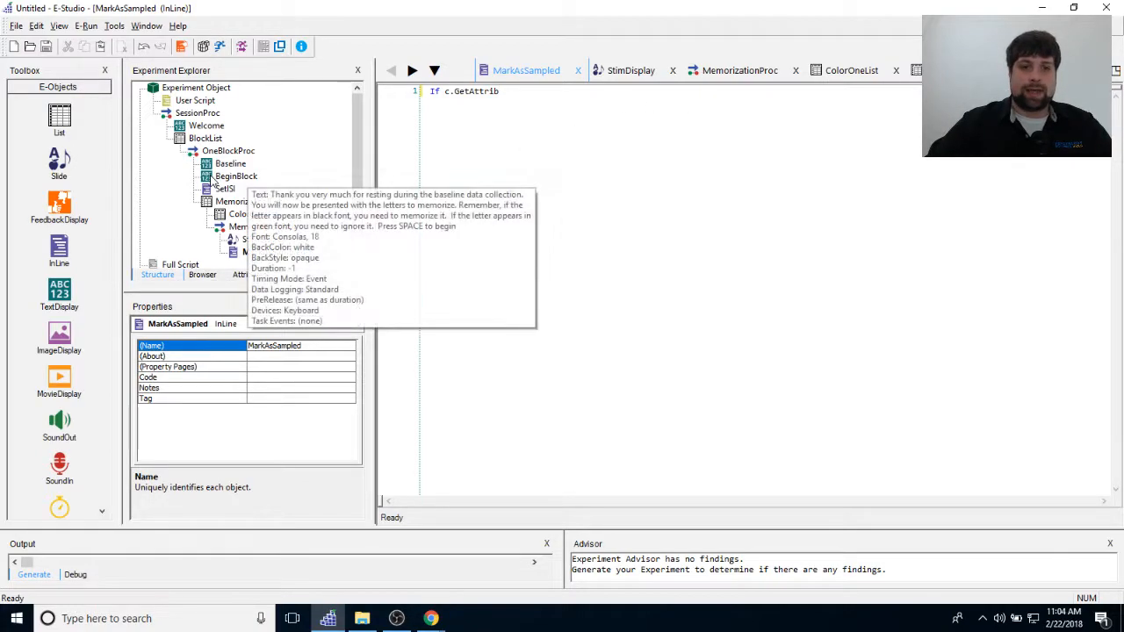
type("(")
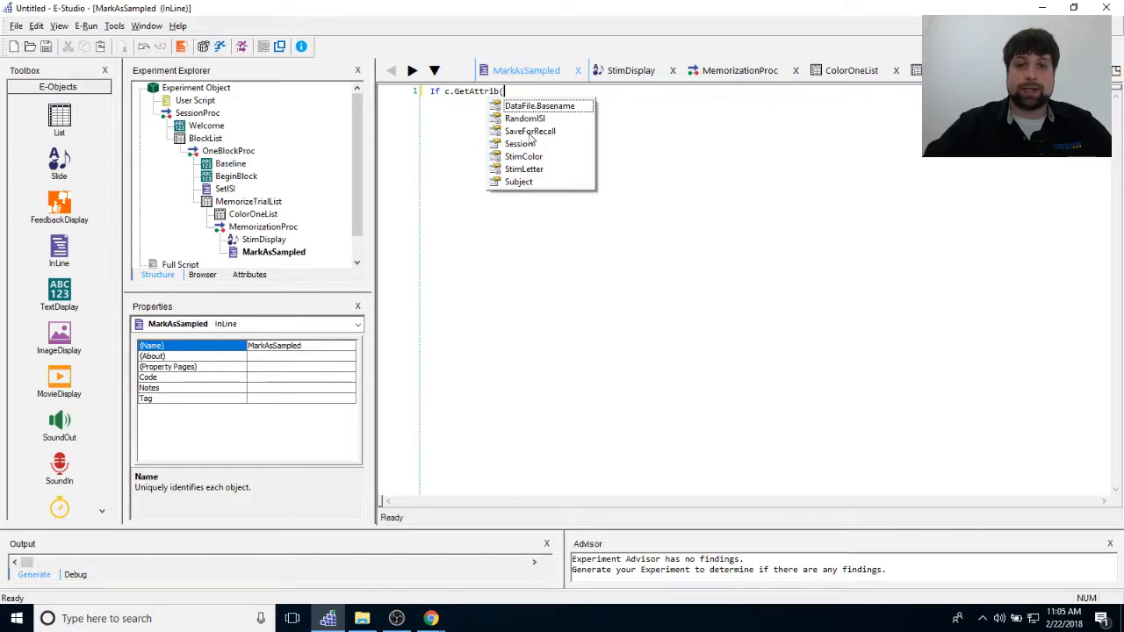
left_click(529, 134)
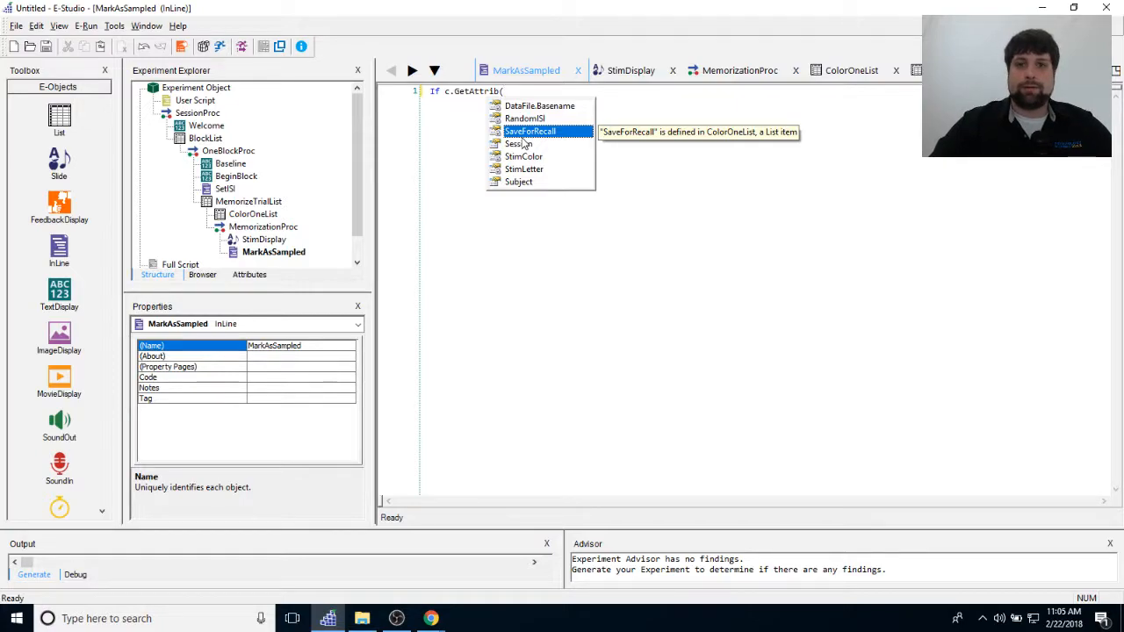
double_click(523, 136)
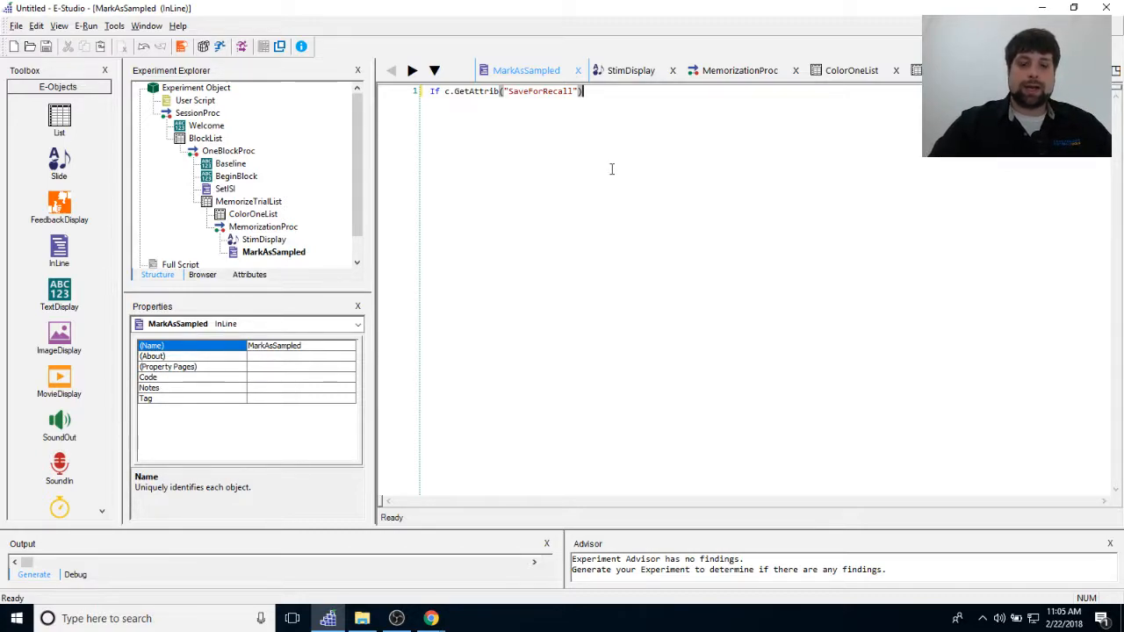
Complete the If line by comparing the SaveForRecall attribute to "Yes" and ending it with a capitalized Then.
type("= \"Yes\"")
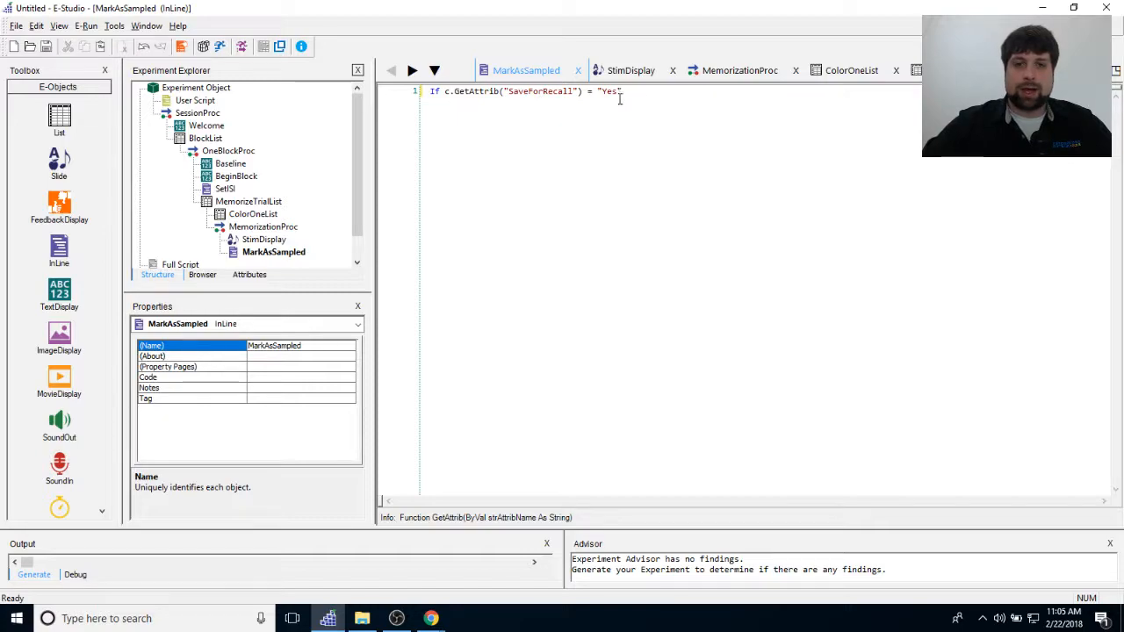
type(" then")
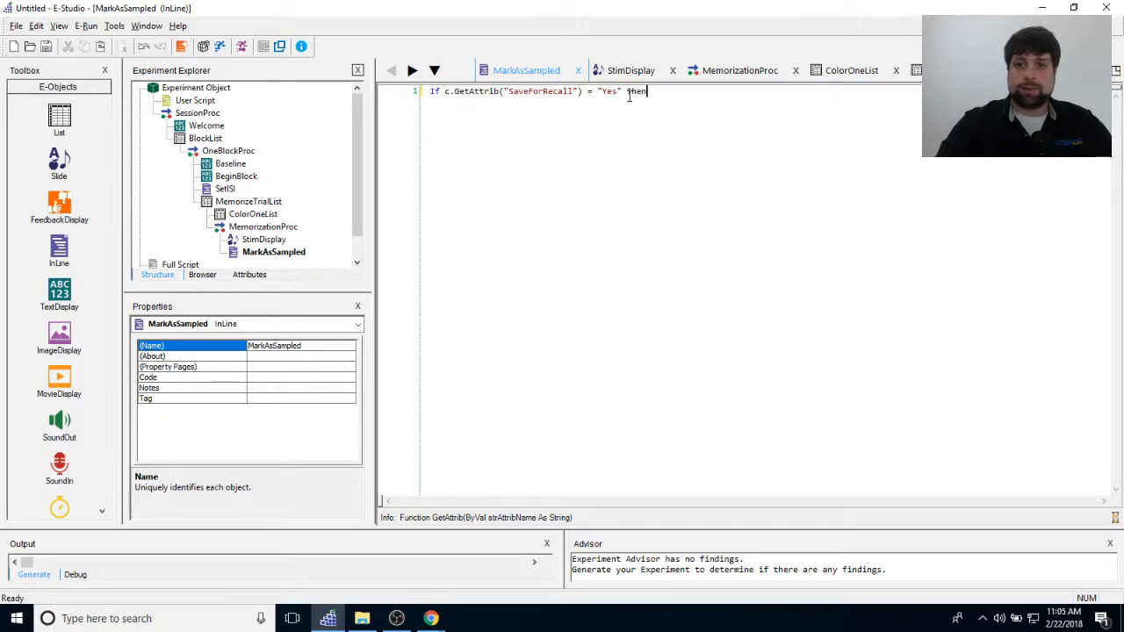
double_click(634, 92)
type("Then")
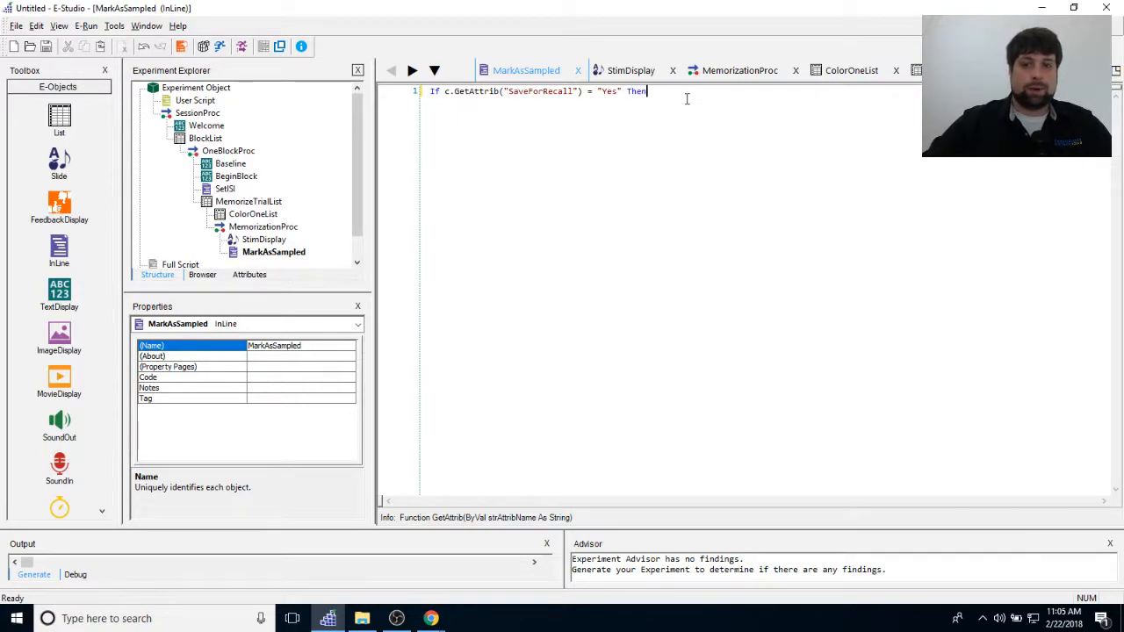
Add the indented statement counter = counter + 1 beneath the If line.
key("Return")
key("Tab")
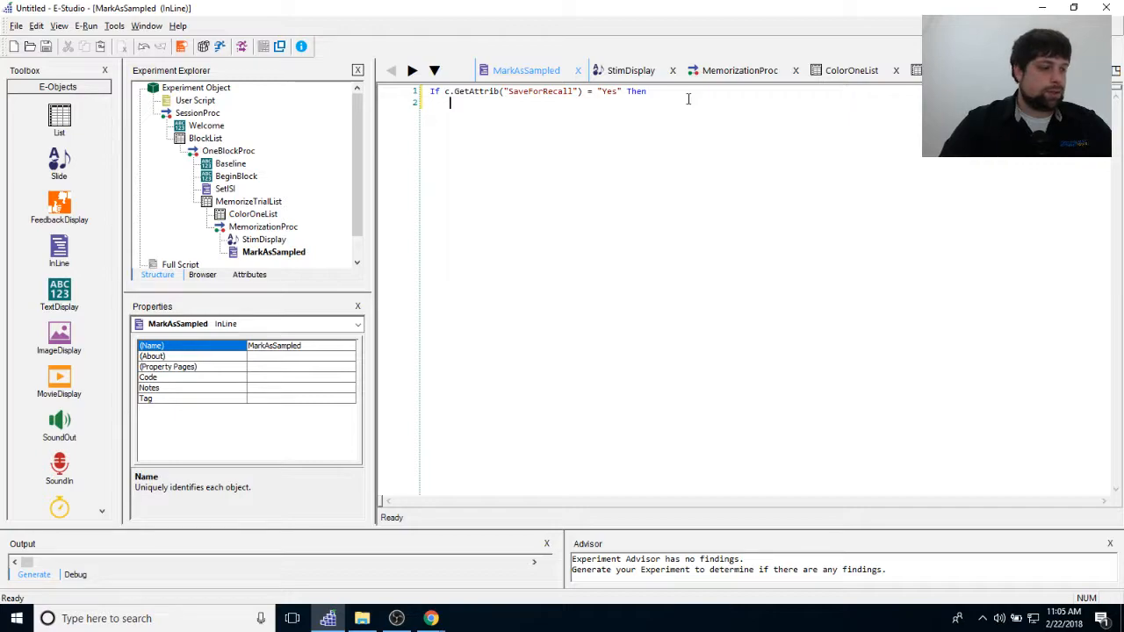
type("counter = counter + 1")
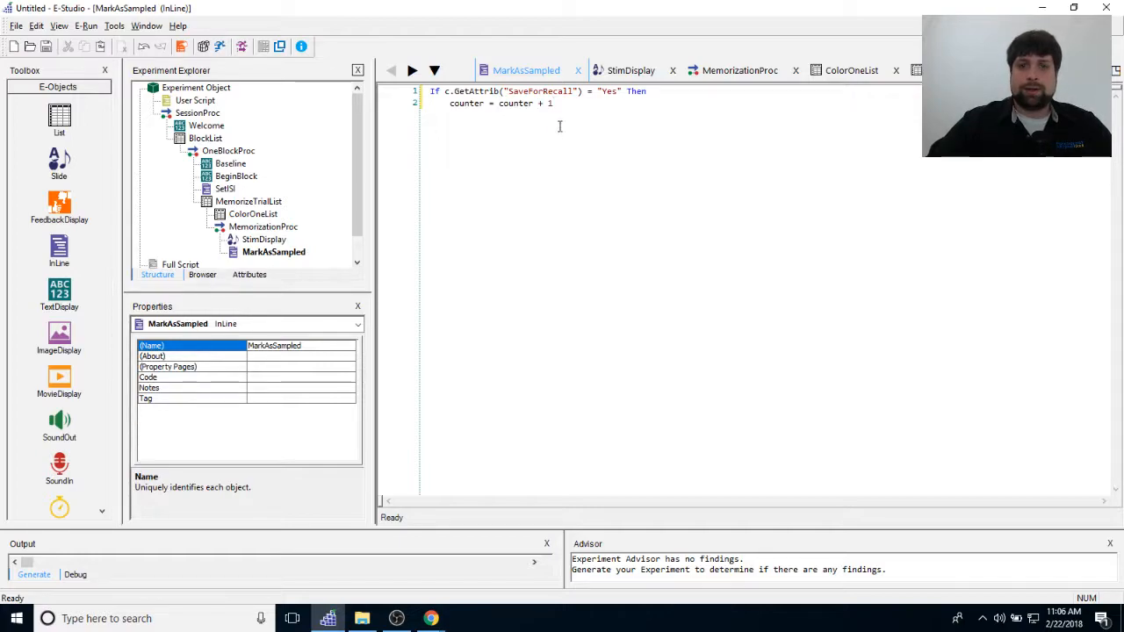
left_click(564, 102)
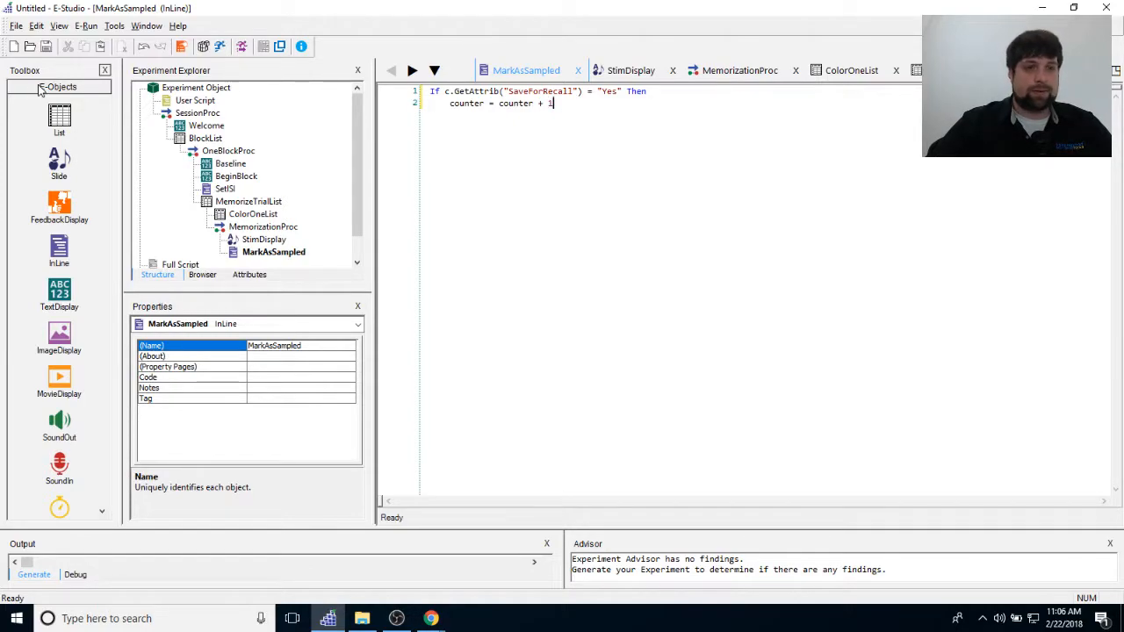
Save the experiment as Sternberg Memory Task in the Sternberg Memory Task folder on the Desktop.
left_click(16, 27)
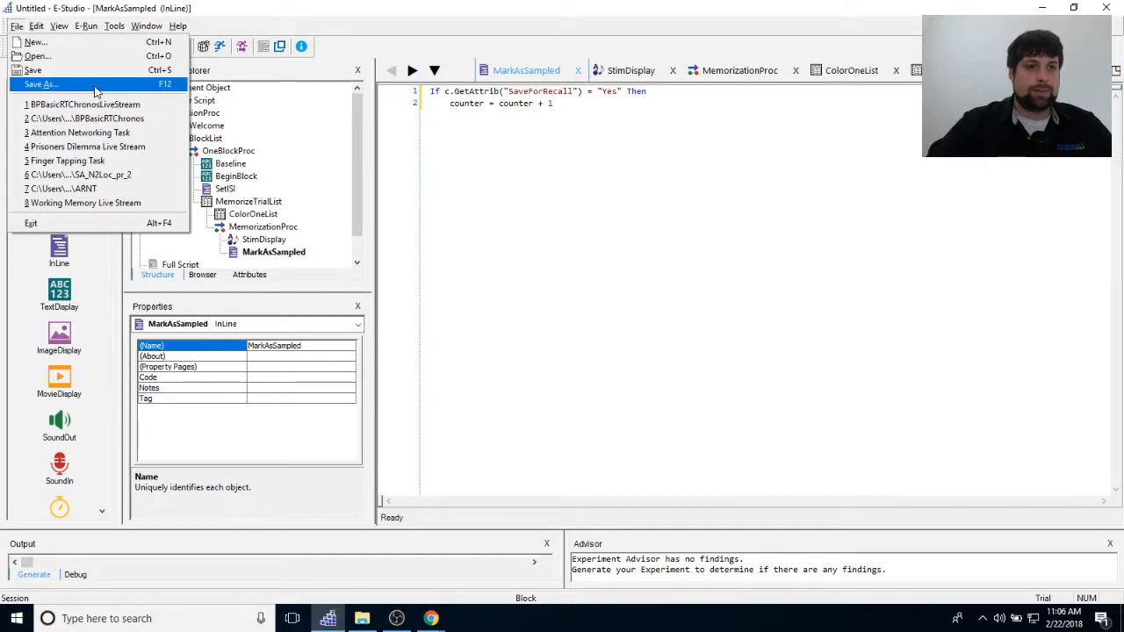
left_click(92, 84)
left_click(387, 200)
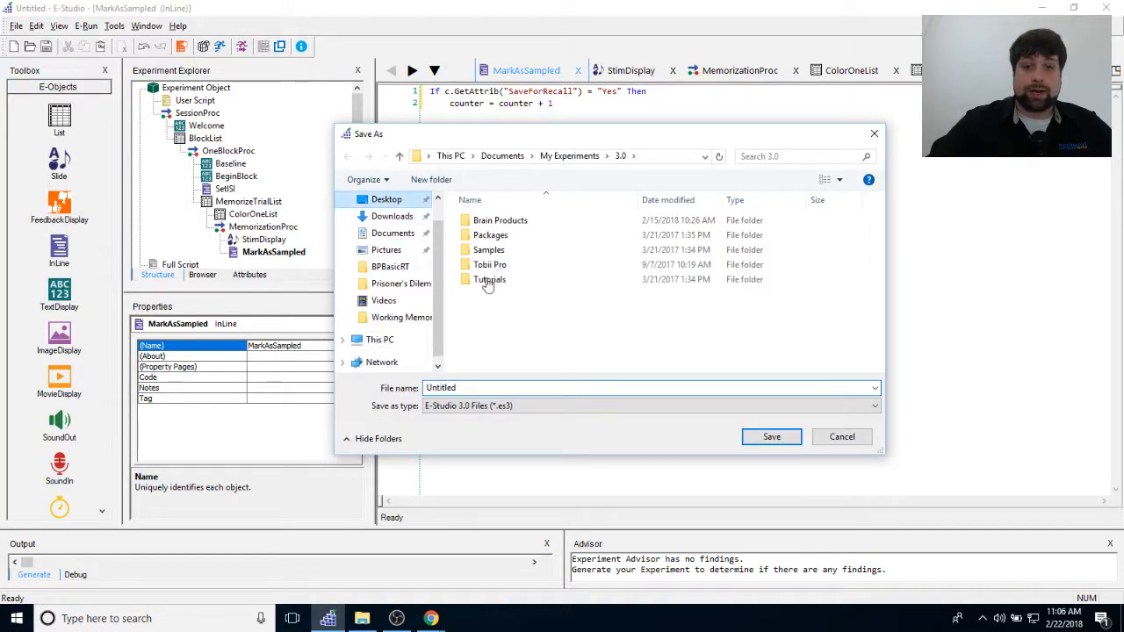
double_click(740, 252)
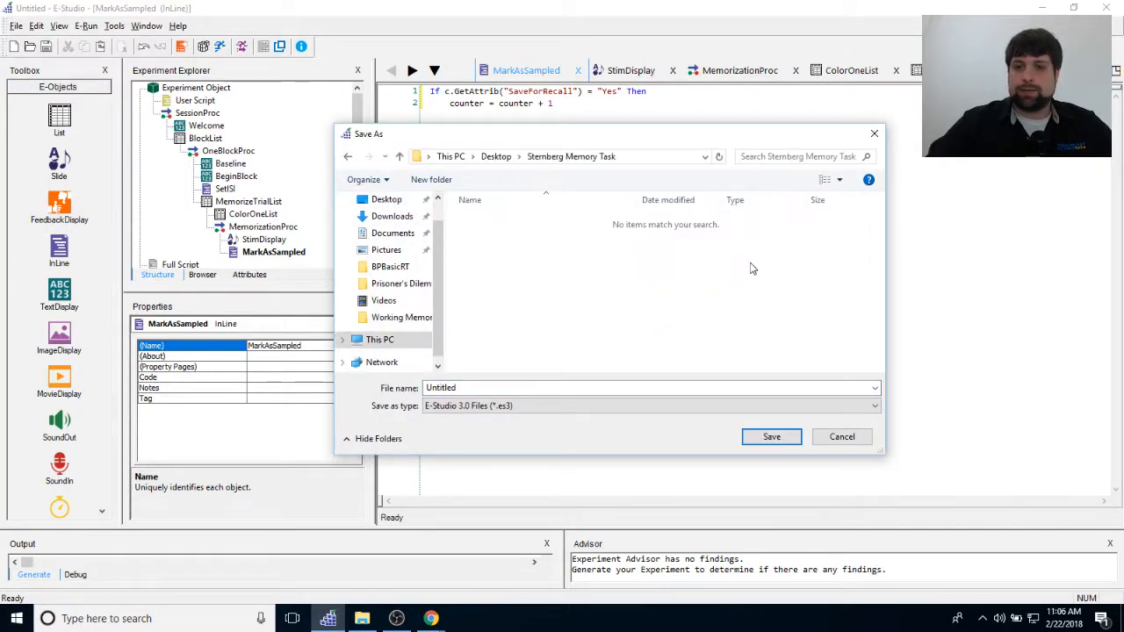
left_click(519, 388)
type("S")
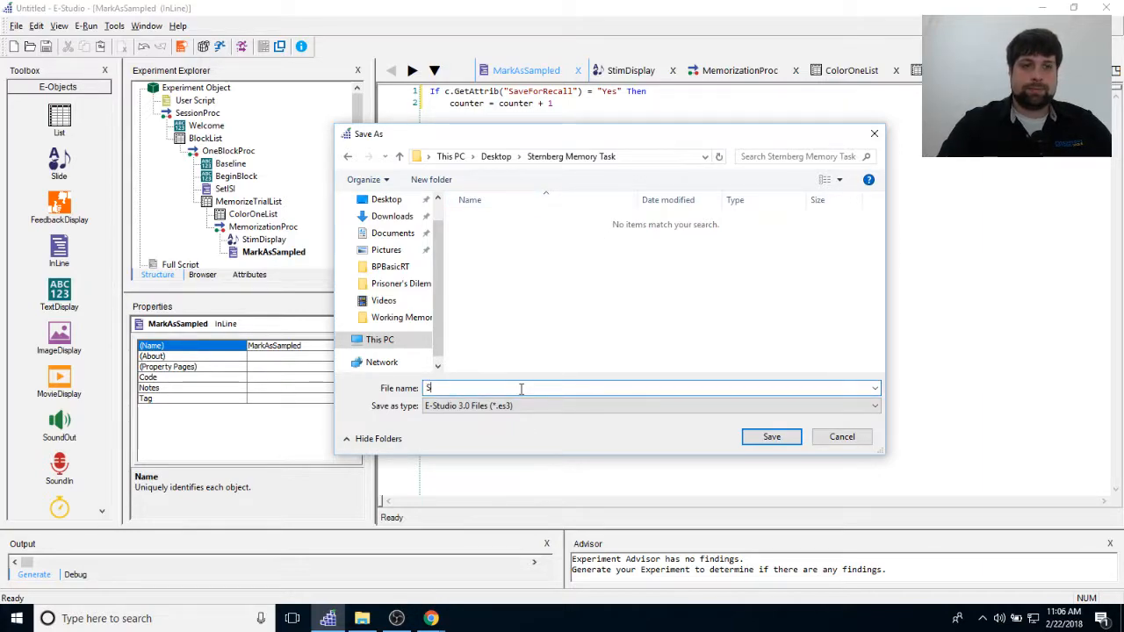
type("ternberg Memory Task")
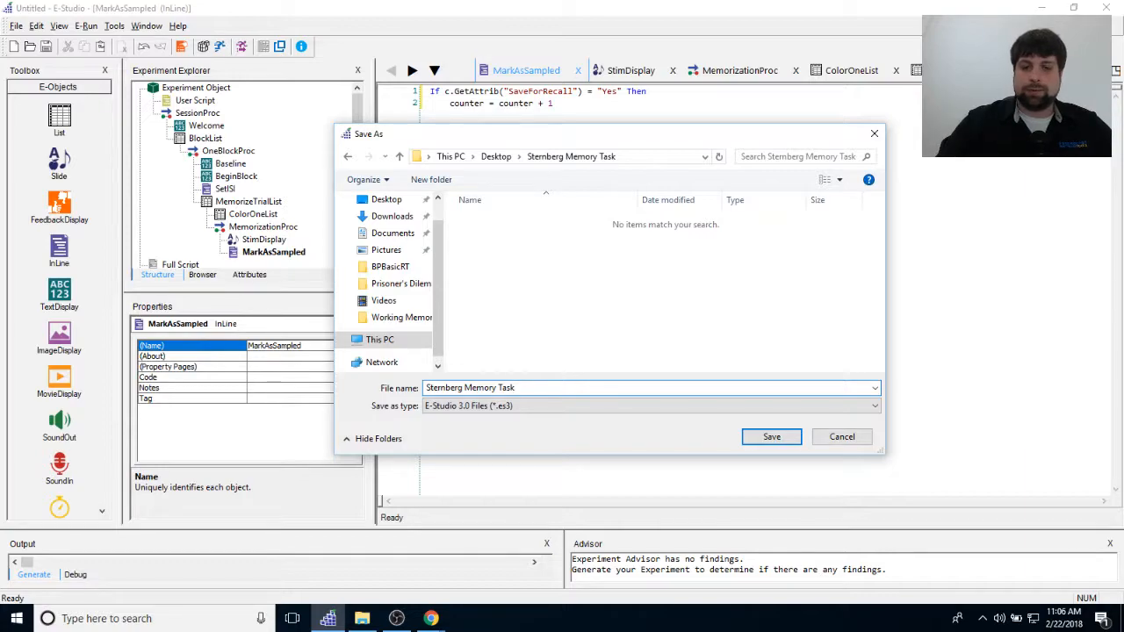
key("Return")
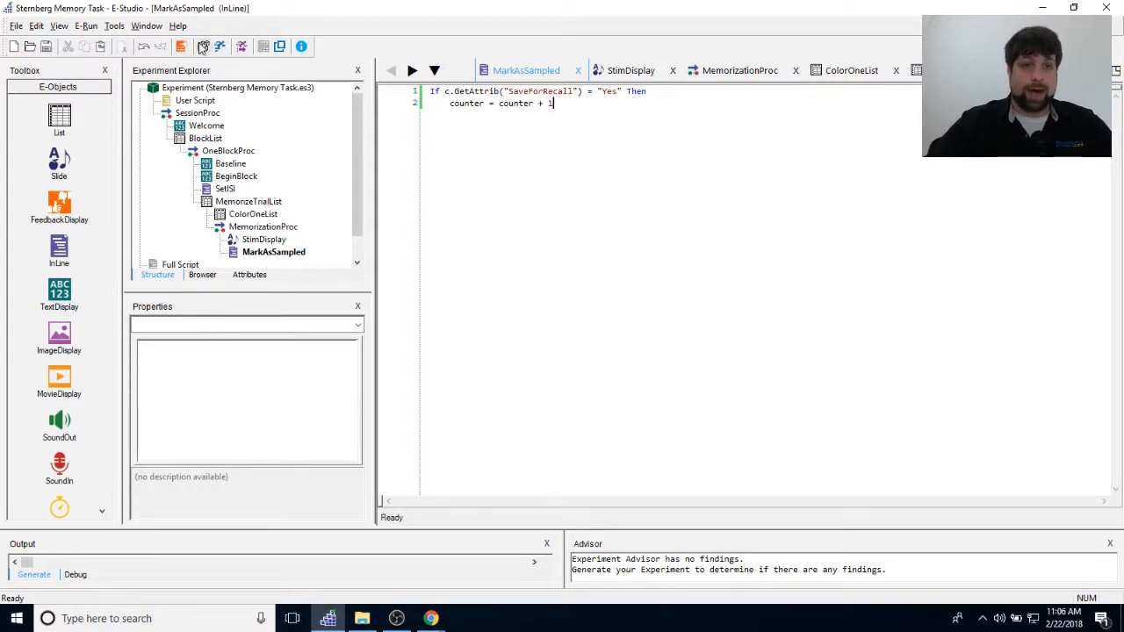
Generate the experiment script to check for compile errors, and enlarge the MarkAsSampled window to read its full code.
left_click(203, 47)
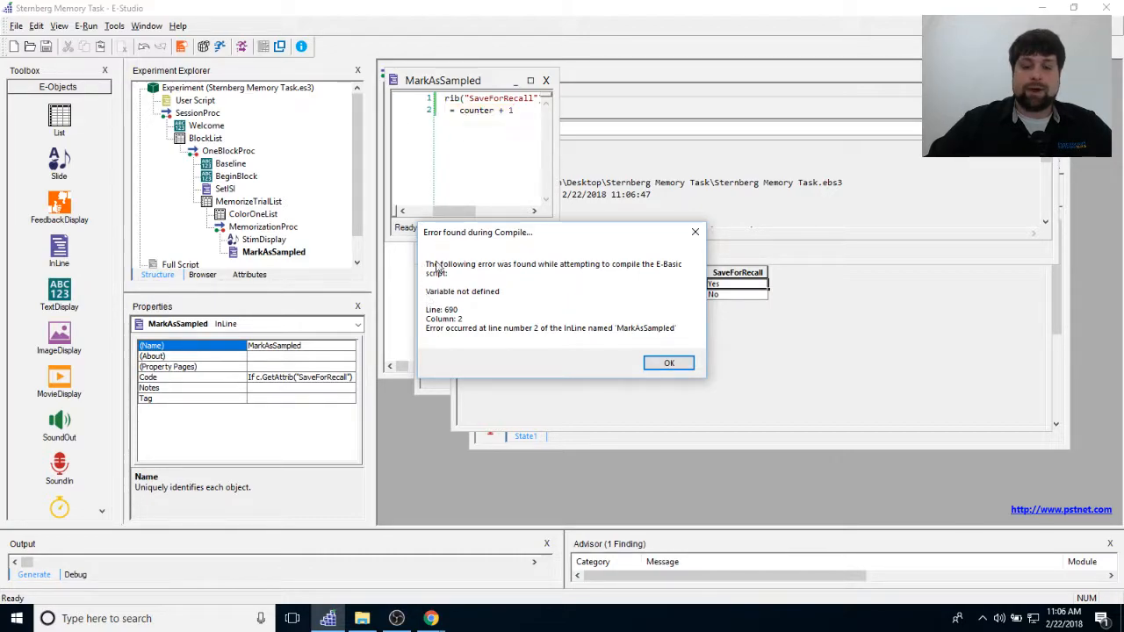
left_click(656, 361)
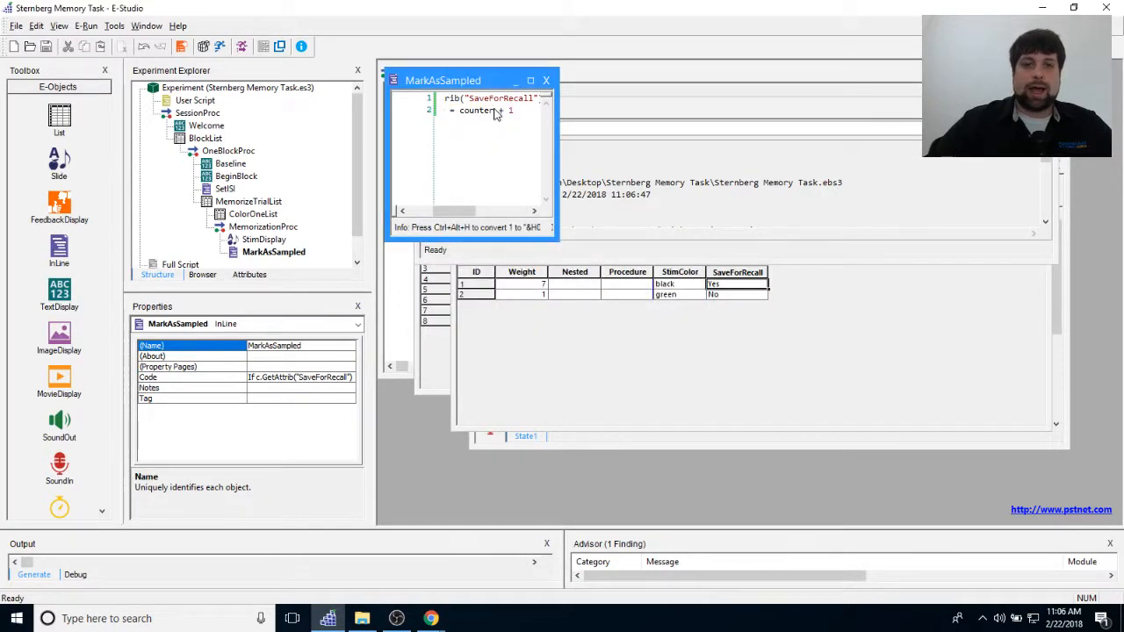
left_click_drag(555, 237, 908, 386)
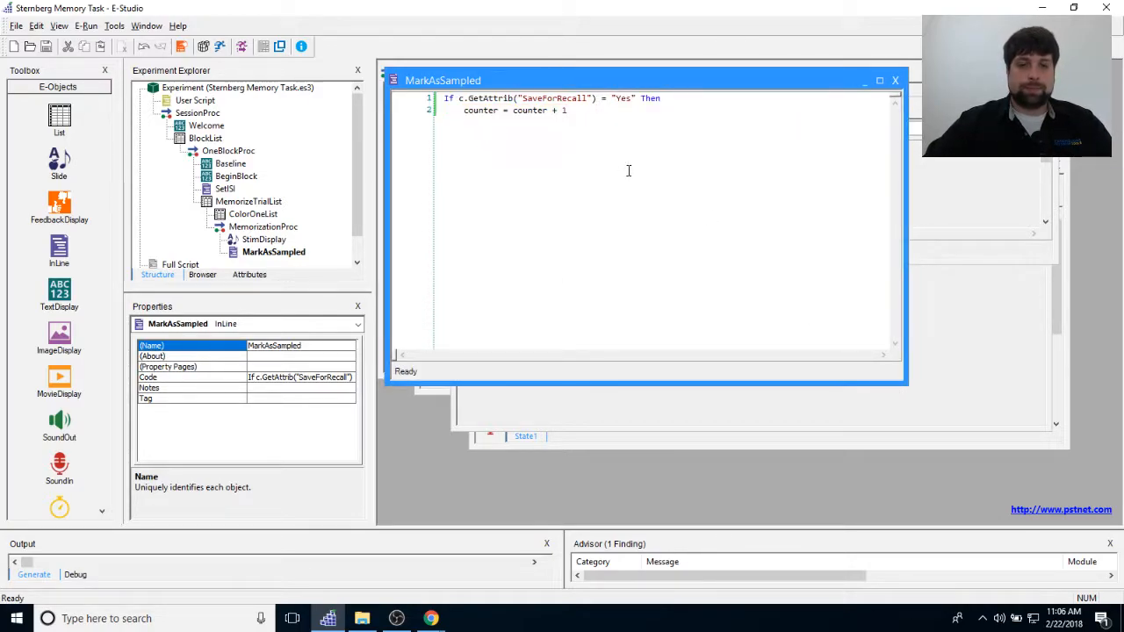
left_click(583, 112)
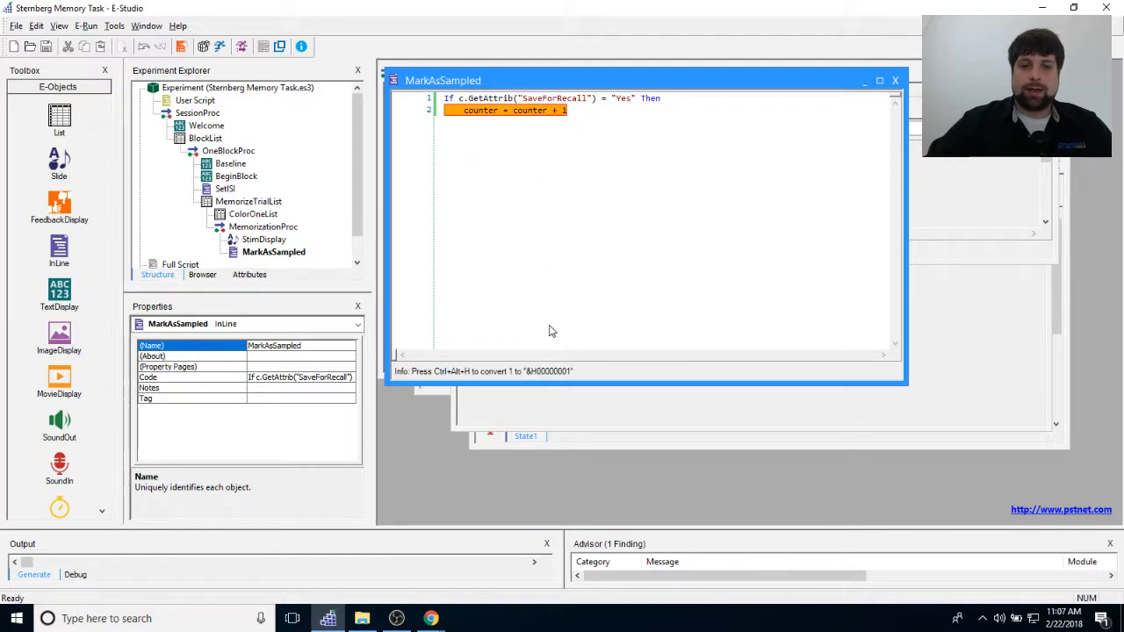
Enlarge the Output area, show the debug output and highlight the line number of the compile error.
left_click_drag(107, 529, 112, 434)
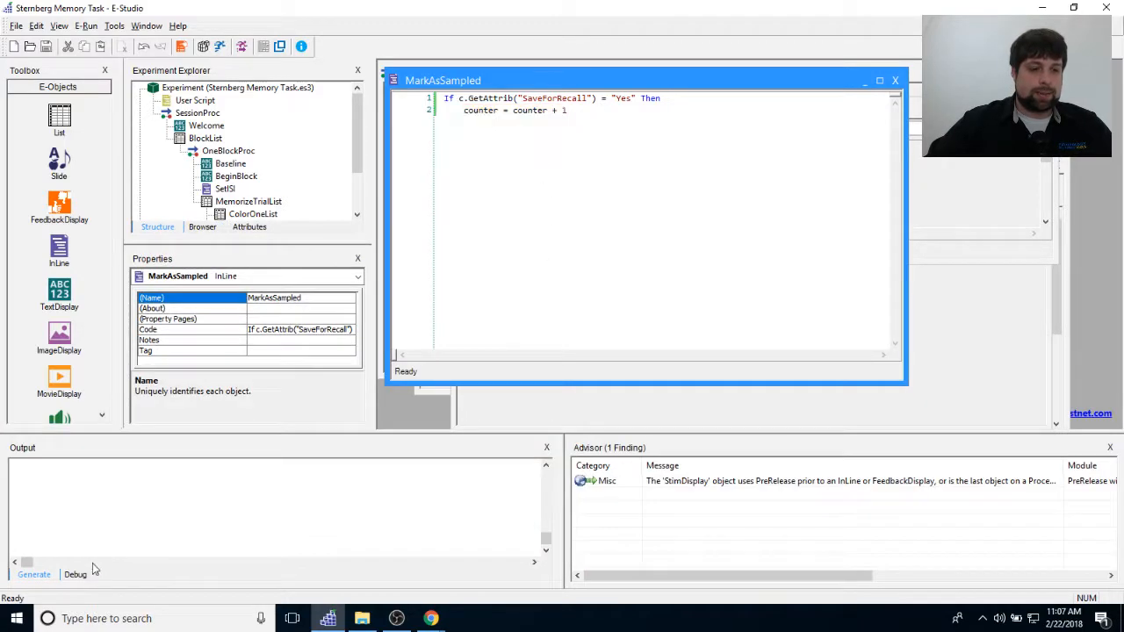
left_click(81, 573)
left_click_drag(45, 506, 60, 506)
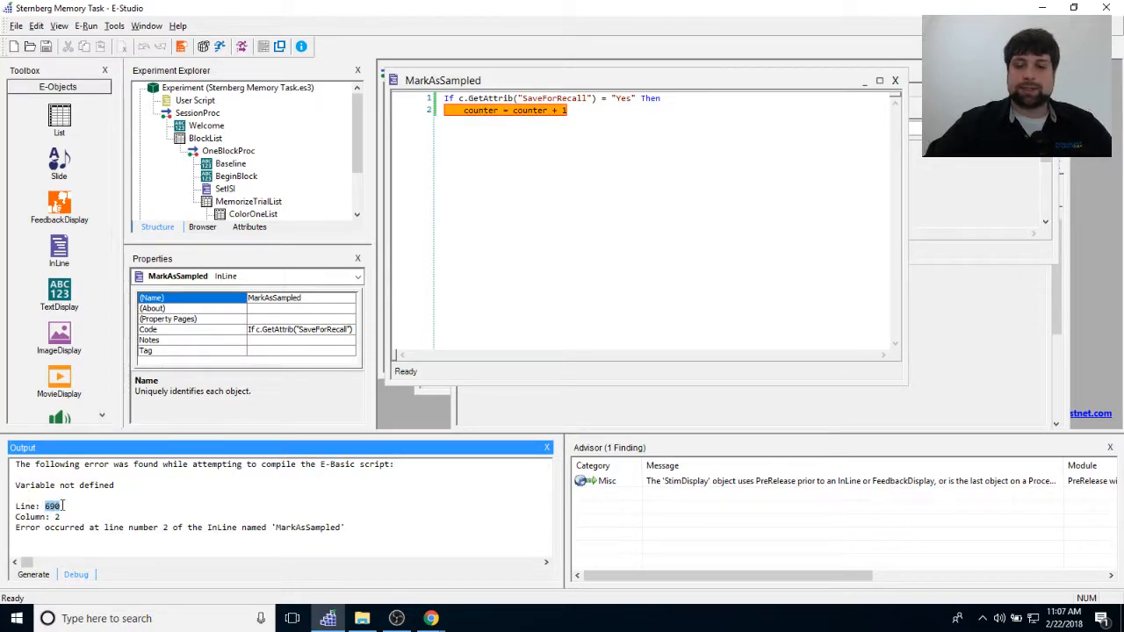
Examine the compile error's line and column in the Output and the counter statement it refers to in MarkAsSampled.
left_click_drag(50, 523, 103, 517)
left_click(39, 538)
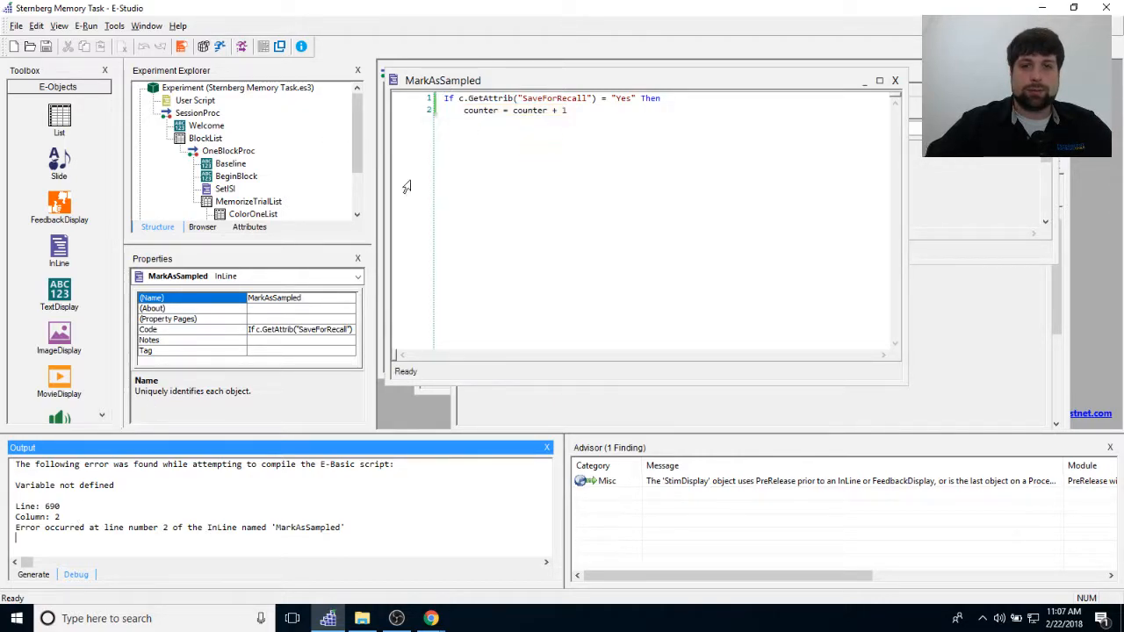
left_click(450, 113)
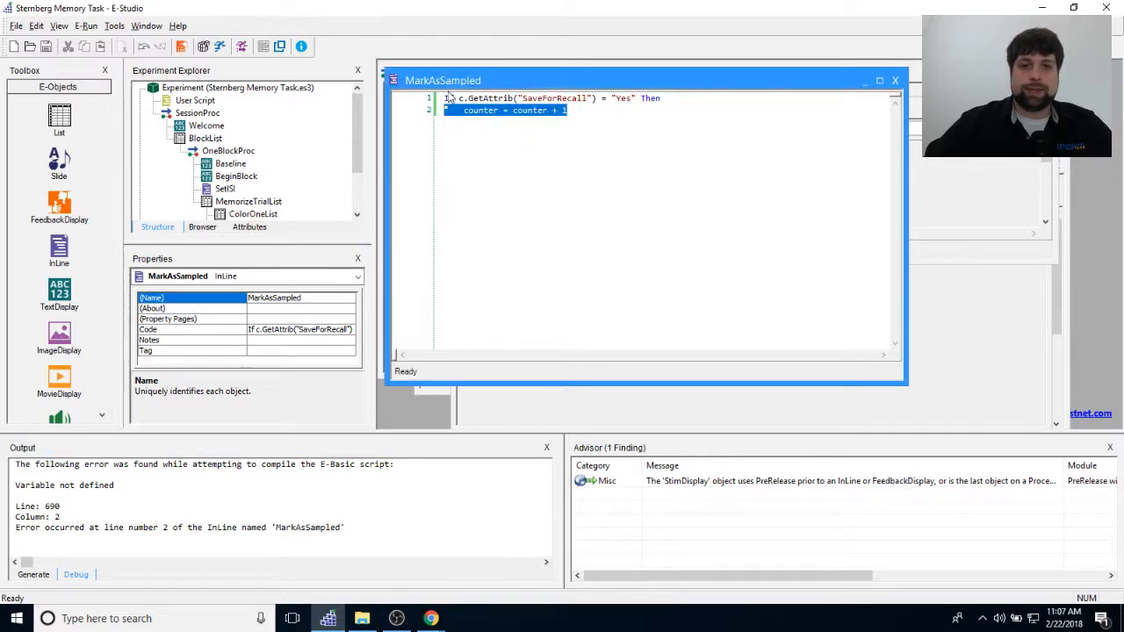
left_click(463, 138)
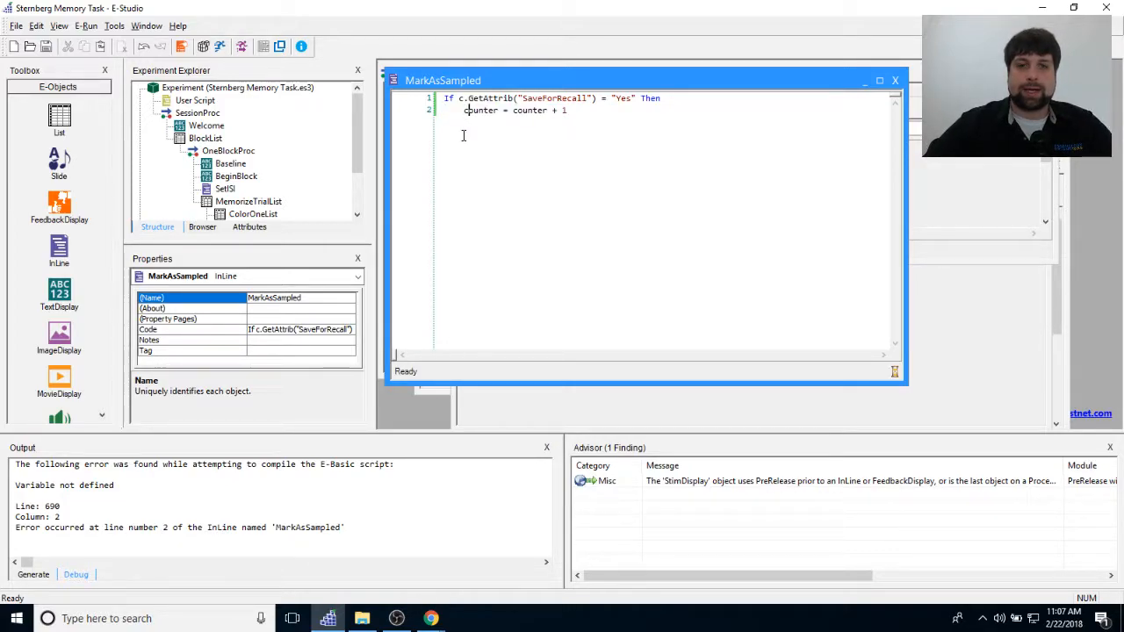
left_click_drag(465, 111, 475, 111)
left_click(617, 127)
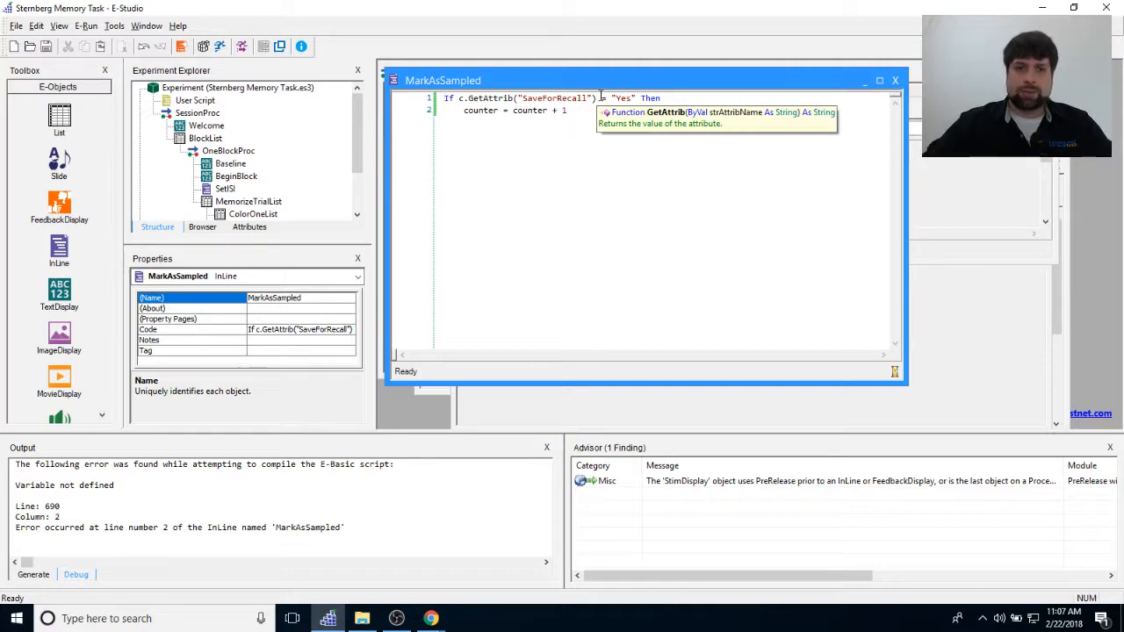
left_click(444, 98)
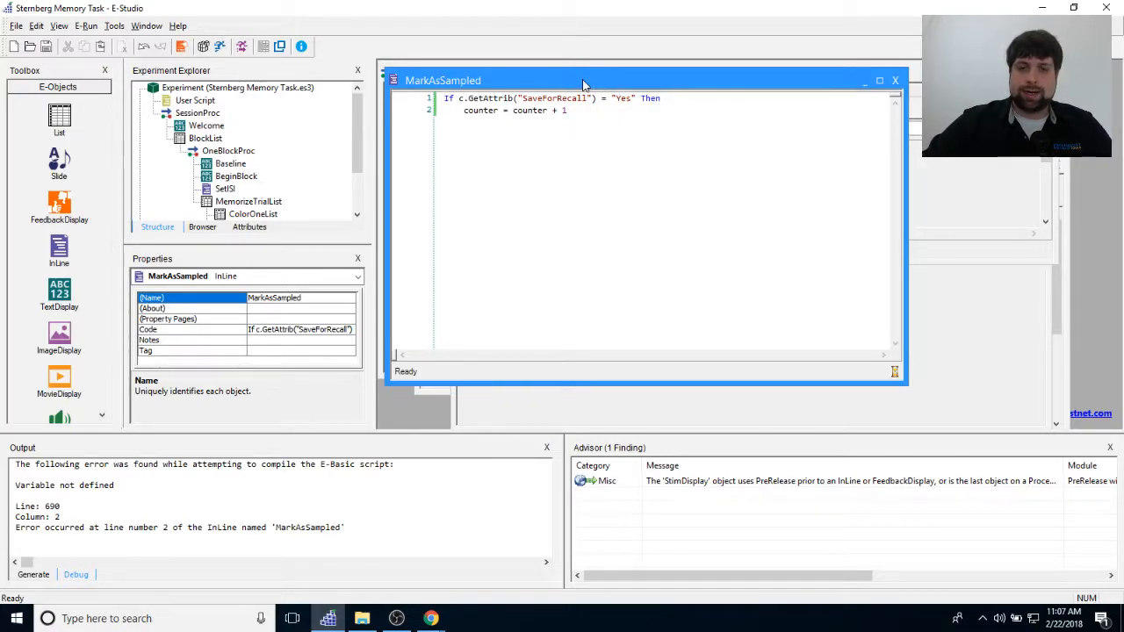
left_click_drag(461, 110, 703, 110)
left_click(680, 167)
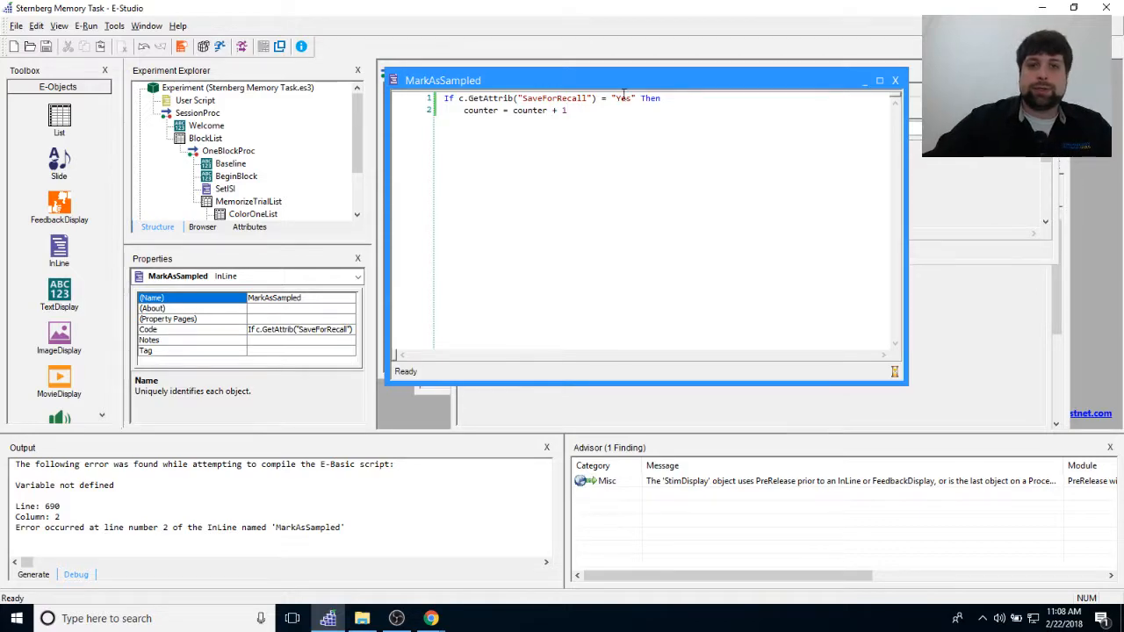
Declare the global variable in the User Script with Dim counter as Long, close it and generate the experiment script.
double_click(200, 103)
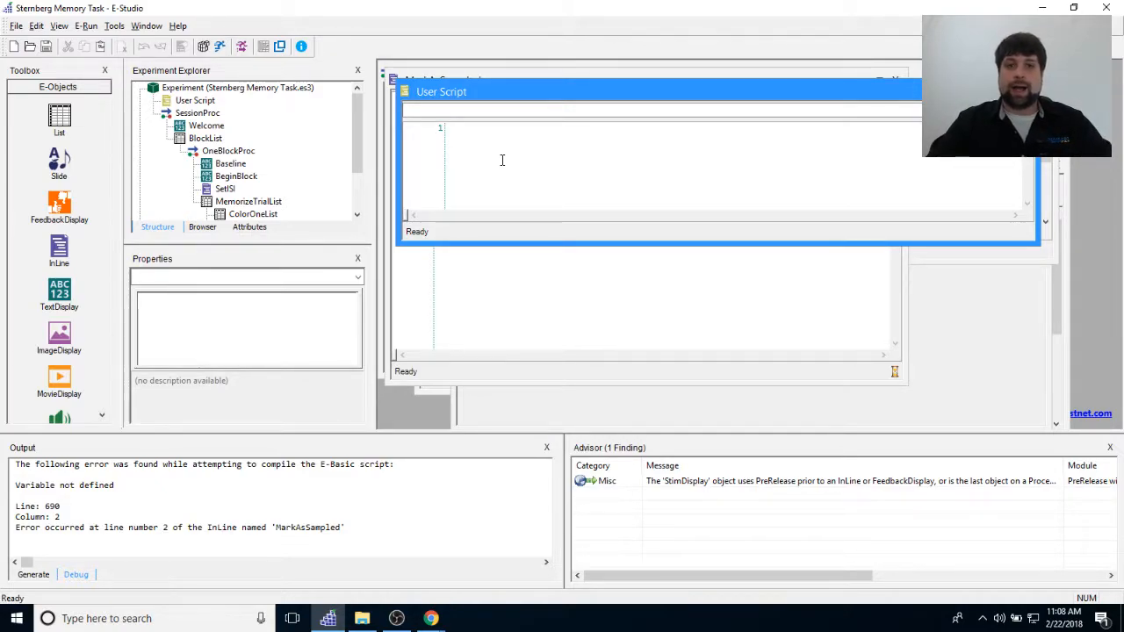
left_click_drag(471, 93, 570, 165)
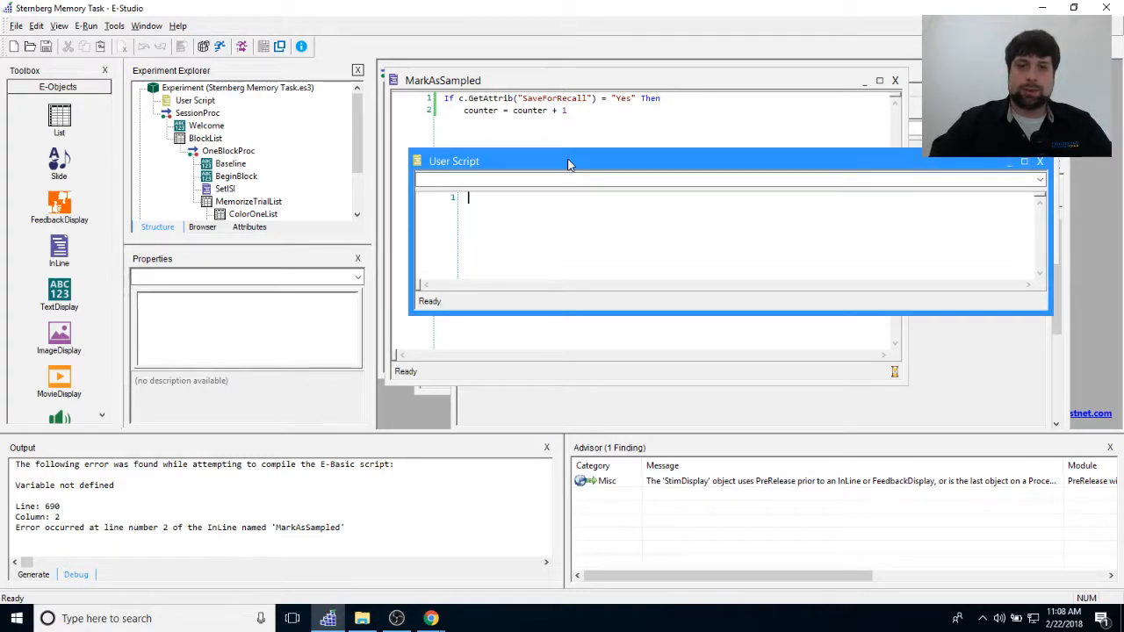
type("Dim c")
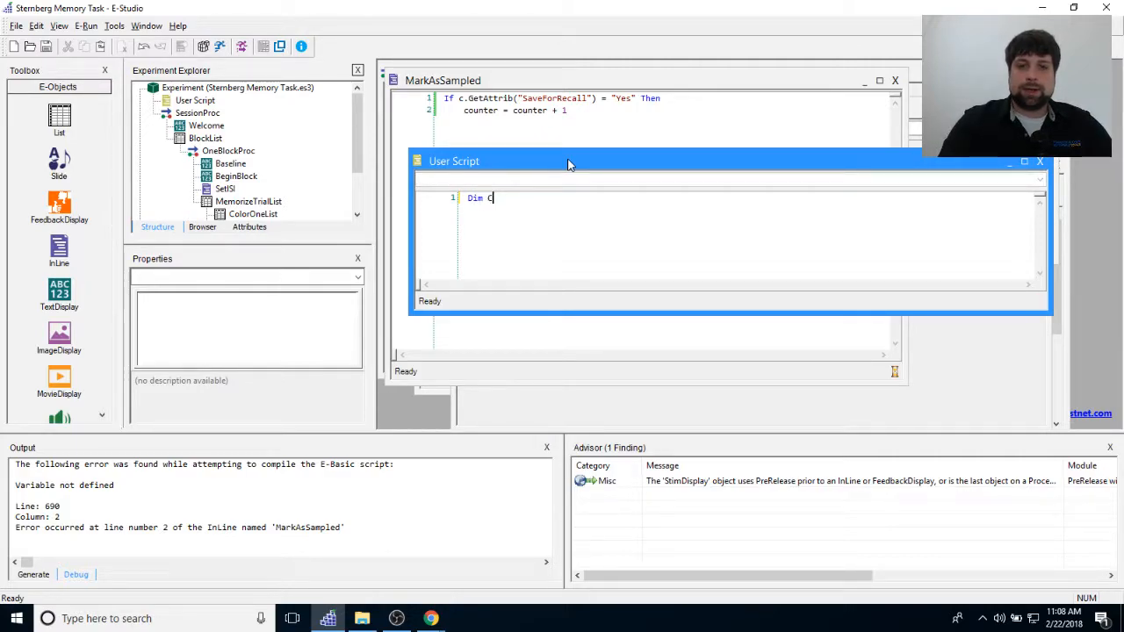
type("ounter as Long")
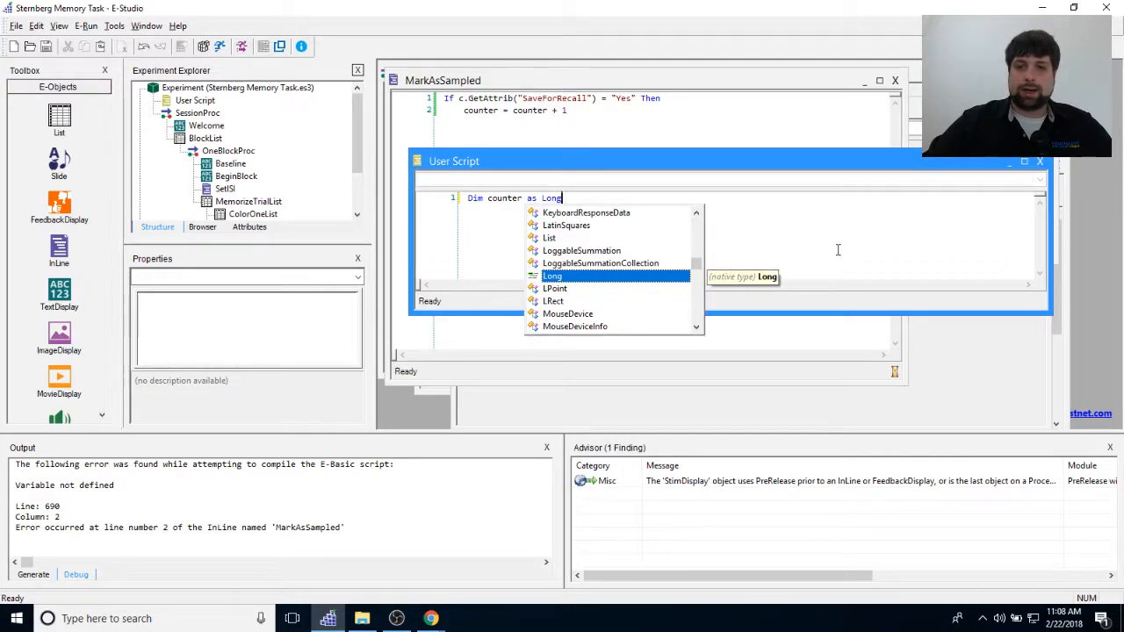
key("Escape")
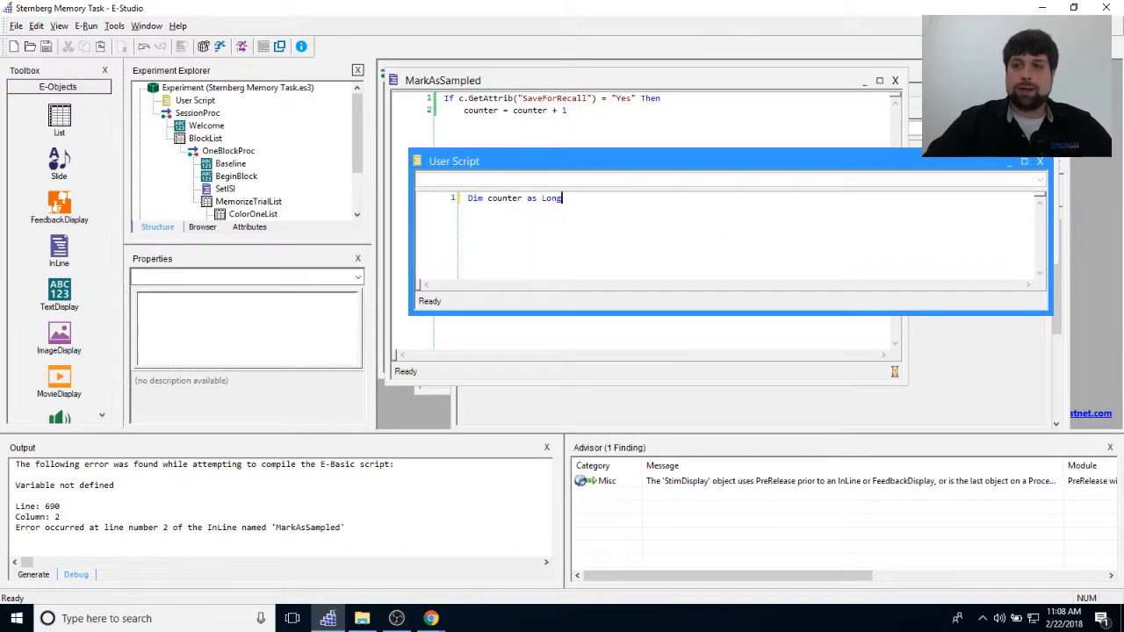
left_click(1040, 162)
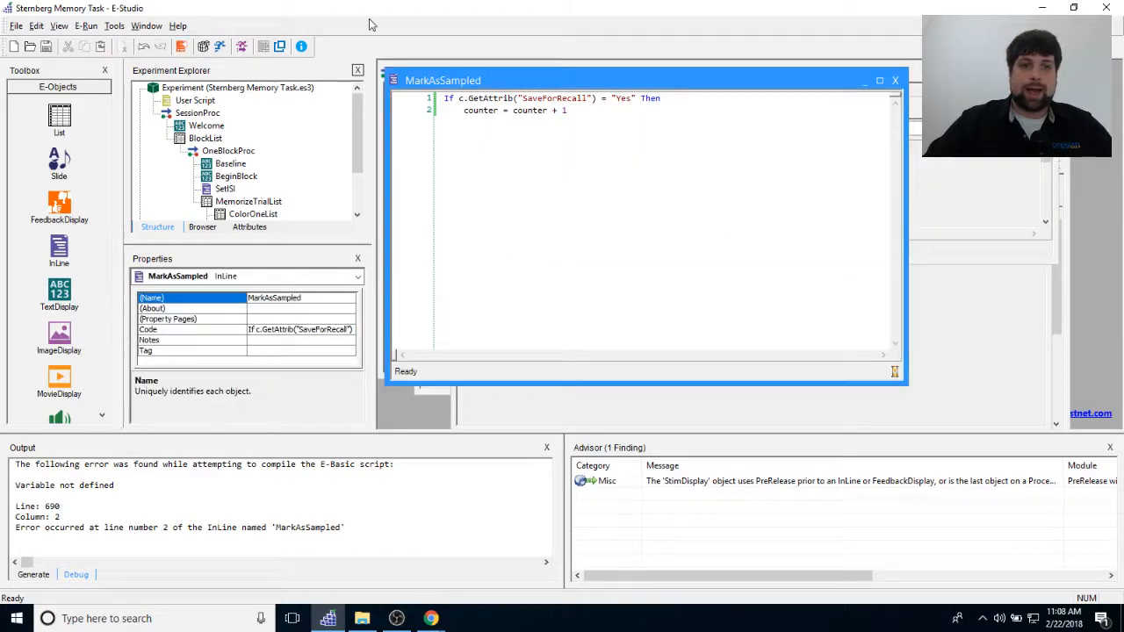
left_click(204, 47)
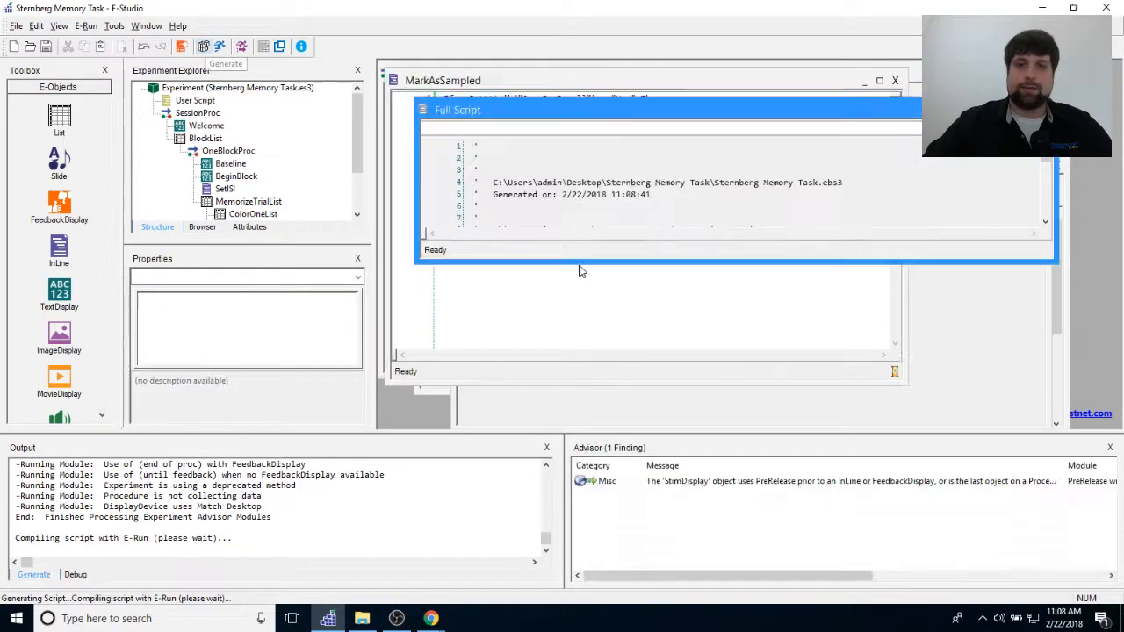
left_click(667, 367)
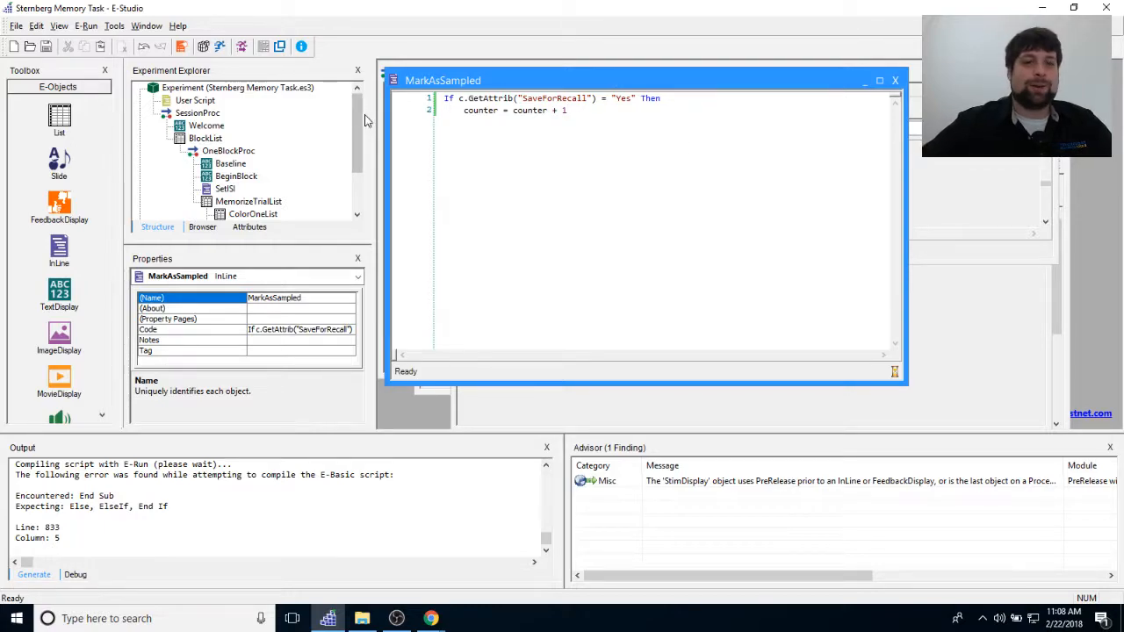
Open the SetISI InLine, enlarge its window and add counter = 0 below the SetAttrib line, separated by a blank line.
double_click(239, 189)
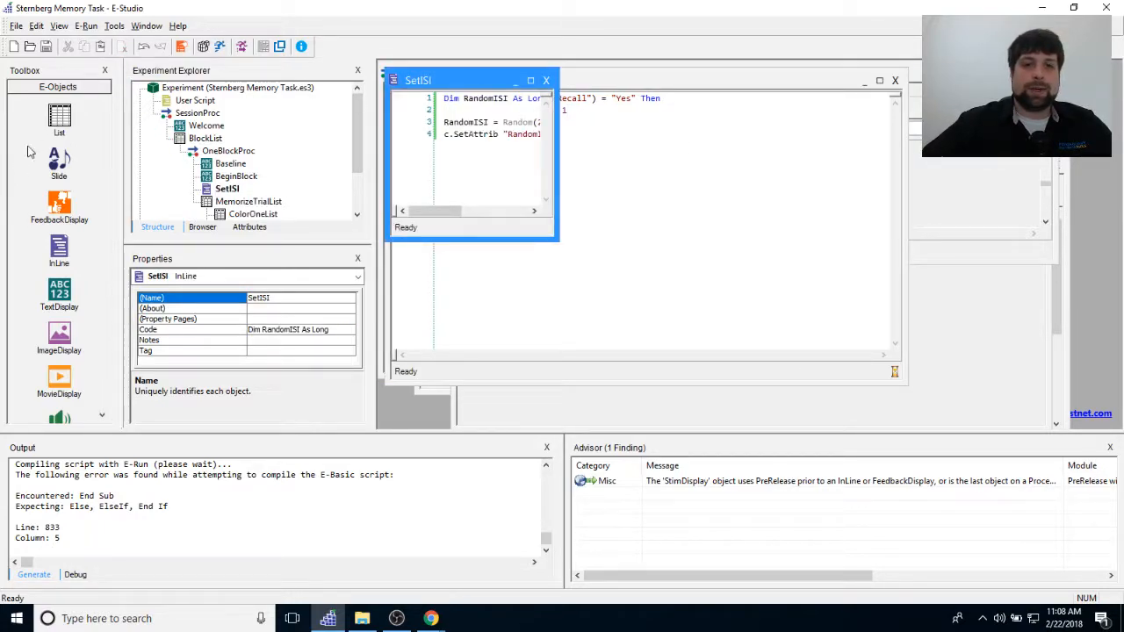
left_click_drag(568, 244, 777, 318)
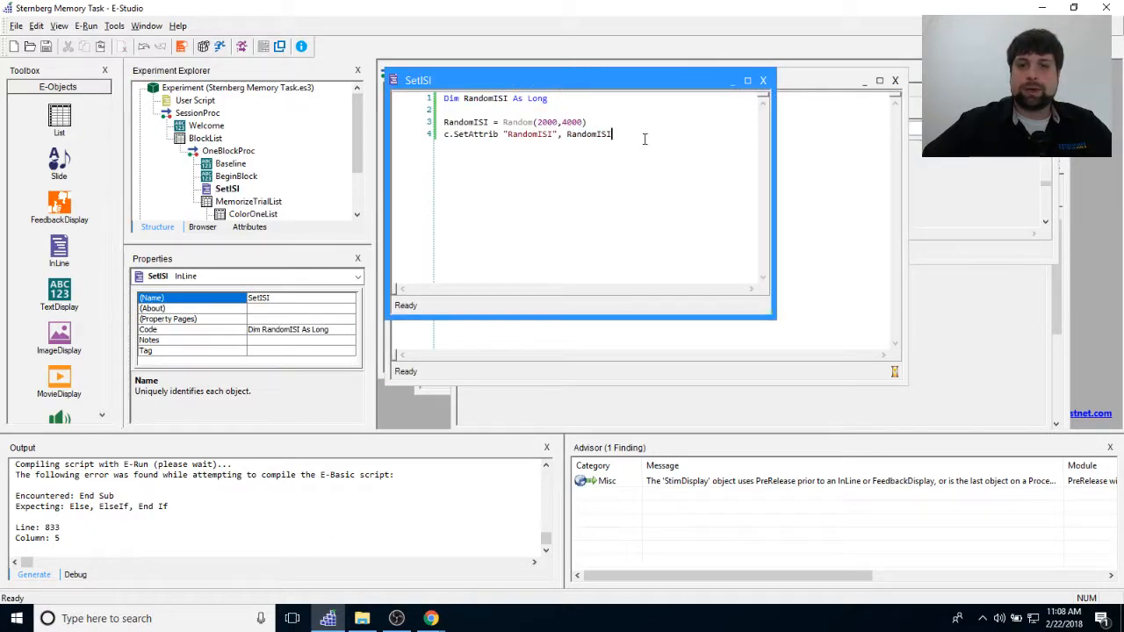
left_click(639, 129)
key("Return")
key("Return")
type("counter = 0")
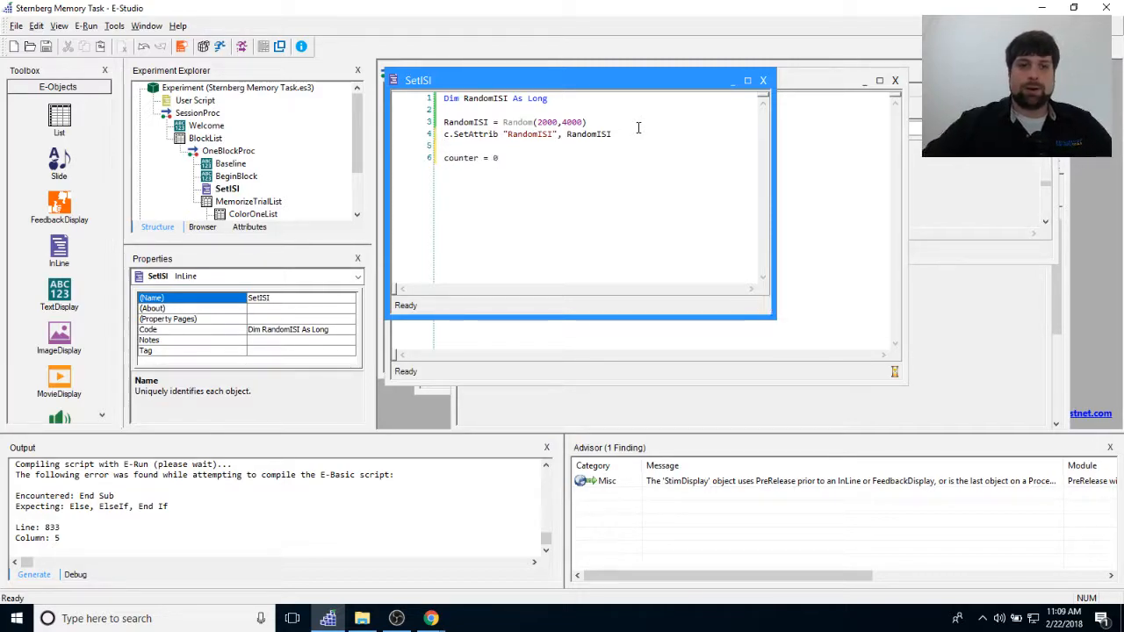
Check where SetISI sits in the experiment structure, highlight its counter = 0 line and close the MarkAsSampled window.
left_click_drag(359, 127, 359, 138)
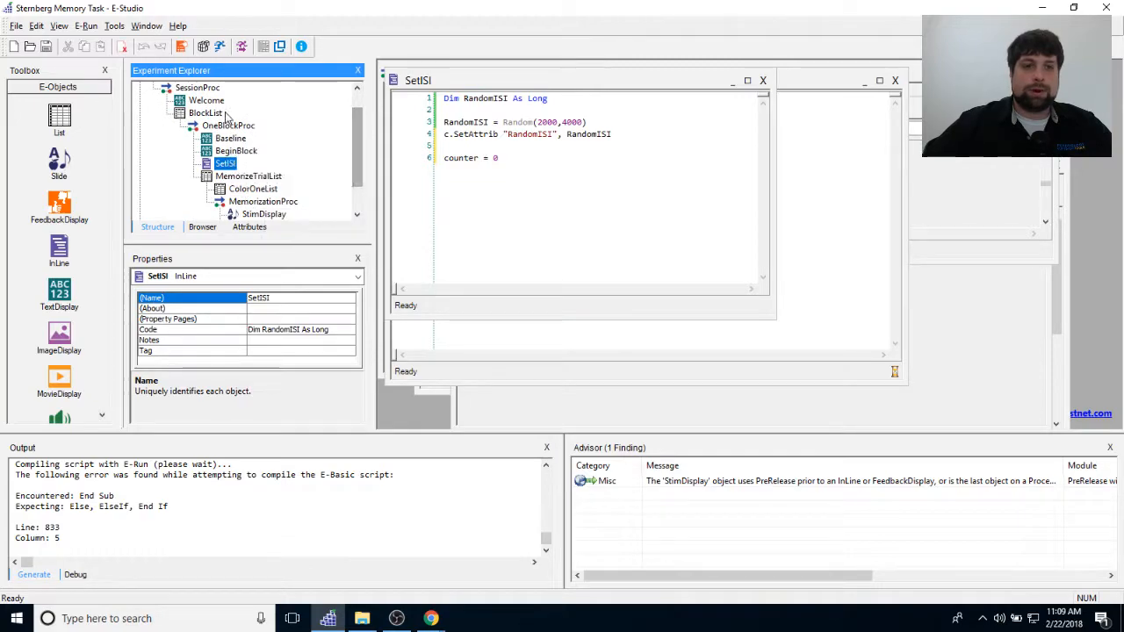
left_click(227, 164)
left_click(301, 190)
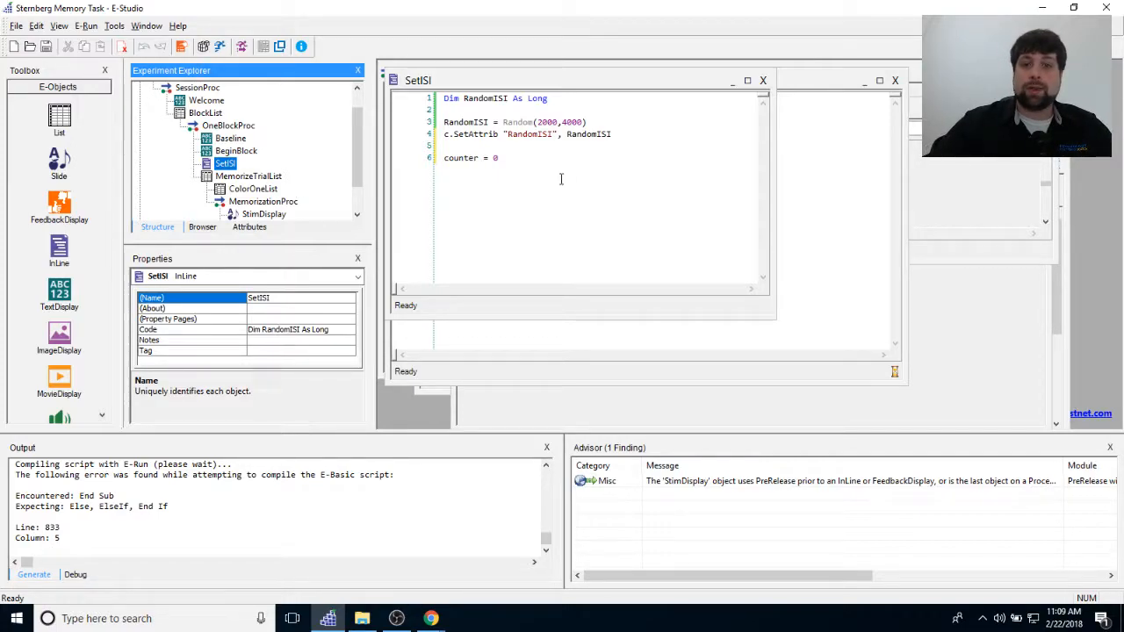
left_click_drag(498, 158, 444, 158)
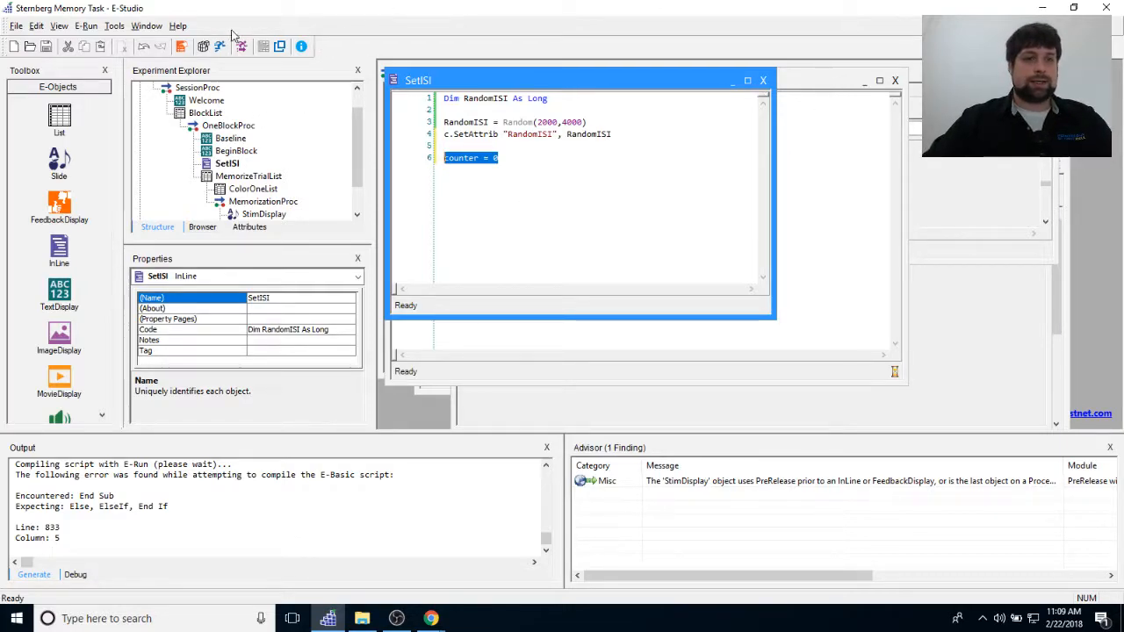
left_click_drag(677, 73, 703, 121)
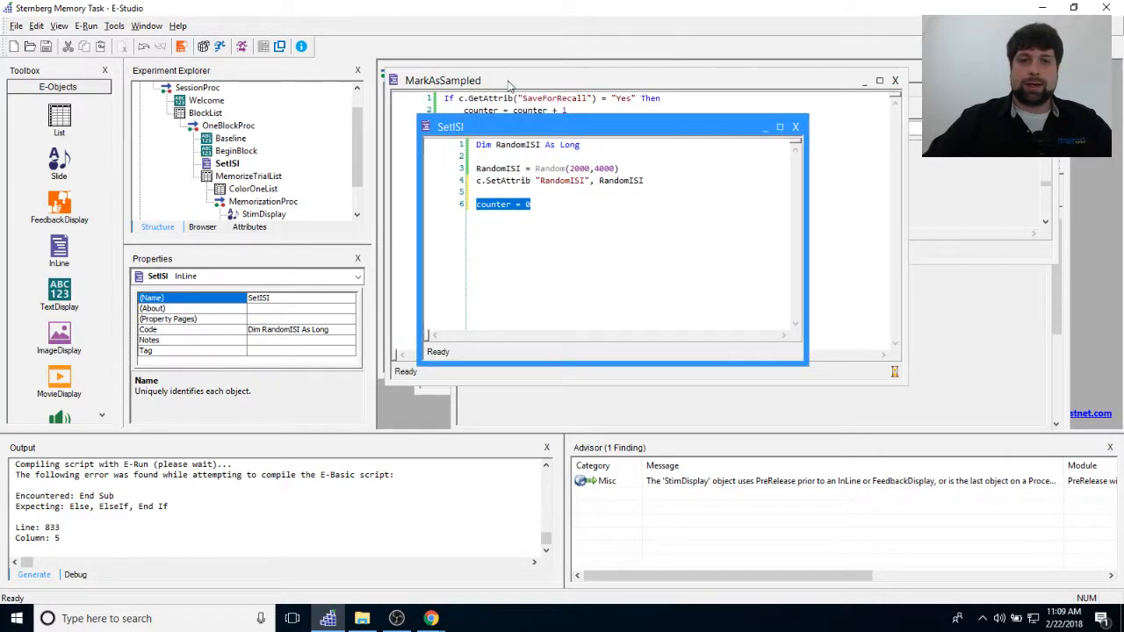
left_click_drag(510, 86, 522, 120)
left_click(907, 113)
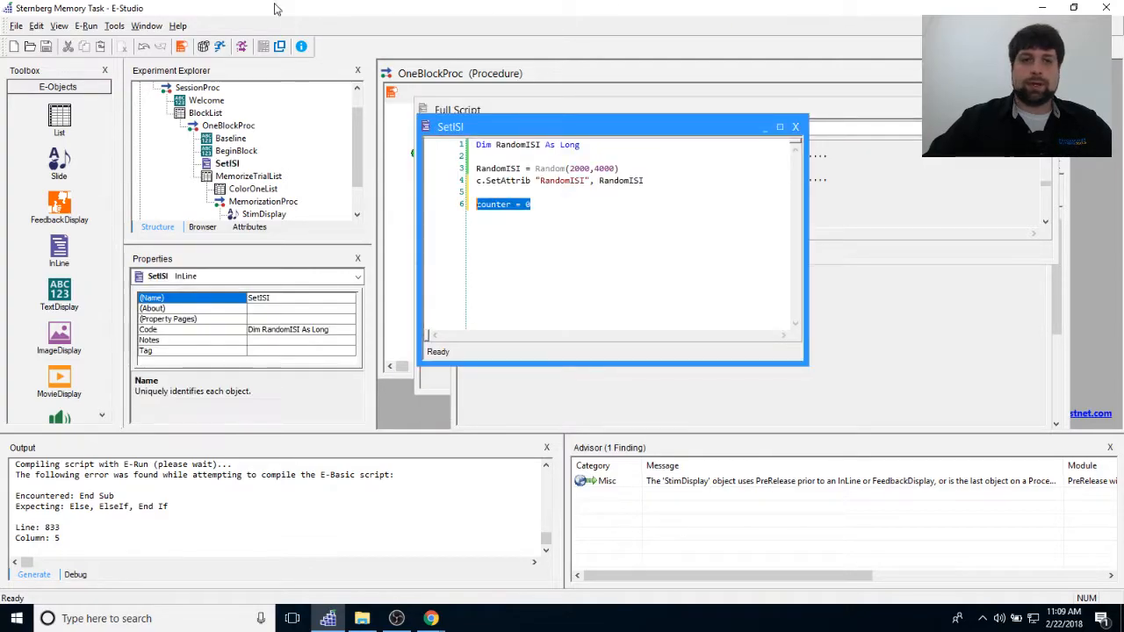
Review the counter declaration in the User Script and the reset in SetISI, and close both script windows.
scroll(263, 127, "up", 1)
left_click(178, 100)
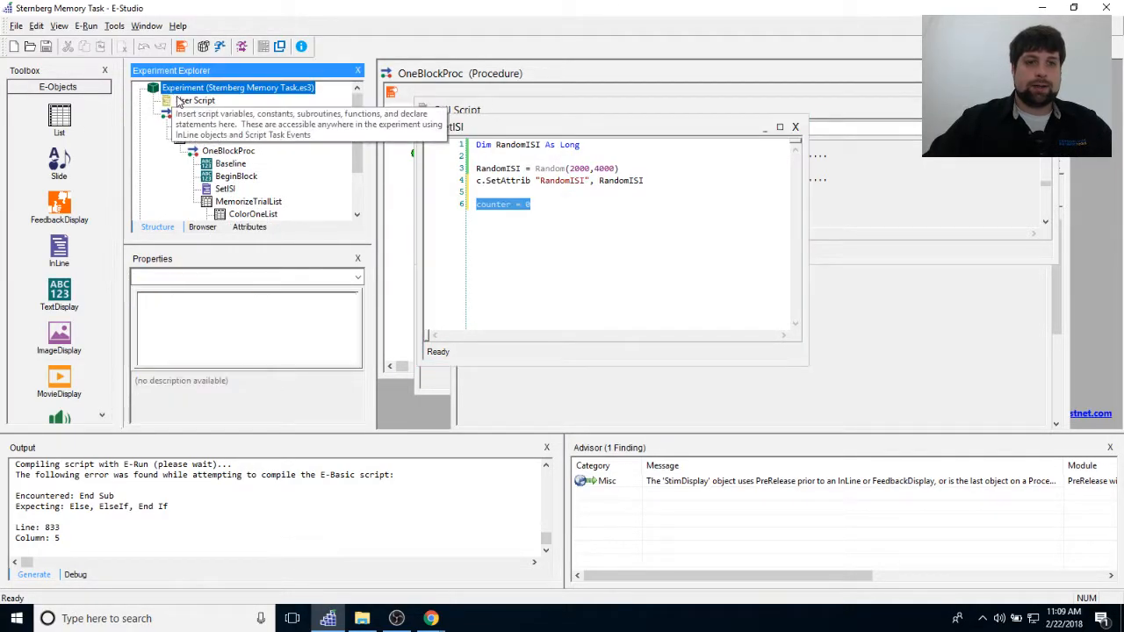
double_click(177, 101)
left_click_drag(584, 201, 427, 204)
left_click(891, 230)
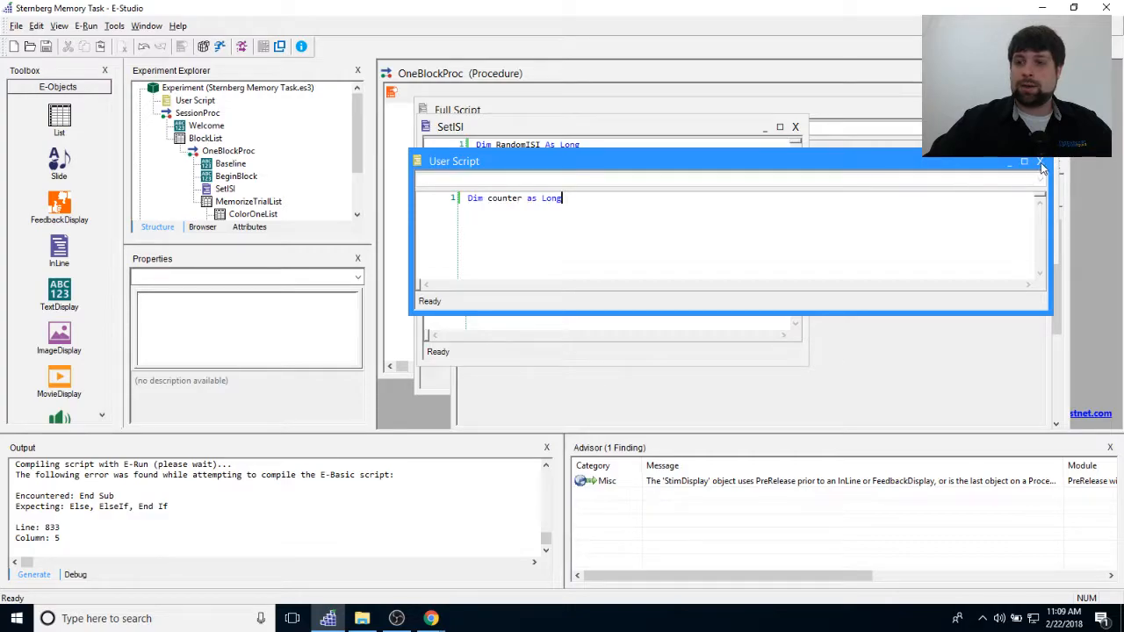
left_click(1041, 167)
left_click(548, 204)
type("counter = 0")
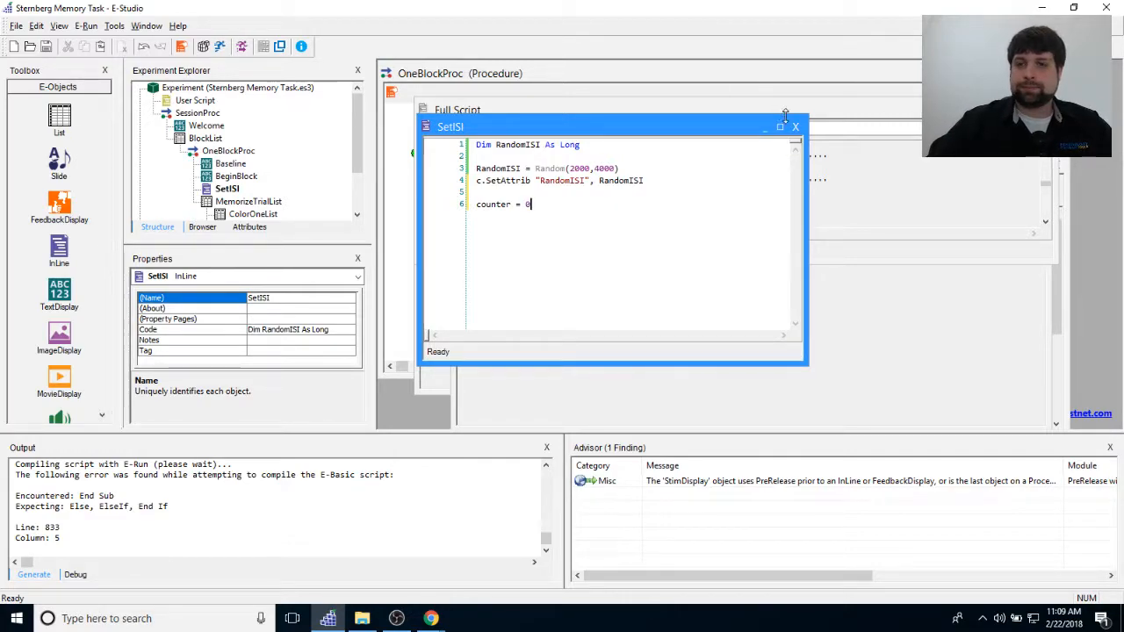
left_click(973, 211)
left_click(616, 182)
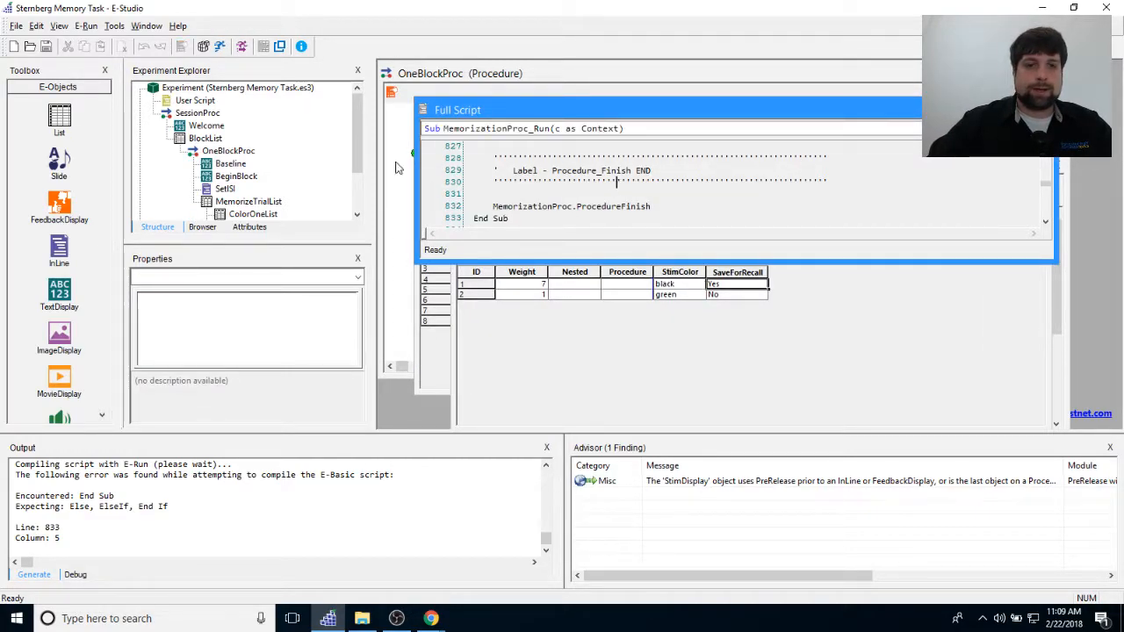
Reopen MarkAsSampled and start an indented third line with RecallTrialList.SetAttrib beneath counter = counter + 1.
scroll(284, 171, "down", 2)
double_click(281, 188)
left_click(610, 142)
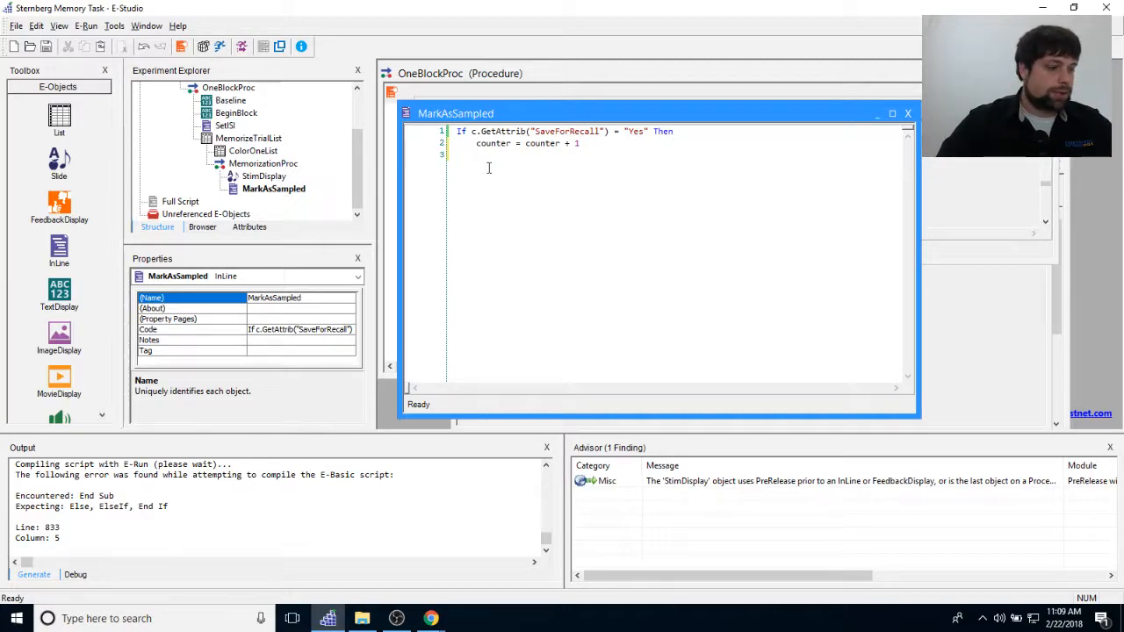
type("RecallTrialList.SetAttrib")
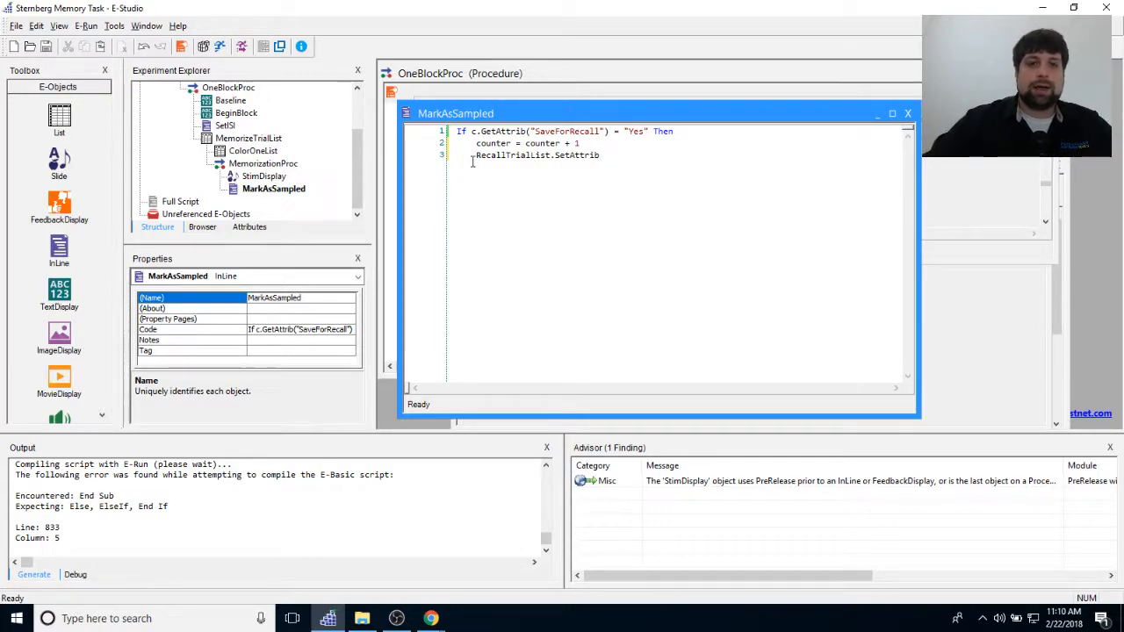
Examine the RecallTrialList reference in the MarkAsSampled script and the rows of MemorizeTrialList, from row 1 down.
left_click_drag(479, 156, 551, 156)
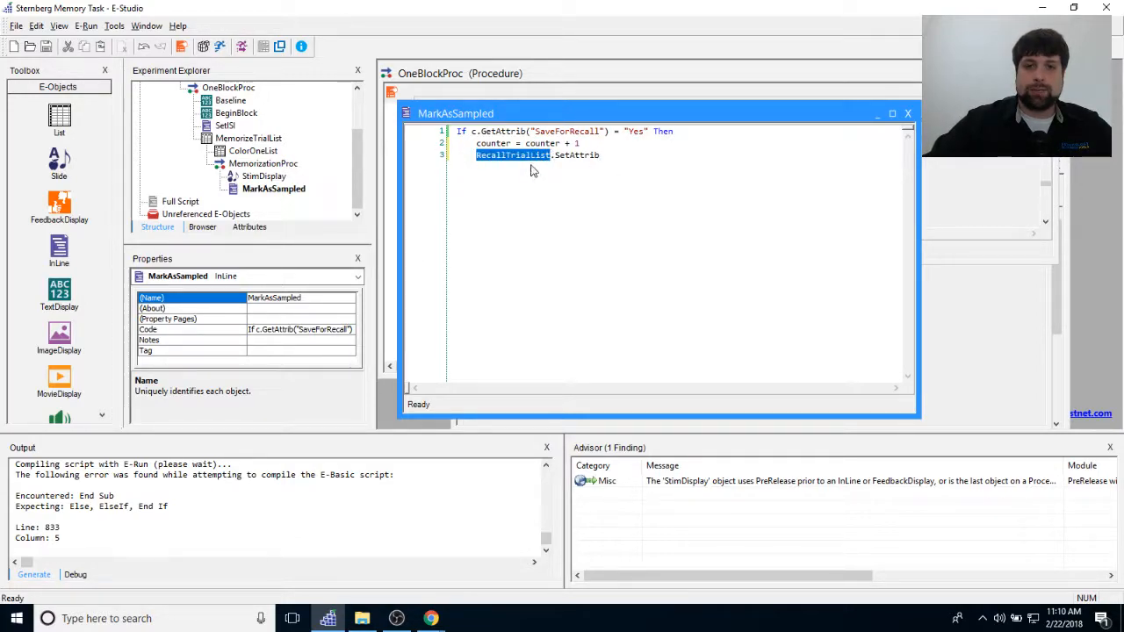
left_click(542, 158)
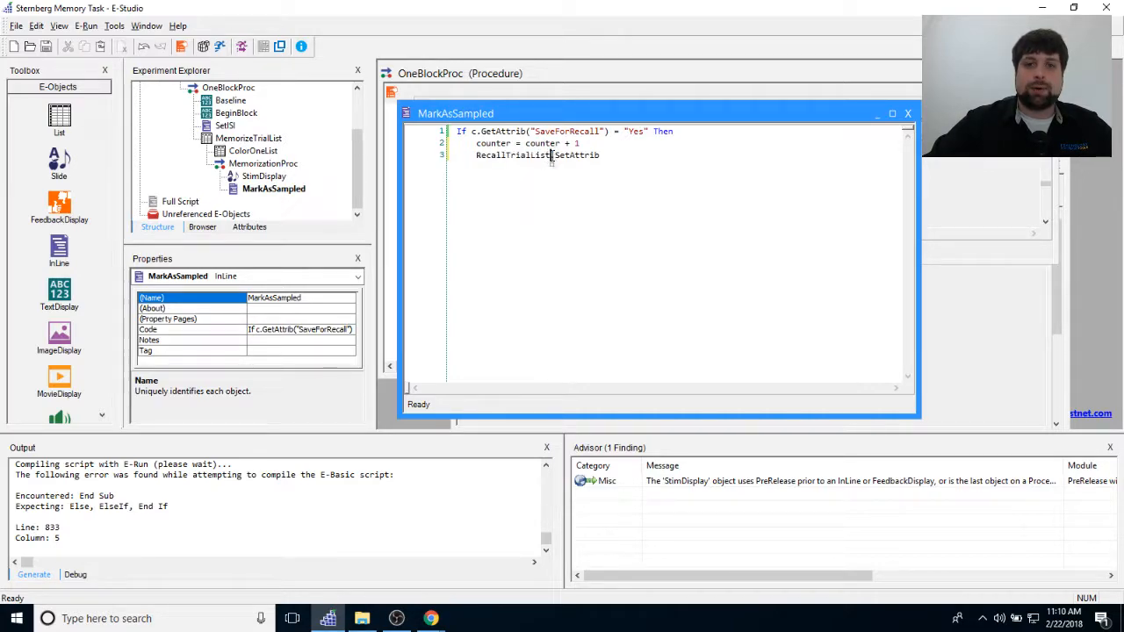
left_click_drag(474, 156, 552, 156)
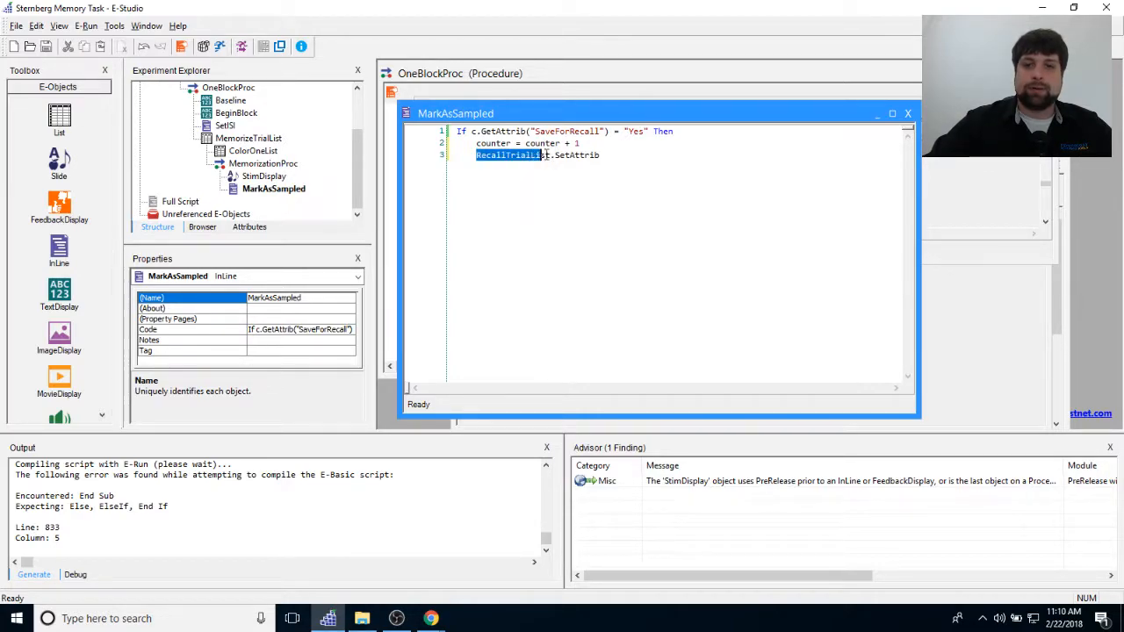
left_click(625, 170)
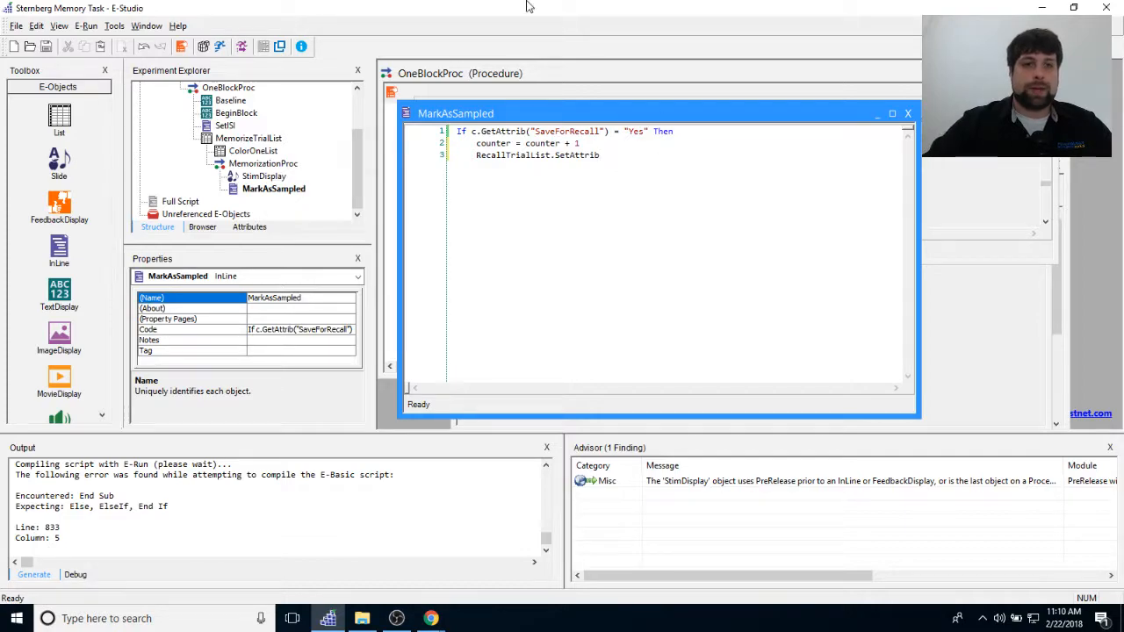
left_click(237, 138)
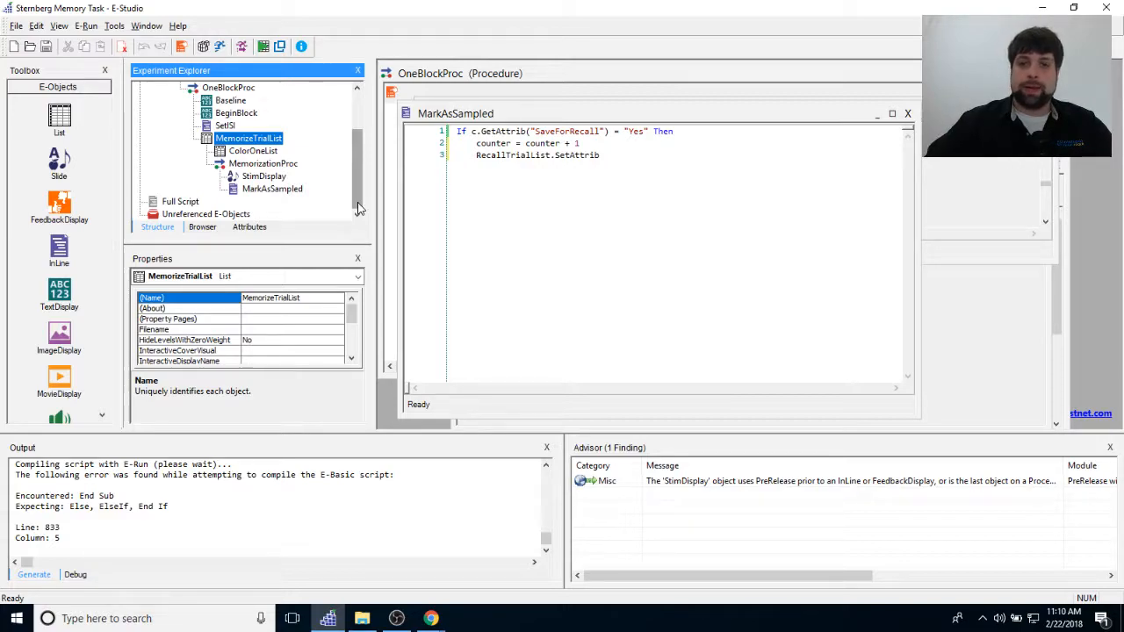
left_click(645, 186)
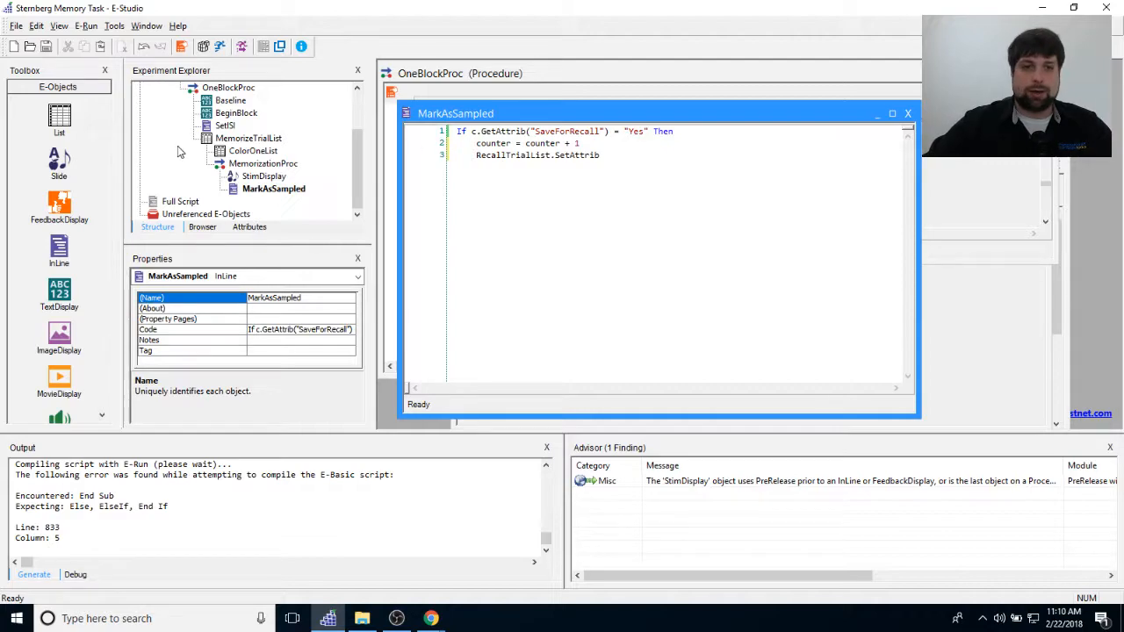
double_click(230, 141)
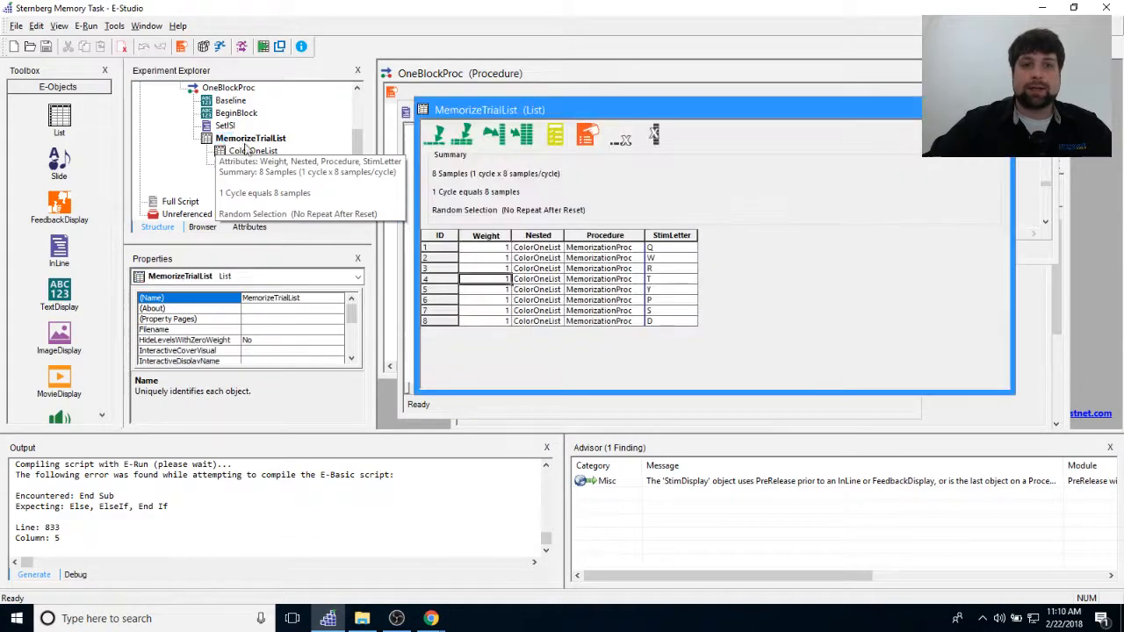
left_click(437, 249)
key("Down")
key("Down")
key("Down")
key("Down")
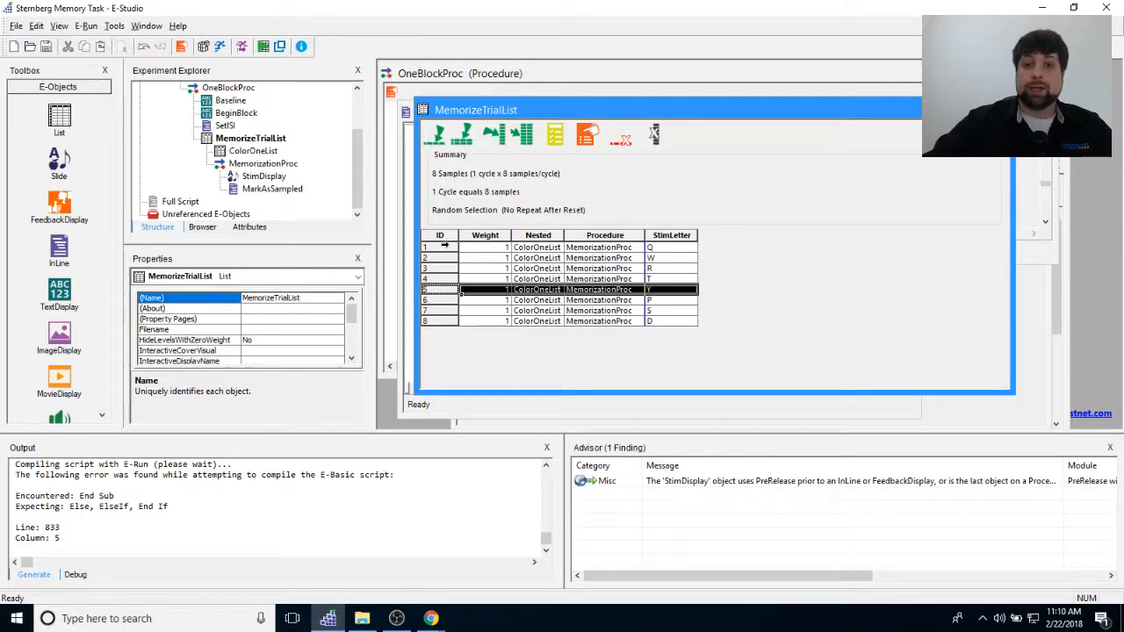
left_click(443, 247)
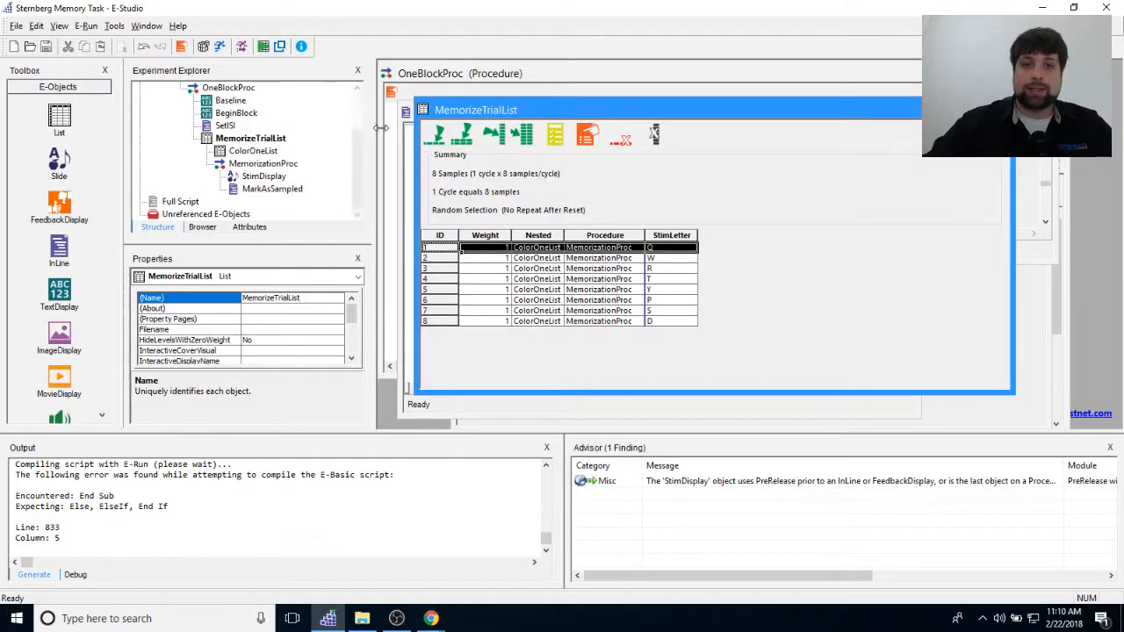
Add counter as the first argument of the RecallTrialList.SetAttrib call in the MarkAsSampled script.
left_click(417, 143)
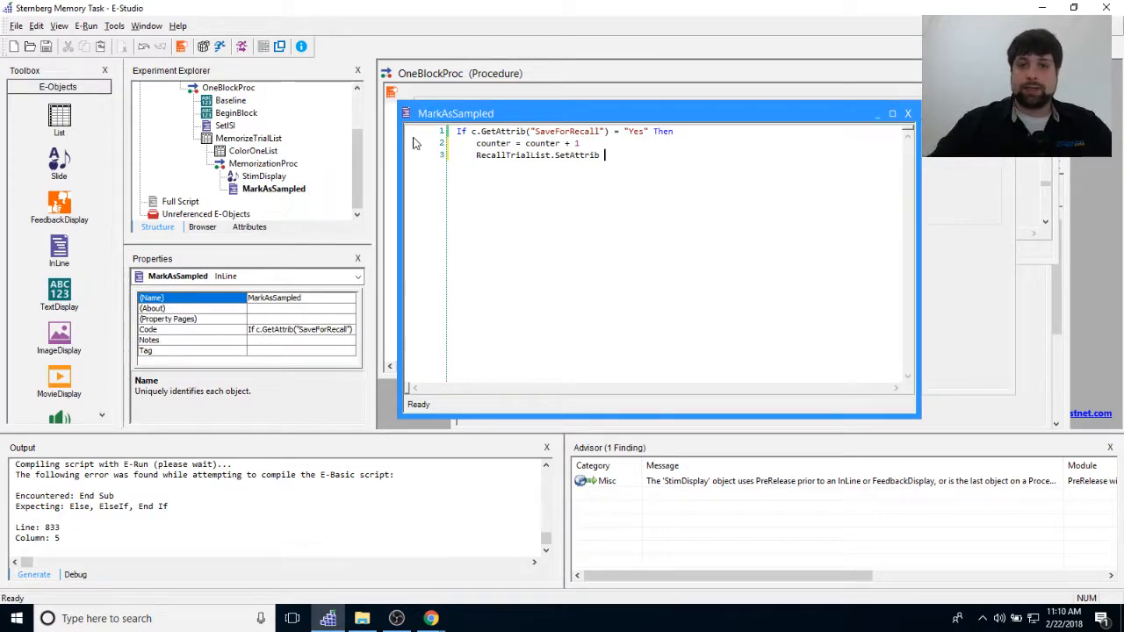
type("counter")
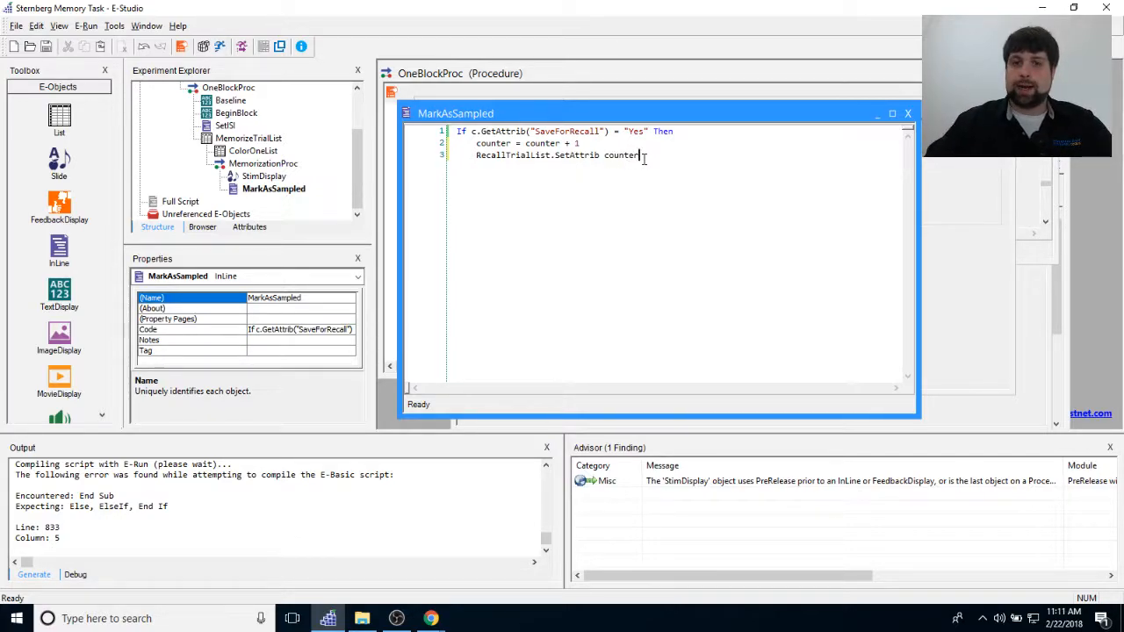
Look at rows 2 and 3 of MemorizeTrialList and close the Full Script window.
left_click_drag(644, 118, 682, 140)
left_click(682, 108)
left_click(446, 259)
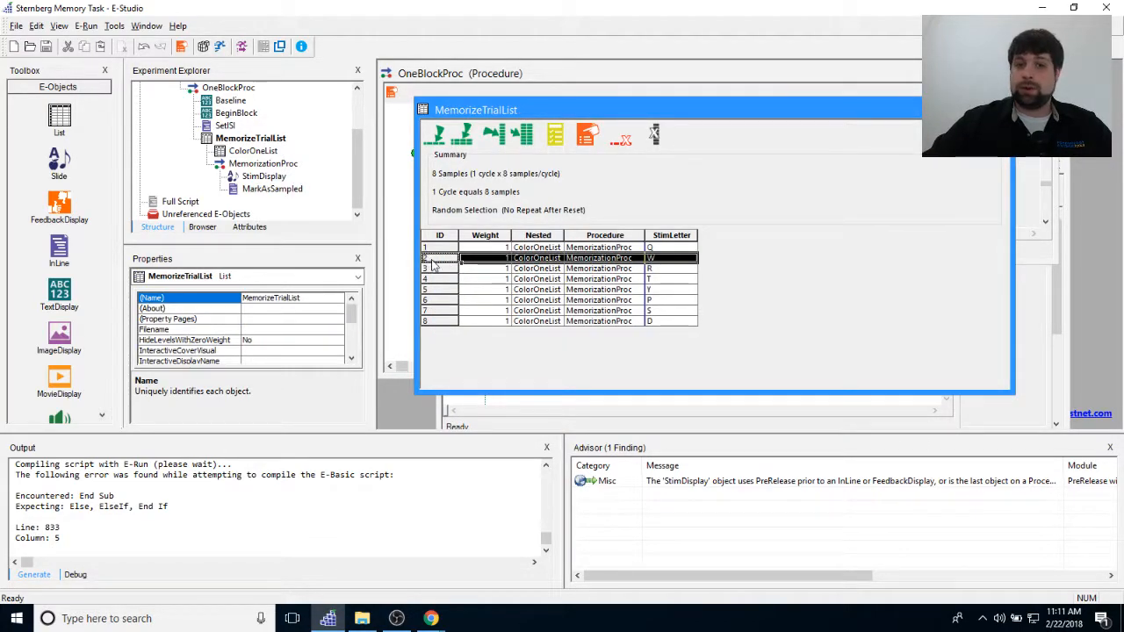
left_click(443, 270)
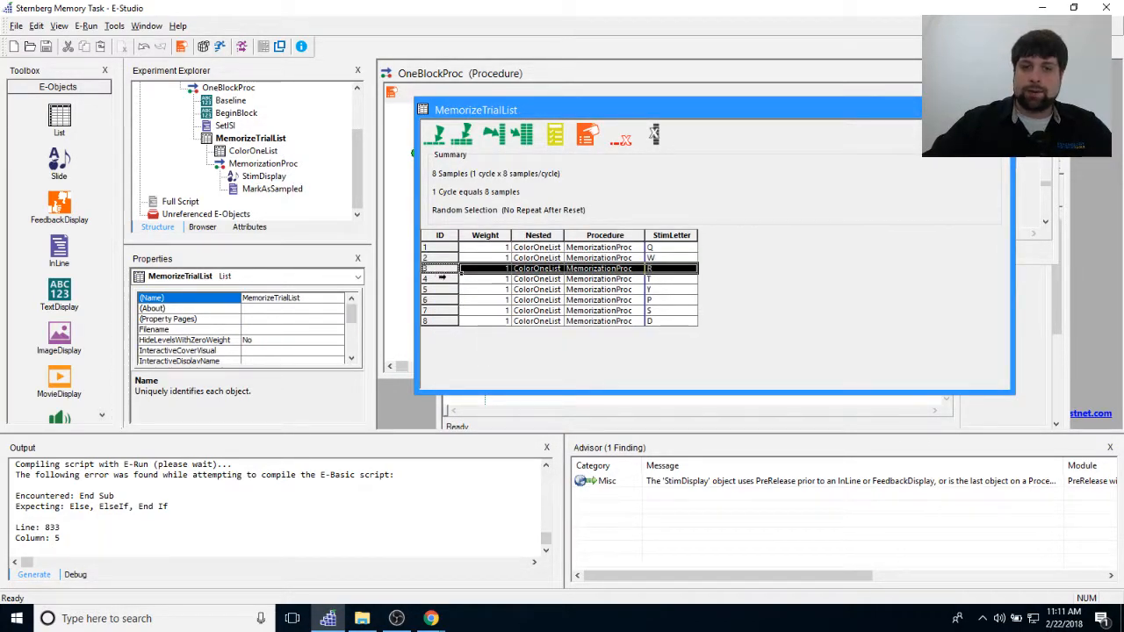
left_click(1035, 168)
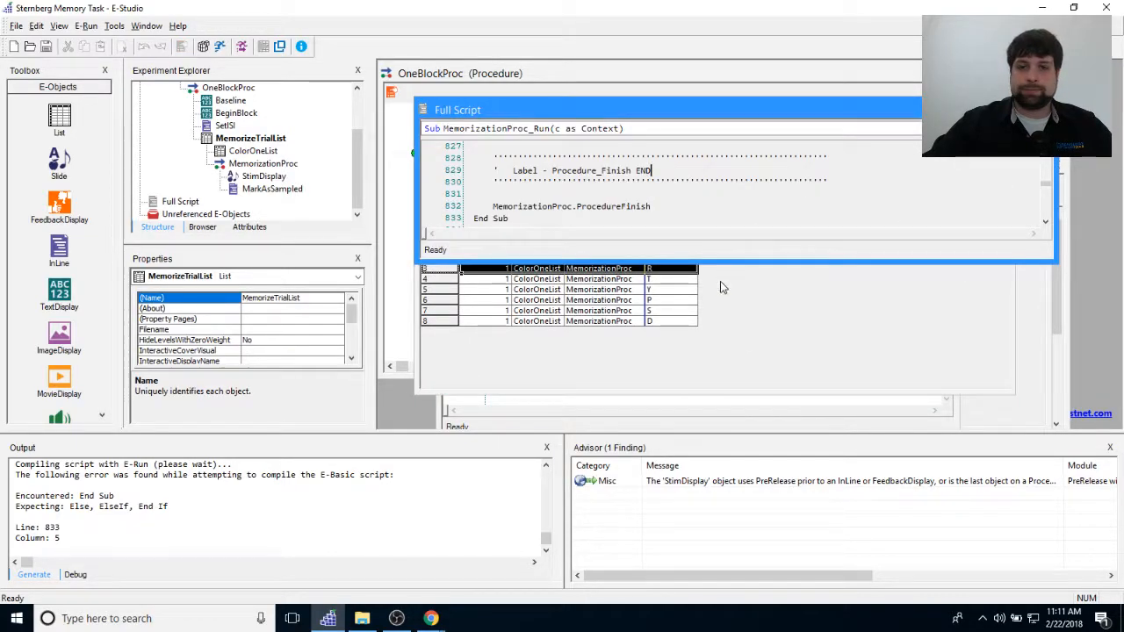
left_click(1044, 108)
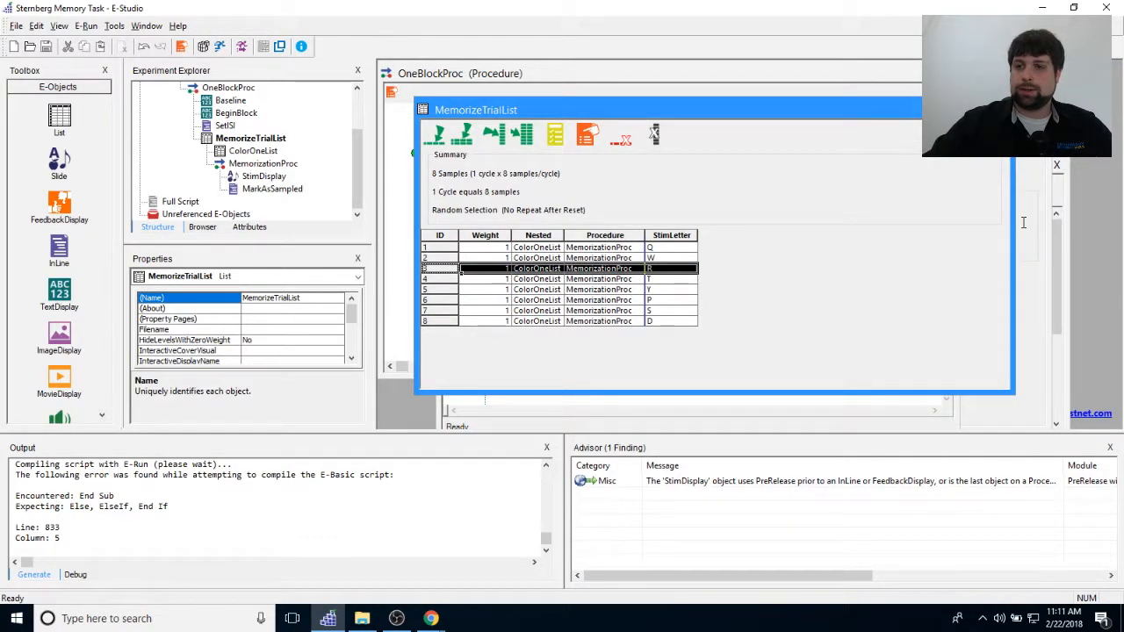
Return to the MarkAsSampled script and add "StimLetter" followed by a comma as the second SetAttrib argument.
left_click(146, 26)
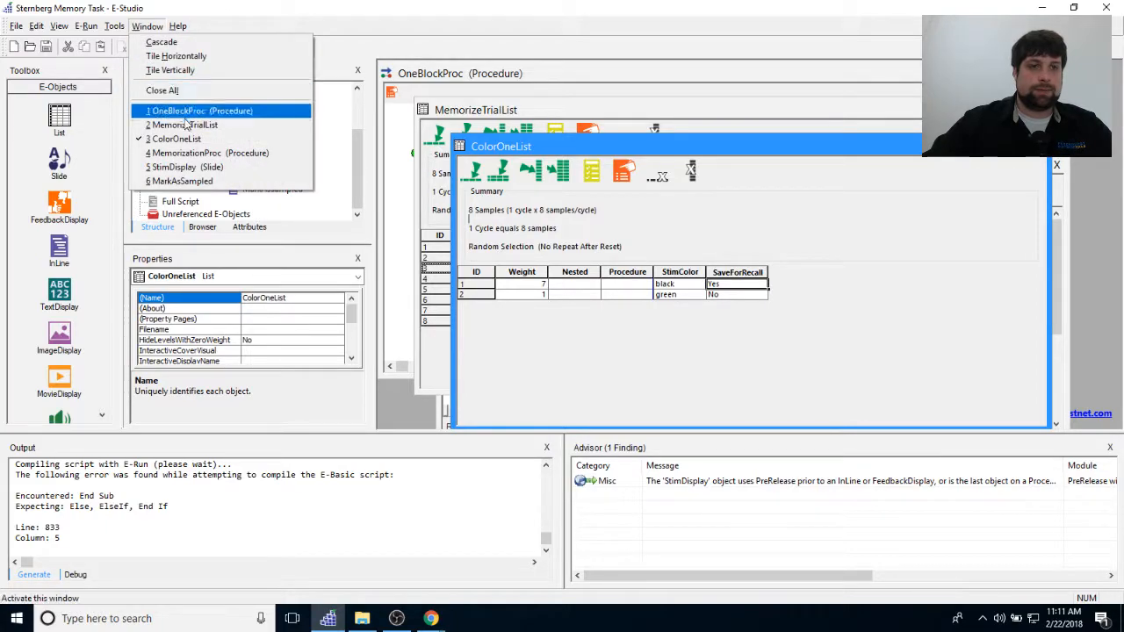
left_click(178, 25)
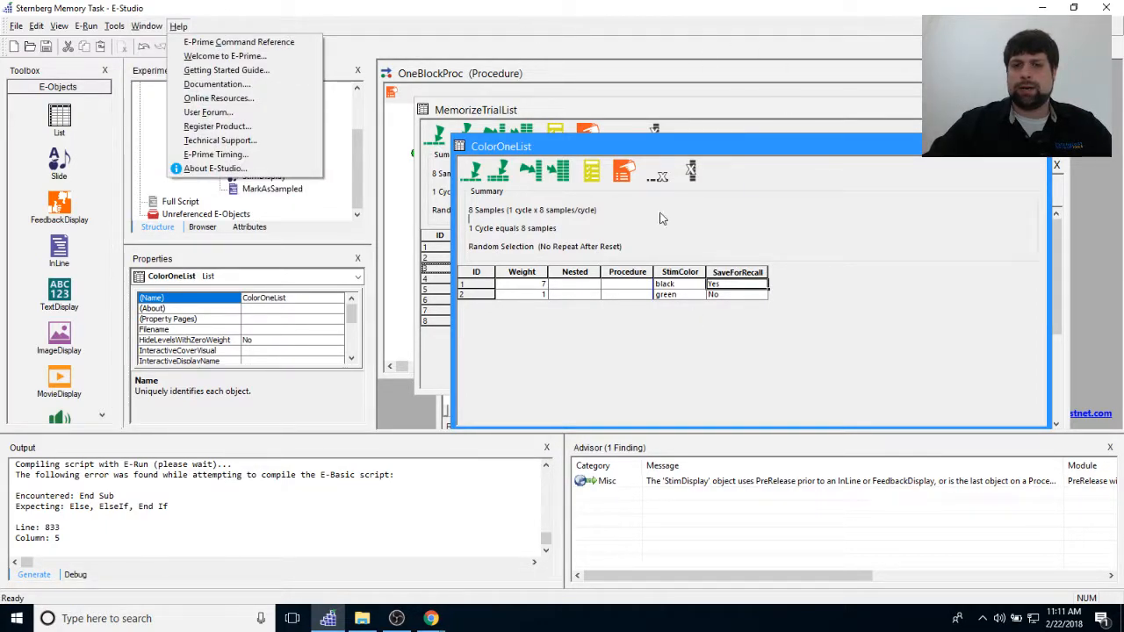
left_click(393, 47)
left_click(147, 26)
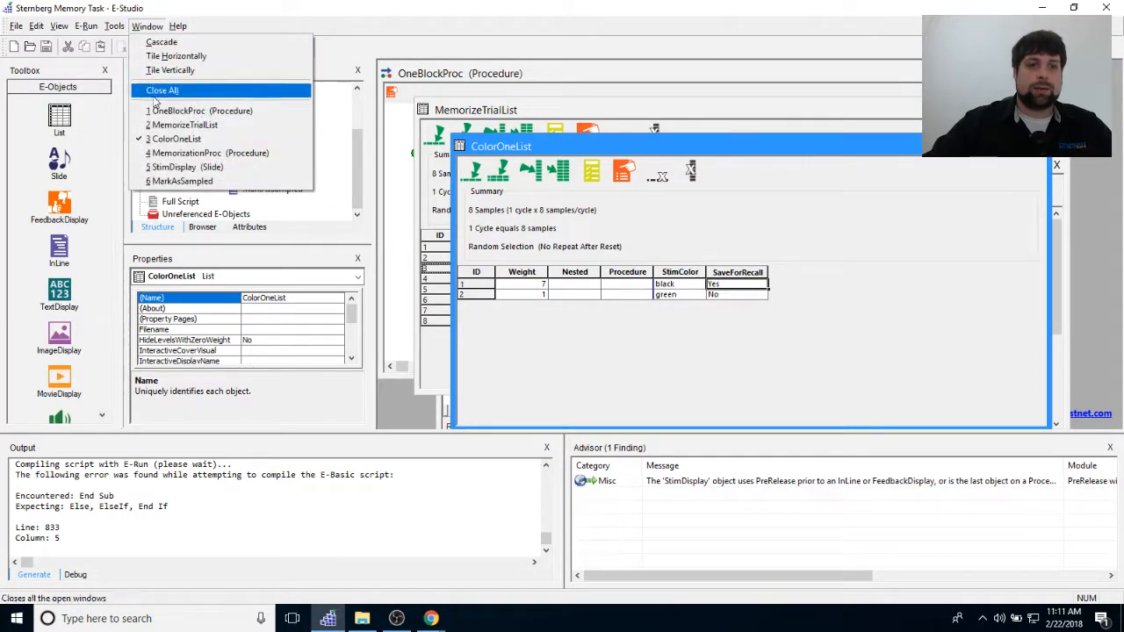
left_click(189, 181)
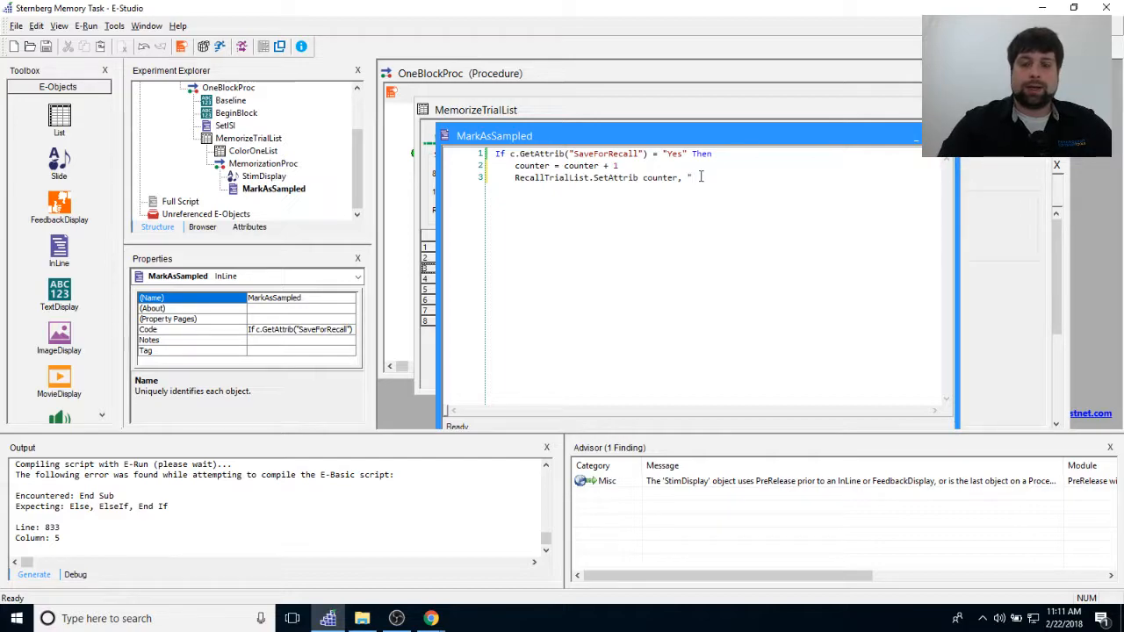
type("StimLetter")
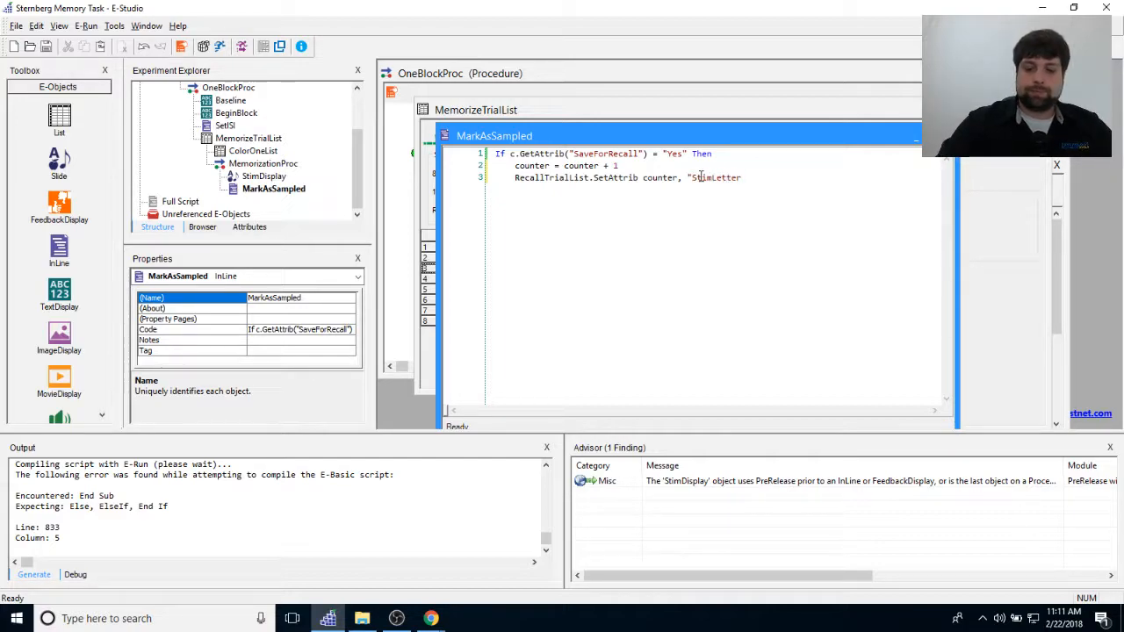
type("\",")
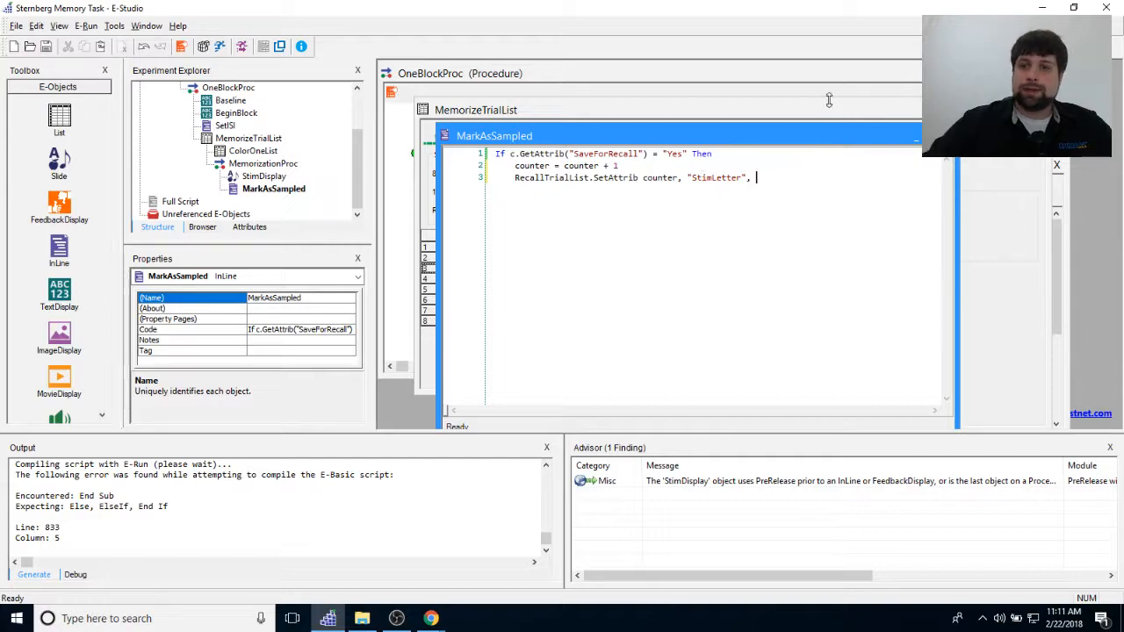
Close ColorOneList and arrange the MemorizeTrialList and MarkAsSampled windows side by side.
left_click_drag(758, 139, 906, 142)
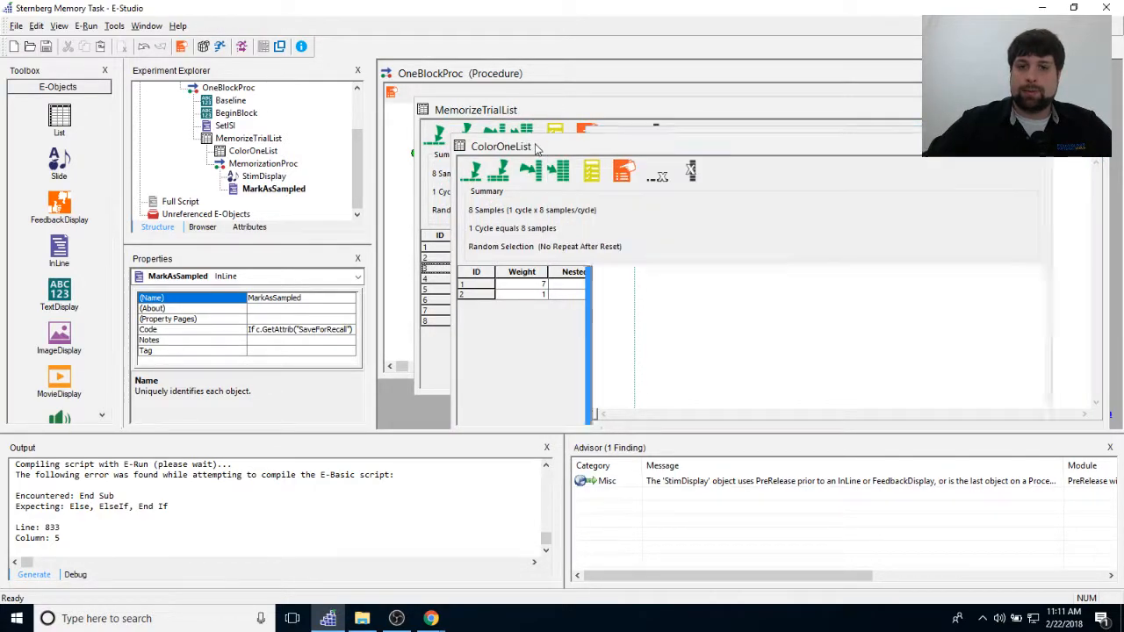
left_click_drag(539, 147, 480, 141)
left_click(977, 140)
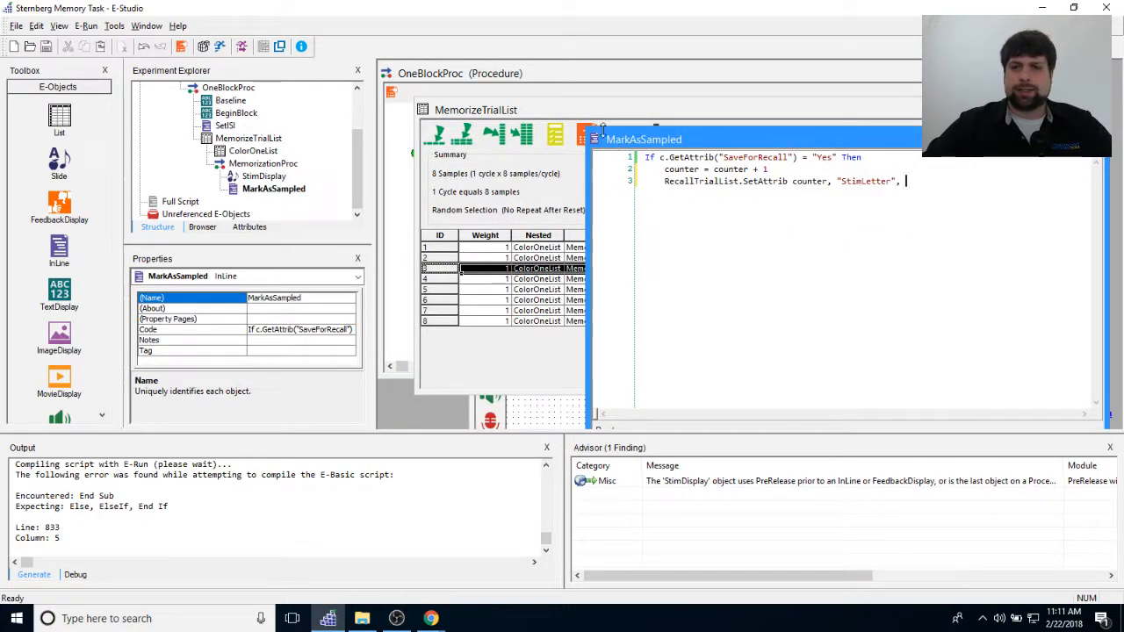
left_click_drag(587, 130, 770, 131)
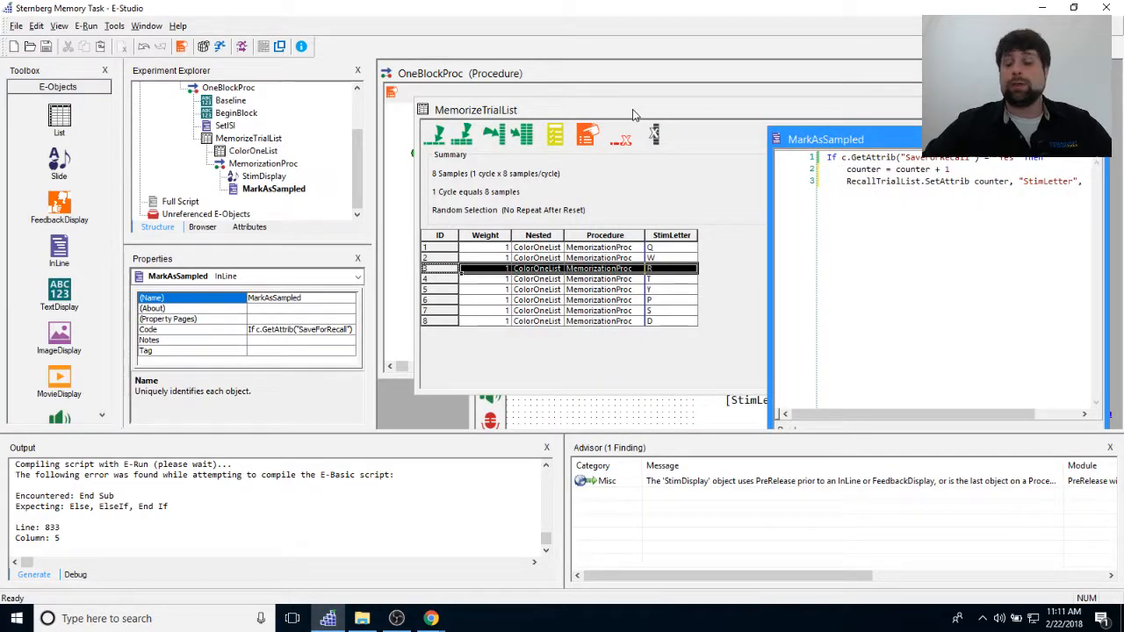
left_click_drag(633, 109, 610, 109)
left_click_drag(444, 110, 726, 122)
left_click_drag(807, 129, 578, 135)
Compare row 1 and the StimLetter column of MemorizeTrialList with the SetAttrib arguments in MarkAsSampled.
left_click(631, 296)
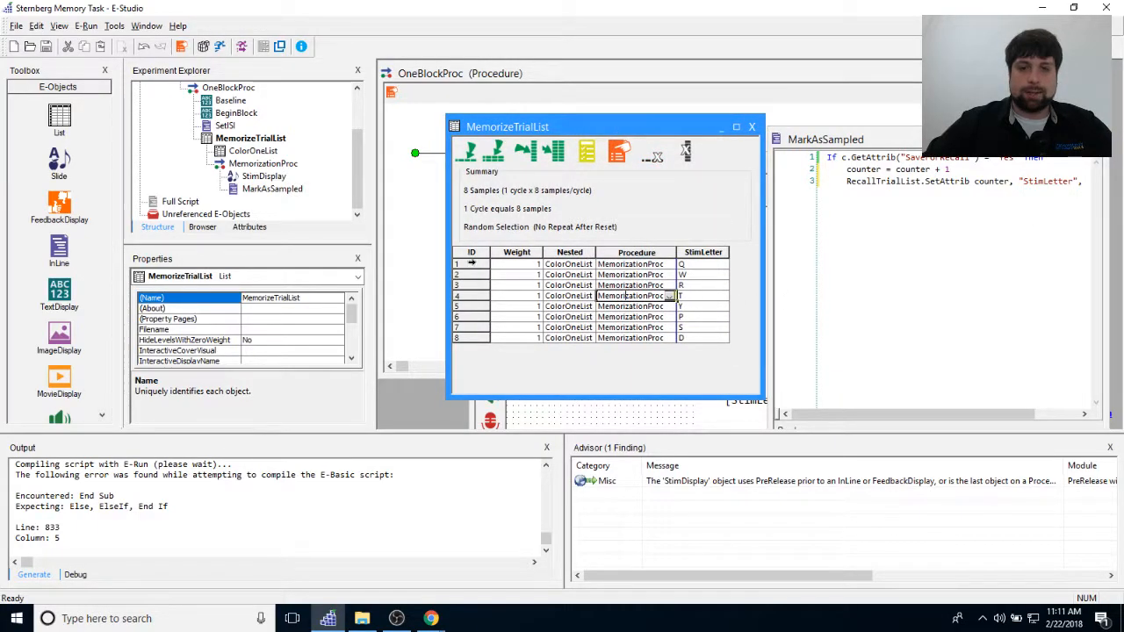
left_click(472, 264)
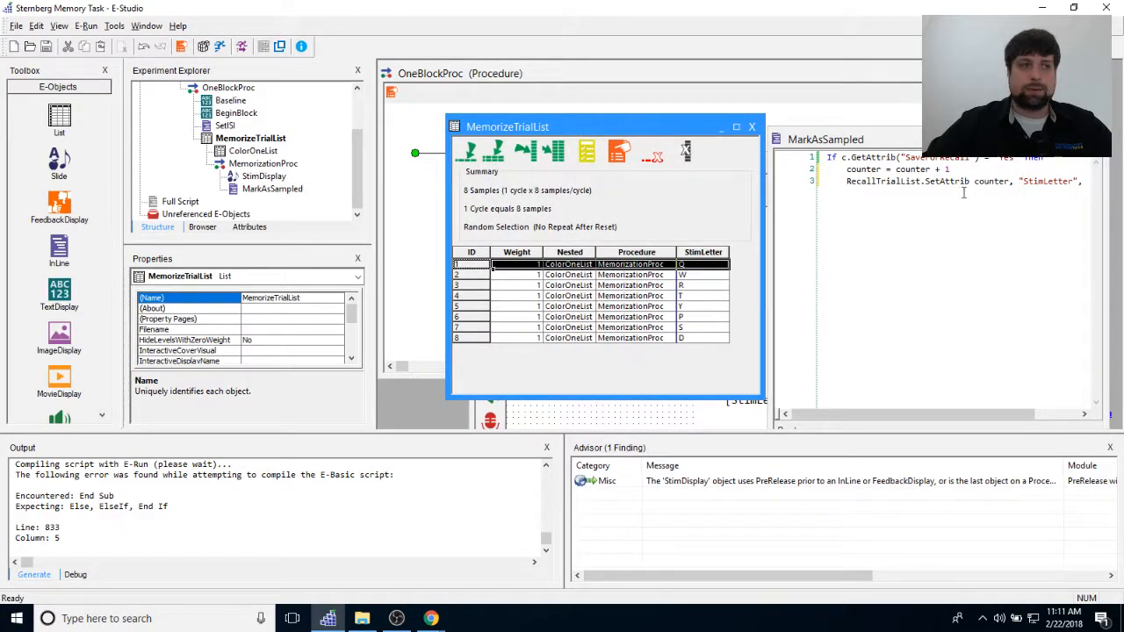
double_click(1046, 181)
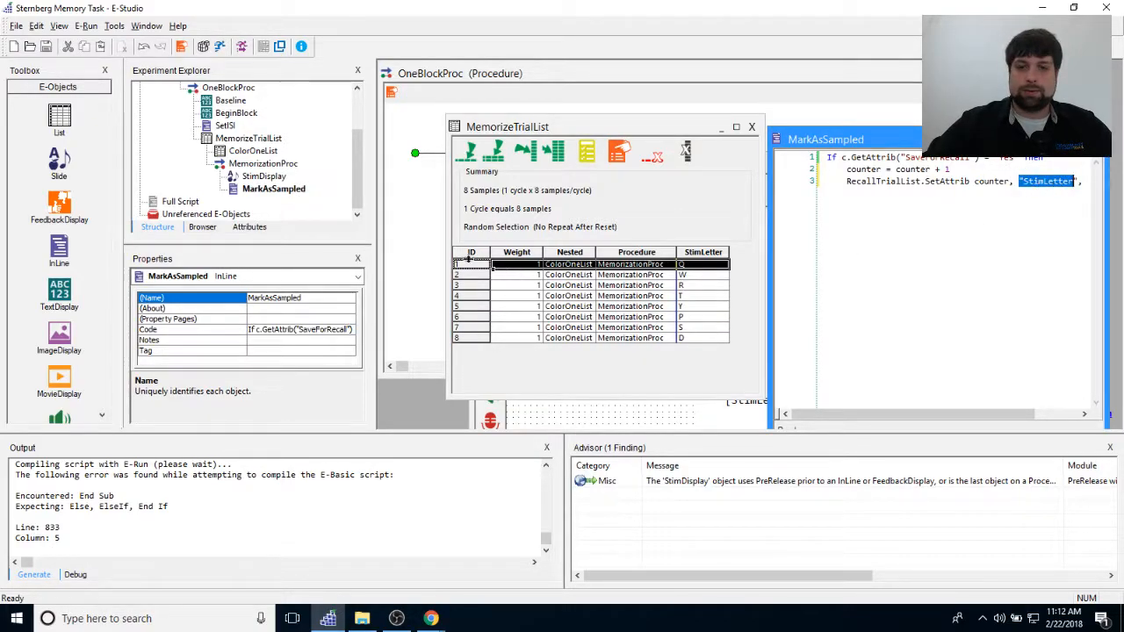
left_click(691, 264)
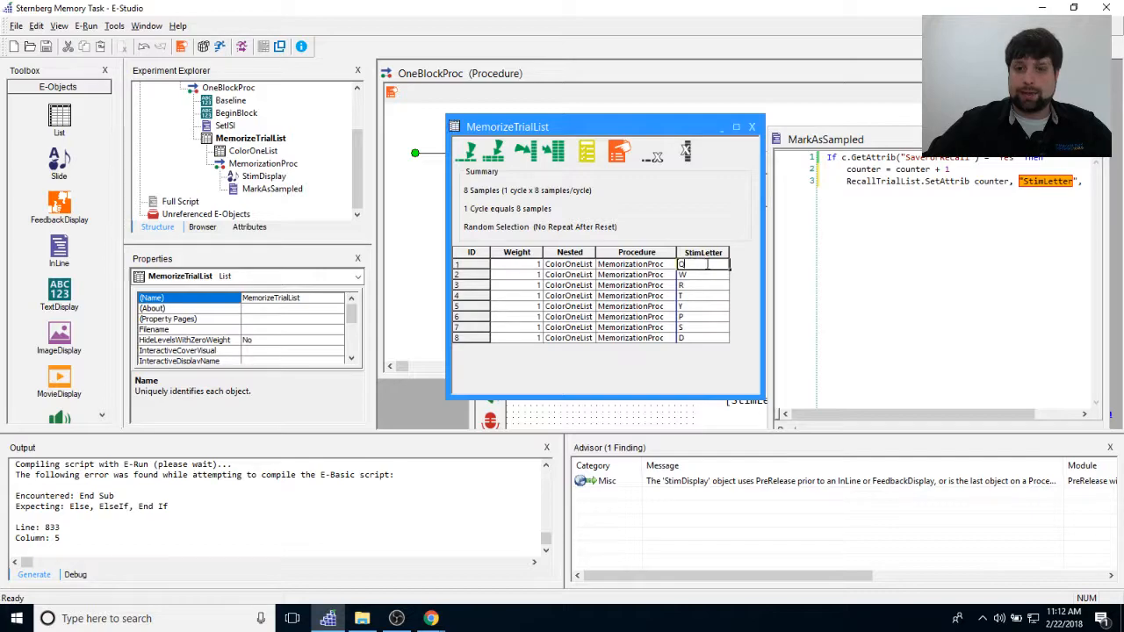
left_click_drag(869, 415, 944, 414)
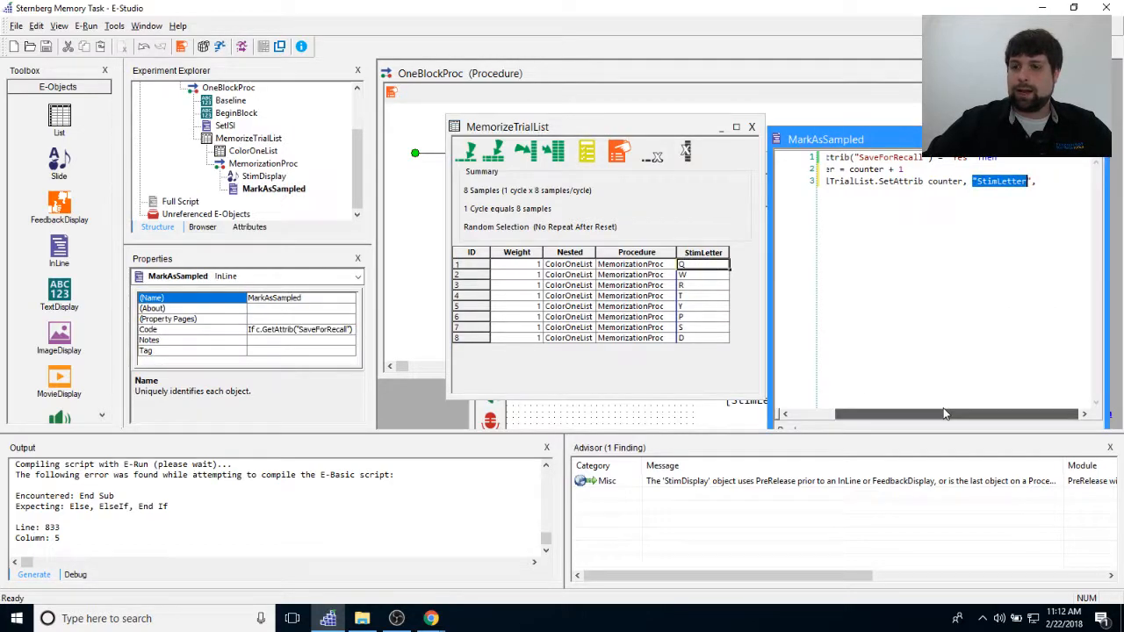
left_click(1044, 175)
left_click(1043, 180)
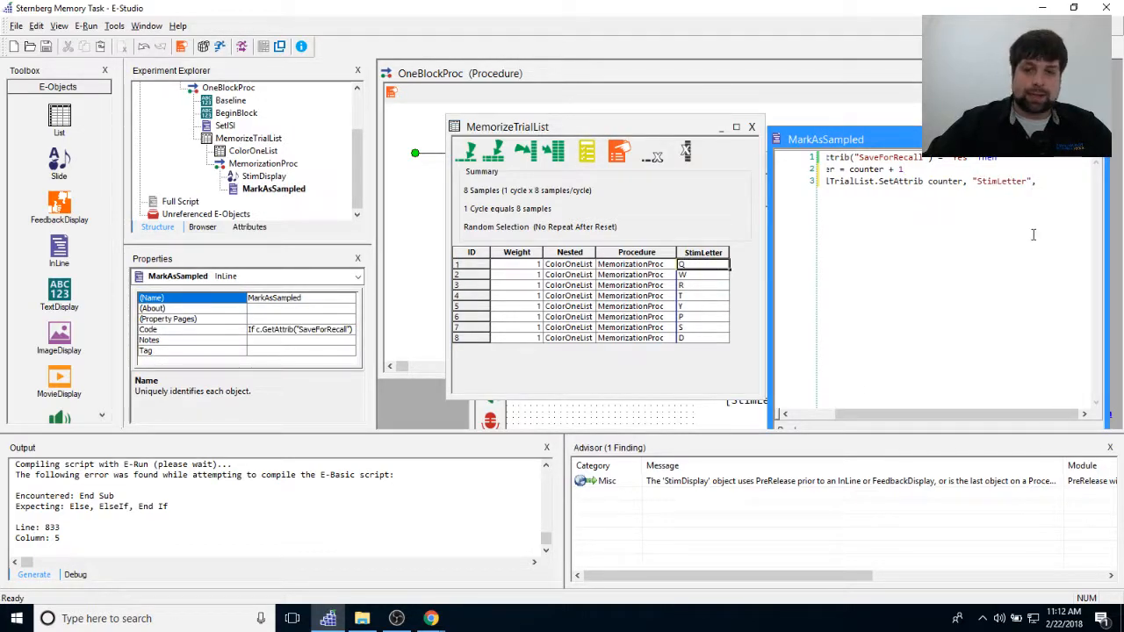
Widen the MarkAsSampled script window and add c.GetAttrib("StimLetter") as the third SetAttrib argument on line 3.
left_click_drag(770, 130, 409, 58)
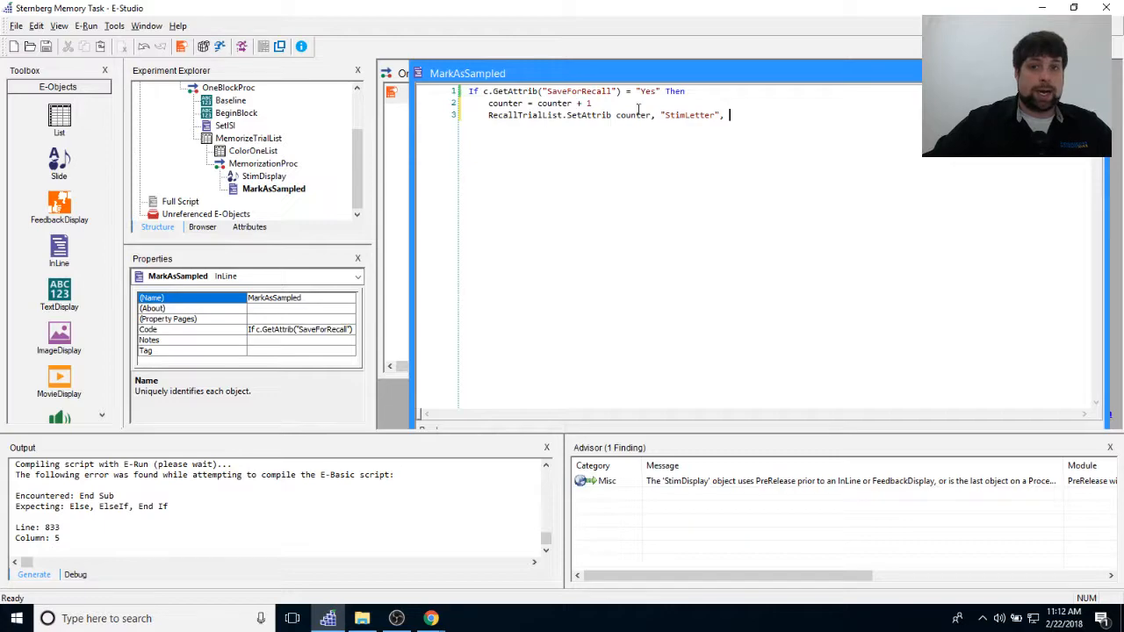
left_click_drag(480, 90, 708, 93)
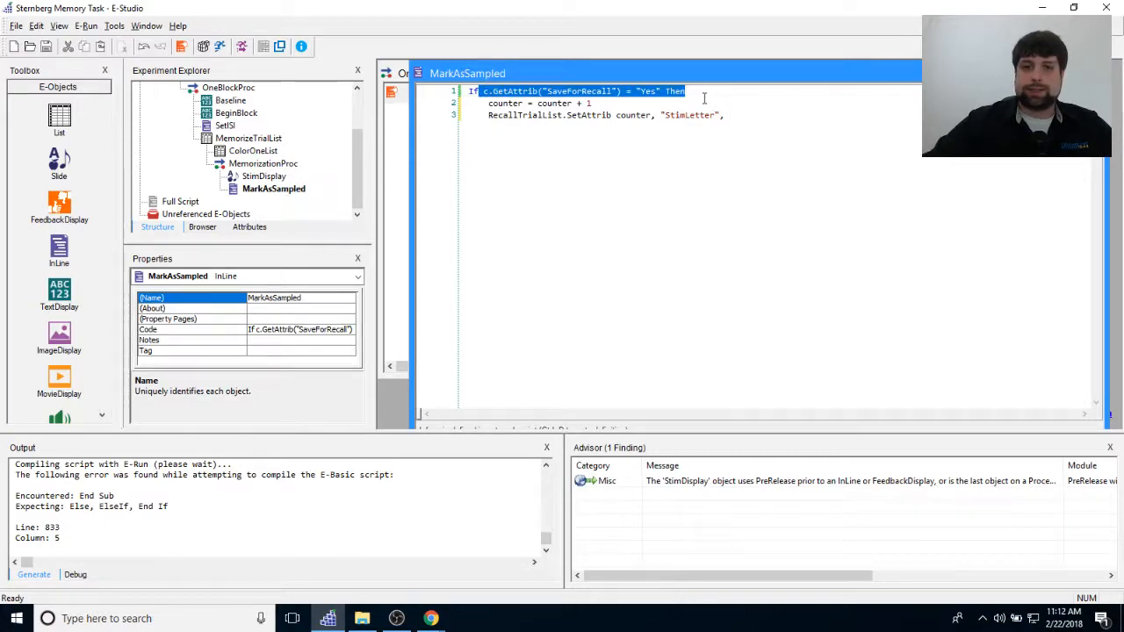
left_click(741, 107)
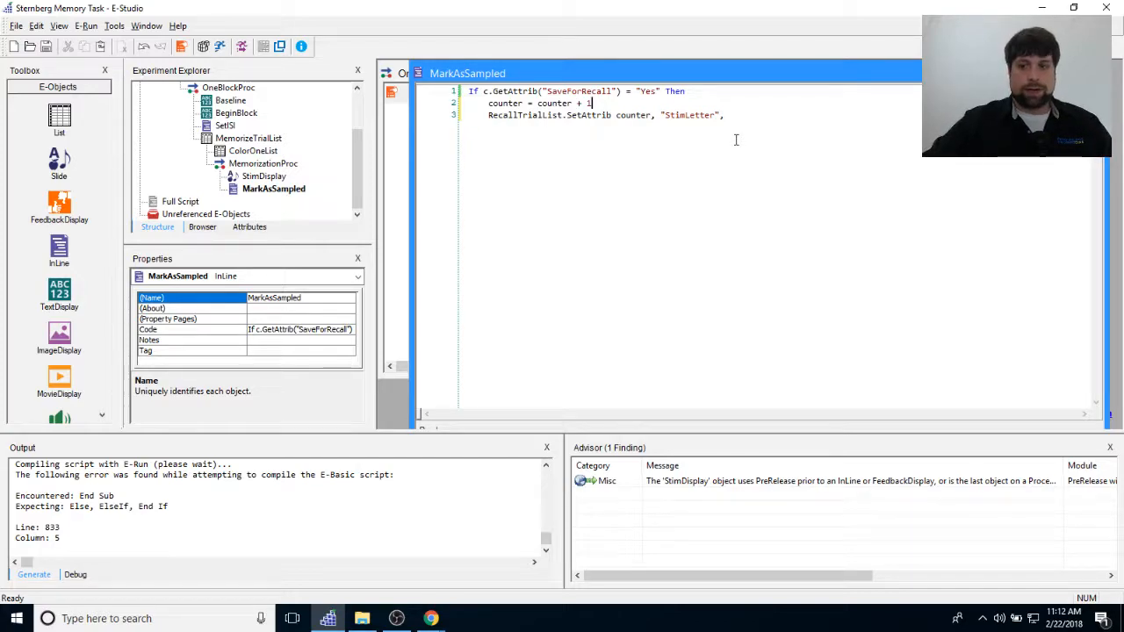
type("c.GetAttrib")
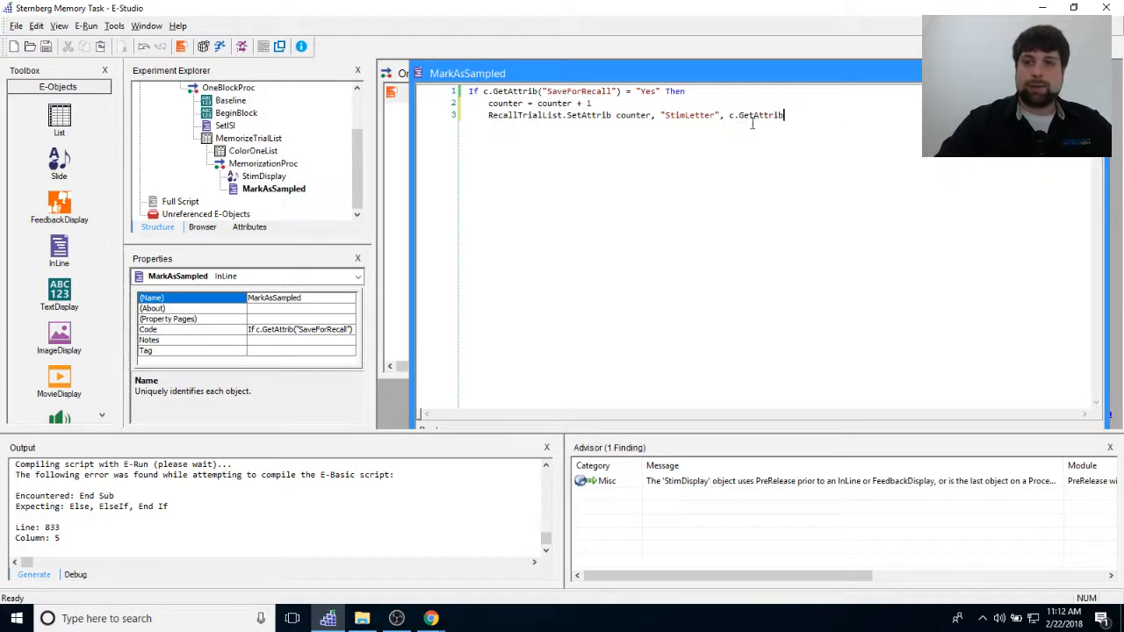
type("(")
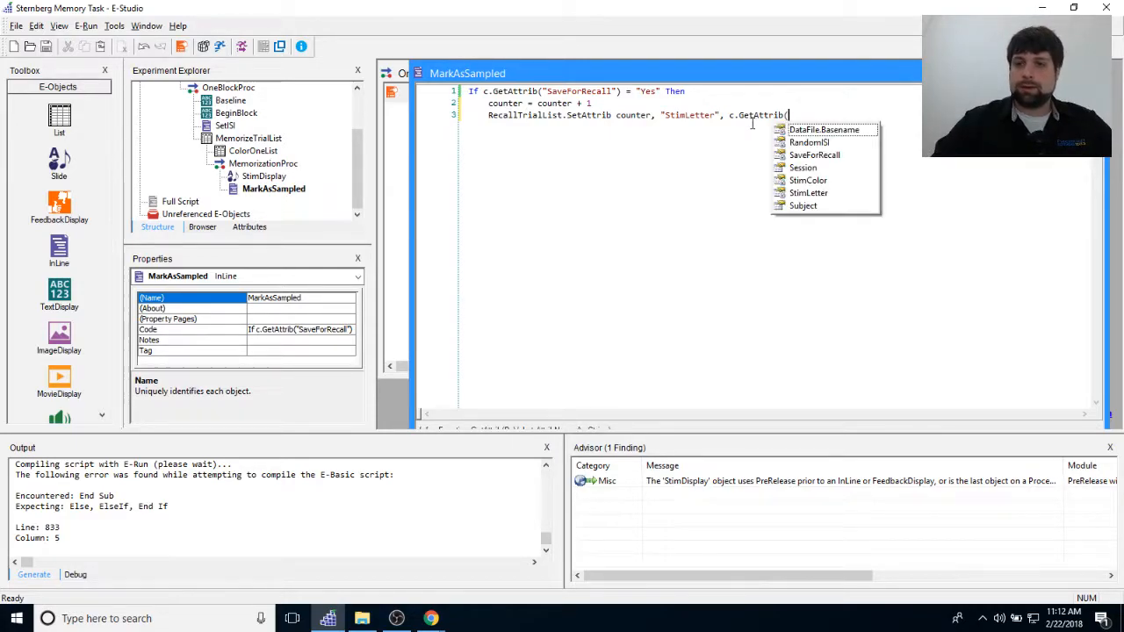
key("Down")
key("Down")
key("Down")
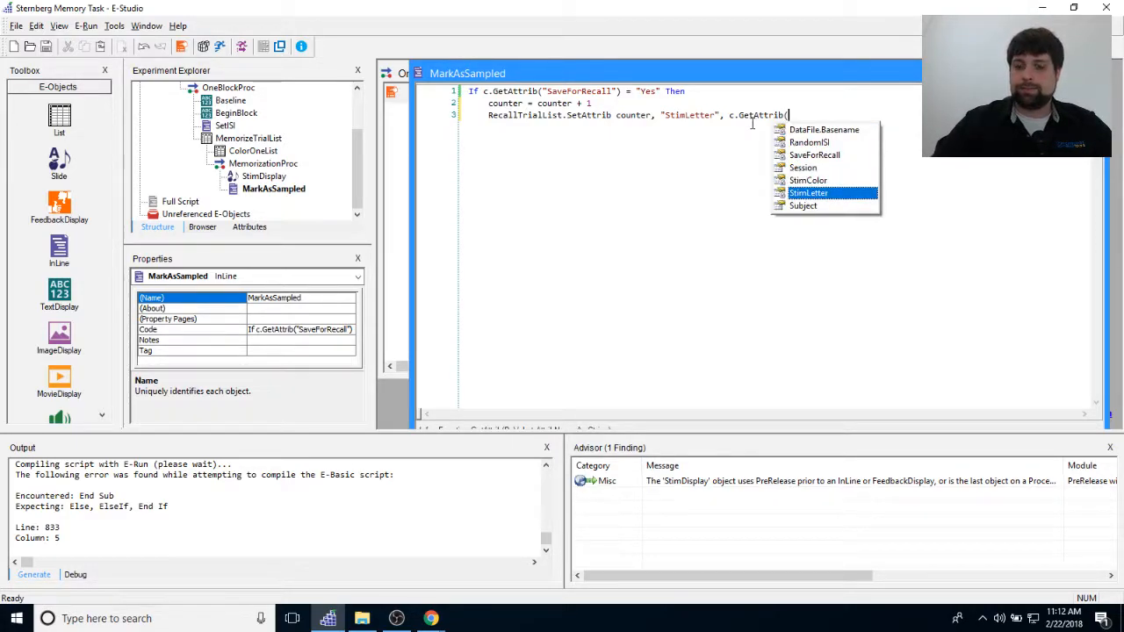
key("Return")
type(")")
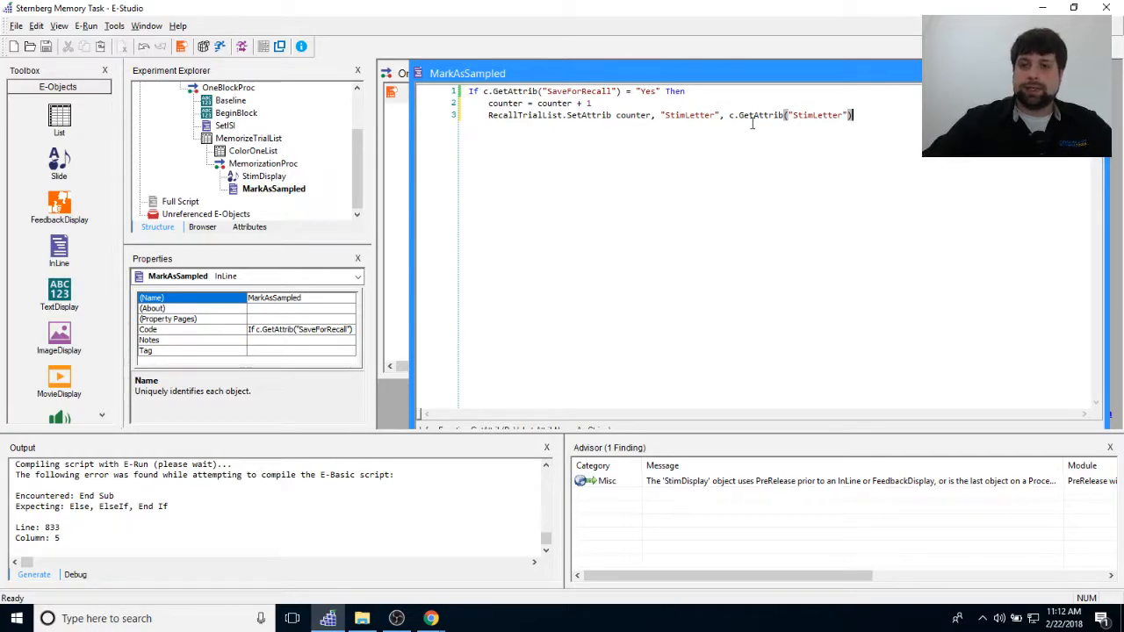
Close the conditional block in MarkAsSampled with End If on a new line 4.
double_click(732, 115)
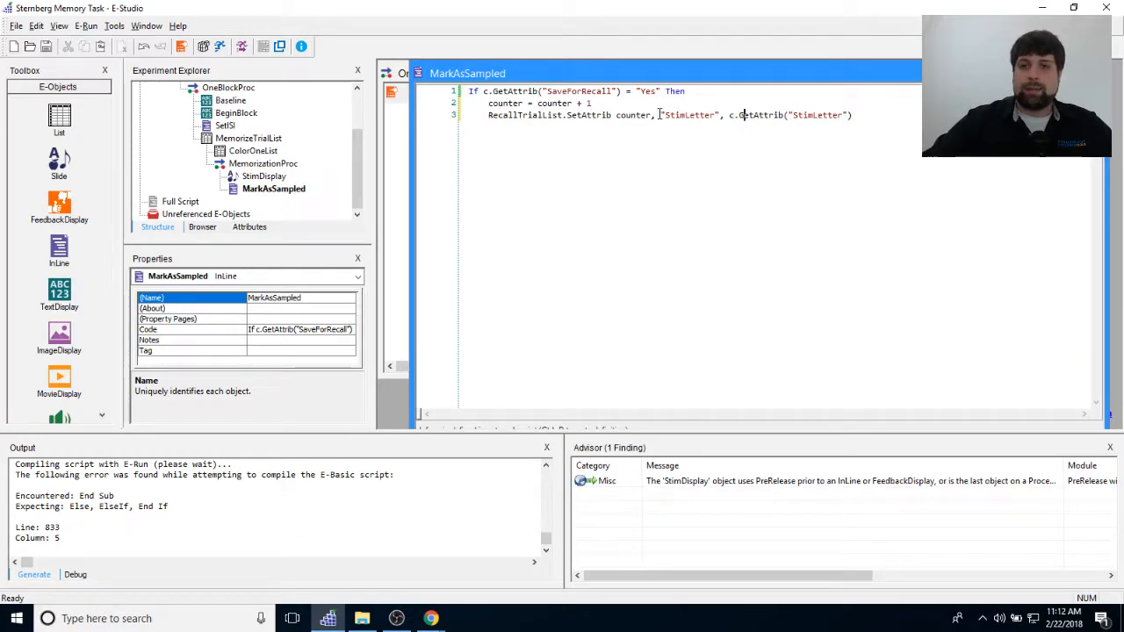
left_click_drag(662, 115, 726, 115)
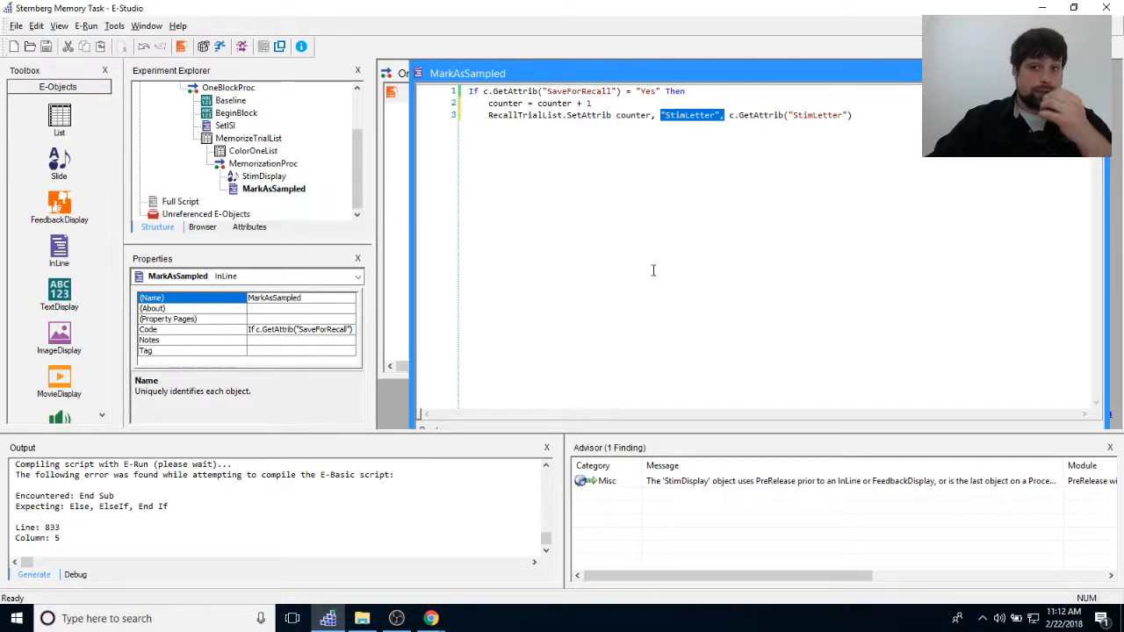
left_click(904, 123)
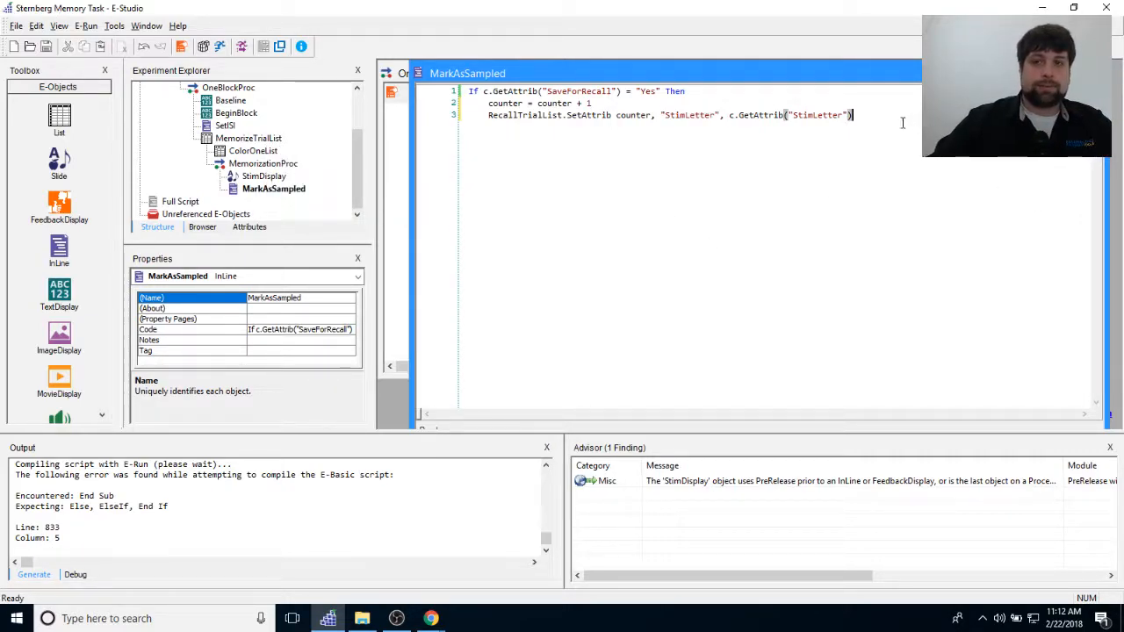
key("Return")
type("End If")
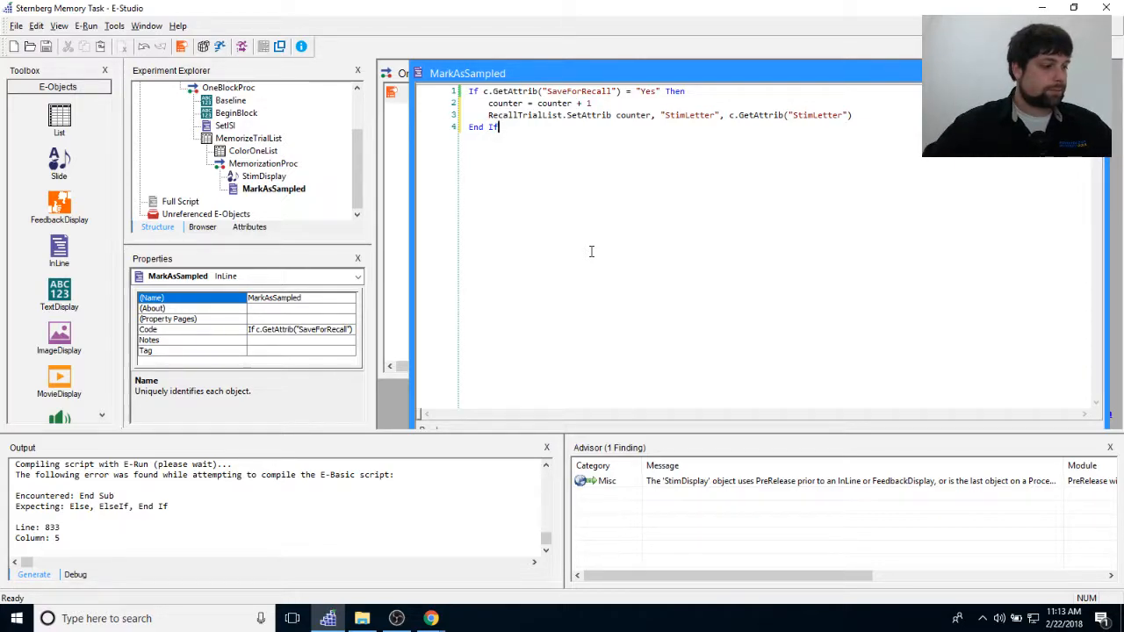
Close all open object windows and open the OneBlockProc procedure.
left_click(146, 26)
mouse_move(177, 26)
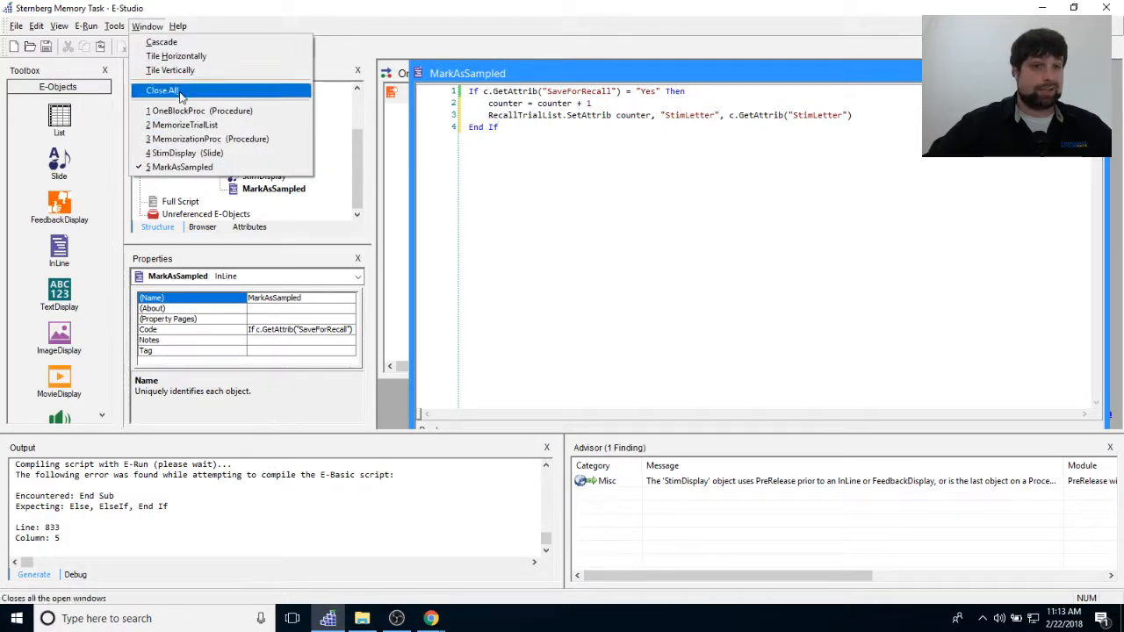
left_click(202, 152)
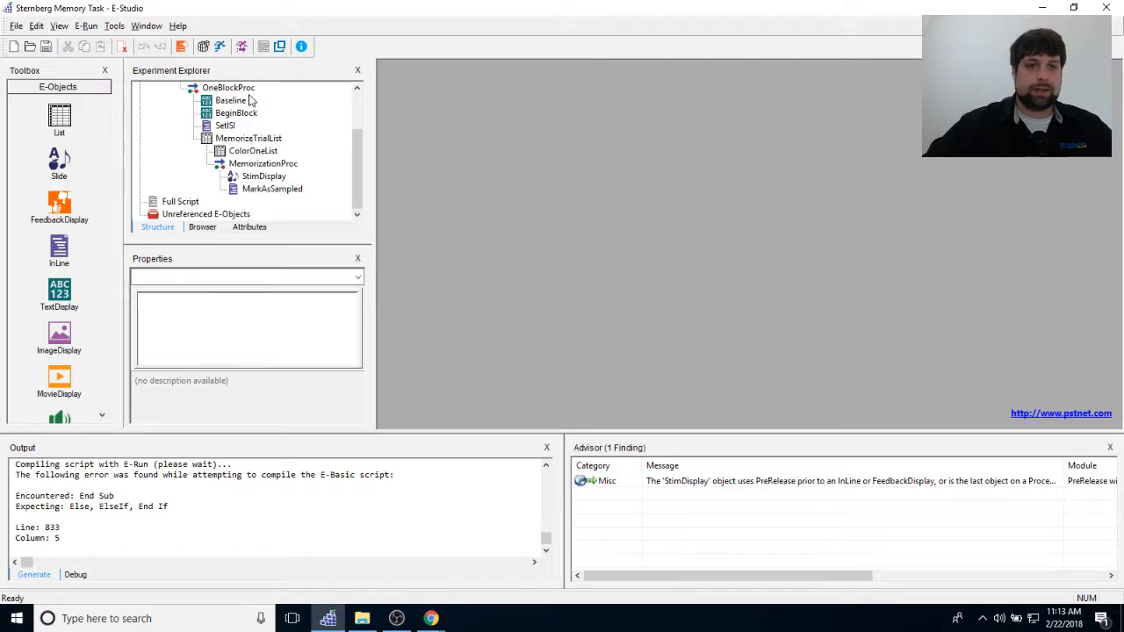
double_click(240, 88)
left_click(268, 88)
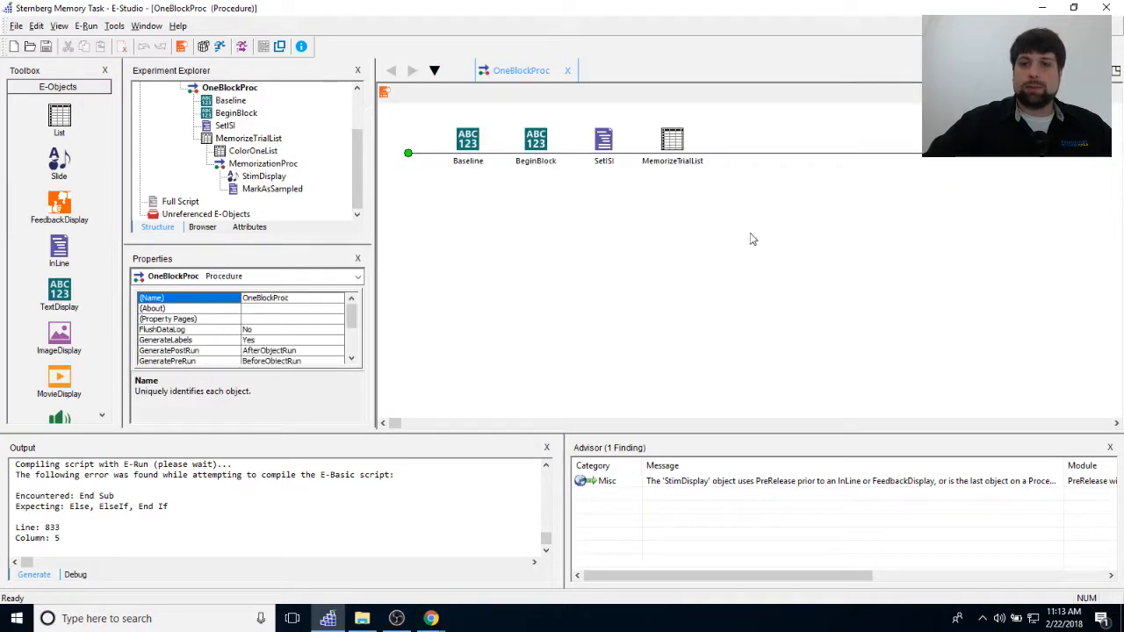
Add a List object to OneBlockProc after MemorizeTrialList and rename it RecallTrialList.
left_click_drag(60, 114, 949, 281)
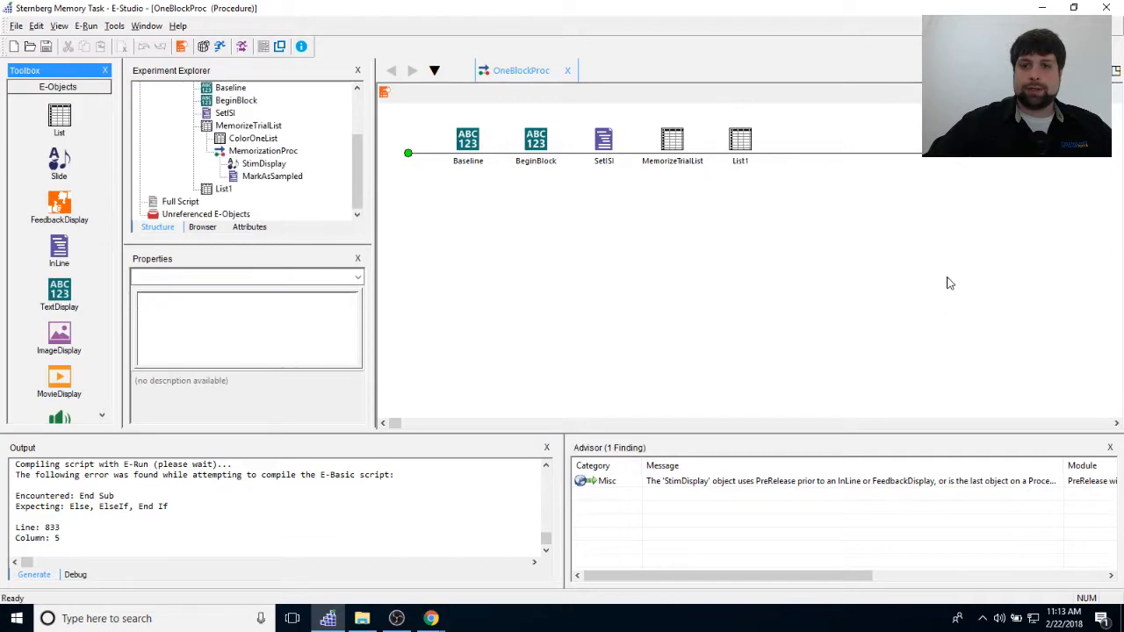
left_click(742, 148)
right_click(742, 148)
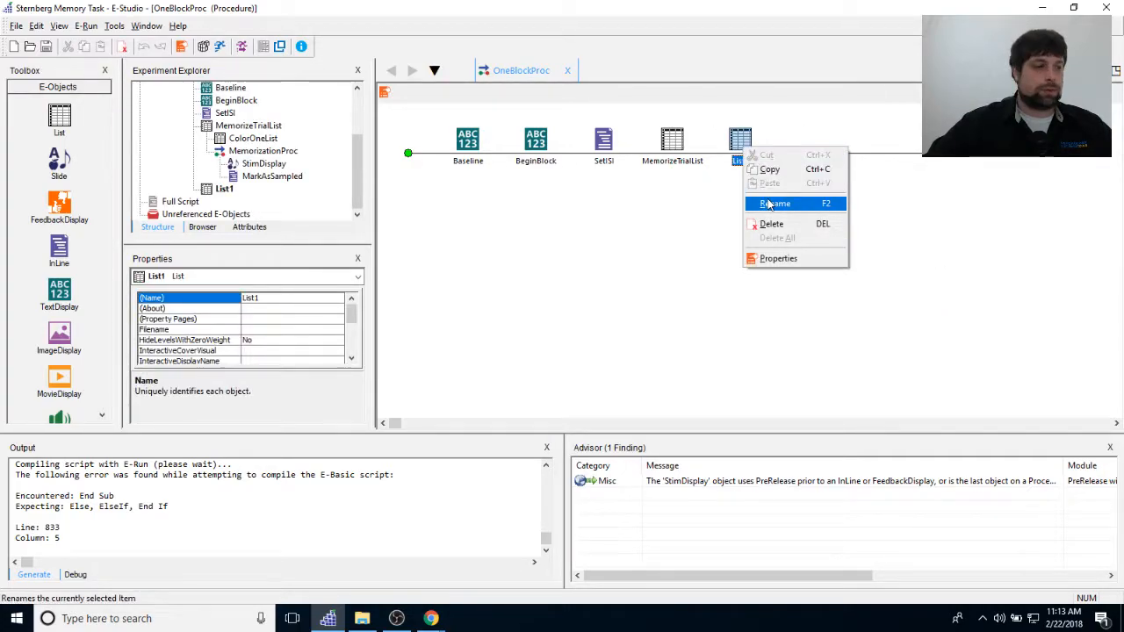
left_click(769, 204)
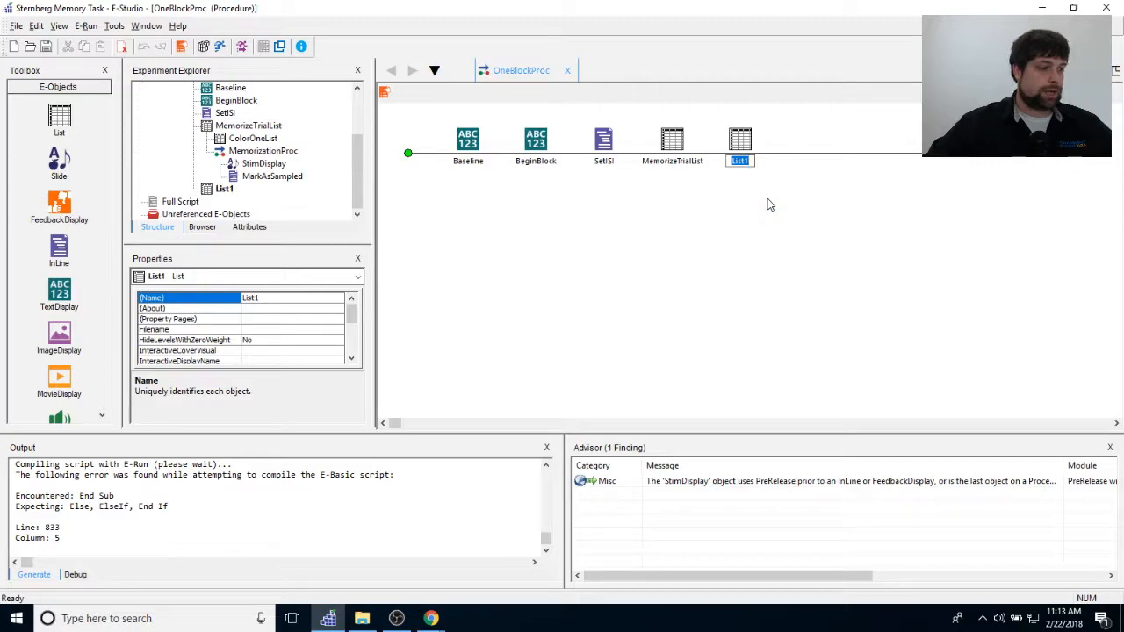
type("RecallTrialList")
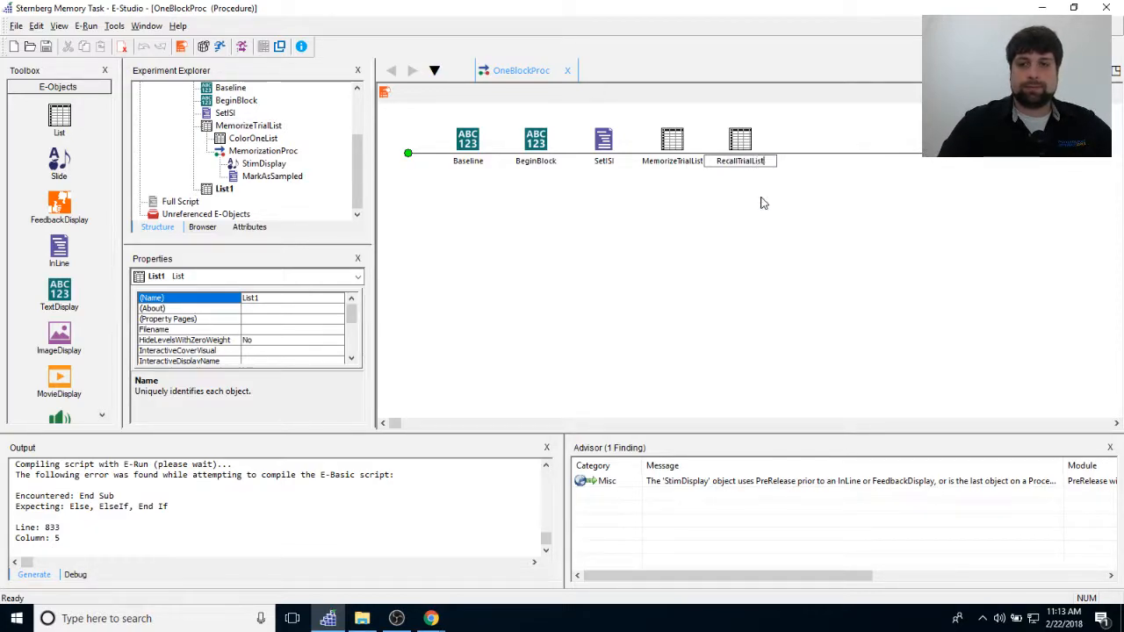
key("Return")
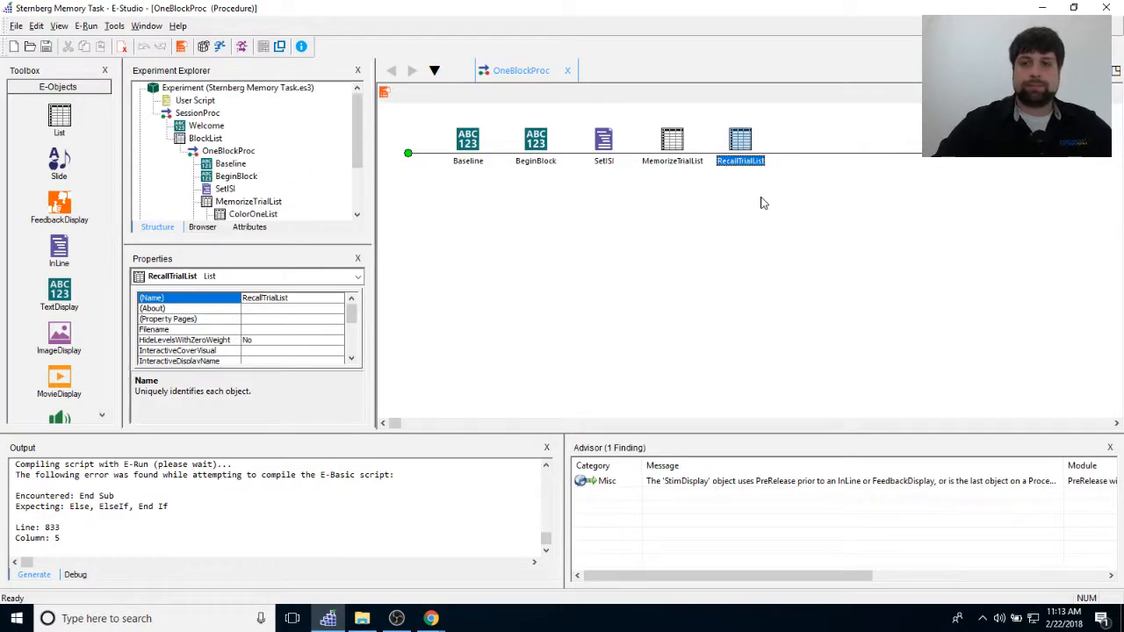
left_click(871, 209)
Reopen the MarkAsSampled script and check the RecallTrialList reference on line 3.
left_click_drag(360, 153, 359, 191)
double_click(305, 173)
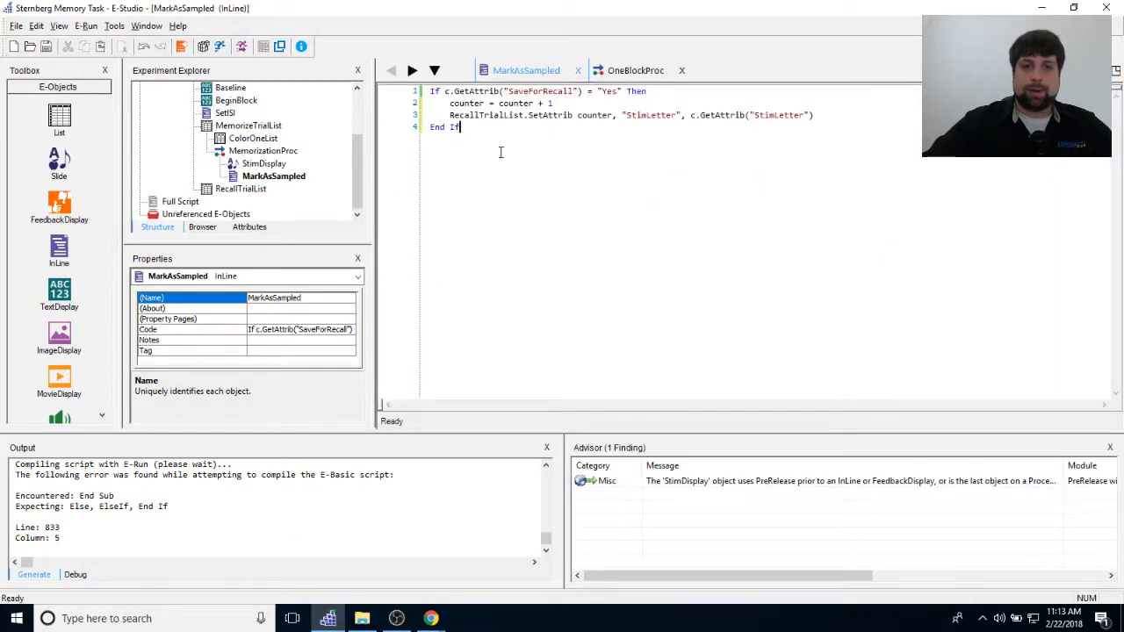
left_click_drag(449, 115, 525, 117)
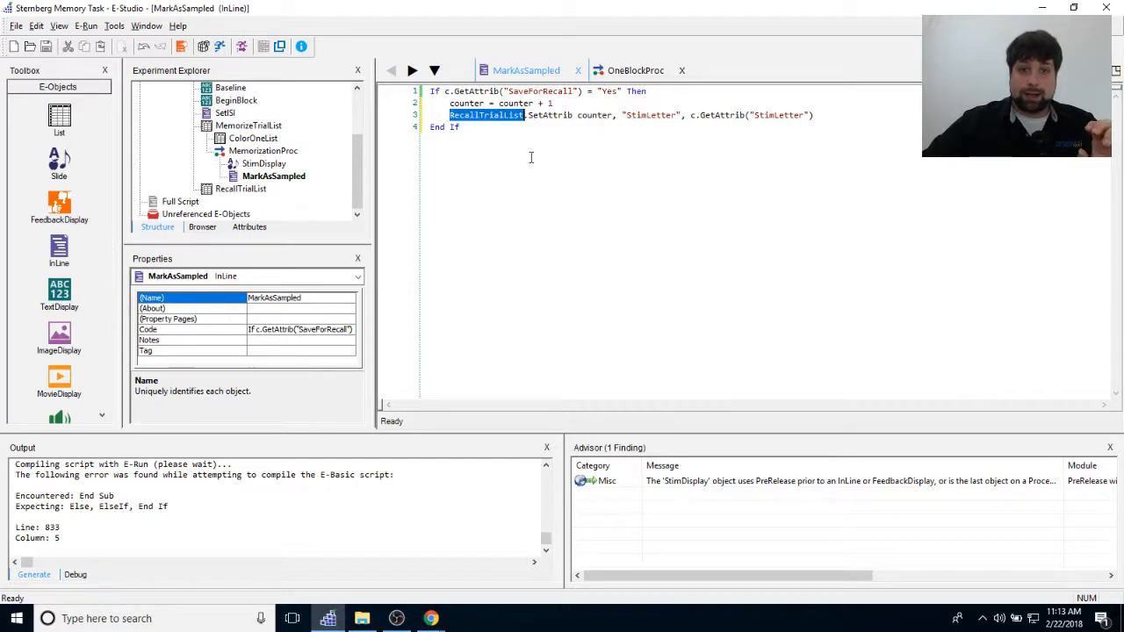
mouse_move(457, 115)
left_mouse_down()
mouse_move(540, 117)
mouse_move(452, 115)
left_mouse_up()
left_click(471, 115)
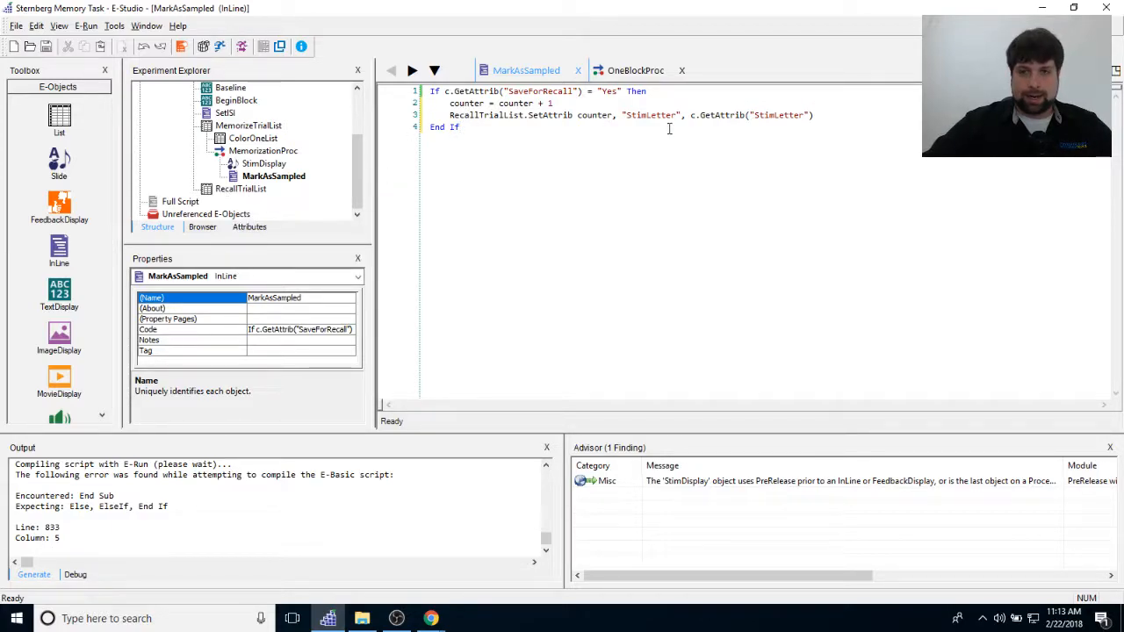
Assign a new procedure RecallProc to row 1 of RecallTrialList and make it the default for newly created levels.
double_click(254, 189)
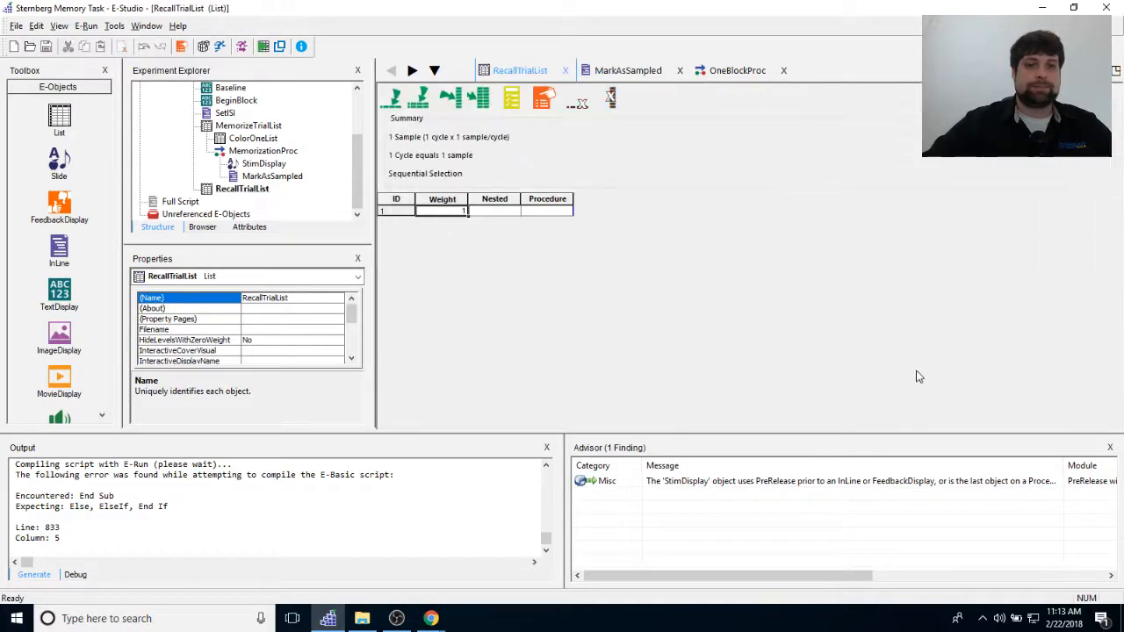
left_click(544, 214)
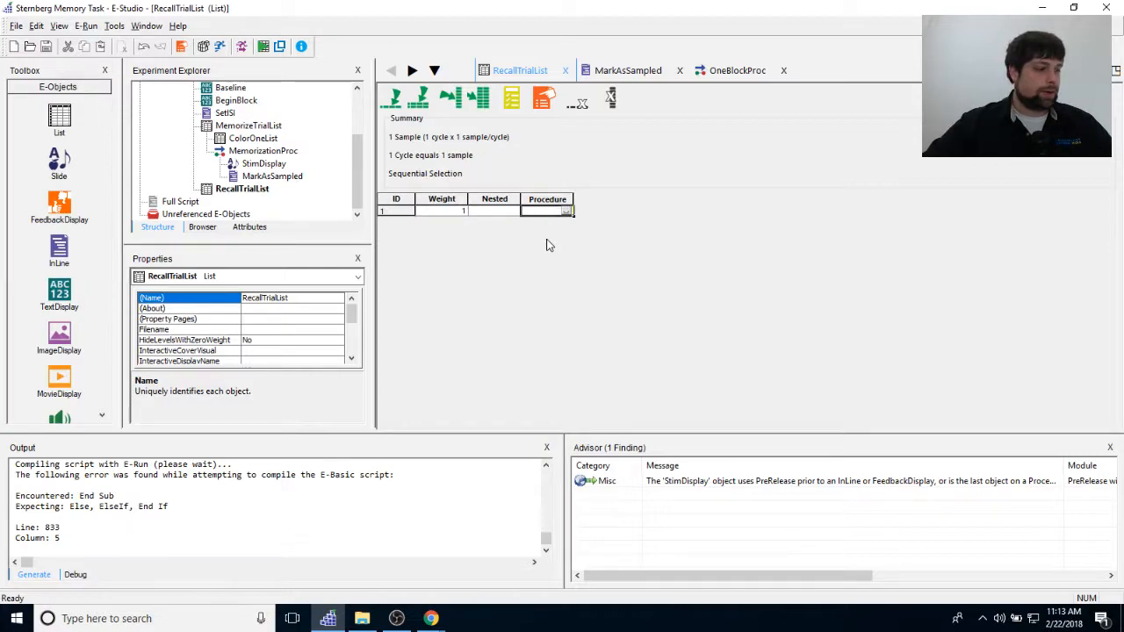
type("RecallProc")
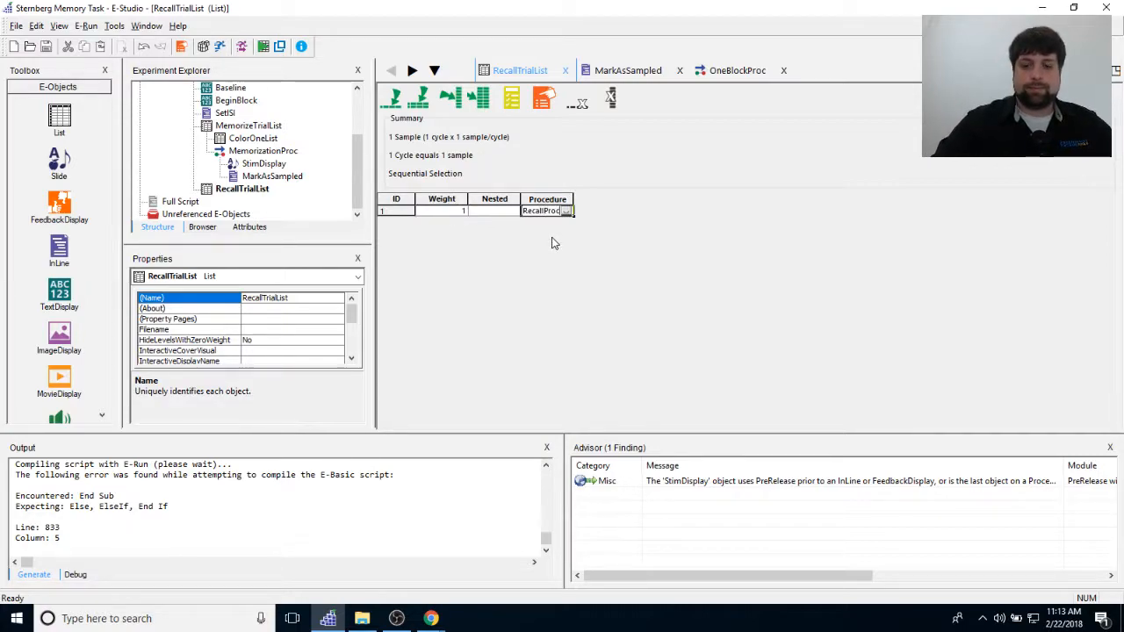
key("Return")
key("Return")
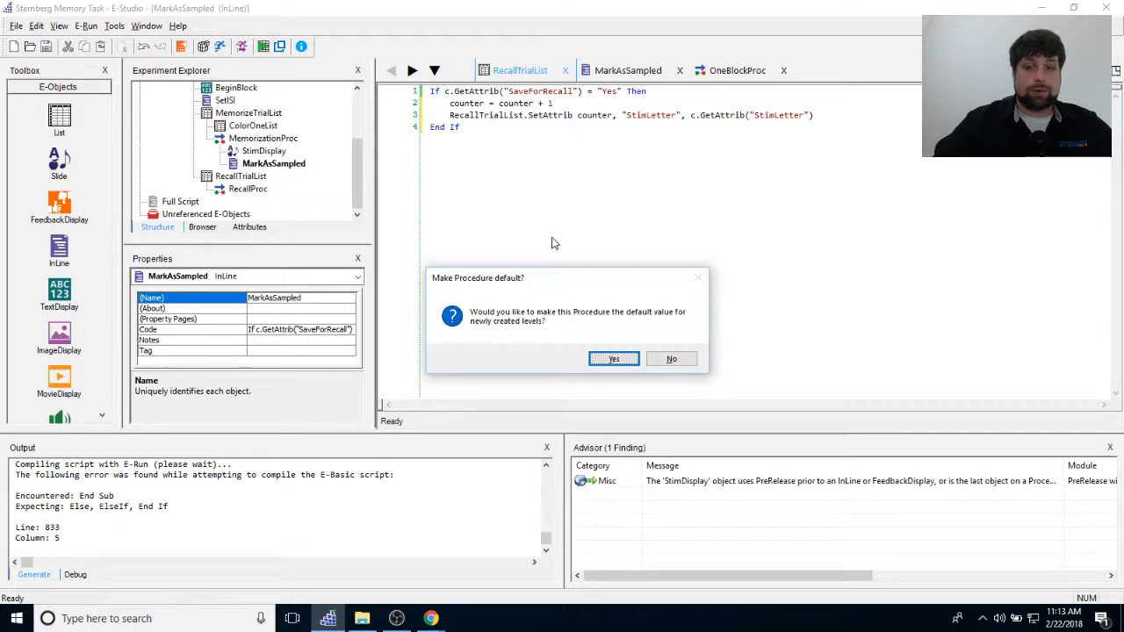
key("Return")
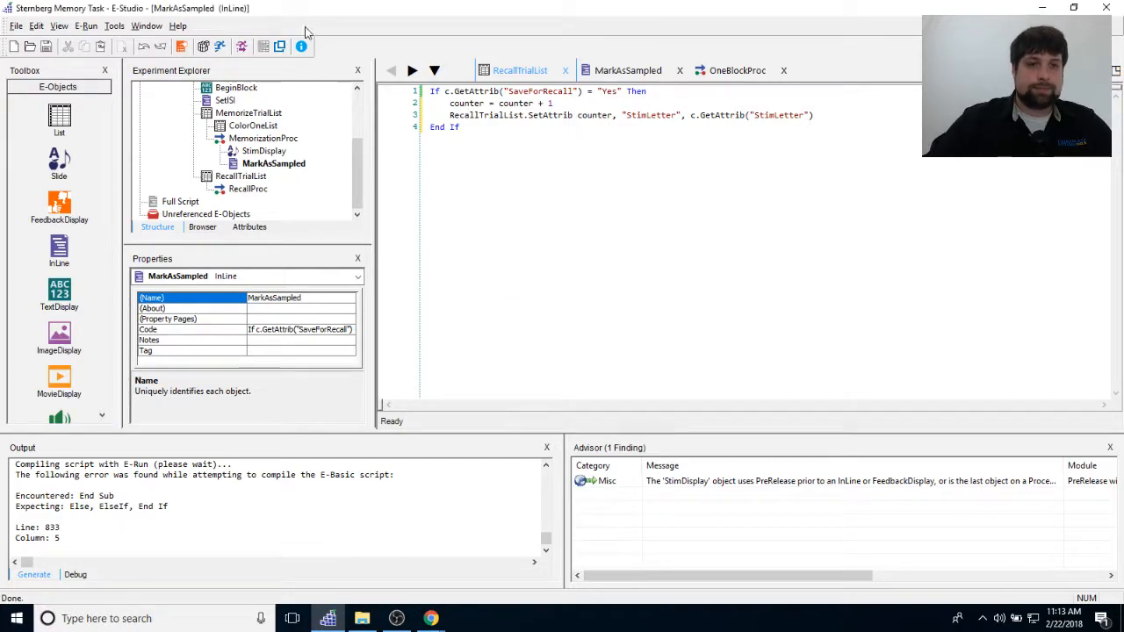
Open RecallProc, return to RecallTrialList and add an attribute named StimLetter with the default value "?".
double_click(248, 189)
double_click(251, 179)
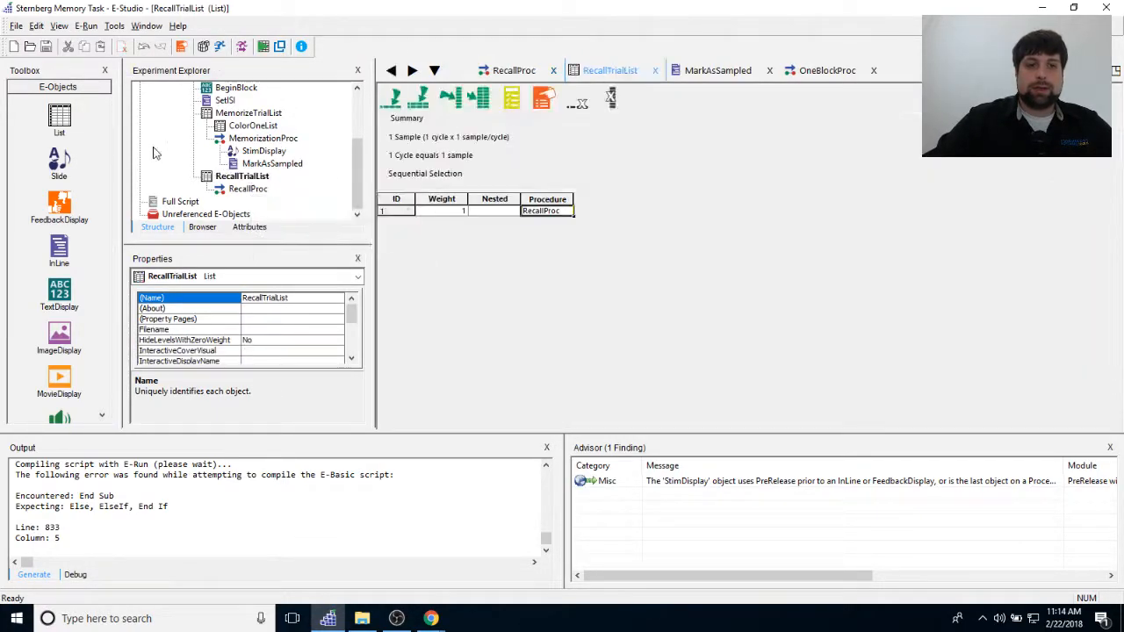
left_click(451, 98)
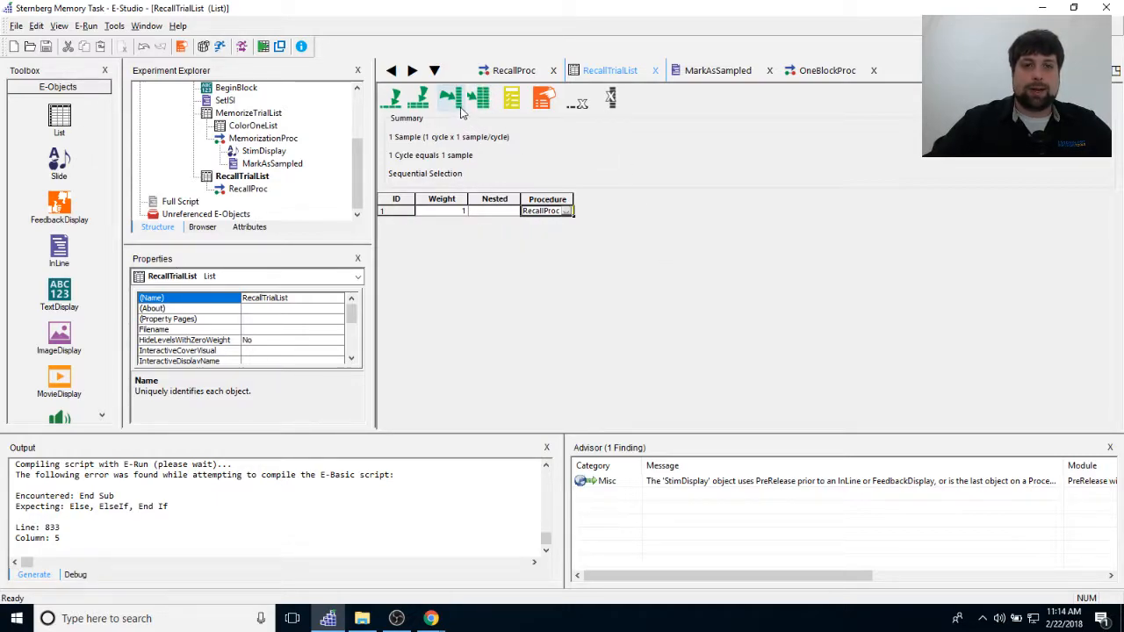
type("StimLet")
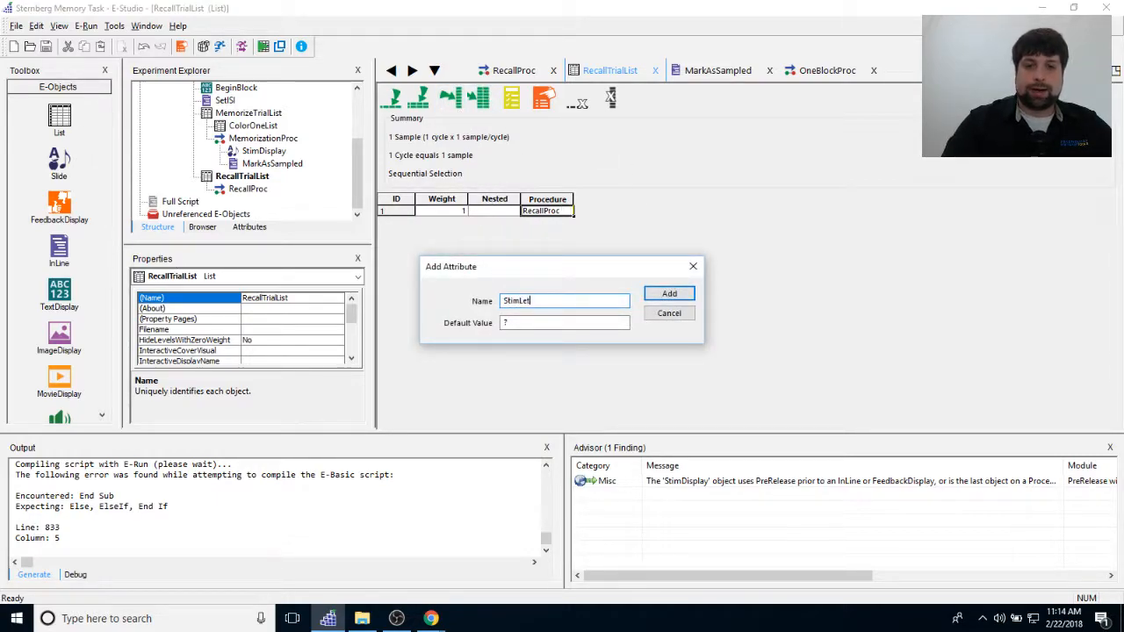
type("ter")
key("Return")
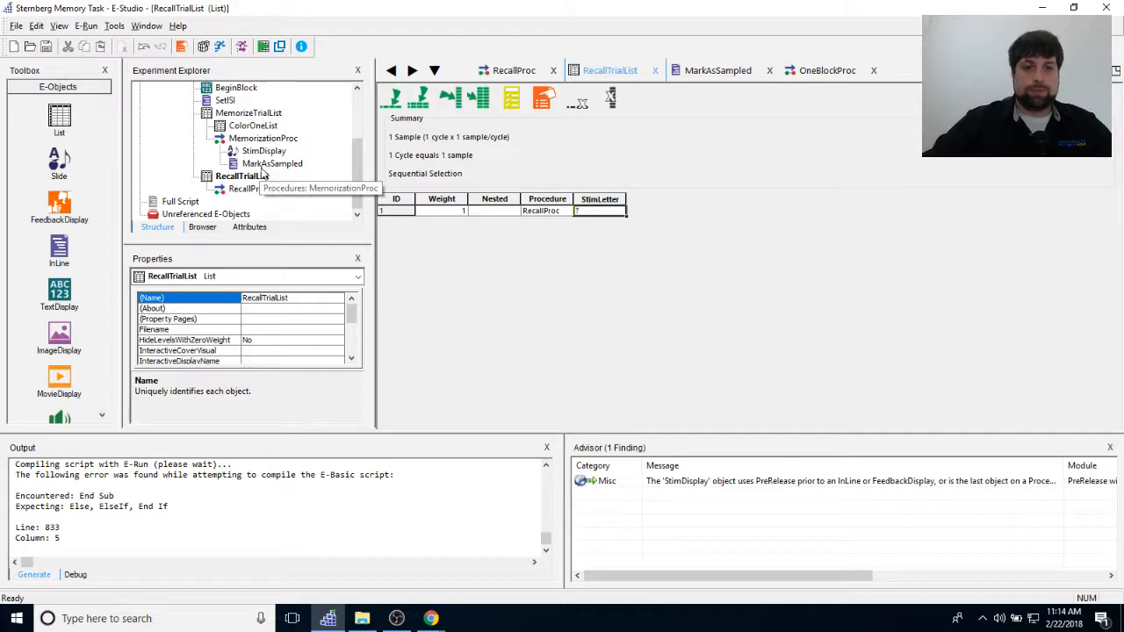
Return to the MarkAsSampled script and review the list name, counter and "StimLetter" arguments of the SetAttrib line.
double_click(268, 164)
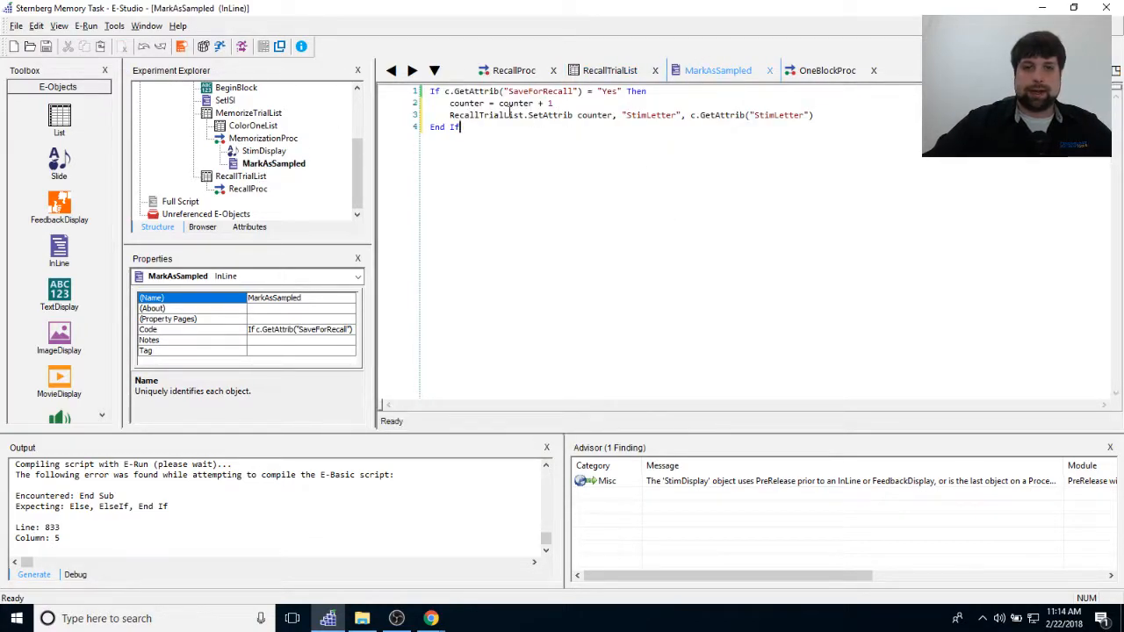
left_click_drag(450, 115, 523, 115)
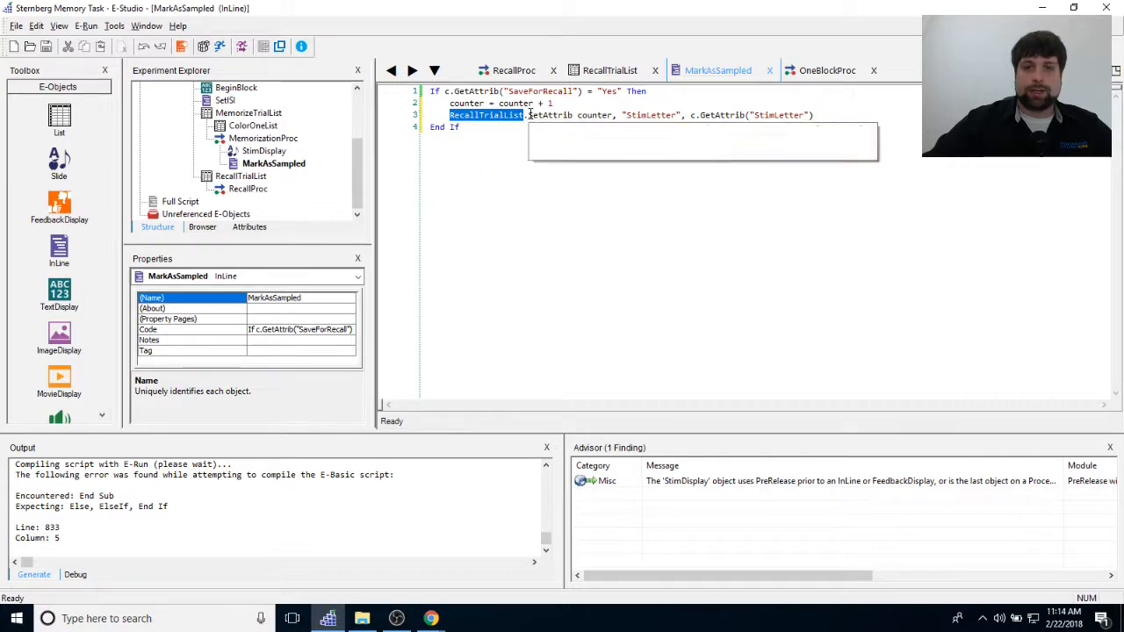
double_click(530, 115)
double_click(588, 115)
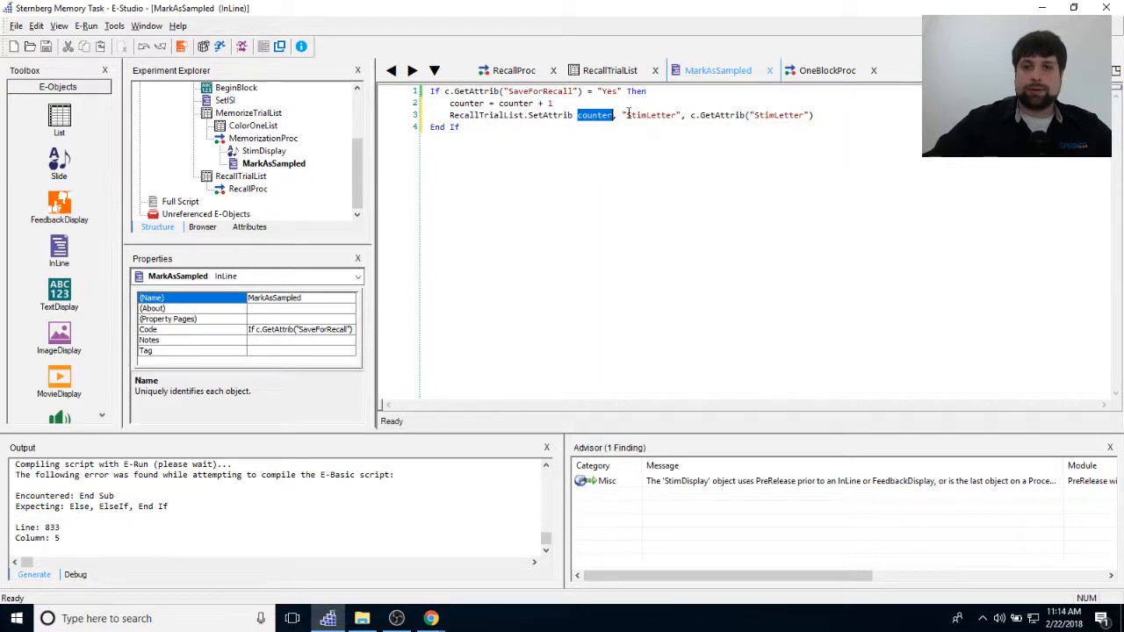
left_click_drag(622, 115, 677, 115)
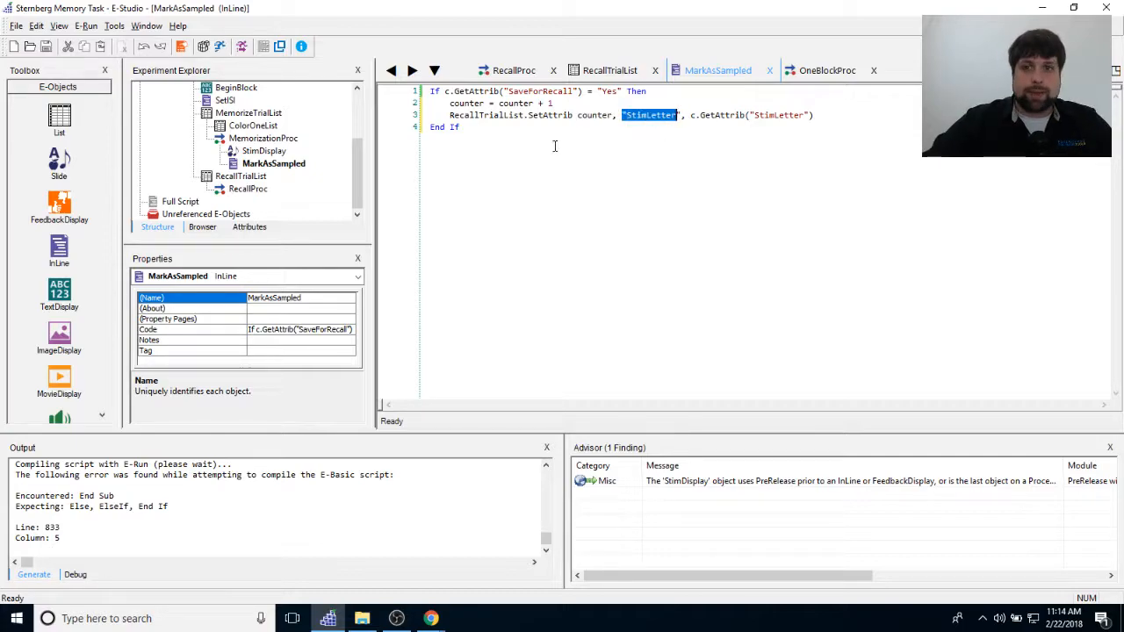
Compare RecallTrialList's StimLetter attribute with the MarkAsSampled code that writes the sampled letters into it.
double_click(241, 175)
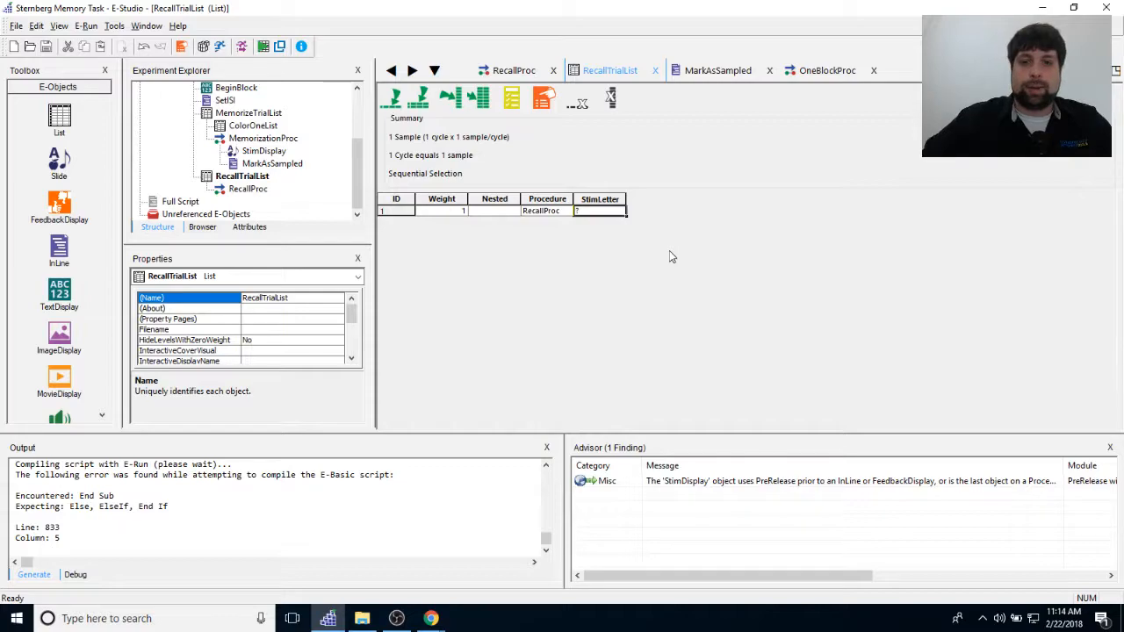
left_click(357, 161)
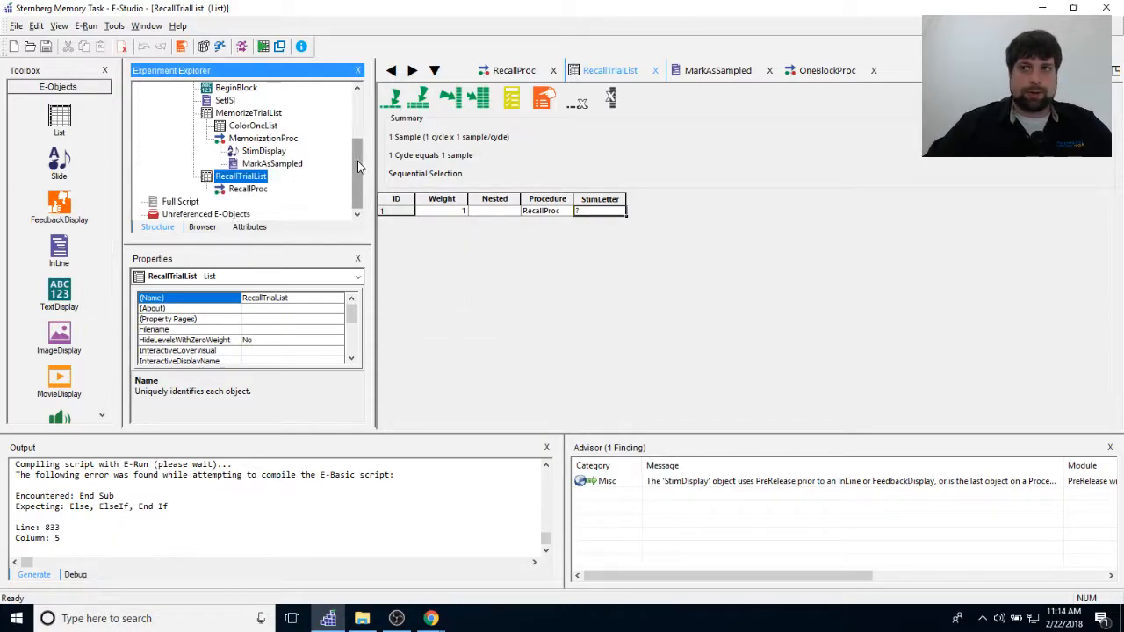
left_click(250, 113)
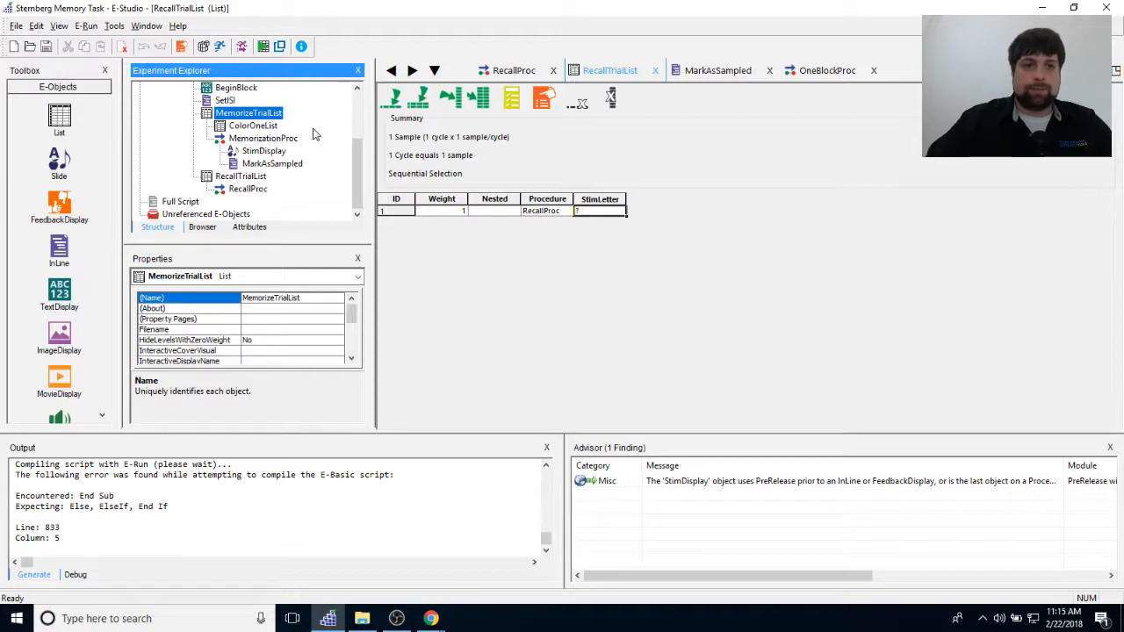
left_click(283, 127)
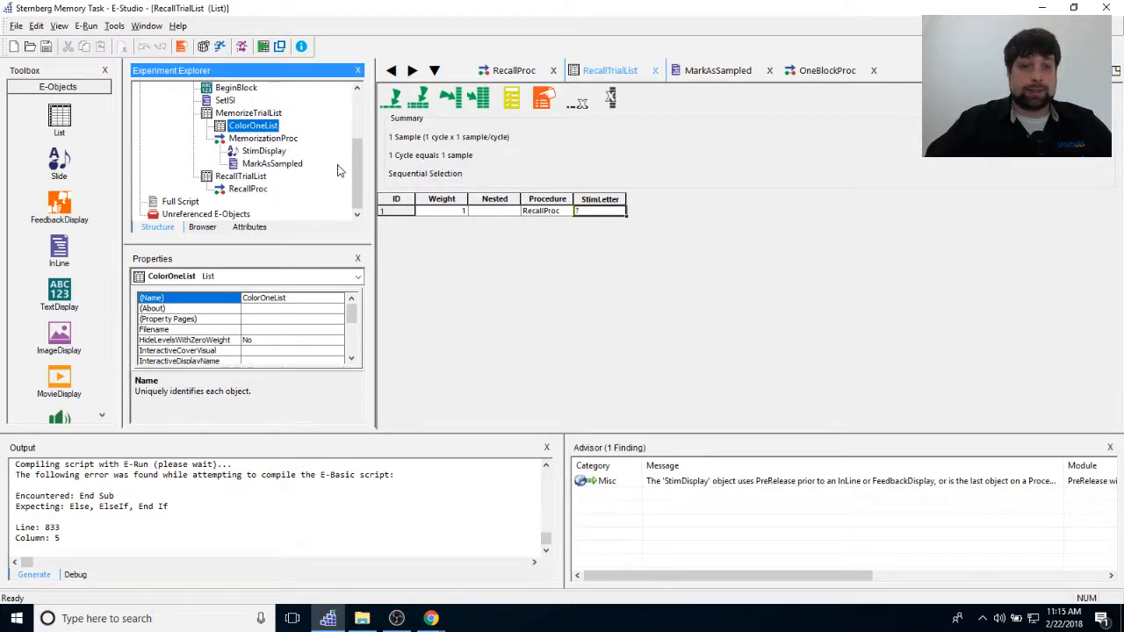
left_click(522, 308)
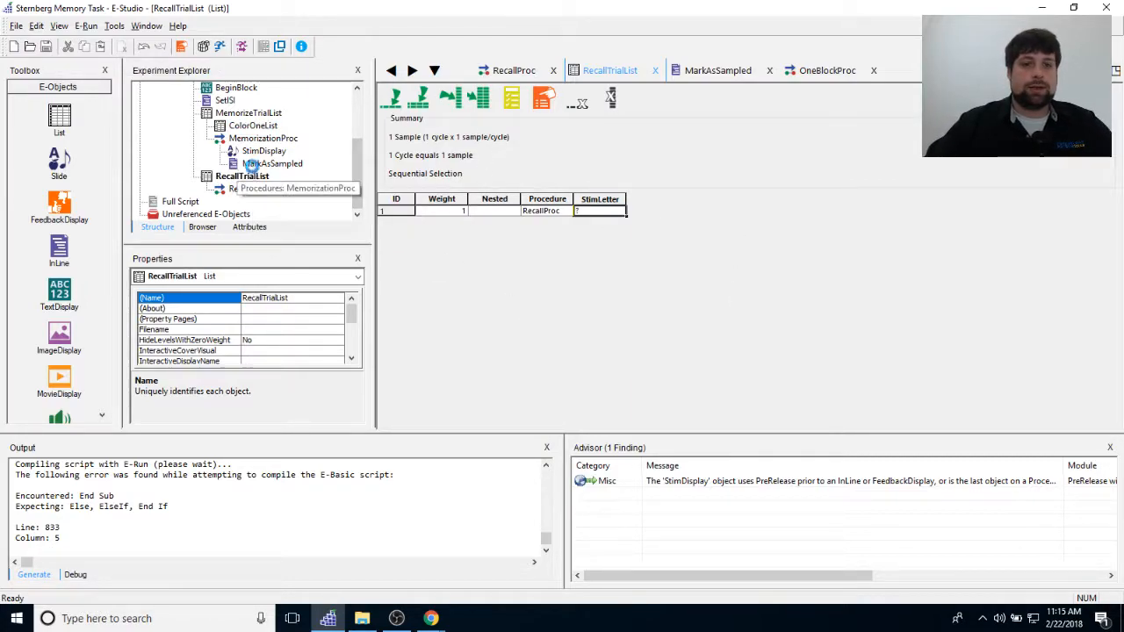
double_click(264, 163)
left_click(864, 115)
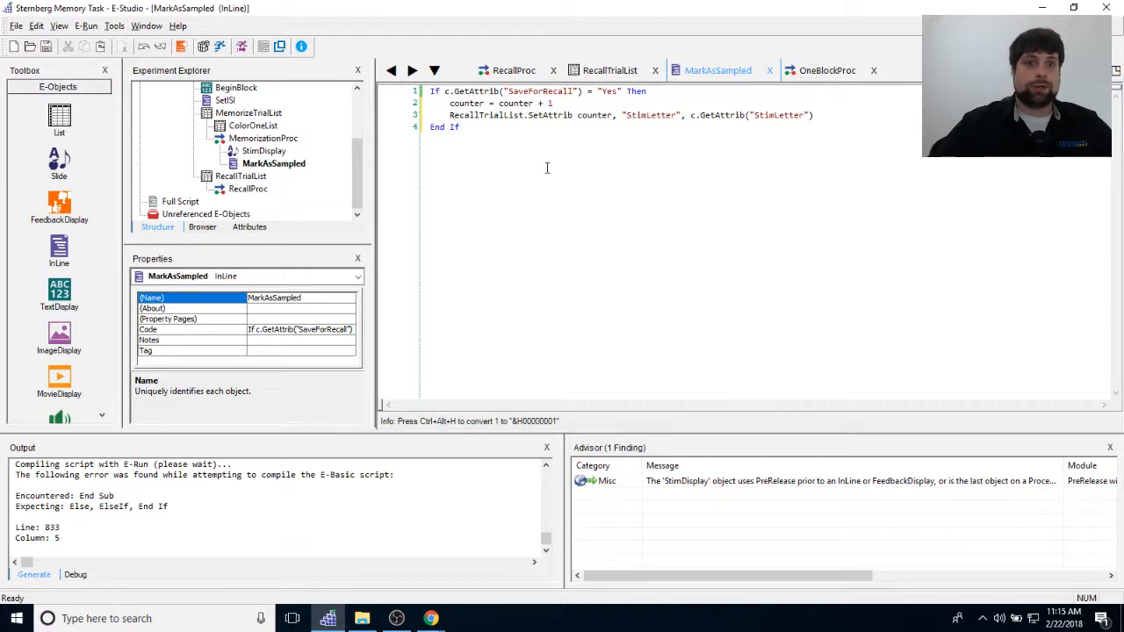
Extend RecallTrialList to seven levels by adding six single levels below row 1.
double_click(241, 175)
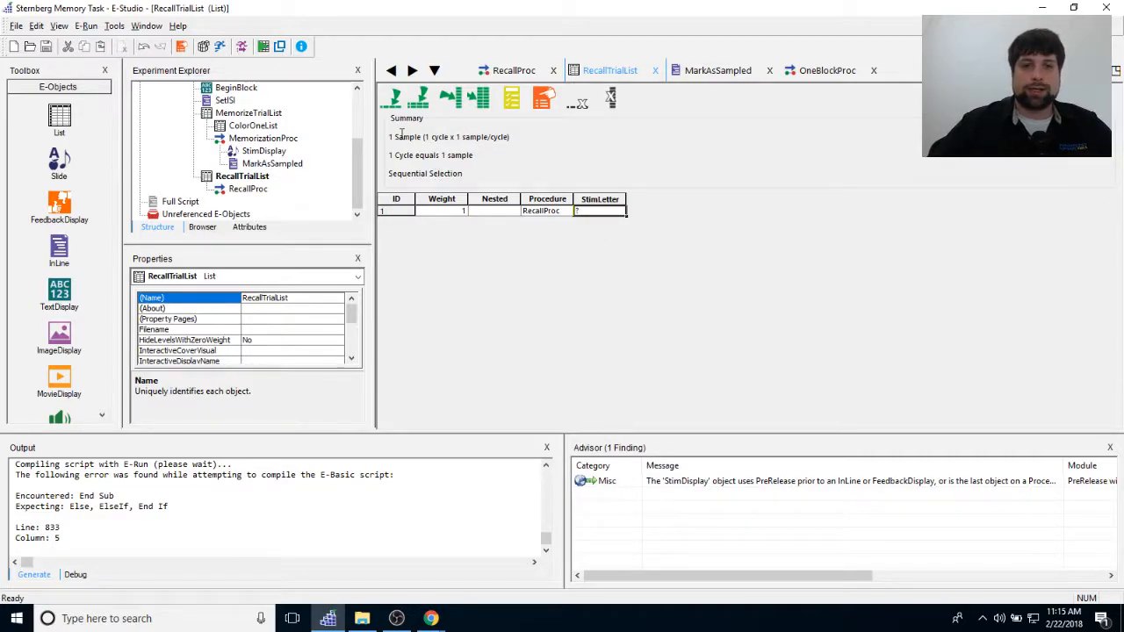
left_click(394, 102)
left_click(395, 102)
left_click(394, 101)
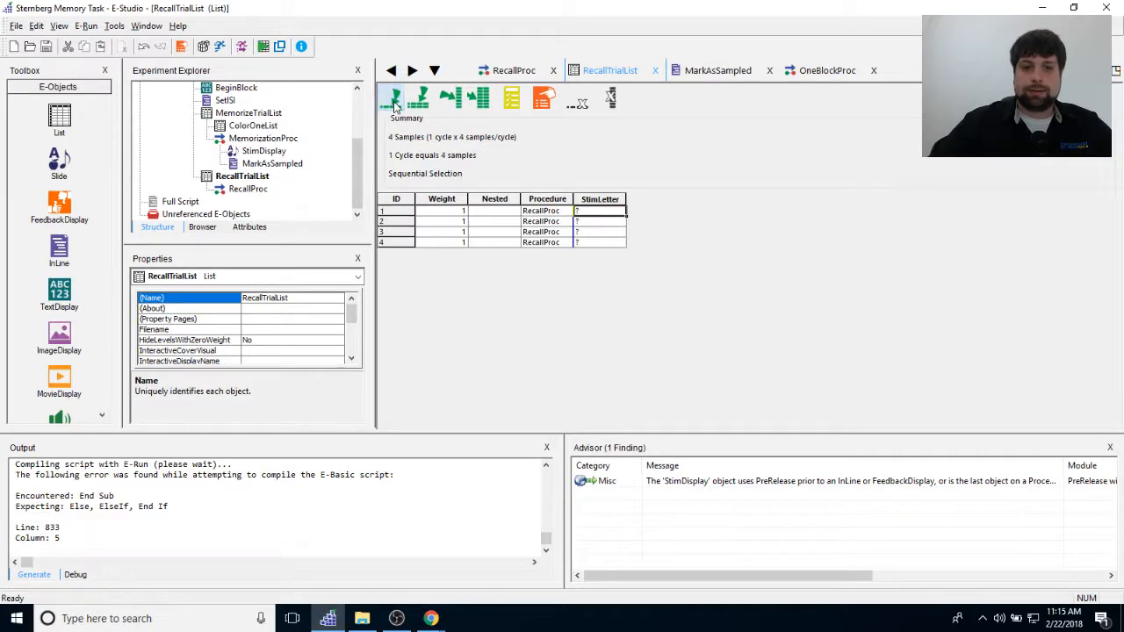
left_click(394, 102)
left_click(394, 102)
left_click(394, 102)
left_click_drag(449, 213, 662, 278)
left_click(579, 271)
left_click_drag(617, 213, 644, 283)
left_click(615, 233)
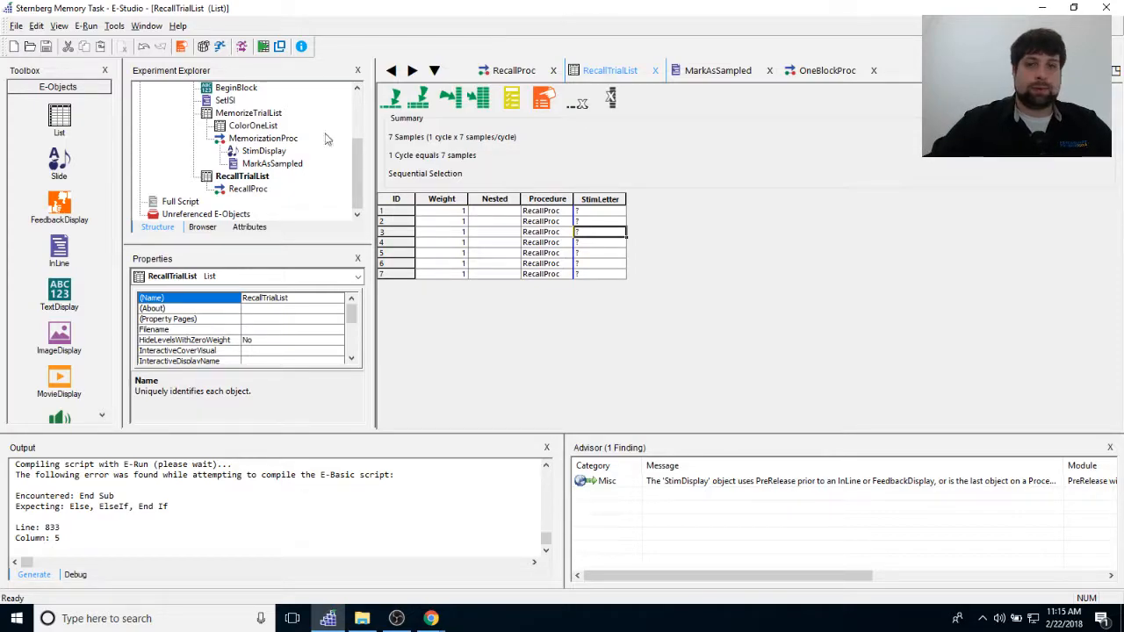
Add seven more levels to RecallTrialList in one operation.
left_click(421, 99)
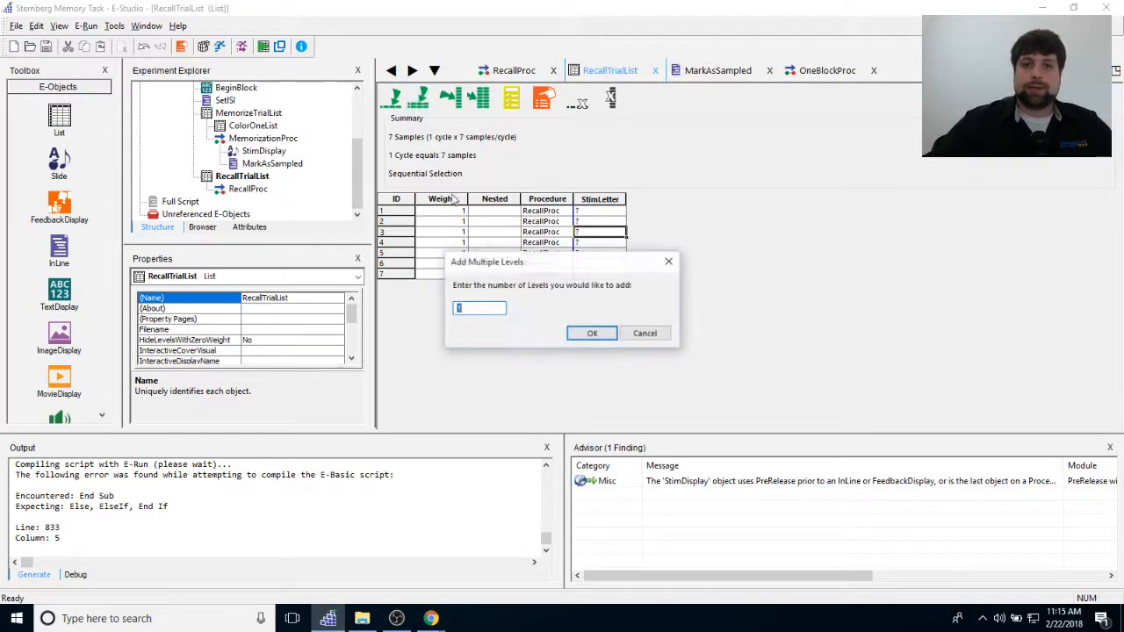
type("7")
key("Return")
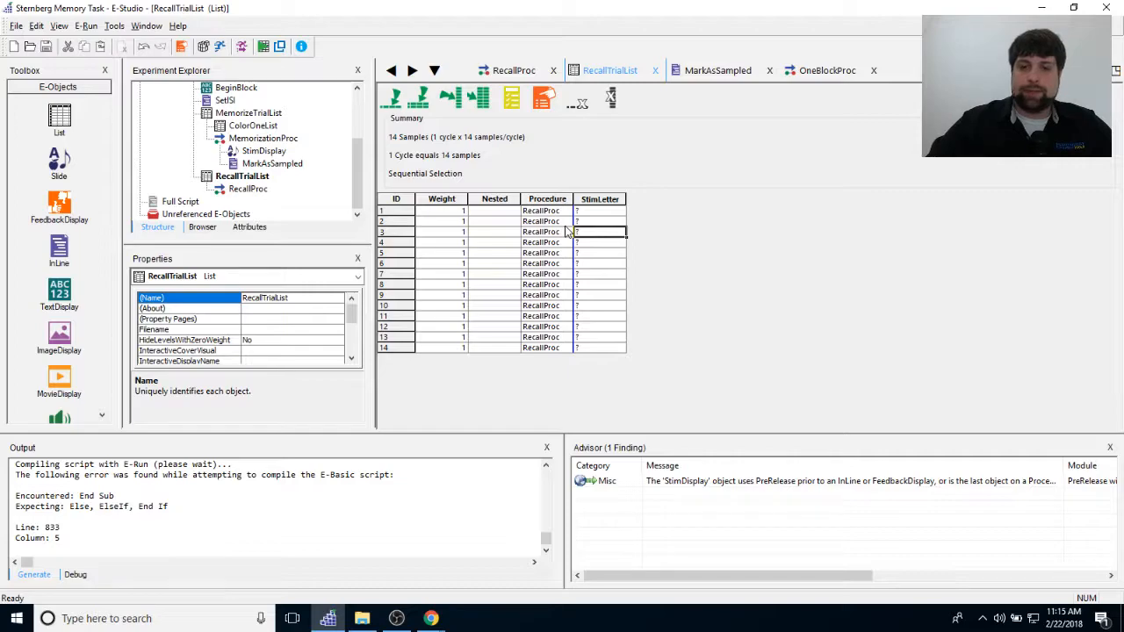
Fill StimLetter in rows 8 to 14 of RecallTrialList with G, H, J, K, L, Z and X.
left_click(621, 212)
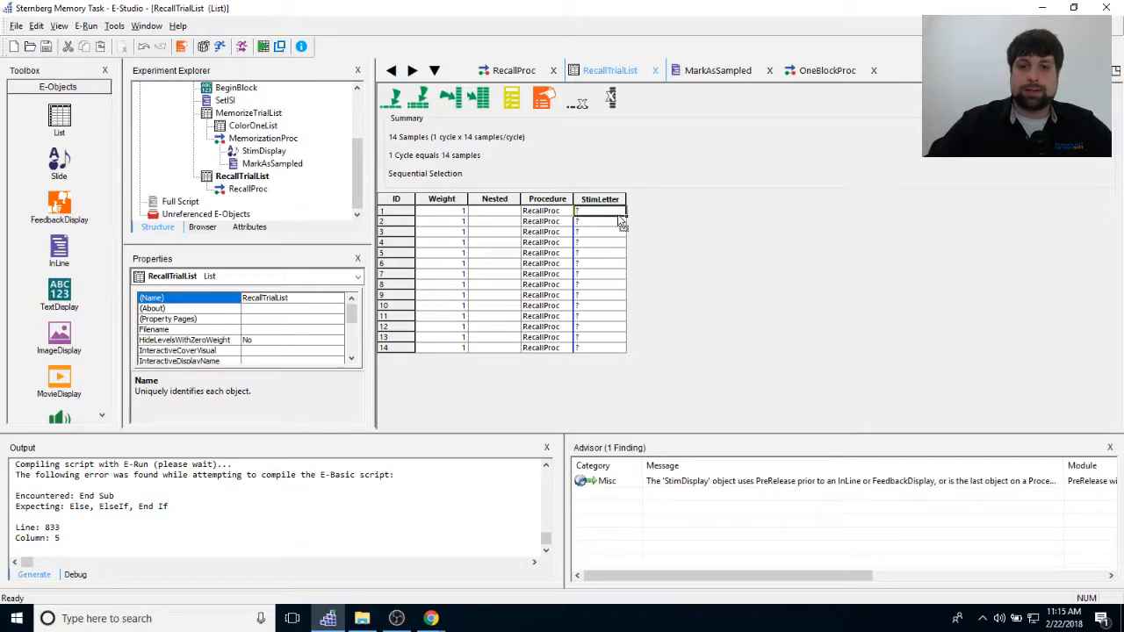
key("Down")
key("Down")
key("Down")
key("Down")
key("Down")
key("Down")
key("Down")
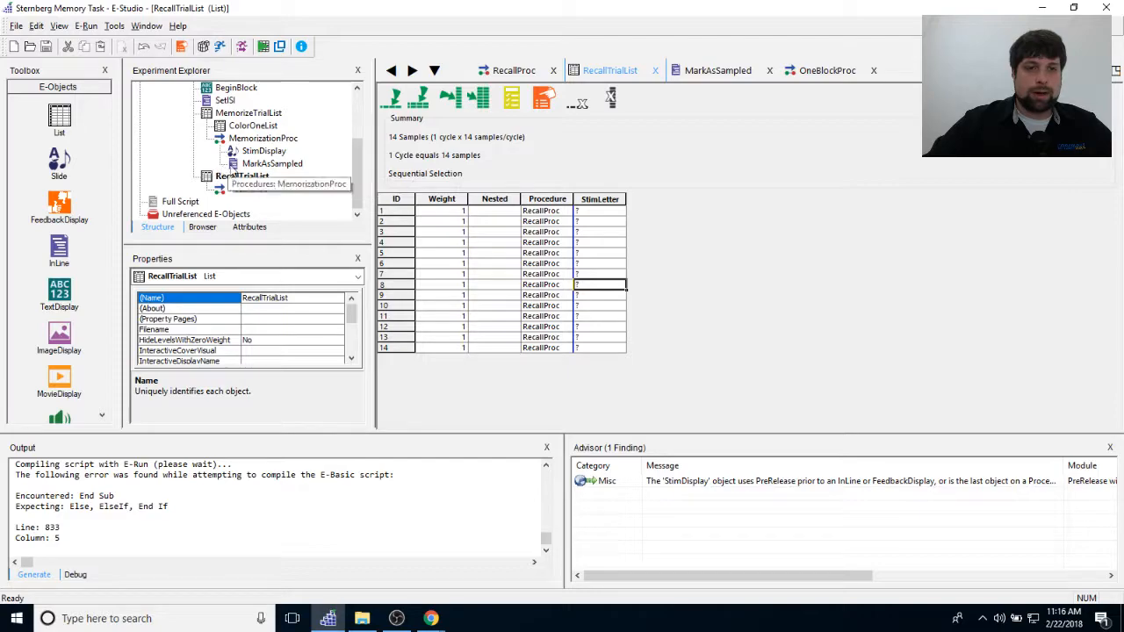
left_click_drag(601, 212, 604, 281)
left_click(602, 284)
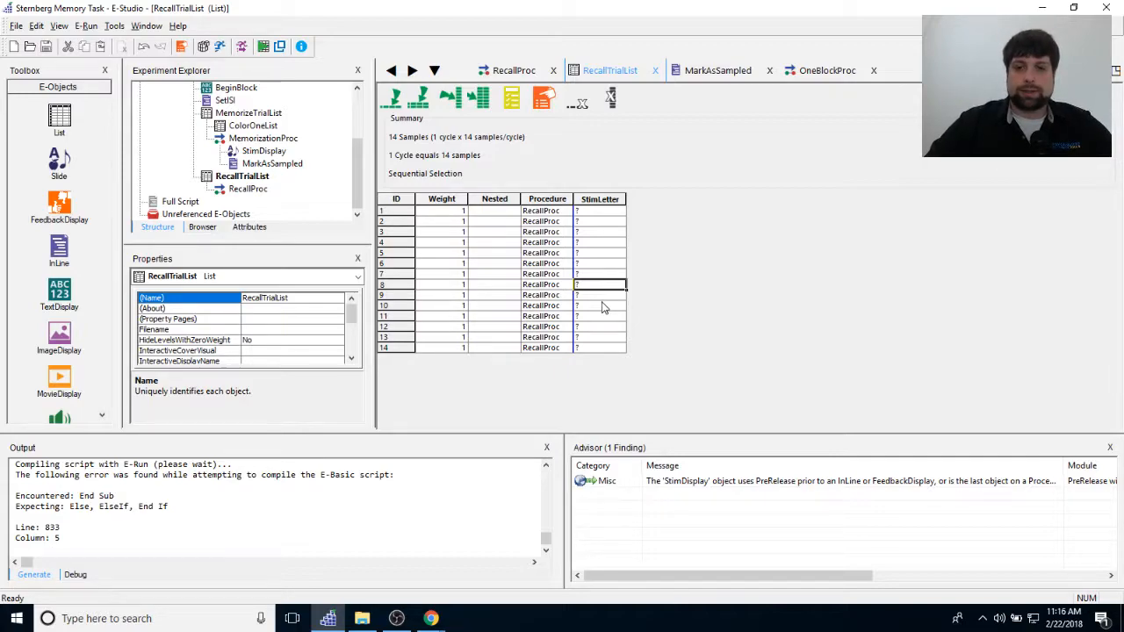
type("G")
key("Return")
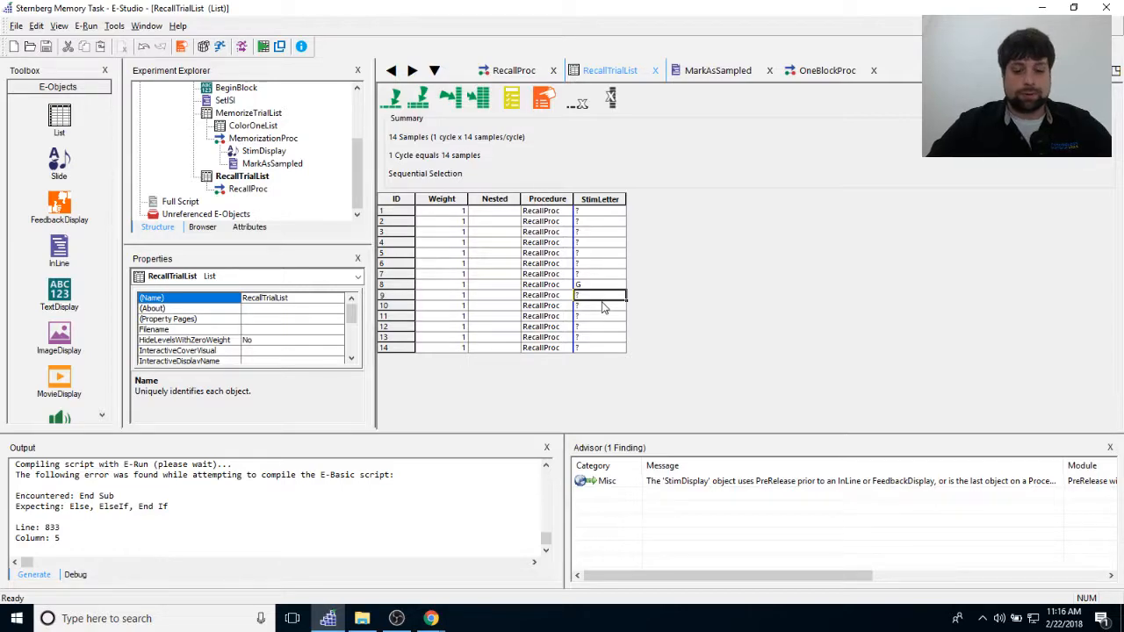
type("H")
key("Return")
type("J")
key("Return")
type("K")
key("Return")
type("L")
key("Return")
type("Z")
key("Return")
type("X")
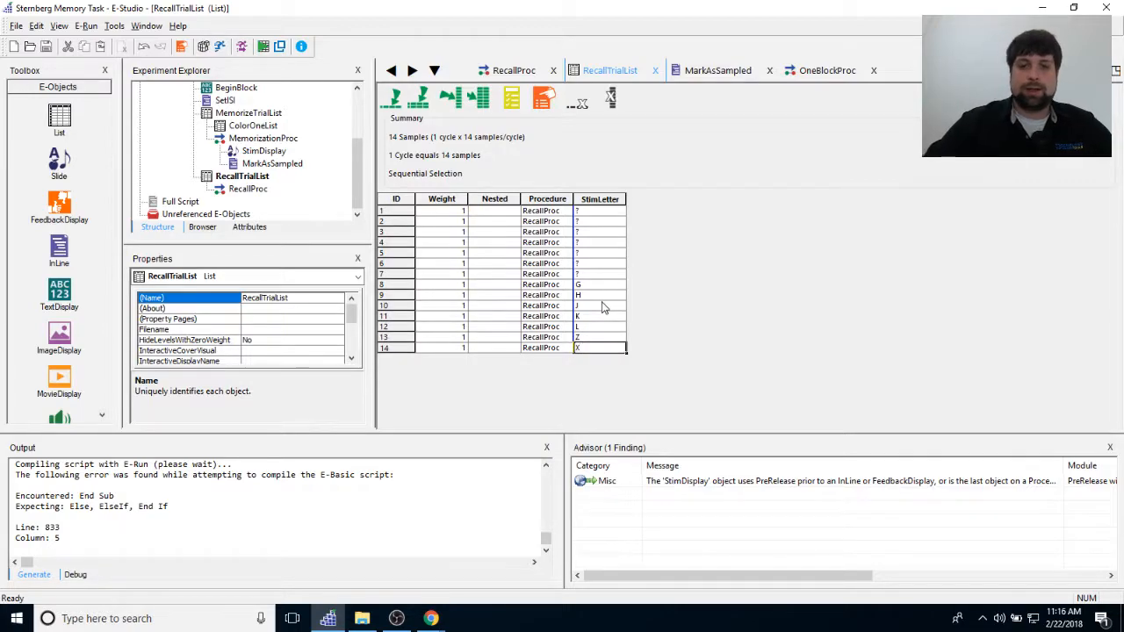
Check the letters in MemorizeTrialList against the placeholder rows and the fixed letters of RecallTrialList.
double_click(261, 114)
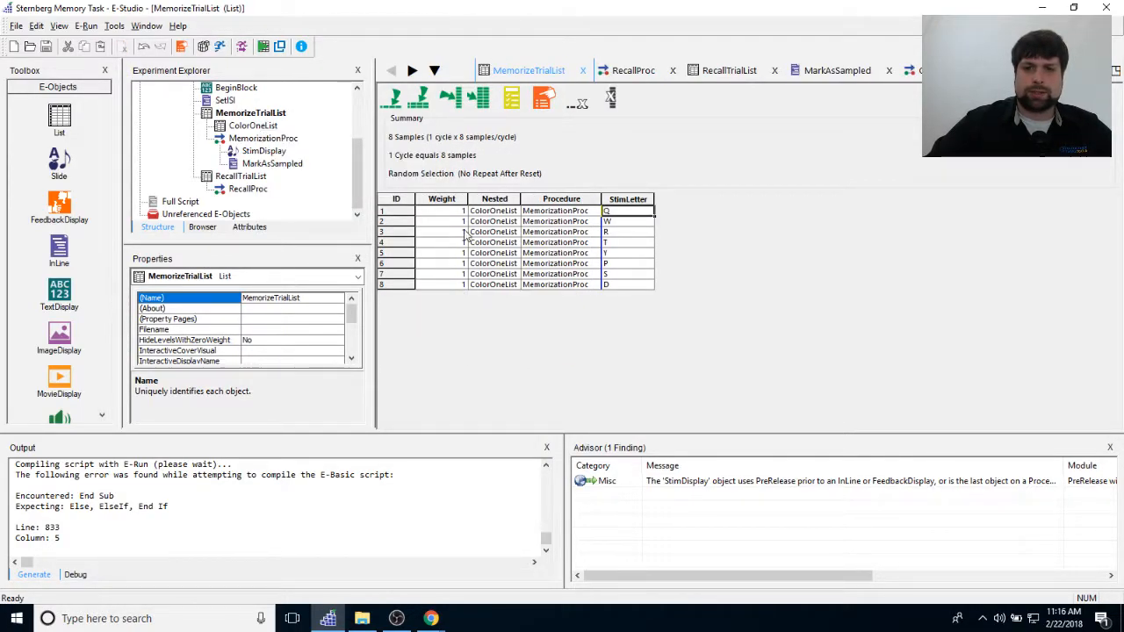
double_click(241, 176)
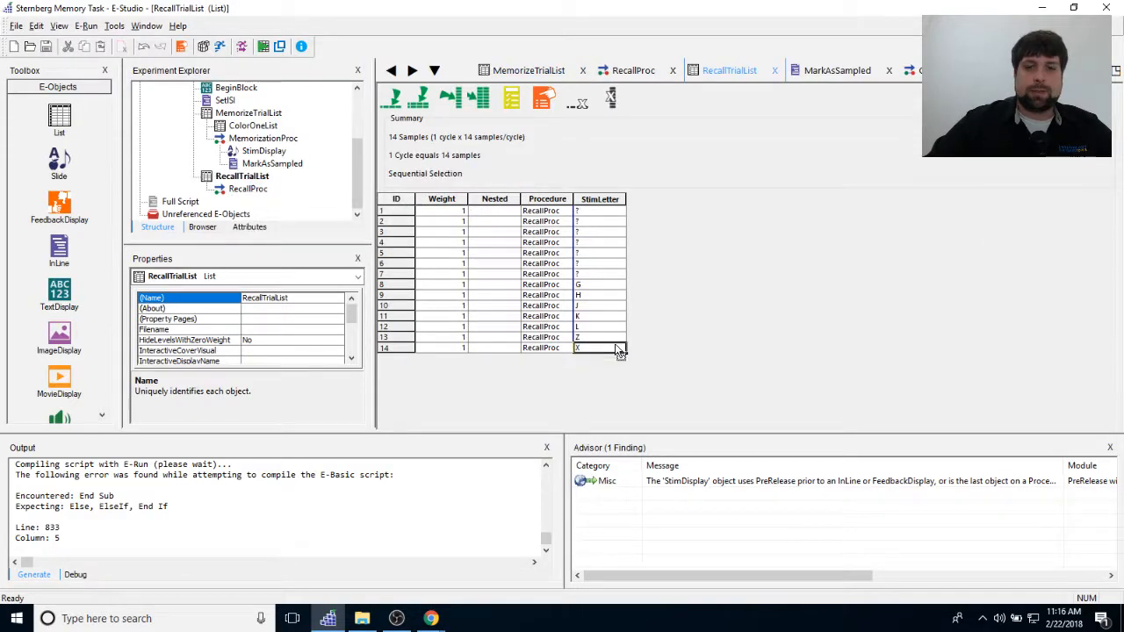
left_click_drag(599, 287, 601, 369)
left_click(607, 319)
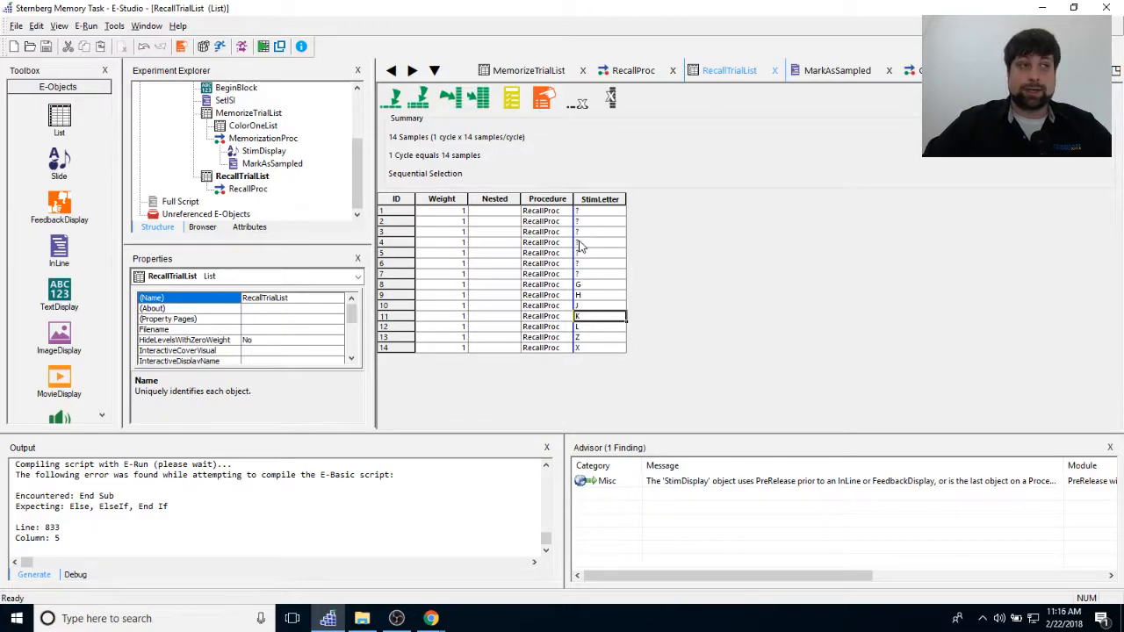
left_click(594, 212)
mouse_move(615, 276)
left_mouse_down()
mouse_move(620, 395)
mouse_move(618, 263)
left_mouse_up()
left_click_drag(611, 213, 605, 382)
left_click(617, 286)
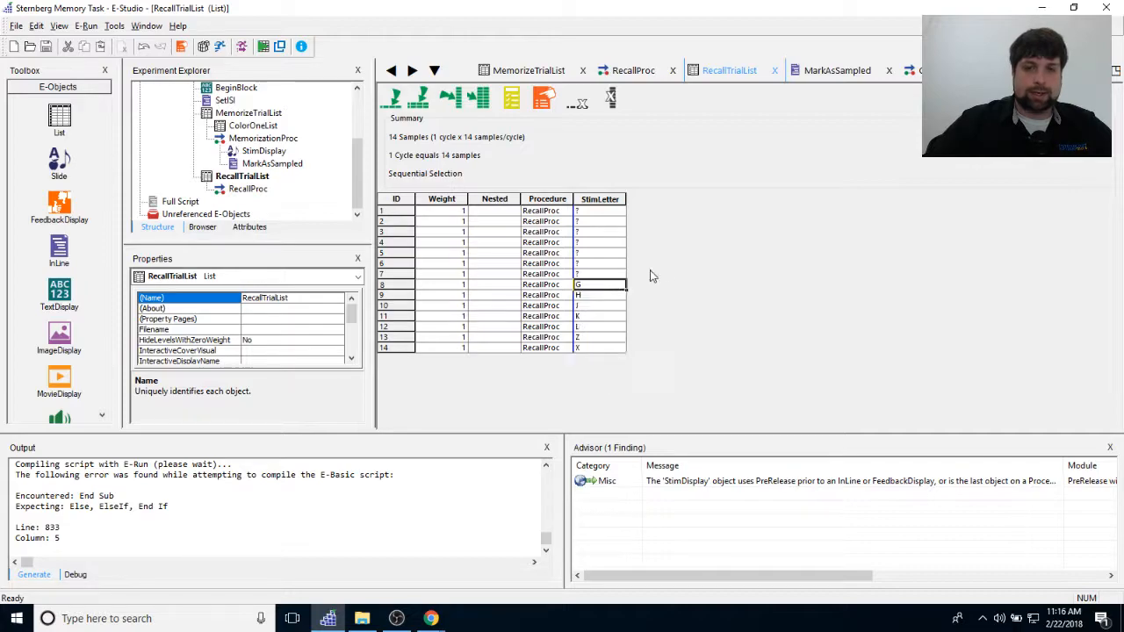
Add an attribute named CorrecResponse with the default value "?" to RecallTrialList.
left_click(591, 253)
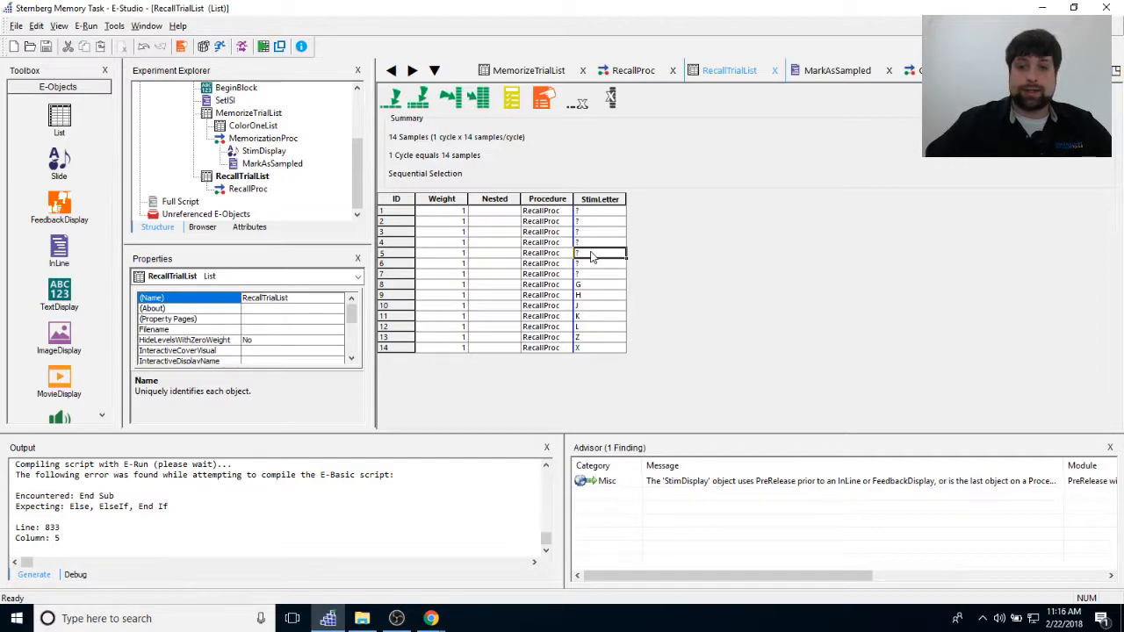
left_click(453, 97)
type("CorrecResponse")
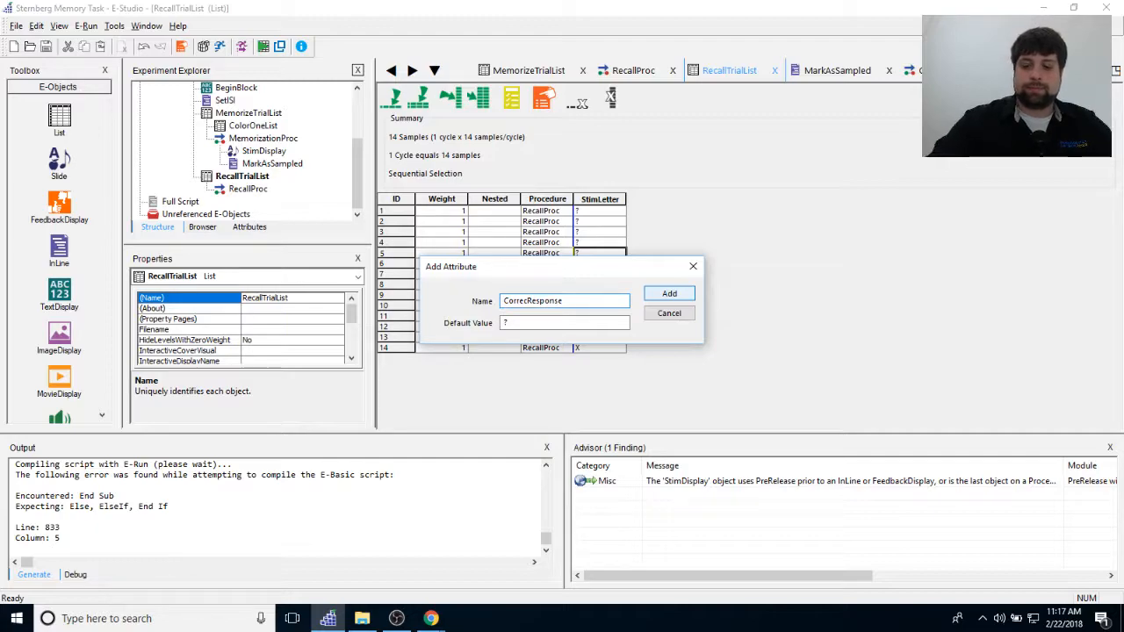
left_click(693, 289)
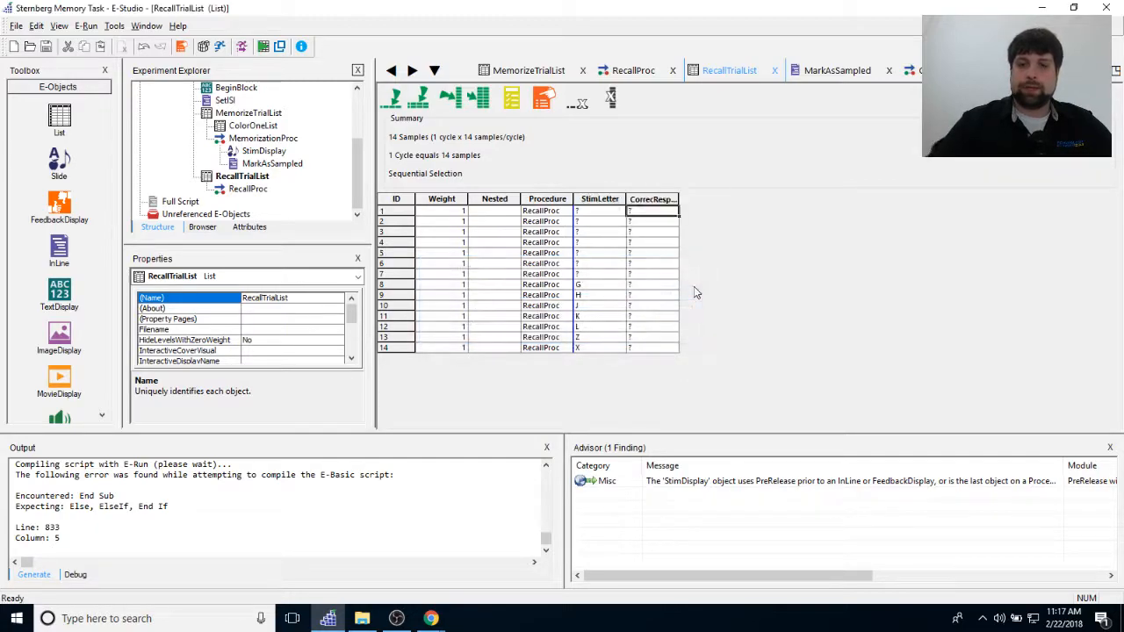
Set CorrecResponse to 1 in rows 1 to 7 of RecallTrialList.
type("1")
key("Down")
type("1")
key("Down")
type("1")
key("Down")
type("1")
key("Down")
type("1")
key("Down")
type("1")
key("Down")
type("1")
key("Down")
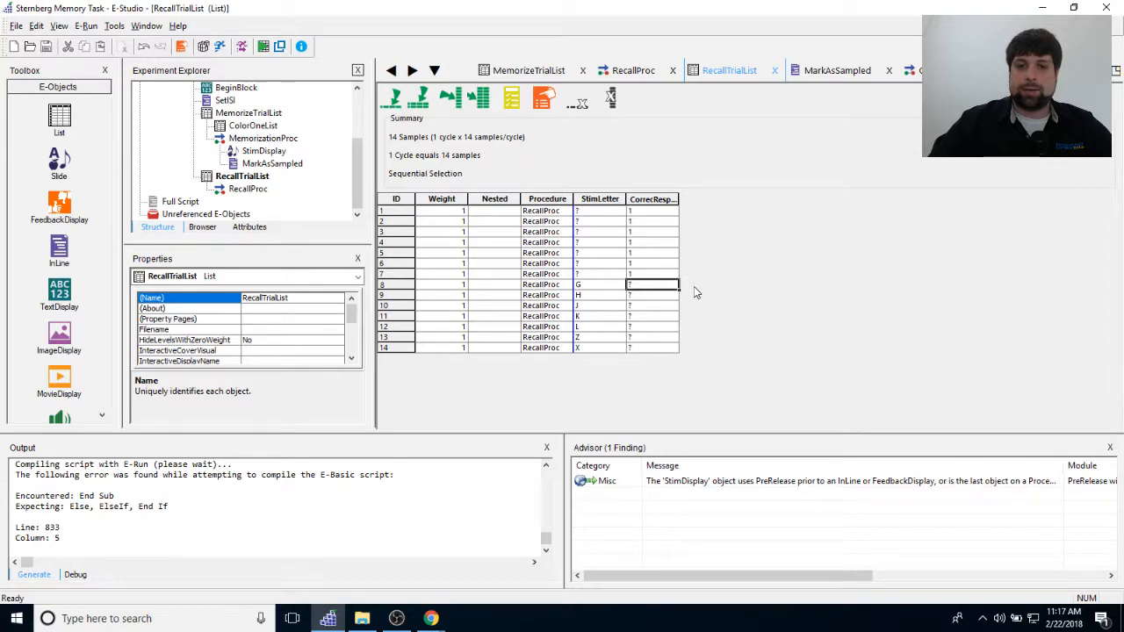
Set CorrecResponse to 2 in rows 8 to 14 of RecallTrialList.
key("2")
key("Down")
key("2")
key("Down")
key("2")
key("Down")
key("2")
key("Down")
key("2")
key("Down")
key("2")
key("Down")
type("2")
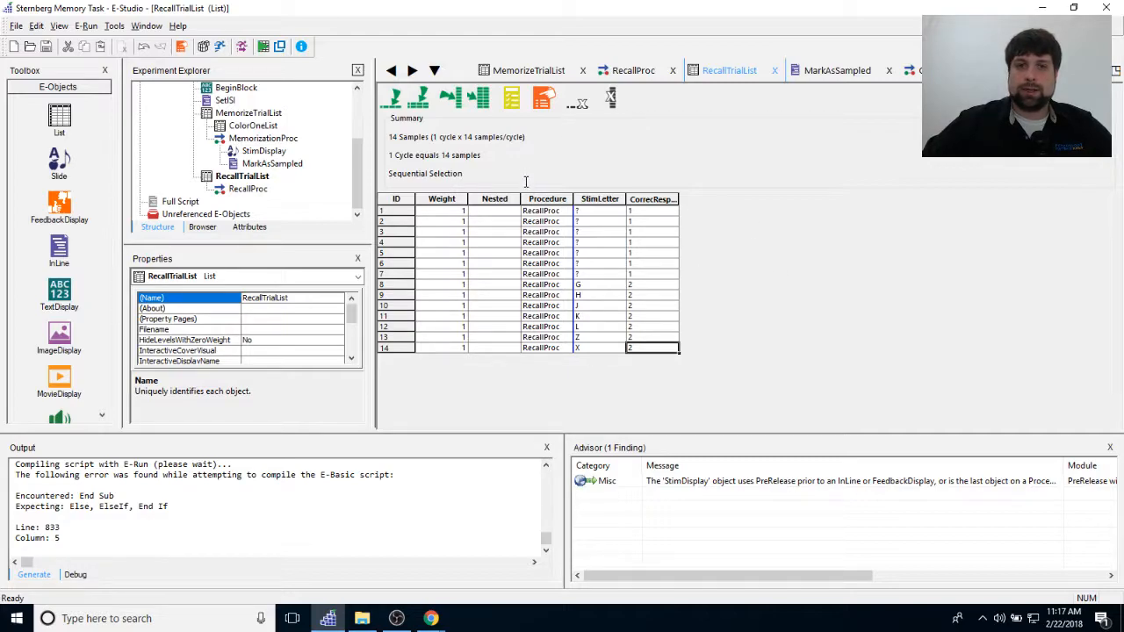
Change the selection order of RecallTrialList to Random.
left_click(543, 99)
left_click(499, 175)
left_click(507, 213)
left_click(515, 234)
left_click(586, 473)
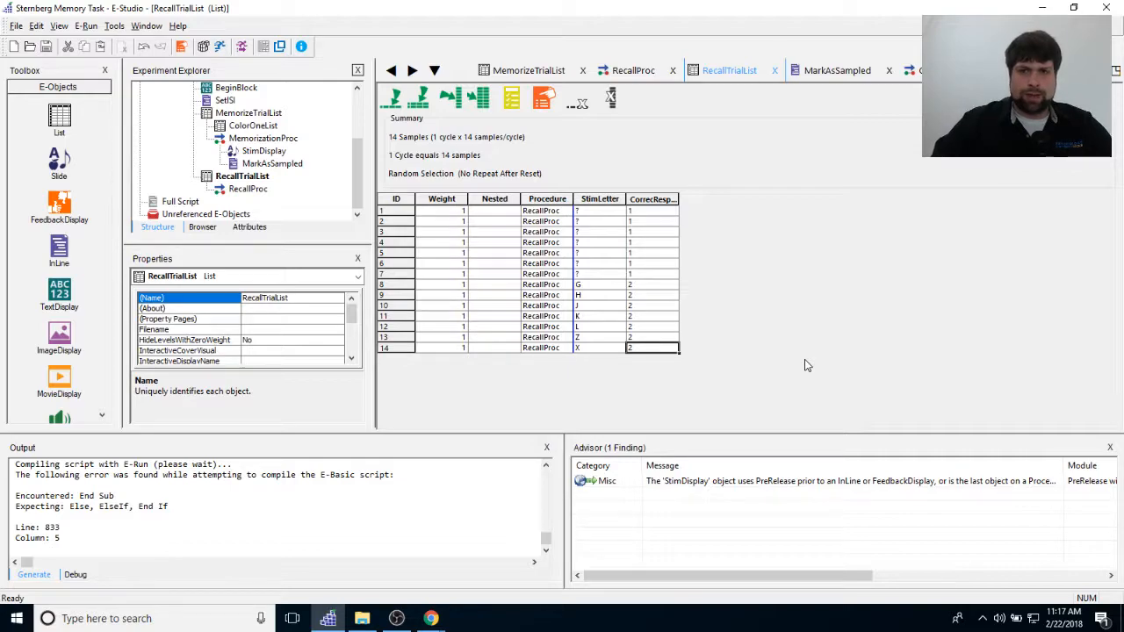
Insert an InLine object between MemorizeTrialList and RecallTrialList in OneBlockProc and rename it SetRecallList.
left_click_drag(358, 183, 359, 164)
double_click(227, 101)
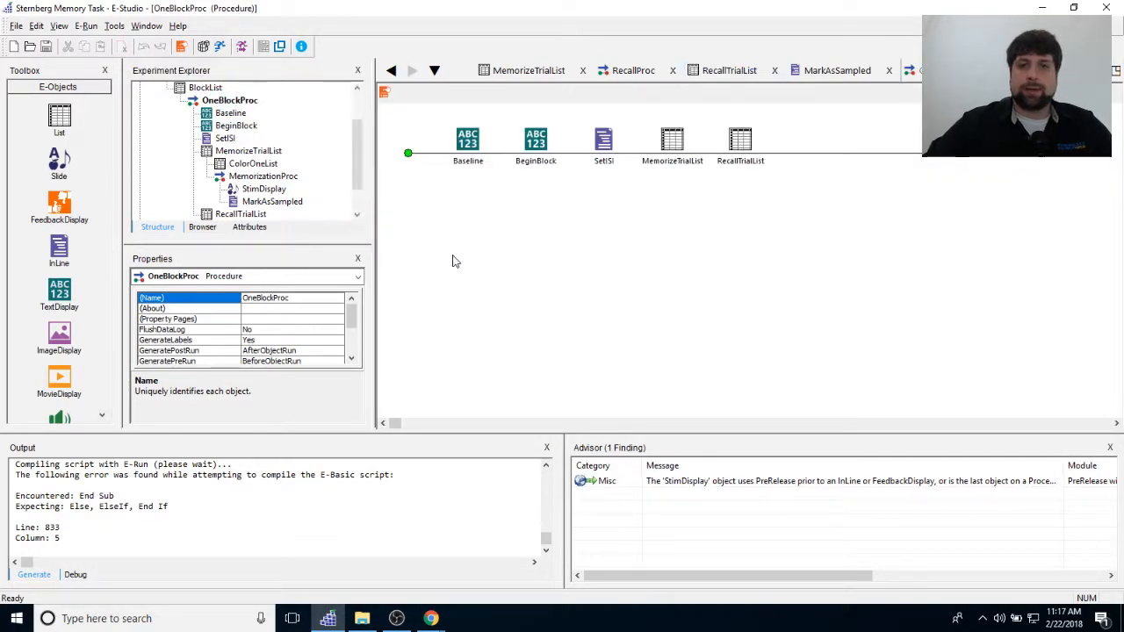
left_click_drag(59, 249, 696, 236)
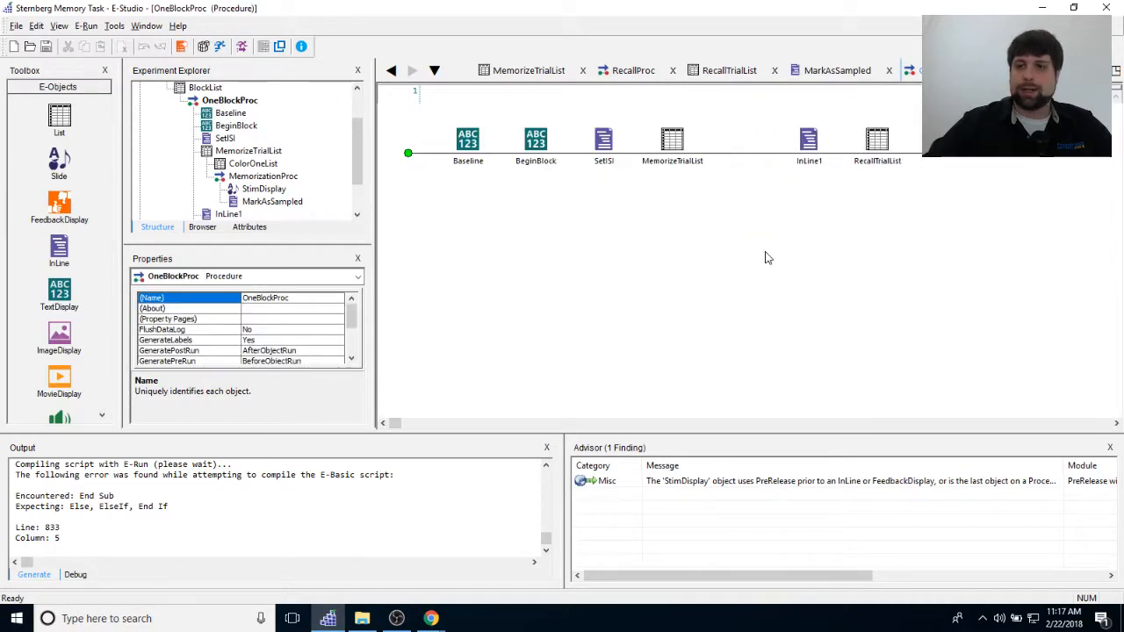
right_click(737, 151)
left_click(761, 201)
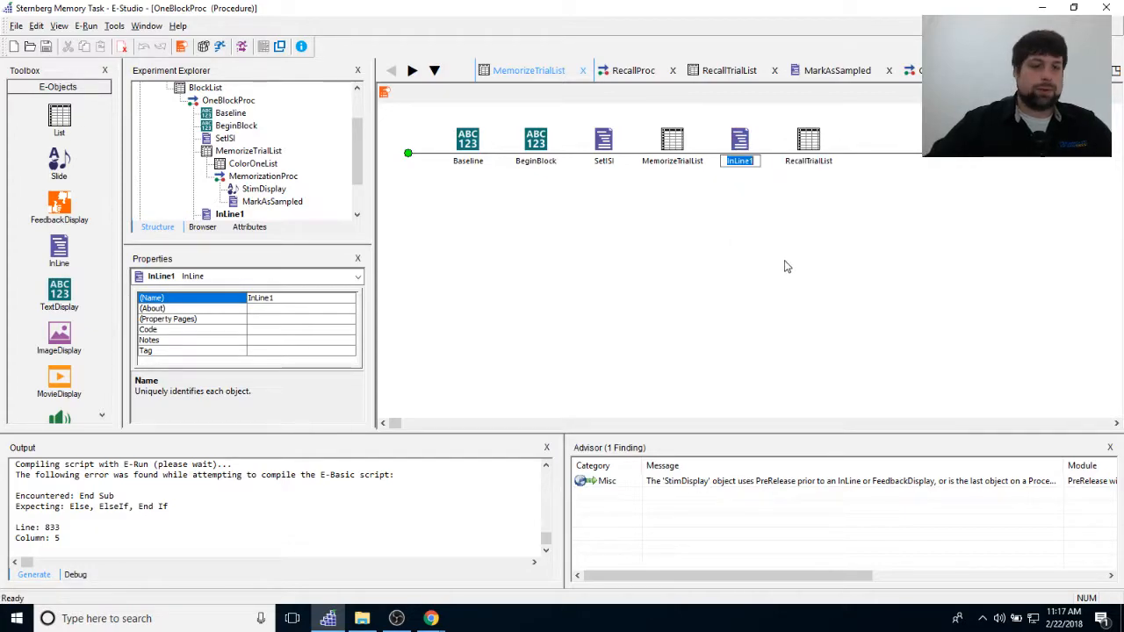
type("SetR")
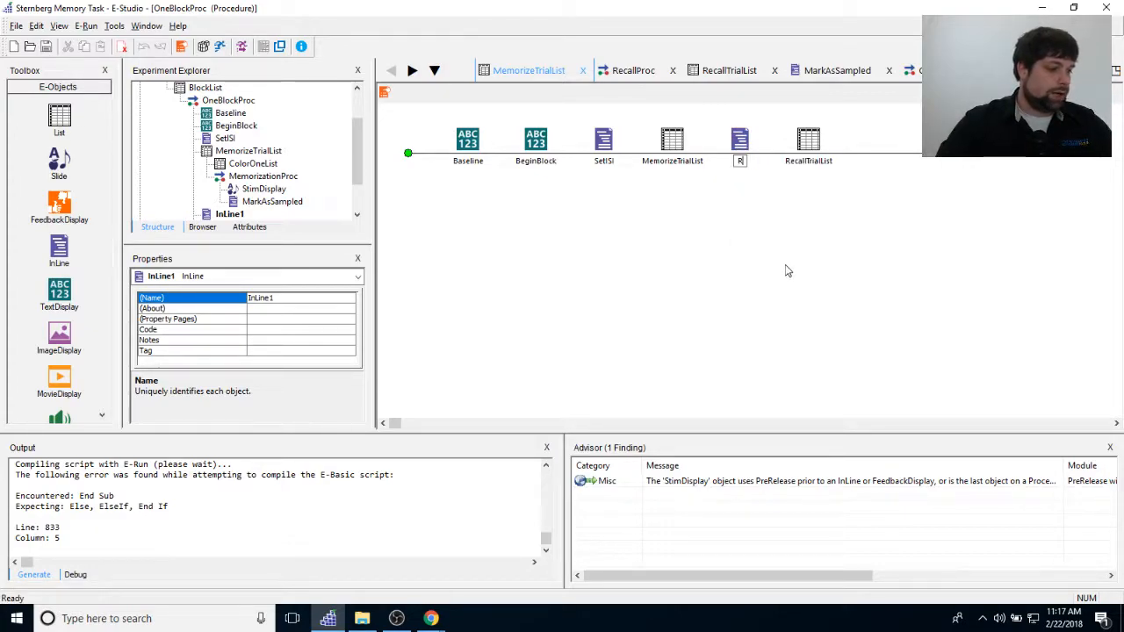
type("ecallList")
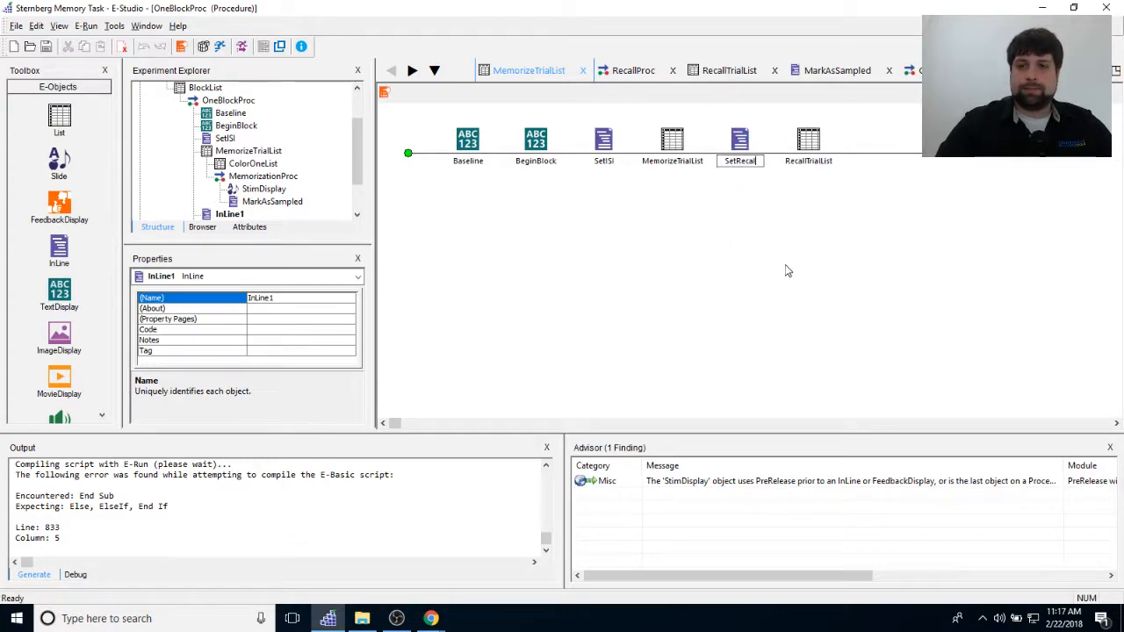
key("Return")
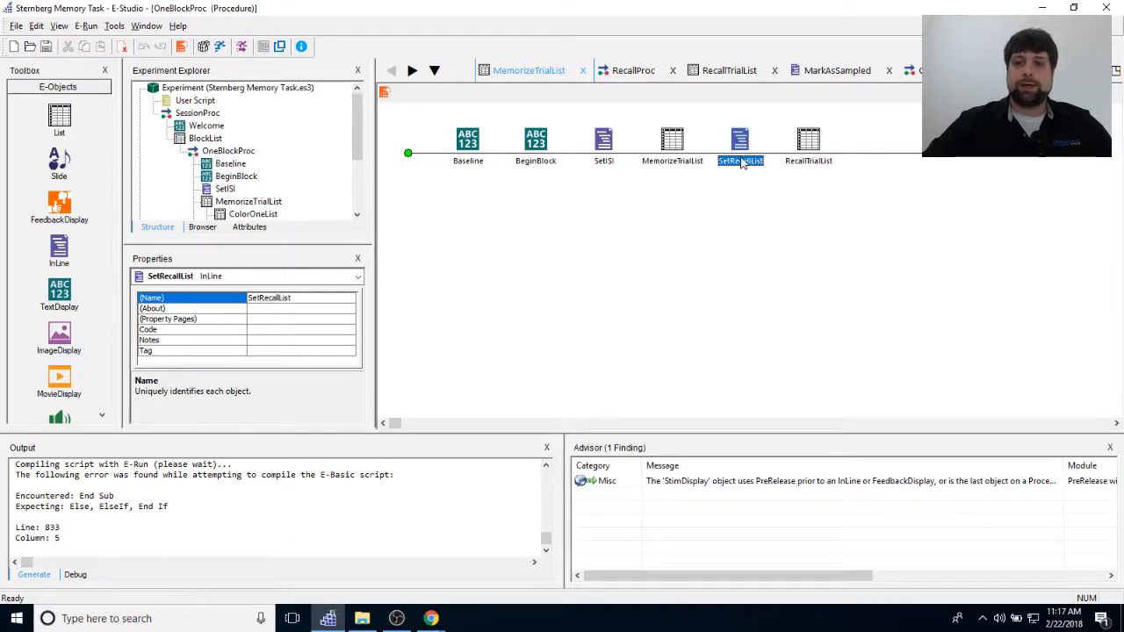
Open the empty SetRecallList script for editing and save the experiment.
double_click(741, 156)
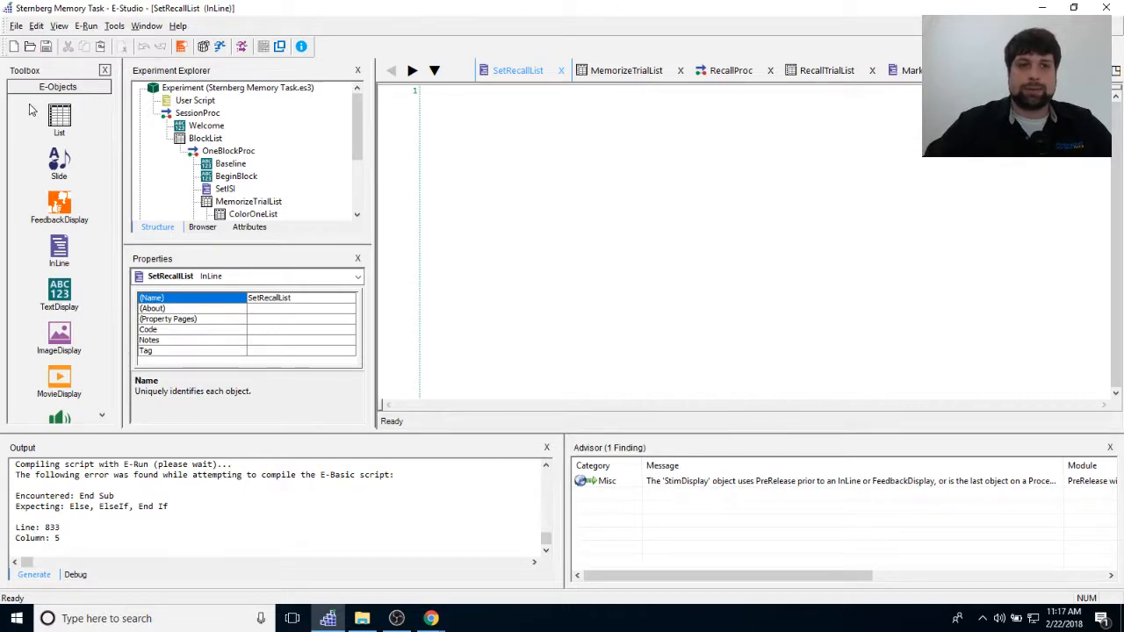
key("ctrl+s")
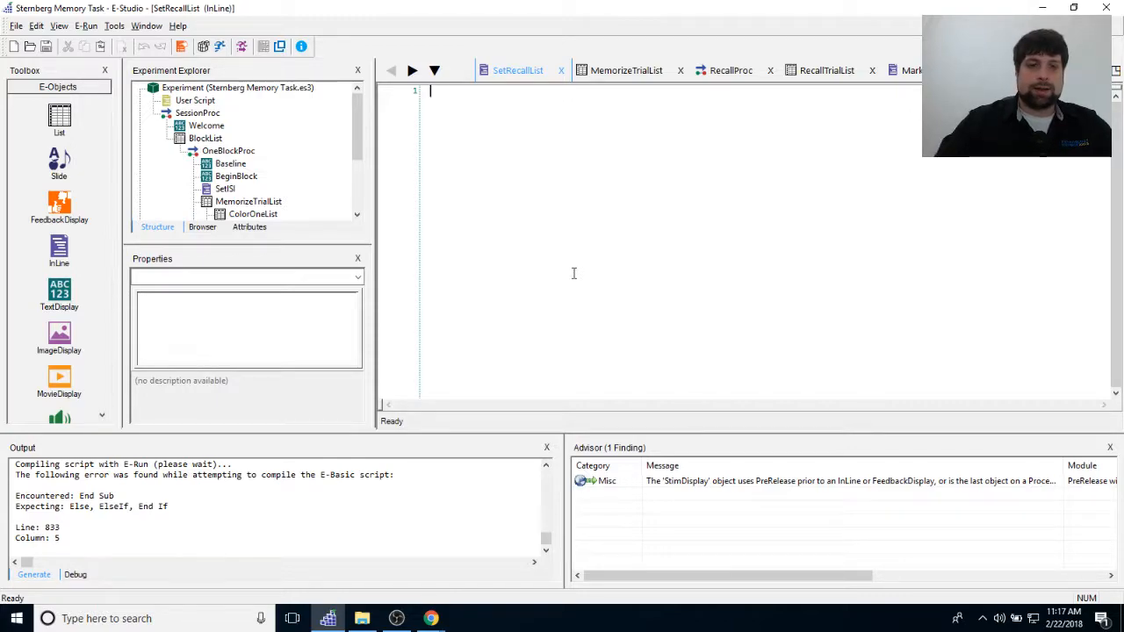
left_click_drag(357, 113, 359, 156)
left_click(495, 140)
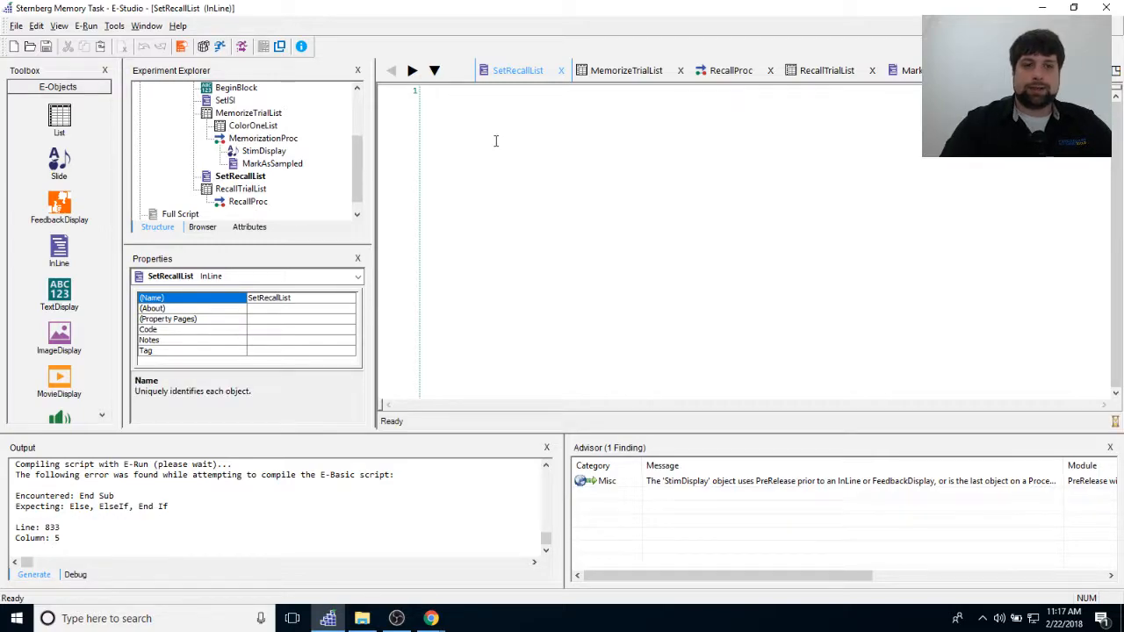
Enter the line RecallTrialList.Reset in the SetRecallList script.
type("RecallTrialList.Reset")
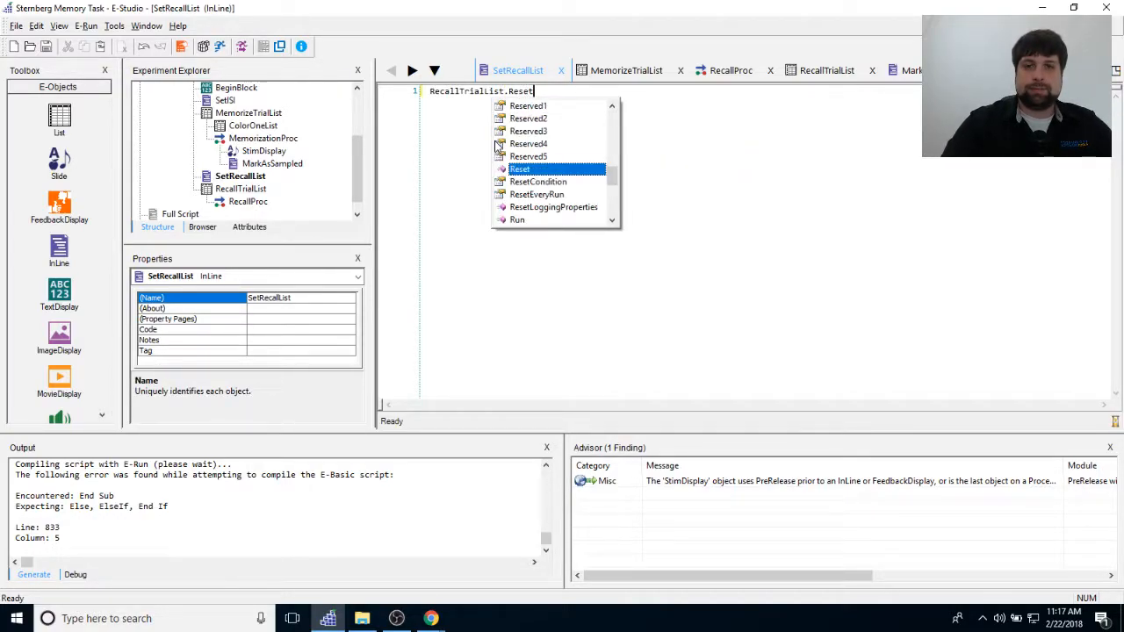
key("Escape")
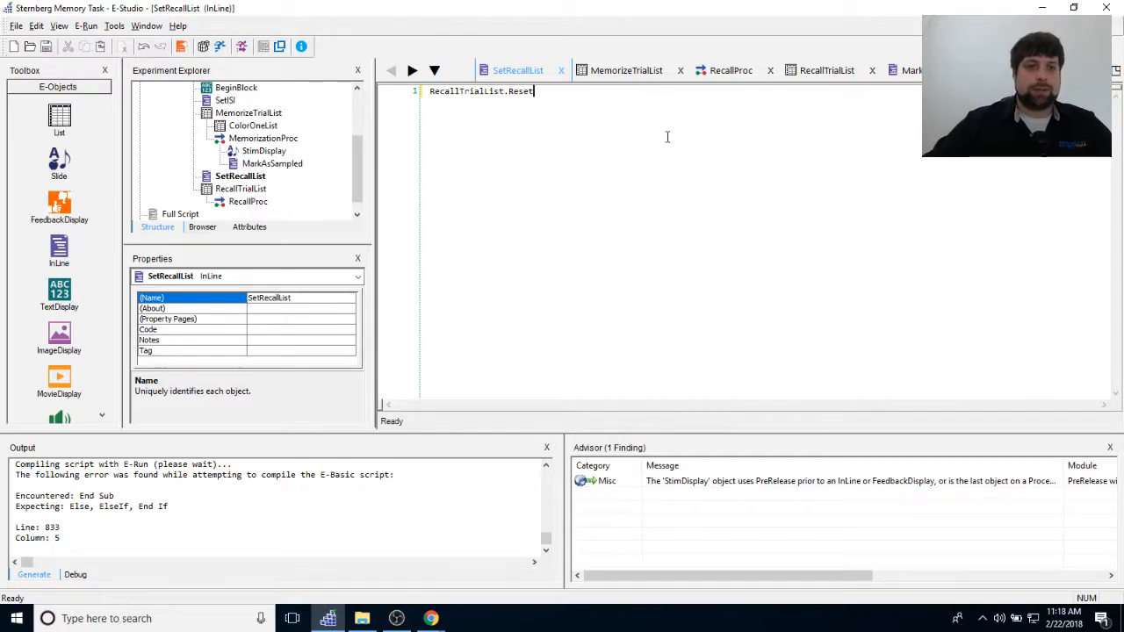
left_click(268, 163)
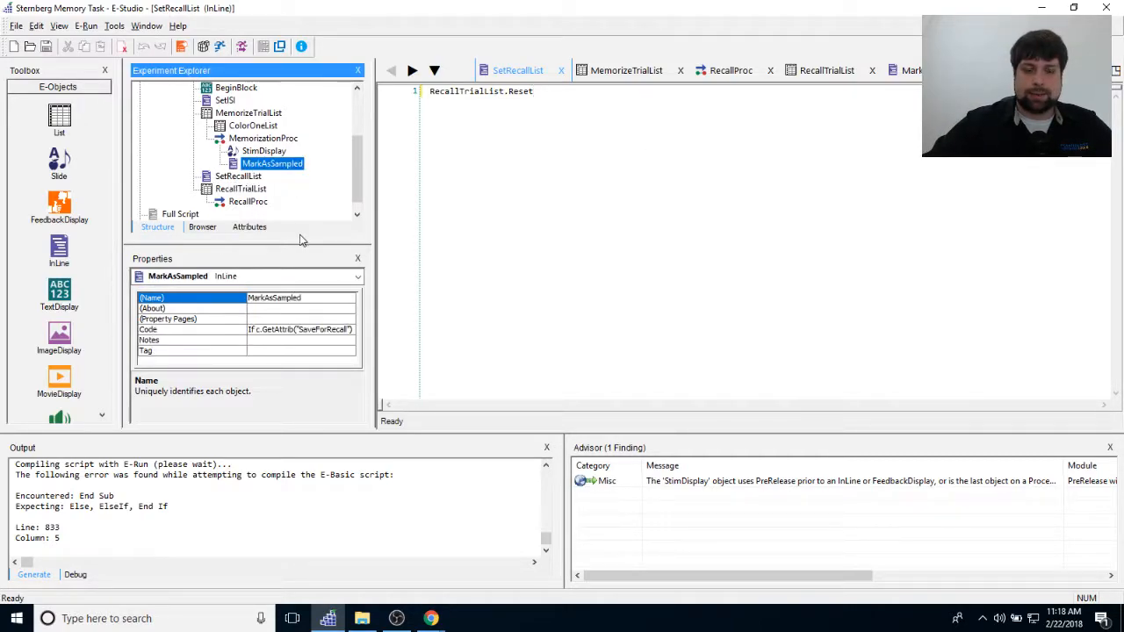
left_click(296, 189)
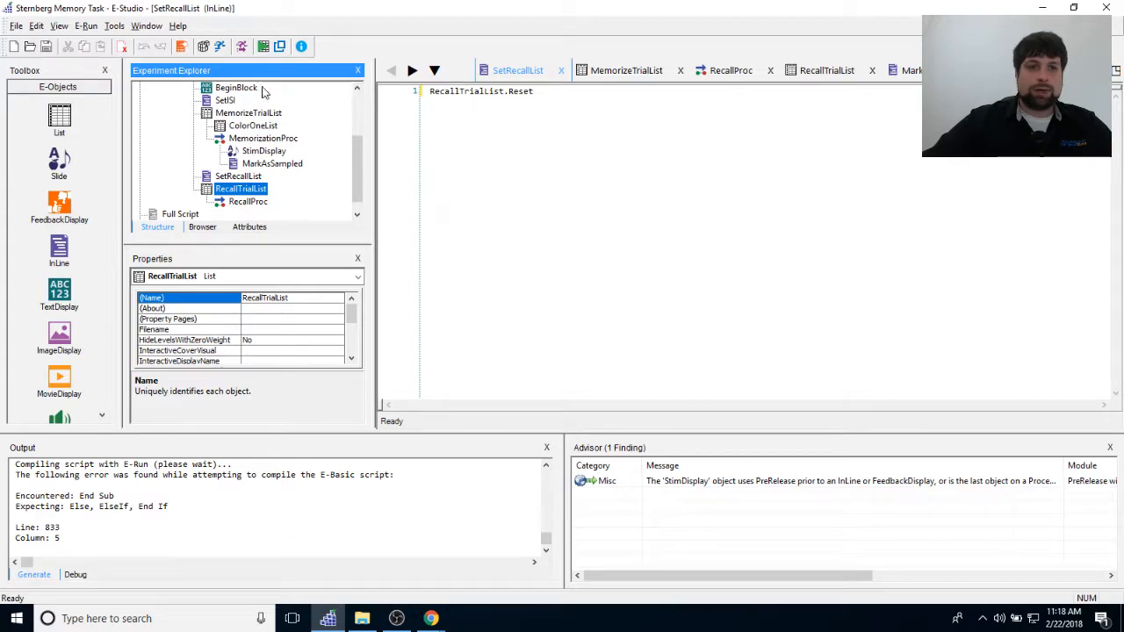
left_click(628, 97)
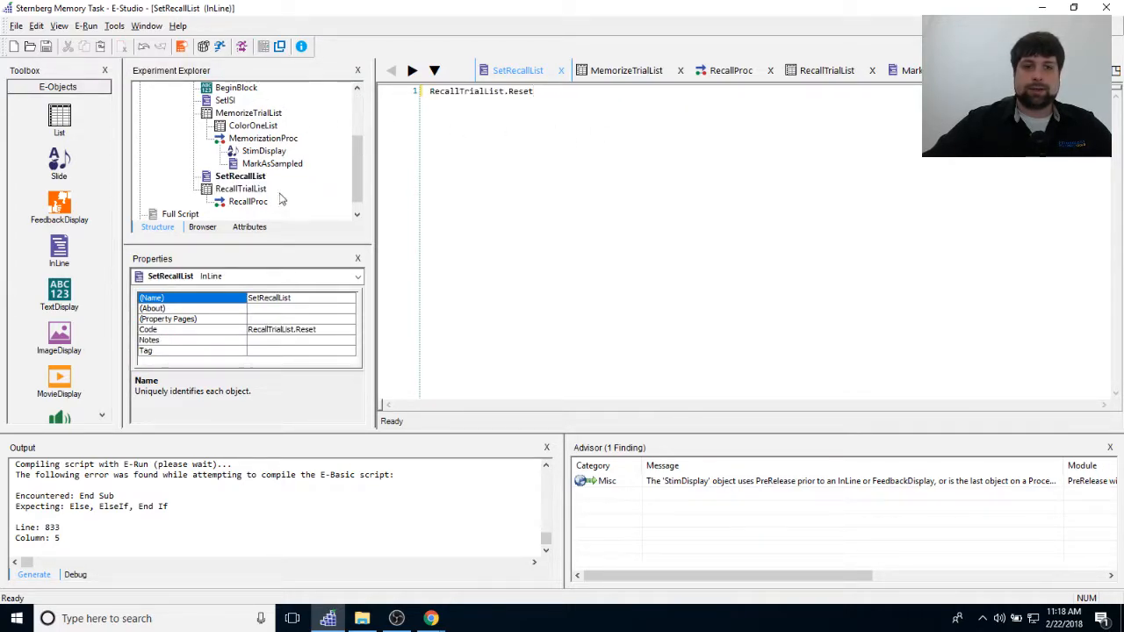
Examine the StimLetter placeholders in RecallTrialList and return to the reset line in the SetRecallList script.
left_click(241, 191)
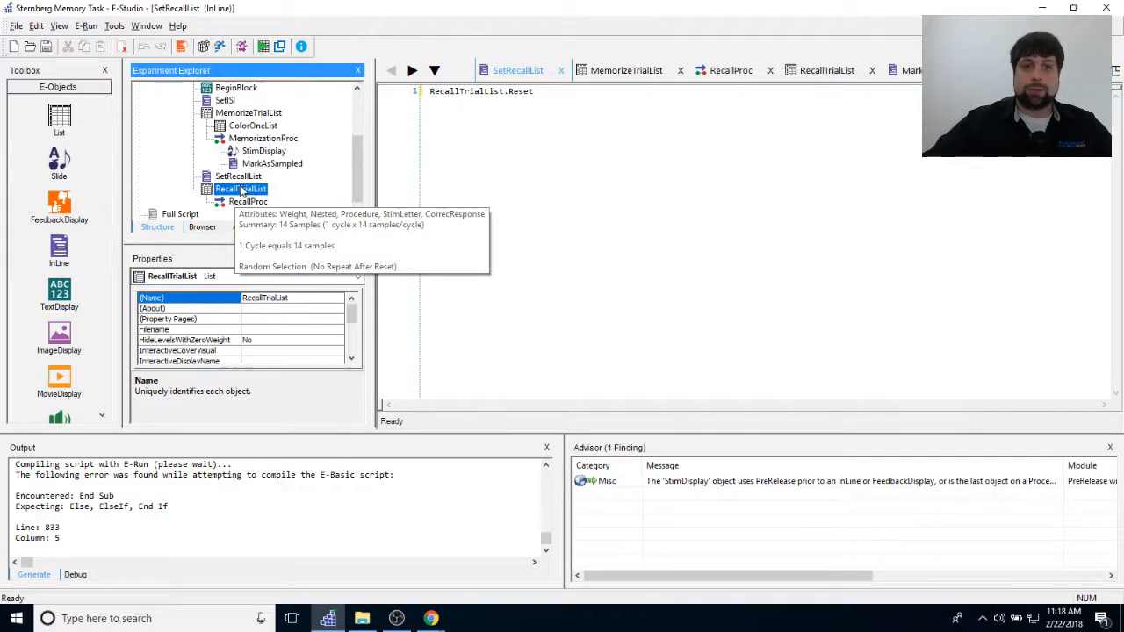
double_click(242, 191)
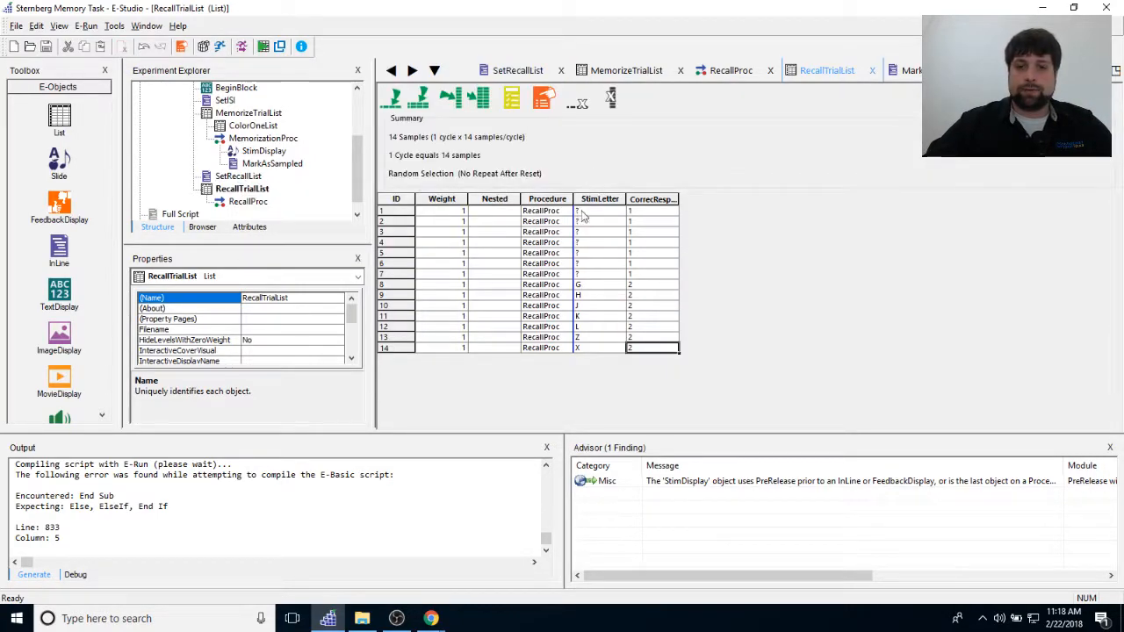
left_click(588, 222)
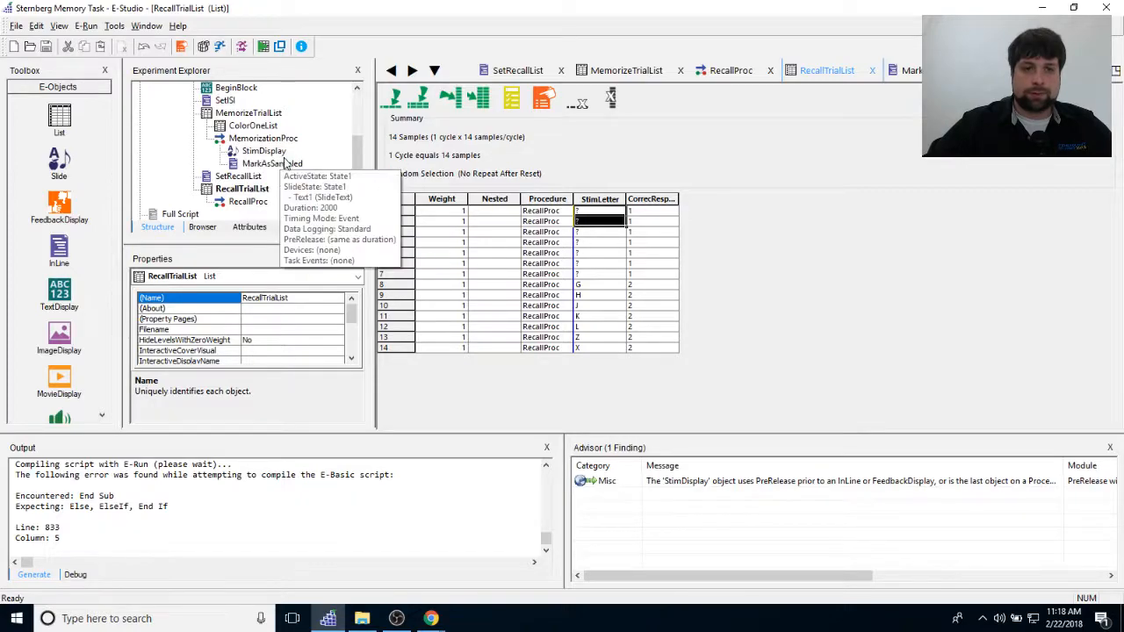
double_click(238, 176)
left_click(421, 97)
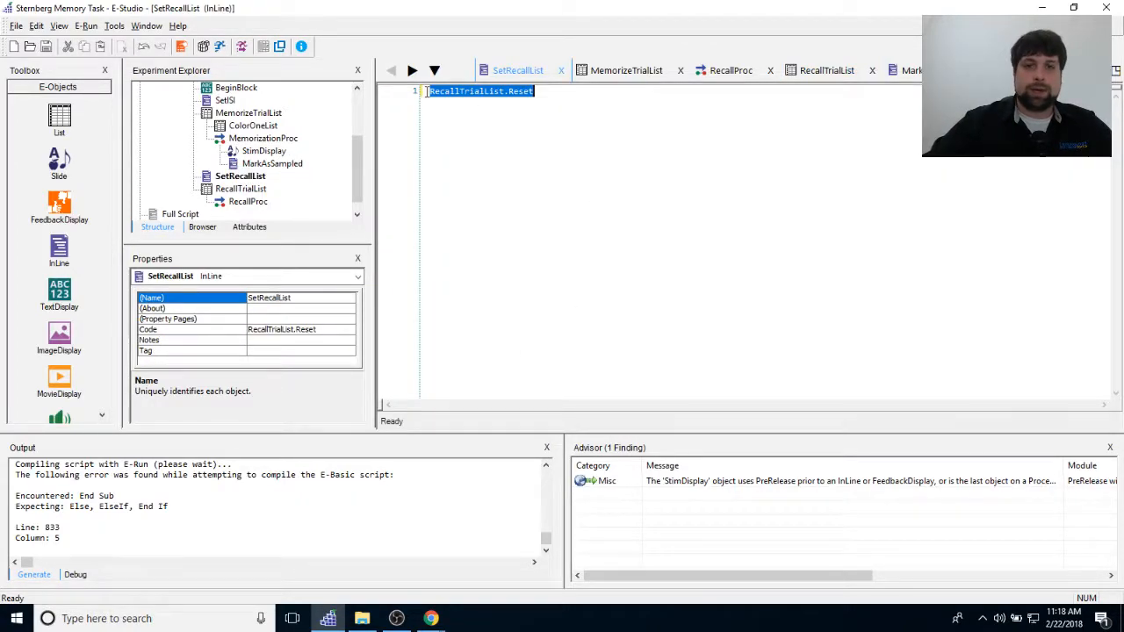
left_click(582, 95)
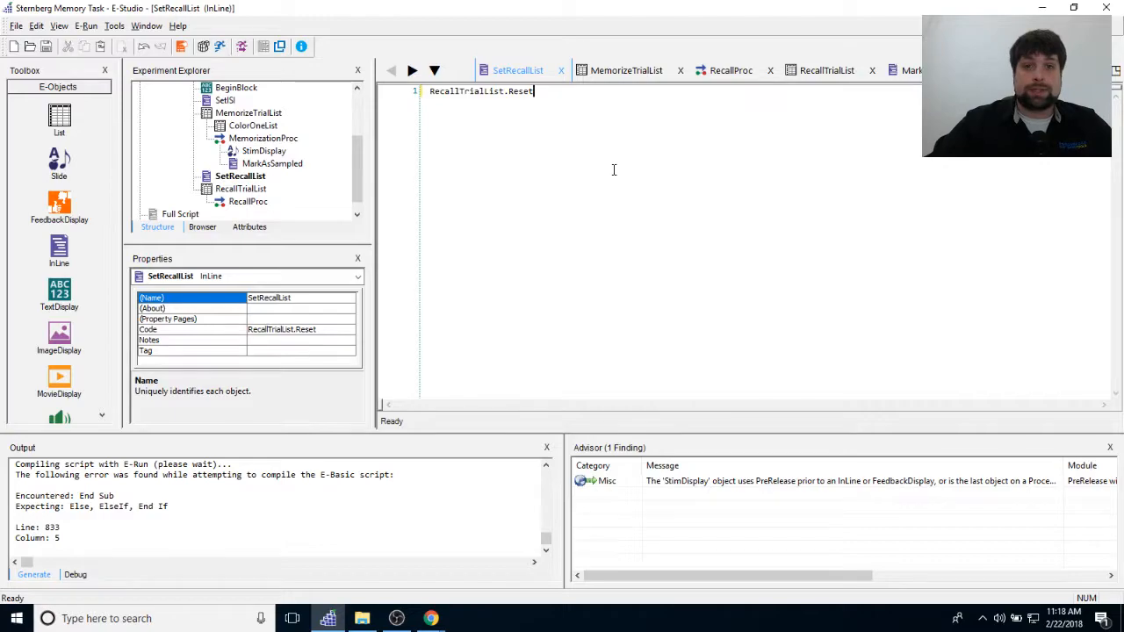
Close all open object windows and open the RecallProc procedure.
left_click(148, 26)
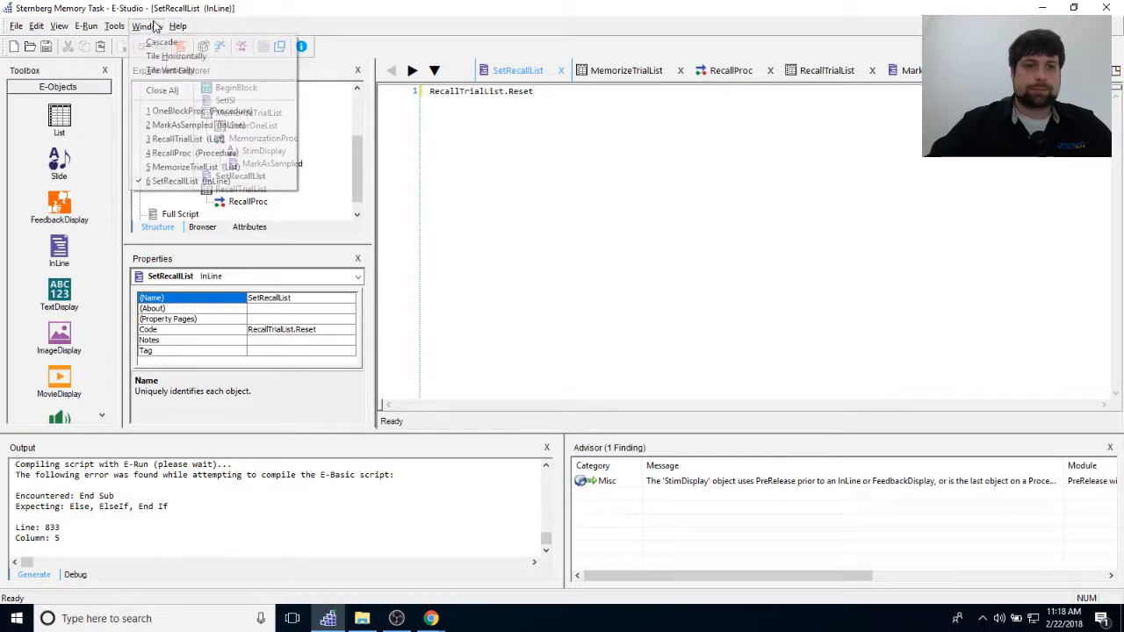
left_click(162, 89)
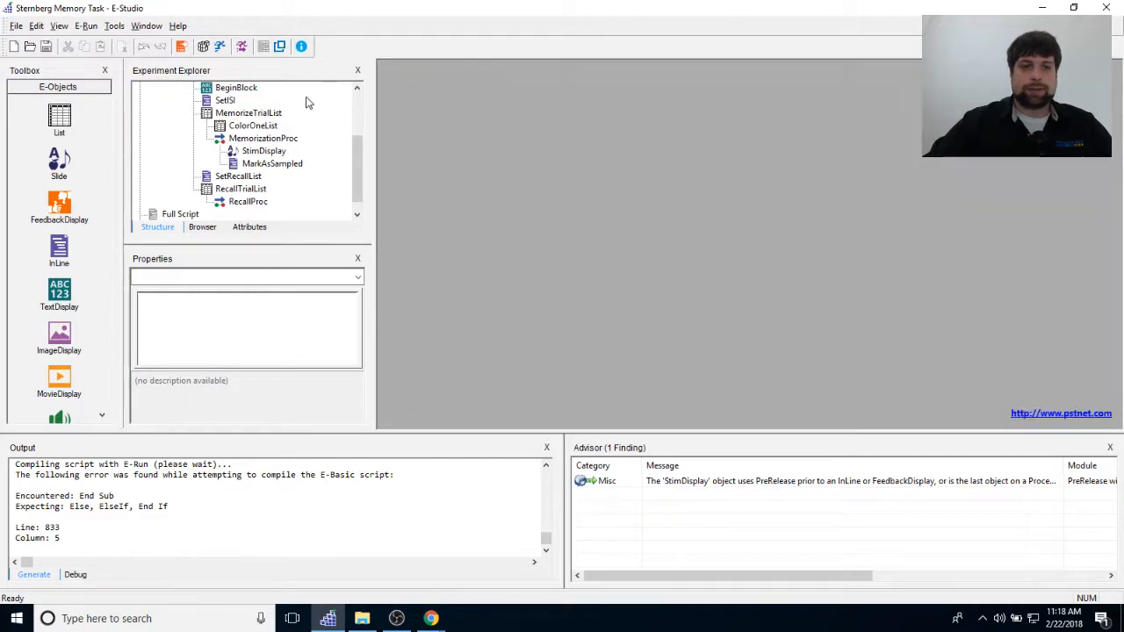
double_click(249, 201)
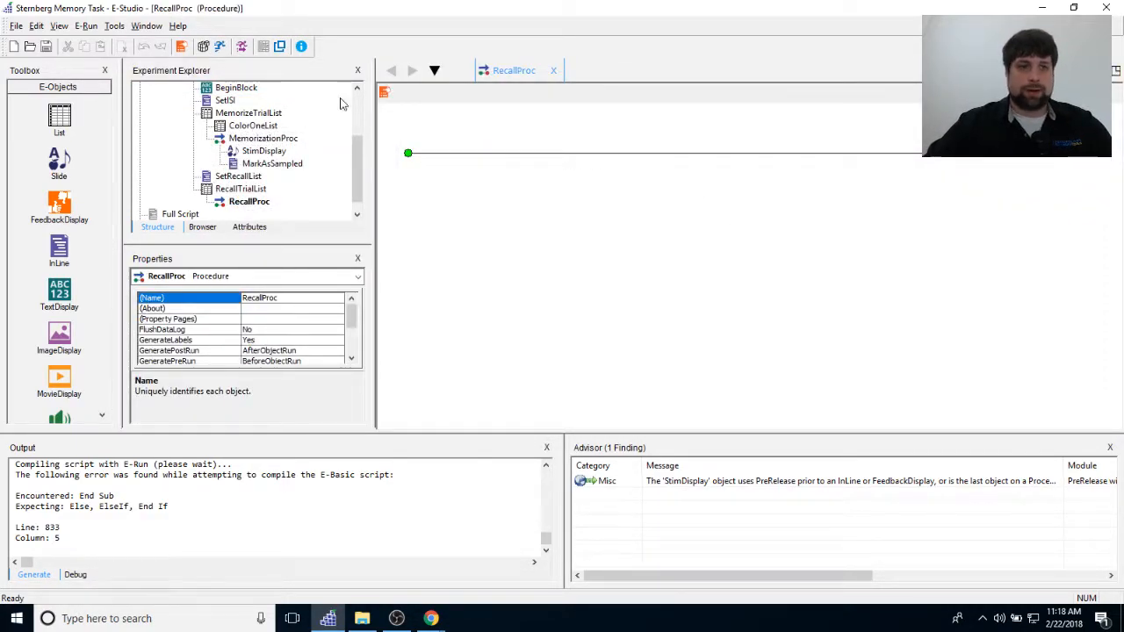
Add a Slide object to the RecallProc timeline and rename it ProbeDisplay.
left_click_drag(59, 160, 463, 151)
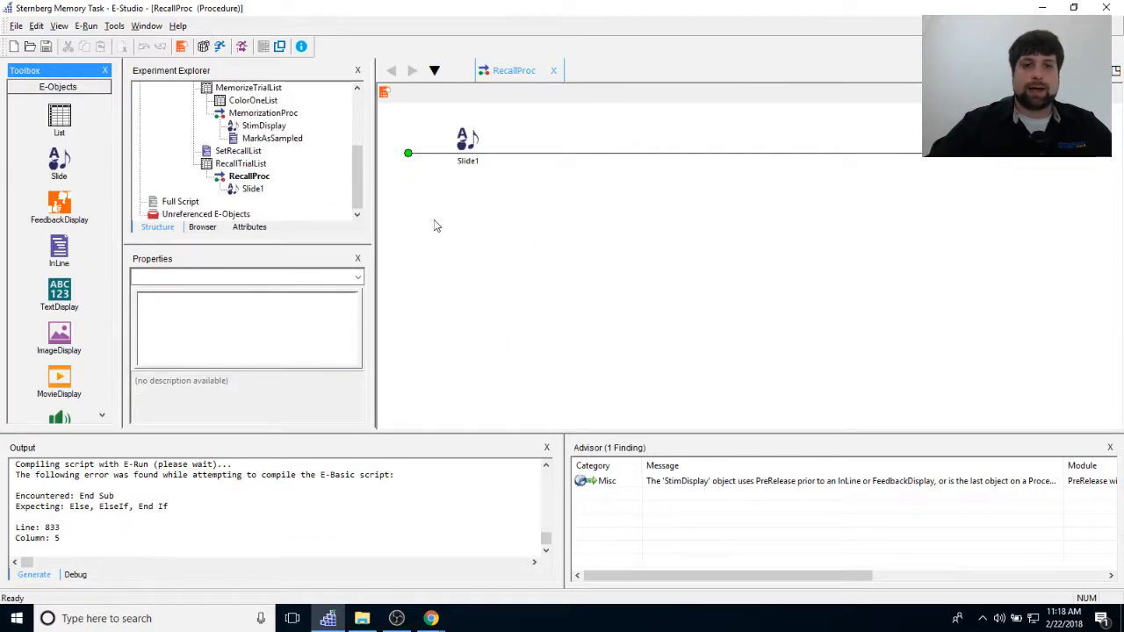
left_click(458, 161)
right_click(465, 138)
left_click(492, 195)
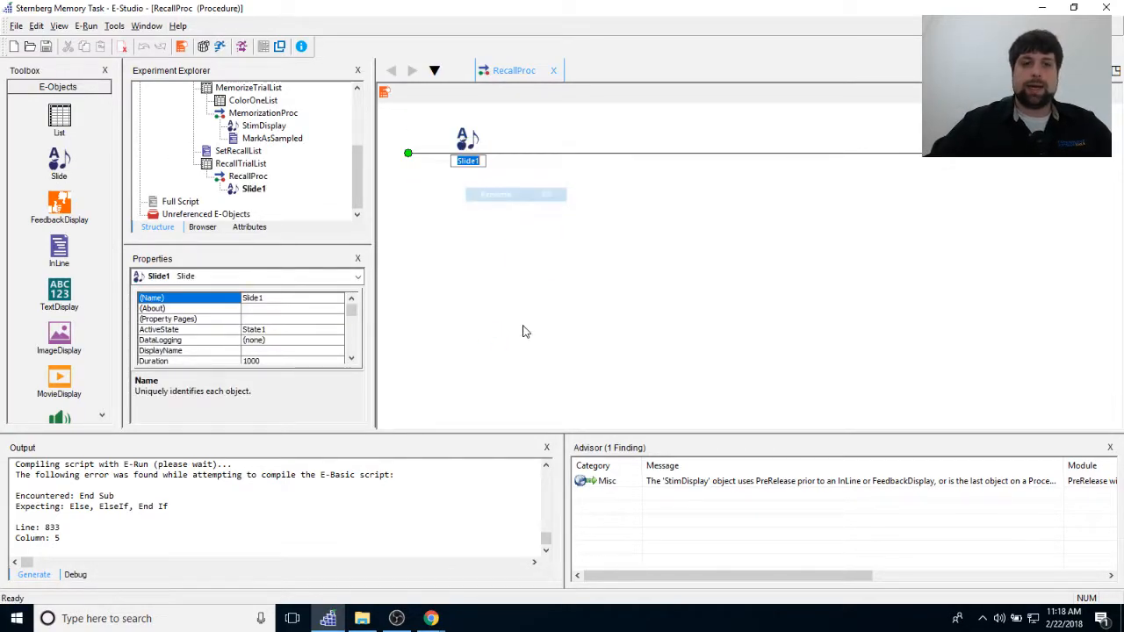
type("R")
type("robeDis")
type("play")
key("Return")
Open the ProbeDisplay slide and place a text sub-object on it.
double_click(466, 142)
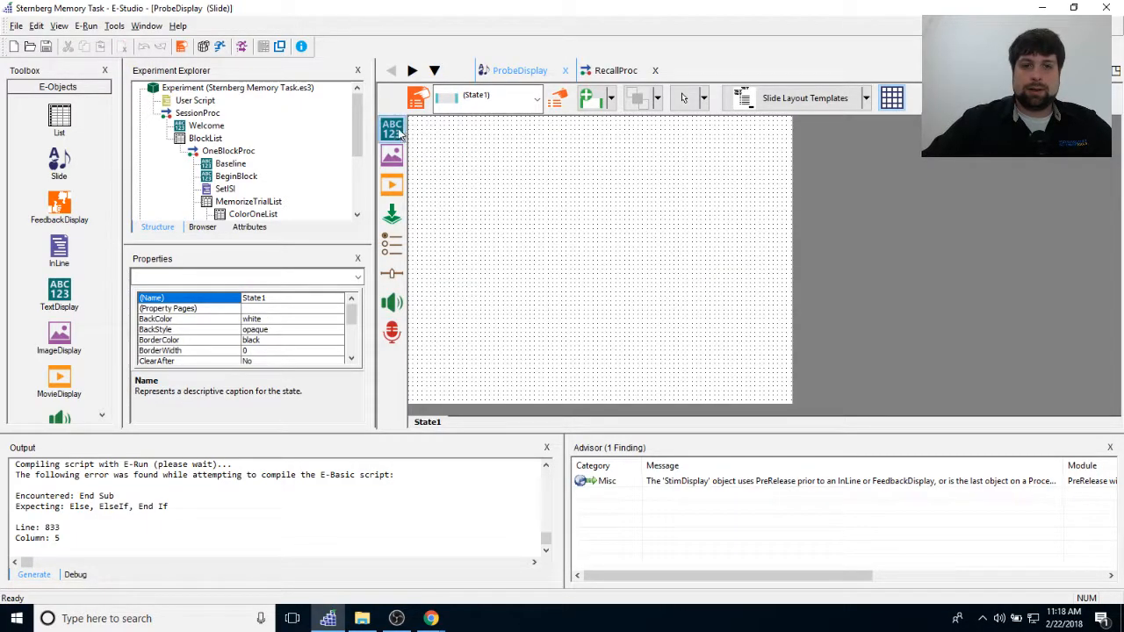
left_click(393, 130)
left_click(579, 241)
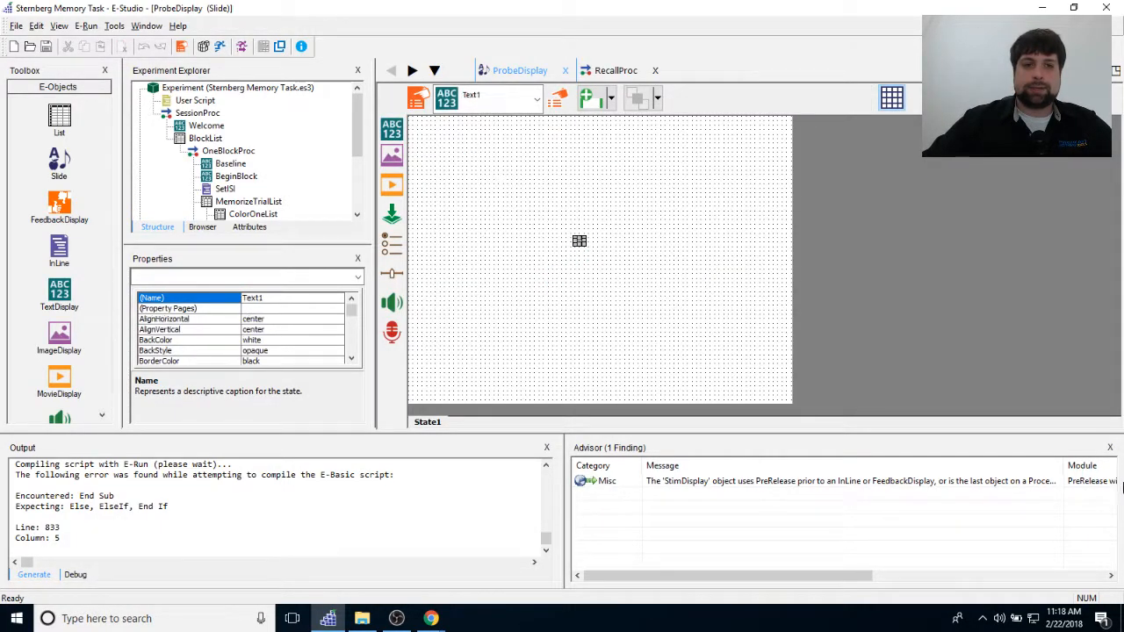
left_click_drag(356, 124, 356, 159)
right_click(263, 128)
left_click(704, 222)
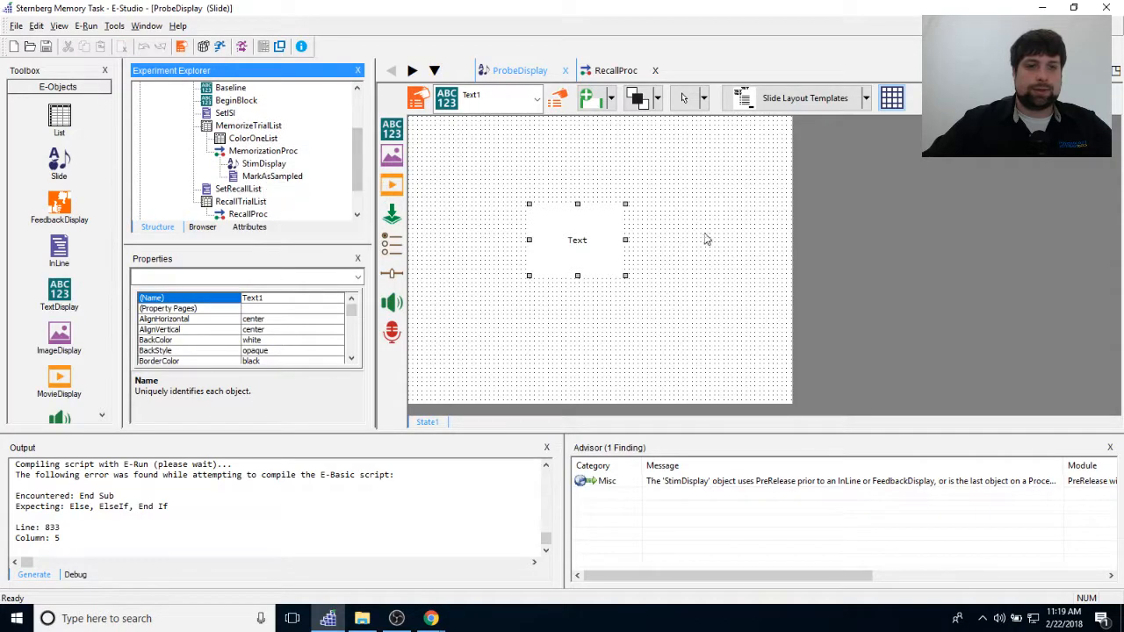
Replace the text sub-object's placeholder content with the [StimLetter] attribute reference.
double_click(585, 243)
type("[")
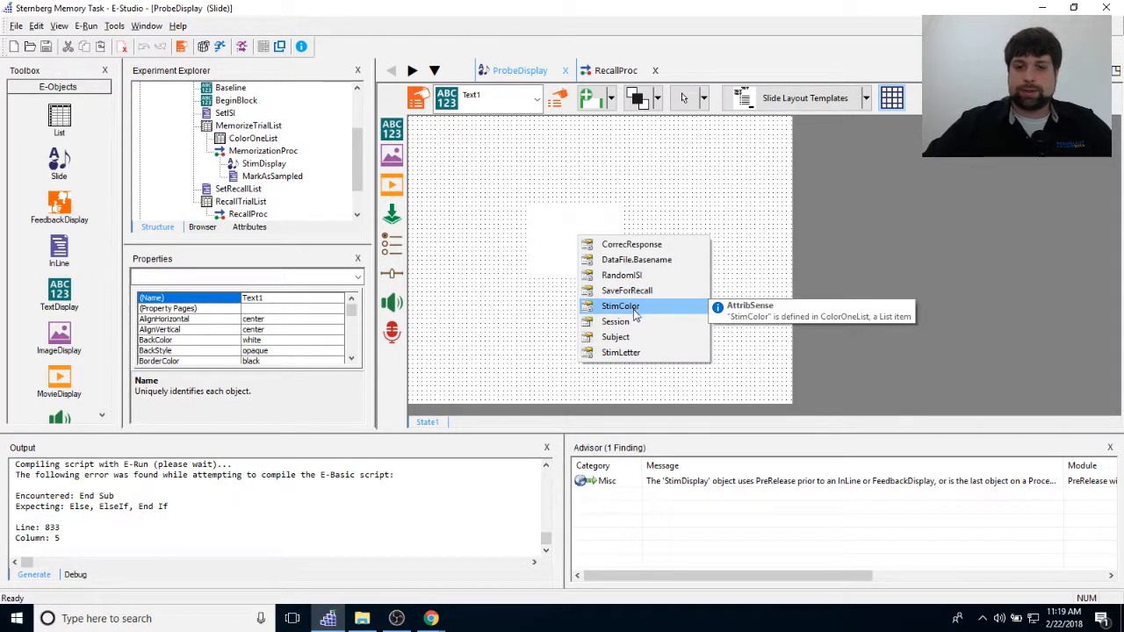
double_click(641, 352)
left_click(623, 258)
Set the text sub-object's X and Y position to center and apply the change.
left_click(596, 222)
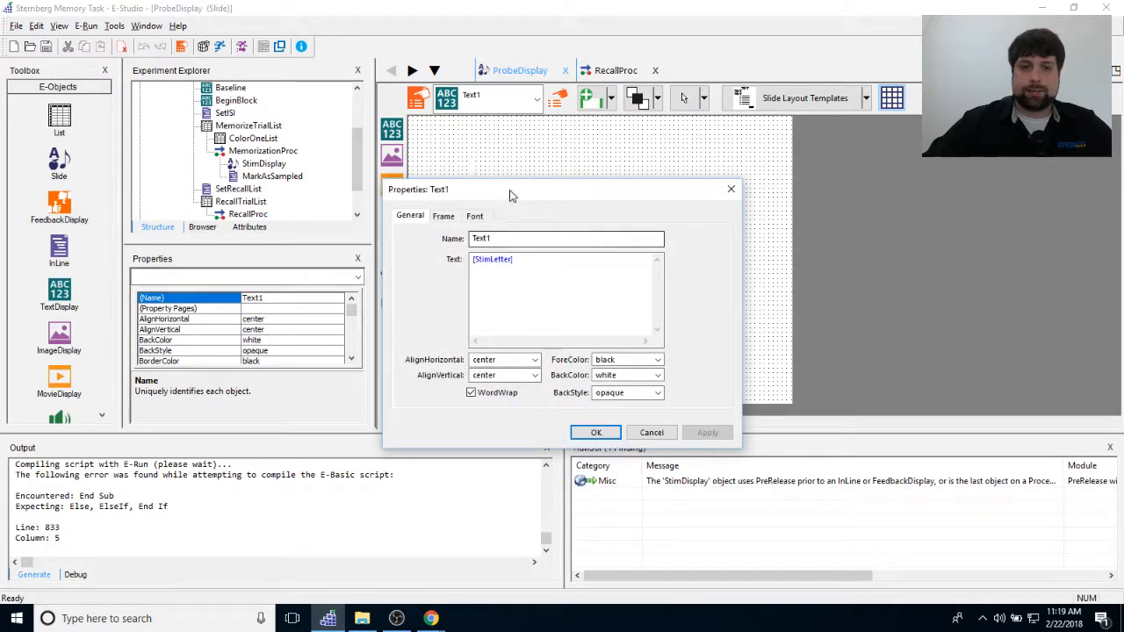
left_click_drag(509, 192, 674, 144)
left_click(610, 167)
left_click(705, 250)
left_click(694, 274)
left_click(704, 268)
left_click(703, 291)
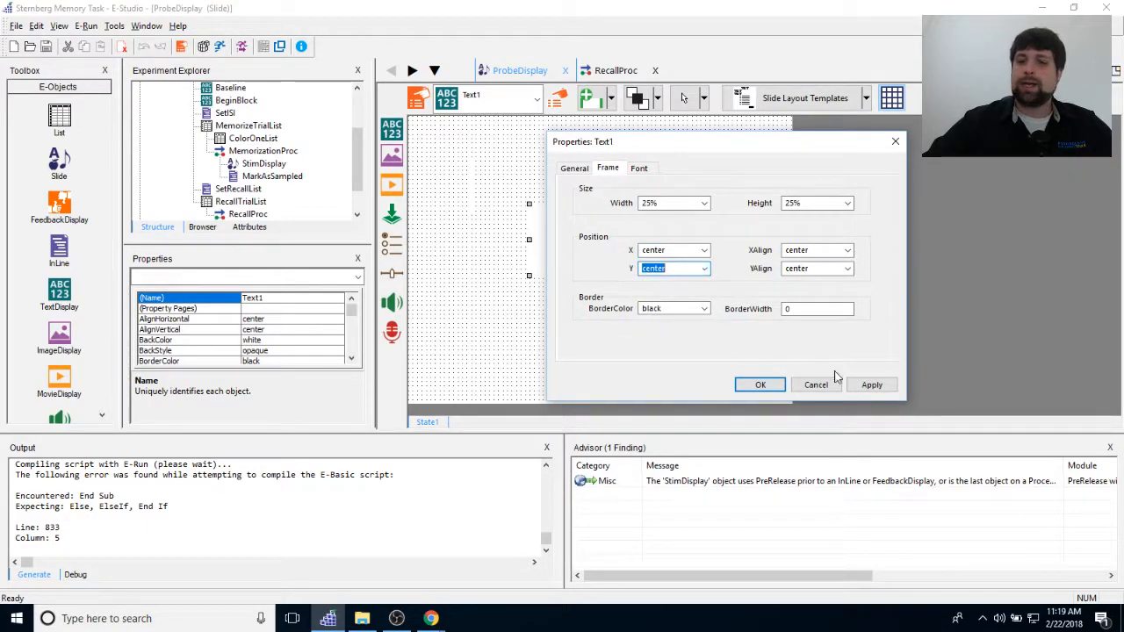
left_click(871, 385)
Change the ForeColor of the [StimLetter] text to red and accept the properties.
left_click_drag(707, 140, 810, 128)
left_click(650, 150)
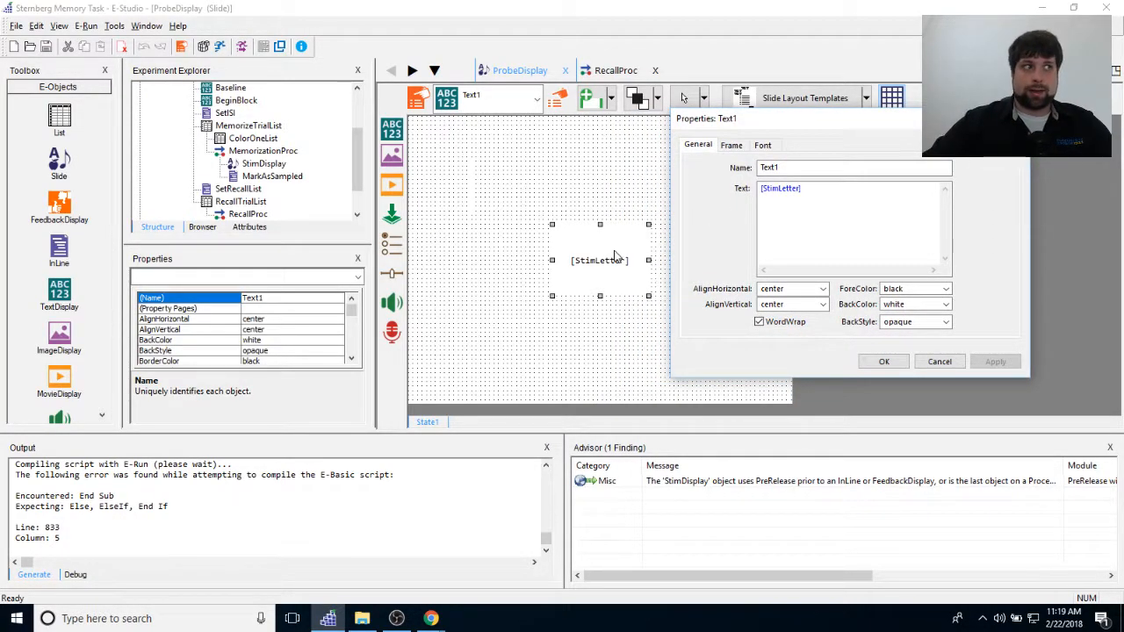
left_click_drag(839, 125, 836, 113)
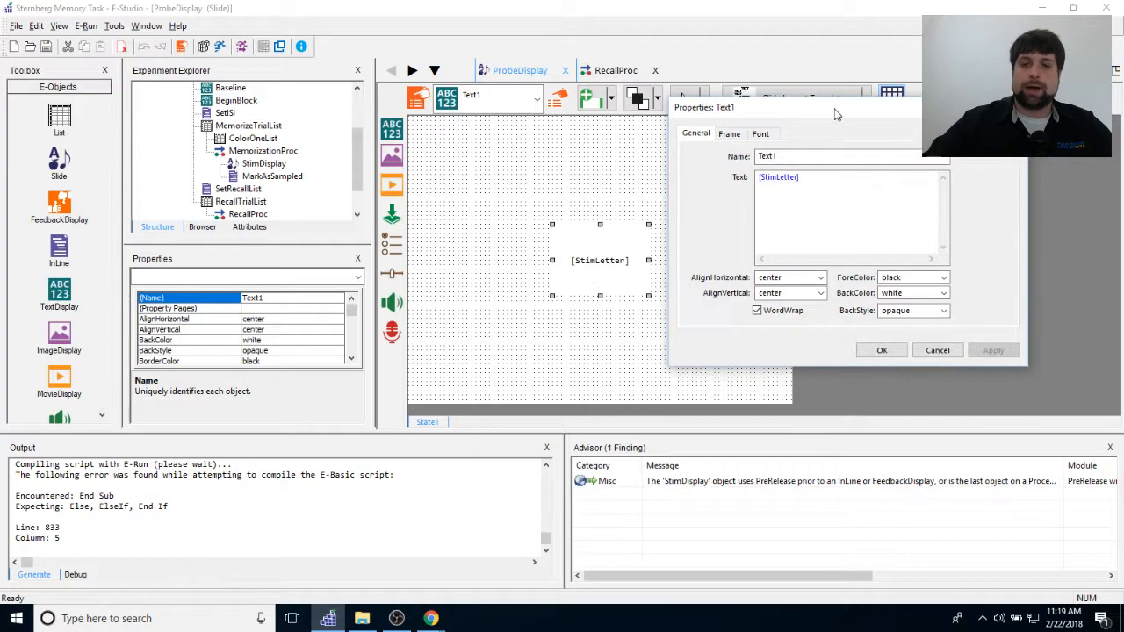
left_click(945, 278)
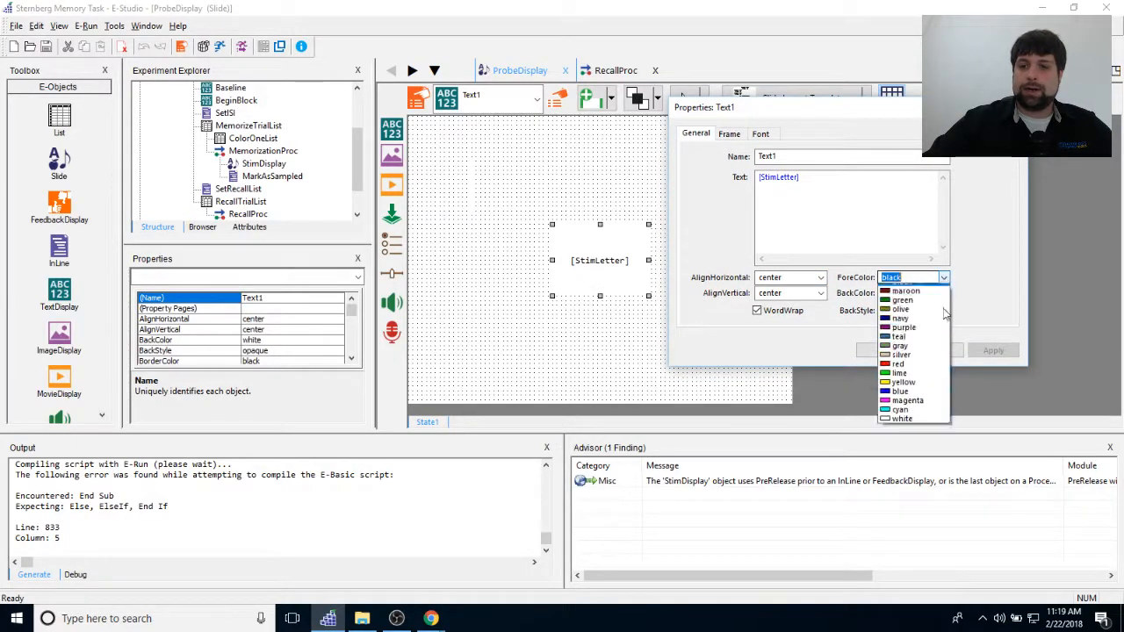
left_click(903, 371)
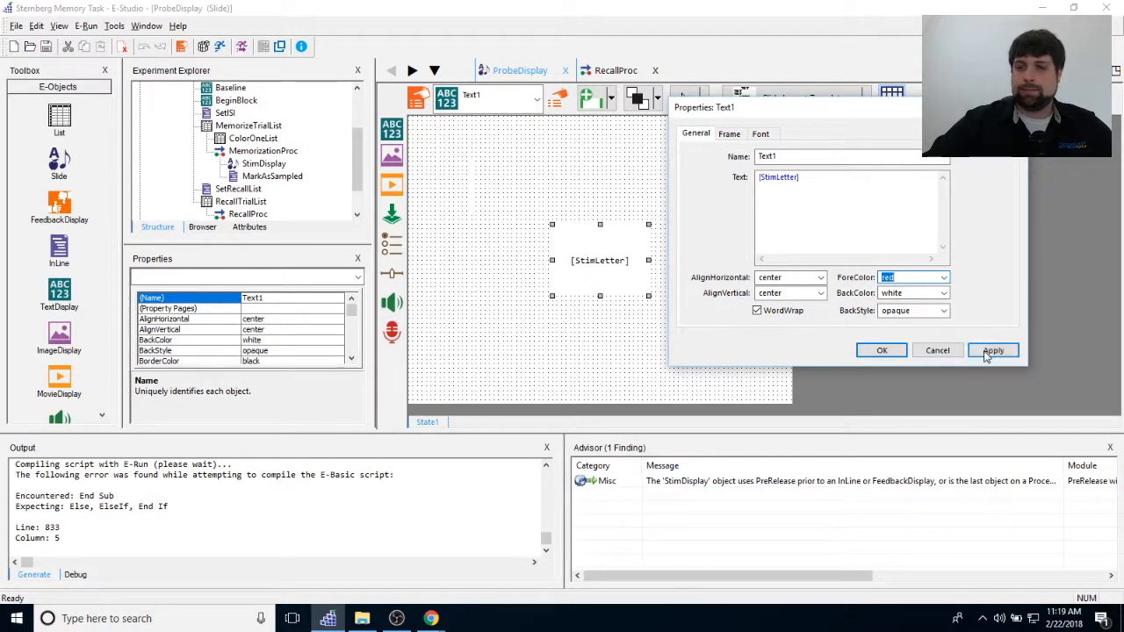
left_click(895, 352)
left_click(690, 341)
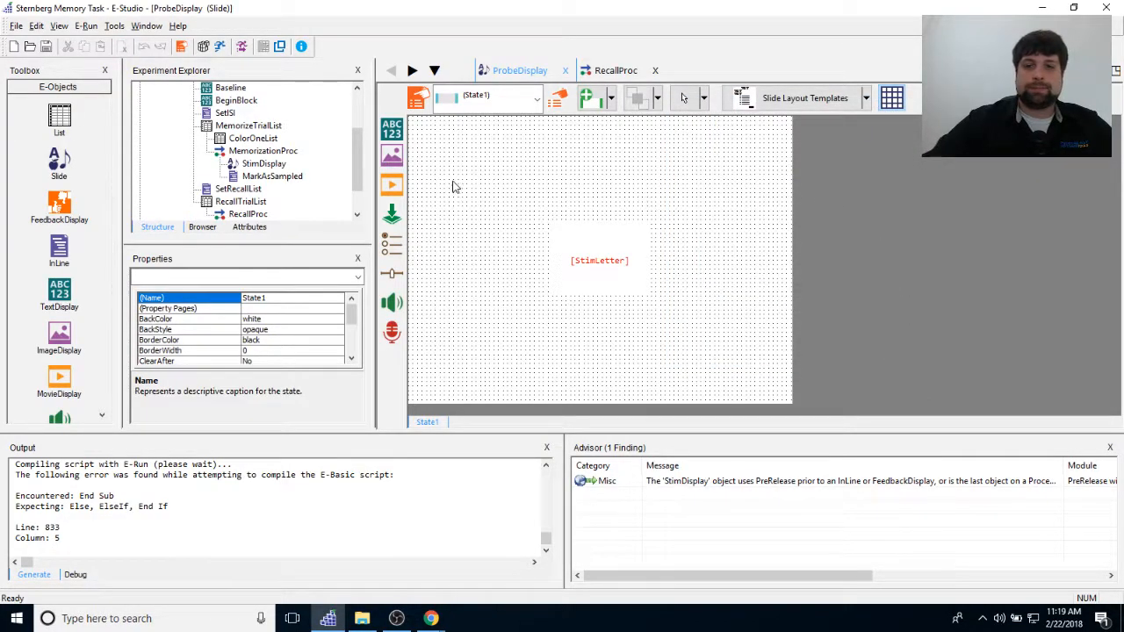
left_click(411, 91)
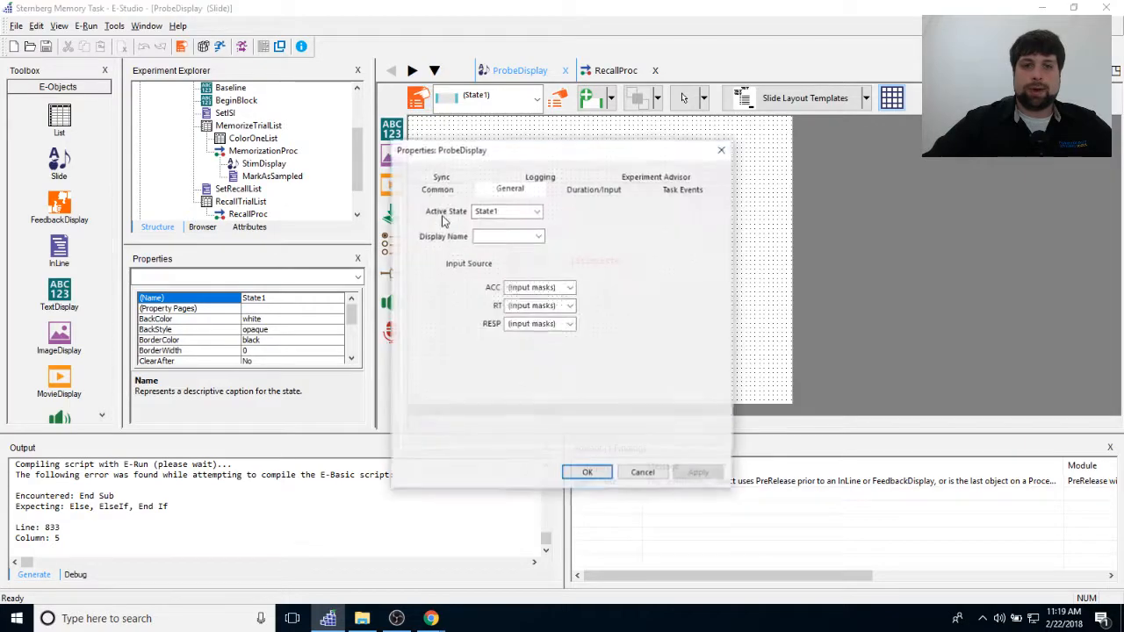
left_click(722, 149)
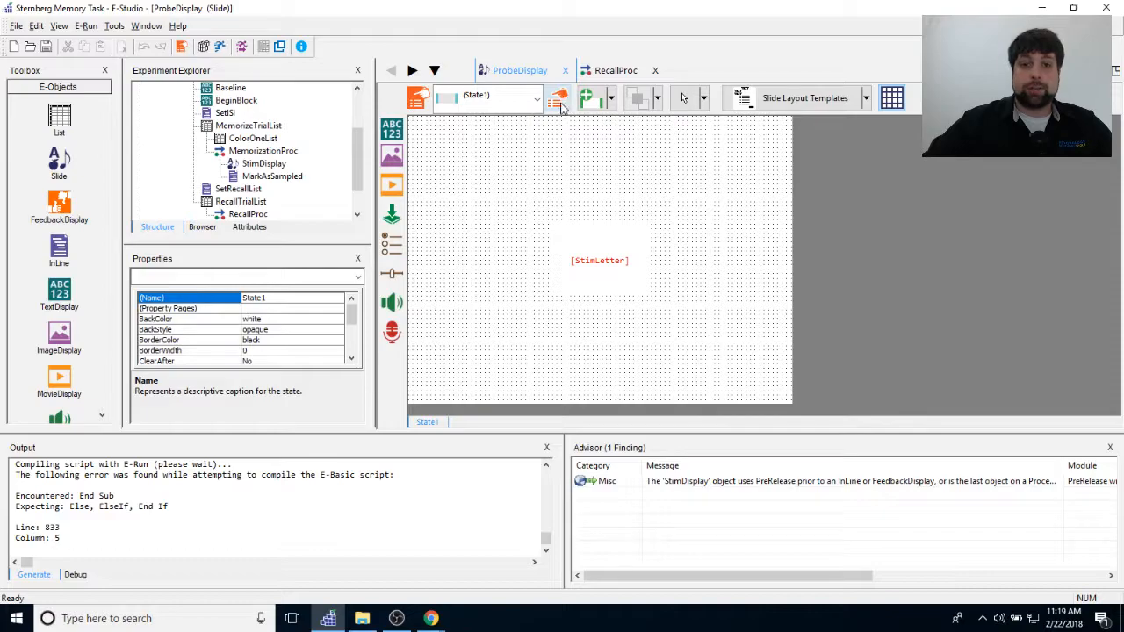
right_click(531, 103)
left_click(533, 100)
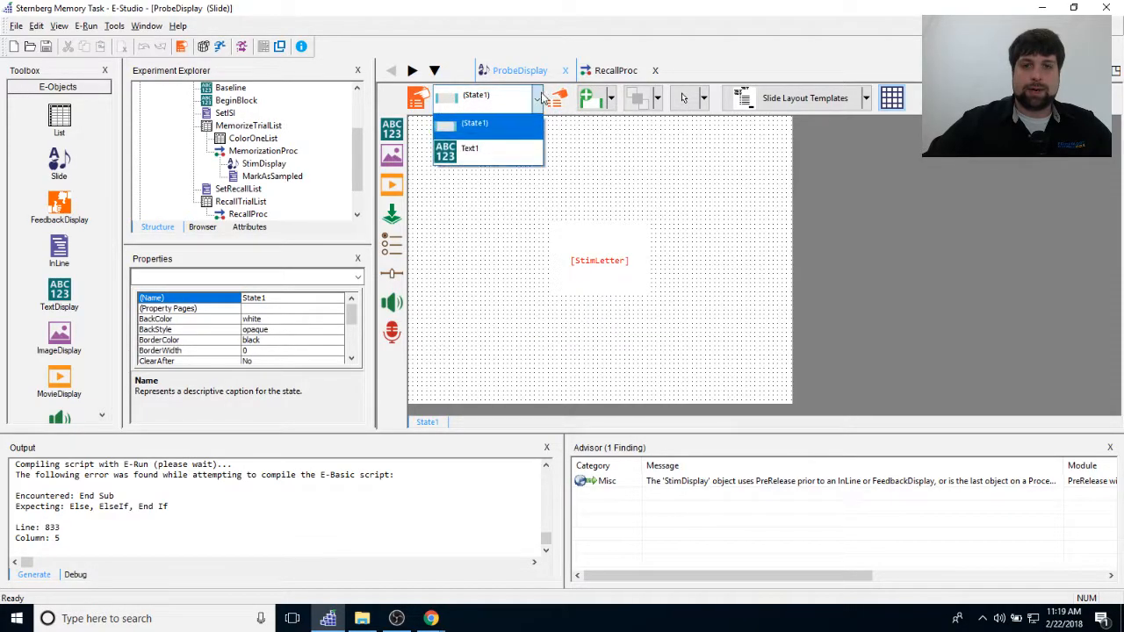
left_click(499, 147)
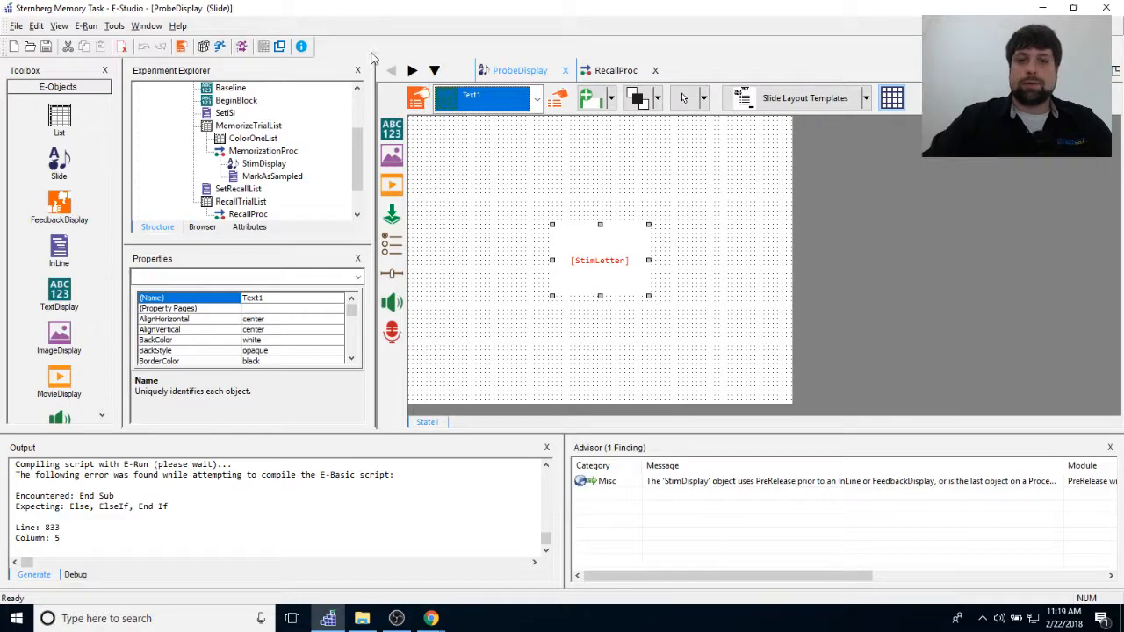
Set the ProbeDisplay slide's duration to (infinite) in its properties.
left_click(419, 104)
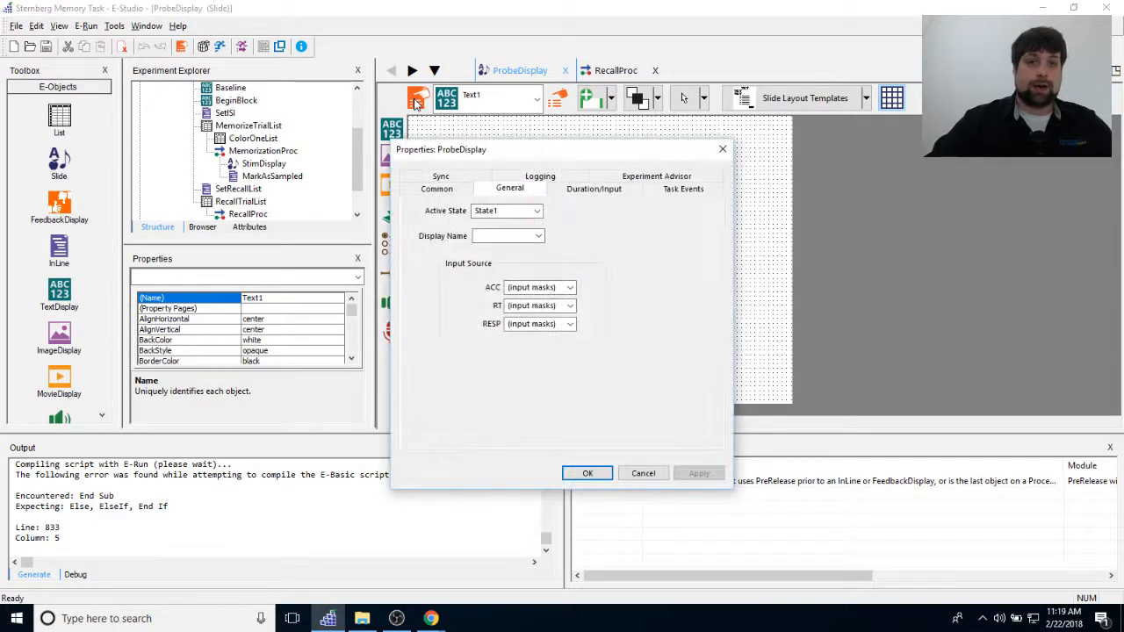
left_click_drag(497, 147, 513, 129)
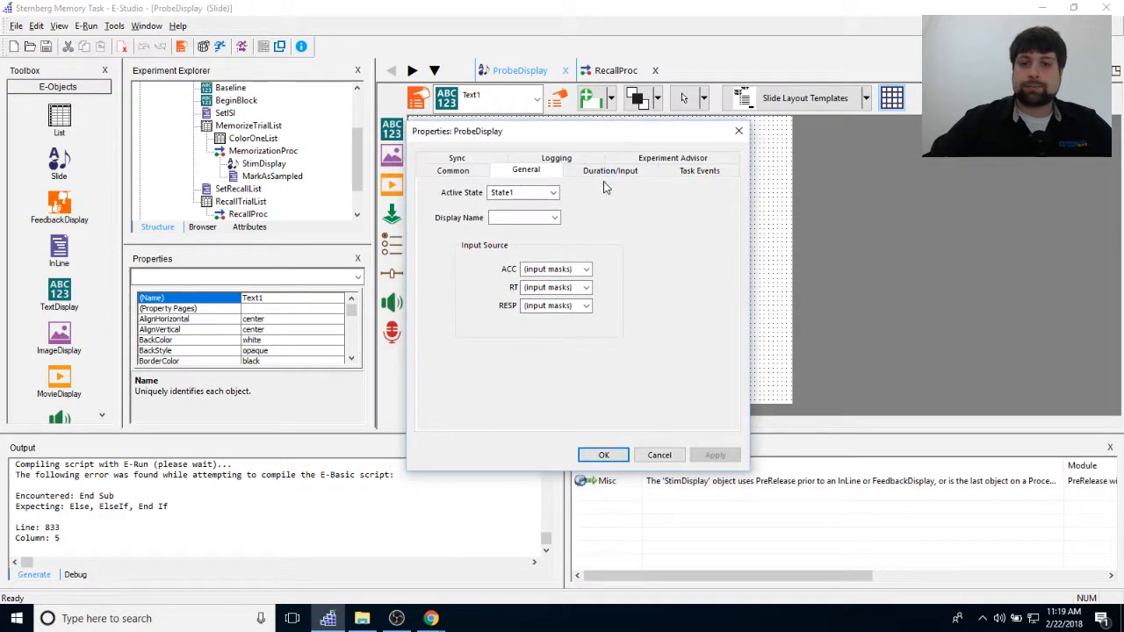
left_click(610, 170)
left_click(553, 201)
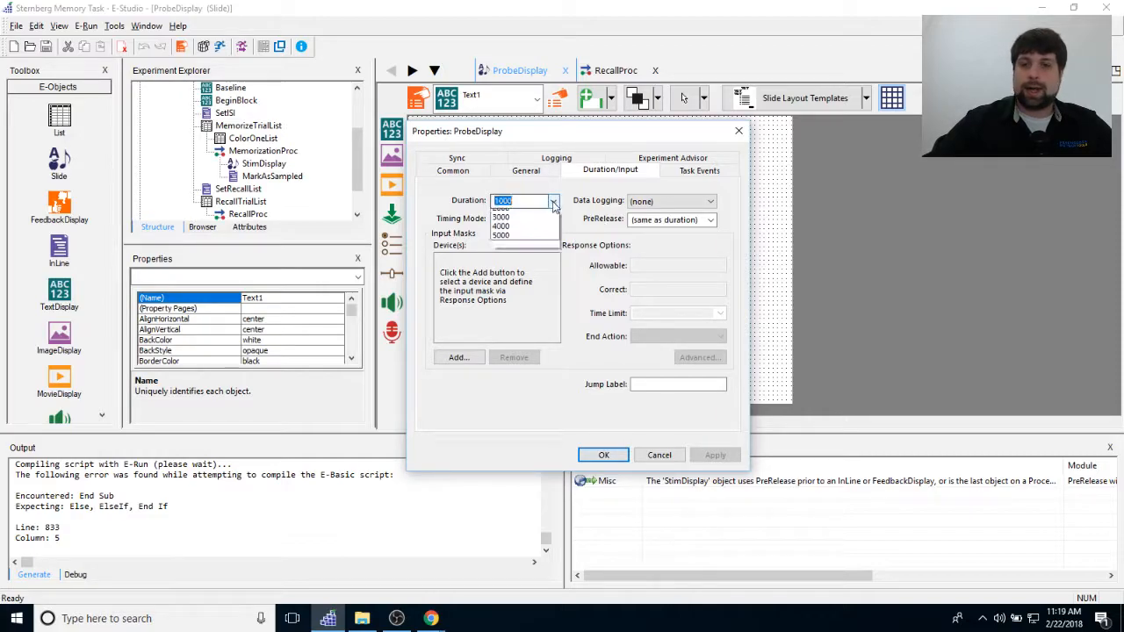
left_click(518, 212)
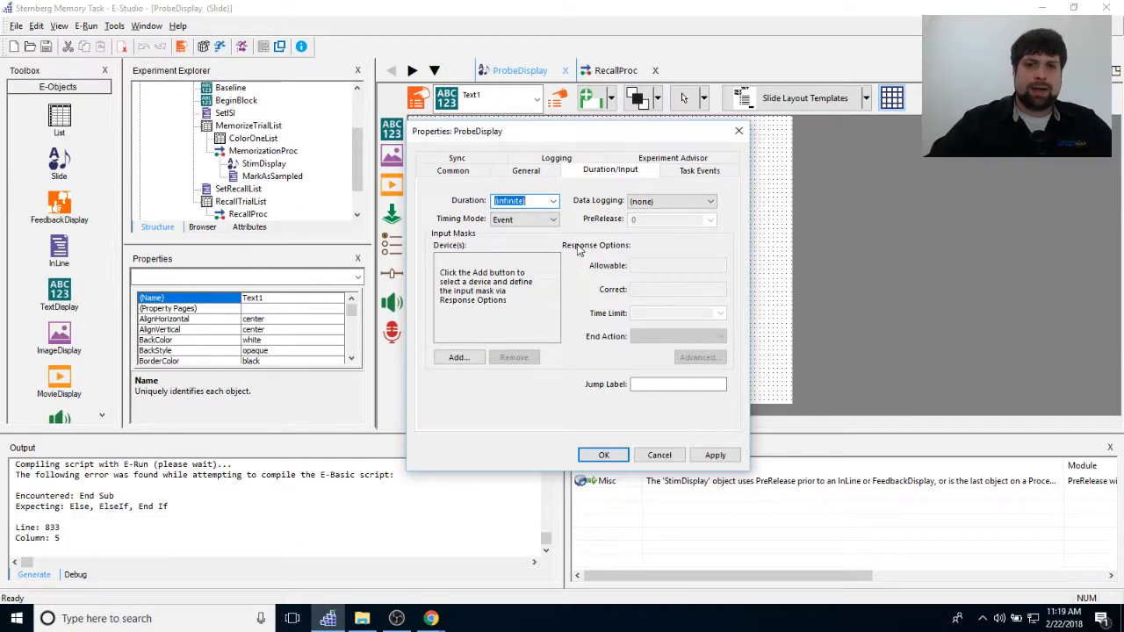
left_click_drag(546, 133, 586, 118)
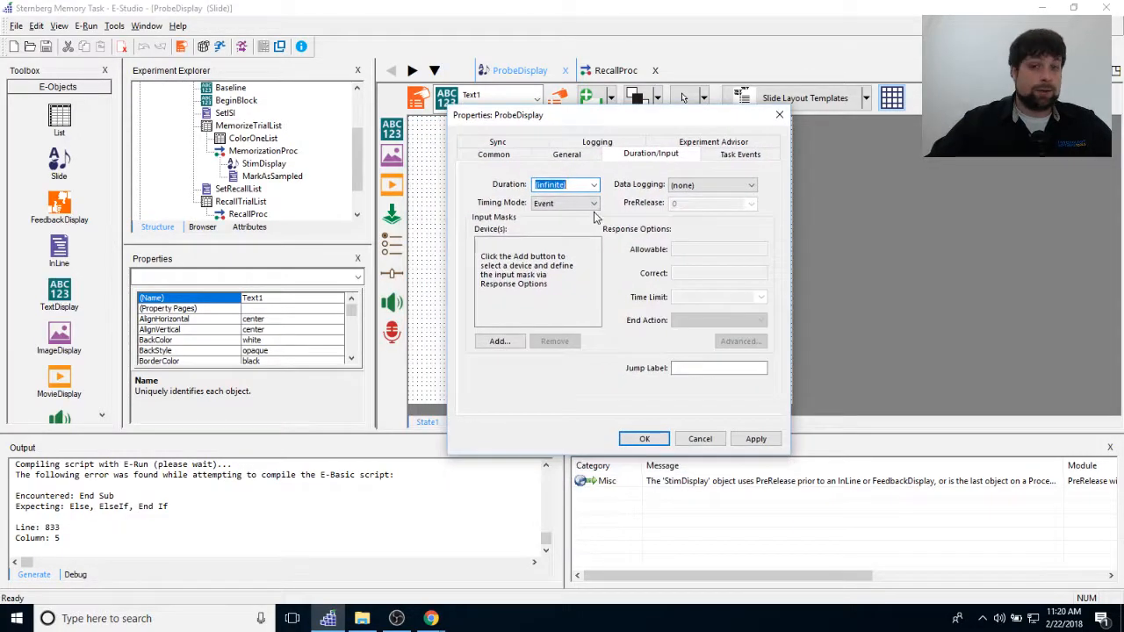
Set the ProbeDisplay slide's data logging to Standard and add the Keyboard as its input device.
left_click(583, 186)
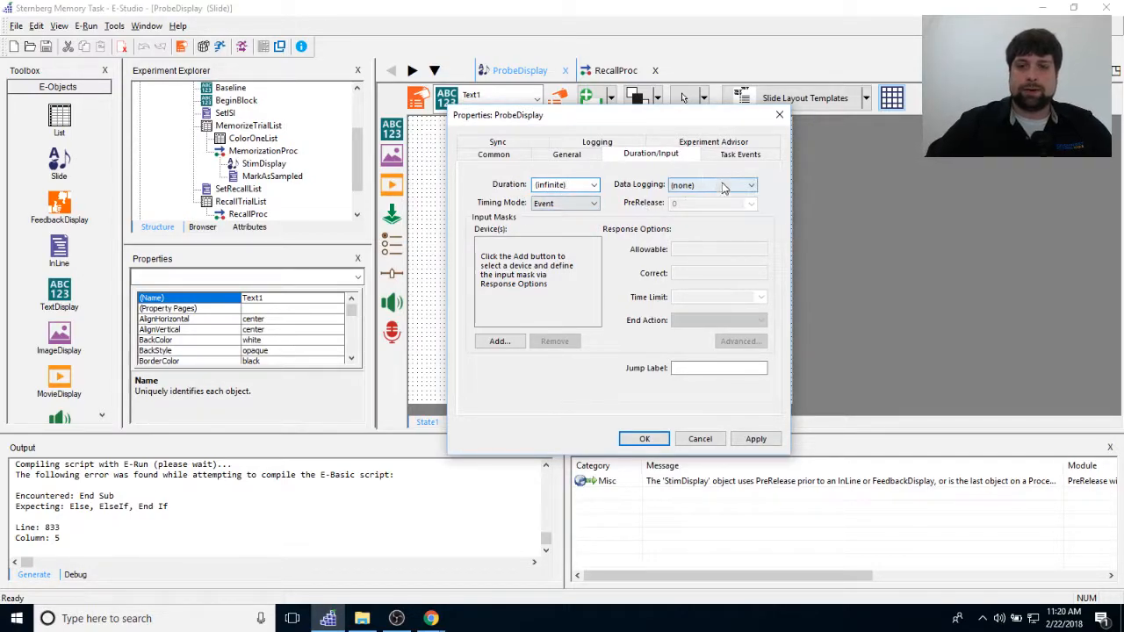
left_click(678, 187)
left_click(688, 207)
left_click(500, 341)
double_click(530, 227)
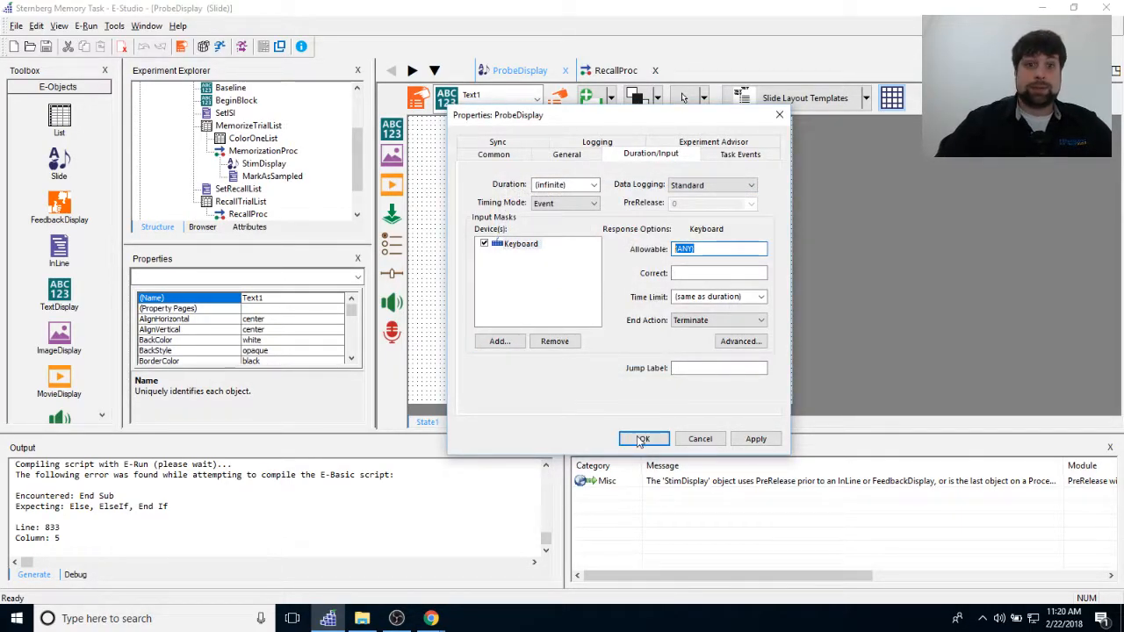
Allow responses 12 on ProbeDisplay's keyboard, set the correct response to [CorrectResponse], and accept the properties.
type("12")
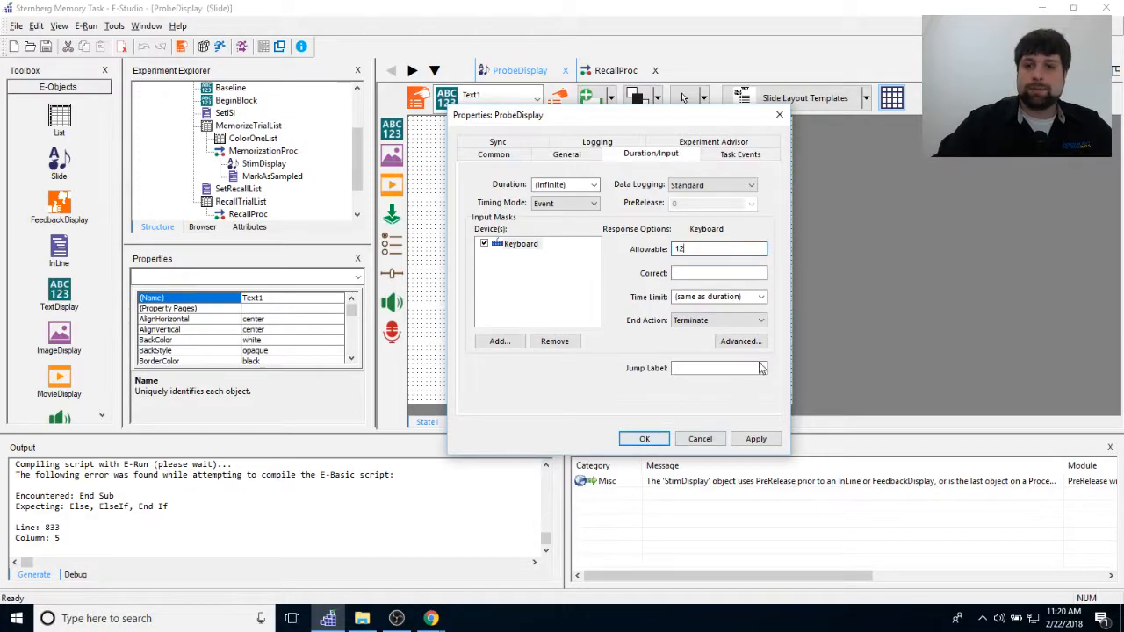
left_click(708, 273)
type("[CorrectResponse")
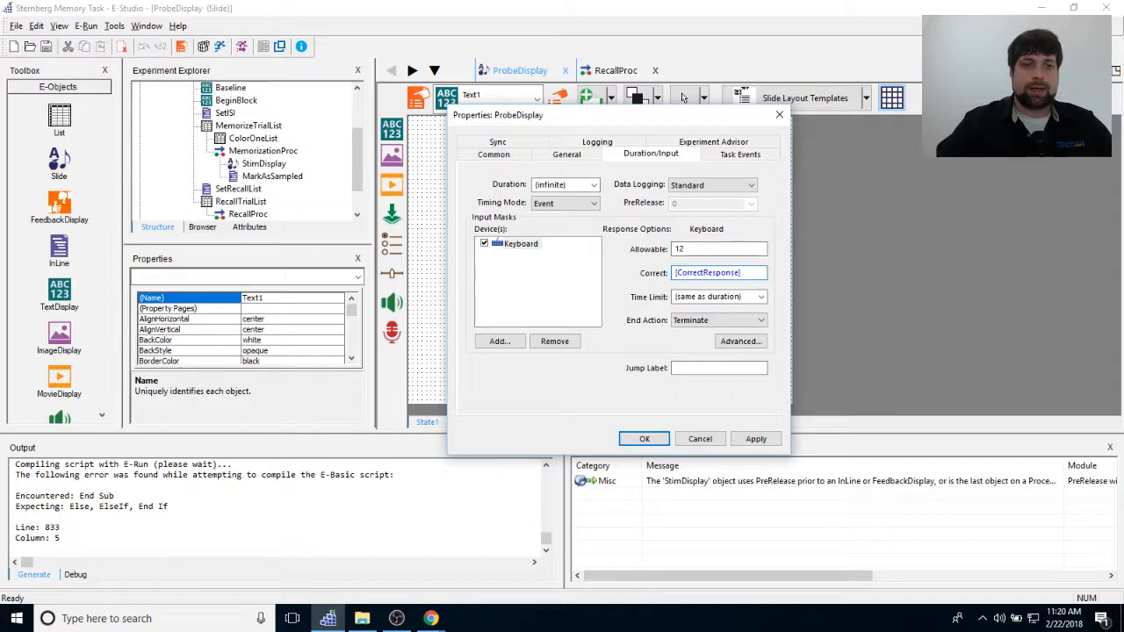
left_click(756, 439)
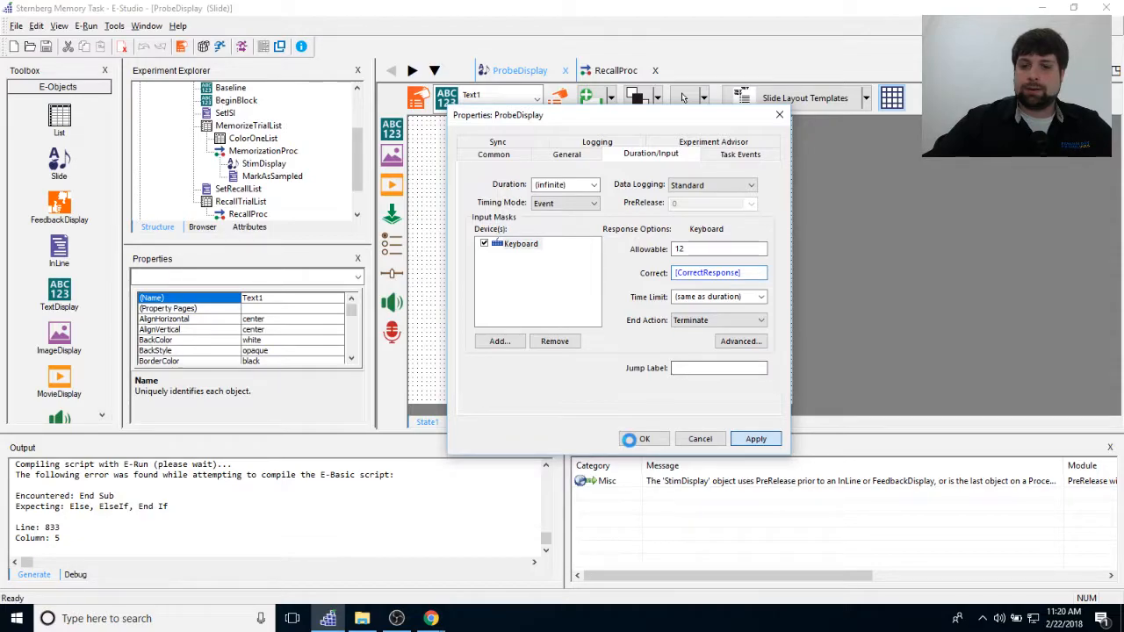
left_click(640, 439)
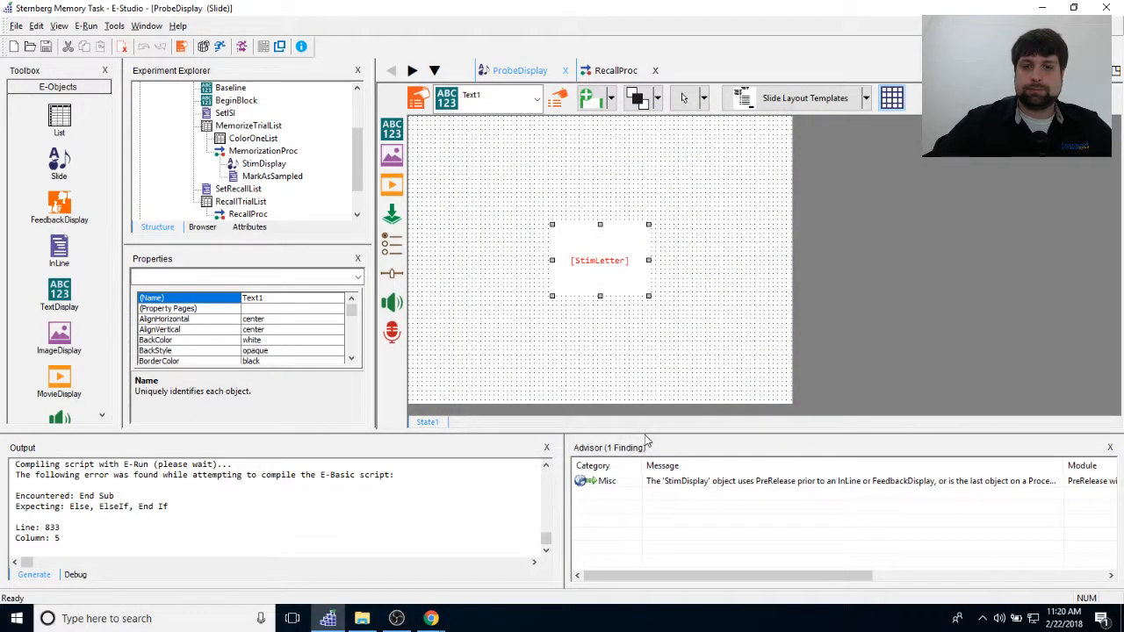
left_click(646, 384)
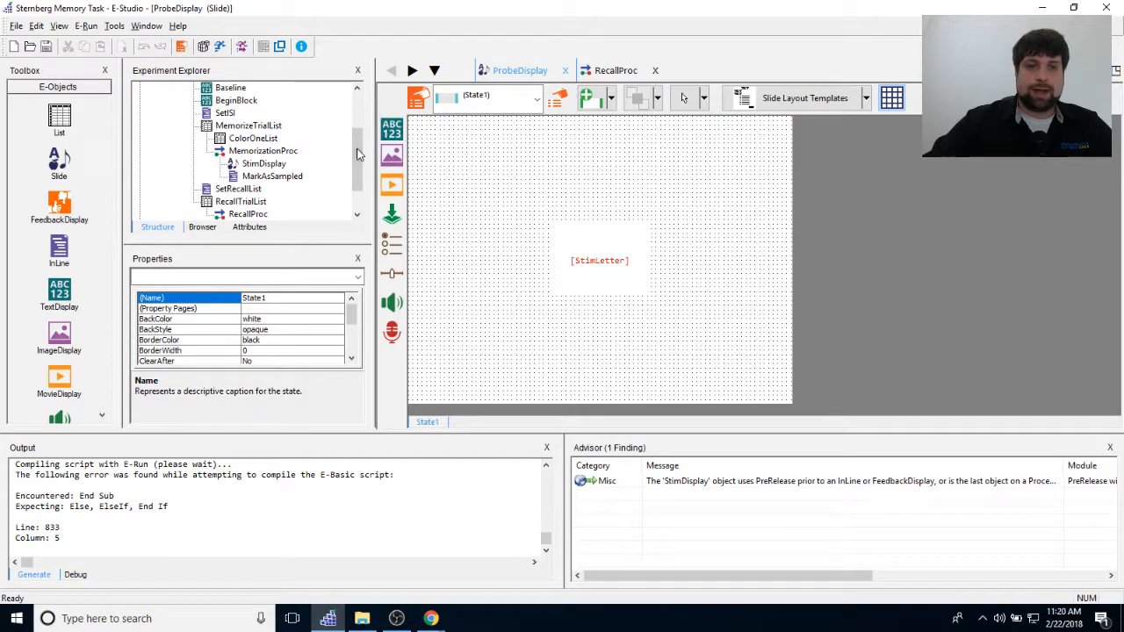
Close all open object windows and open the OneBlockProc procedure.
left_click_drag(361, 148, 338, 165)
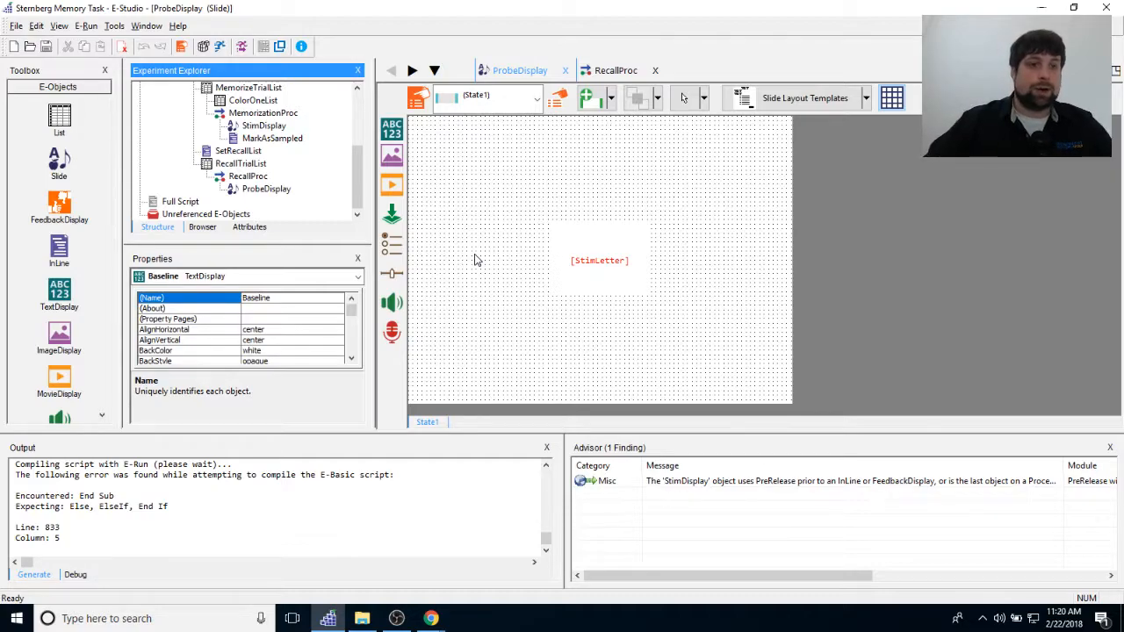
left_click_drag(357, 194, 364, 154)
left_click(147, 26)
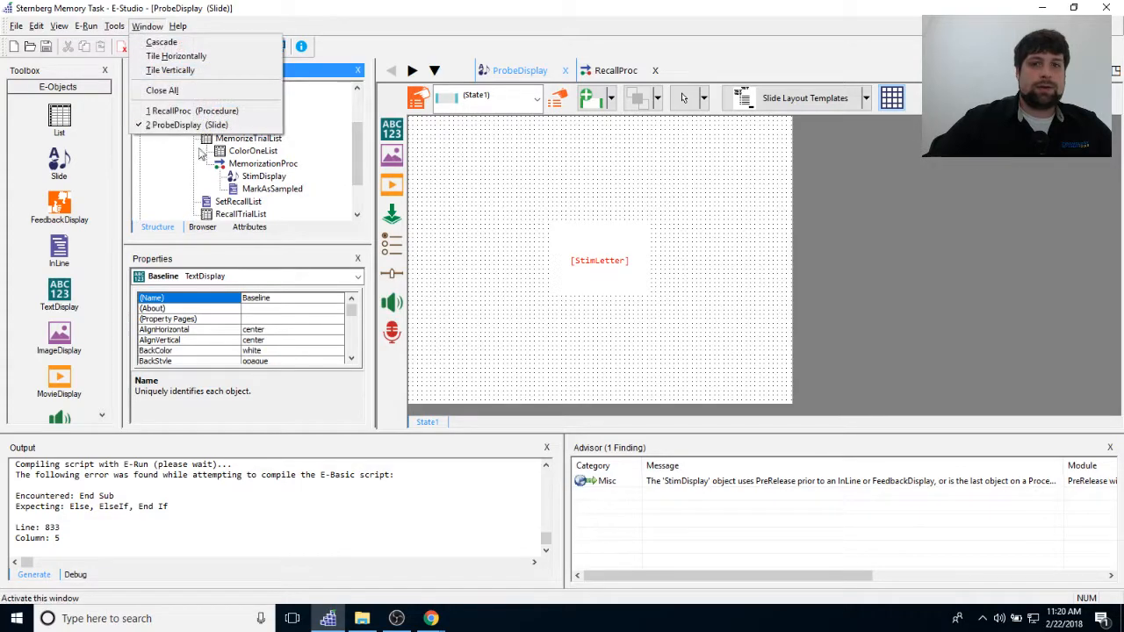
left_click(167, 88)
double_click(230, 88)
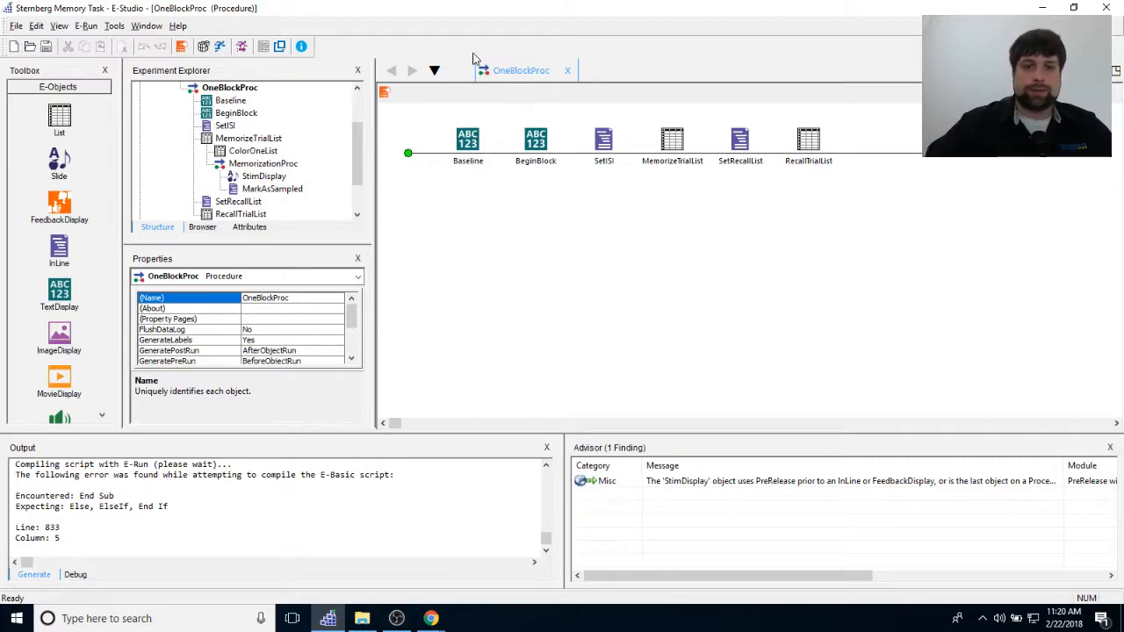
left_click(536, 141)
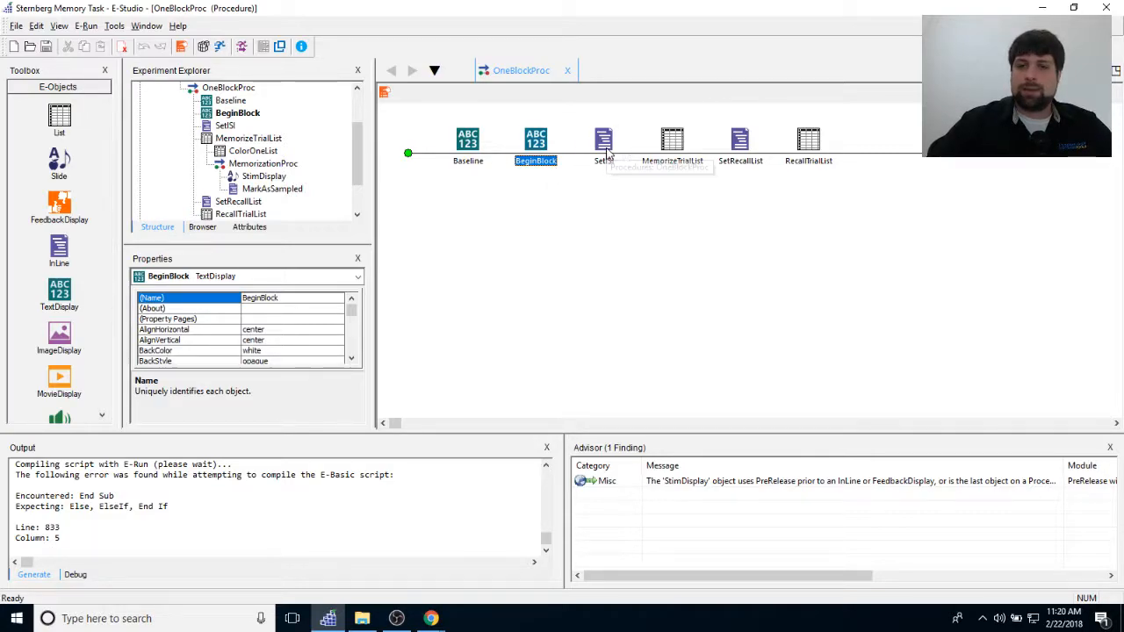
left_click(834, 288)
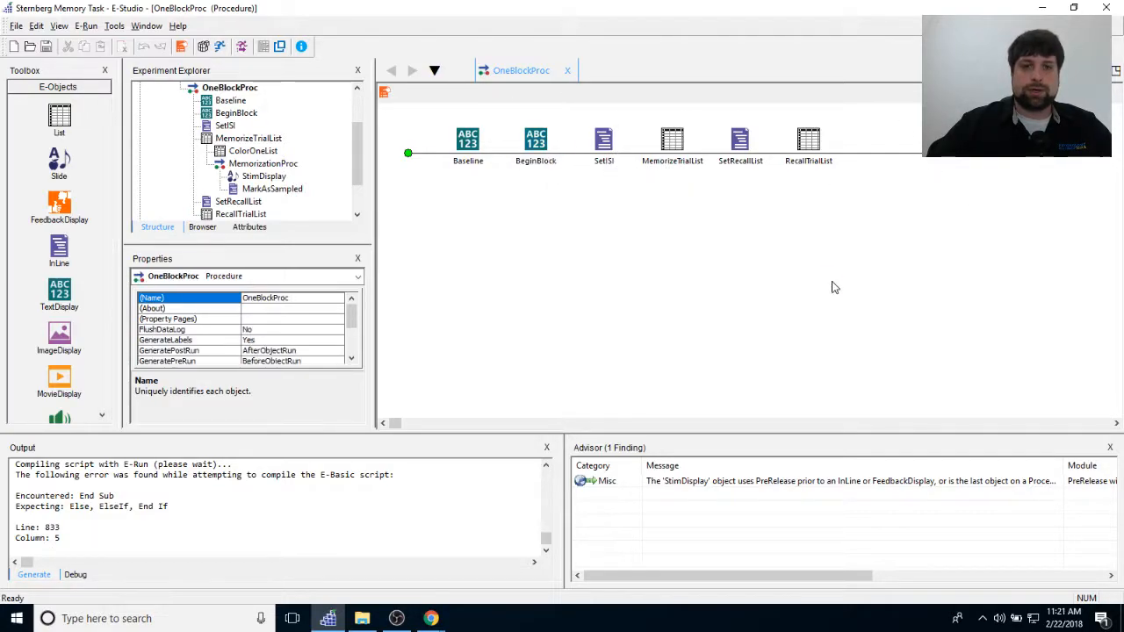
Open the SetISI script from OneBlockProc and examine its RandomISI and counter lines.
double_click(604, 142)
left_click_drag(604, 130, 480, 117)
left_click(575, 153)
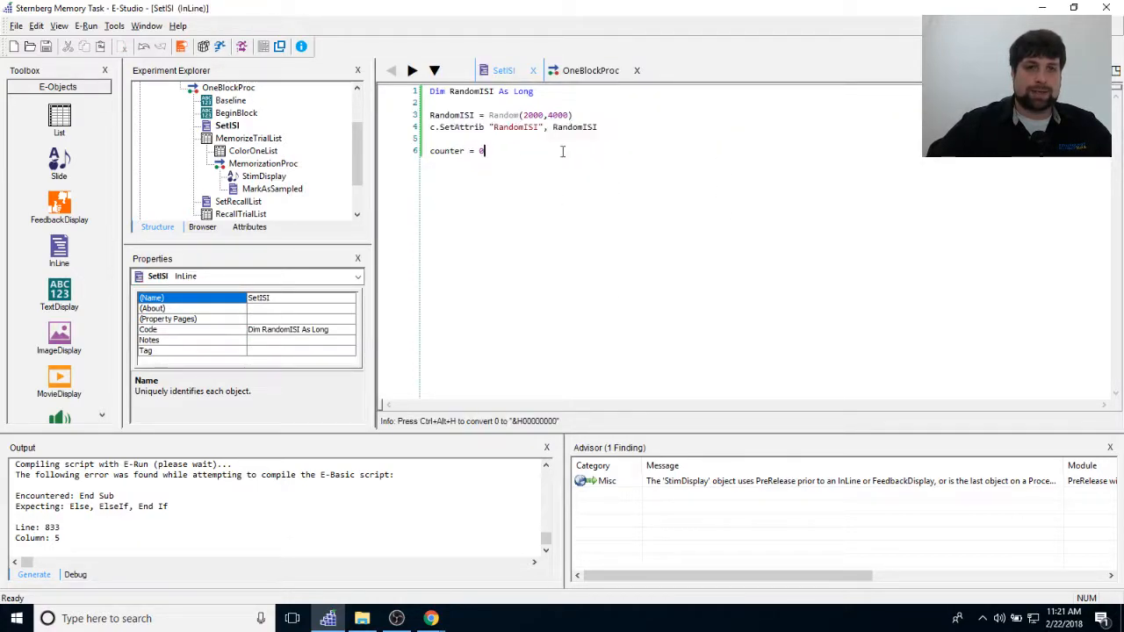
Close the SetISI script along with all other windows and reopen the OneBlockProc procedure.
left_click(146, 26)
left_click(164, 90)
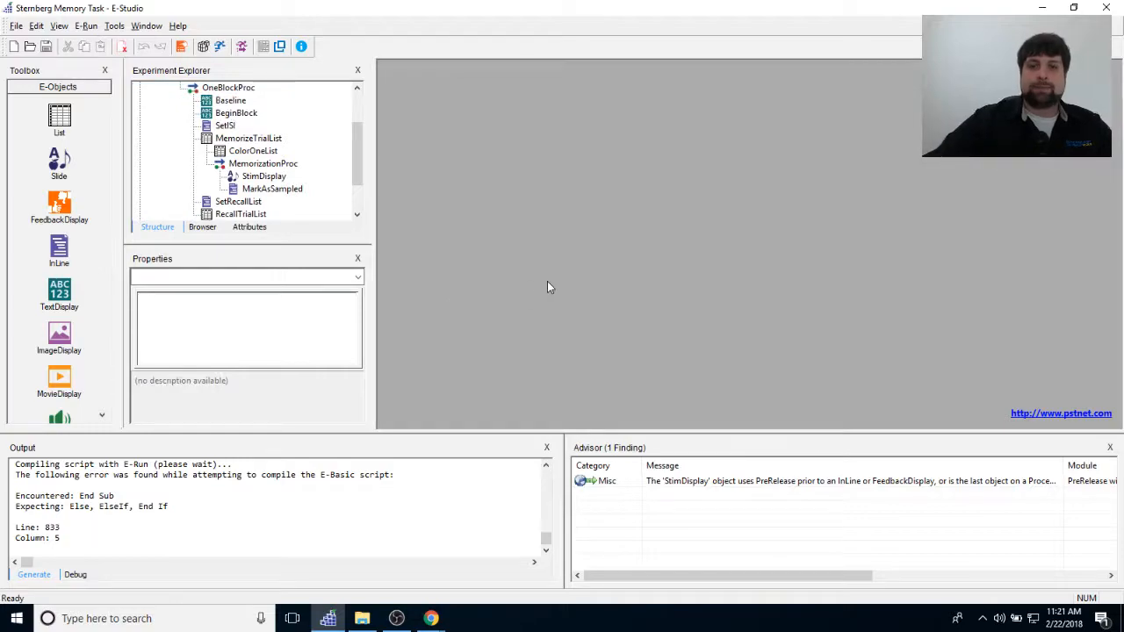
double_click(230, 89)
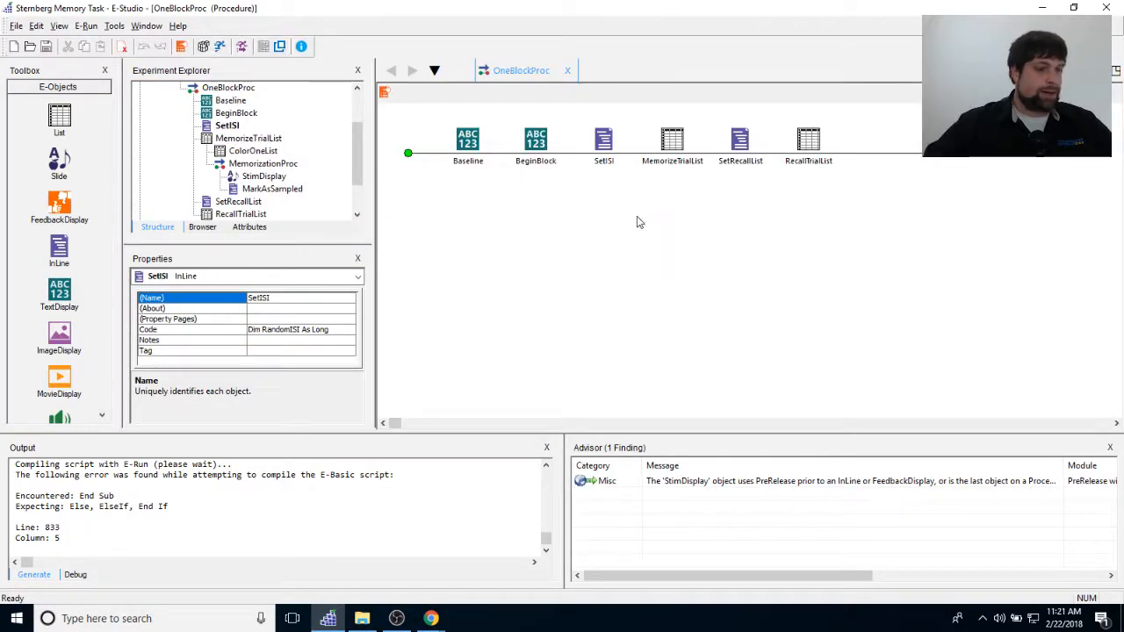
left_click(703, 179)
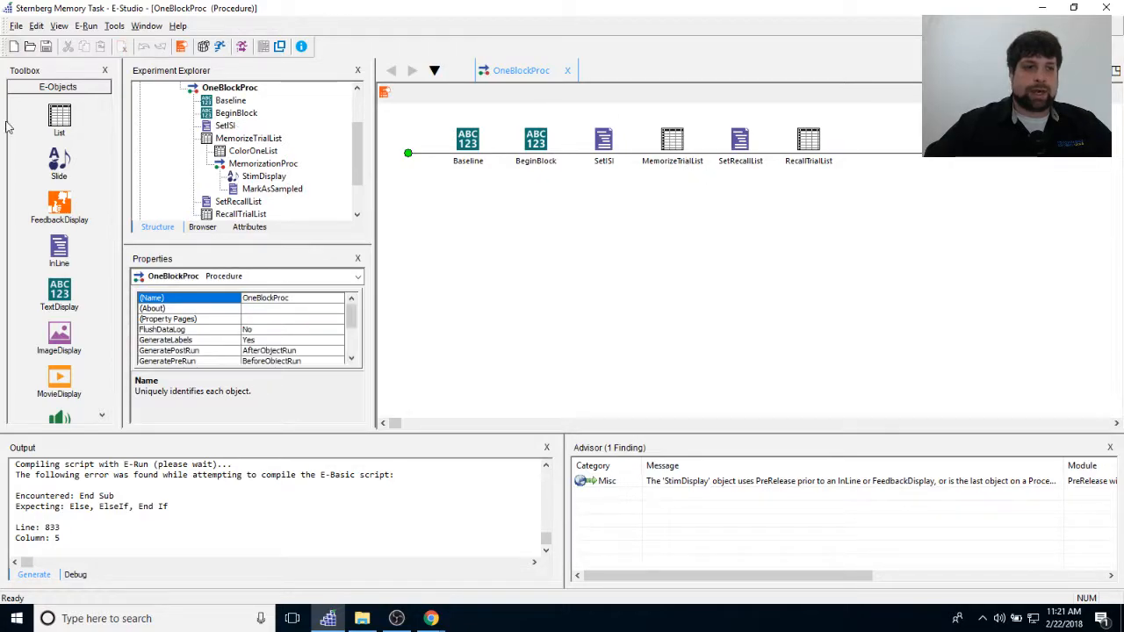
Add a TextDisplay named Maintenance between MemorizeTrialList and SetRecallList in OneBlockProc and enter "-" as its text.
left_click_drag(59, 288, 703, 219)
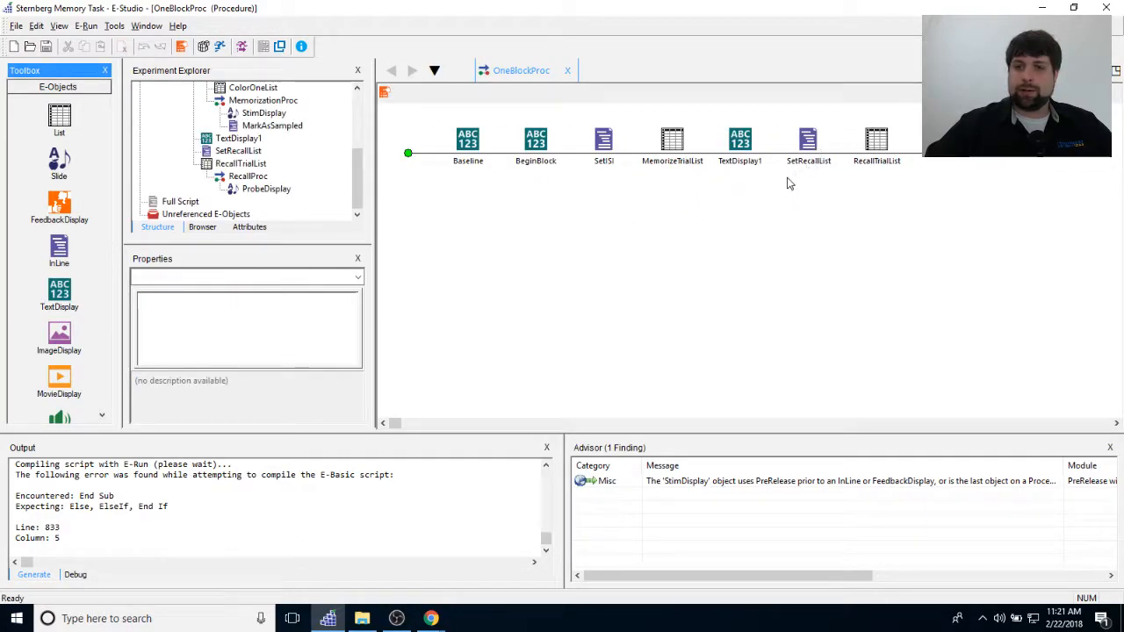
right_click(742, 174)
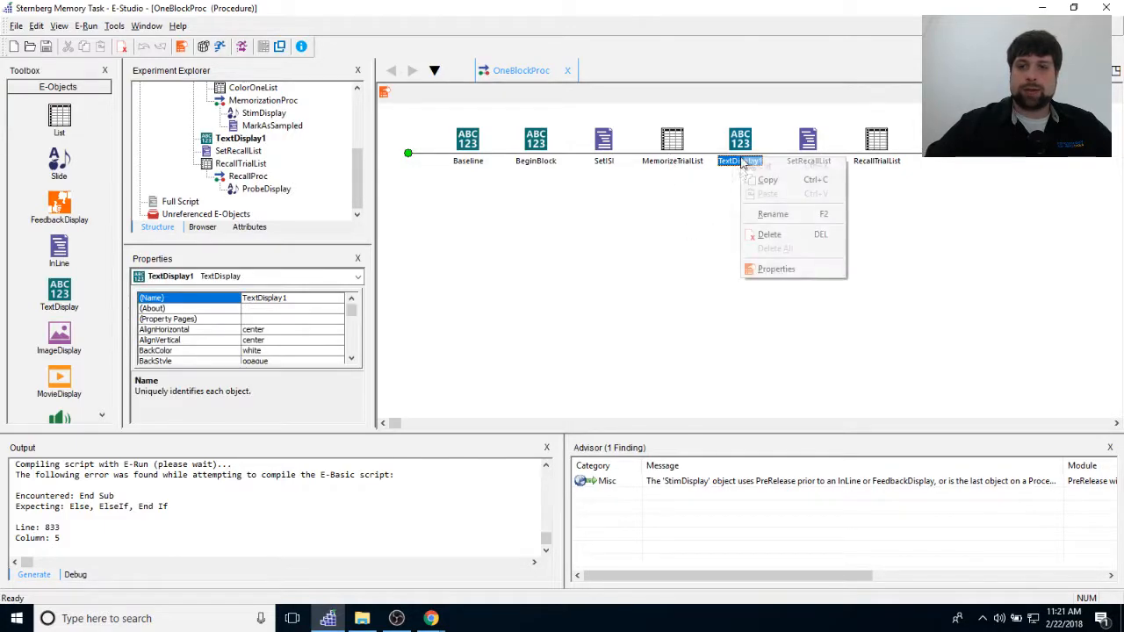
left_click(761, 215)
type("Maintenance")
key("Return")
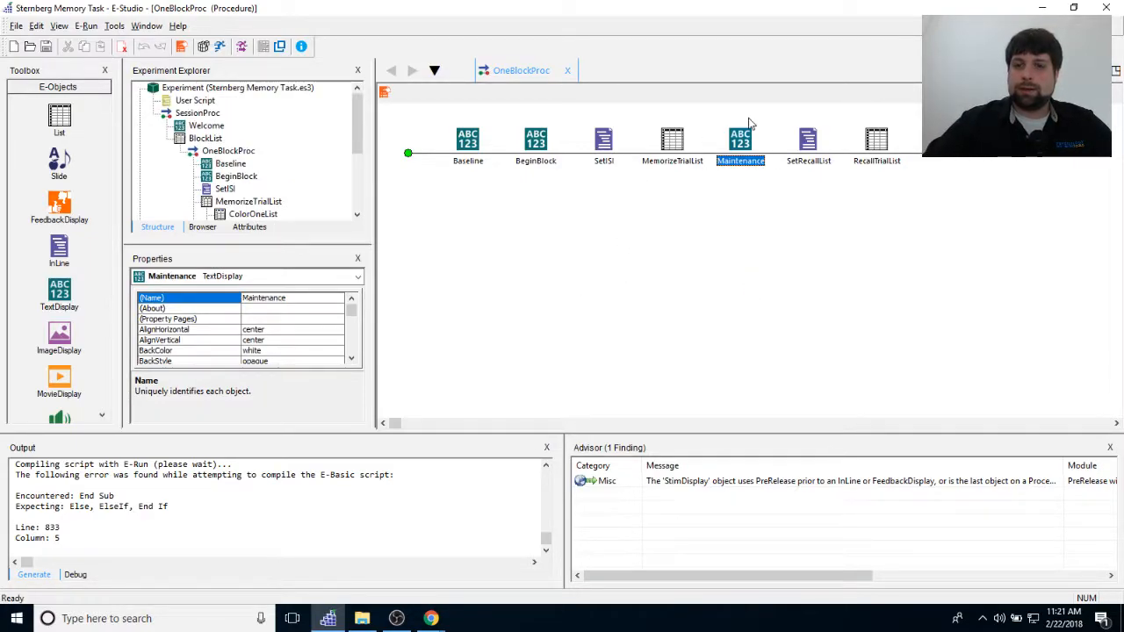
double_click(740, 149)
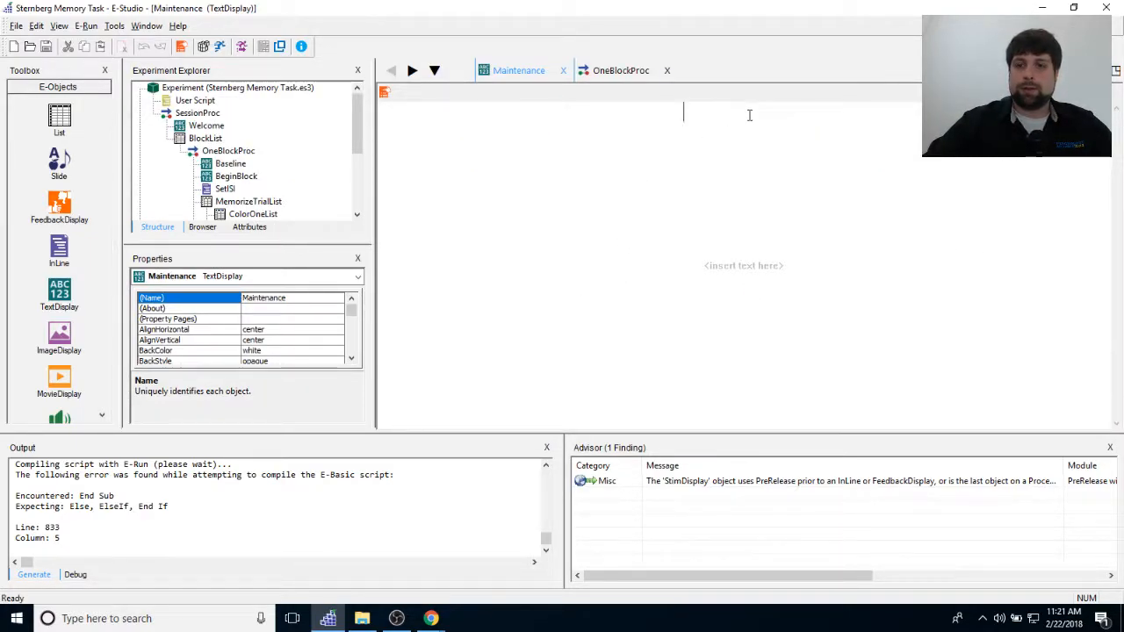
type("-")
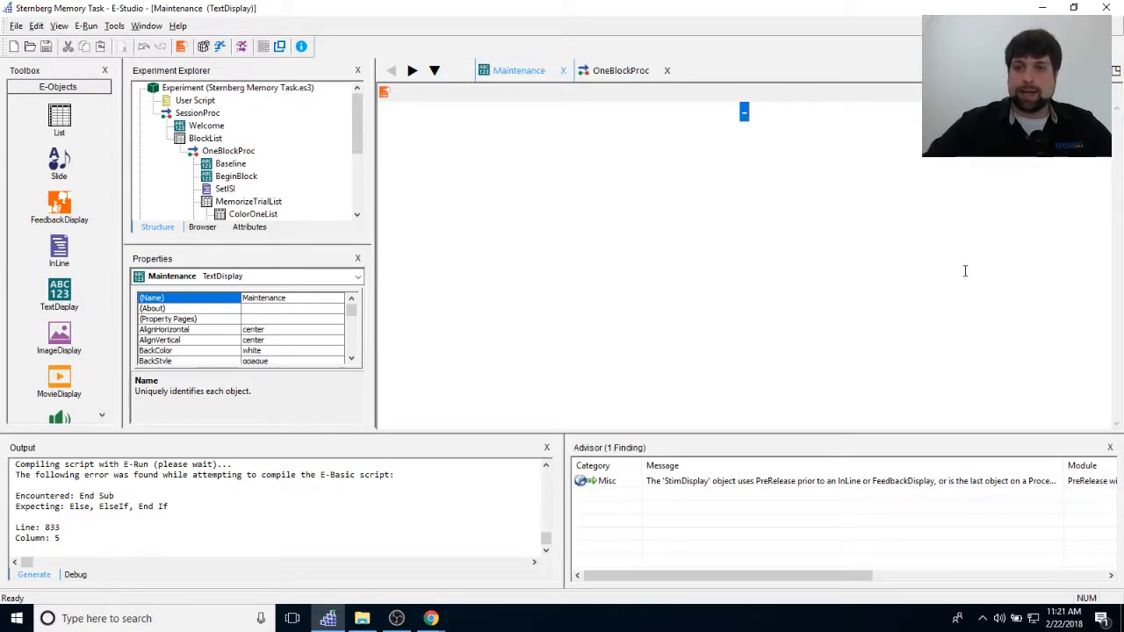
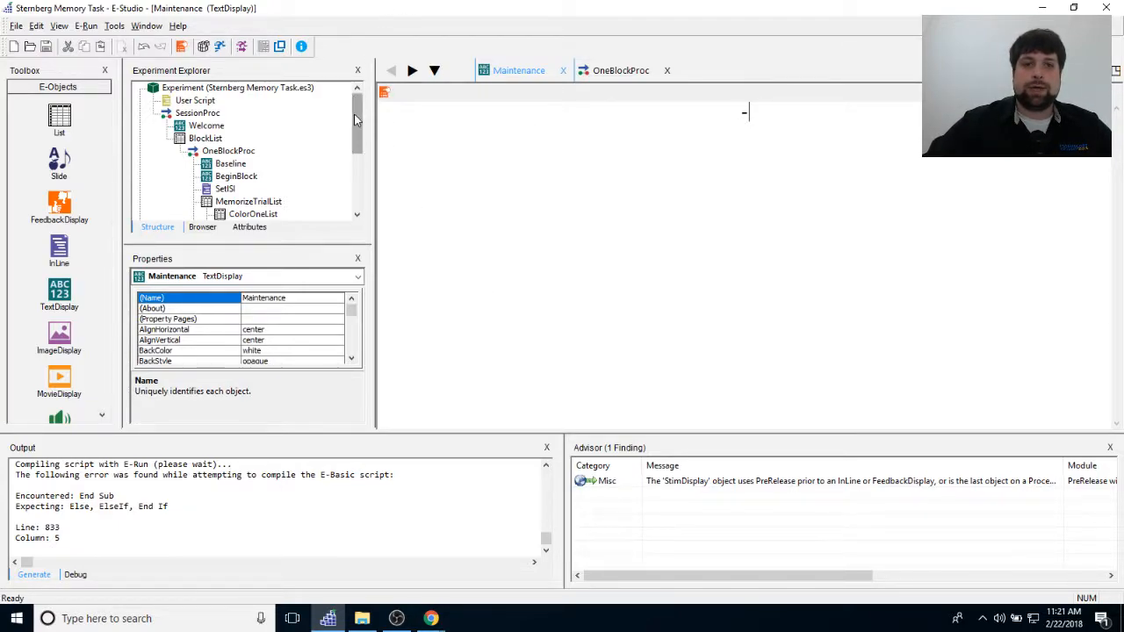
Open the SetISI script and check the name of the interval attribute it sets.
left_click(274, 191)
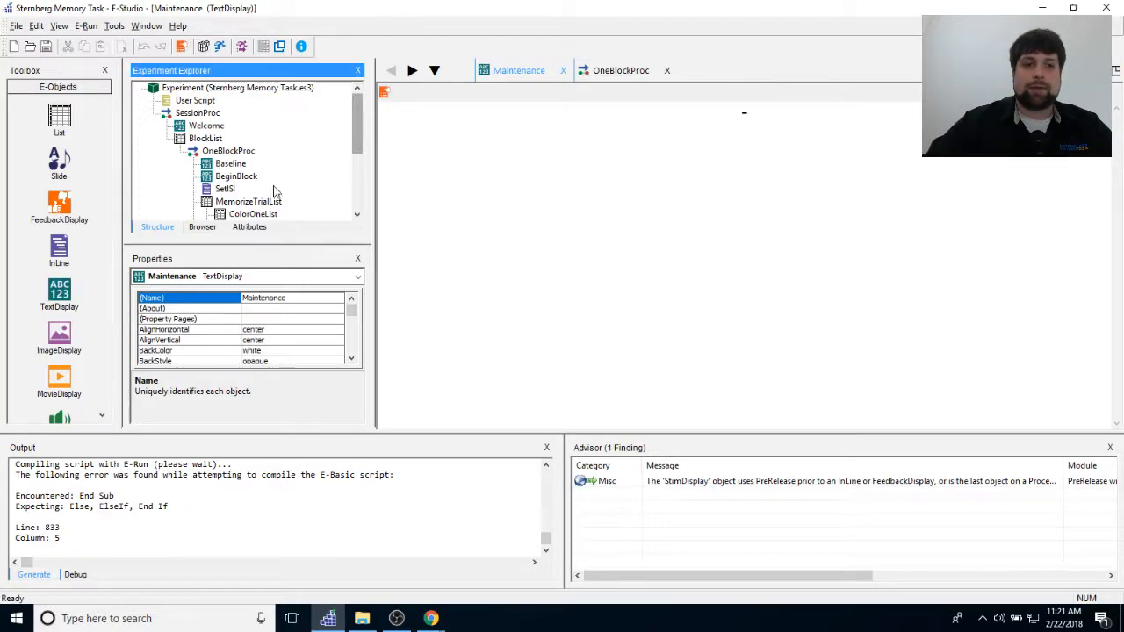
double_click(224, 189)
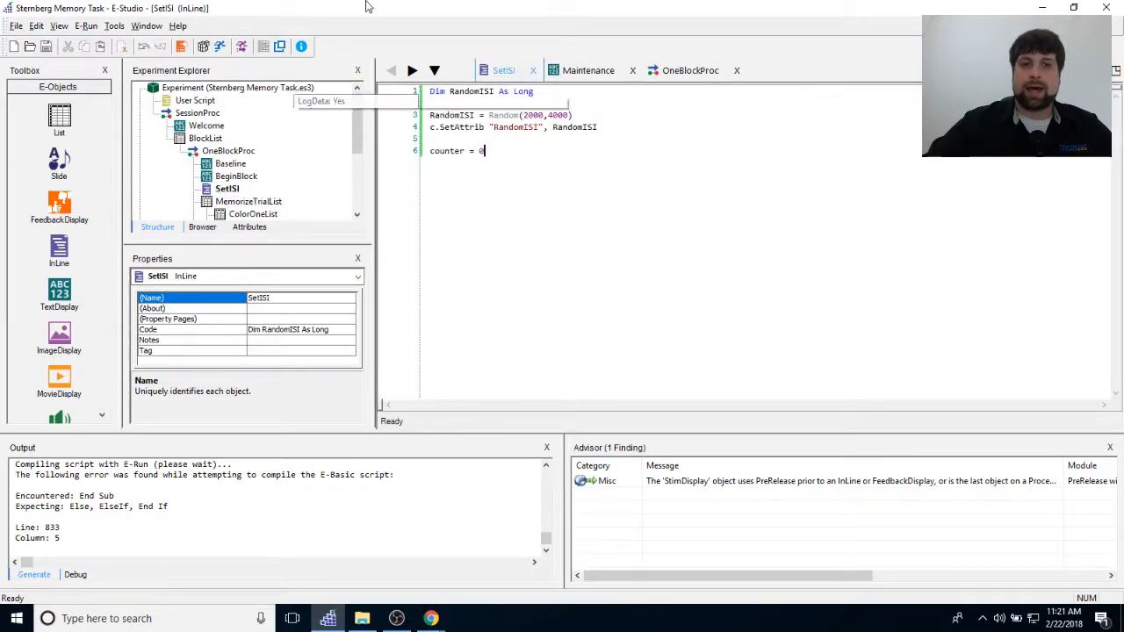
left_click_drag(492, 128, 544, 128)
left_click(551, 162)
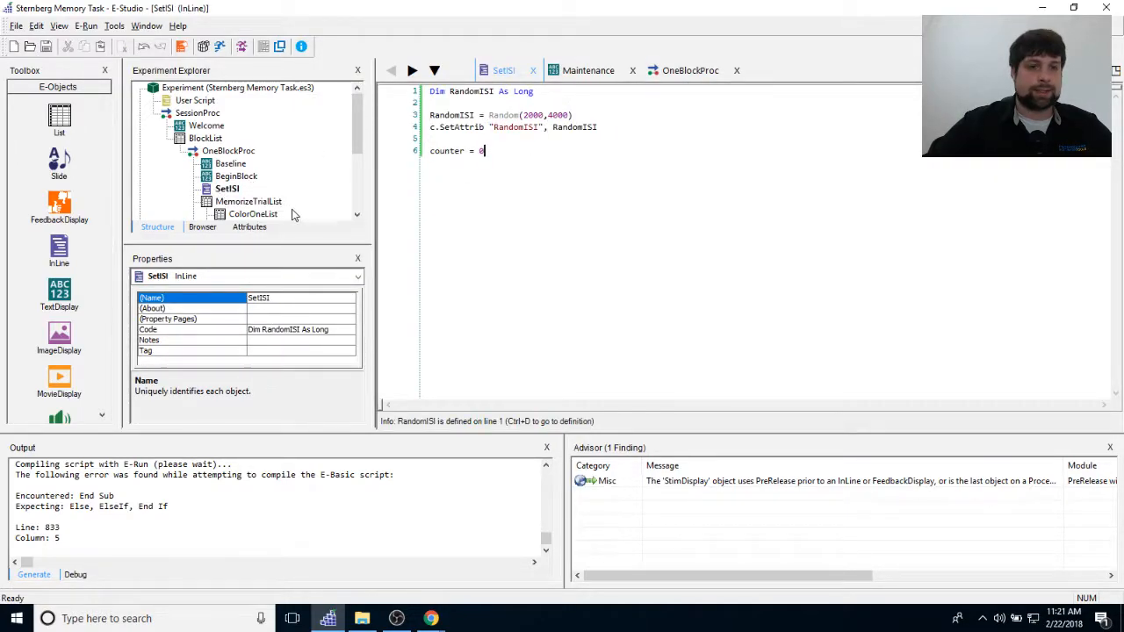
Set the Maintenance display's duration to the [RandomISI] attribute in its properties.
scroll(314, 173, "down", 2)
double_click(260, 180)
double_click(253, 191)
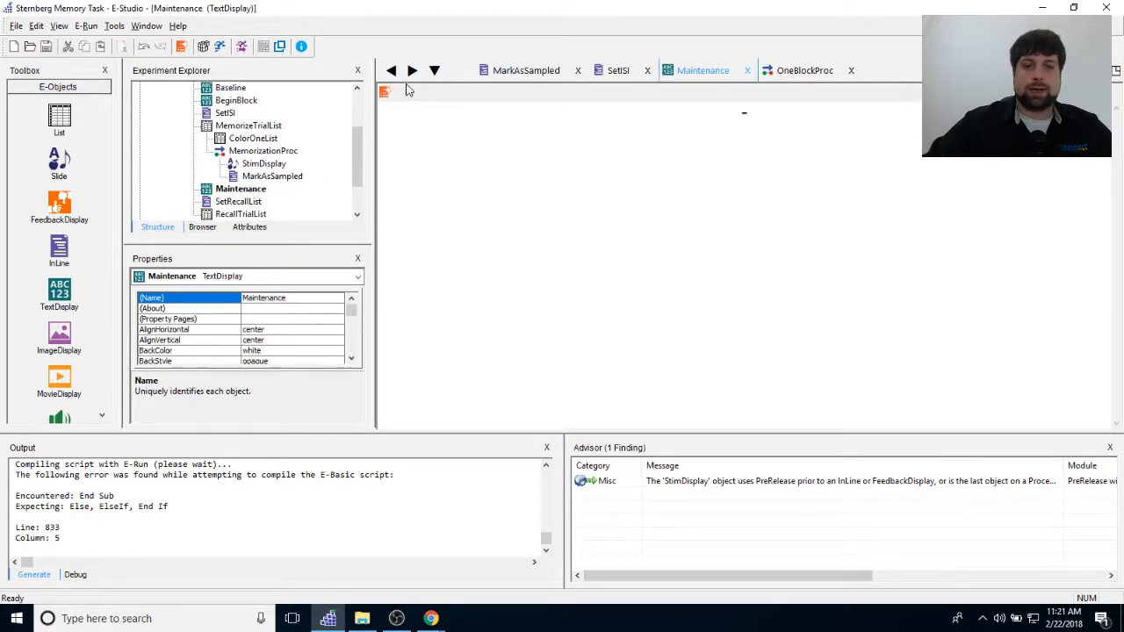
left_click(384, 92)
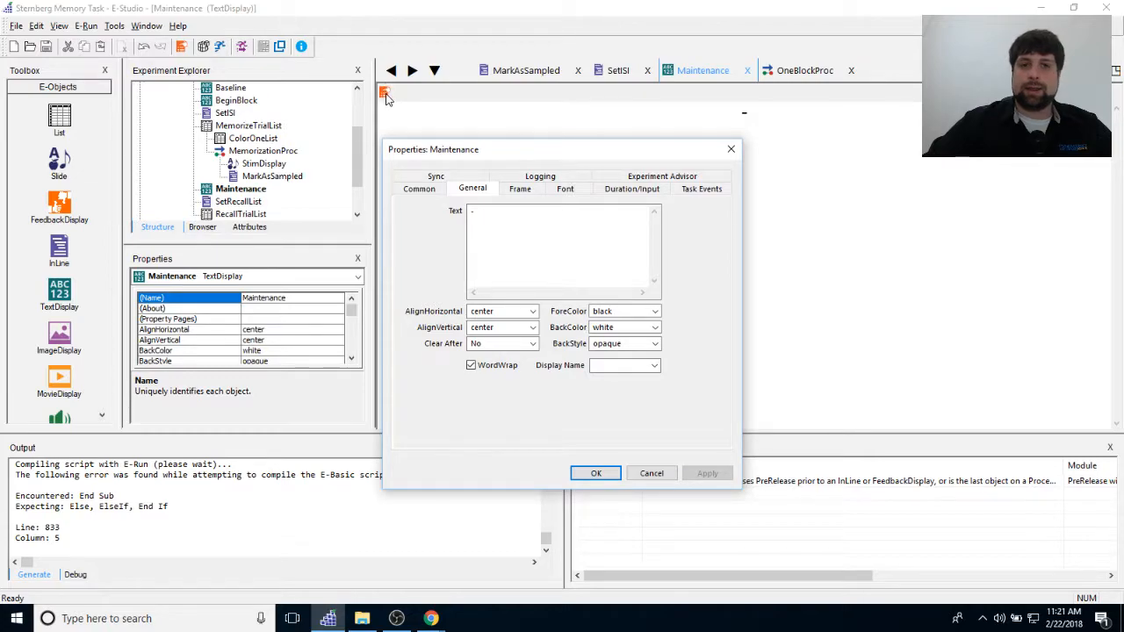
left_click_drag(540, 149, 585, 111)
left_click(677, 150)
double_click(535, 181)
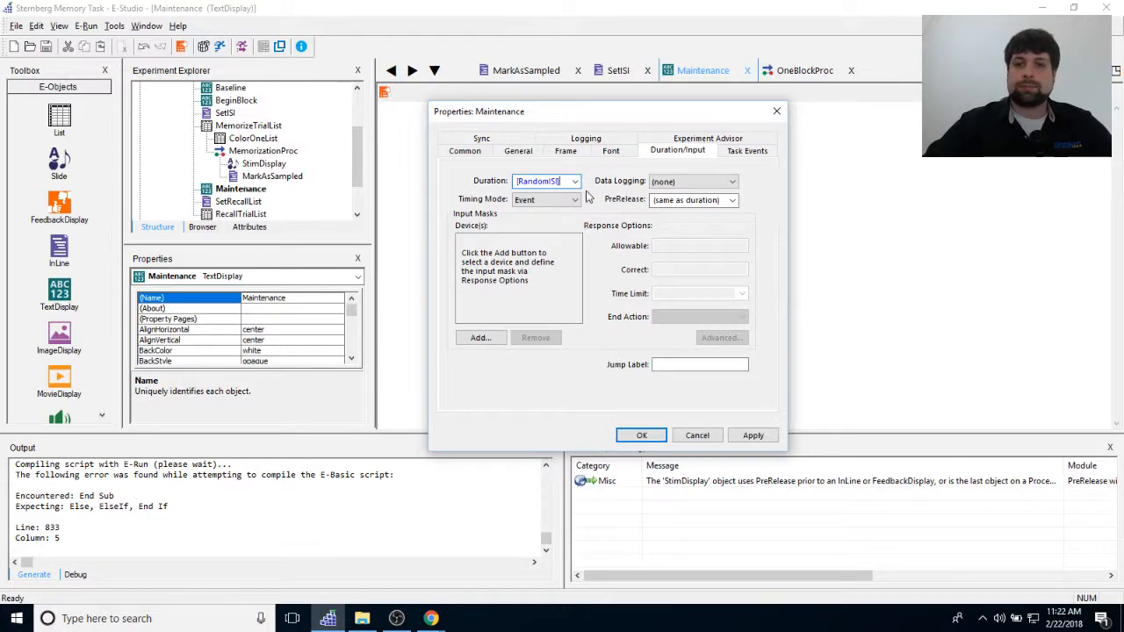
Set the Maintenance display's data logging to Standard, then apply and accept the properties.
left_click(662, 182)
left_click(694, 204)
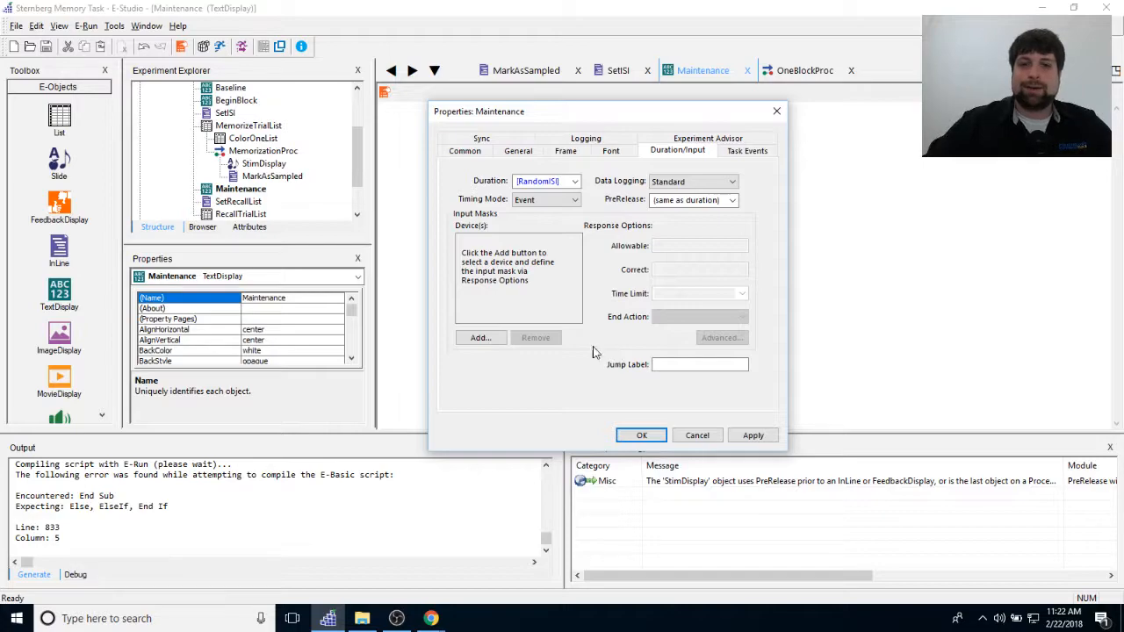
left_click_drag(601, 110, 605, 102)
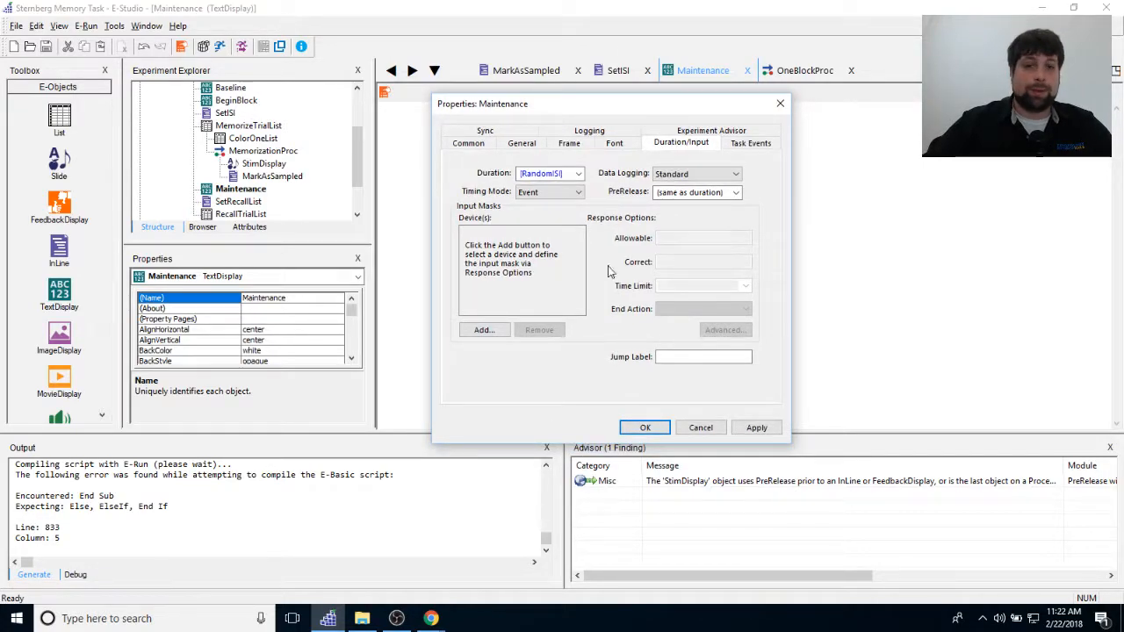
left_click(757, 428)
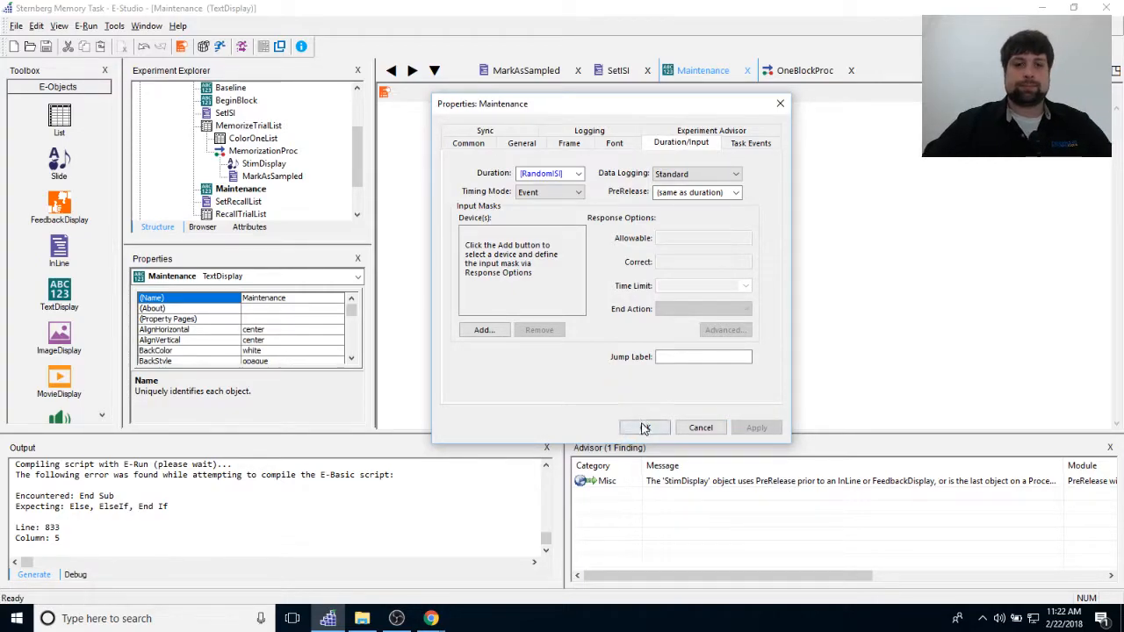
left_click(644, 427)
Return to the OneBlockProc procedure and review the order of its objects in the experiment structure.
left_click_drag(358, 156, 357, 168)
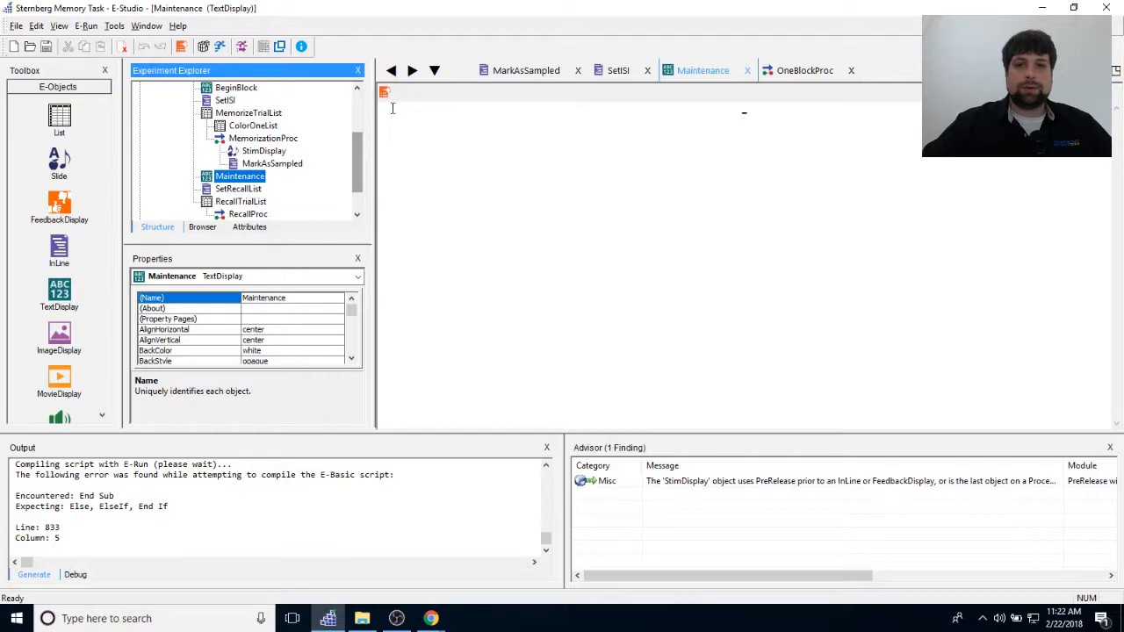
left_click(805, 70)
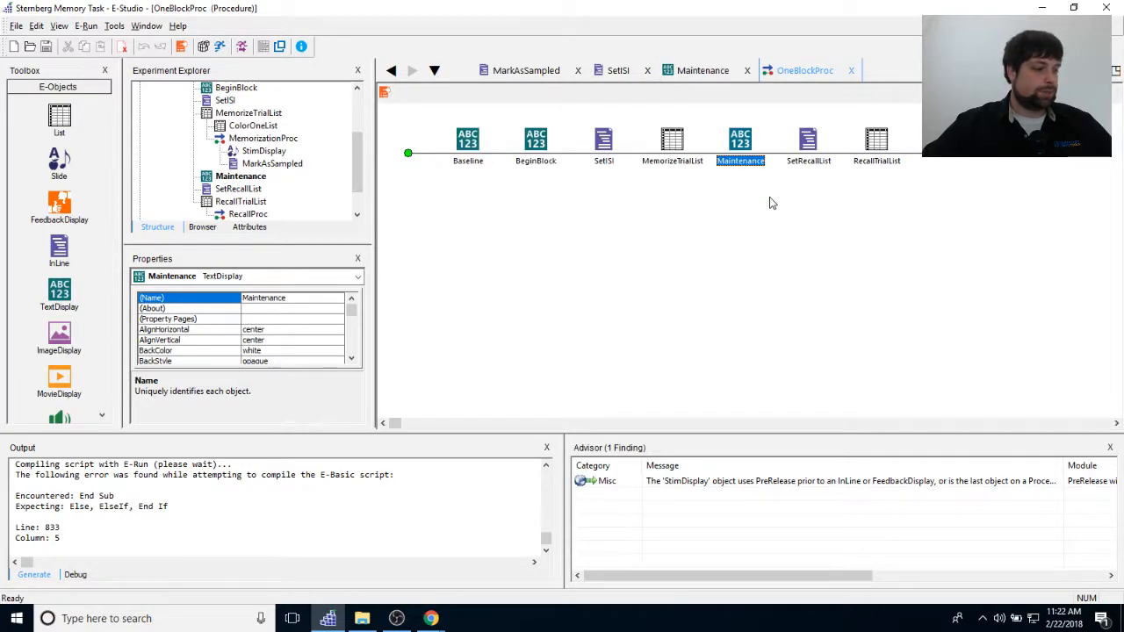
left_click(849, 225)
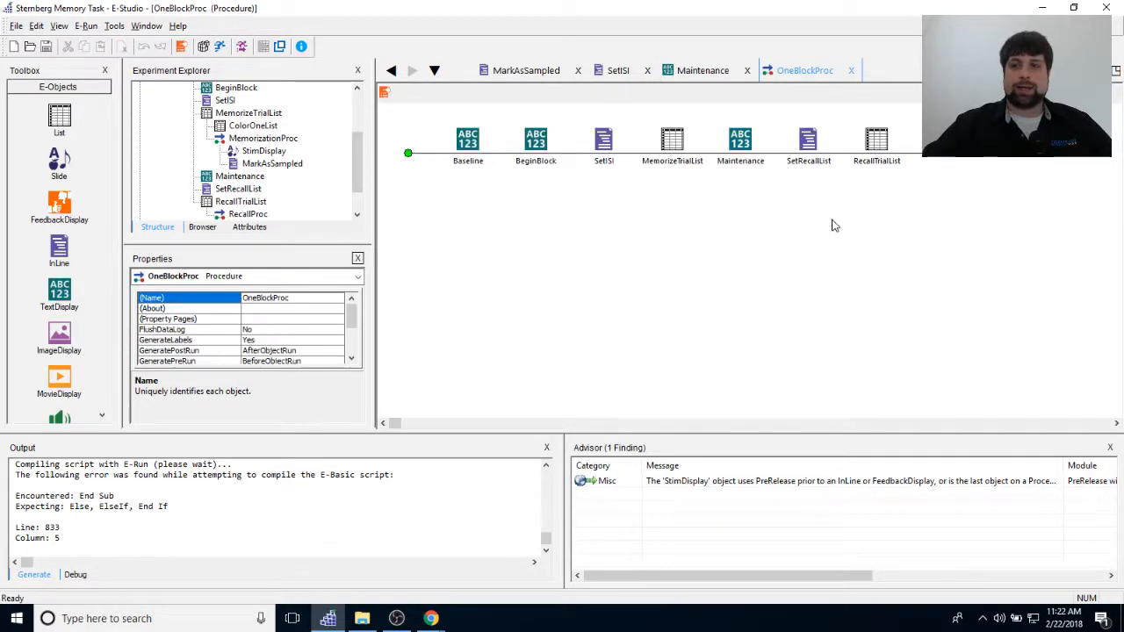
left_click_drag(359, 155, 360, 167)
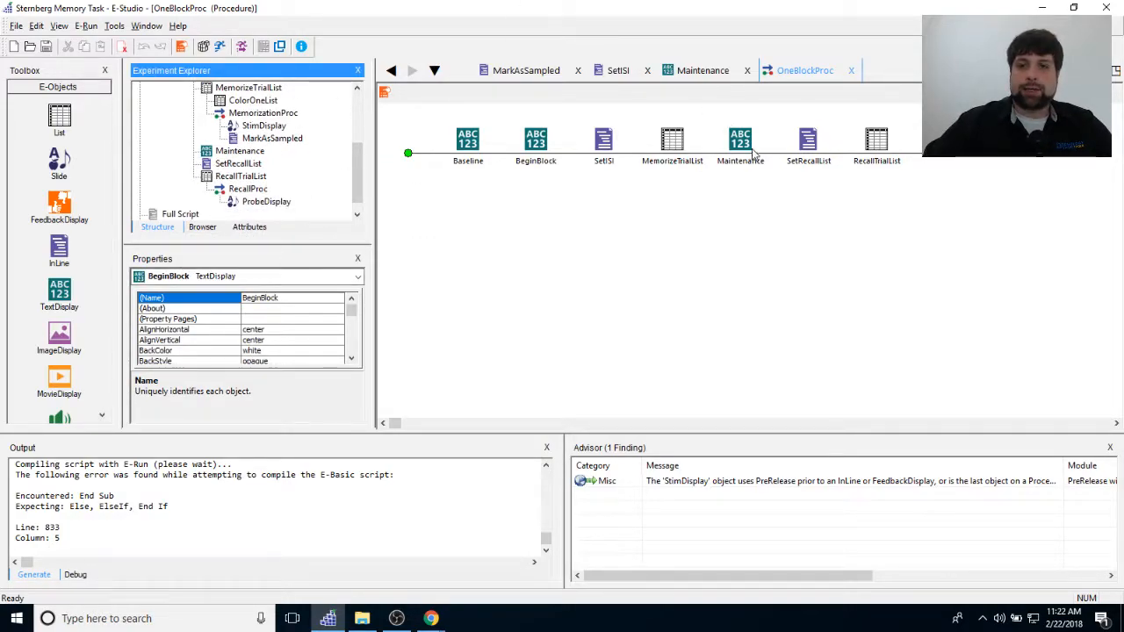
Add a TextDisplay between Maintenance and SetRecallList in OneBlockProc and rename it BeginRecall.
left_click_drag(59, 290, 822, 389)
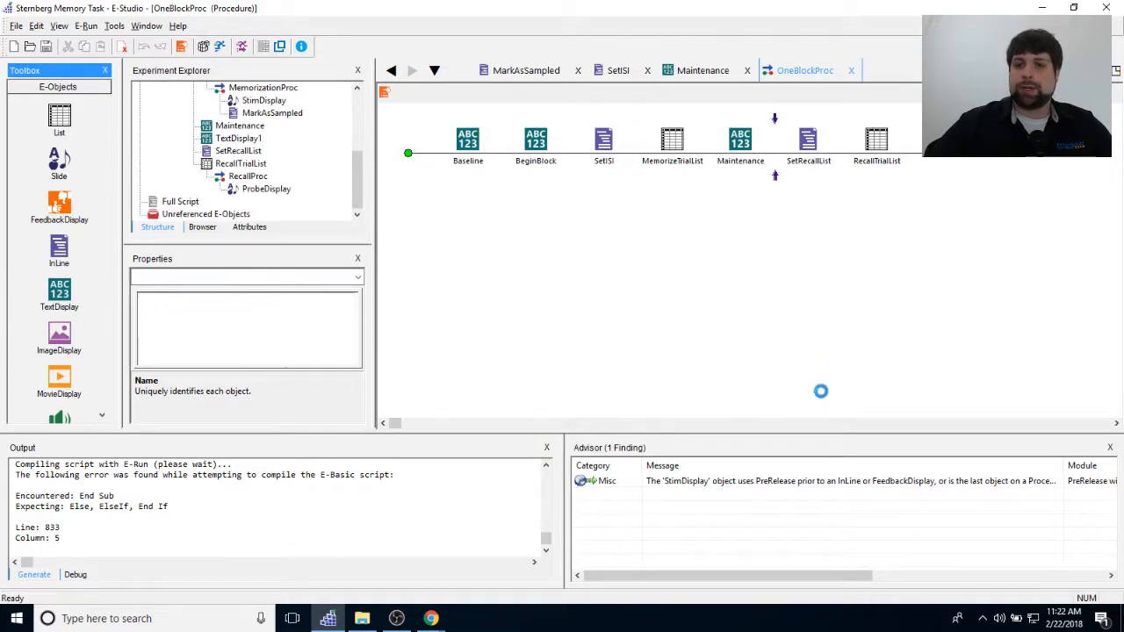
right_click(801, 155)
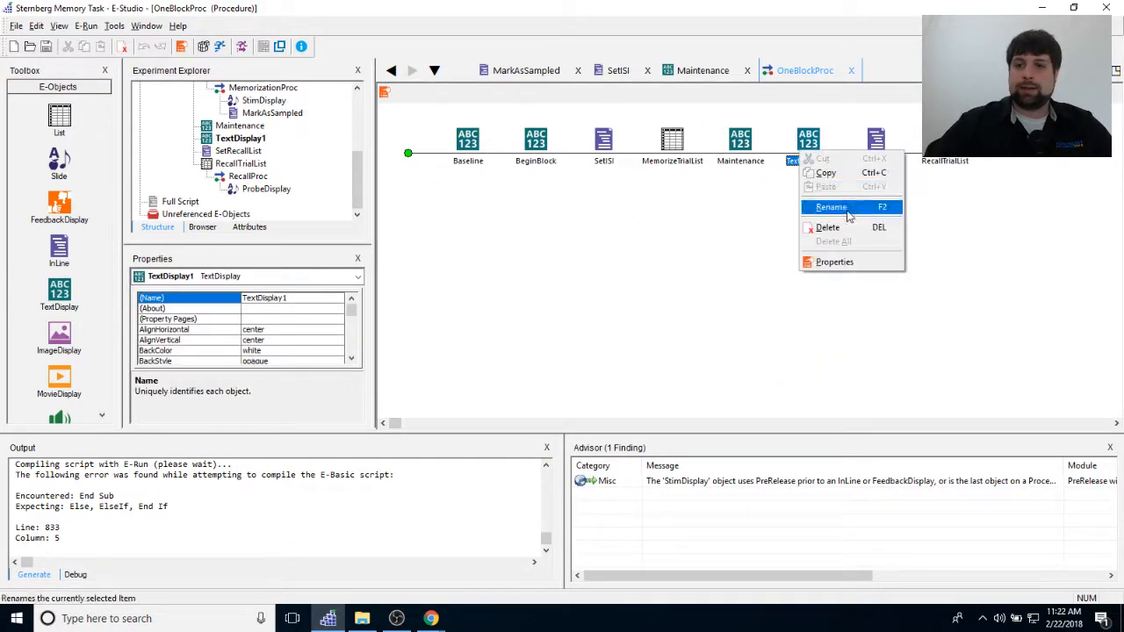
left_click(831, 207)
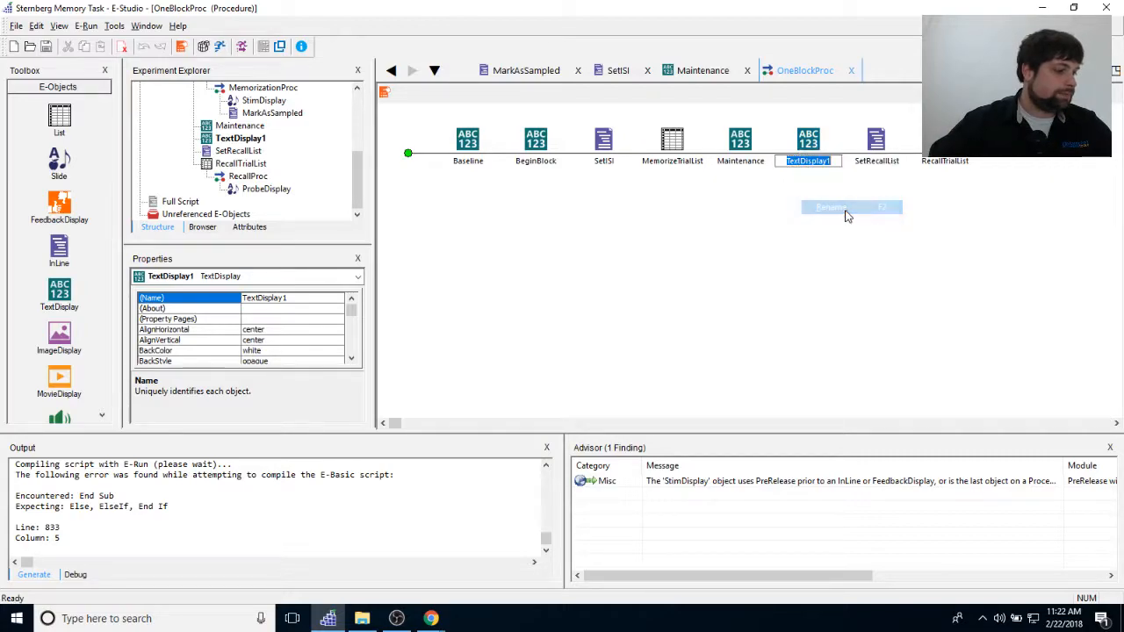
type("Be")
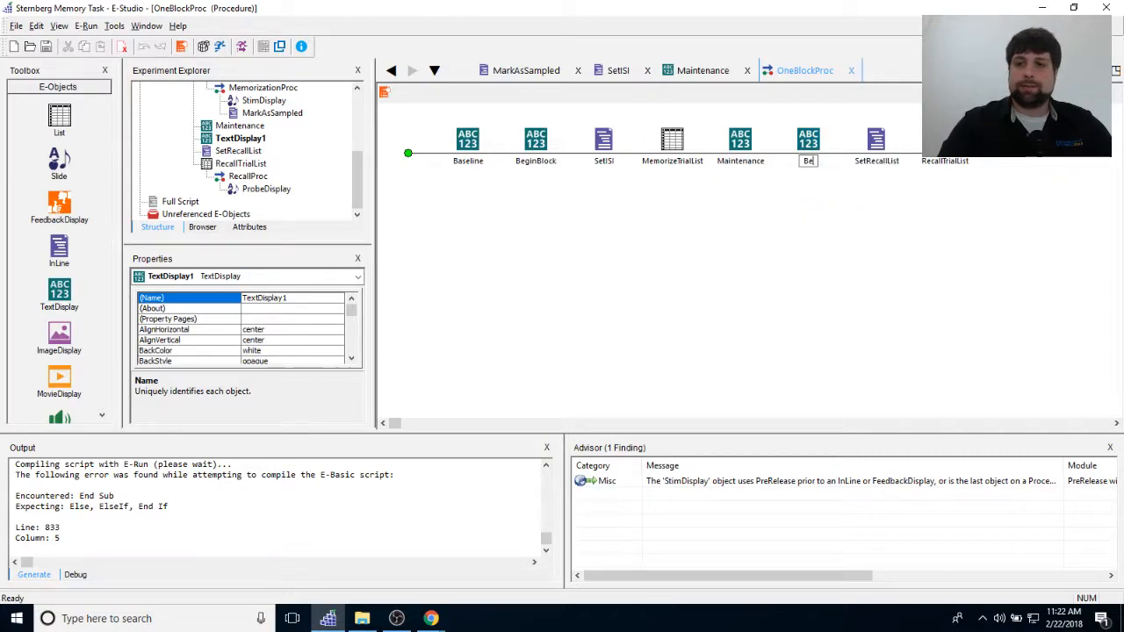
type("ginRecall")
key("Return")
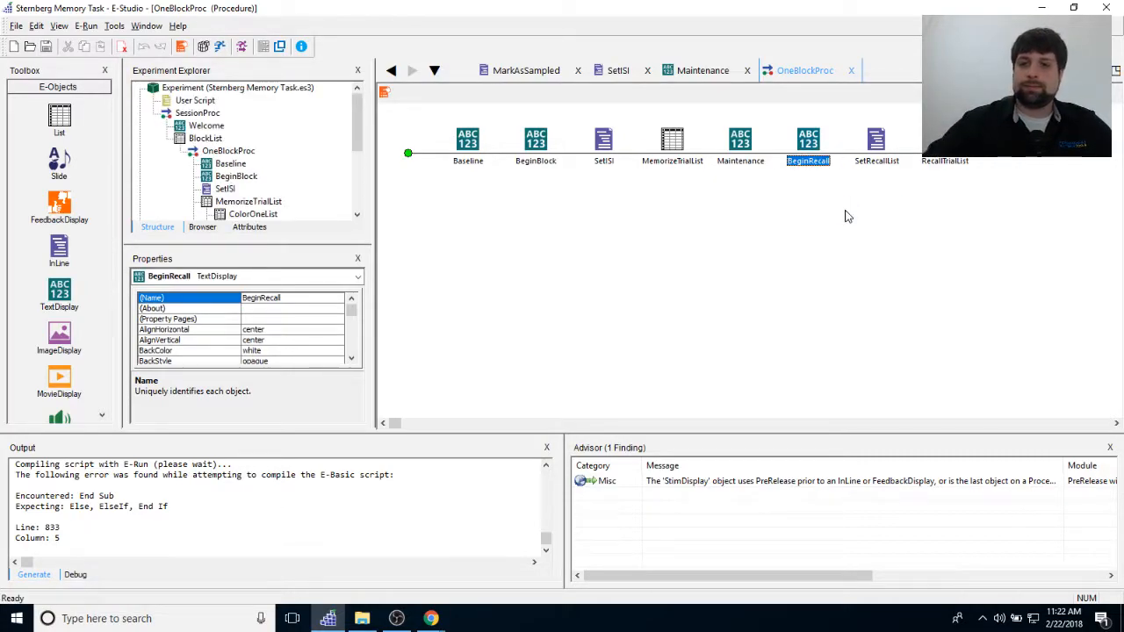
Open the BeginRecall display and enter the opening line "This concludes the memorization portion of this block.".
double_click(817, 145)
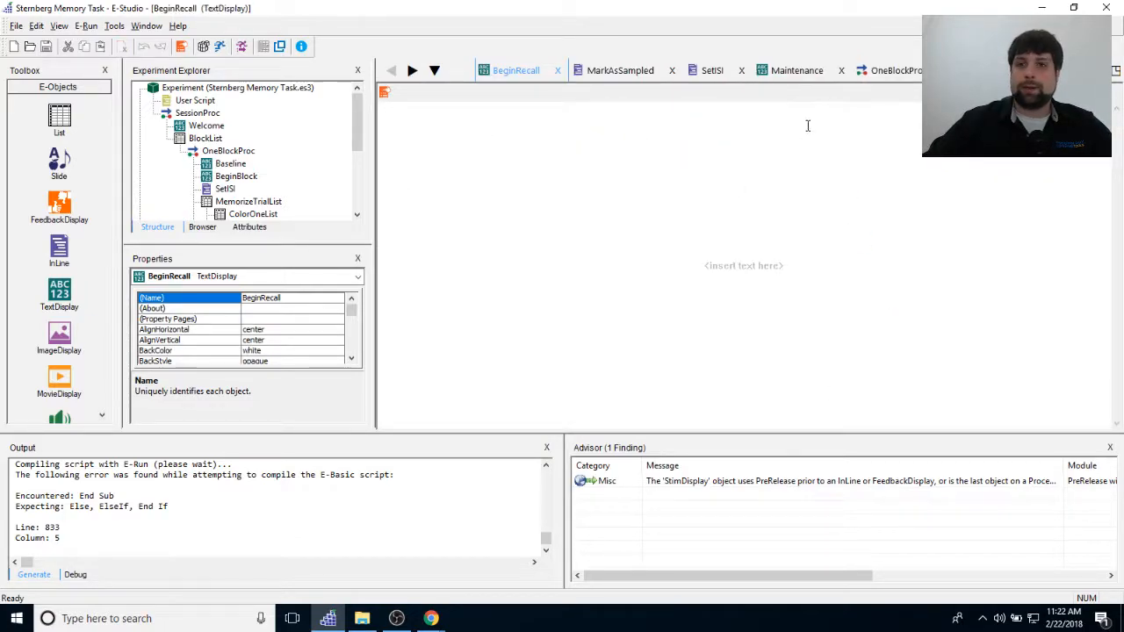
left_click(732, 360)
type("T")
type("his conclude")
type("s the ")
type("study")
key("BackSpace")
key("BackSpace")
key("BackSpace")
key("BackSpace")
key("BackSpace")
type("mem")
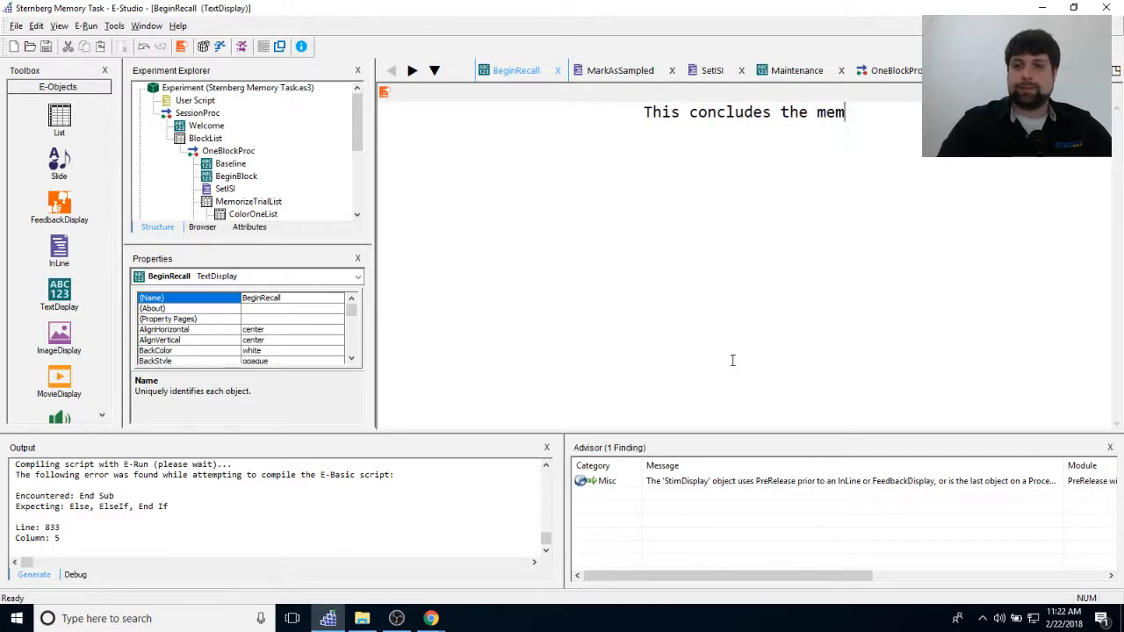
type("orization portion")
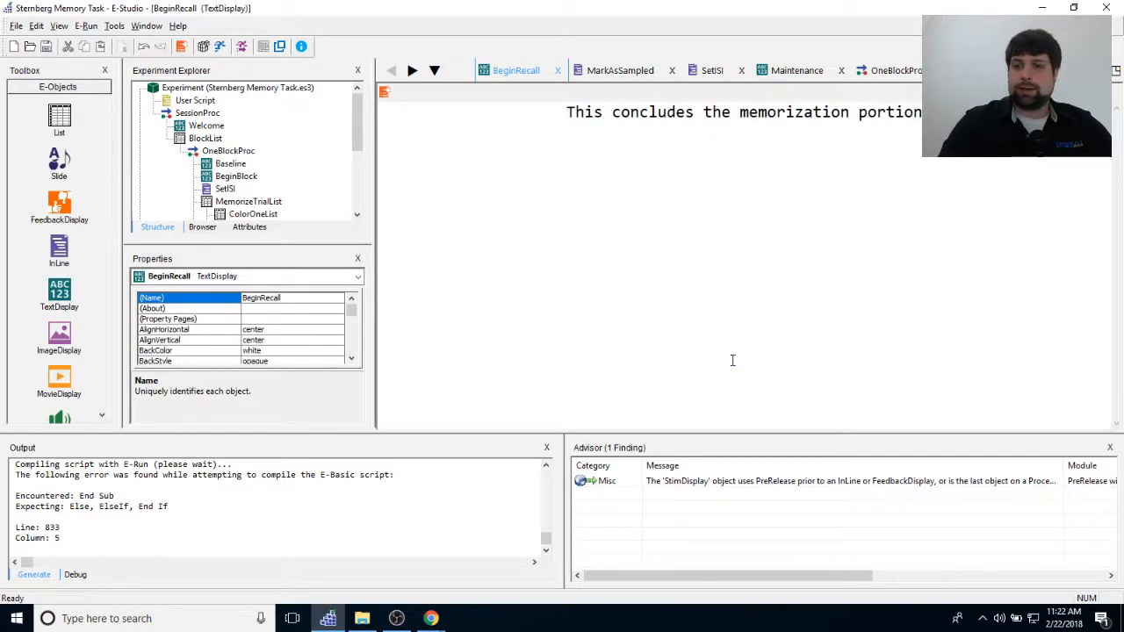
type(" of the eblock.")
key("Return")
key("Return")
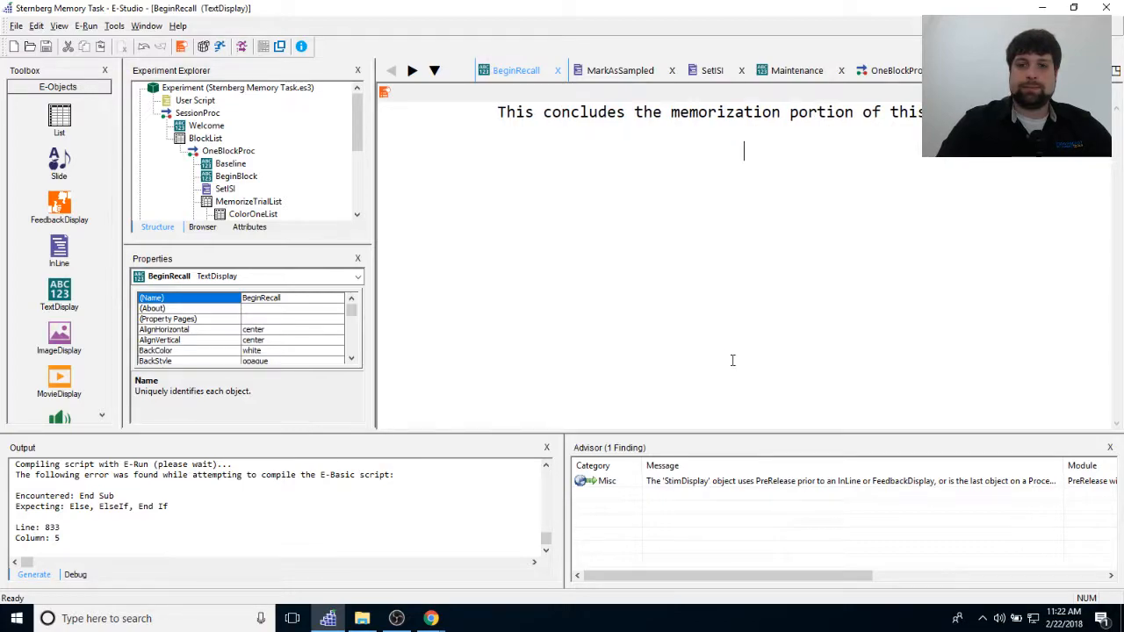
Add the line "We will now move on to the recall portion of this task." as BeginRecall's second paragraph.
type("We will now mvo")
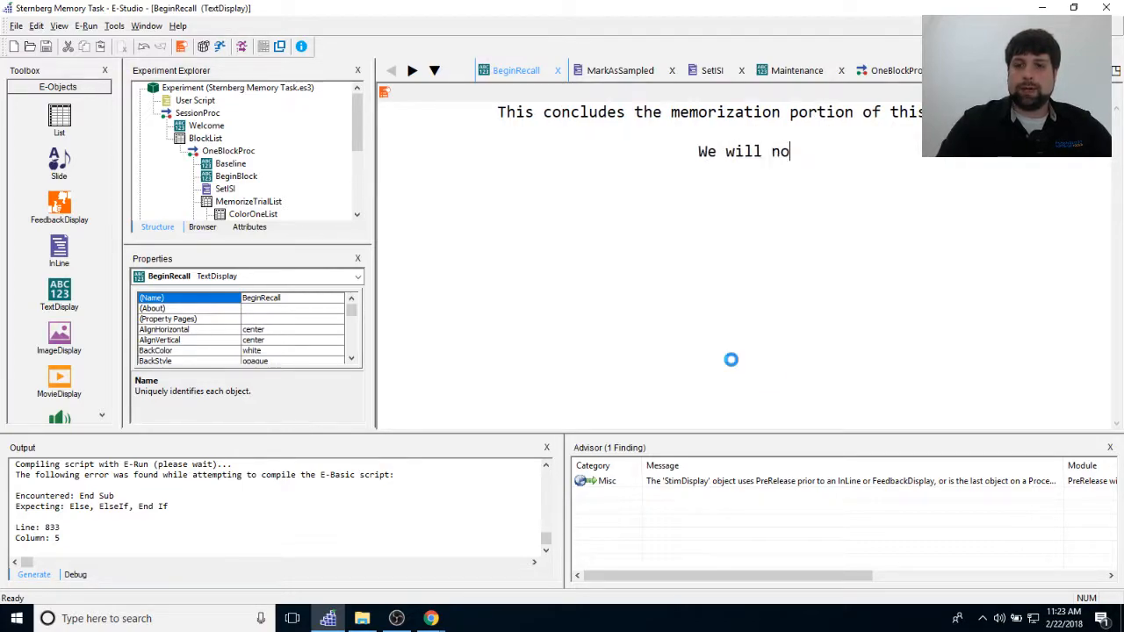
key("BackSpace")
key("BackSpace")
type("ove on to")
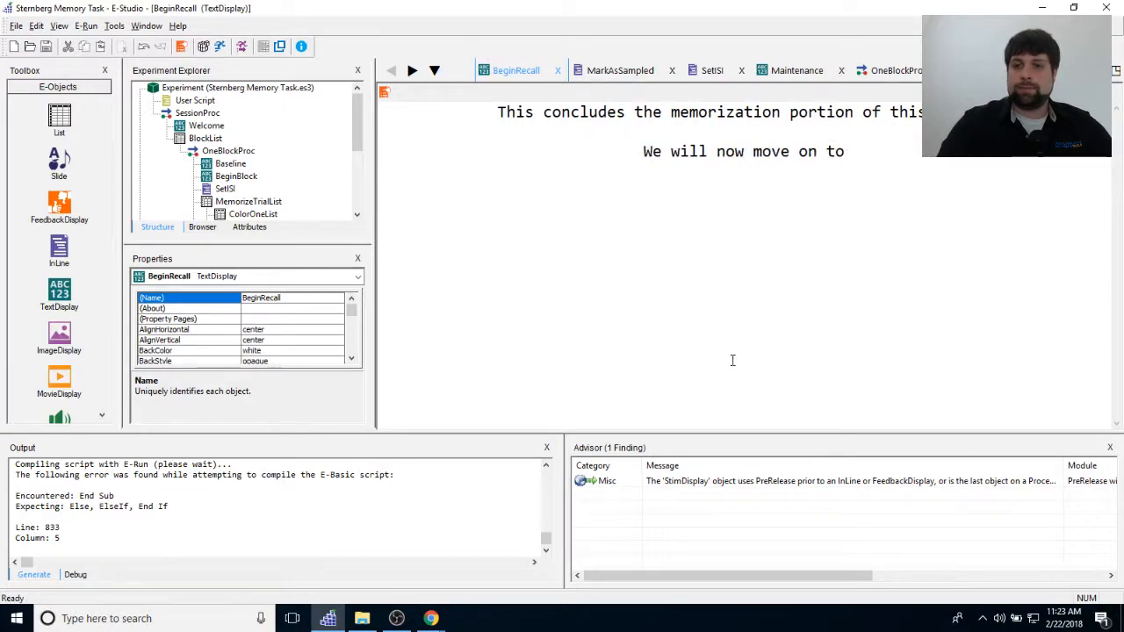
type(" the recall p")
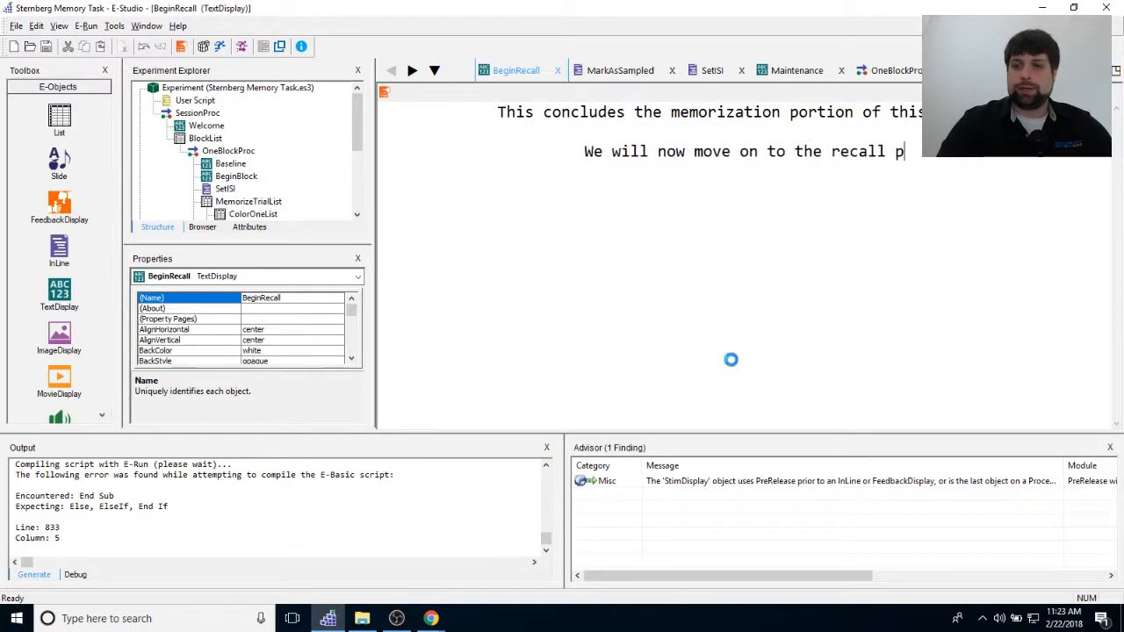
type("ortion of this task.")
key("Return")
Add the instruction "If you see a letter that you were asked to memorize, press 1 on the keyboard." to BeginRecall.
type("If you s")
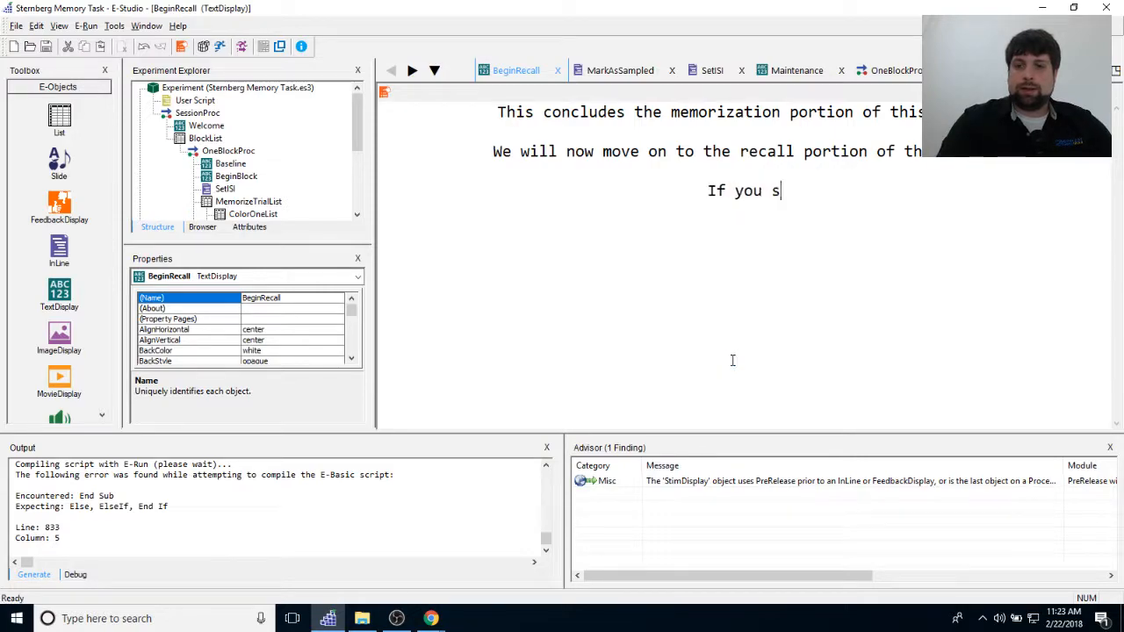
type("ee a letter  that you wer")
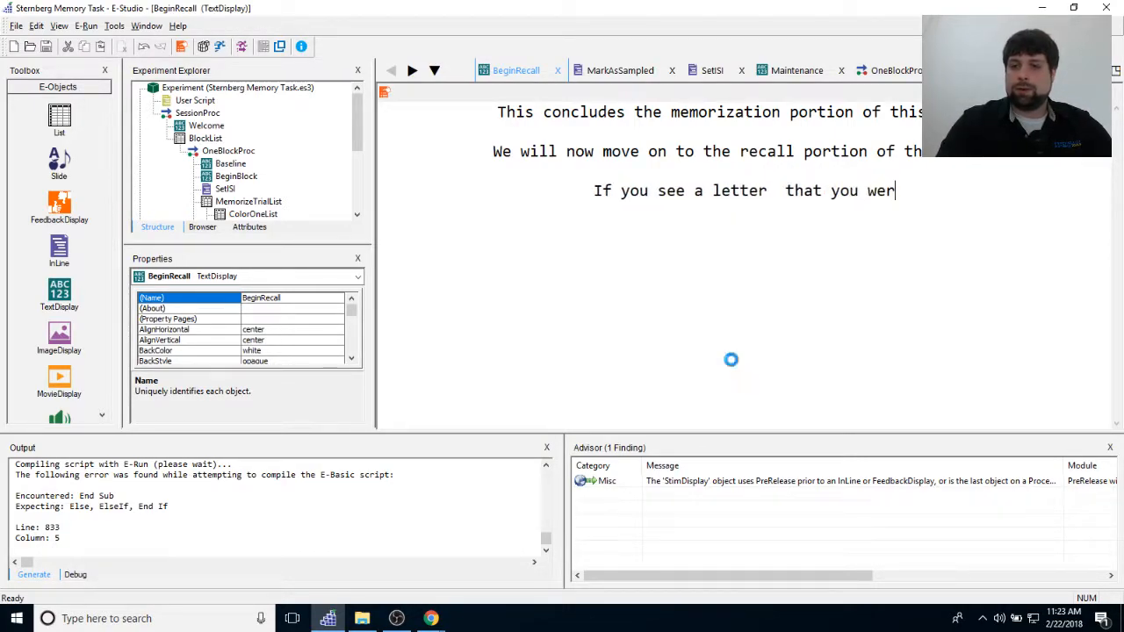
type("e asked to memor")
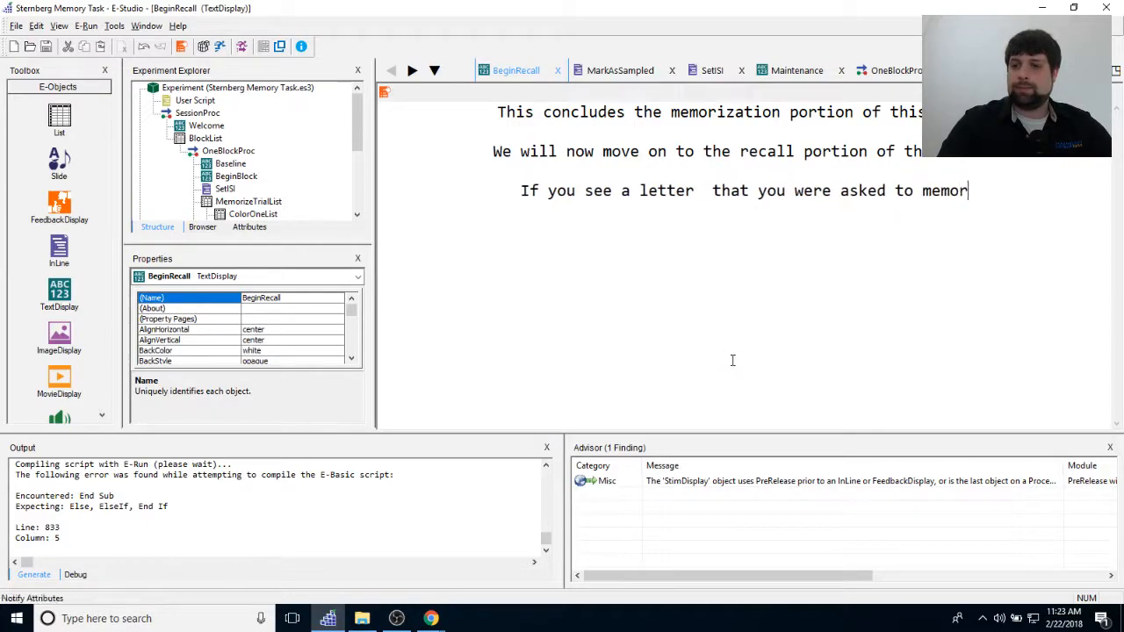
type("ize, press 1o o")
key("BackSpace")
key("BackSpace")
key("BackSpace")
type("on the keyboard.")
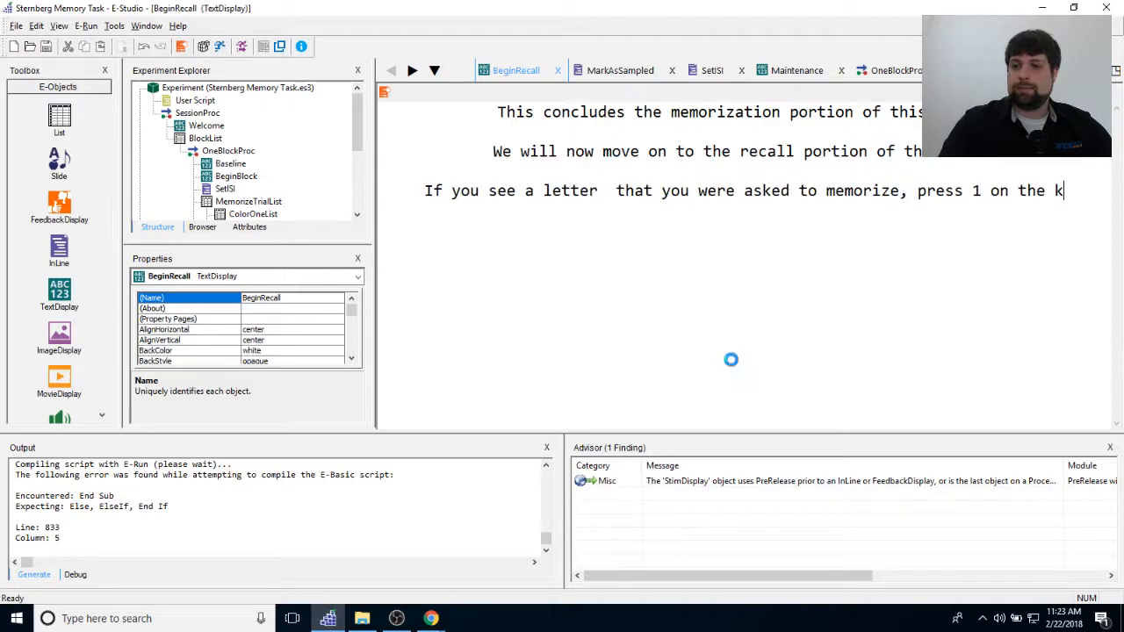
key("Return")
Add the instruction "If you see a letter that you were not asked to memorize, press 2 on the keyboard.".
type("If")
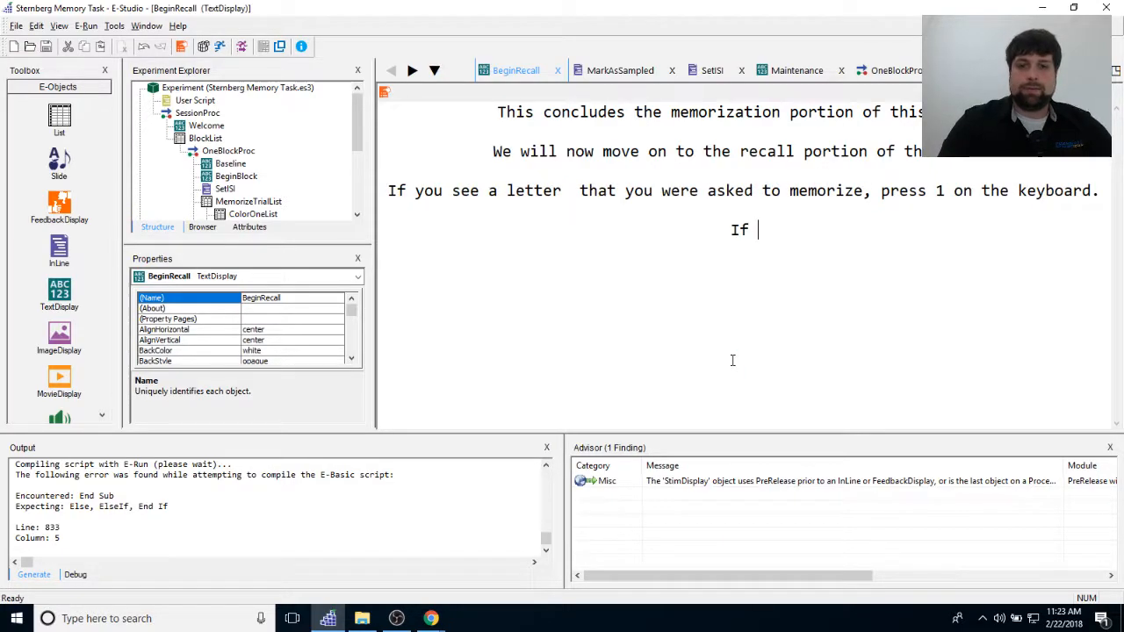
type(" you see a ")
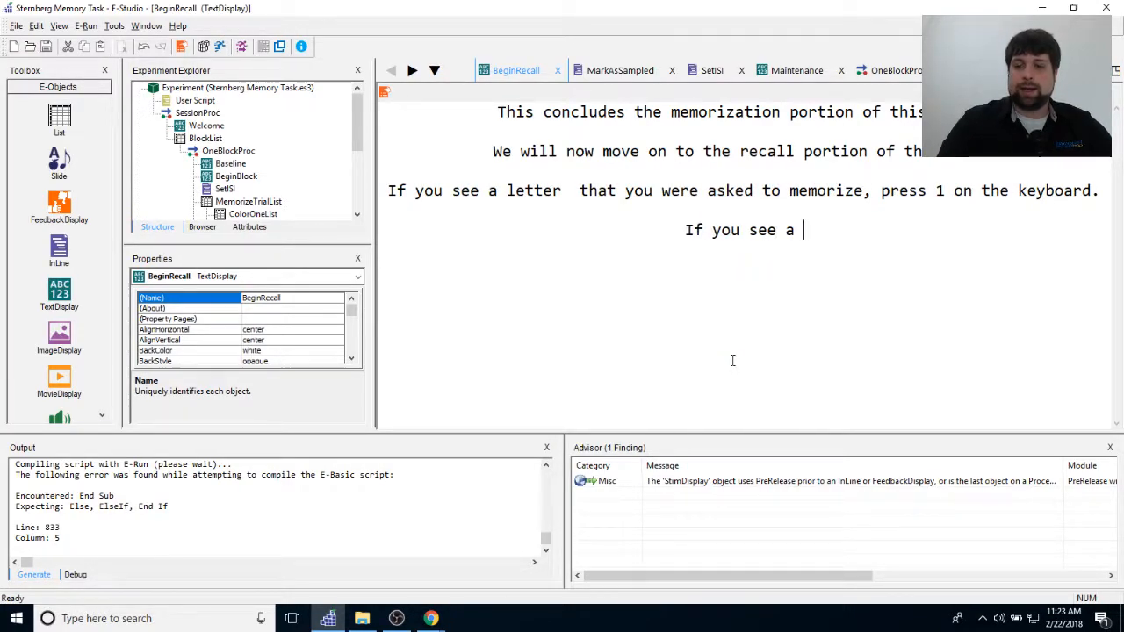
type("letter that you ")
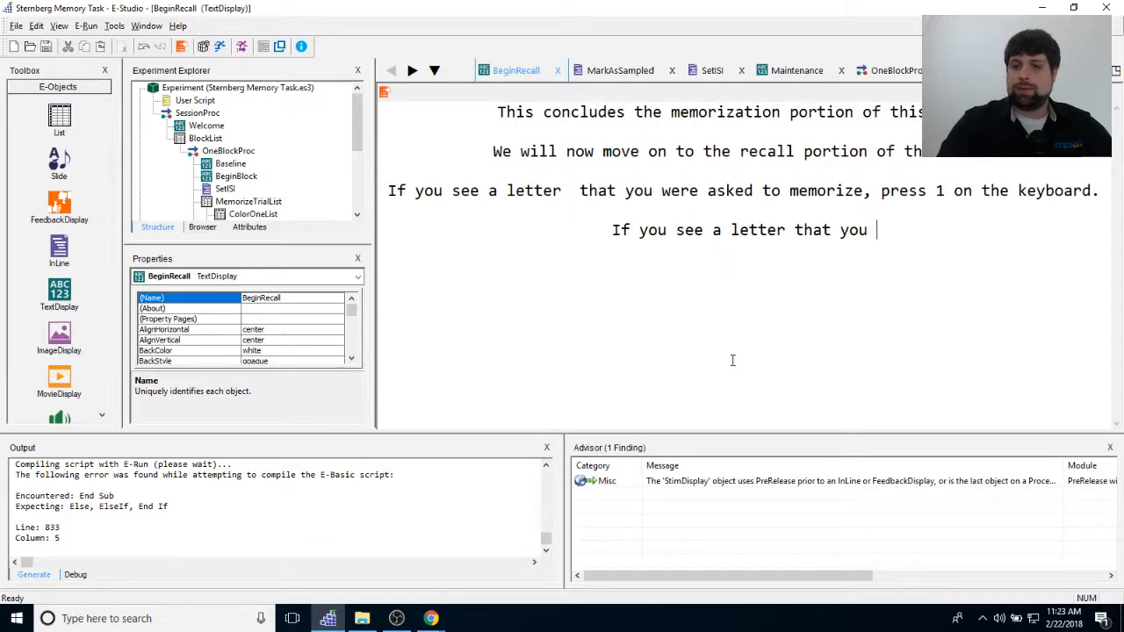
type("were not asked to m")
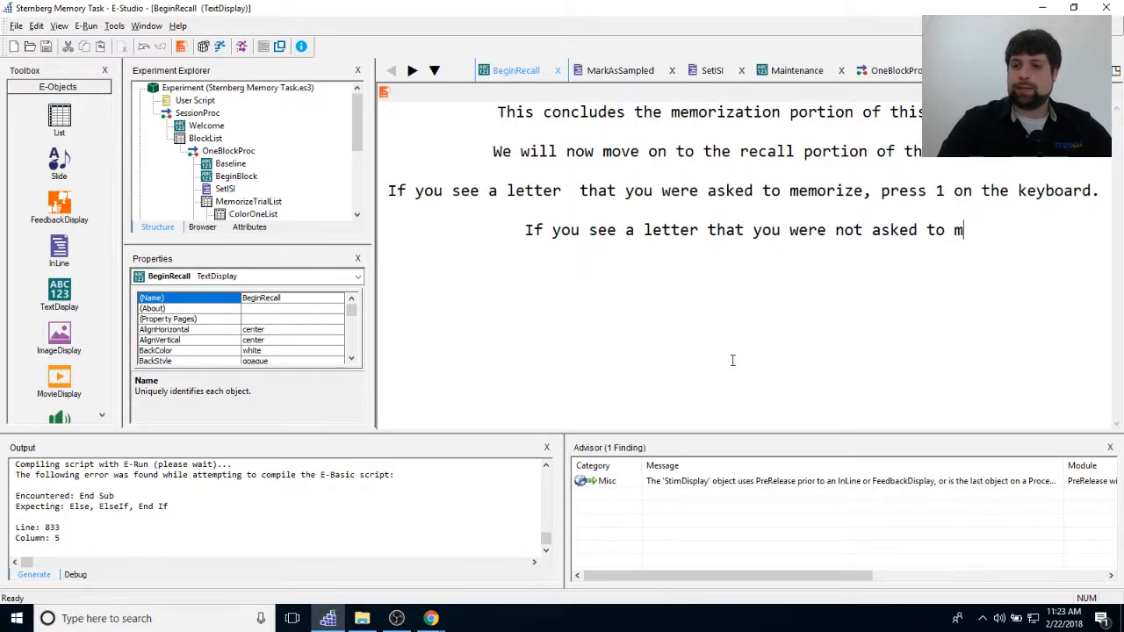
type("emorize, press 3 on")
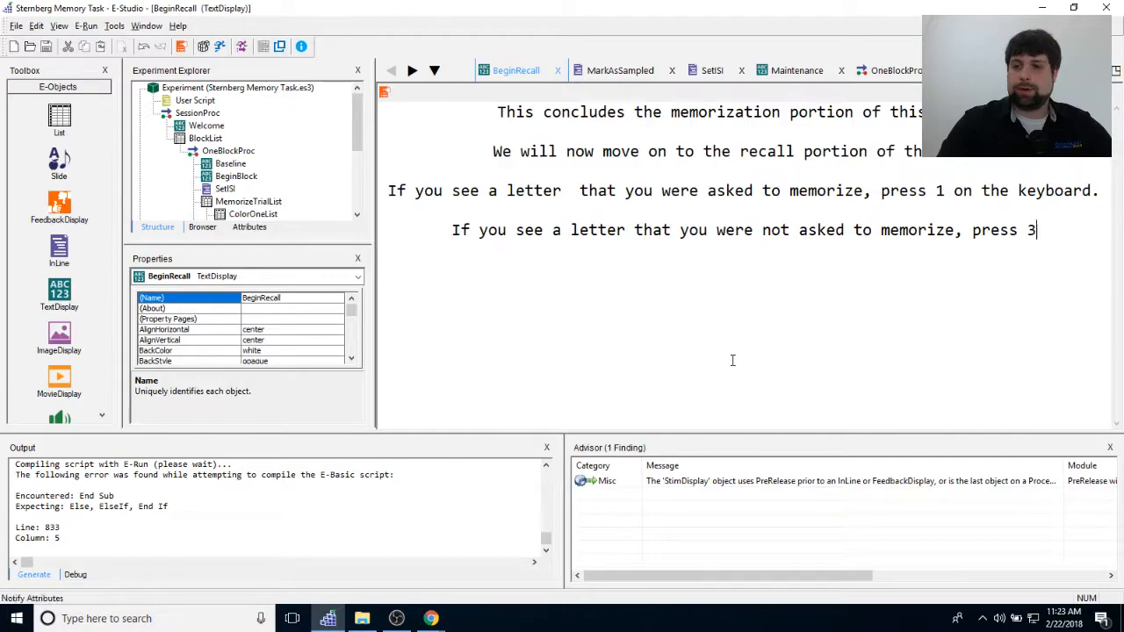
key("BackSpace")
key("BackSpace")
key("BackSpace")
key("BackSpace")
type("2 on the kbyoa")
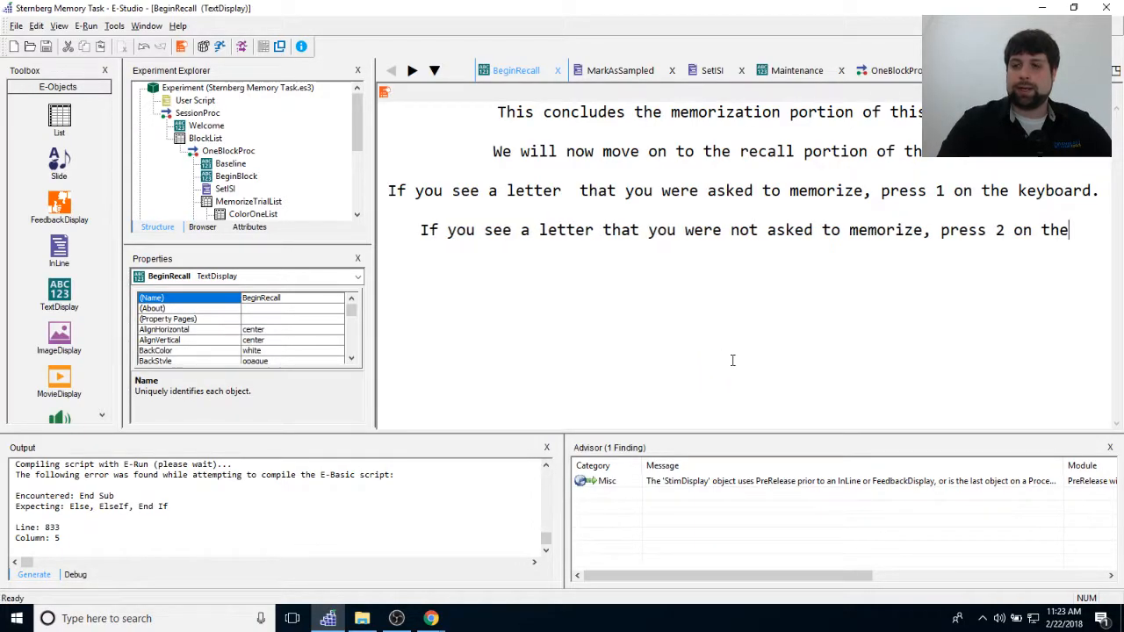
key("BackSpace")
key("BackSpace")
key("BackSpace")
key("BackSpace")
type("eybo")
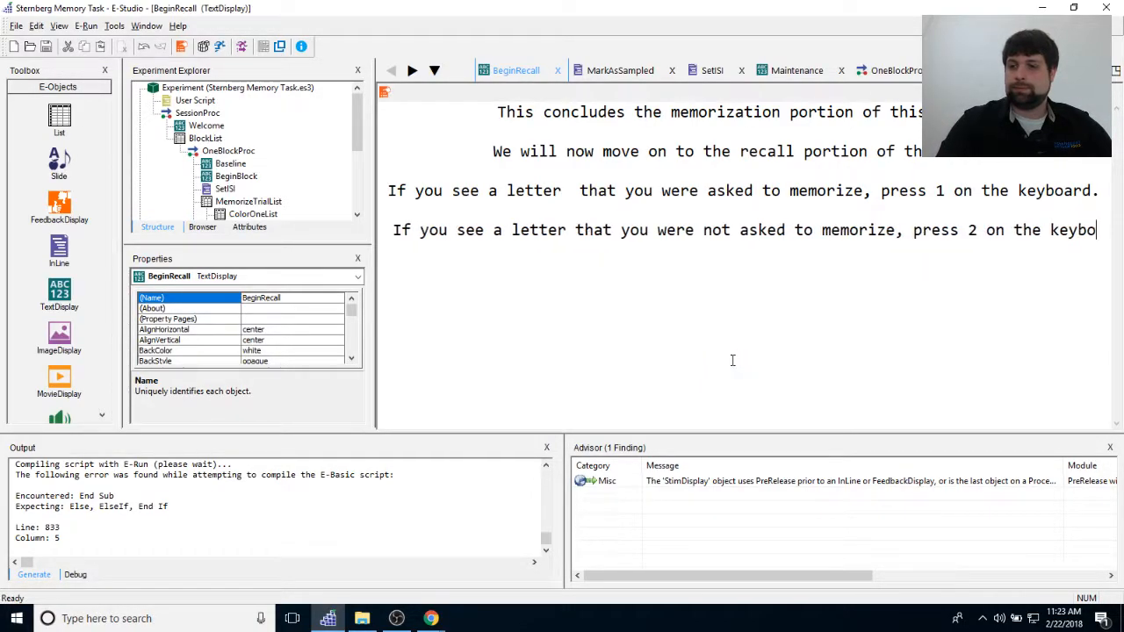
Finish the BeginRecall text with the separate closing line "Press SPACE to begin".
type("ard.  Press SPACE to cb")
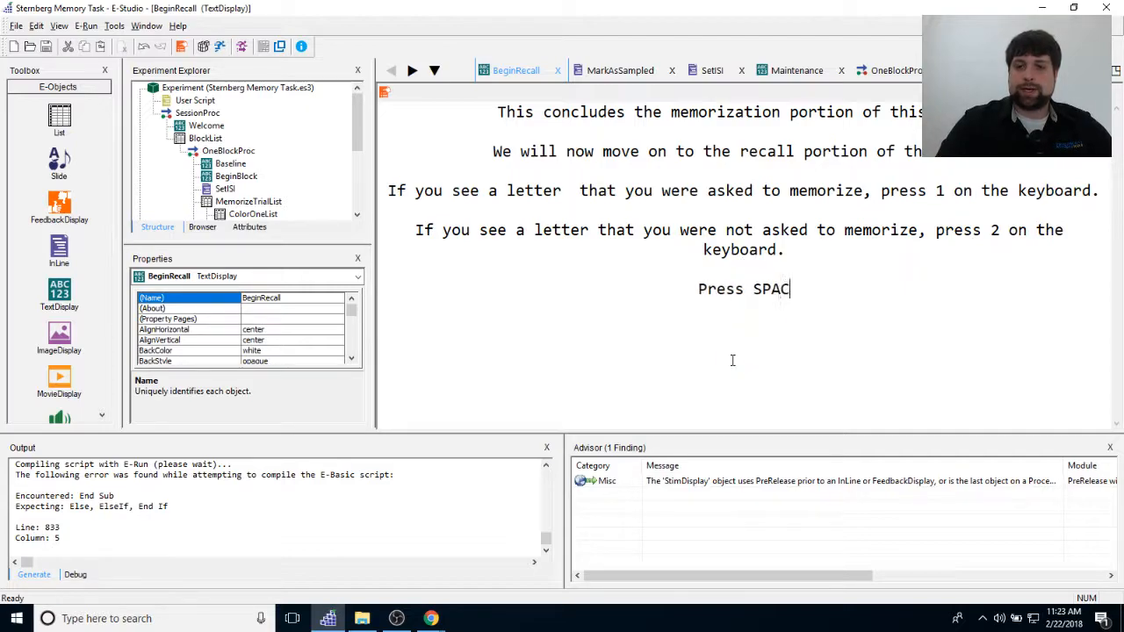
key("BackSpace")
key("BackSpace")
type("begin")
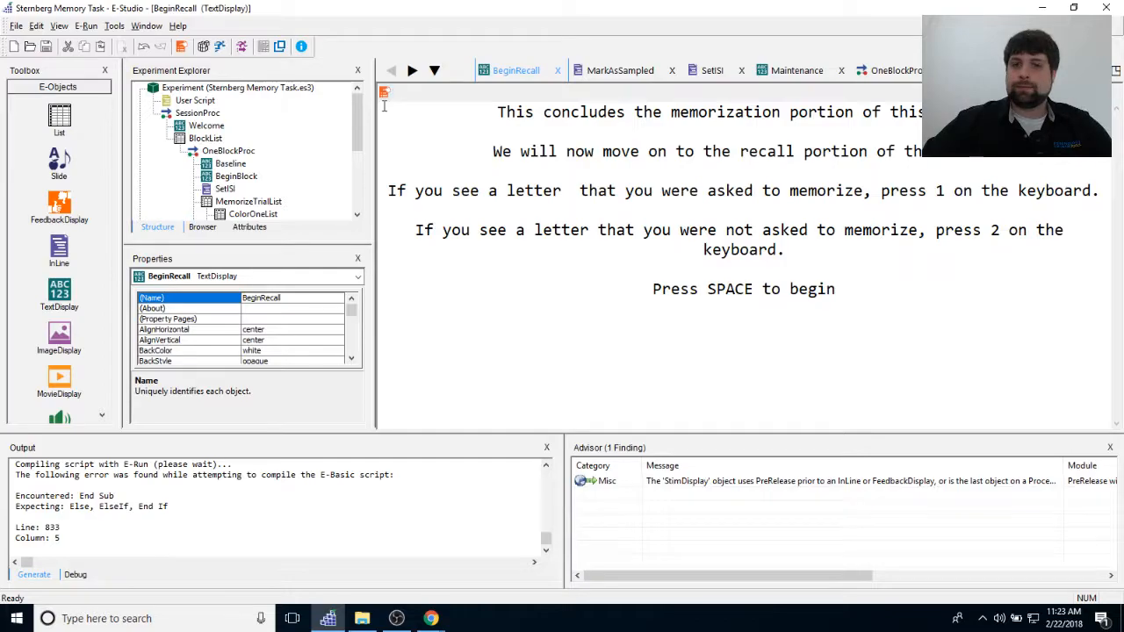
left_click_drag(452, 117, 866, 319)
left_click(946, 350)
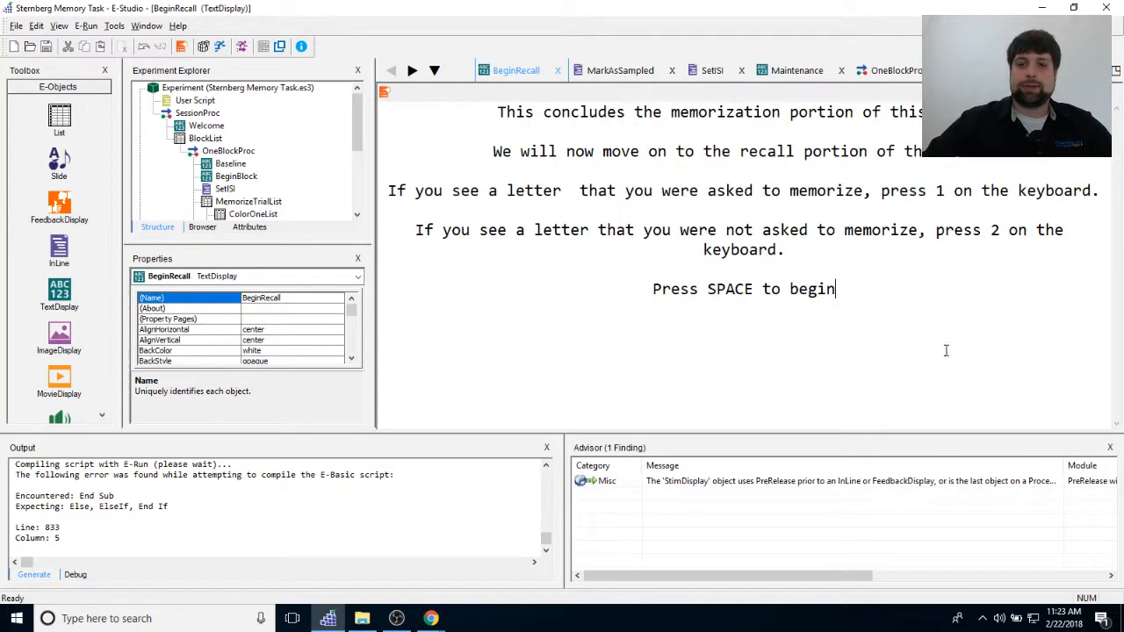
In BeginRecall's properties, set the duration to infinite and the data logging to Standard.
left_click(384, 90)
left_click(626, 193)
left_click(529, 219)
left_click(527, 302)
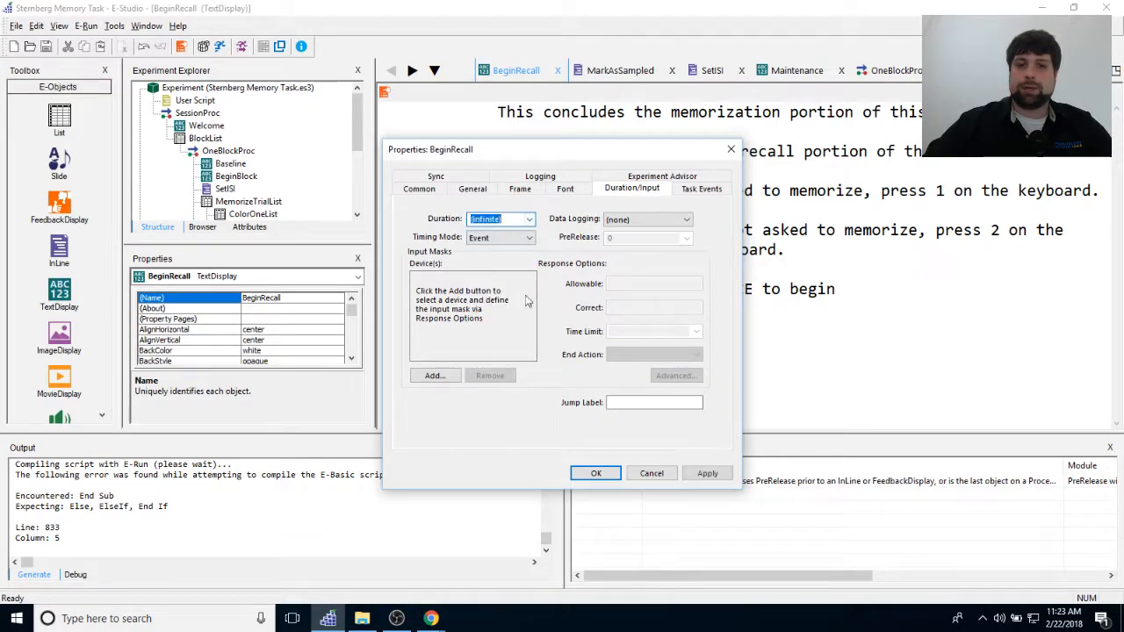
left_click(653, 221)
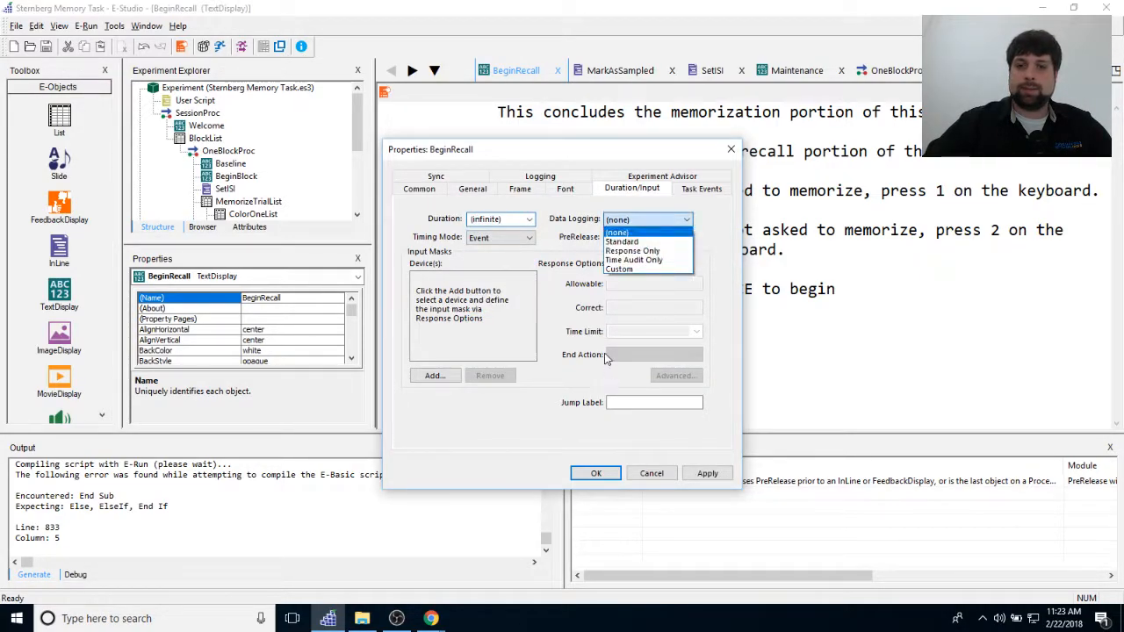
left_click(622, 243)
Add a keyboard input device to BeginRecall with {SPACE} as the allowable response, then apply and accept the properties.
left_click(444, 375)
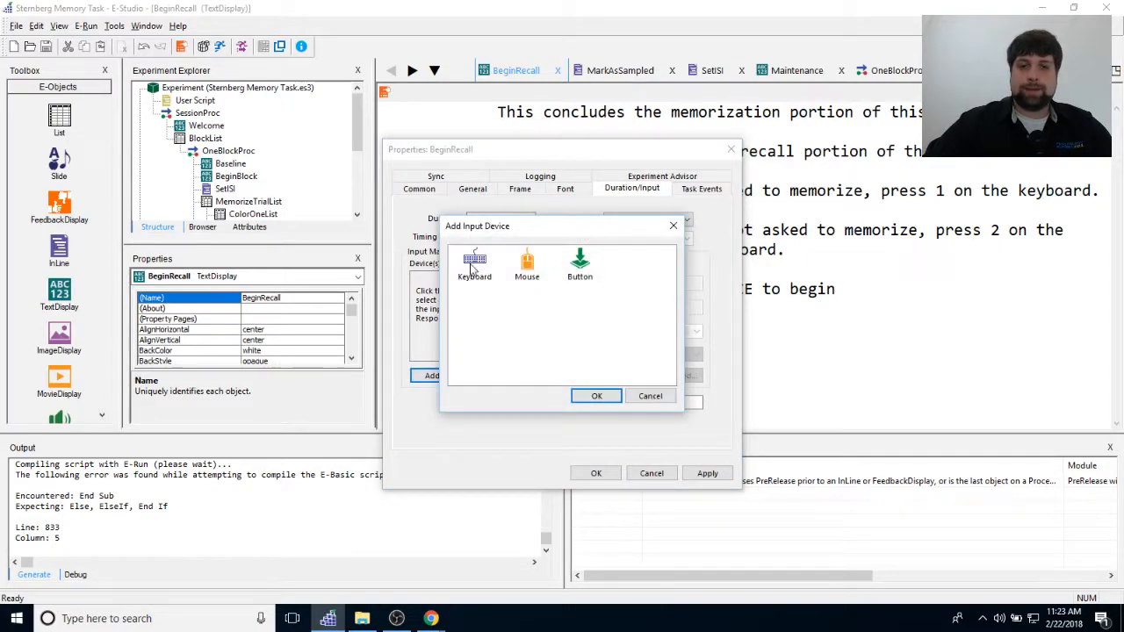
double_click(470, 263)
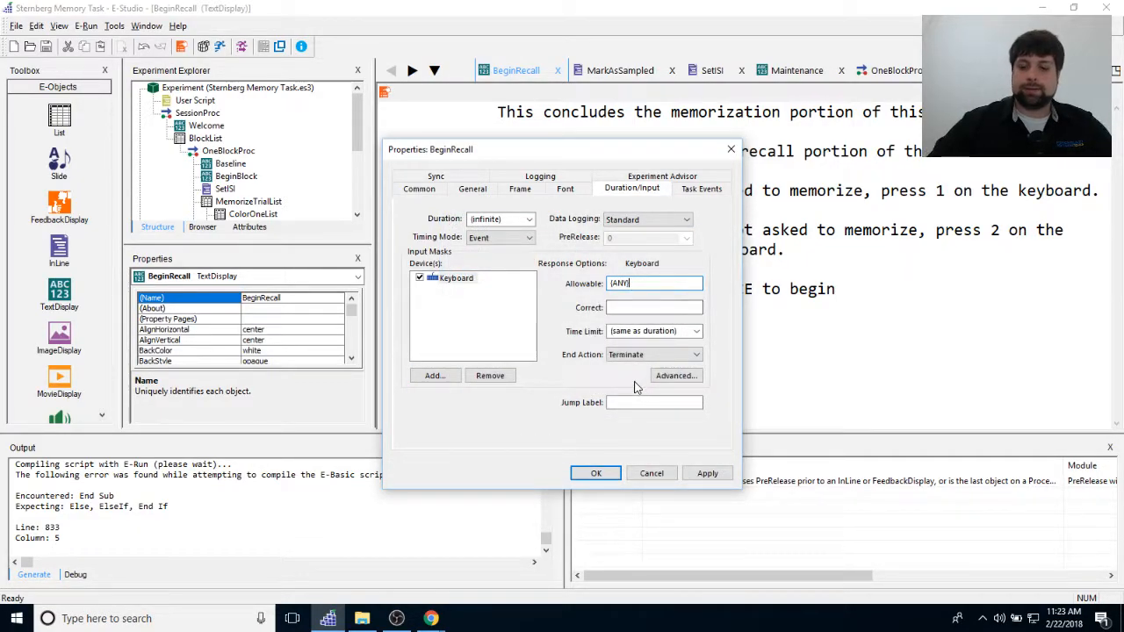
type("{SPACE")
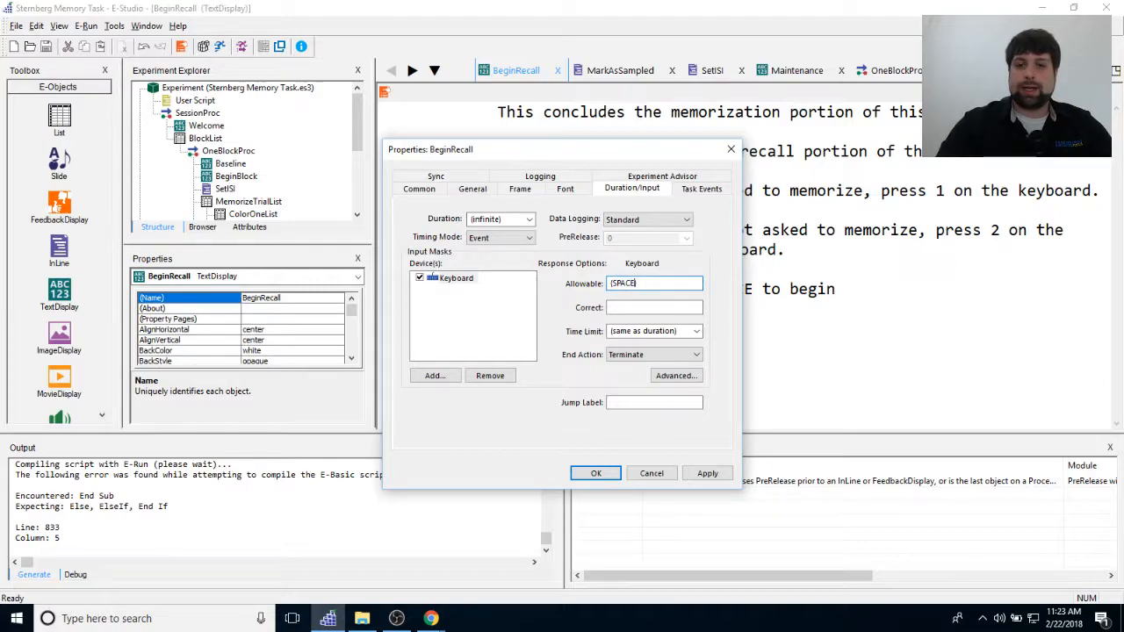
left_click(708, 475)
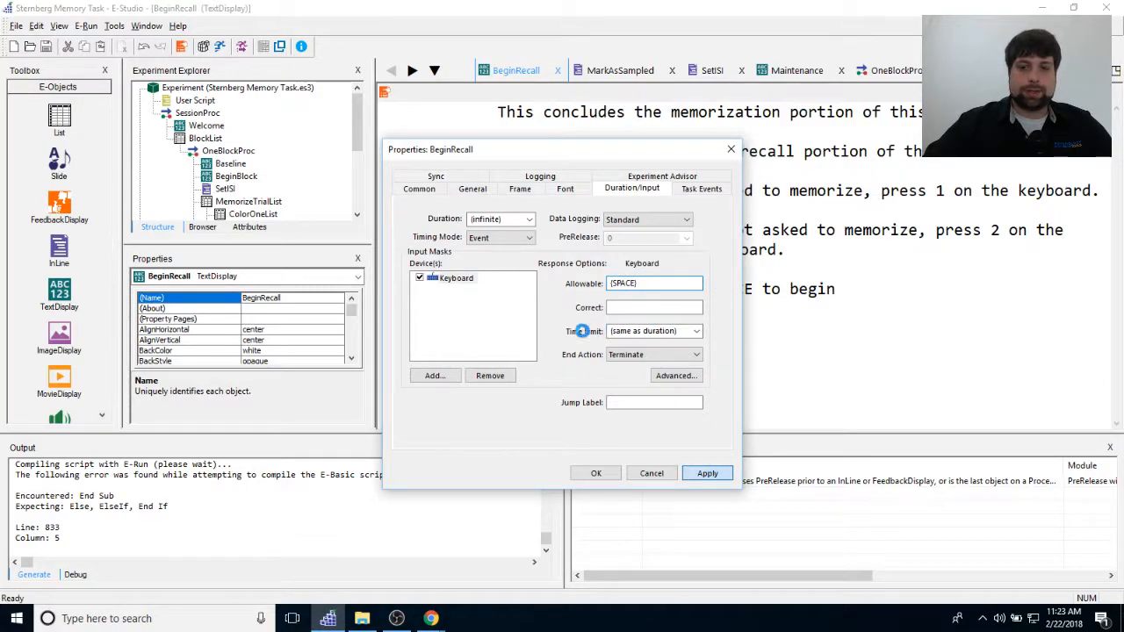
left_click(596, 474)
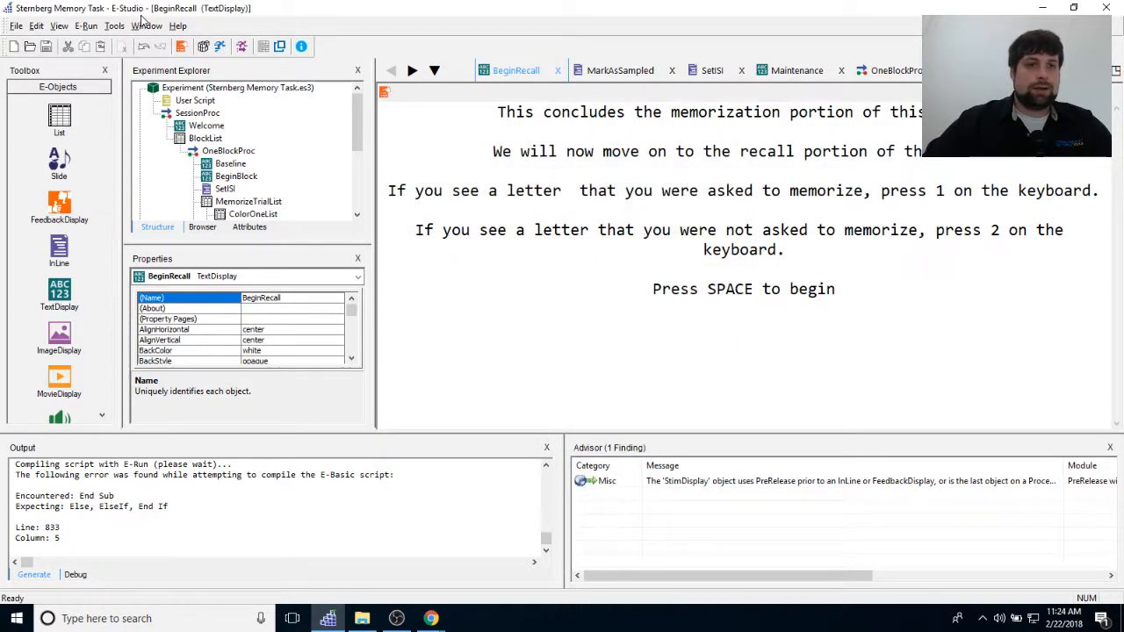
Close all open object windows and open the SessionProc procedure.
left_click(145, 26)
left_click(165, 85)
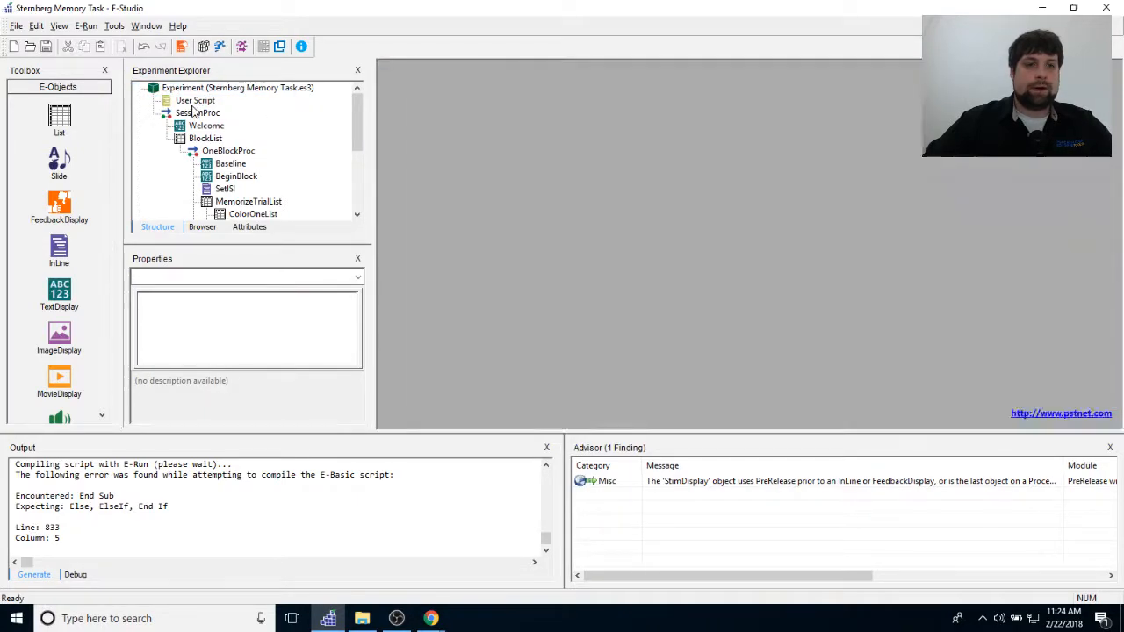
double_click(197, 113)
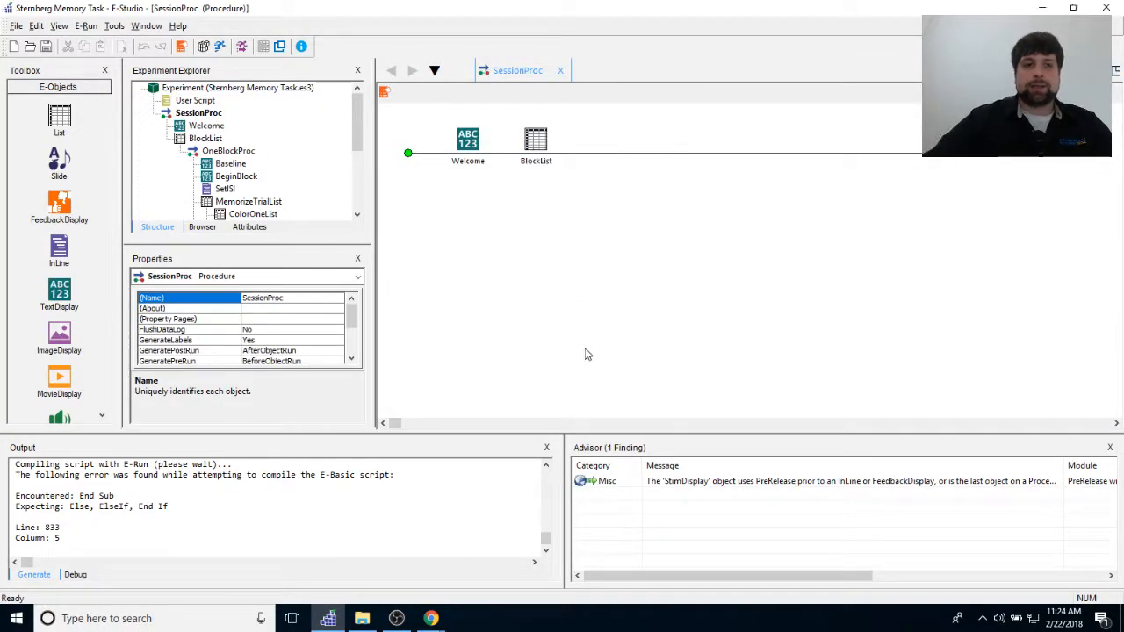
Add a TextDisplay after BlockList on the SessionProc timeline and rename it Goodbye.
left_click_drag(58, 298, 650, 286)
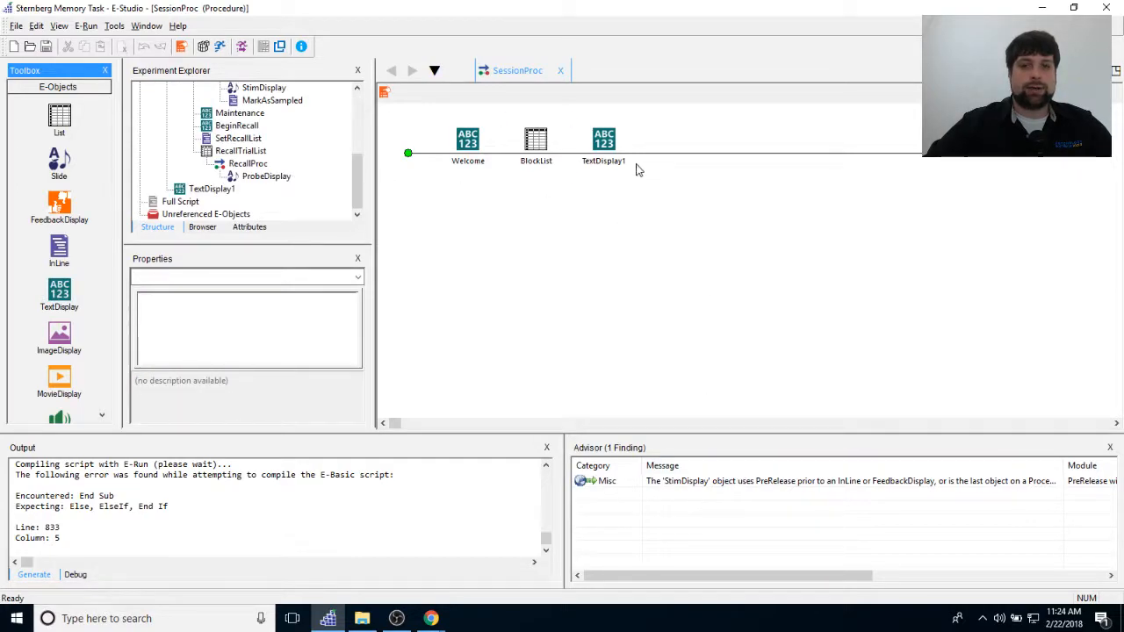
left_click(604, 156)
right_click(606, 156)
left_click(655, 211)
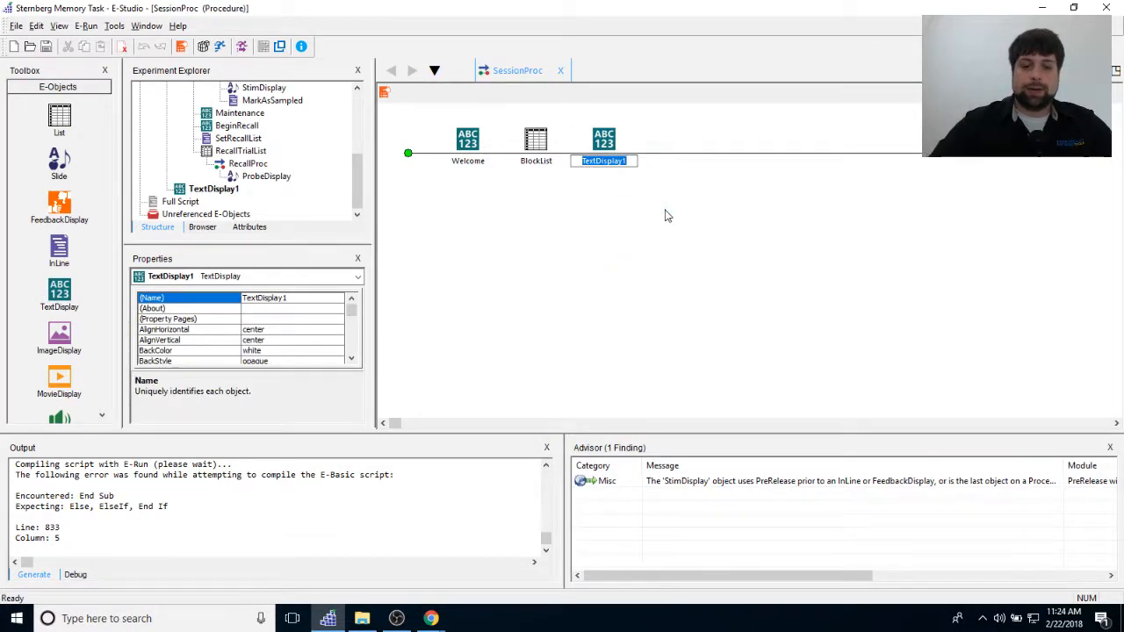
type("Feddback")
key("BackSpace")
key("BackSpace")
key("BackSpace")
key("BackSpace")
key("BackSpace")
key("BackSpace")
key("BackSpace")
key("BackSpace")
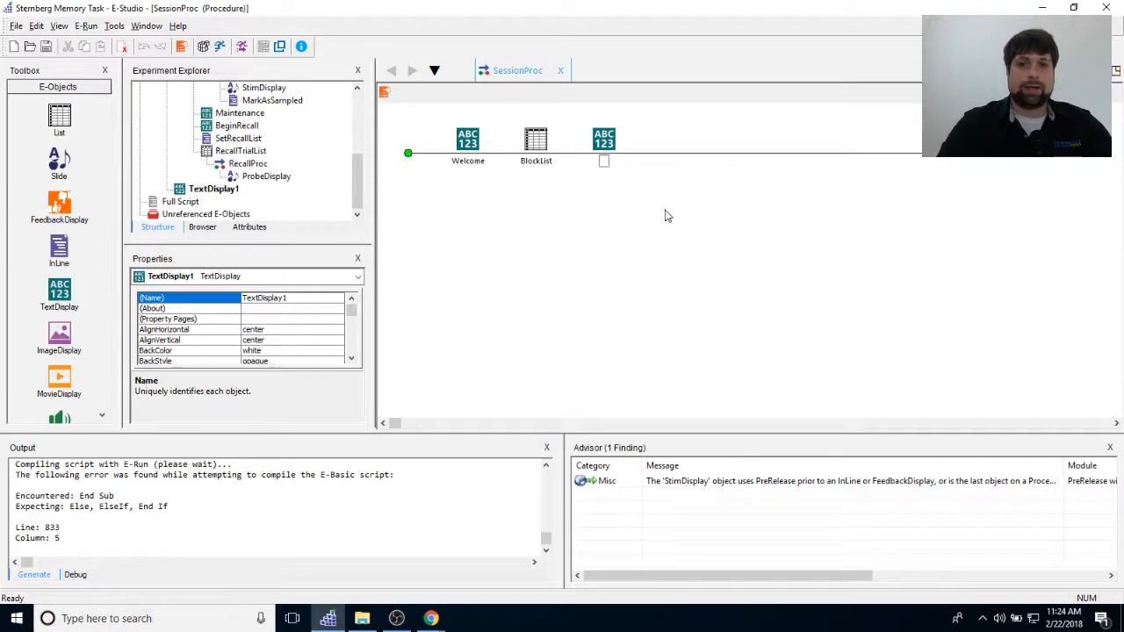
type("Goodbye")
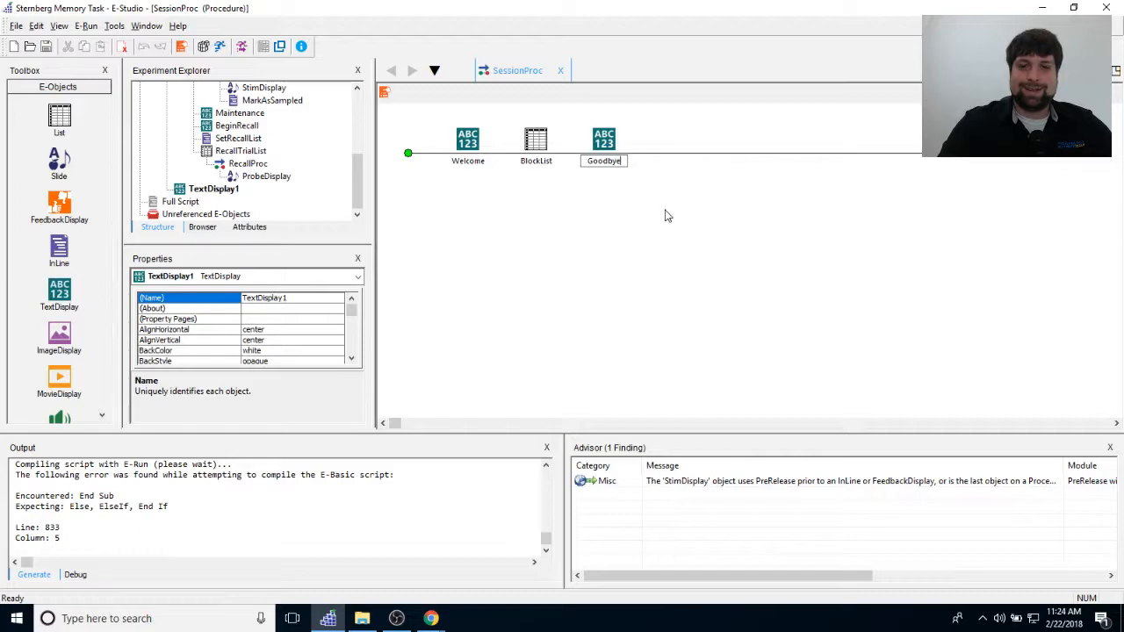
key("Return")
left_click(640, 331)
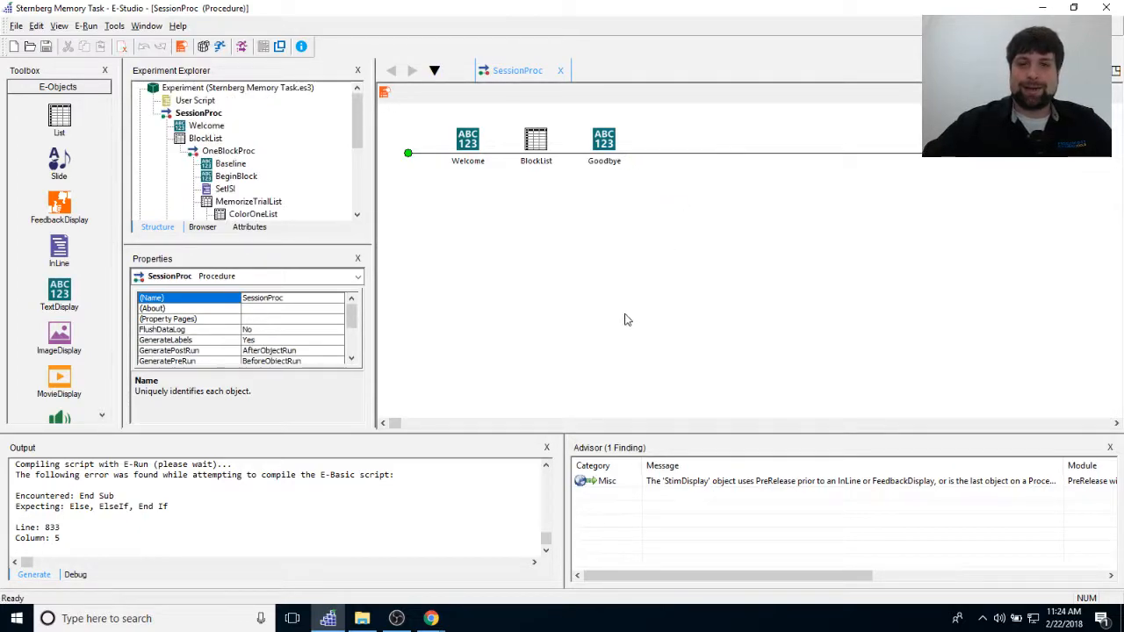
Open the Goodbye display and enter the text "Thank you very much for completing this study.".
double_click(615, 156)
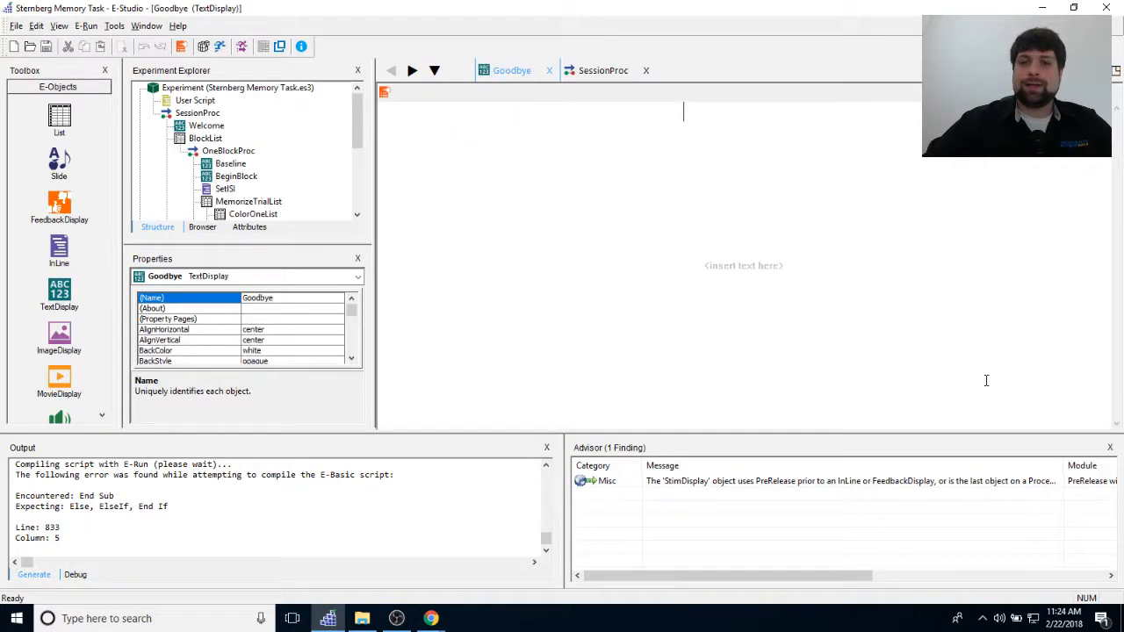
left_click(703, 227)
type("Thank you verym")
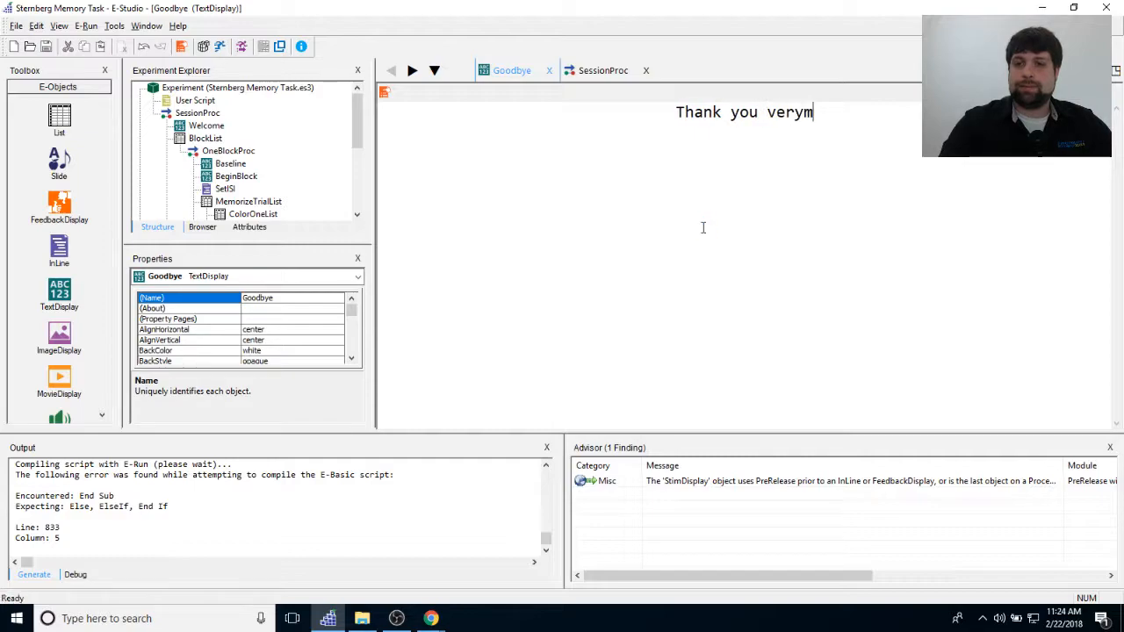
key("BackSpace")
type("much f")
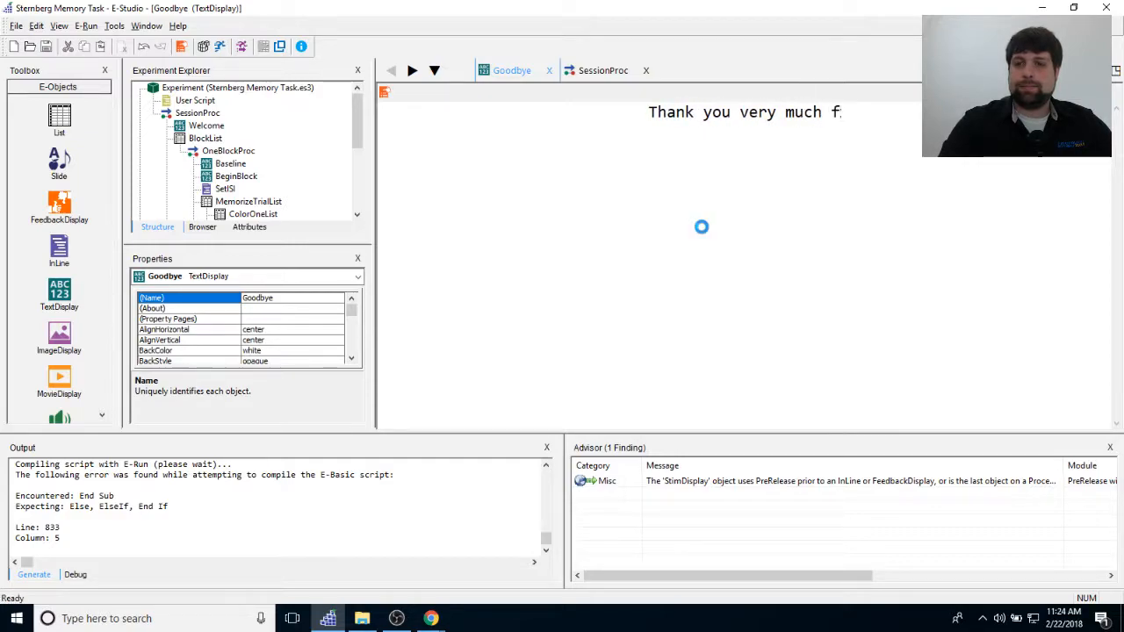
type("or completing thi")
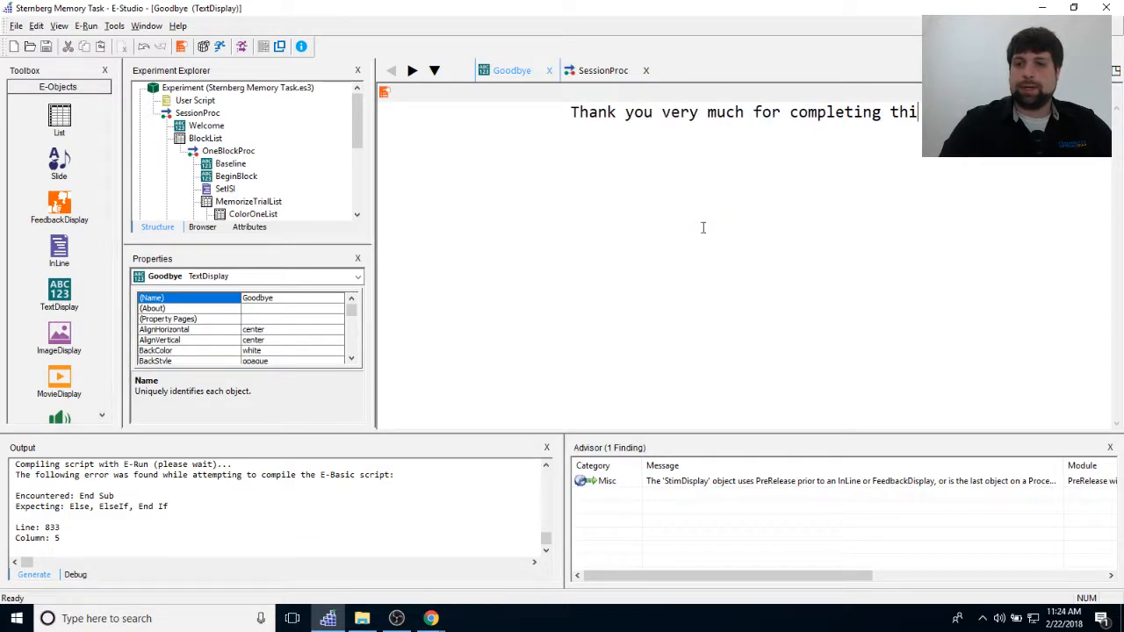
type("s study.")
Below a blank line in Goodbye, add the closing sentence "Please let the researcher know you are done.".
key("Return")
key("Return")
type("Please let the re")
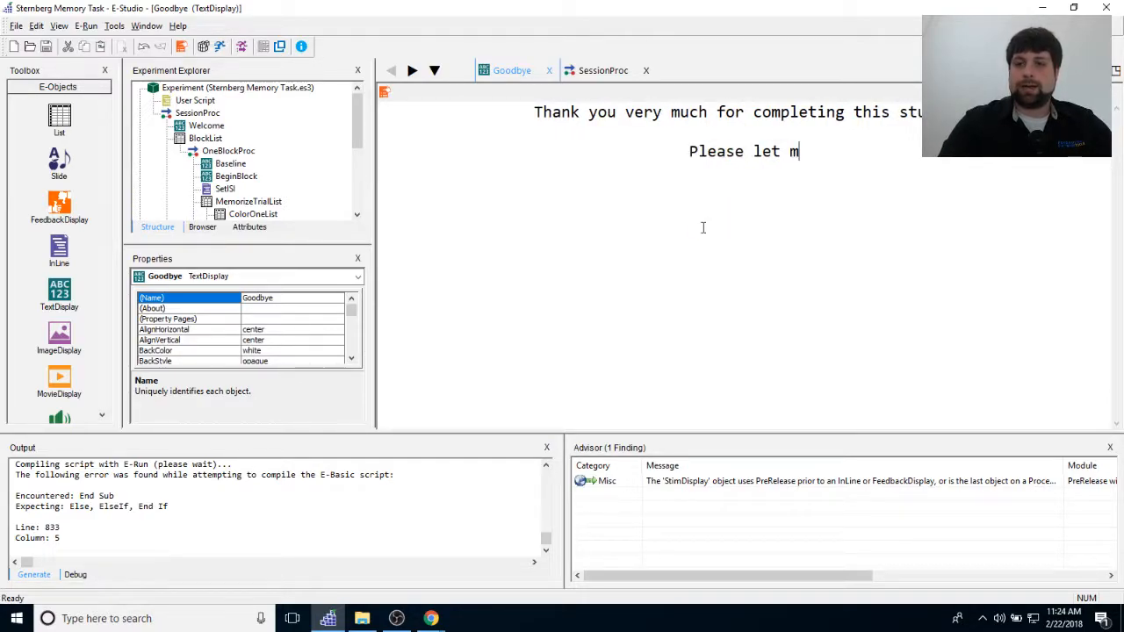
type("searcher know yo uare")
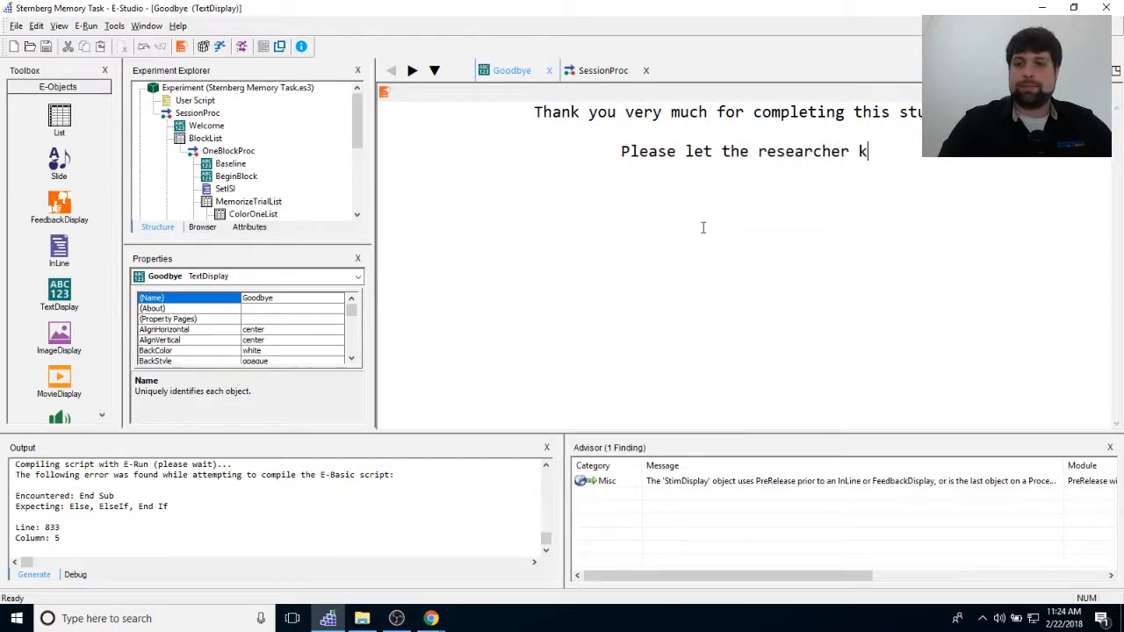
key("BackSpace")
key("BackSpace")
key("BackSpace")
key("BackSpace")
key("BackSpace")
type("u are done.")
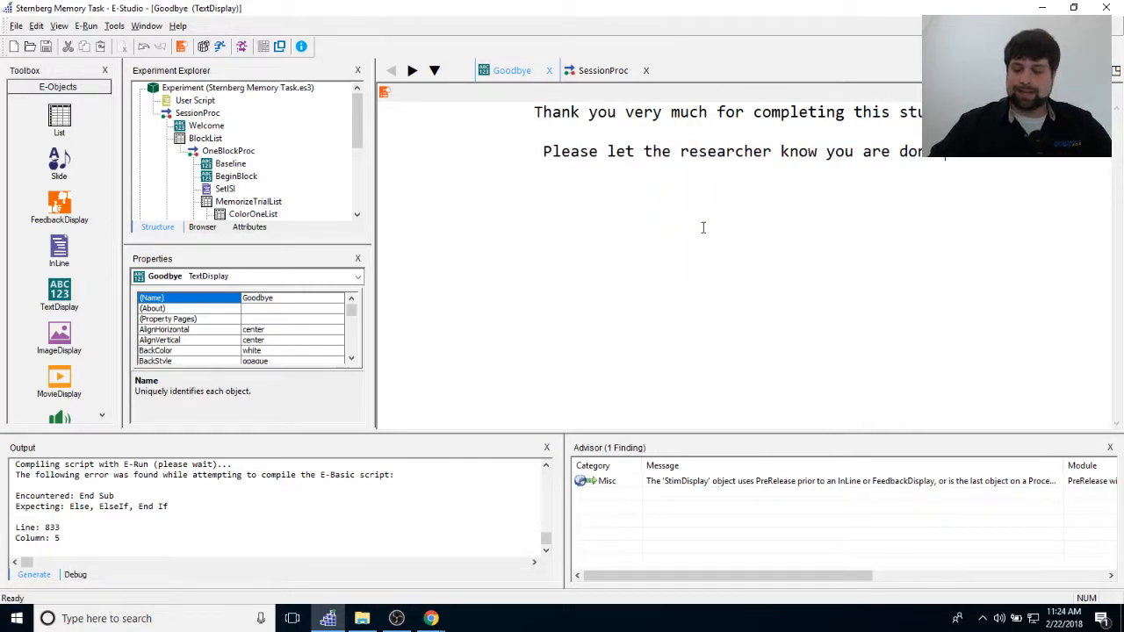
left_click_drag(505, 134, 914, 158)
left_click(920, 218)
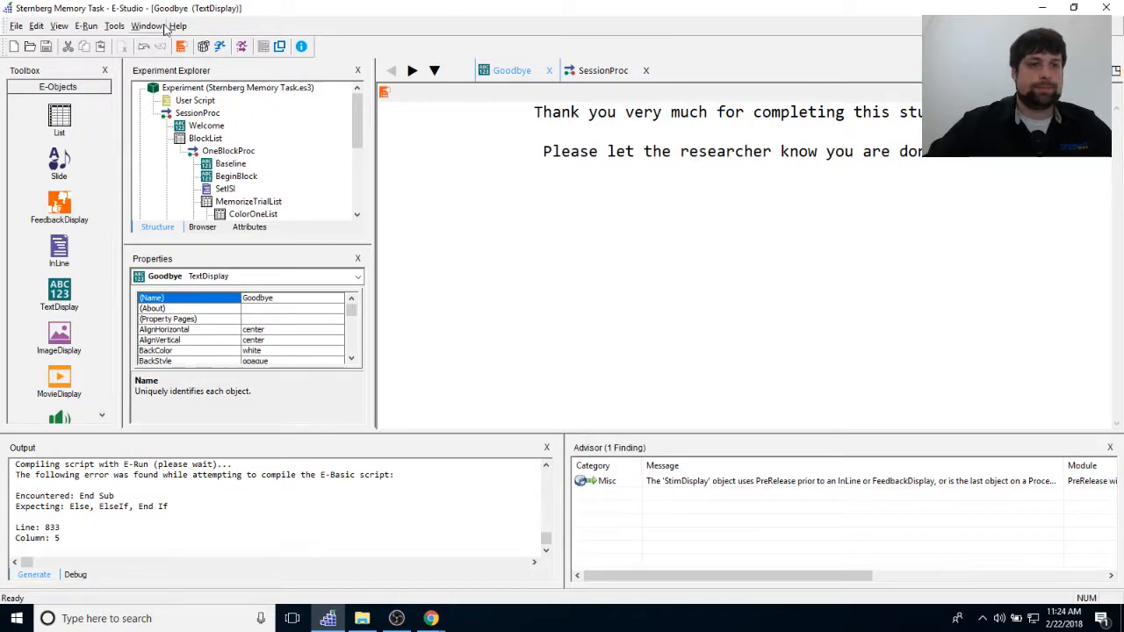
Close all open object windows and make the Experiment Explorer pane taller to show more of the structure.
left_click(147, 26)
left_click(207, 89)
left_click_drag(264, 243, 276, 330)
mouse_move(360, 127)
left_mouse_down()
mouse_move(353, 200)
mouse_move(357, 122)
left_mouse_up()
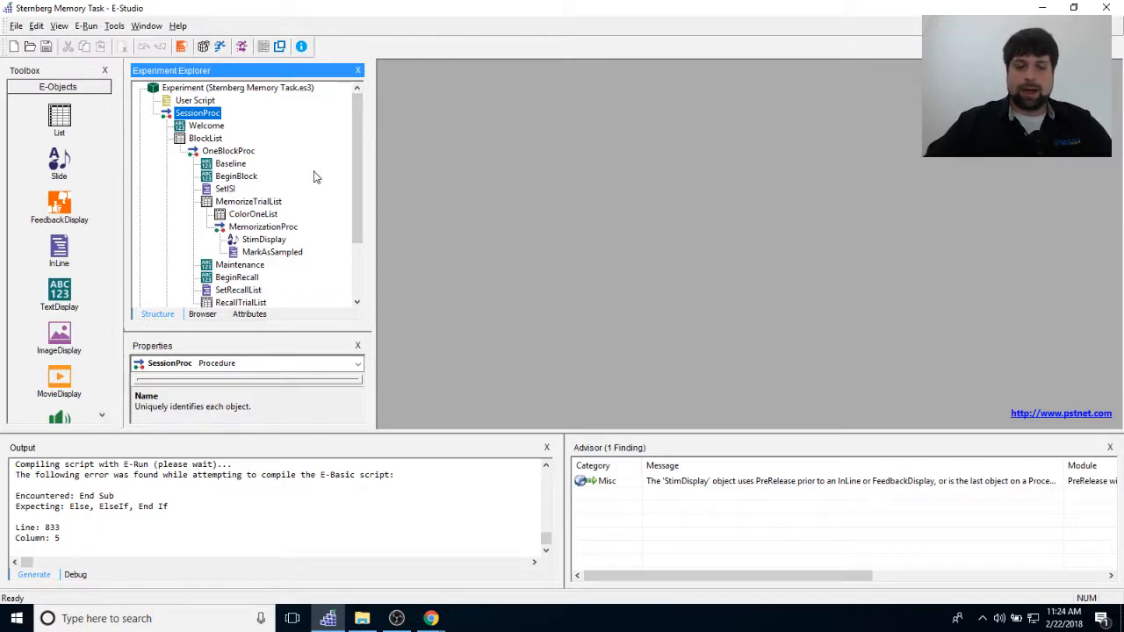
Examine the procedure row in BlockList and the weights of the black and green rows in ColorOneList.
double_click(207, 139)
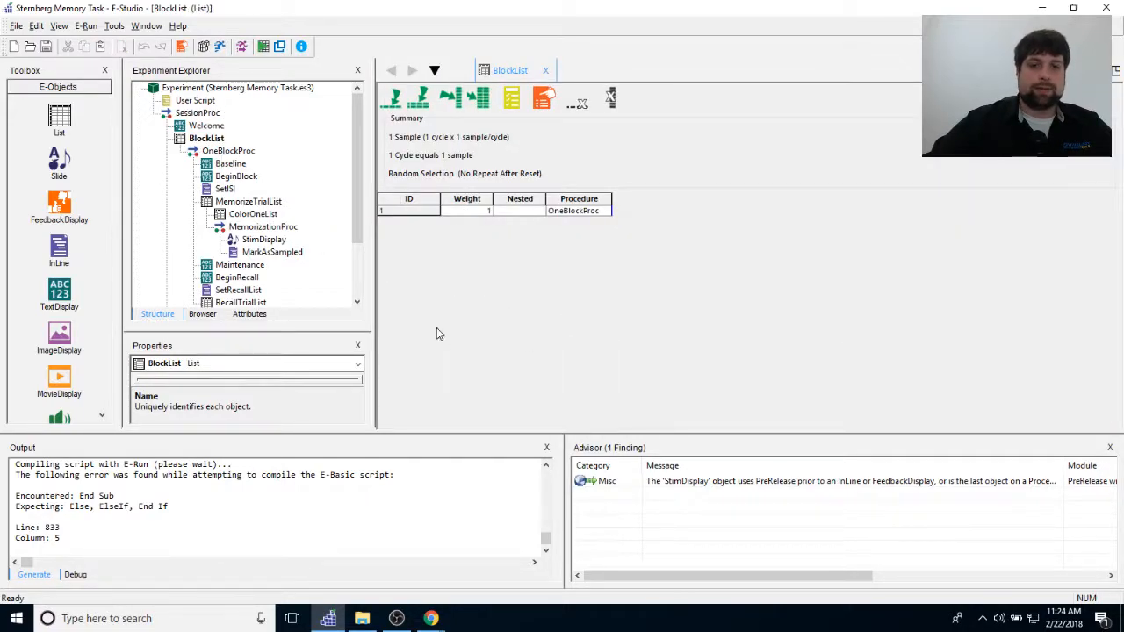
left_click(146, 25)
left_click(175, 85)
left_click_drag(354, 111, 355, 120)
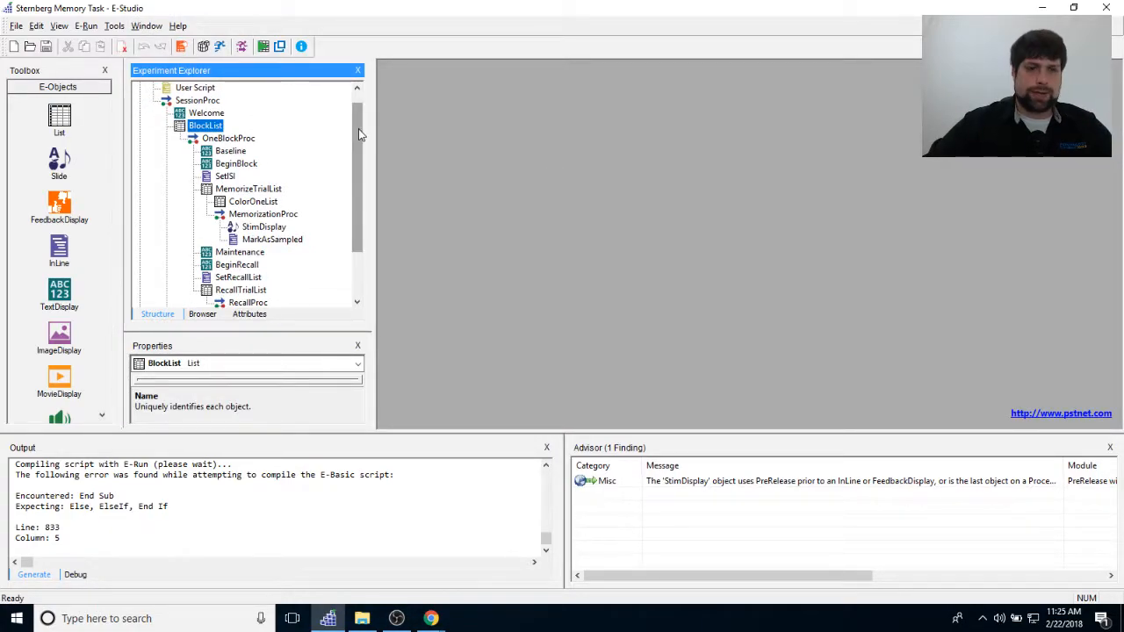
double_click(252, 201)
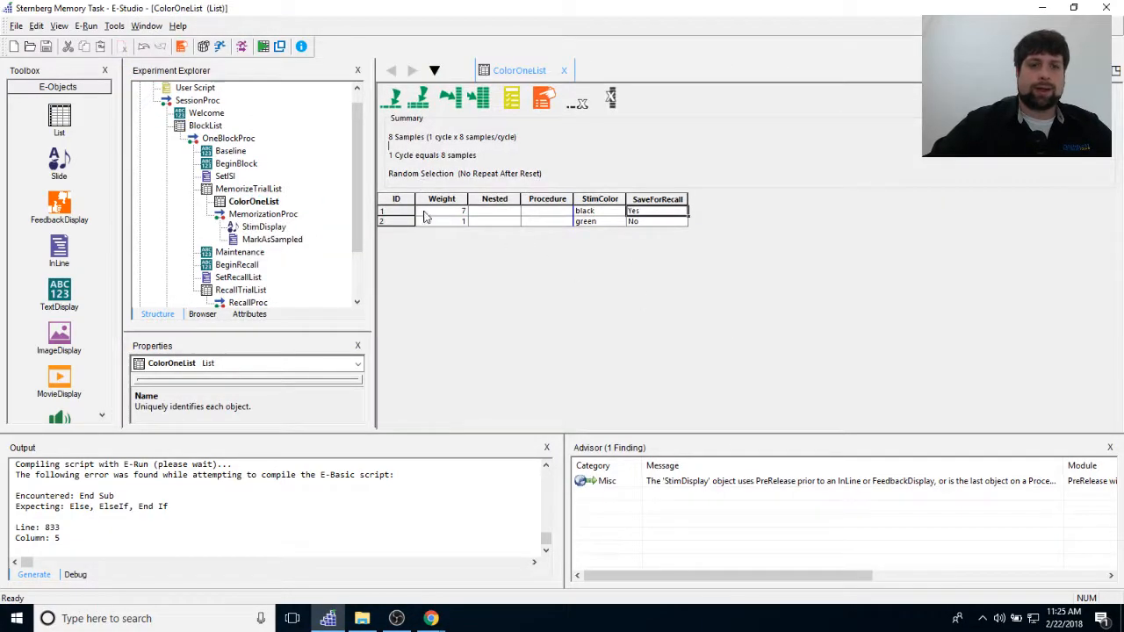
left_click(463, 212)
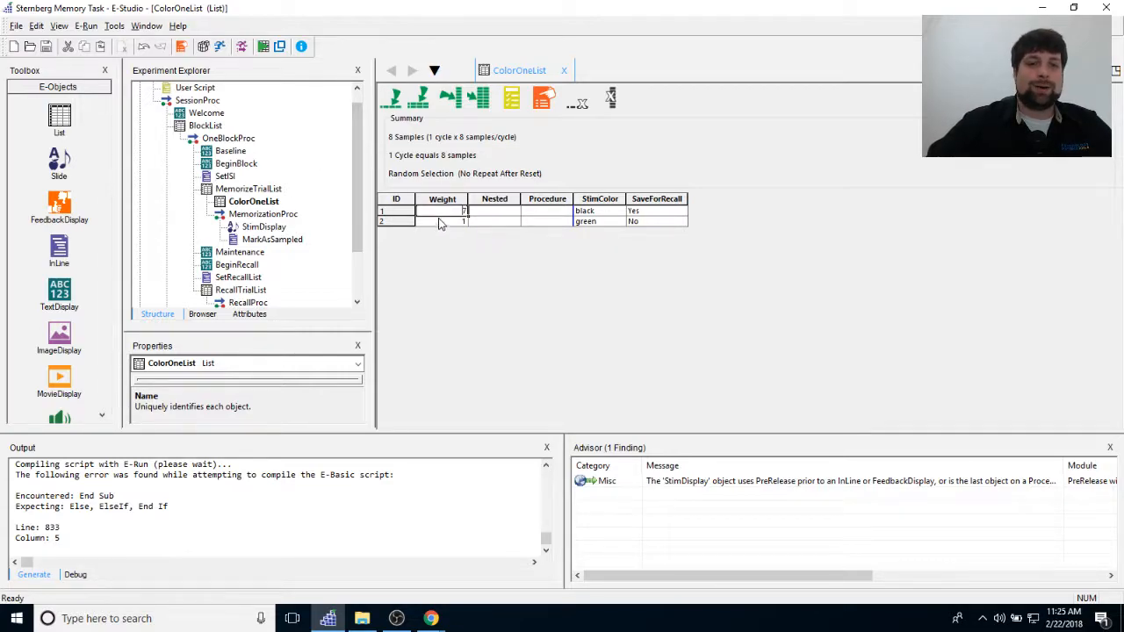
Open RecallTrialList and examine its stimulus letters and correct responses.
left_click_drag(356, 186, 354, 272)
left_click(290, 177)
left_click(242, 226)
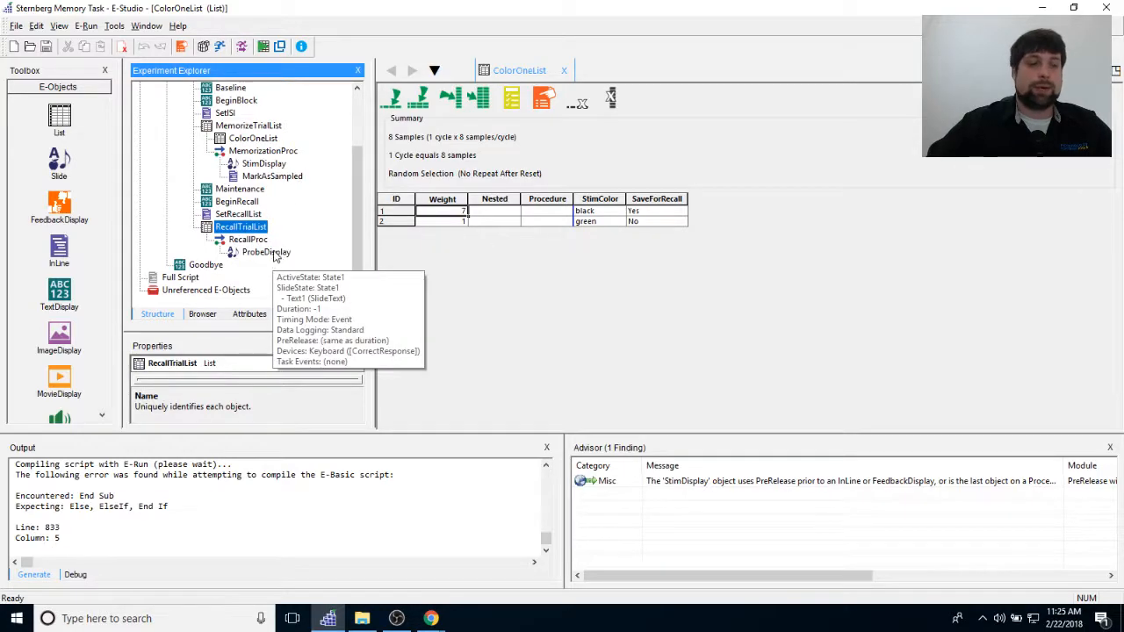
double_click(264, 228)
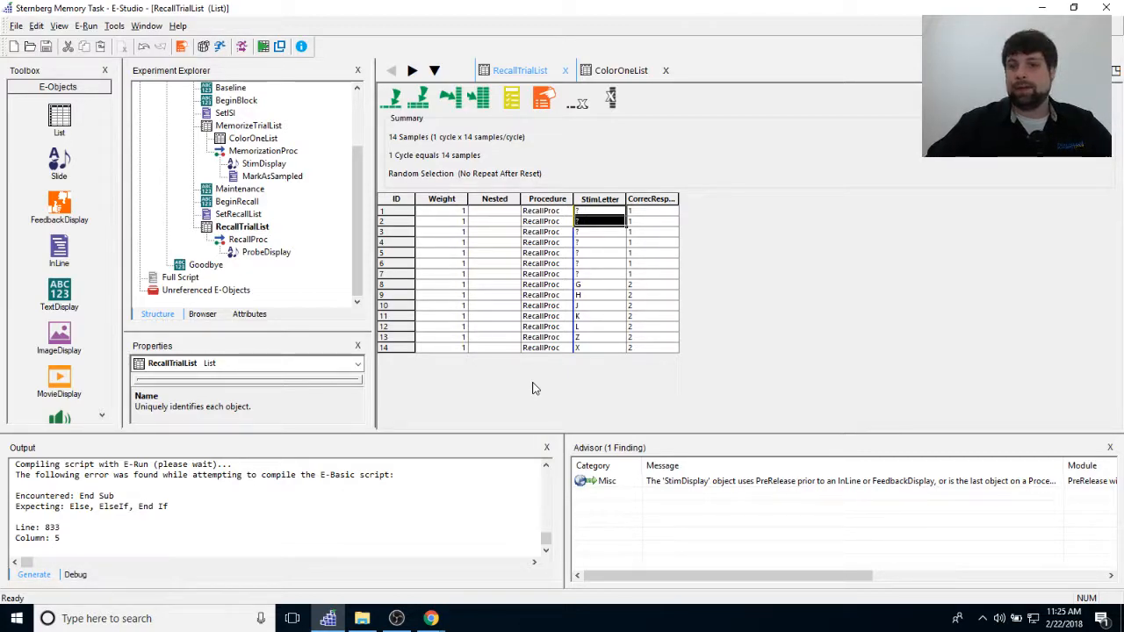
Close all open object windows and shrink the Output and Advisor panes to give the experiment structure more room.
left_click_drag(355, 220, 364, 117)
left_click(147, 27)
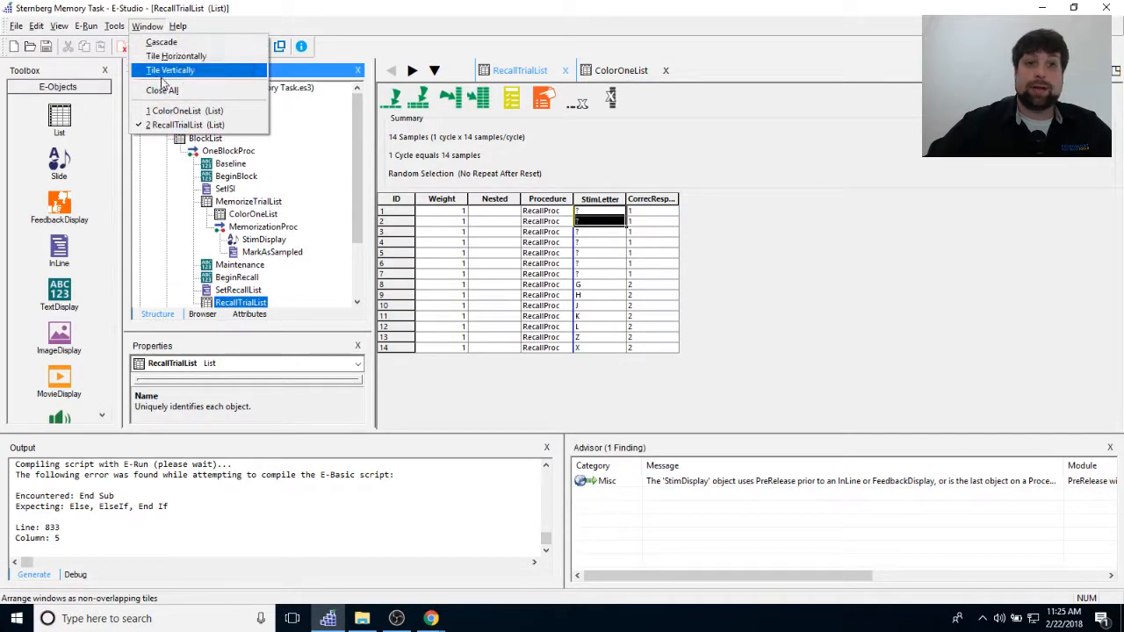
left_click(162, 90)
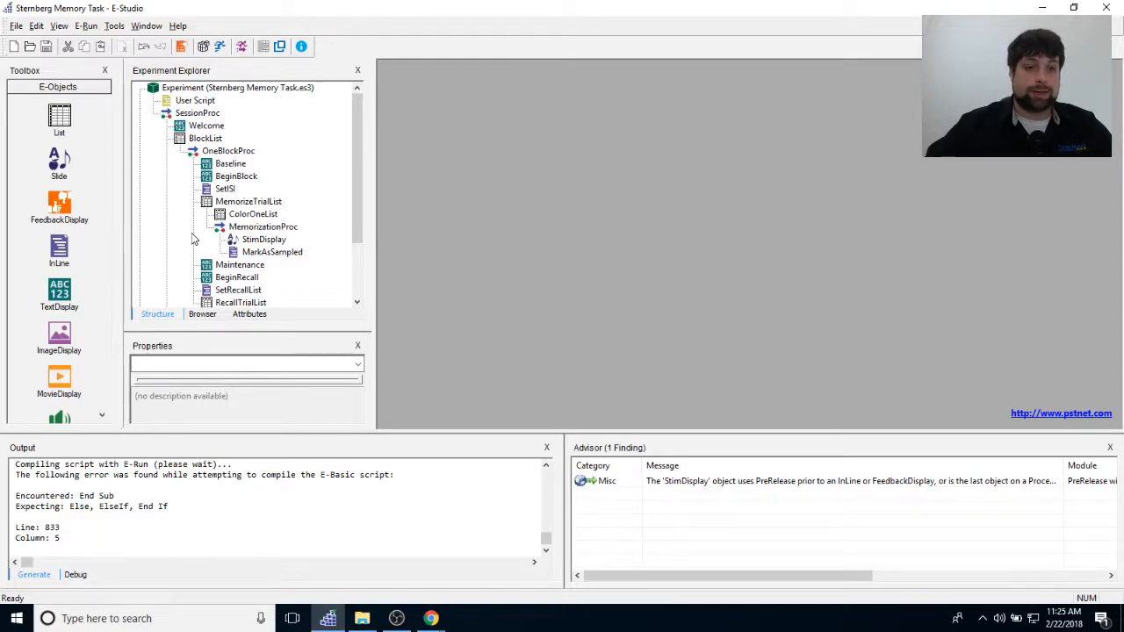
left_click_drag(523, 431, 526, 518)
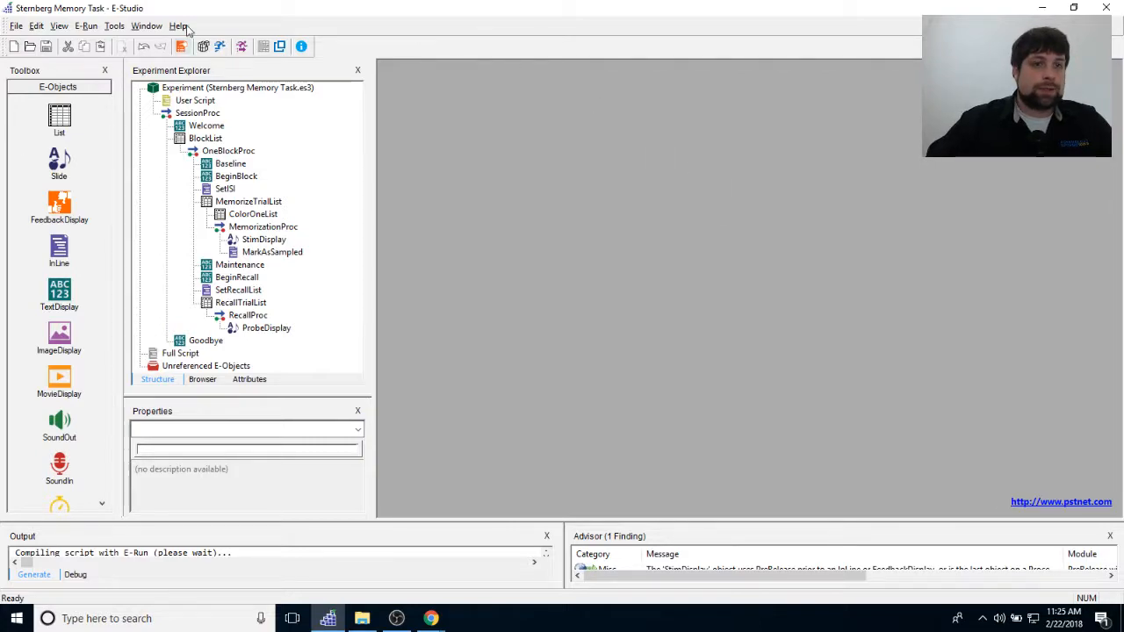
Open the Experiment object's device properties and review the Keyboard, Mouse and Sound entries.
double_click(184, 91)
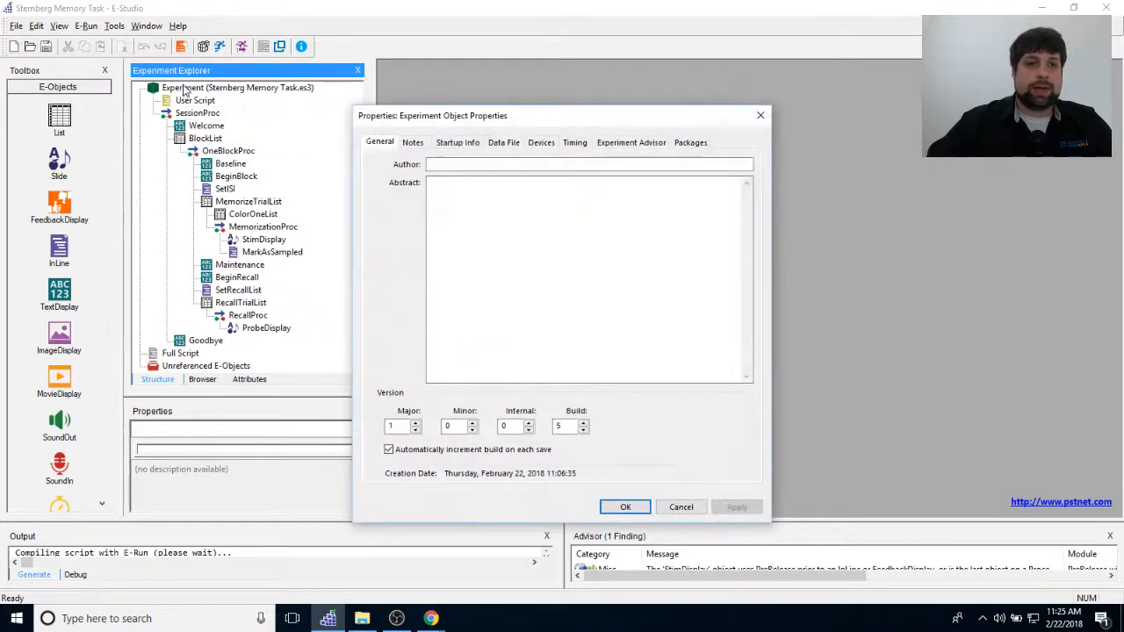
left_click_drag(606, 179, 677, 93)
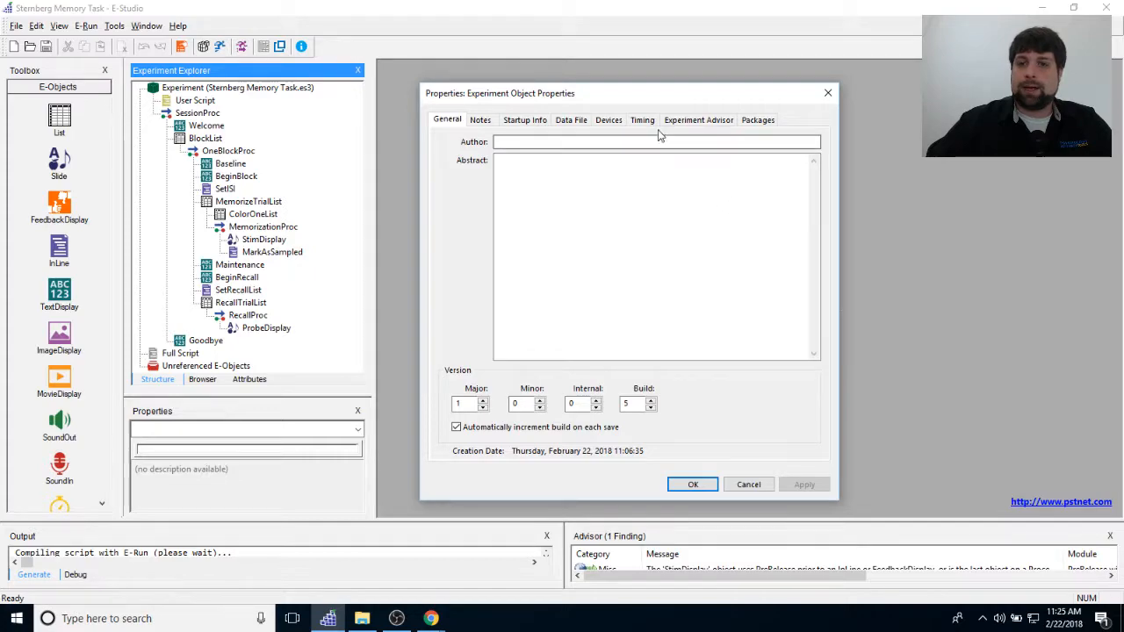
left_click(615, 121)
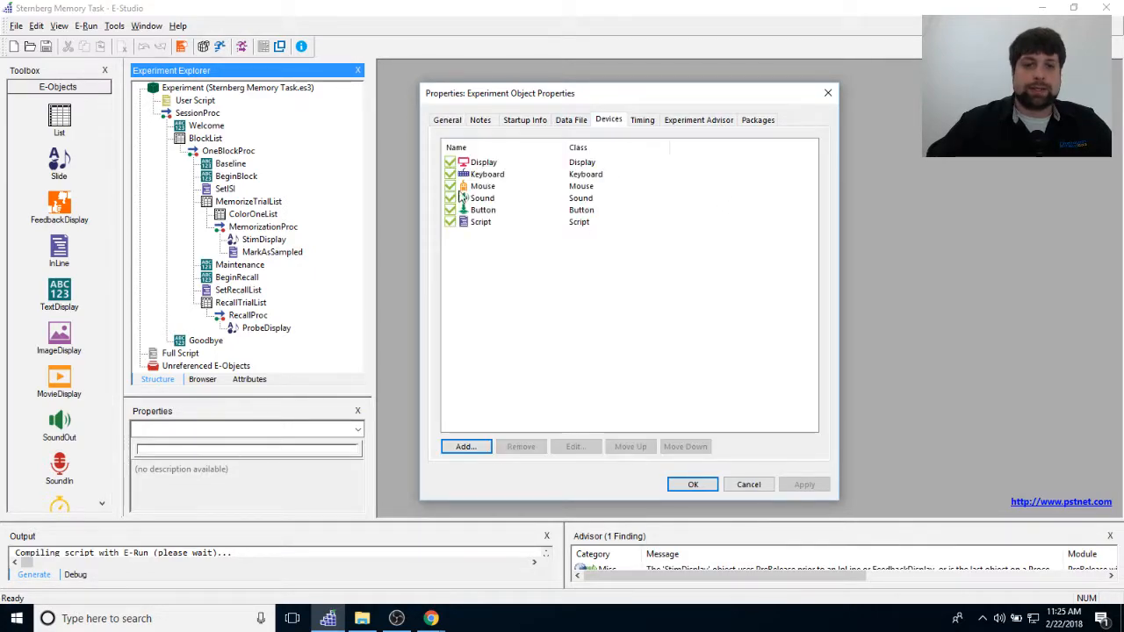
left_click_drag(593, 92, 584, 90)
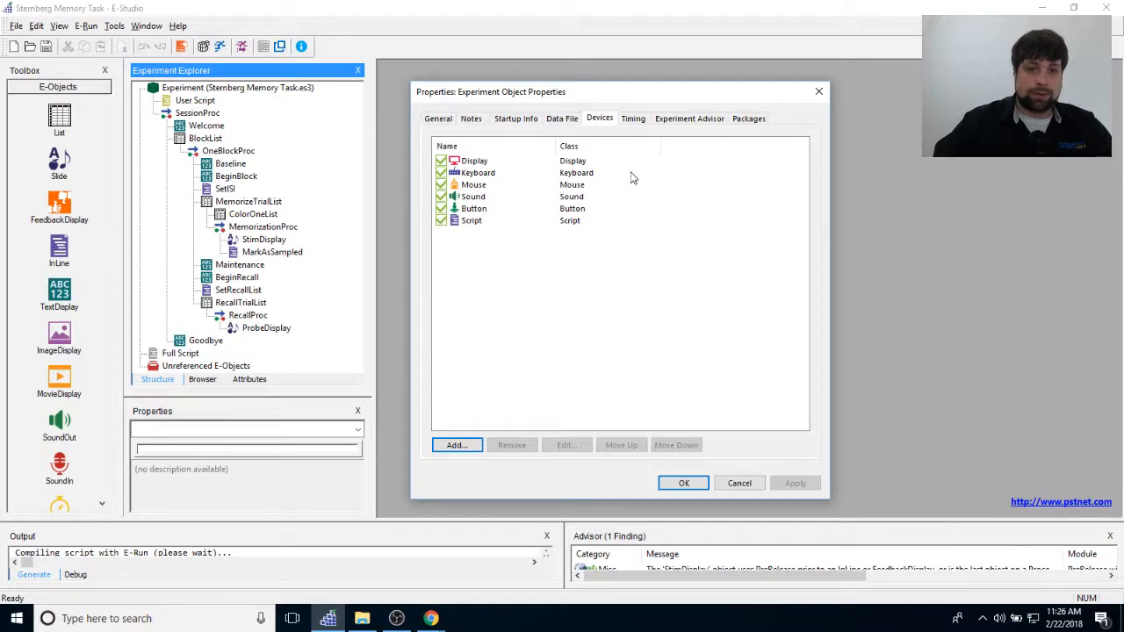
left_click(478, 173)
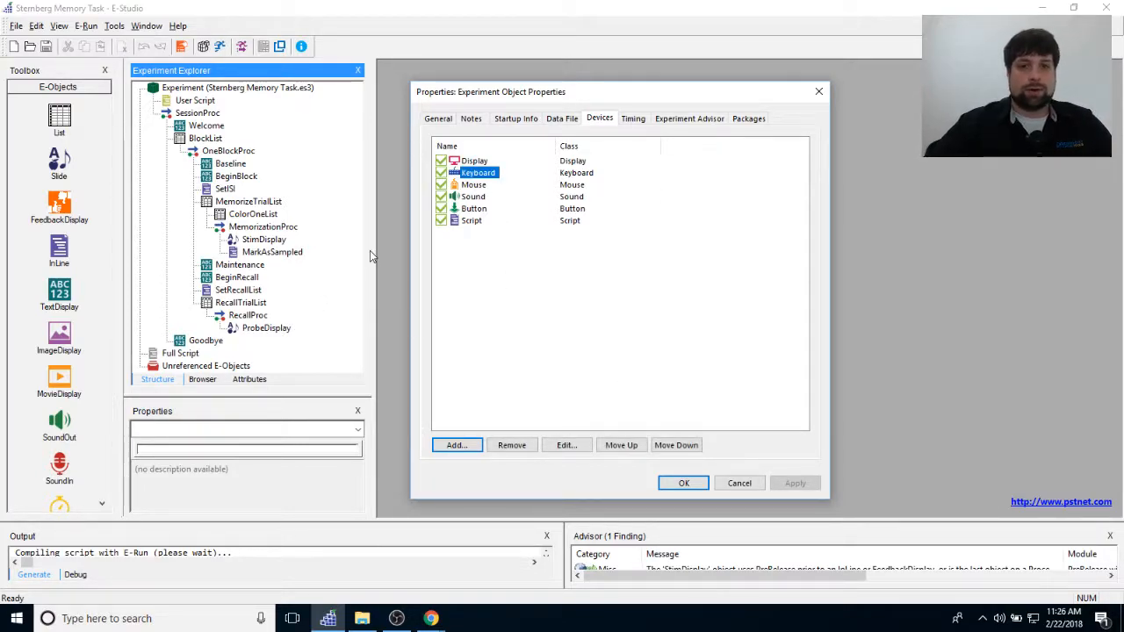
left_click(479, 187)
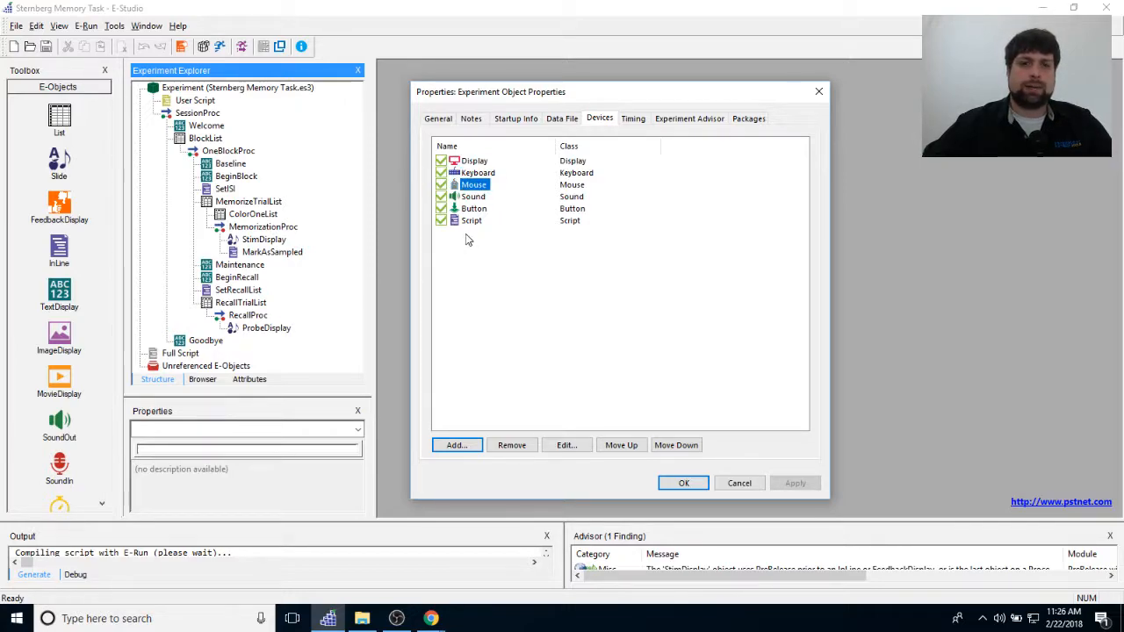
left_click(456, 198)
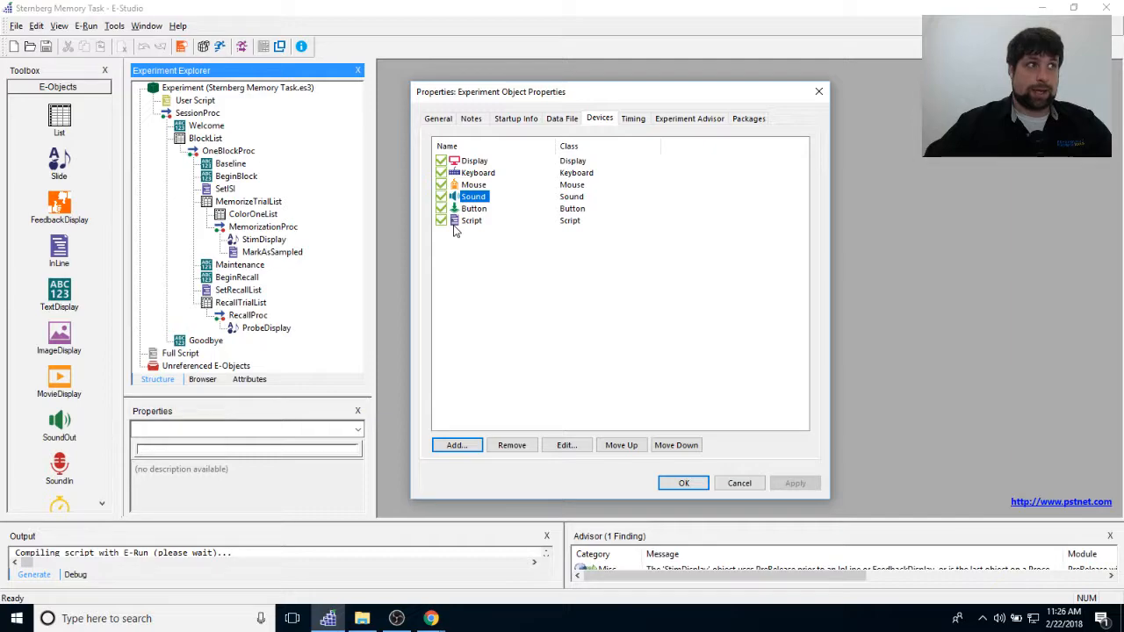
left_click(494, 394)
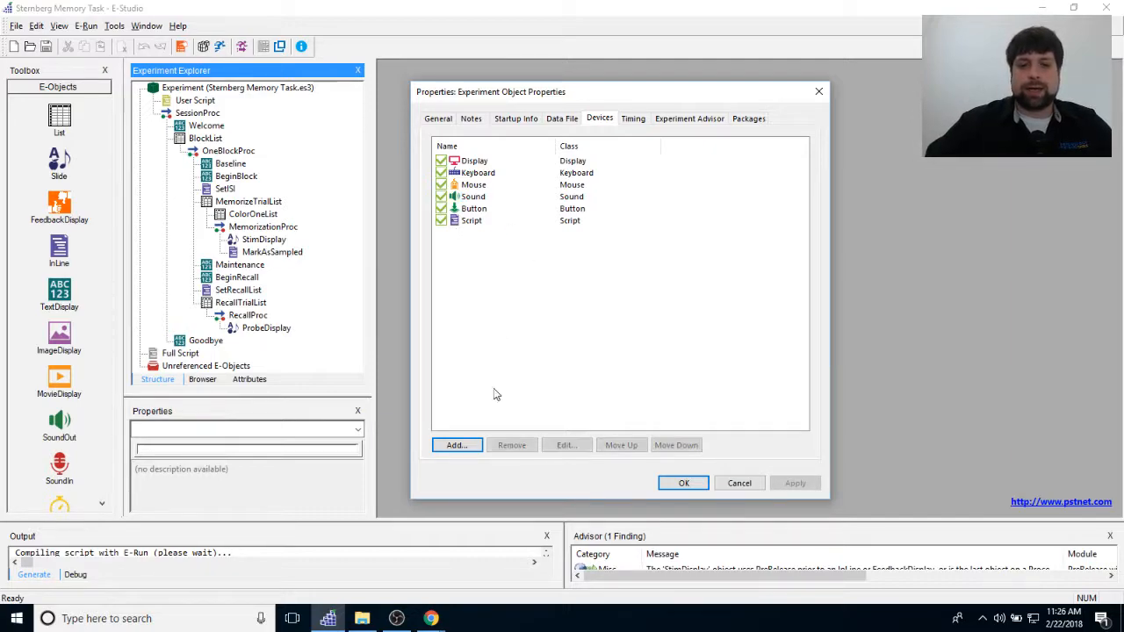
Add a Serial device to the Experiment object's device list.
left_click(457, 445)
left_click_drag(617, 155, 652, 143)
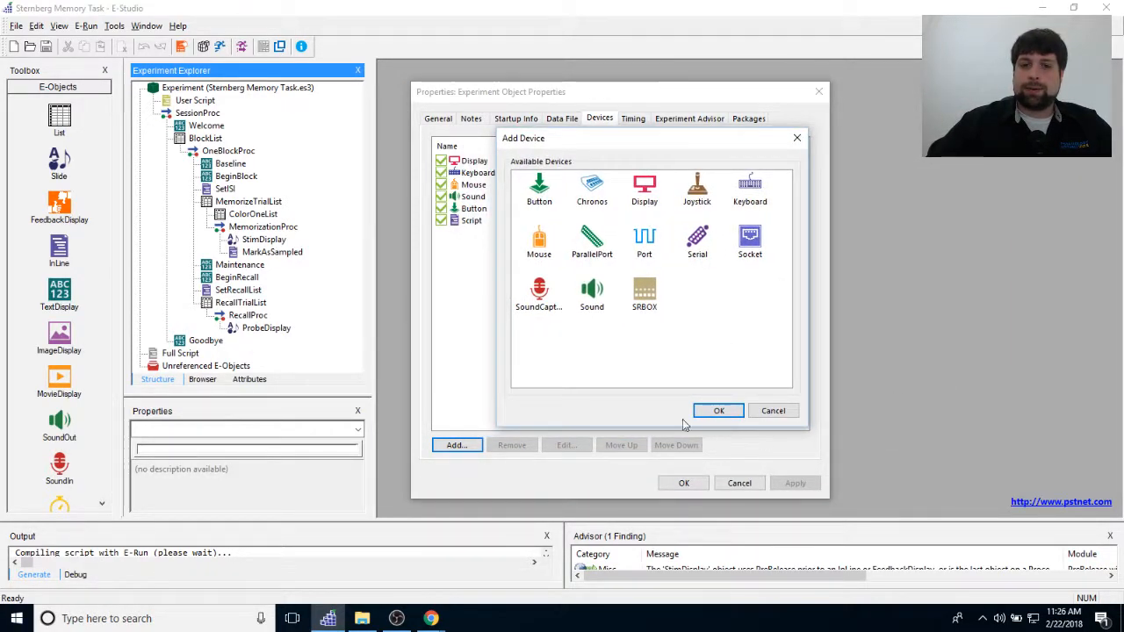
double_click(699, 238)
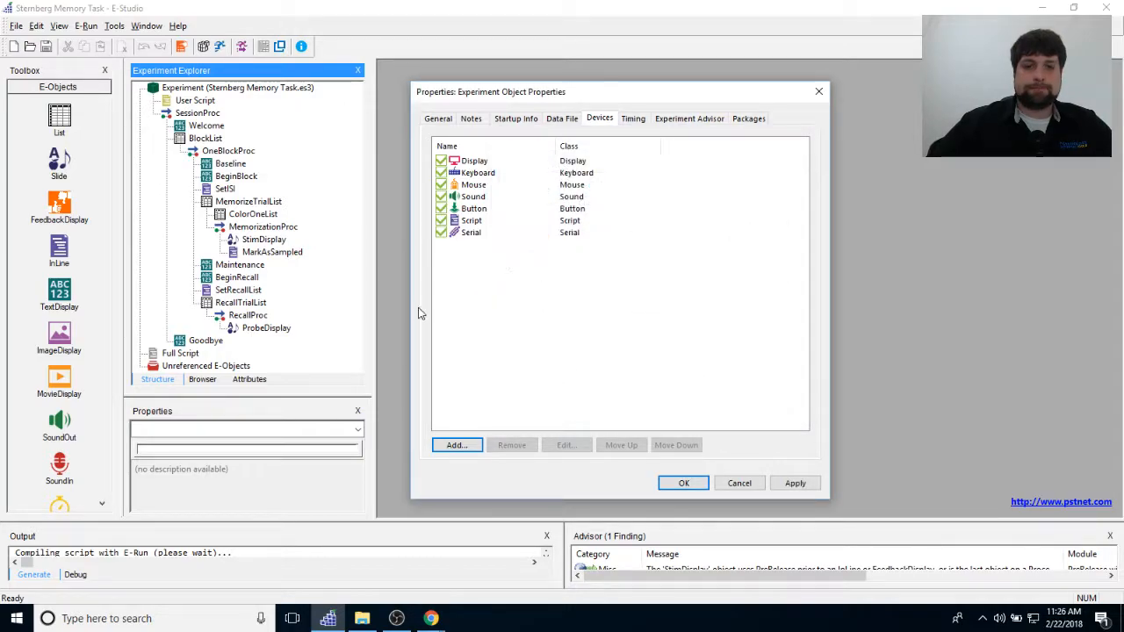
Review the Serial device's communication settings and available COM ports, then accept the experiment's updated device list.
double_click(471, 233)
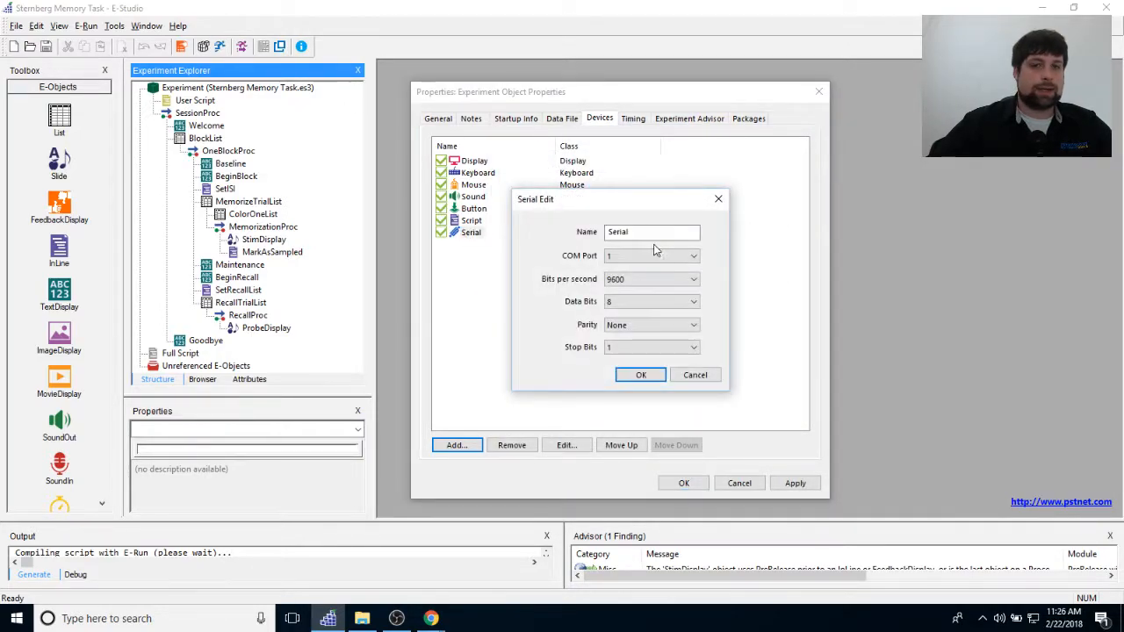
left_click_drag(637, 207, 638, 194)
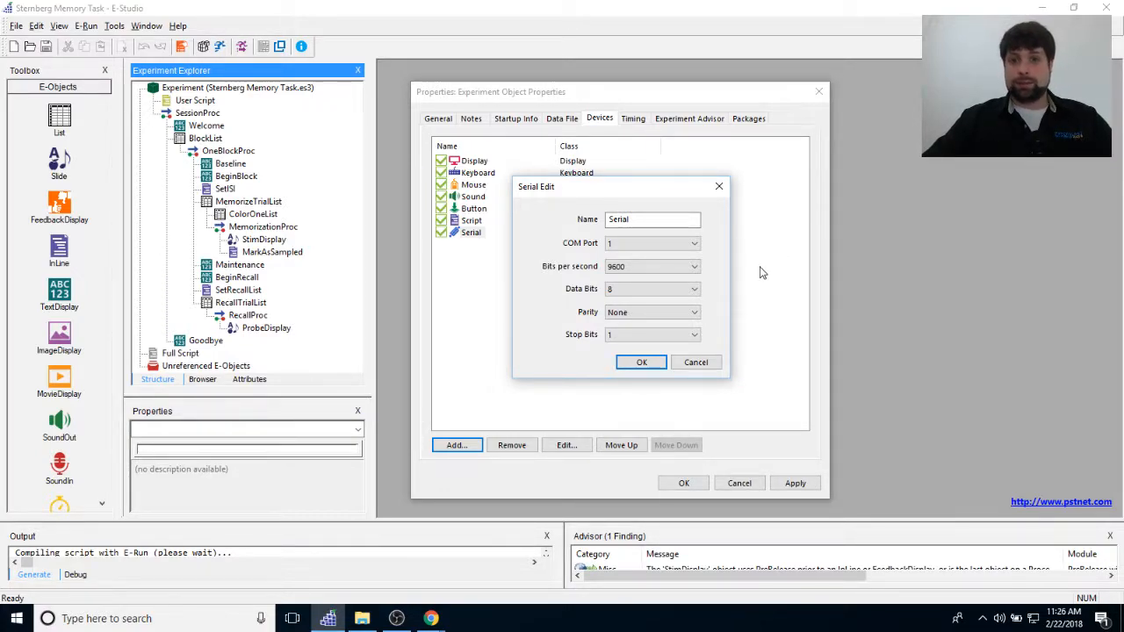
left_click(704, 245)
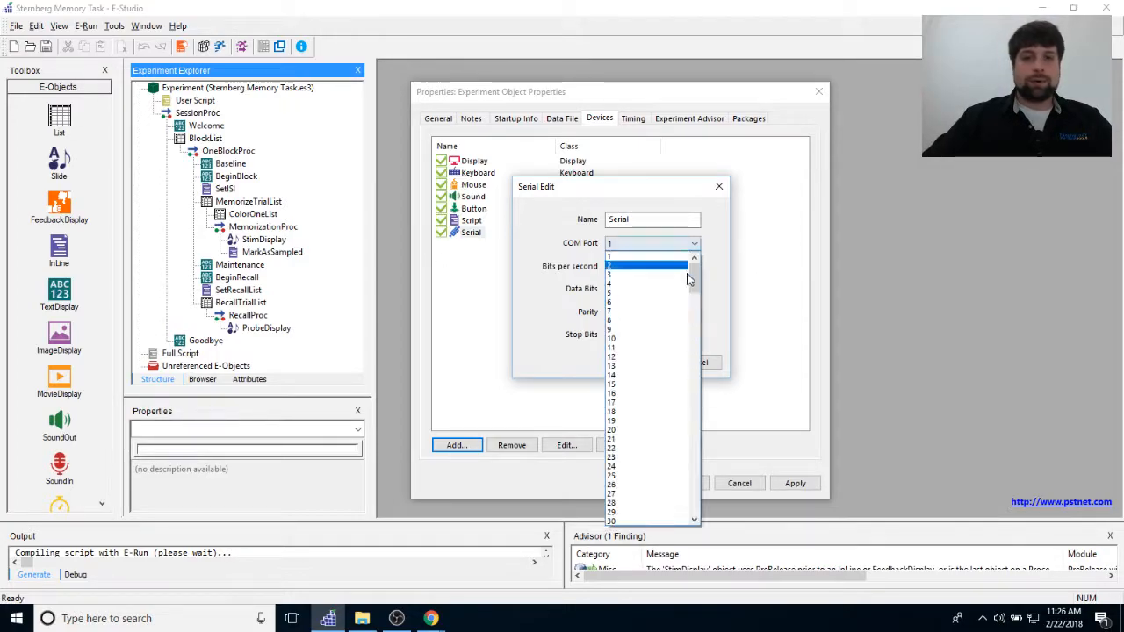
left_click(704, 248)
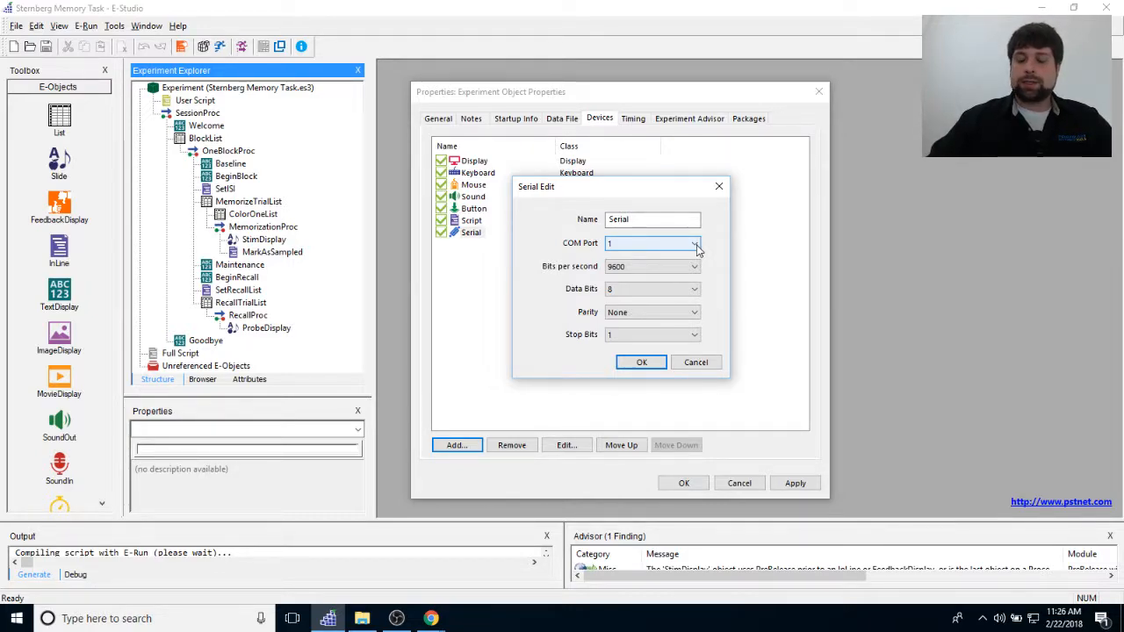
left_click(642, 362)
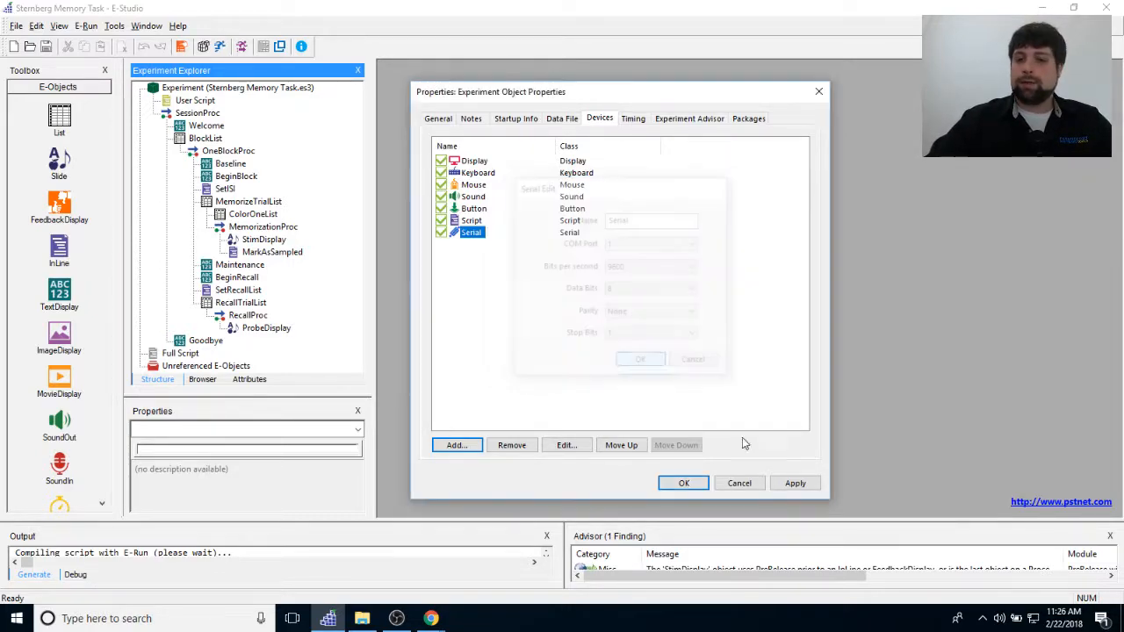
left_click(682, 484)
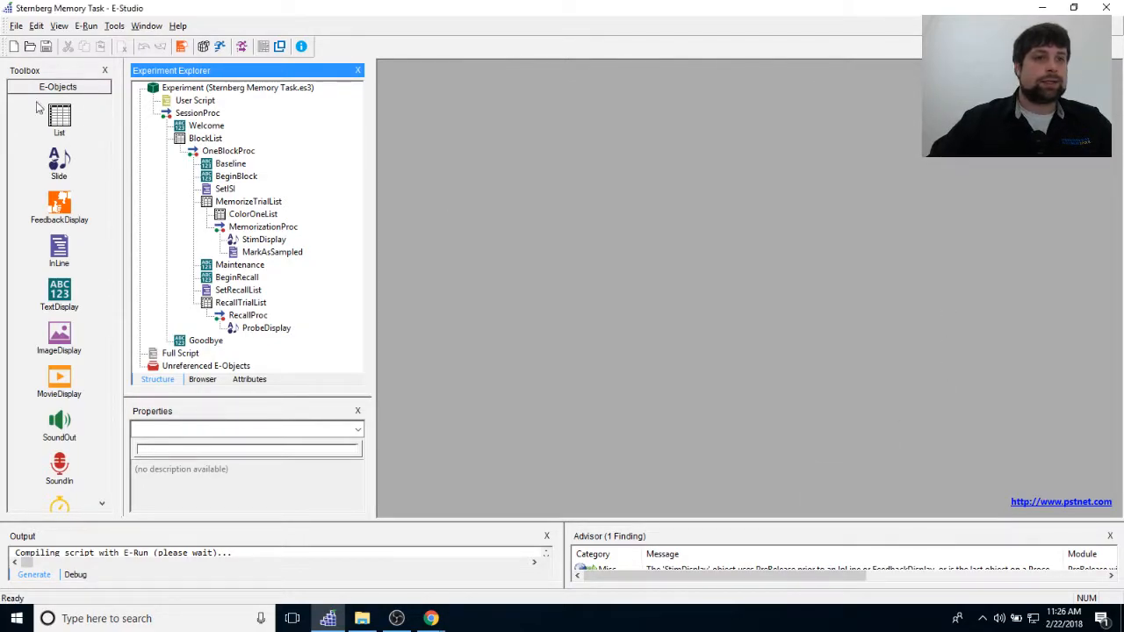
Open Windows Device Manager to check the computer's hardware for serial ports, then close it.
left_click(115, 26)
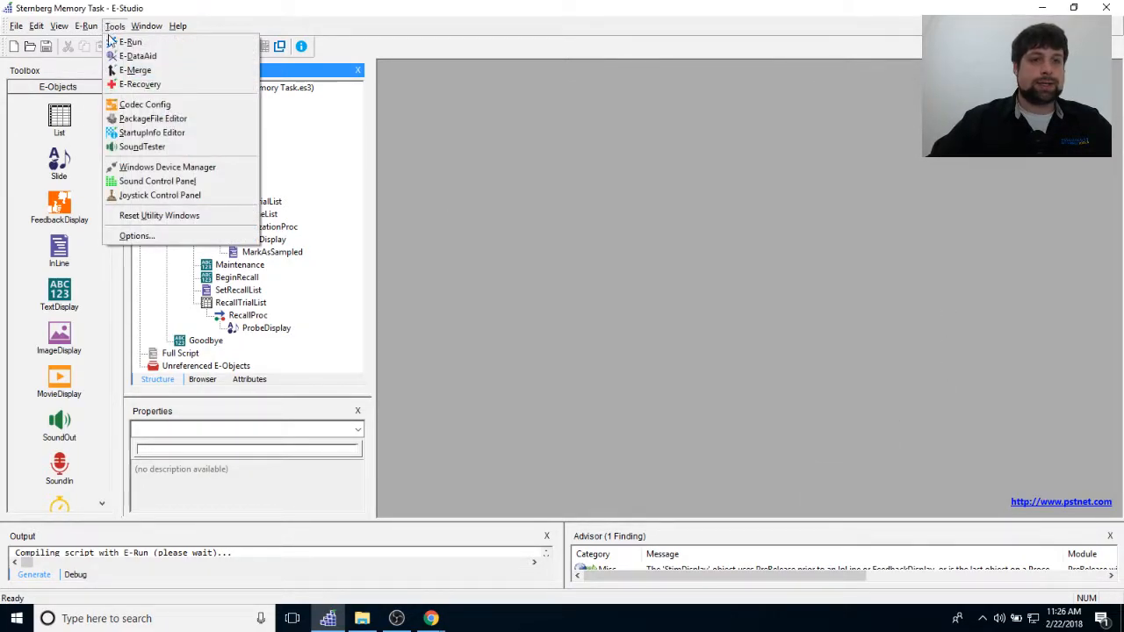
left_click(159, 167)
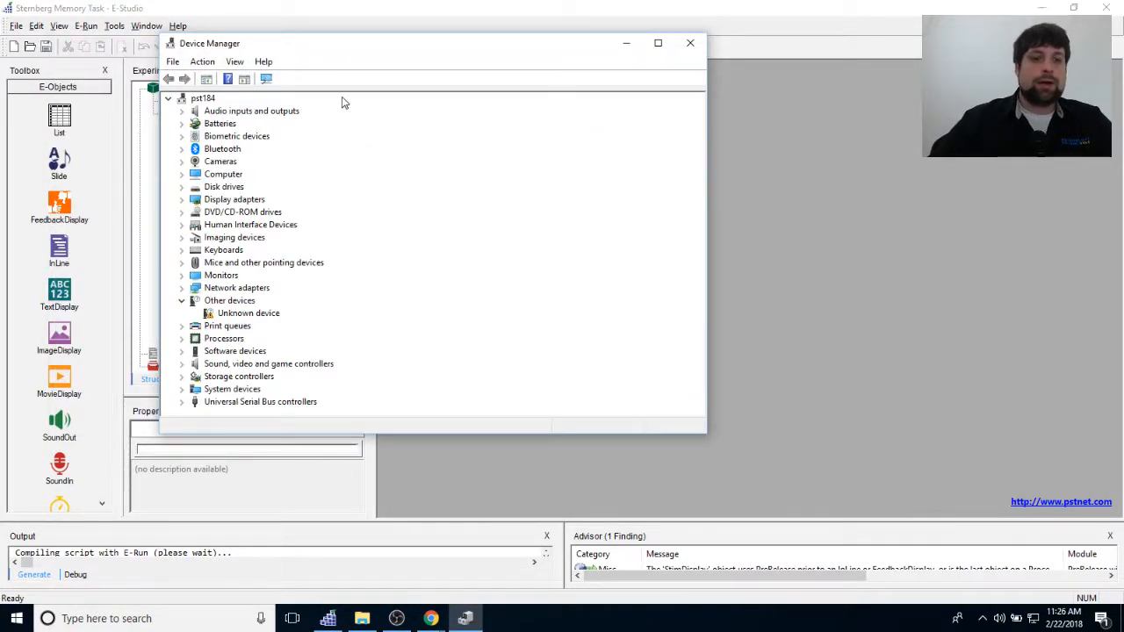
left_click(181, 300)
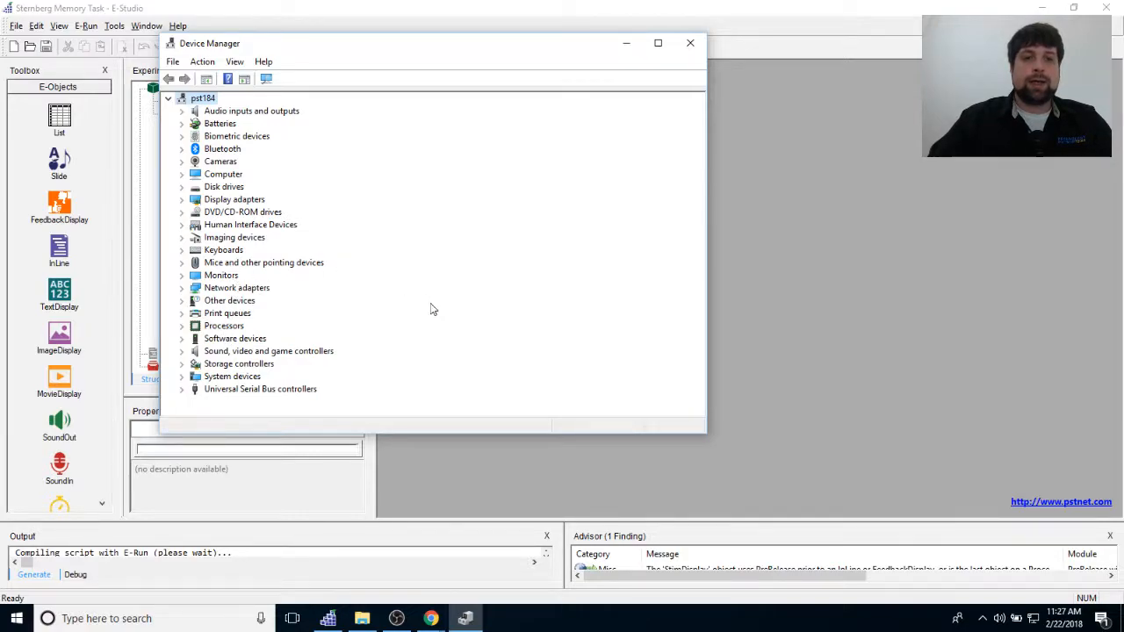
left_click(691, 43)
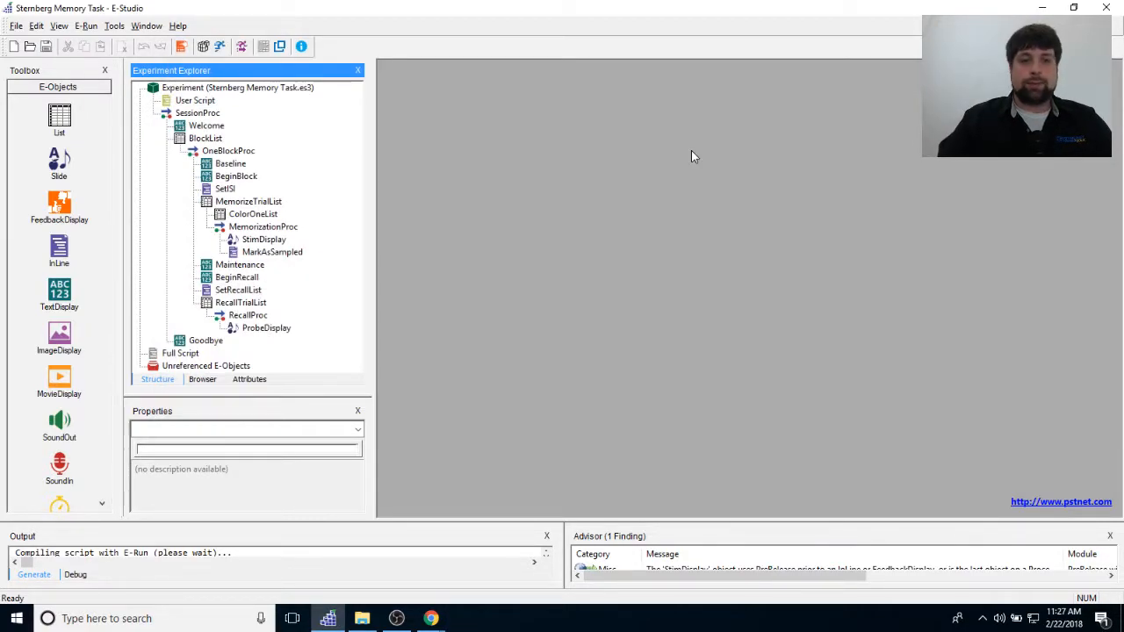
Reopen the Experiment object's Serial device settings, check its COM port, and close the properties.
double_click(236, 88)
left_click(540, 143)
double_click(413, 256)
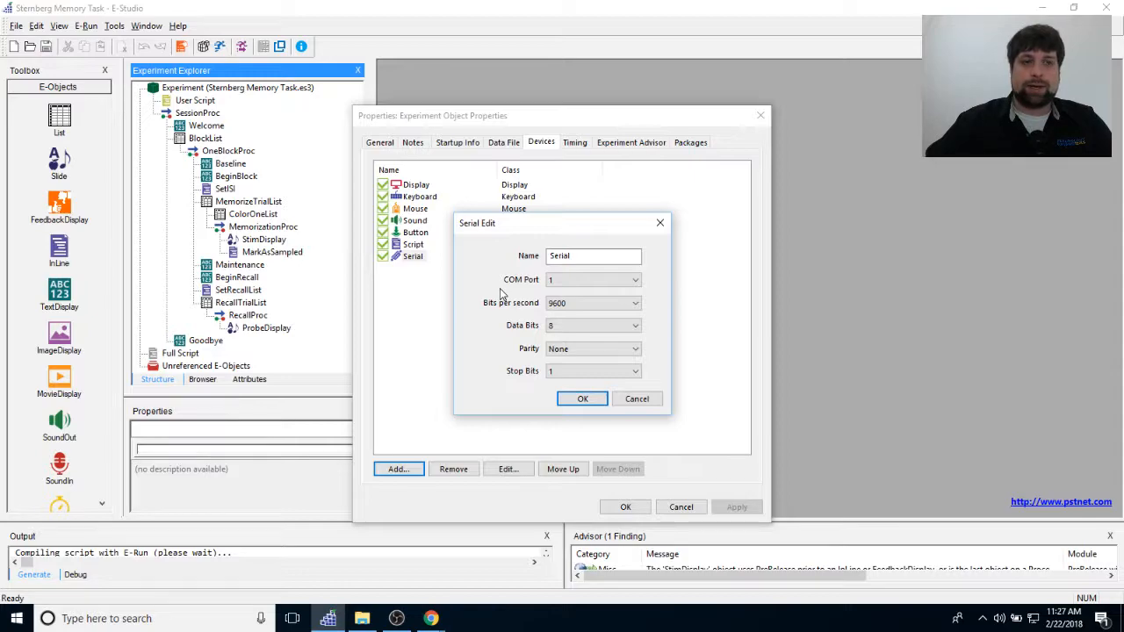
left_click(599, 406)
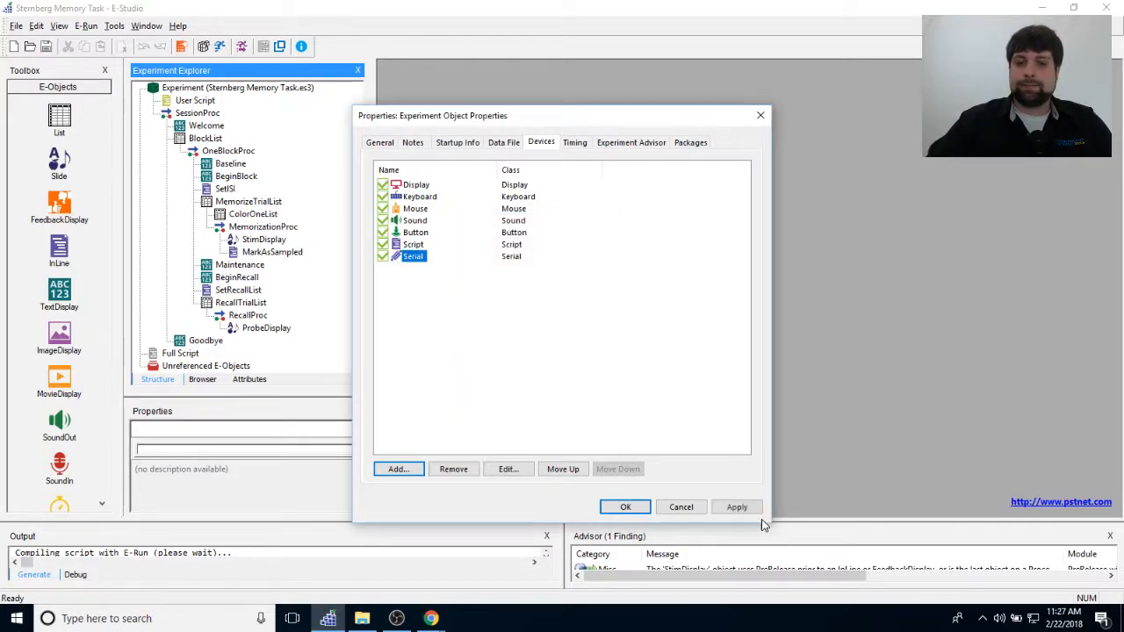
left_click(624, 506)
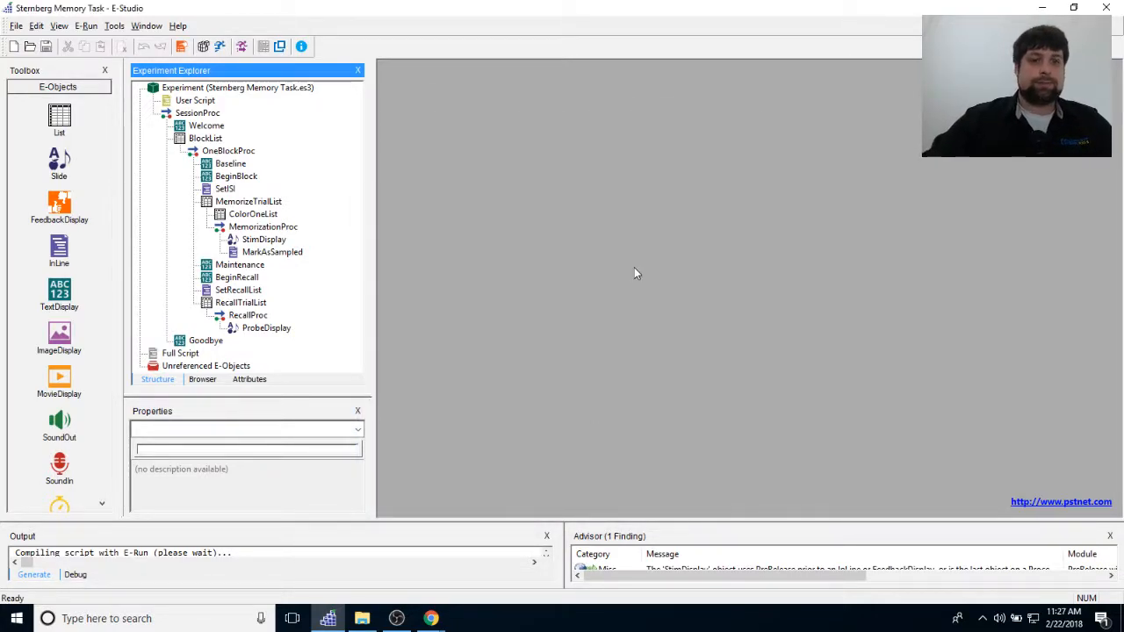
Add a task event to the StimDisplay slide that listens for StimDisplay.OnsetTime.
double_click(281, 244)
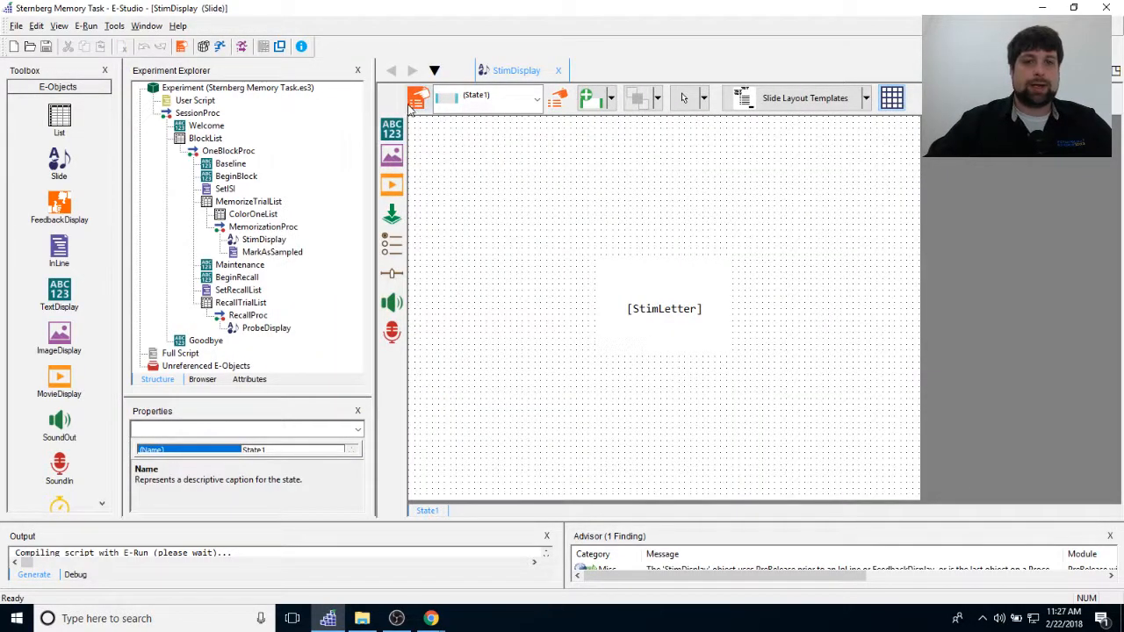
left_click(418, 102)
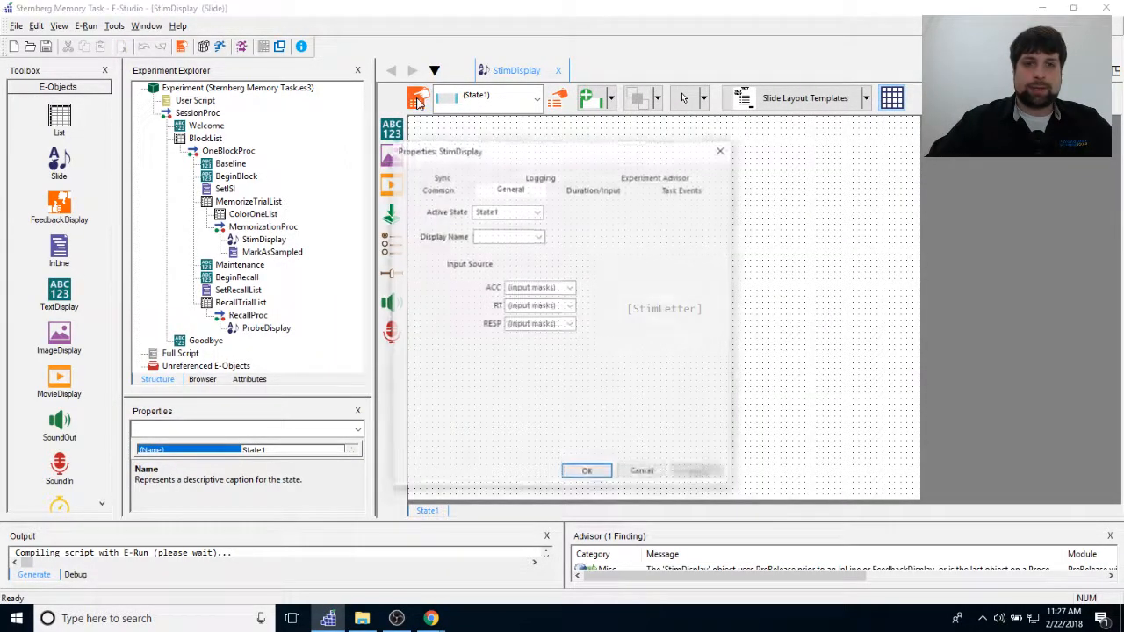
left_click(670, 191)
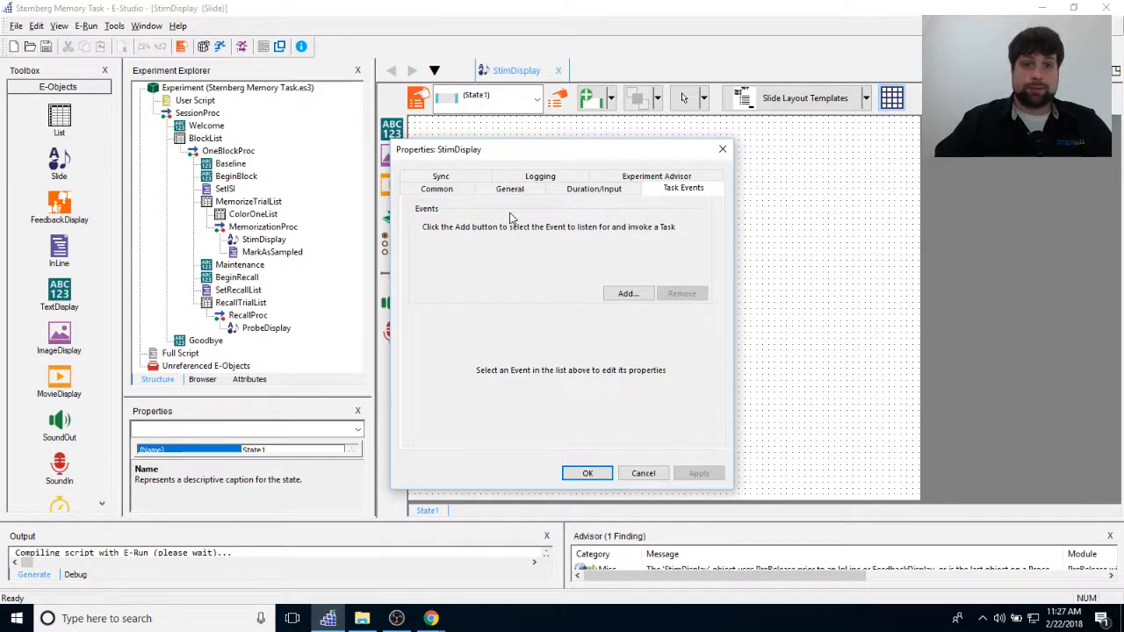
left_click(632, 293)
left_click_drag(547, 230, 594, 216)
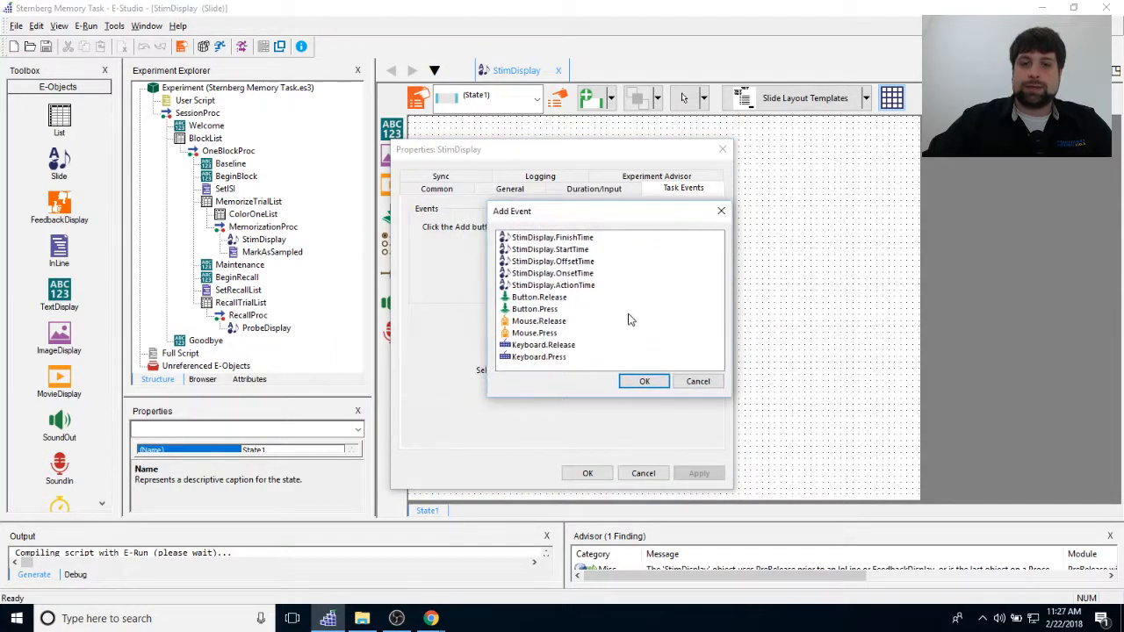
left_click(527, 273)
left_click(644, 382)
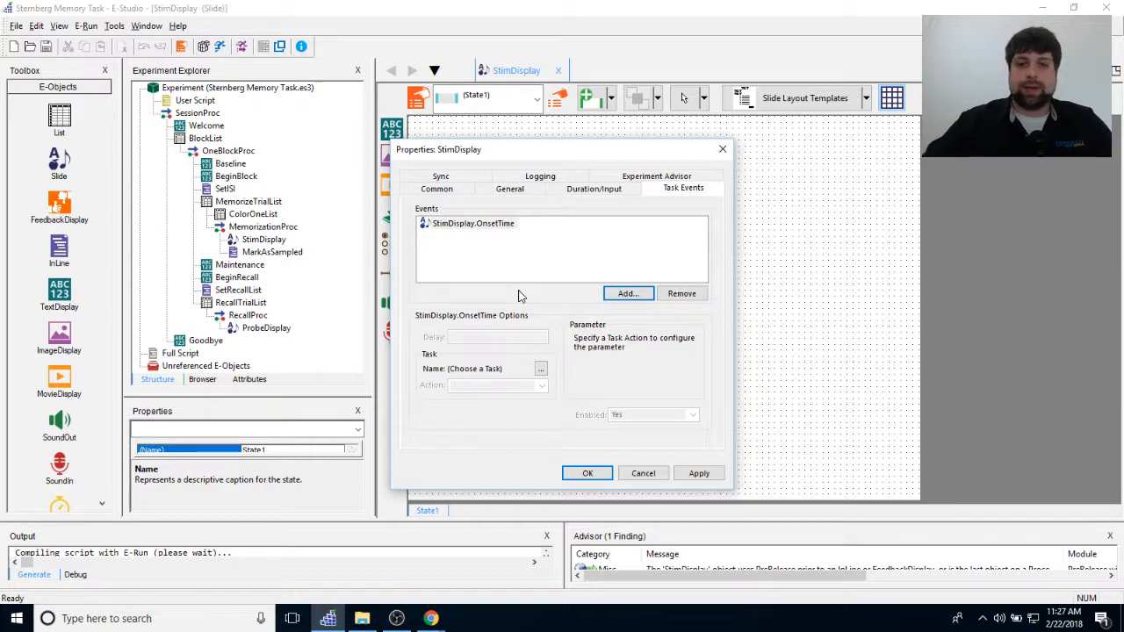
Assign the Serial task to the StimDisplay.OnsetTime event with the WriteString action.
left_click(540, 370)
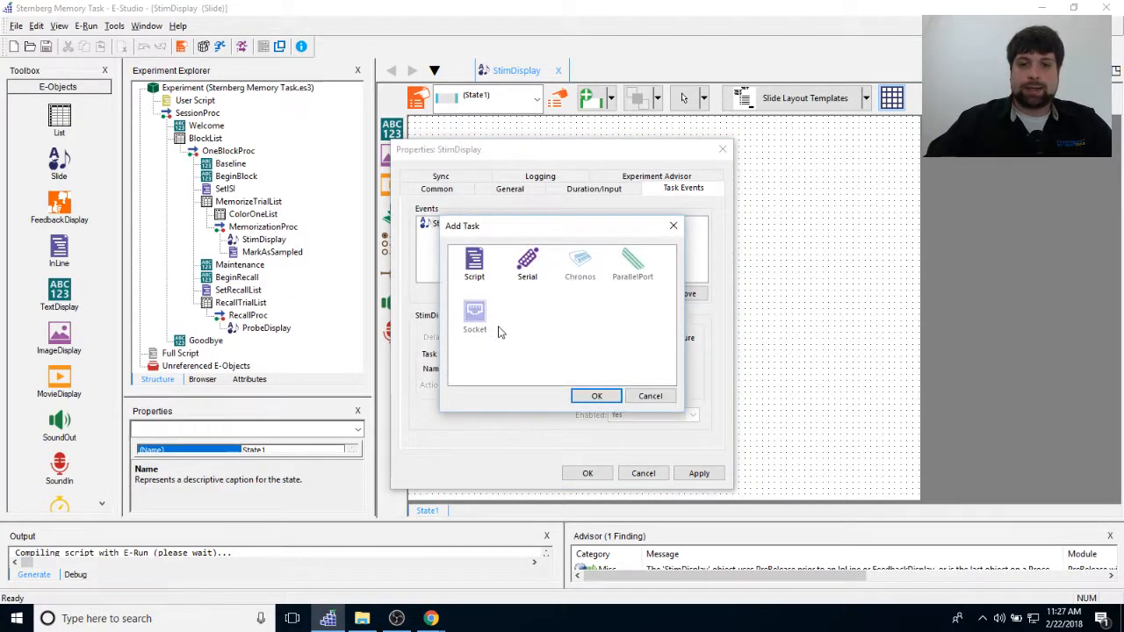
double_click(527, 264)
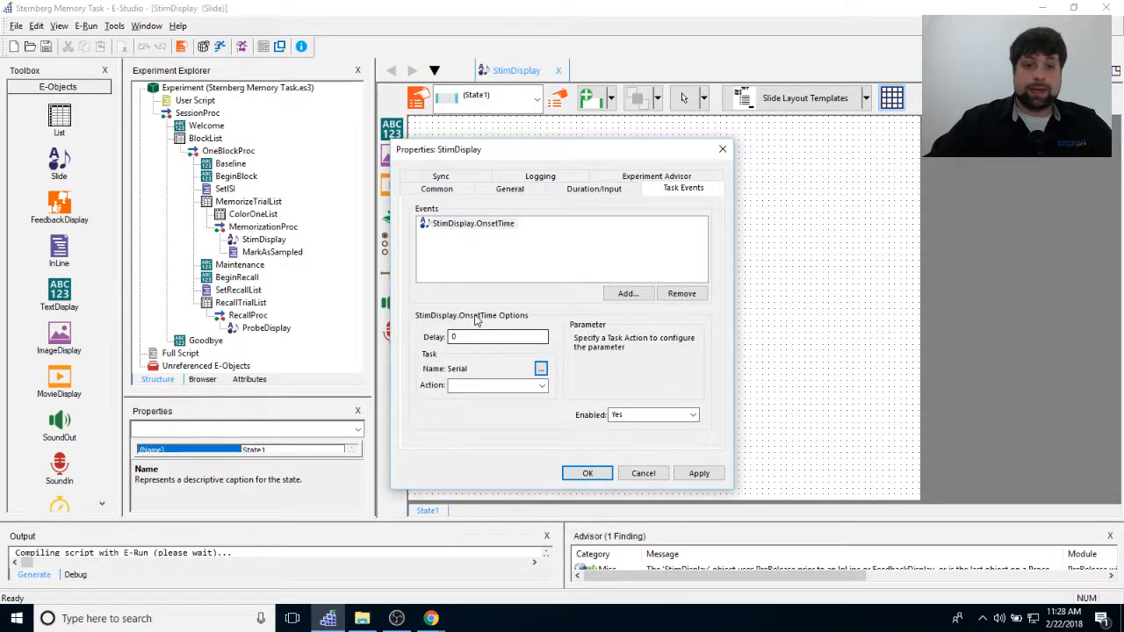
left_click(542, 386)
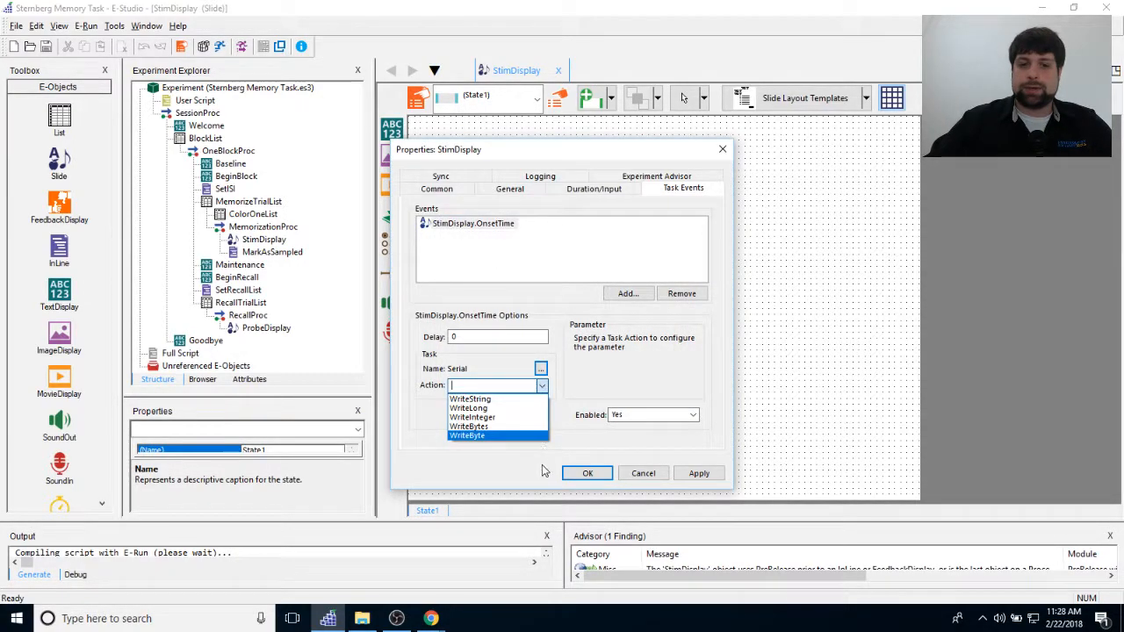
left_click(527, 400)
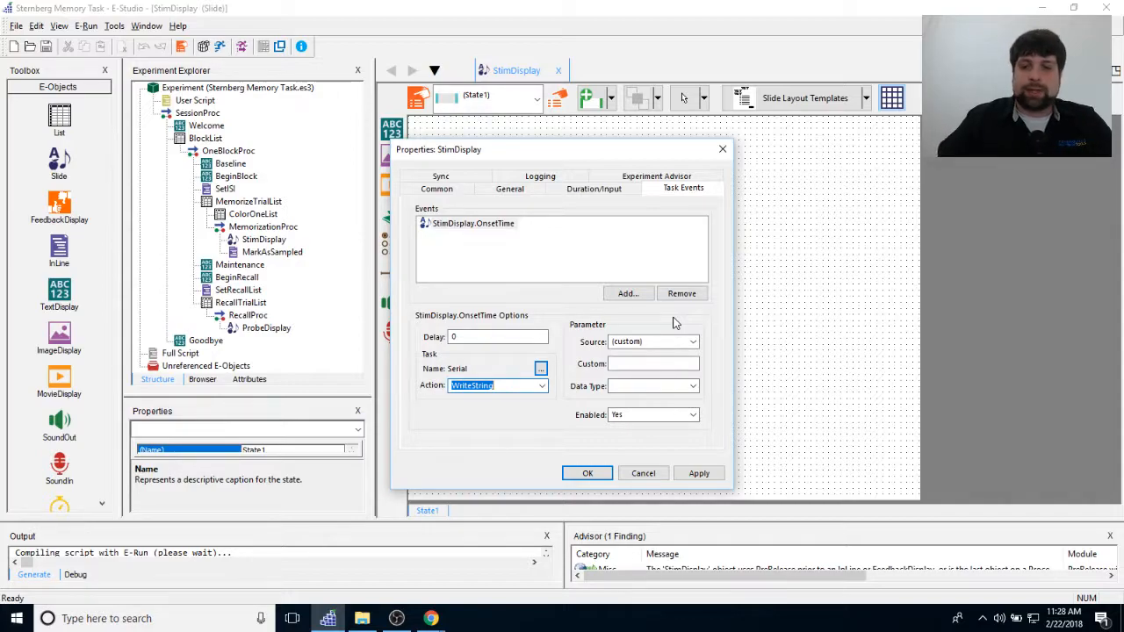
Set the StimDisplay.OnsetTime event's custom parameter to [StimColor][StimLetter] with data type String, and apply the properties.
left_click_drag(555, 148, 577, 130)
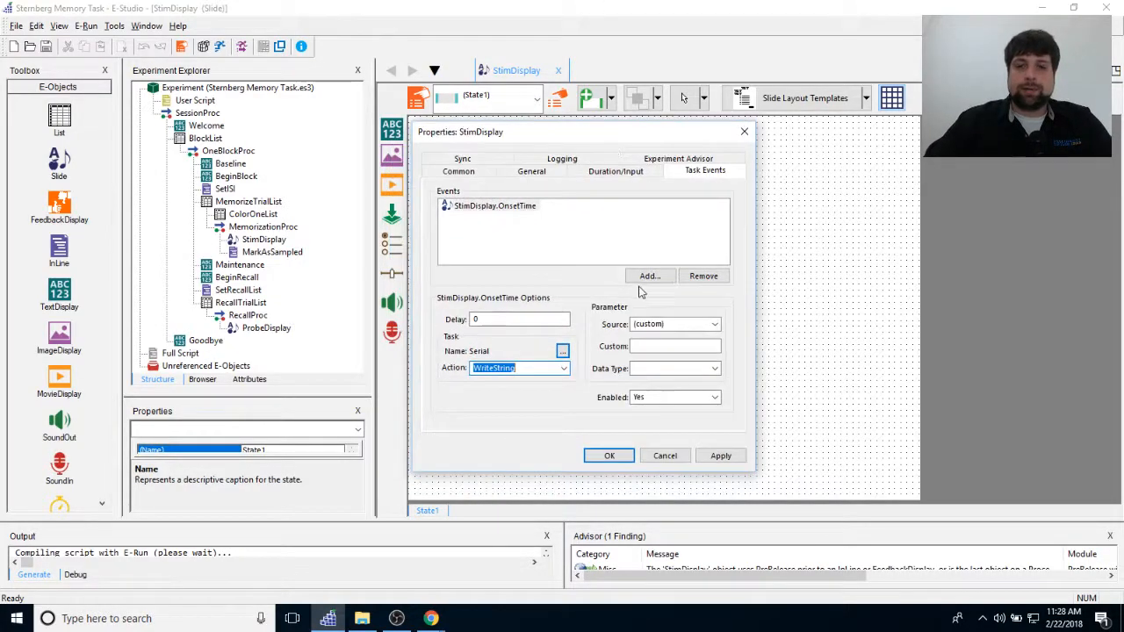
left_click(640, 346)
type("[")
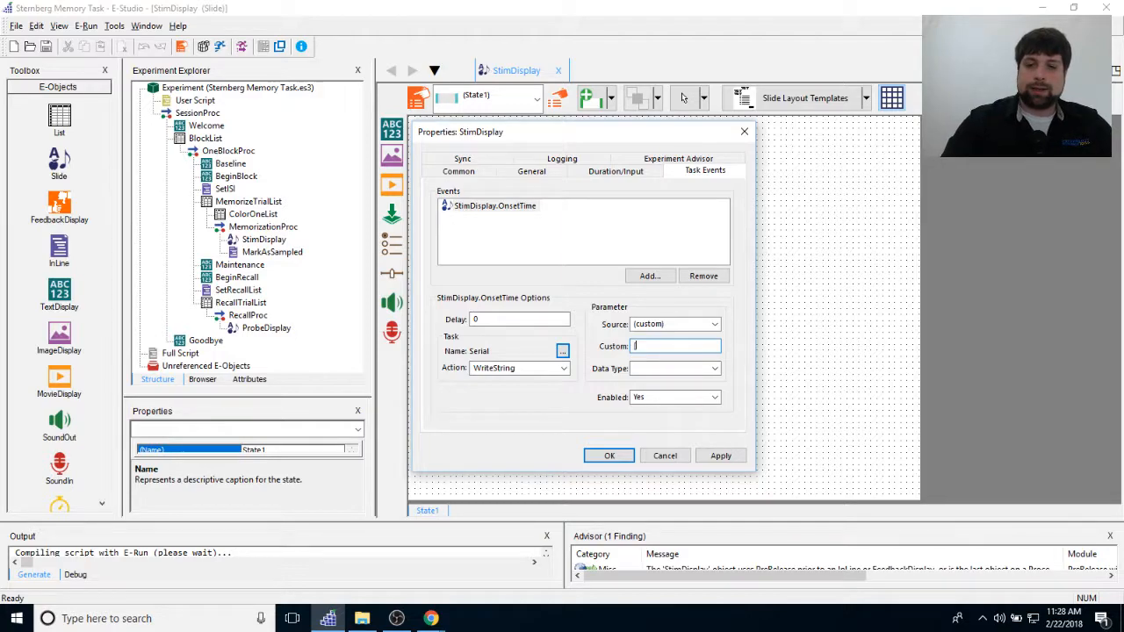
type("StimColor")
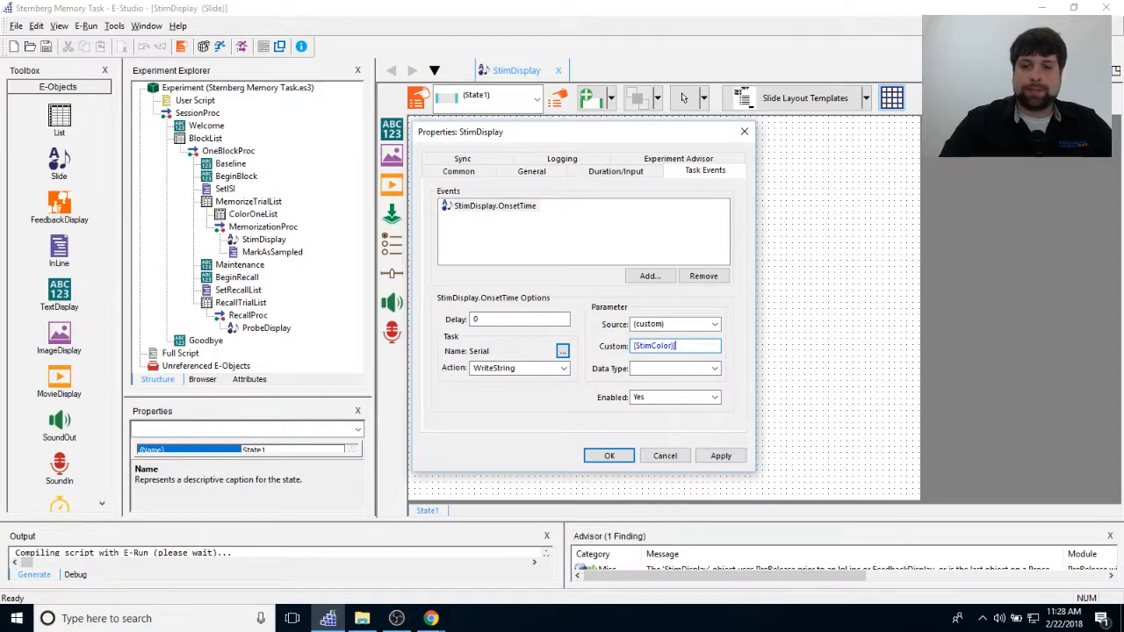
type("][StimLetter]")
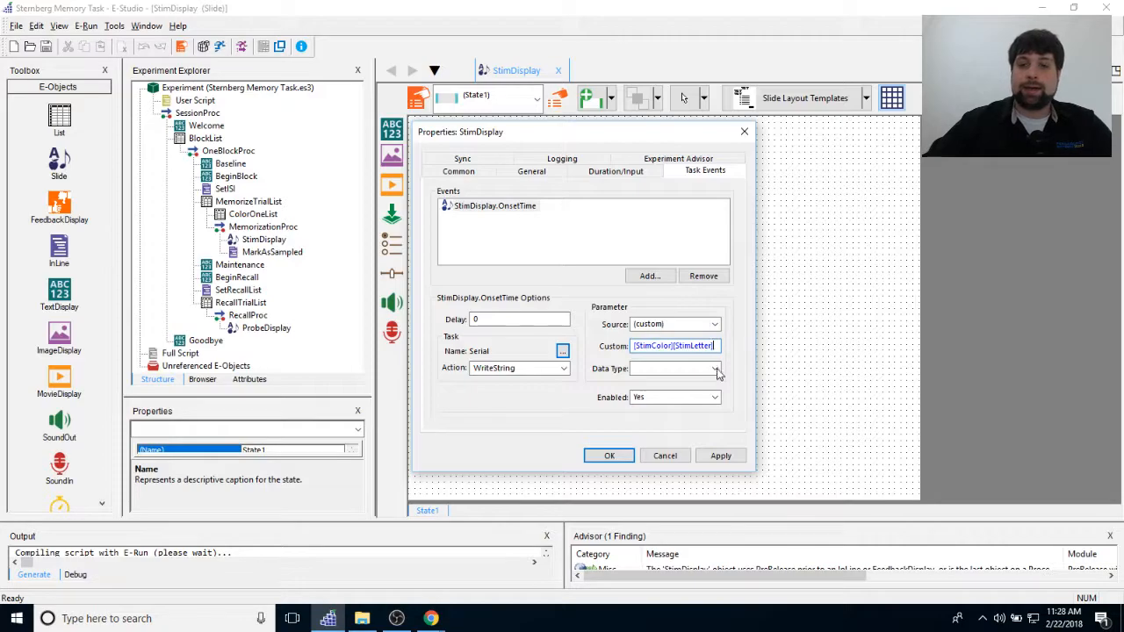
left_click_drag(562, 132, 579, 125)
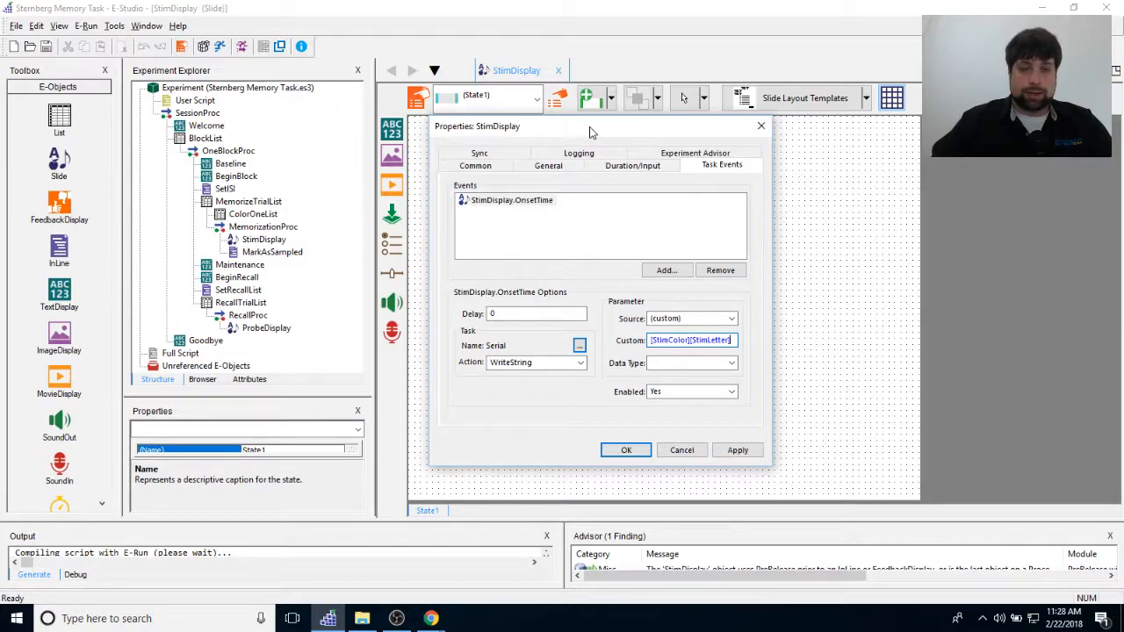
left_click(734, 363)
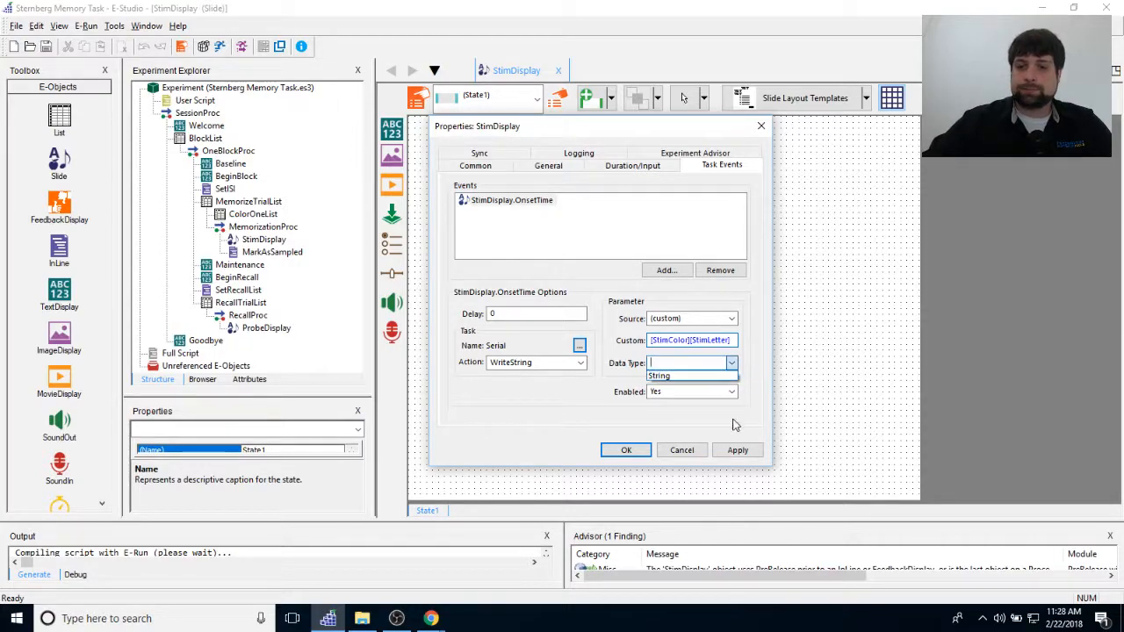
left_click(717, 378)
left_click(737, 450)
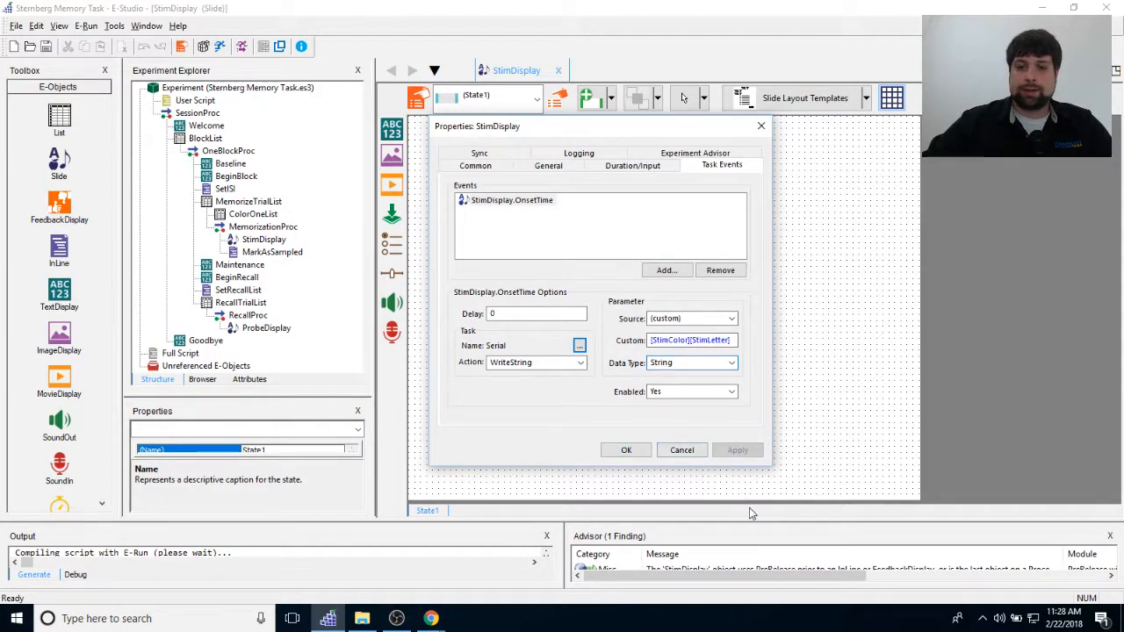
left_click(626, 450)
right_click(266, 328)
key("Escape")
right_click(263, 326)
key("Escape")
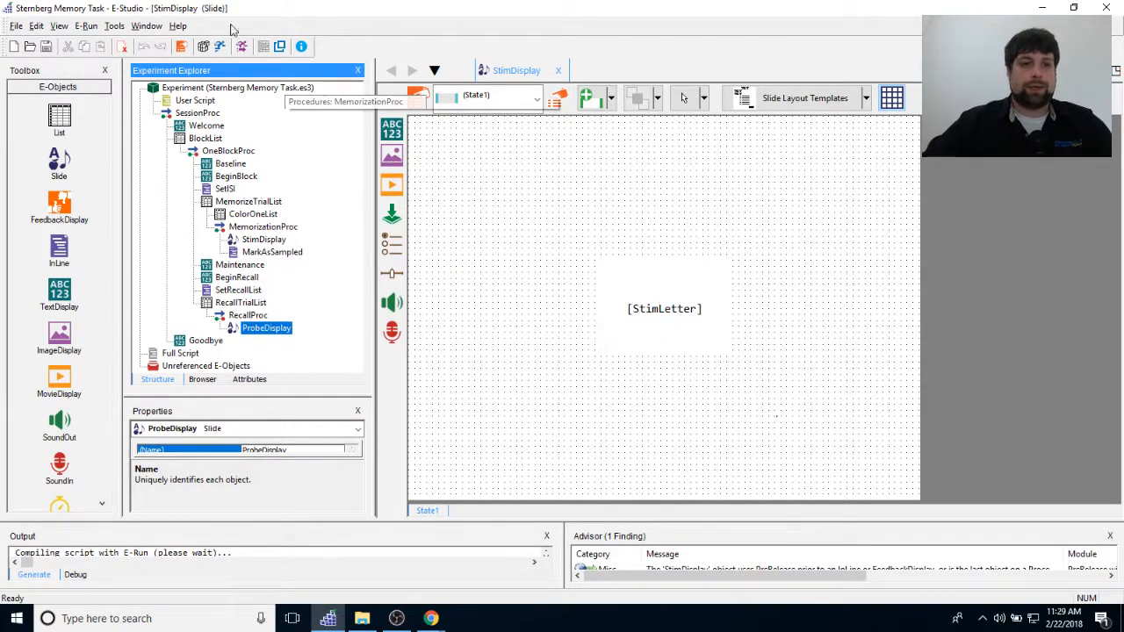
Add a task event to the Baseline text display that listens for Baseline.OnsetTime.
double_click(237, 165)
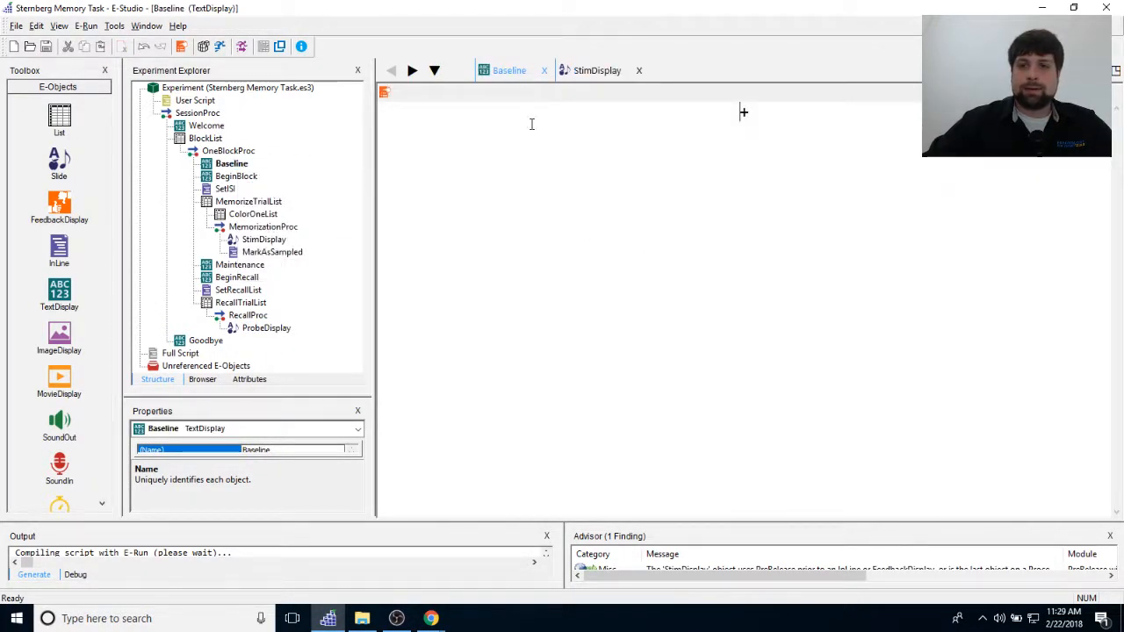
left_click(384, 91)
left_click(702, 189)
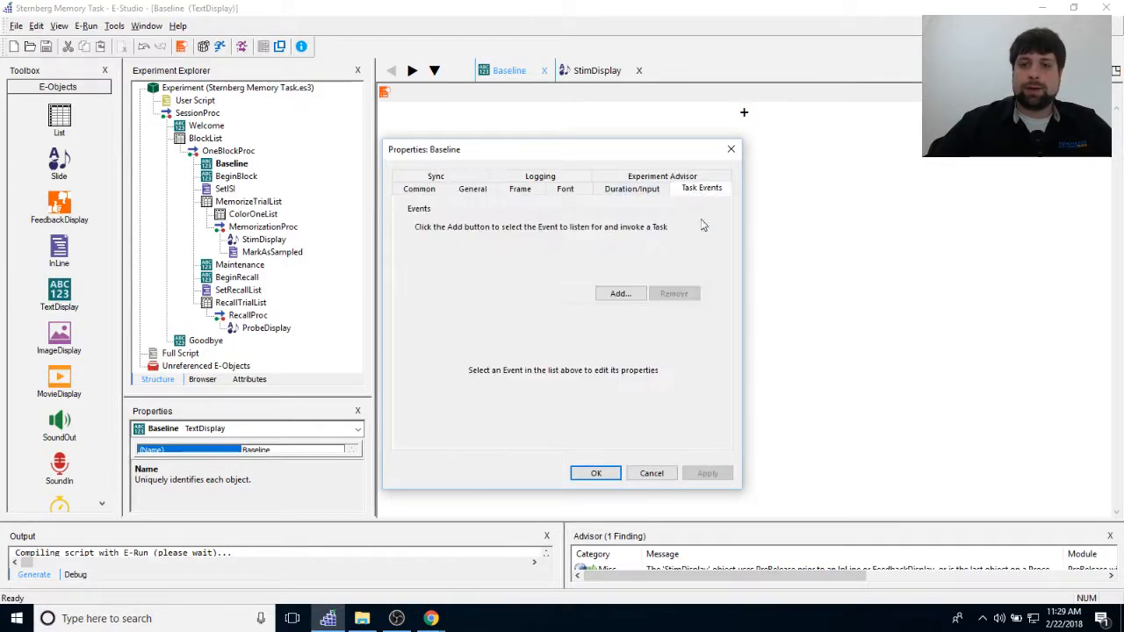
left_click(620, 295)
double_click(517, 289)
Assign the Serial task to the Baseline.OnsetTime event with the WriteString action.
left_click(533, 371)
double_click(527, 261)
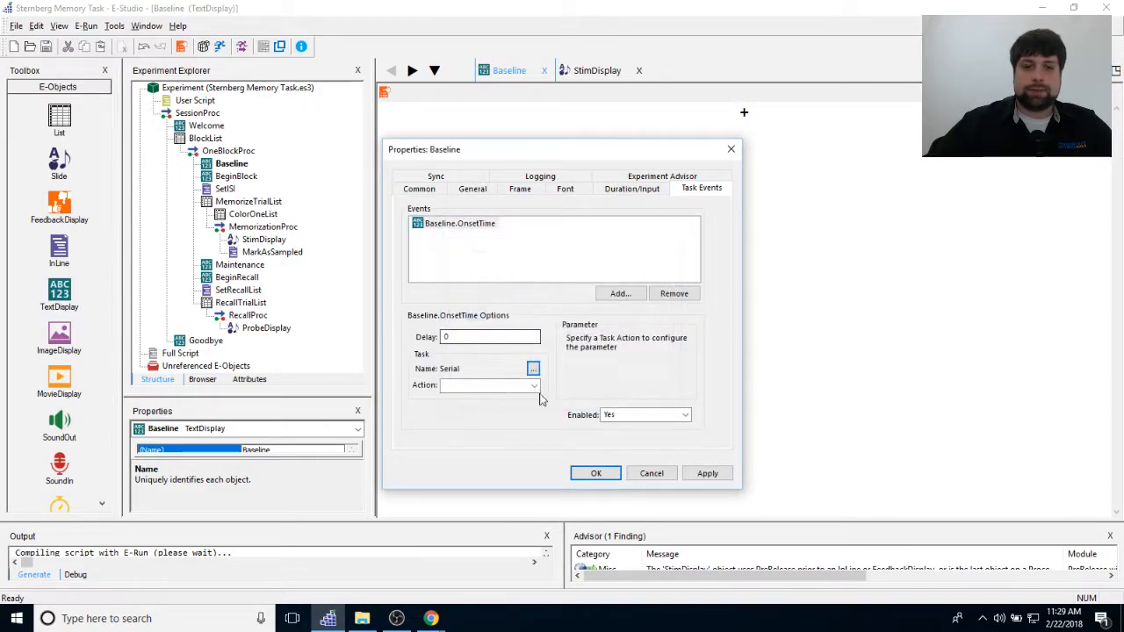
left_click(534, 386)
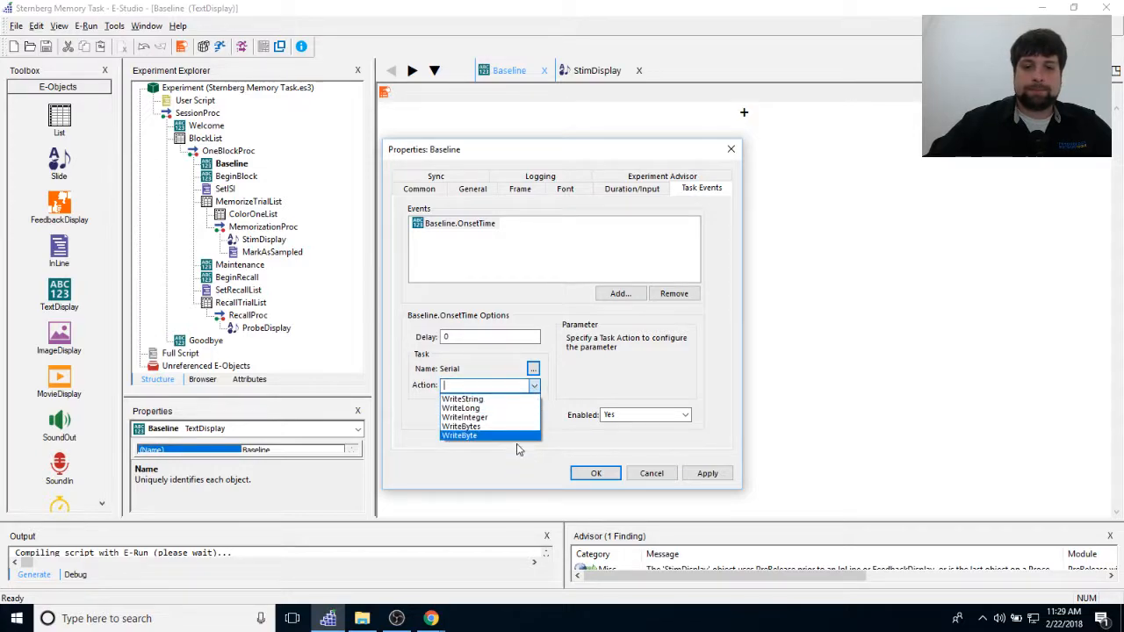
left_click(517, 398)
Set the Baseline.OnsetTime event's custom parameter to BaselineBegin with data type String, and apply the change.
left_click(645, 362)
type("BaselineBegin")
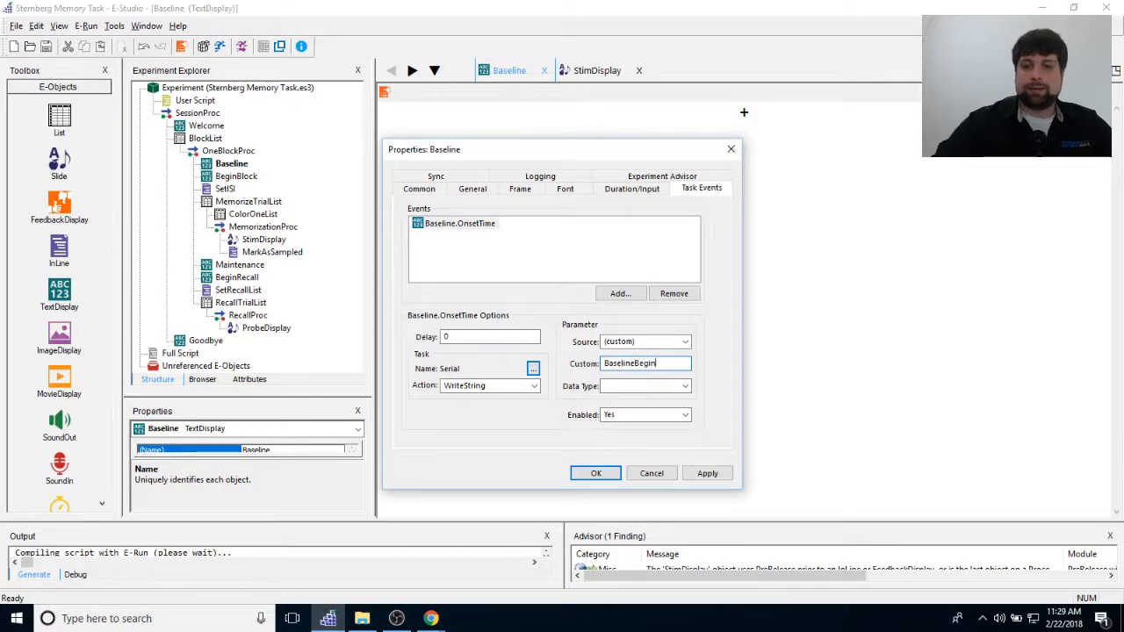
left_click(677, 386)
left_click(668, 395)
left_click(708, 474)
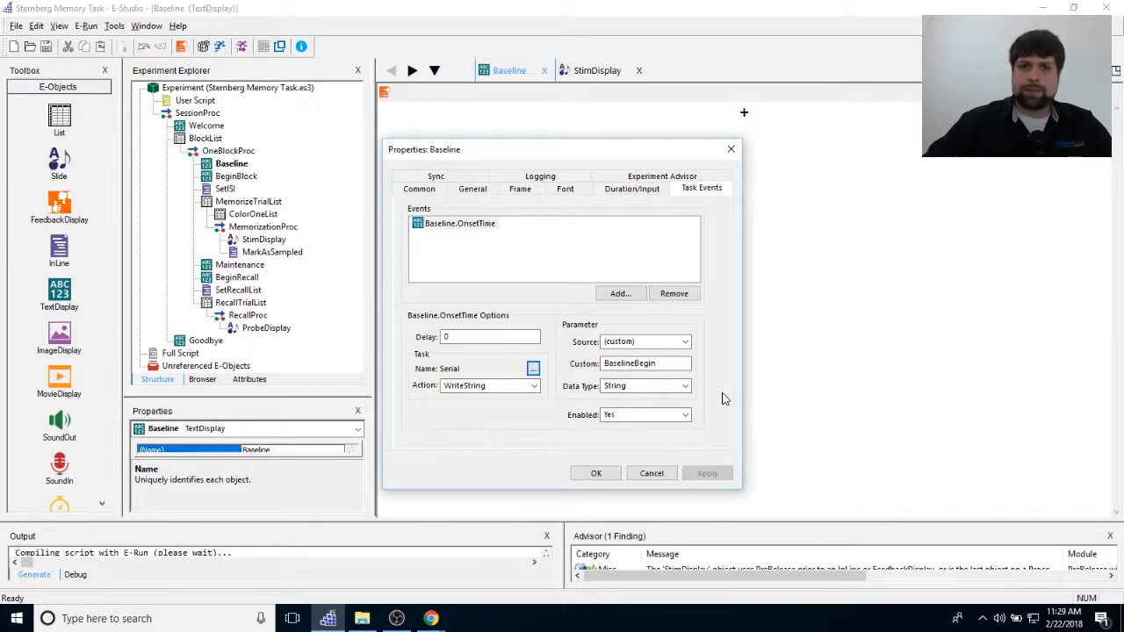
left_click(631, 293)
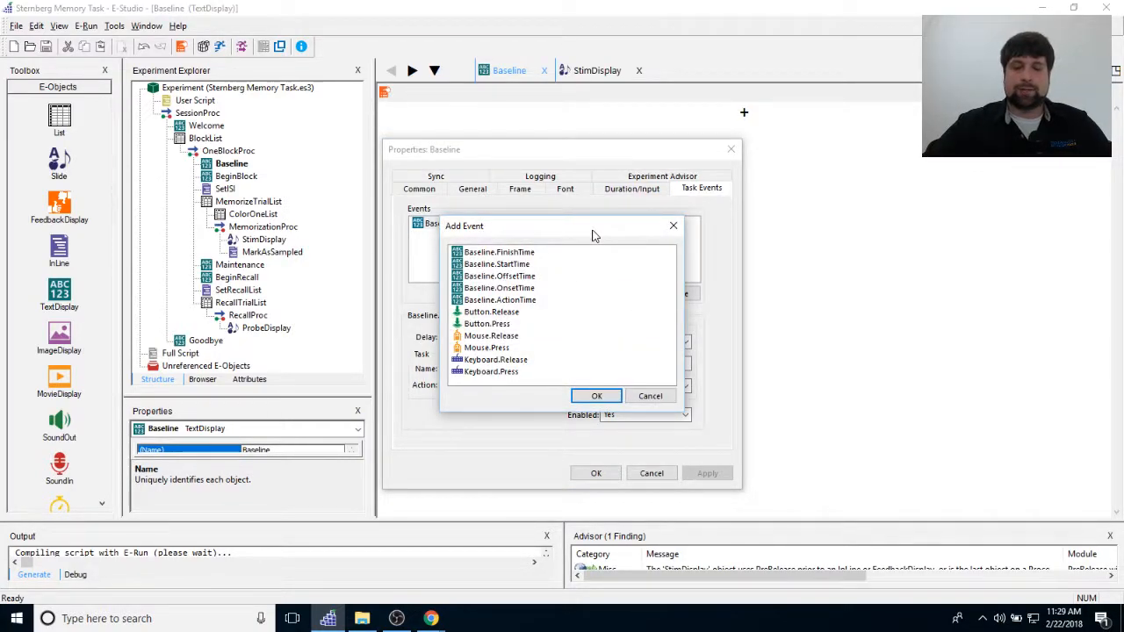
left_click_drag(591, 230, 612, 217)
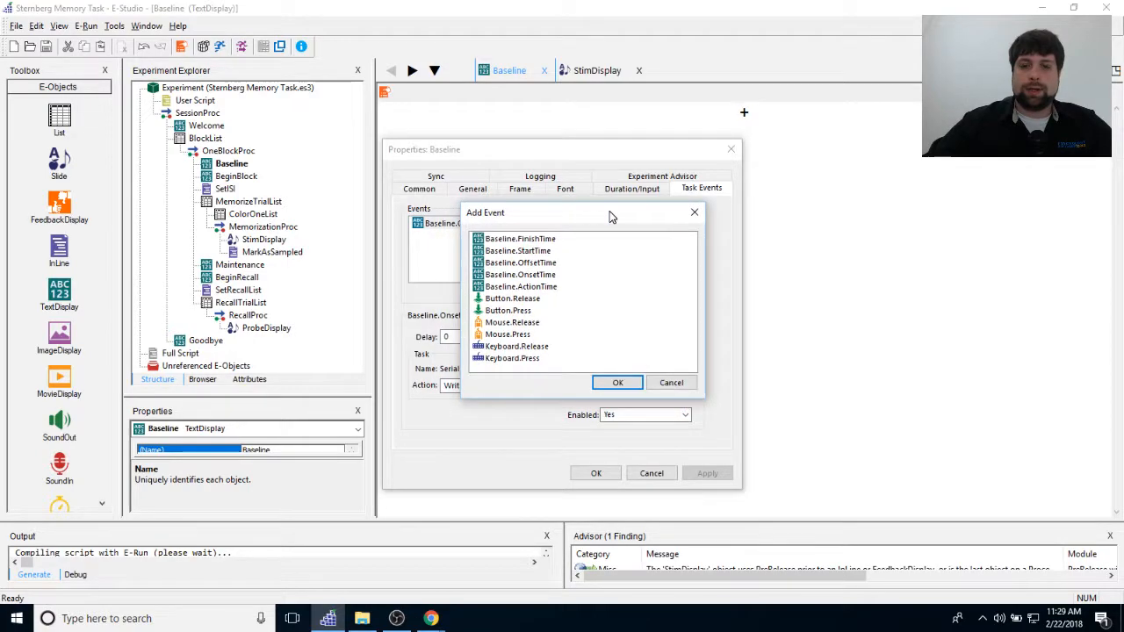
left_click(527, 263)
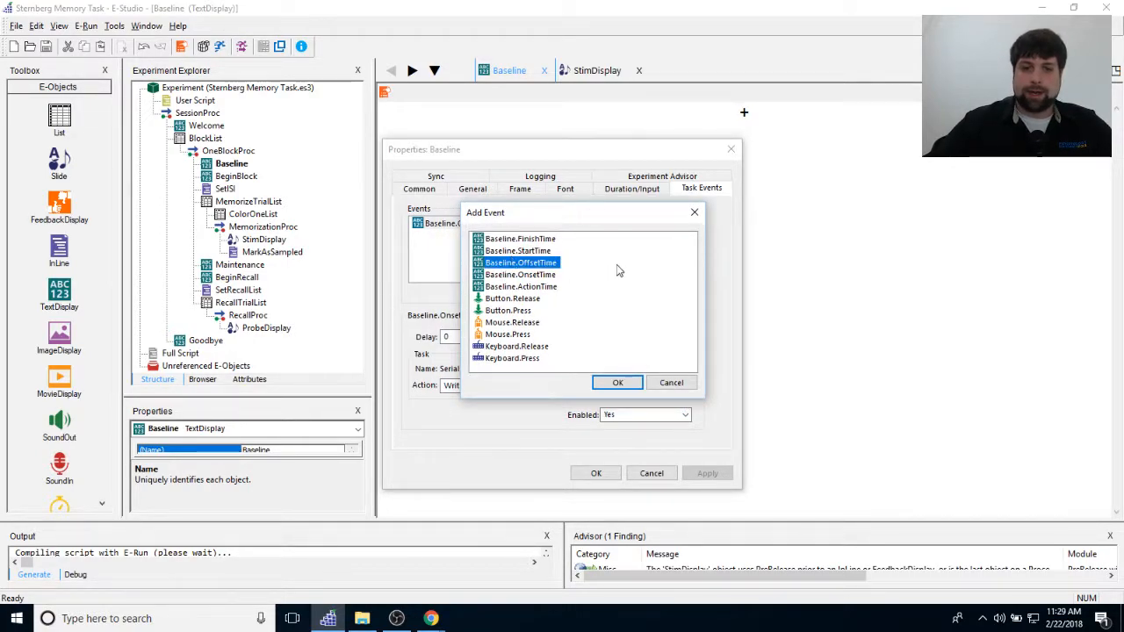
left_click(618, 383)
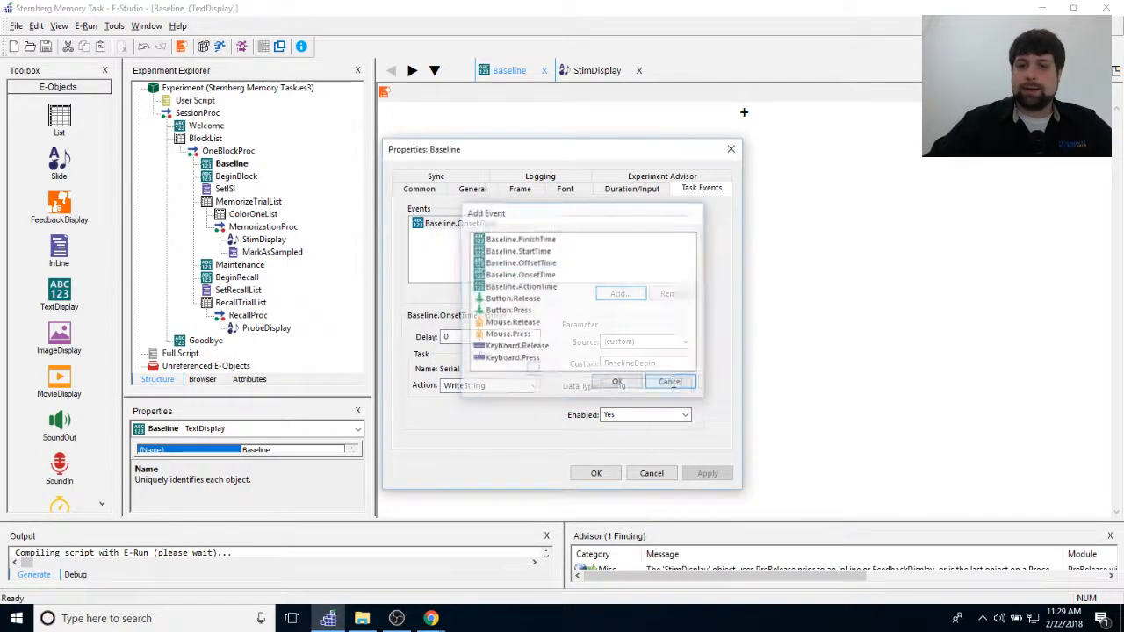
Review Baseline's Duration and PreRelease settings and its task event list, and close the properties.
left_click(625, 190)
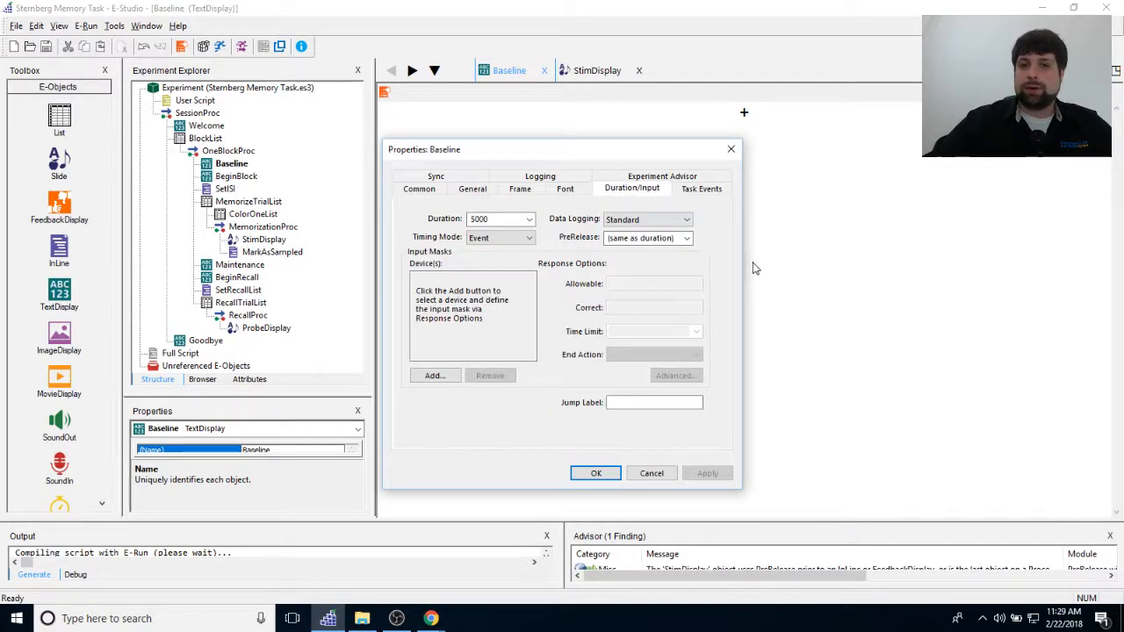
double_click(505, 221)
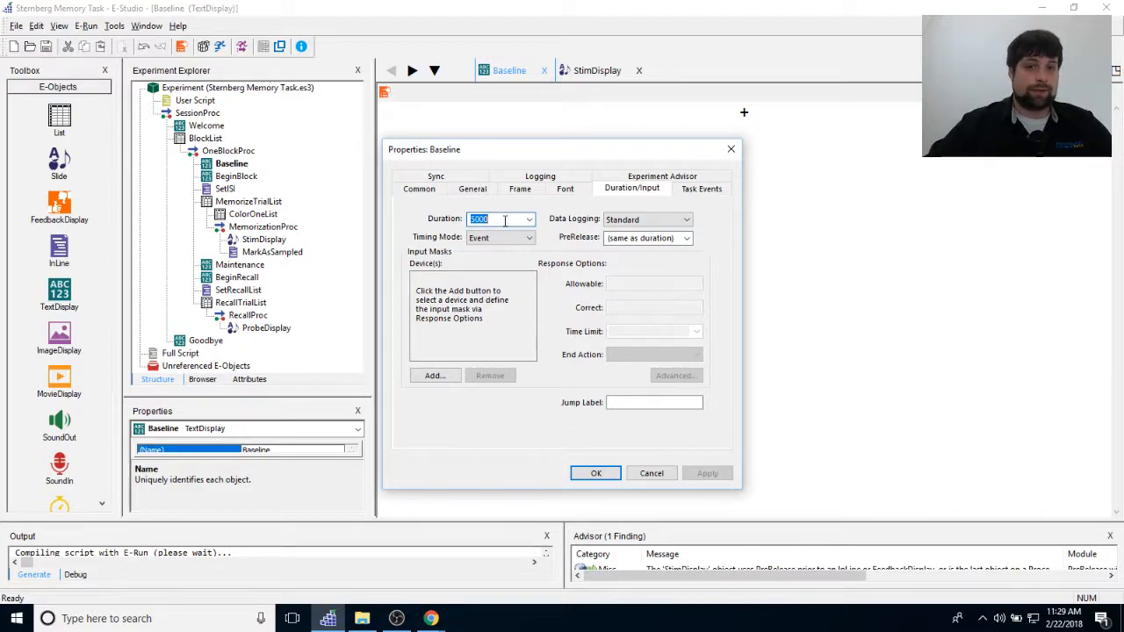
left_click(656, 239)
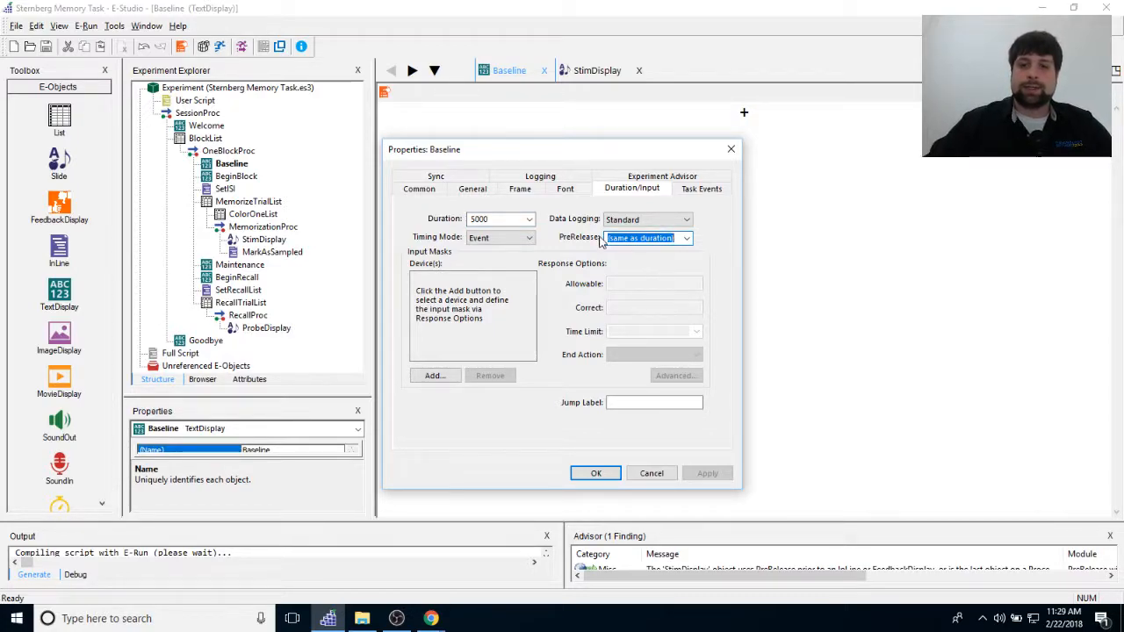
double_click(522, 221)
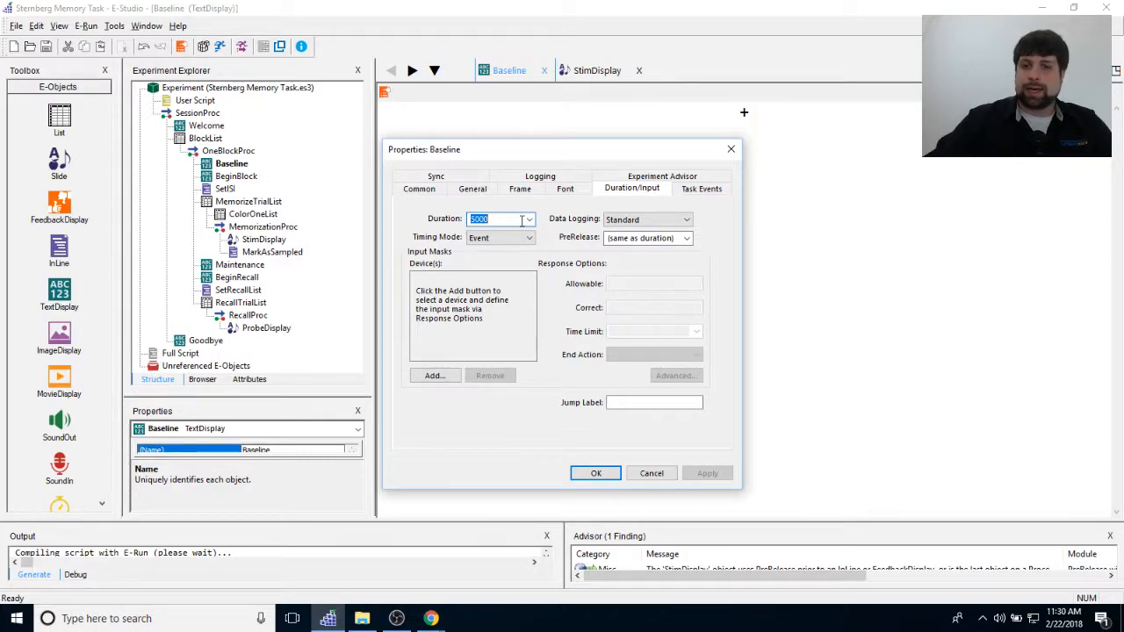
left_click(676, 239)
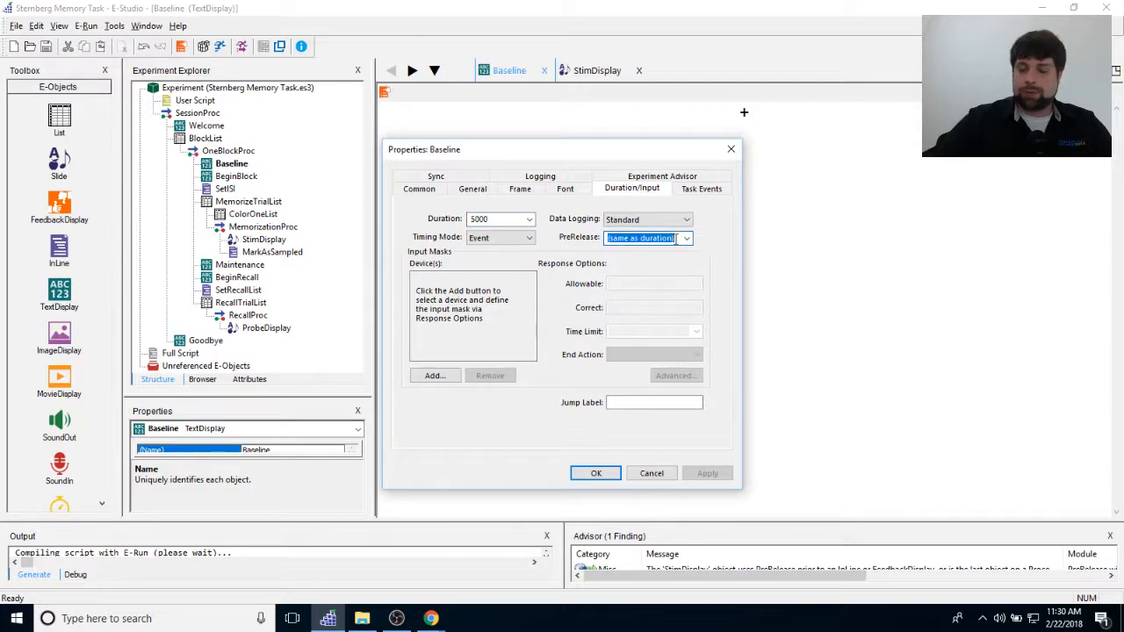
left_click(676, 238)
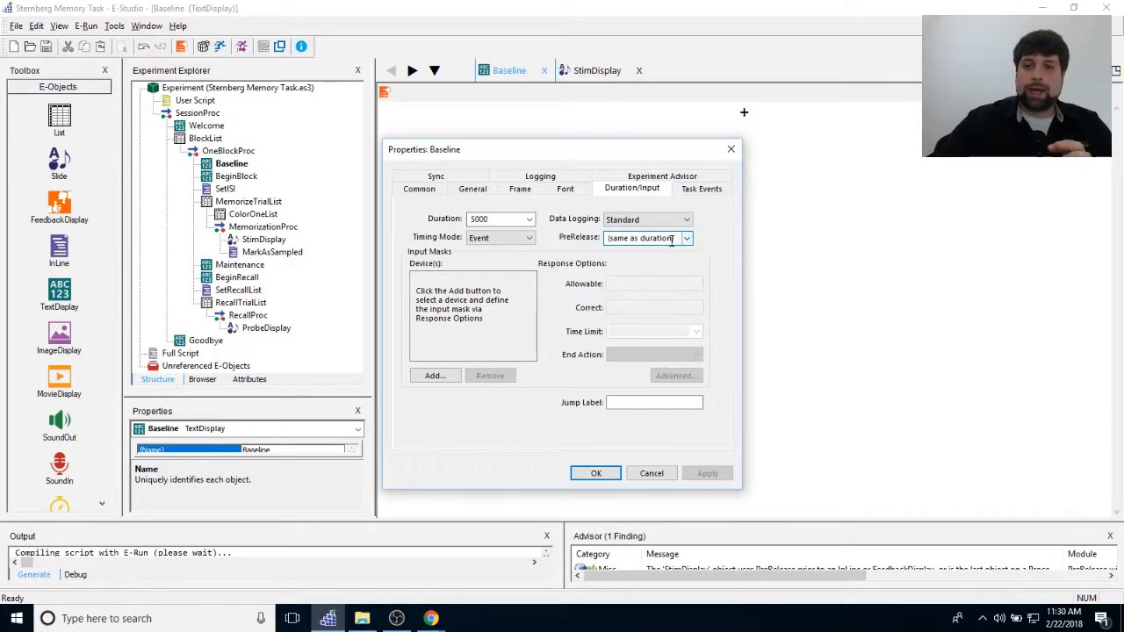
left_click(701, 188)
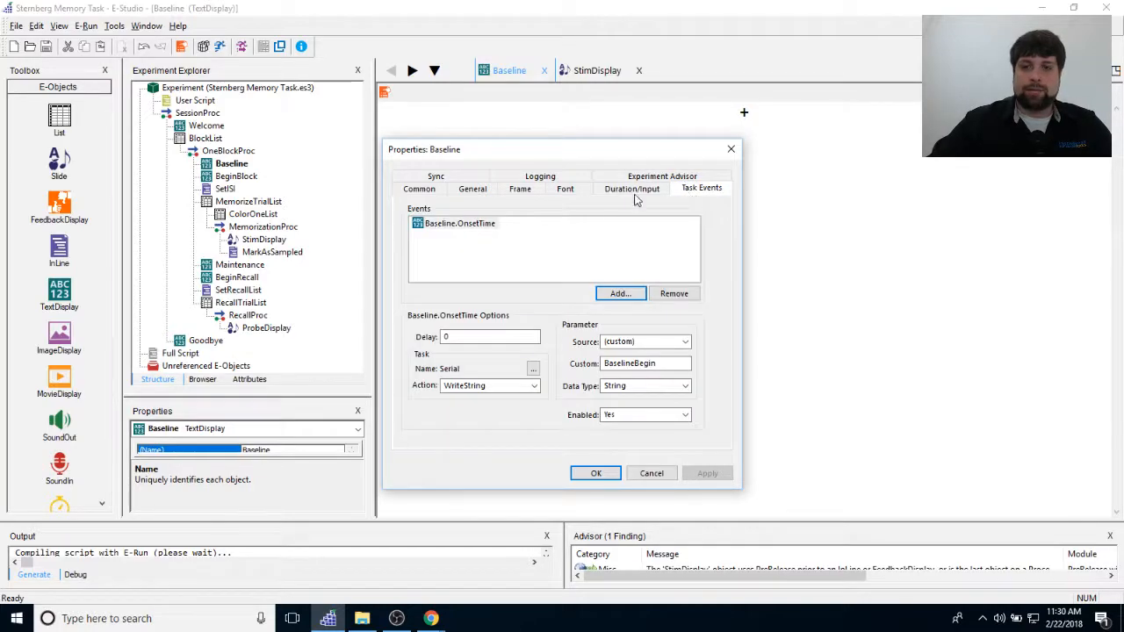
left_click(492, 251)
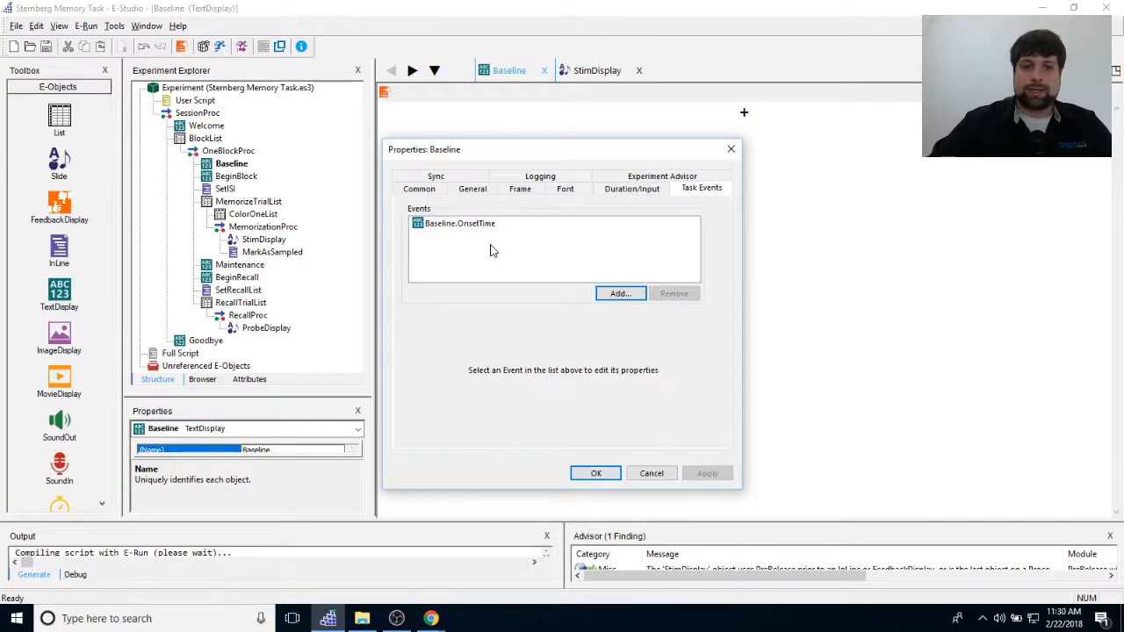
left_click(731, 151)
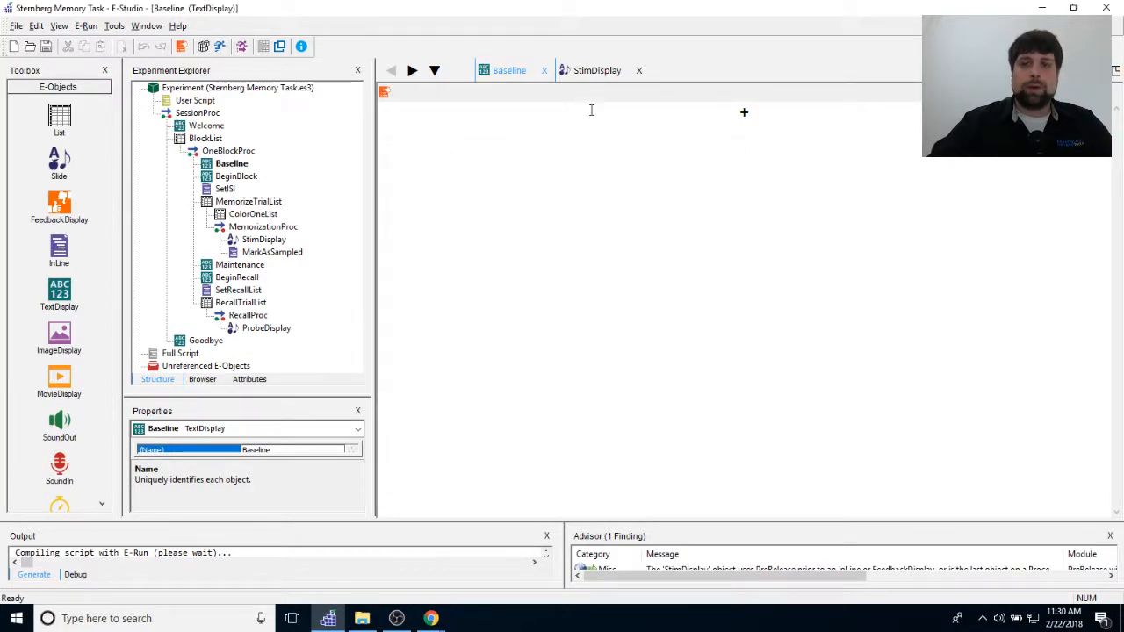
Add a task event to the BeginBlock text display that listens for BeginBlock.OnsetTime.
double_click(232, 177)
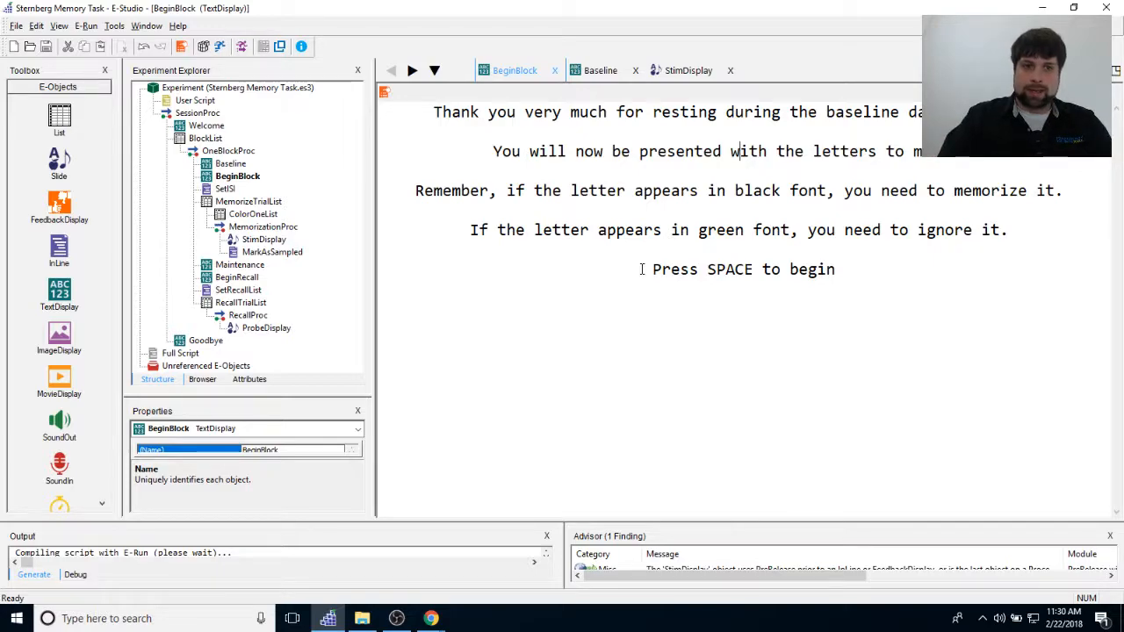
left_click(384, 91)
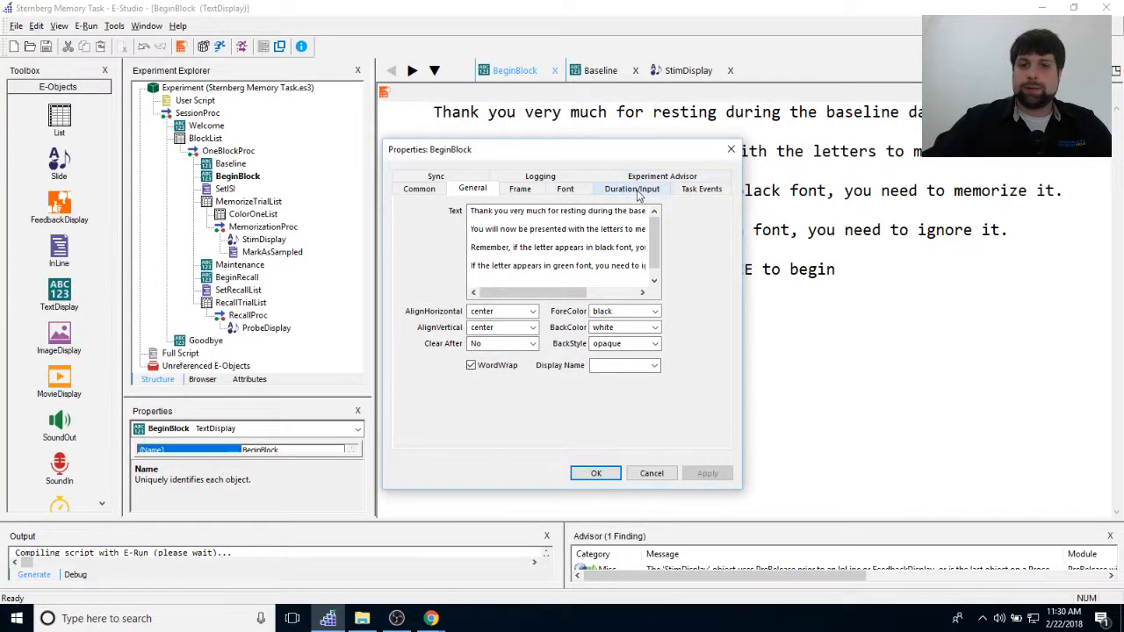
left_click(713, 191)
left_click(621, 293)
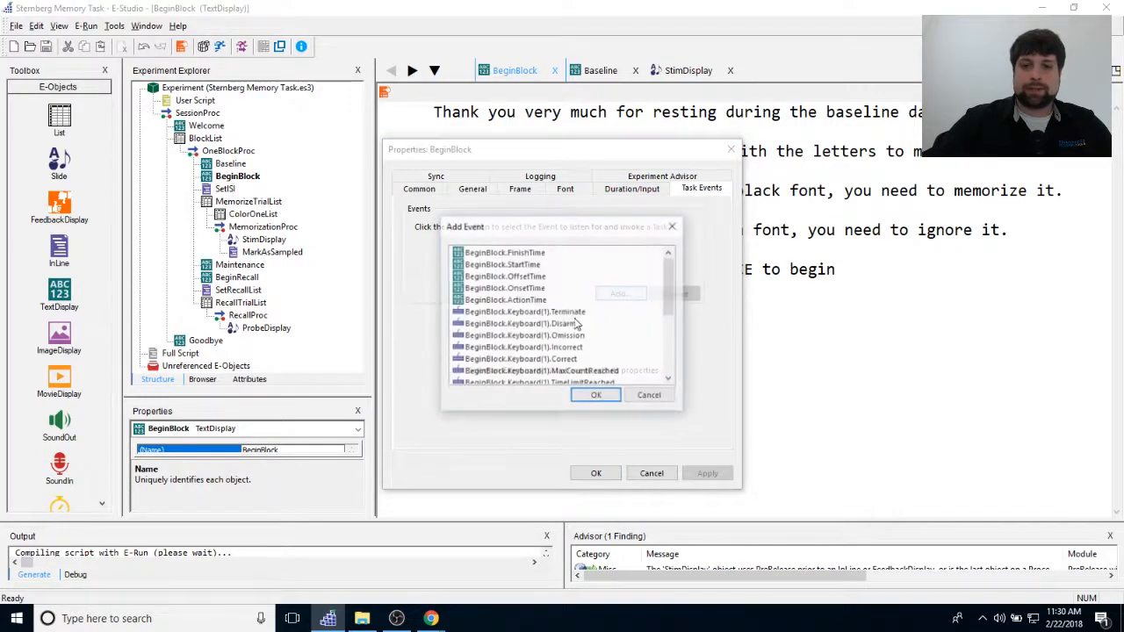
double_click(524, 289)
Assign the Serial task to the BeginBlock.OnsetTime event with the WriteString action.
left_click(532, 370)
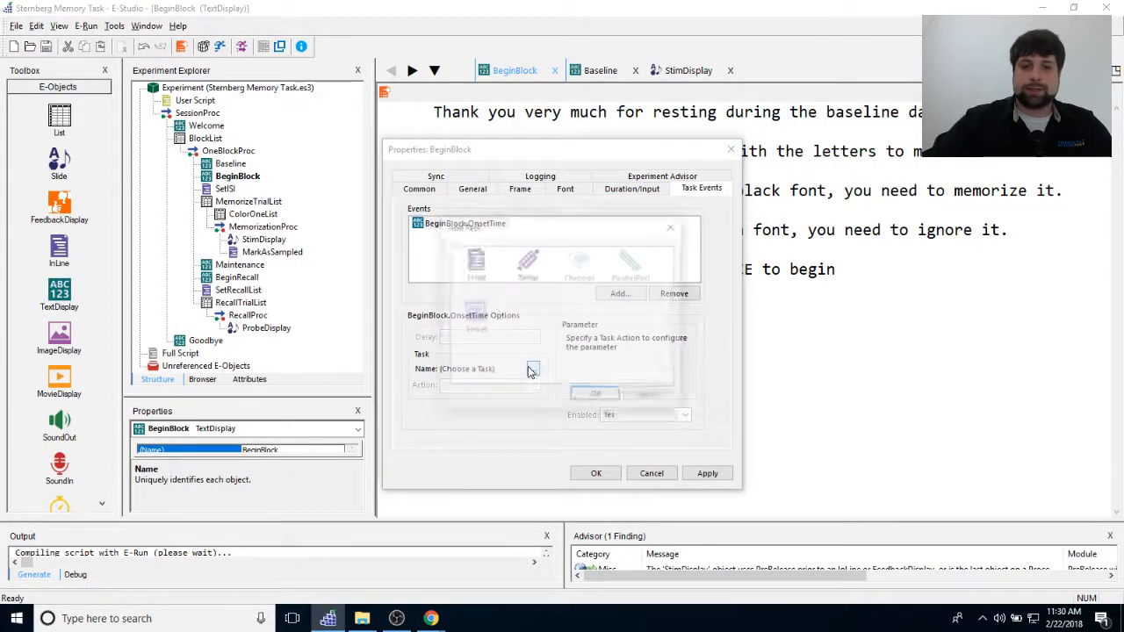
double_click(528, 262)
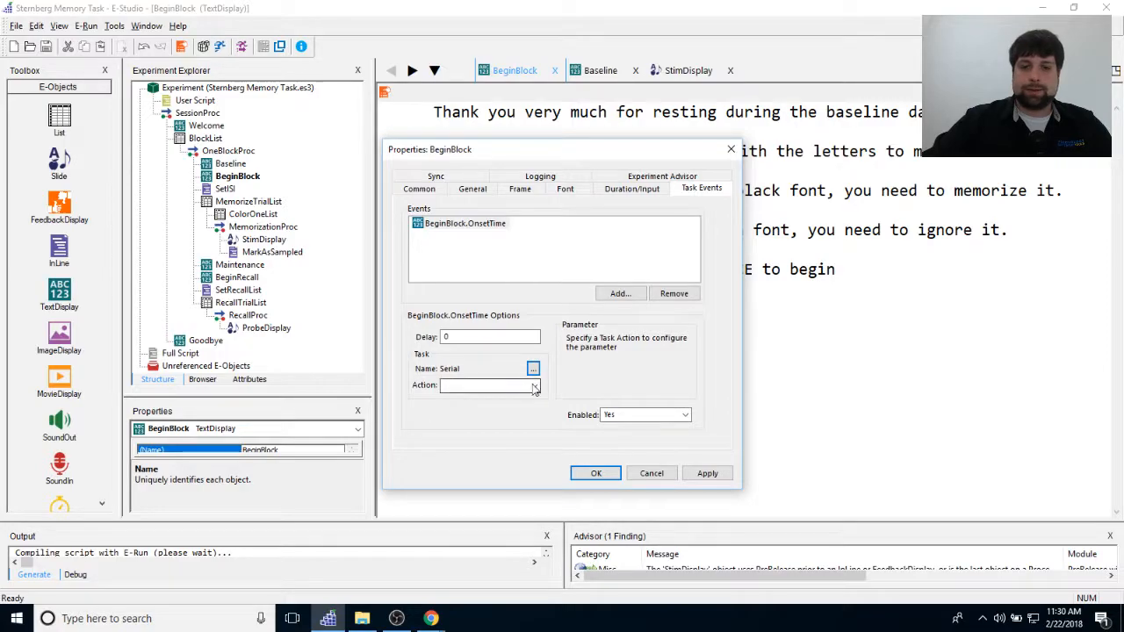
left_click(535, 386)
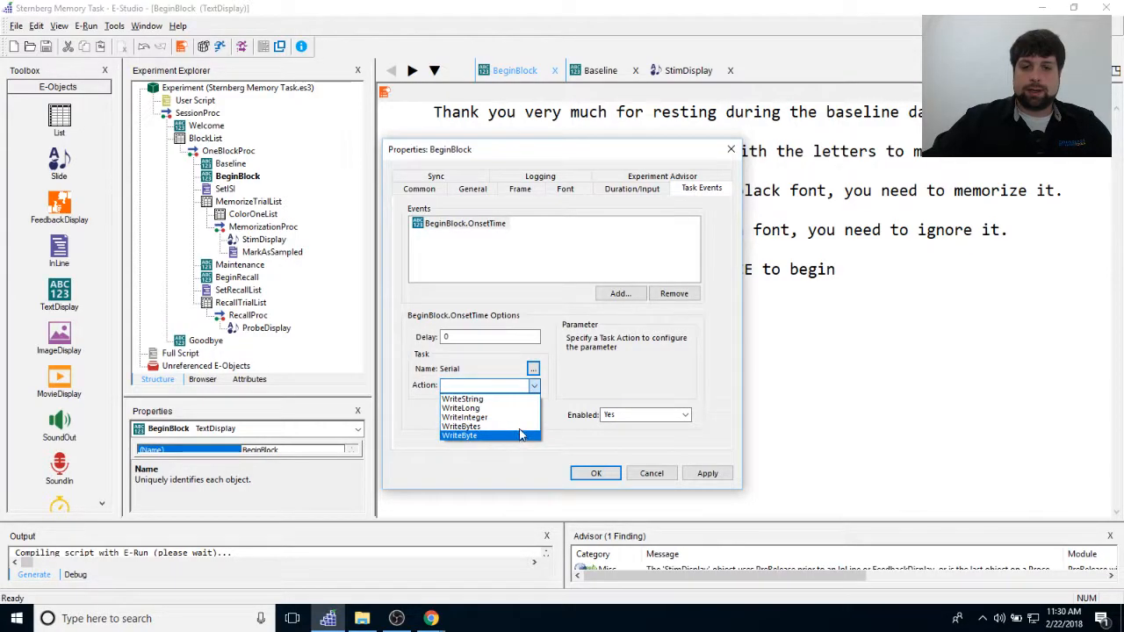
left_click(463, 399)
Set the BeginBlock.OnsetTime event's custom parameter to BaselineEnd with data type String, and apply and close the properties.
left_click(640, 365)
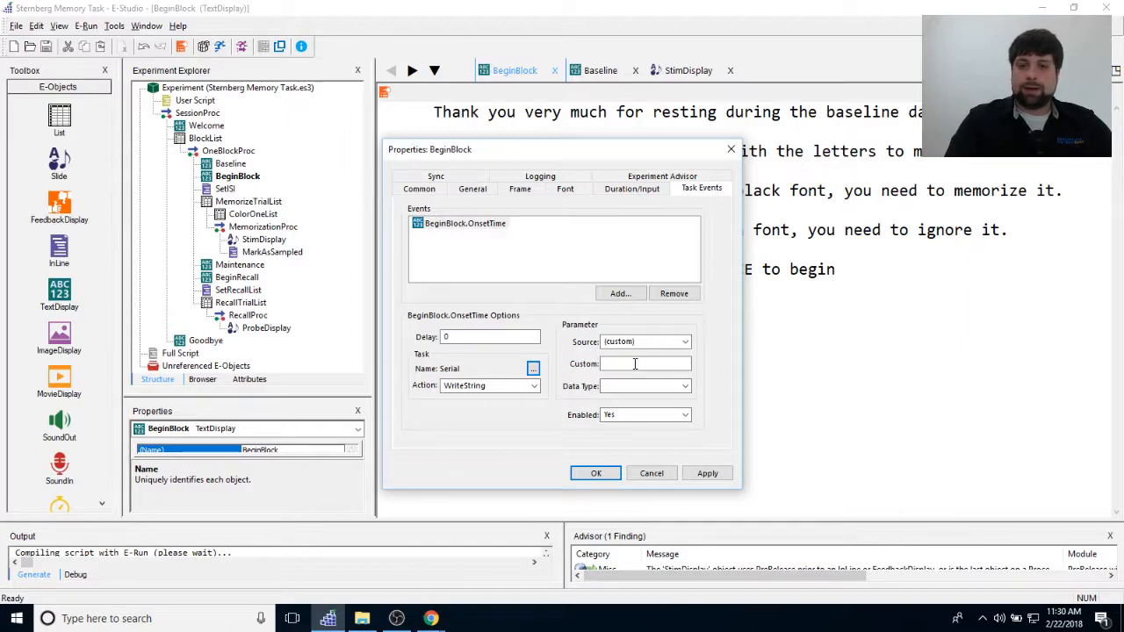
type("Ba")
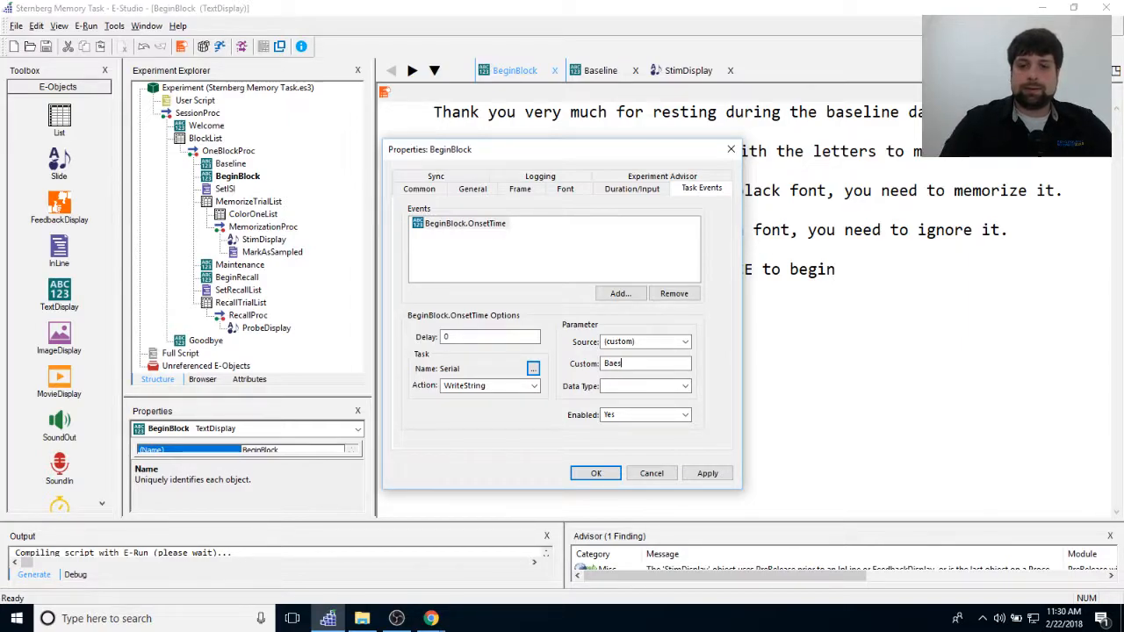
type("selineEnd")
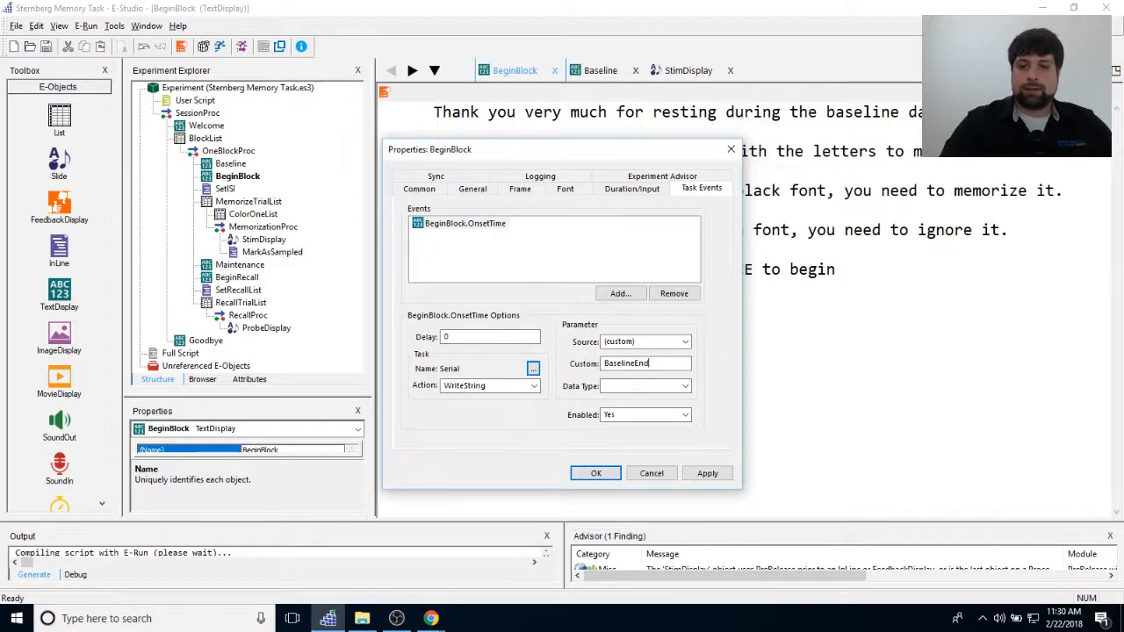
left_click(685, 385)
left_click(628, 406)
left_click(710, 475)
left_click(597, 473)
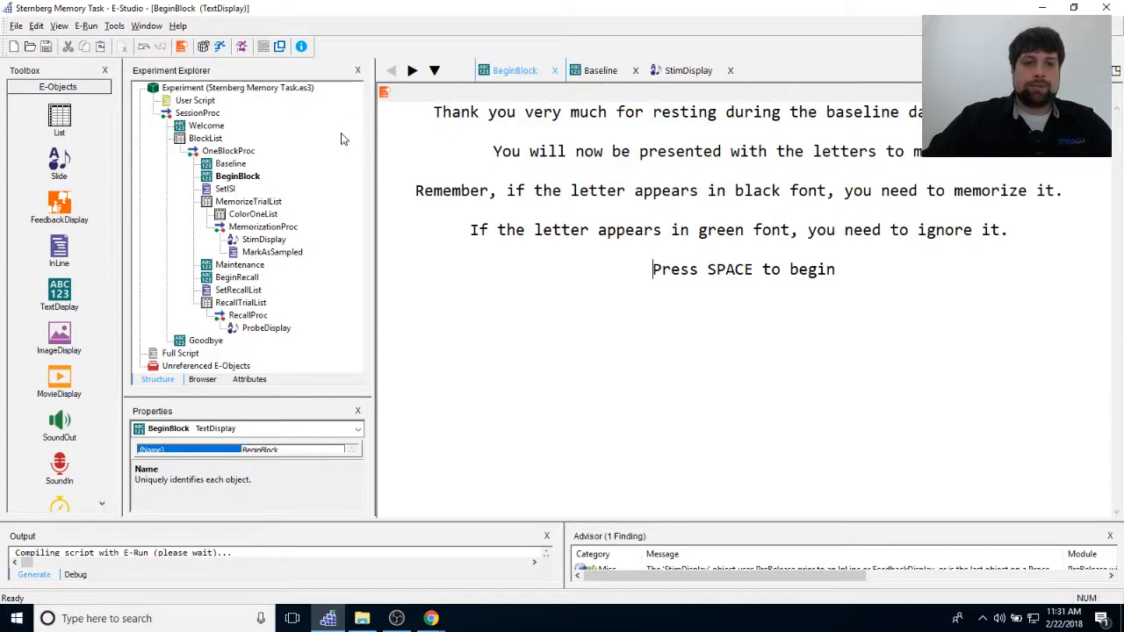
Add a task event to the Maintenance text display that listens for Maintenance.OnsetTime.
double_click(250, 270)
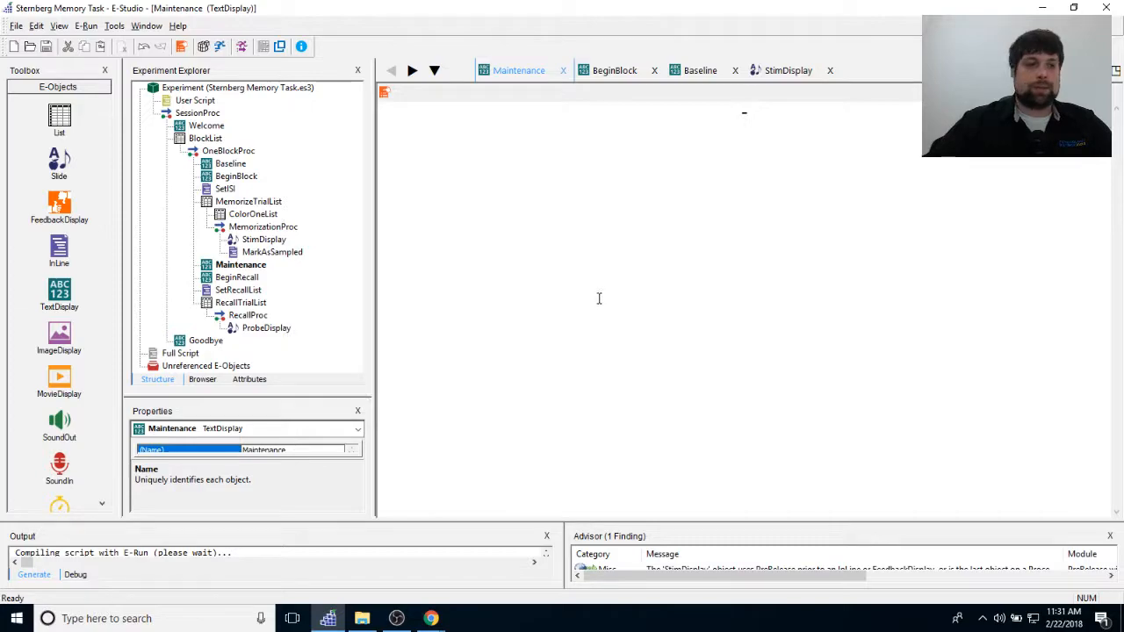
left_click(384, 91)
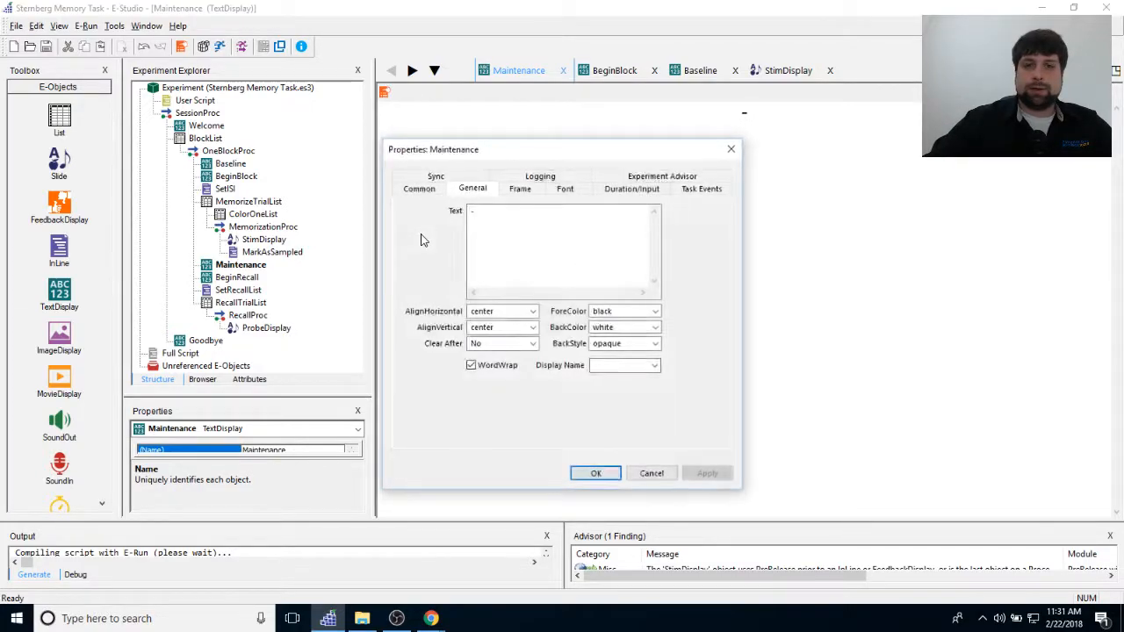
left_click(685, 189)
left_click(613, 296)
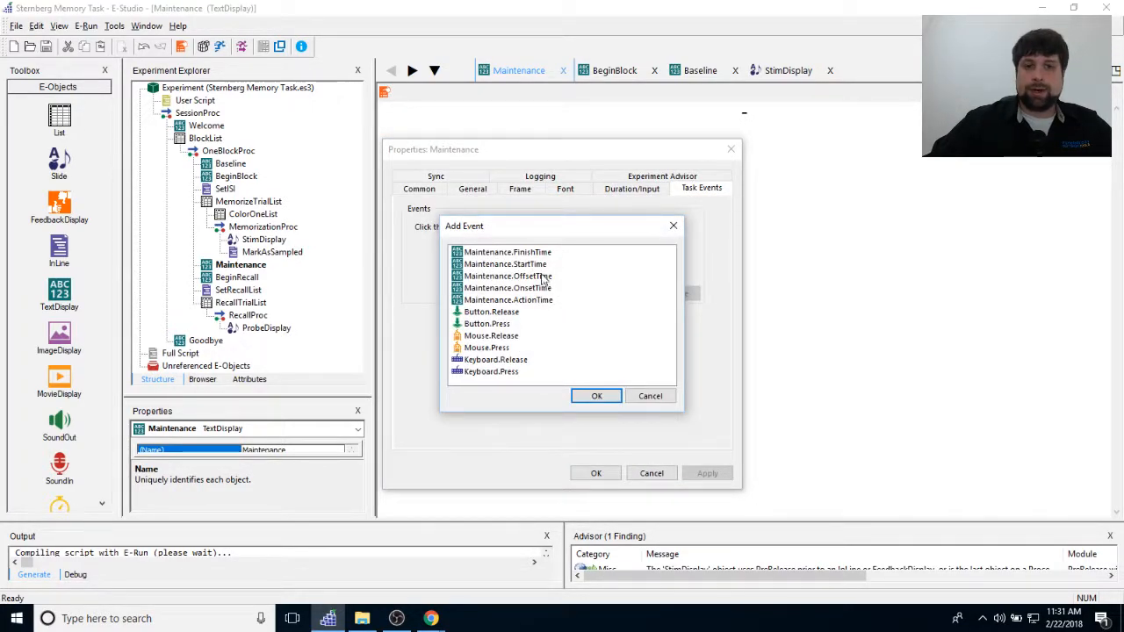
double_click(525, 288)
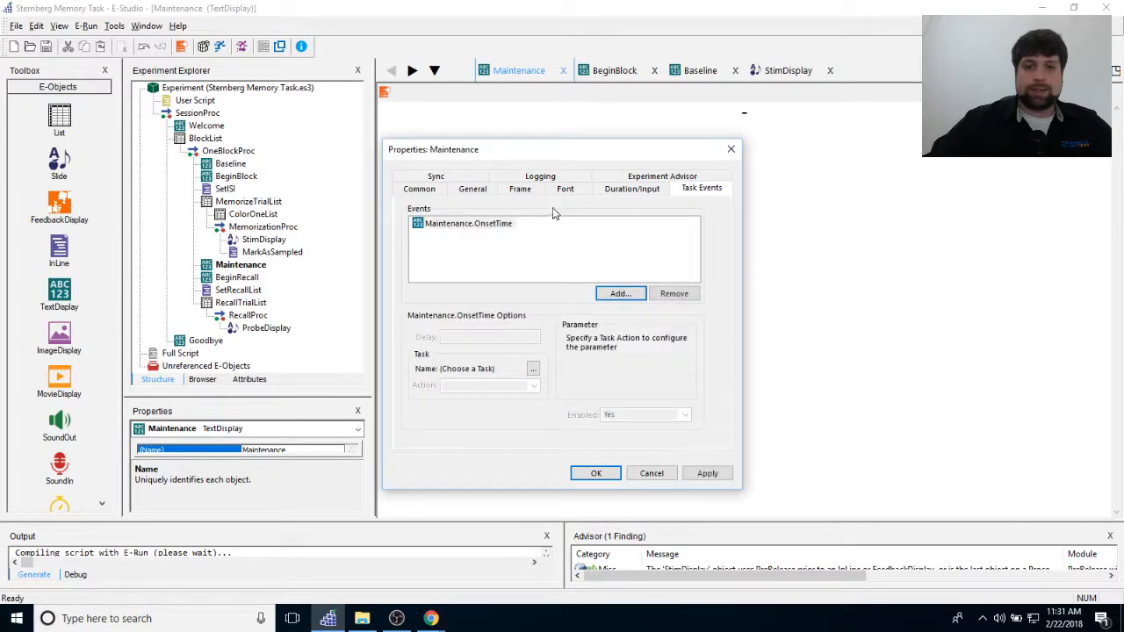
Assign the Serial task to the Maintenance.OnsetTime event with the WriteString action.
left_click(533, 369)
double_click(526, 263)
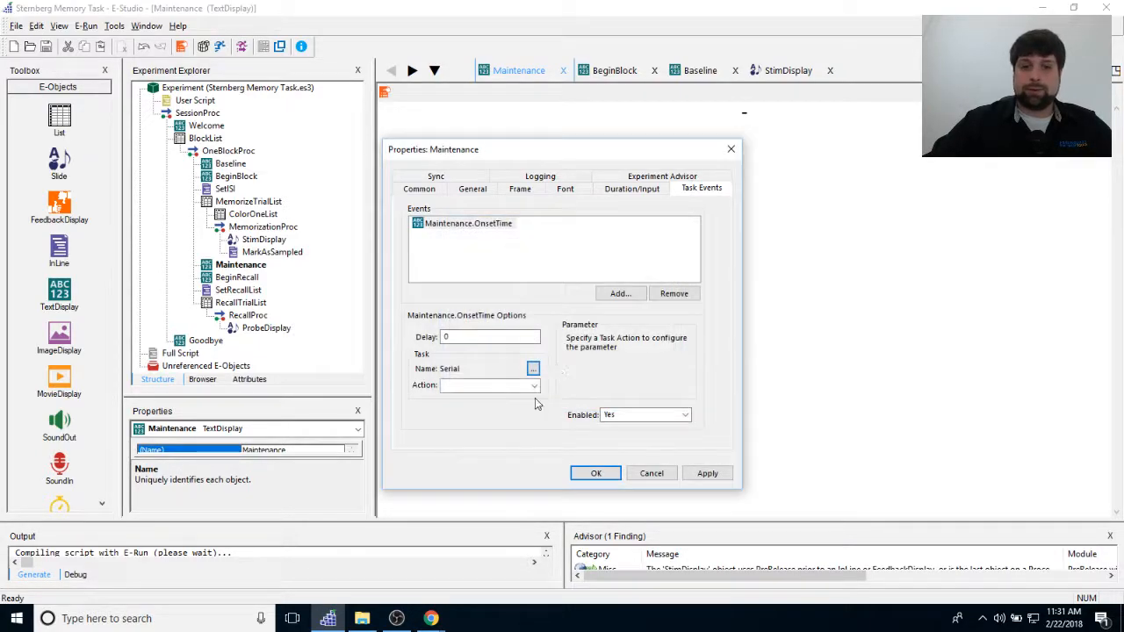
left_click(534, 386)
left_click(487, 399)
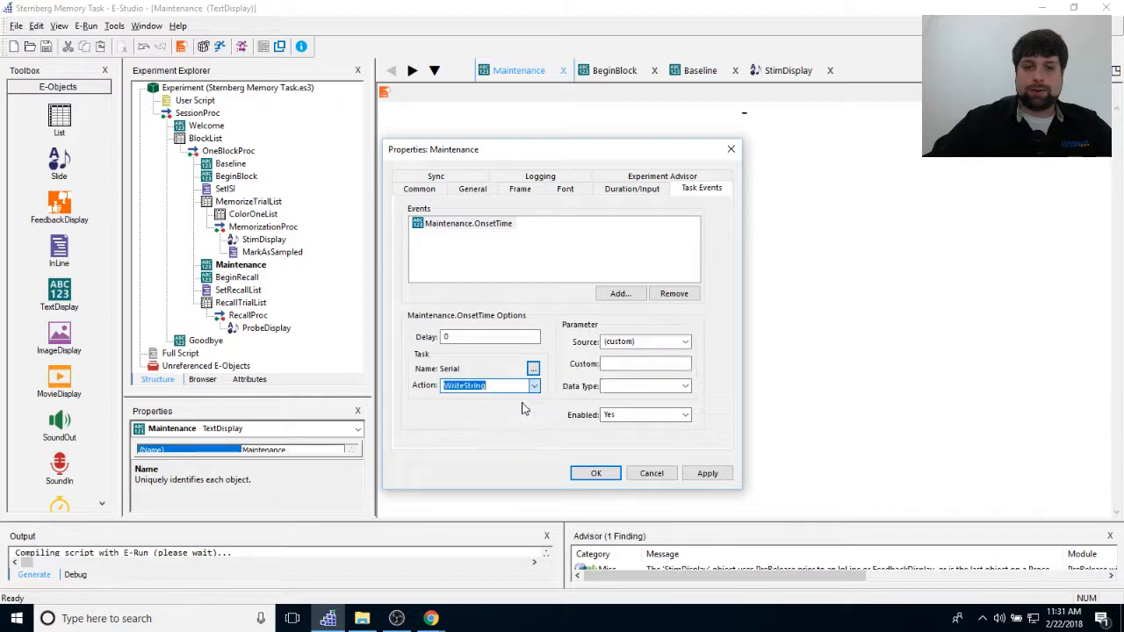
Set the Maintenance.OnsetTime event's custom parameter to MaintenanceBegin with data type String, and apply and close the properties.
left_click(630, 361)
type("Maintenance")
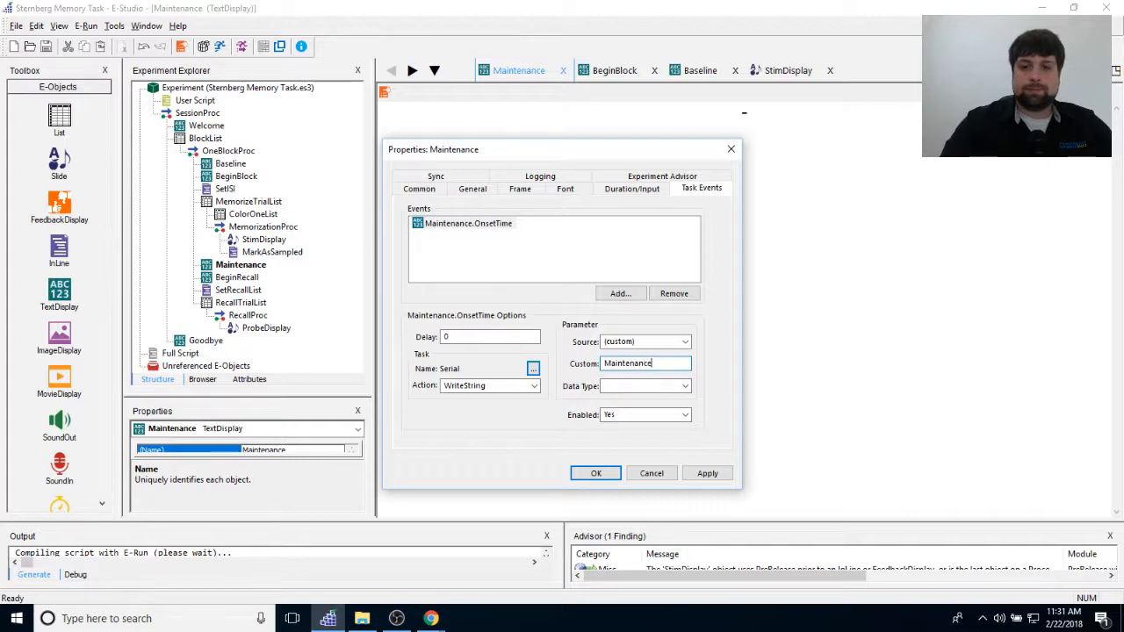
type("Begin")
left_click(689, 386)
left_click(683, 408)
left_click(707, 475)
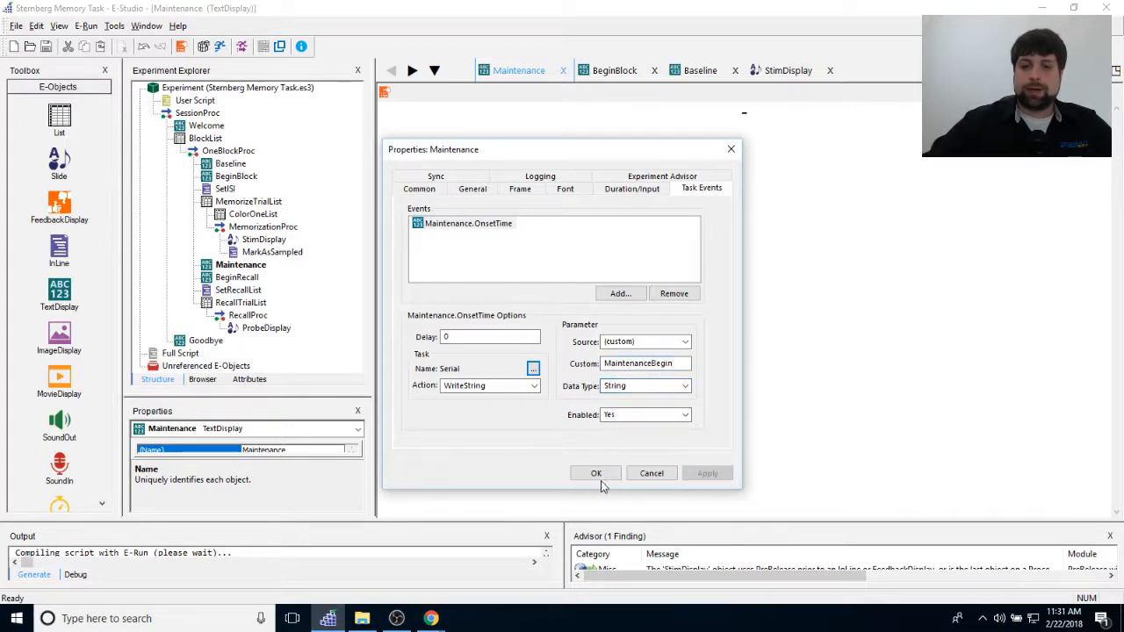
left_click(595, 473)
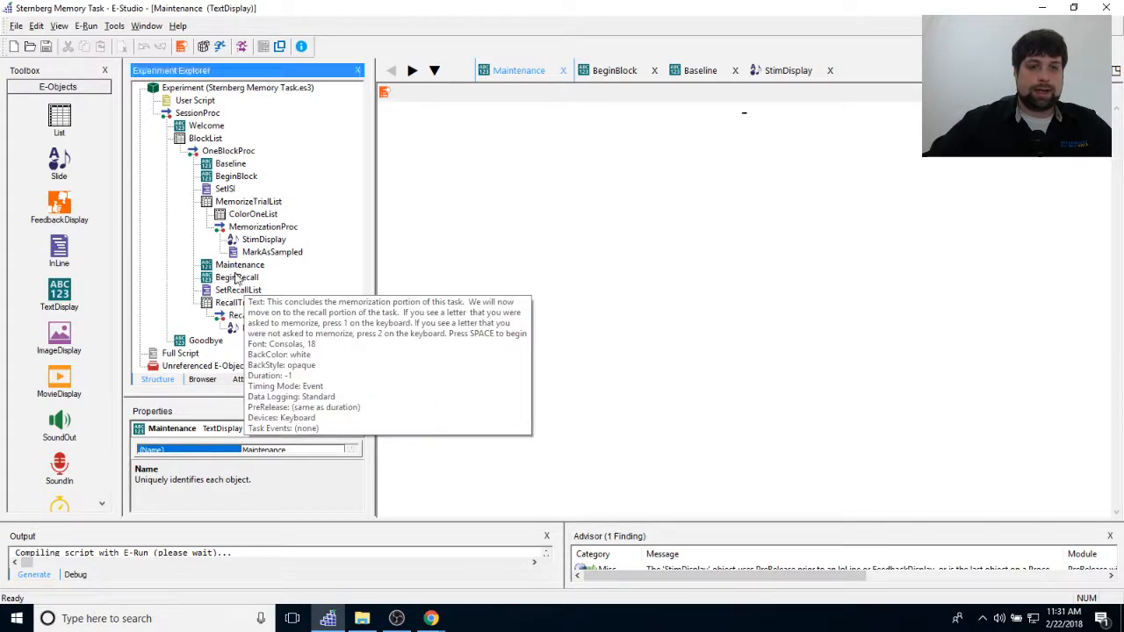
Add a task event to the BeginRecall text display that listens for BeginRecall.OnsetTime.
double_click(237, 276)
left_click(383, 92)
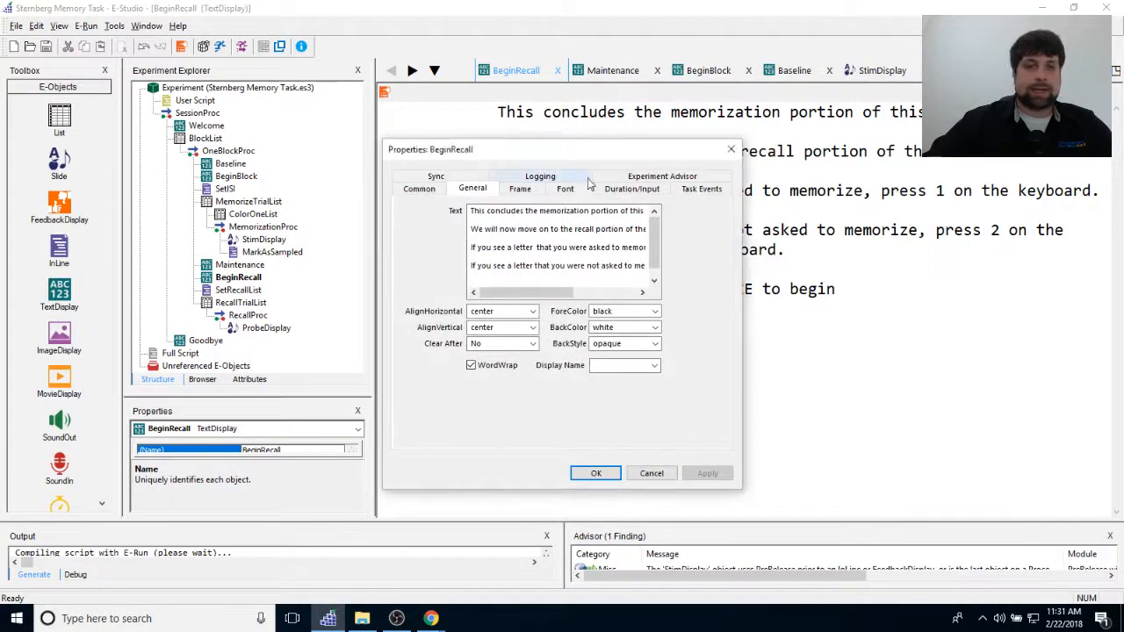
left_click(701, 189)
left_click(615, 292)
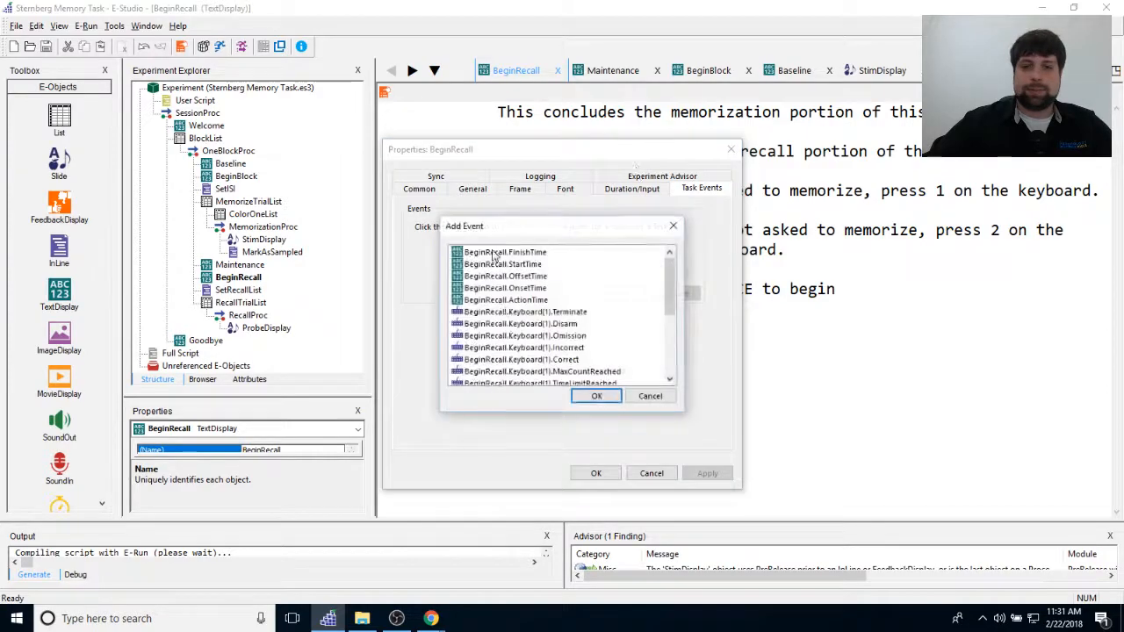
double_click(519, 293)
Assign the Serial task to the BeginRecall.OnsetTime event with the WriteString action.
left_click(533, 373)
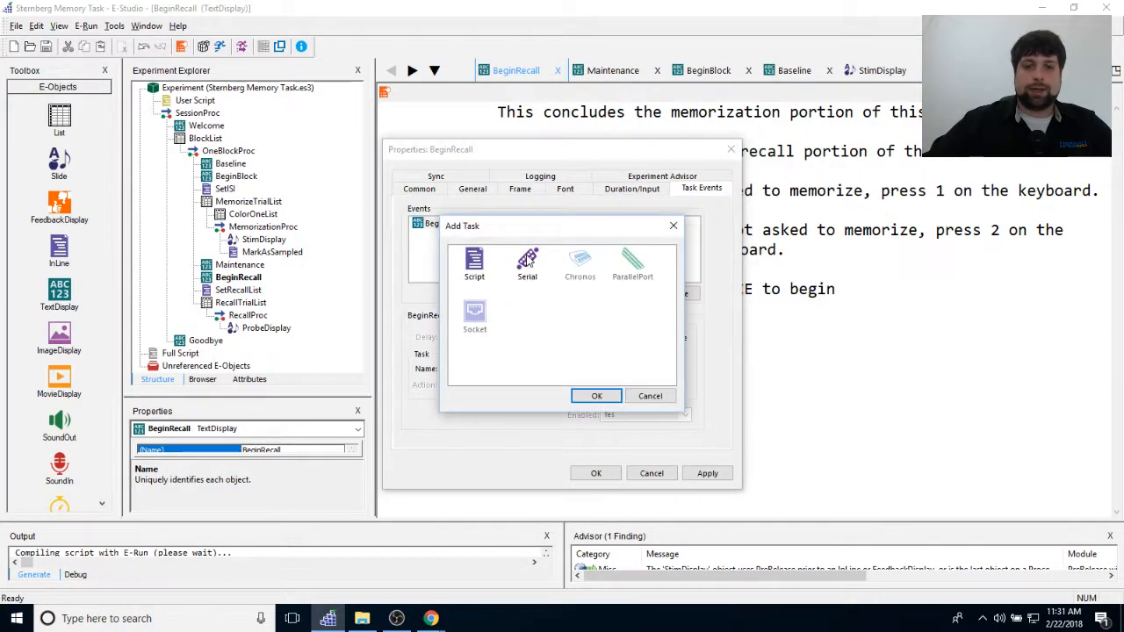
double_click(527, 256)
left_click(534, 385)
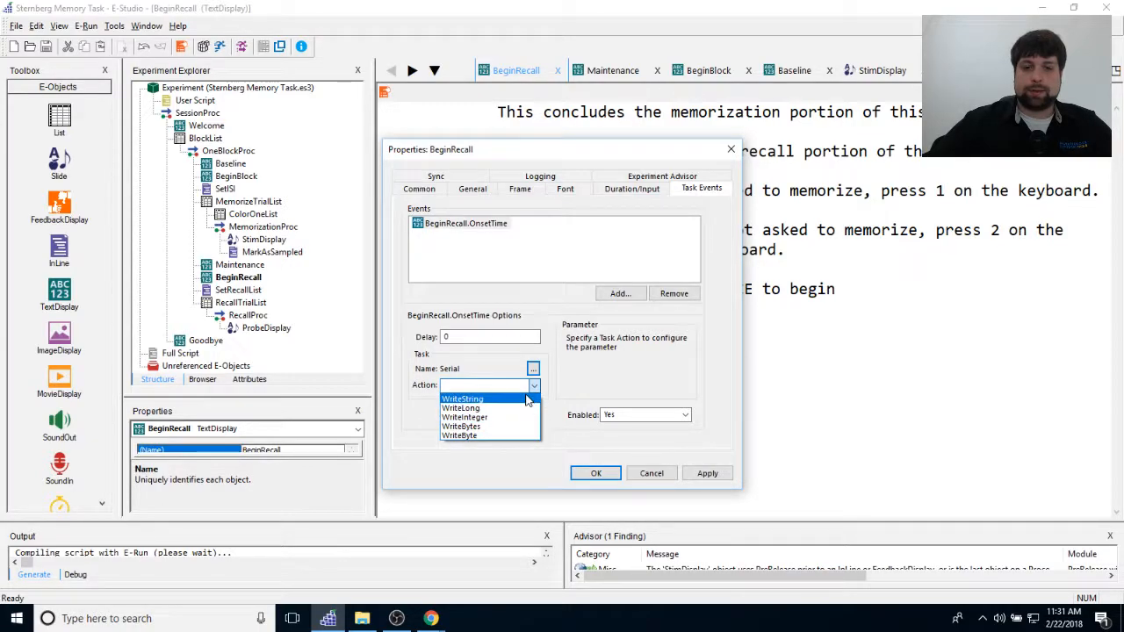
left_click(528, 401)
Set the BeginRecall.OnsetTime event's custom parameter to MaintenanceEnd with data type String, and apply and close the properties.
left_click(627, 362)
type("Main")
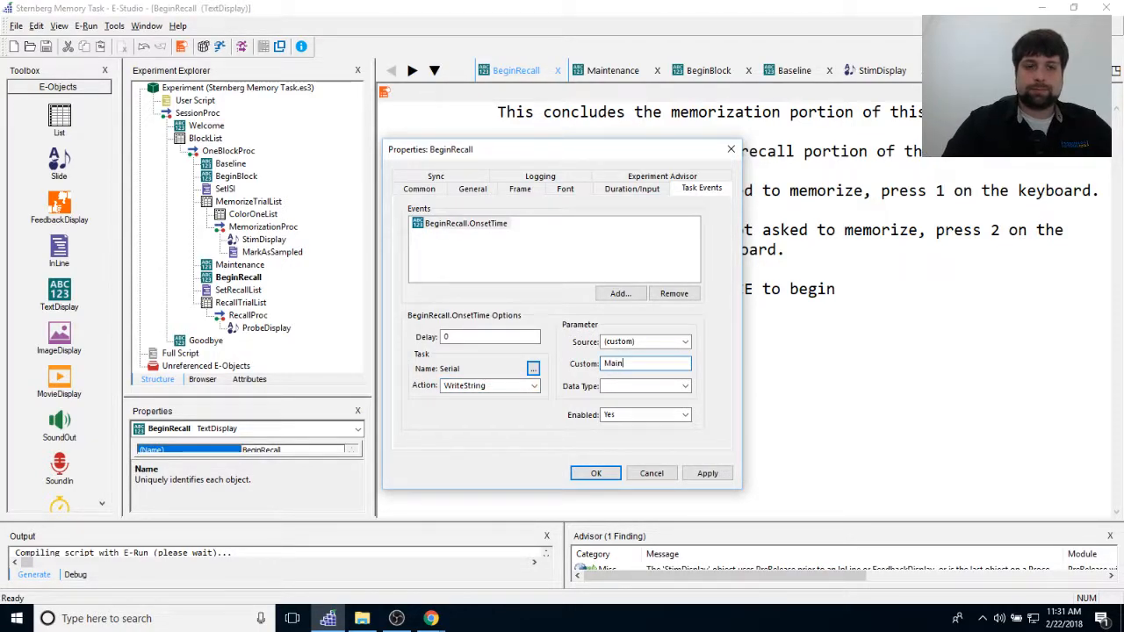
type("tenanceEnd")
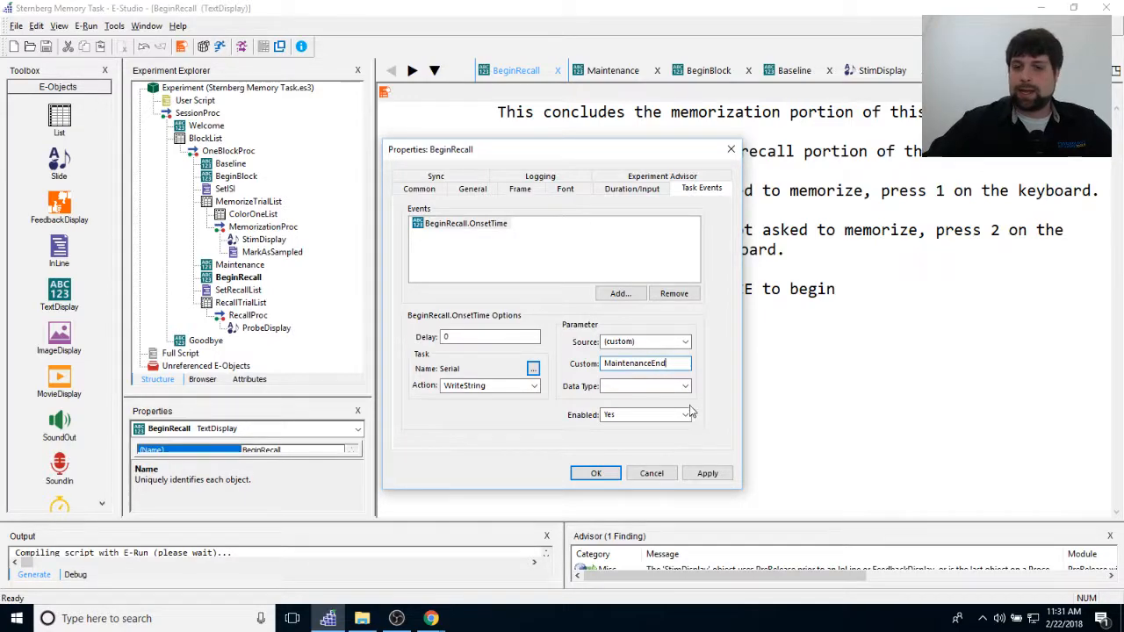
left_click(685, 385)
left_click(637, 403)
left_click(702, 473)
left_click(593, 473)
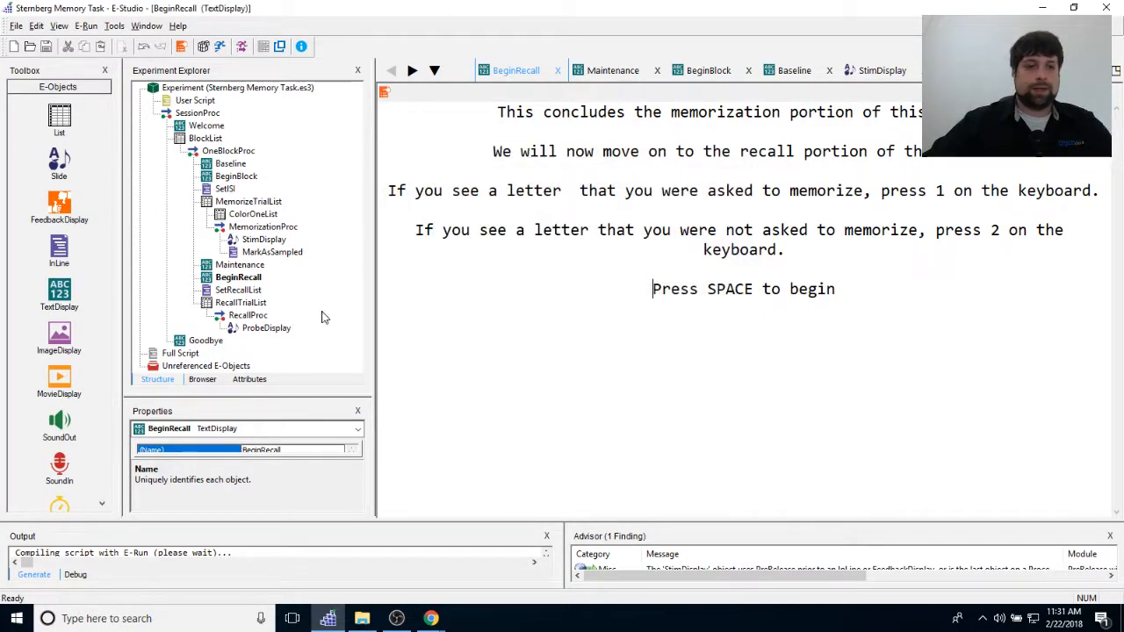
Add a task event to the ProbeDisplay slide that listens for ProbeDisplay.OnsetTime.
left_click(271, 334)
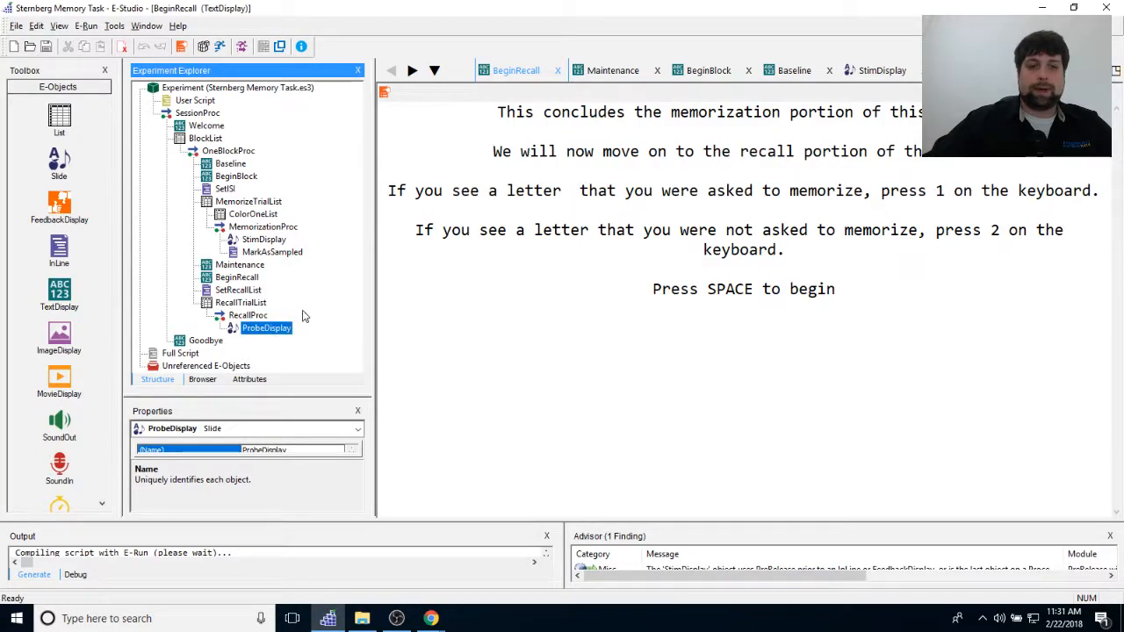
double_click(268, 331)
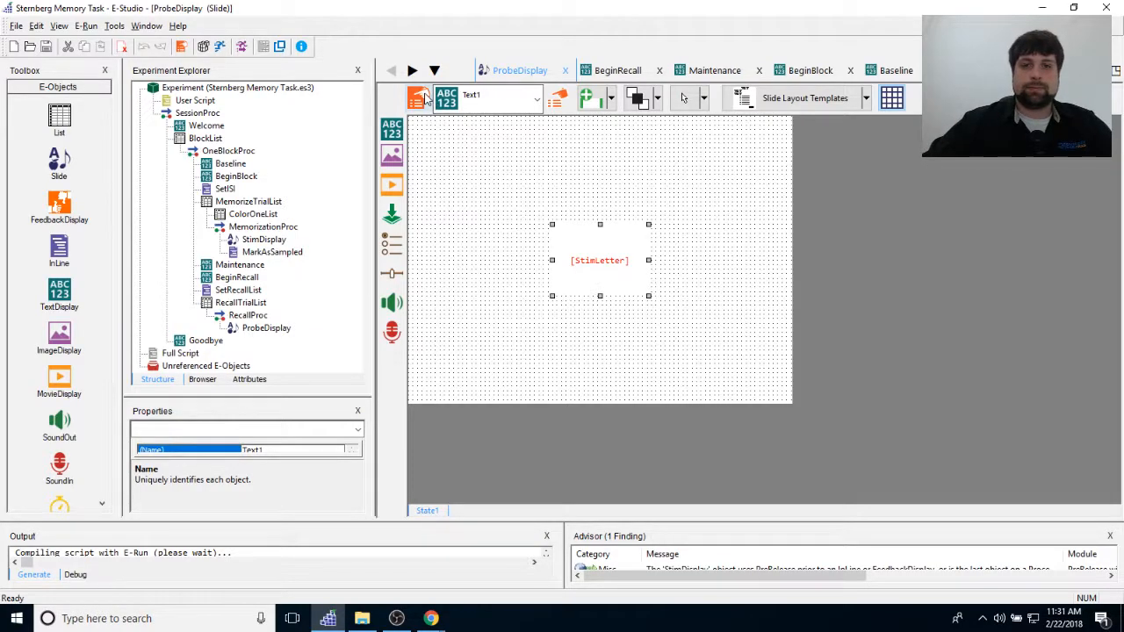
left_click(419, 98)
left_click(684, 189)
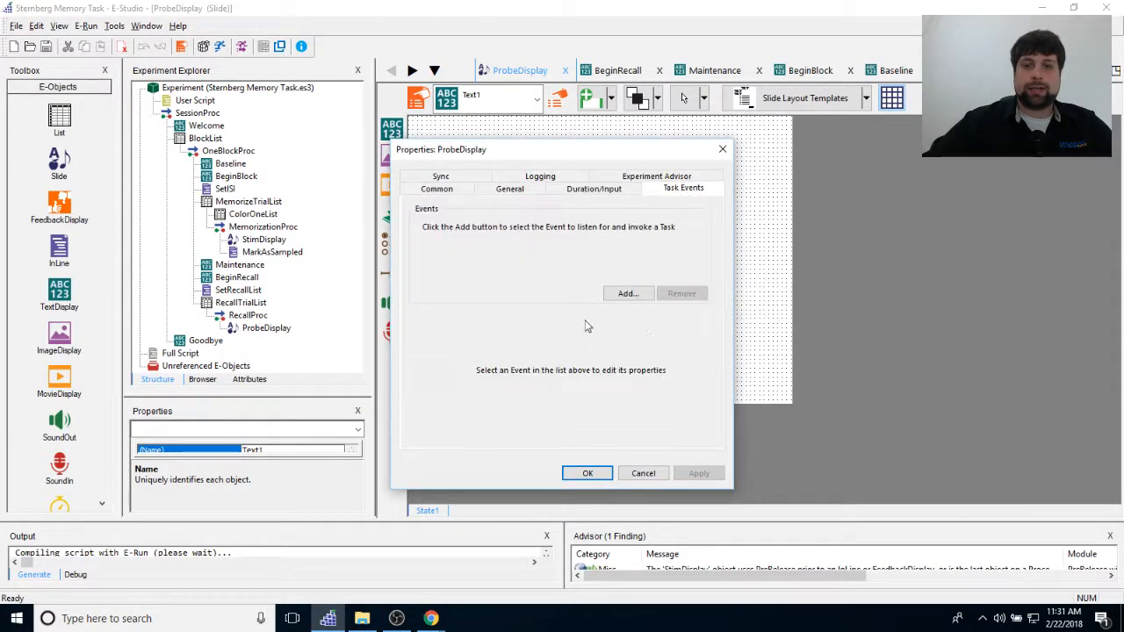
left_click(624, 293)
double_click(521, 289)
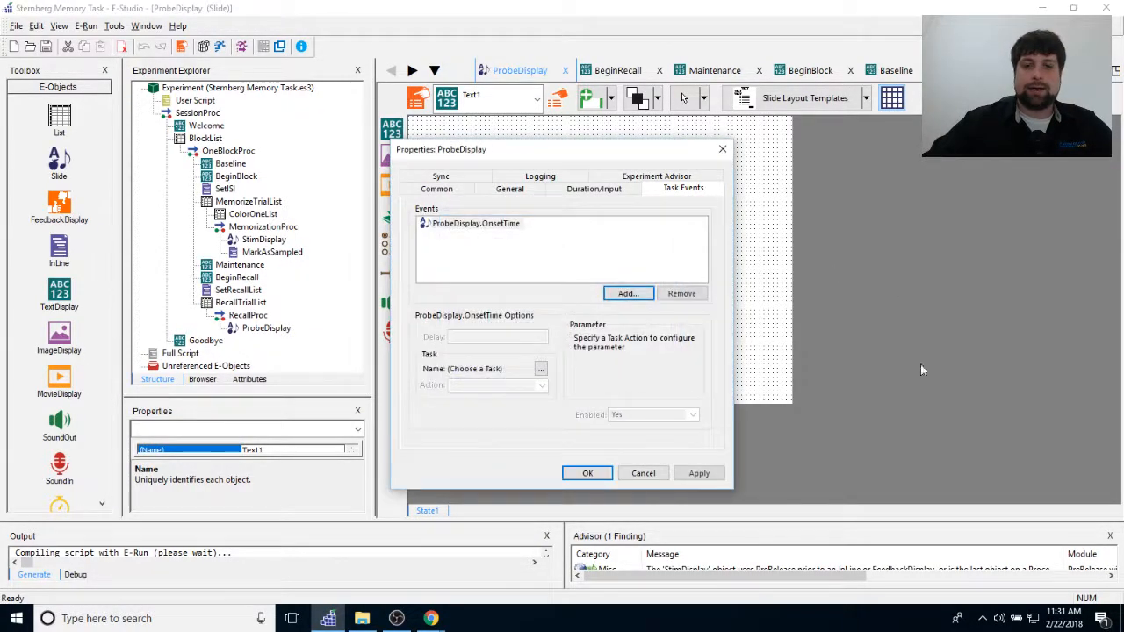
Assign the Serial task to the ProbeDisplay.OnsetTime event with the WriteString action.
left_click(541, 368)
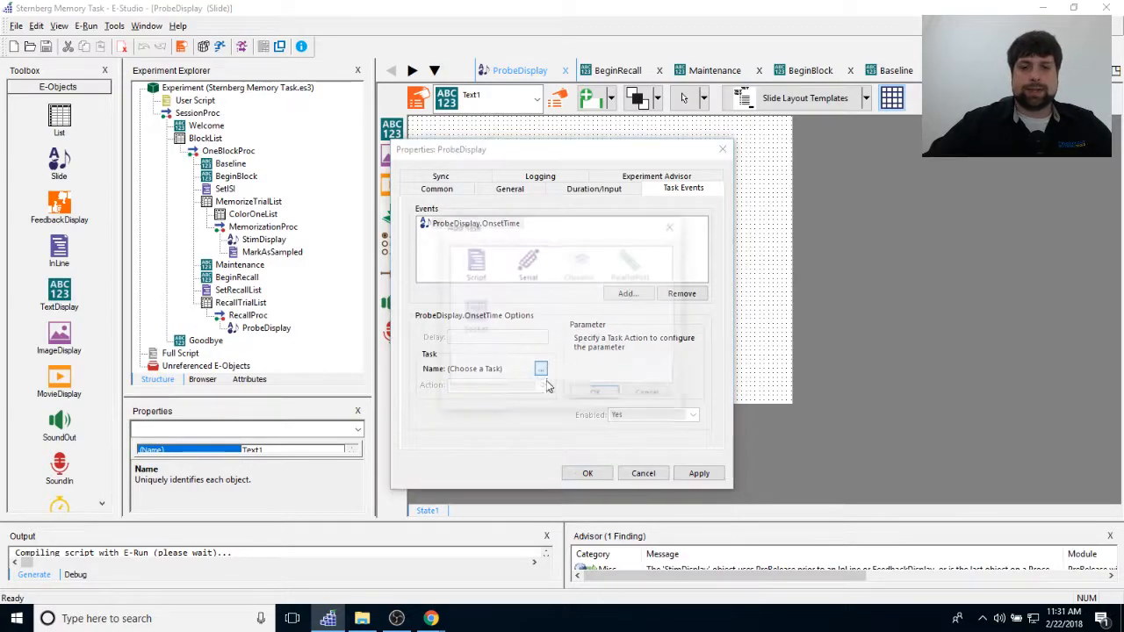
left_click(471, 345)
left_click(594, 395)
left_click(542, 386)
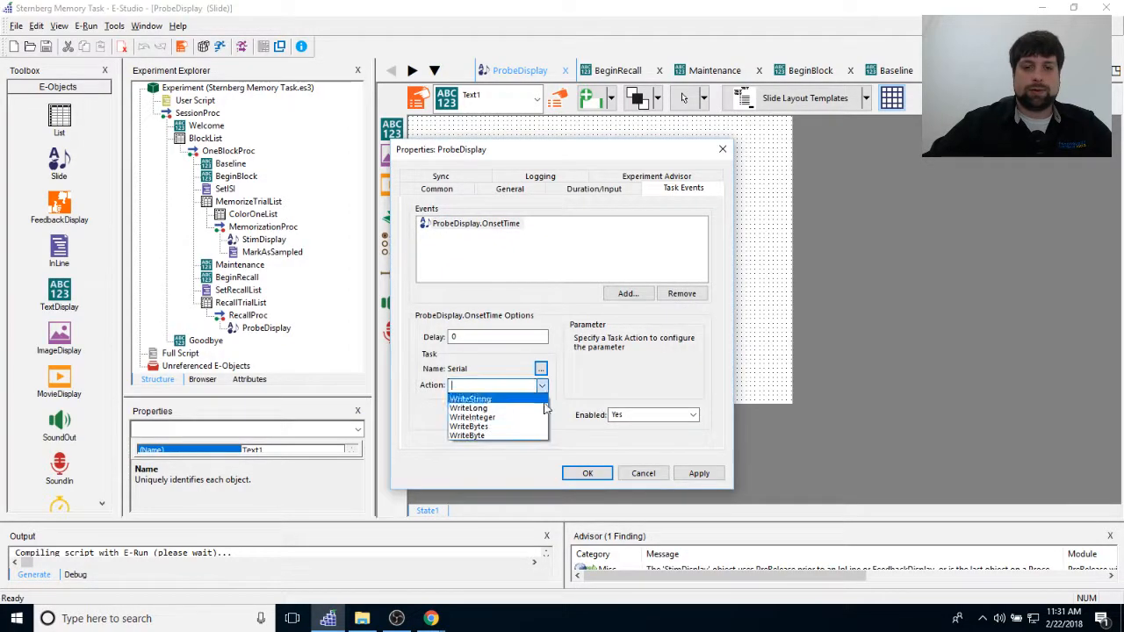
left_click(492, 397)
Set the ProbeDisplay.OnsetTime event's custom parameter to Probe[StimLetter] with data type String, and apply and close the properties.
left_click(622, 364)
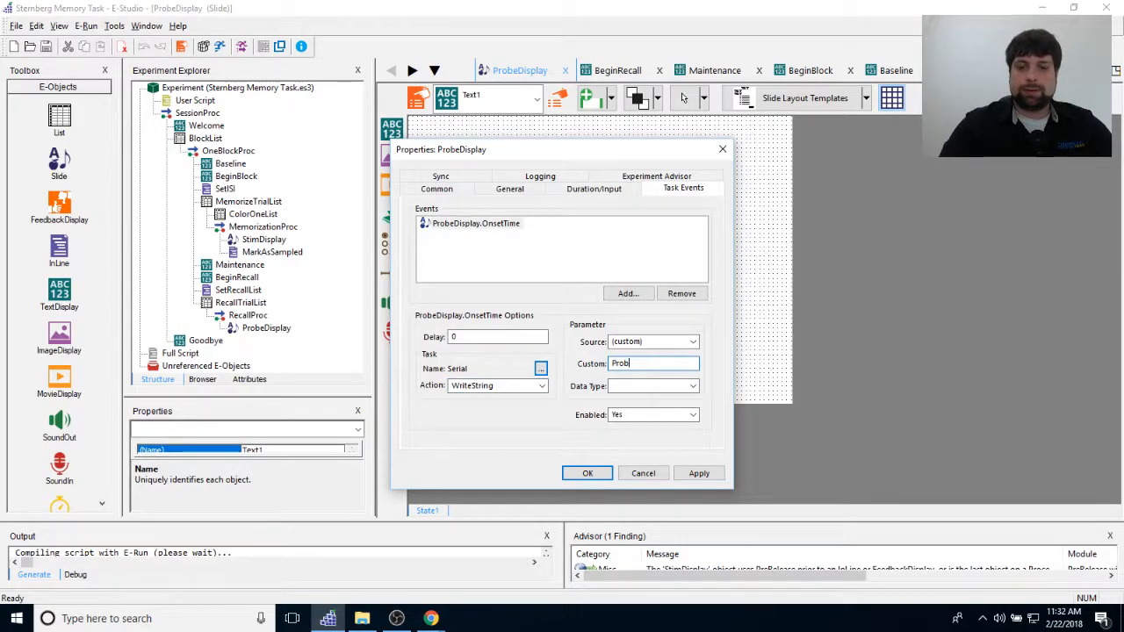
type("Probe[StimLette")
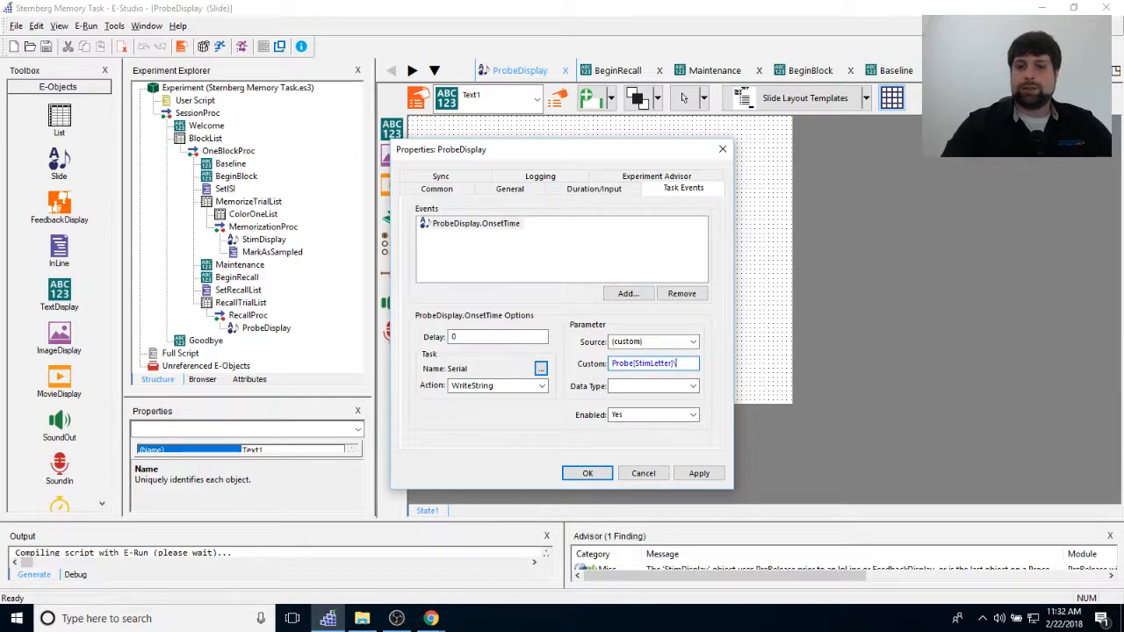
type("r]")
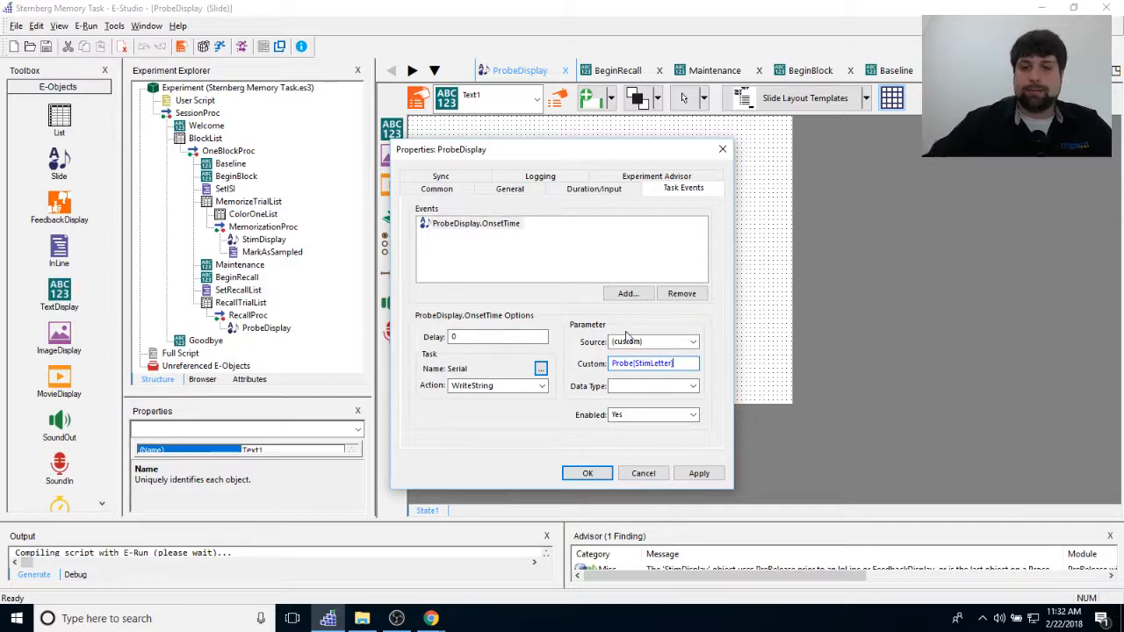
left_click(696, 387)
left_click(685, 401)
left_click(699, 473)
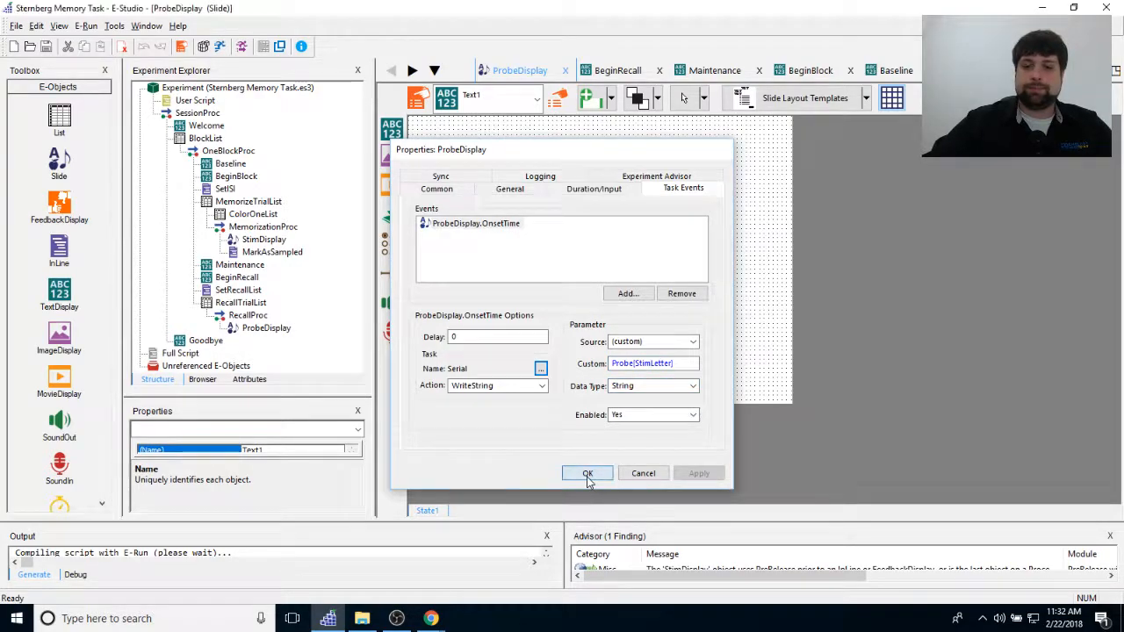
left_click(587, 475)
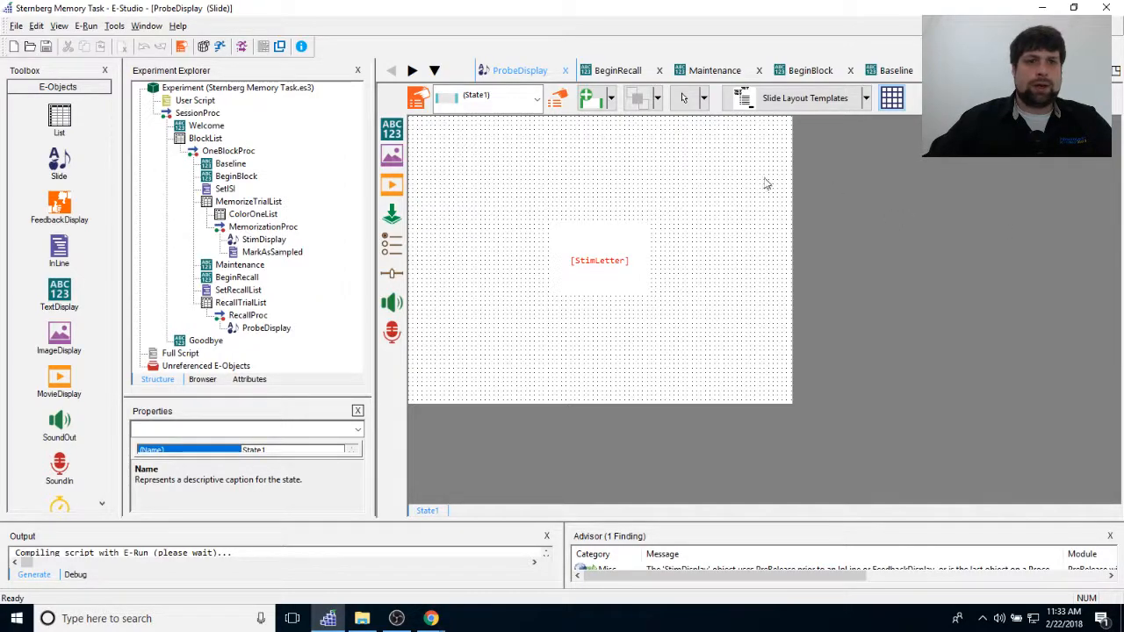
left_click(114, 26)
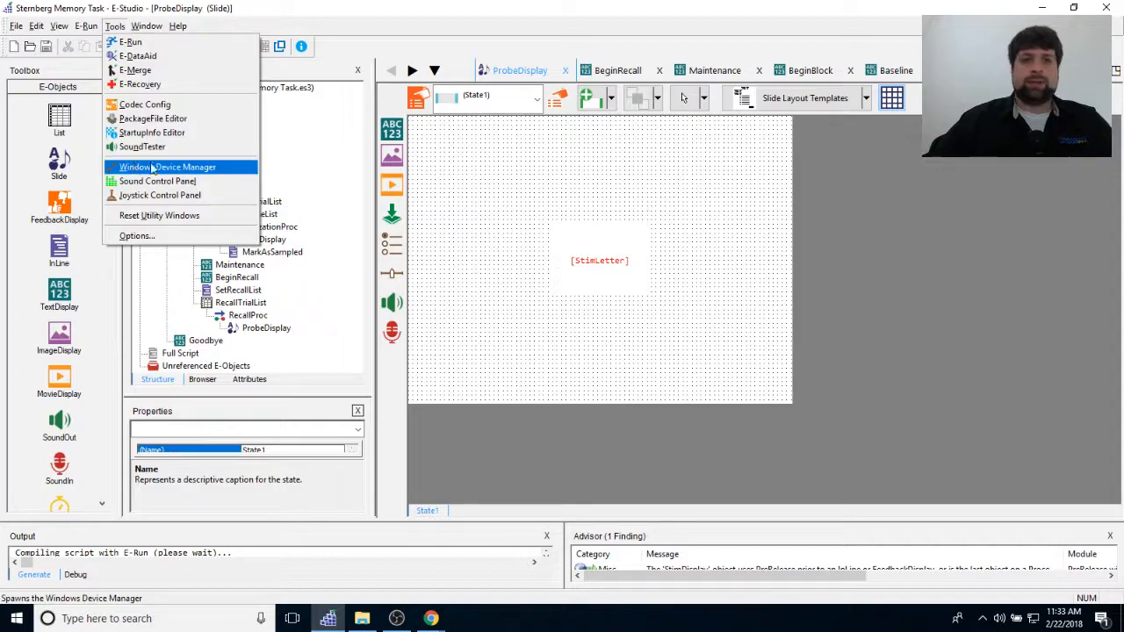
left_click(736, 305)
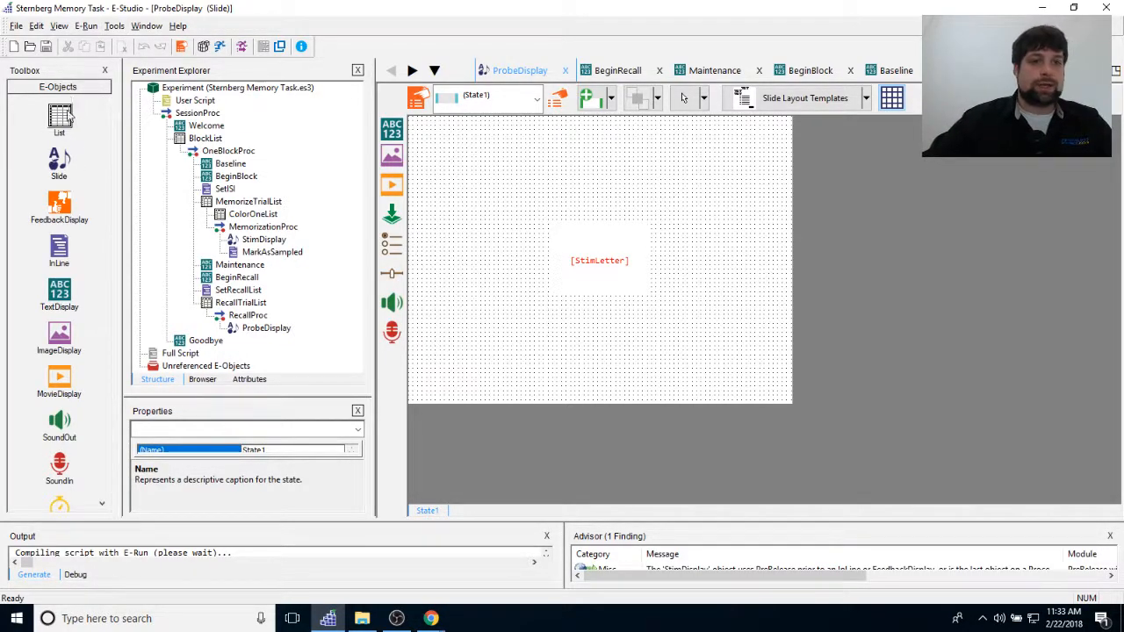
left_click(101, 503)
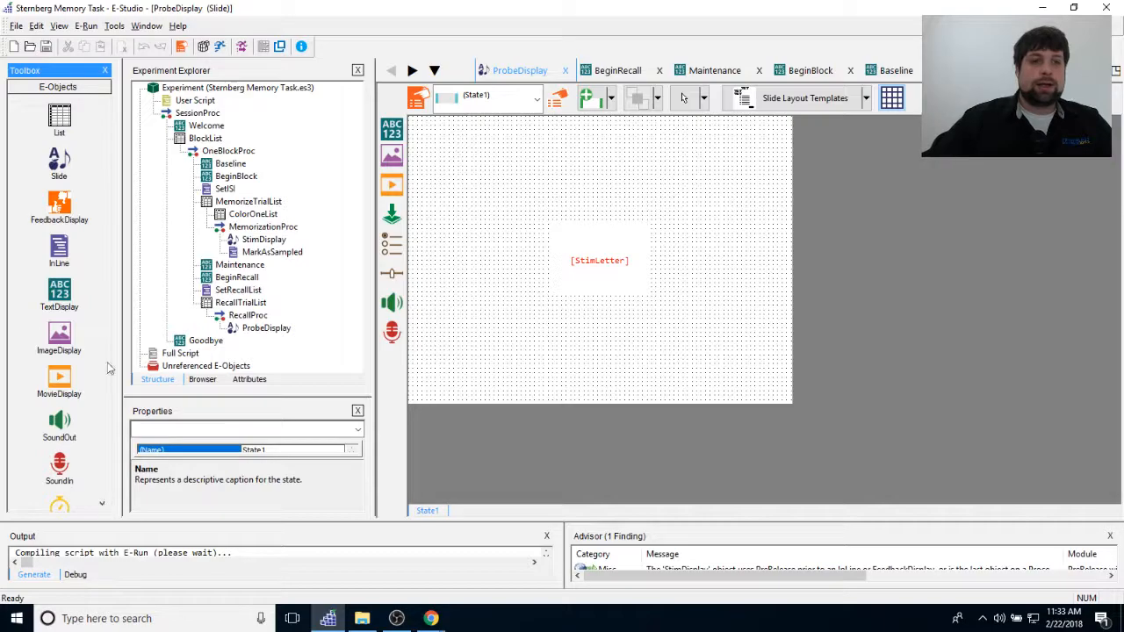
left_click(246, 277)
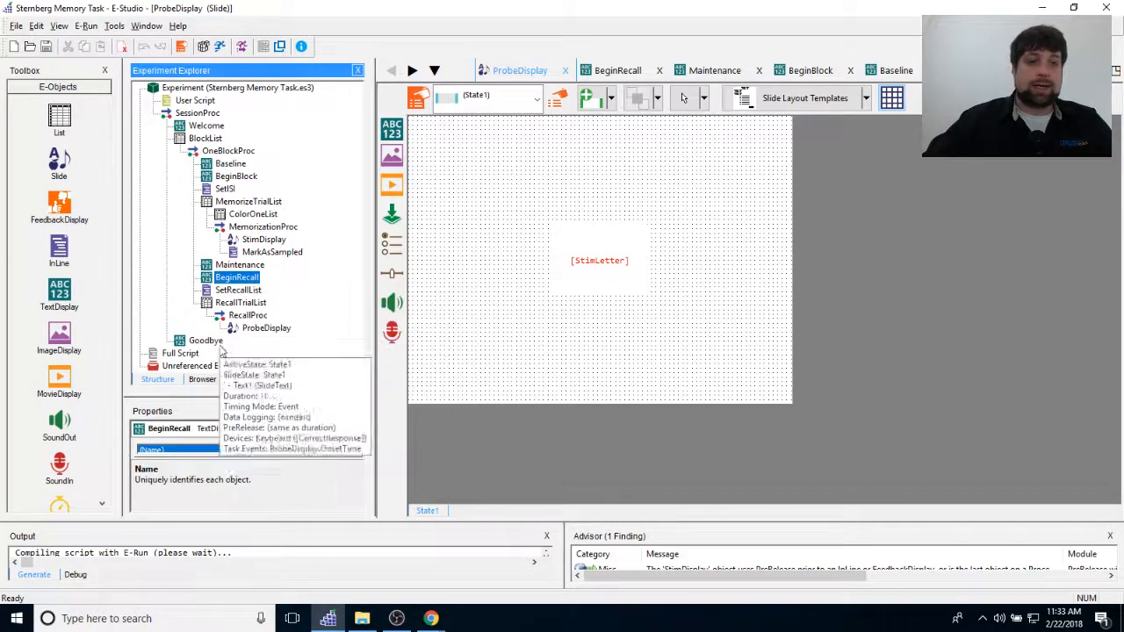
left_click(60, 134)
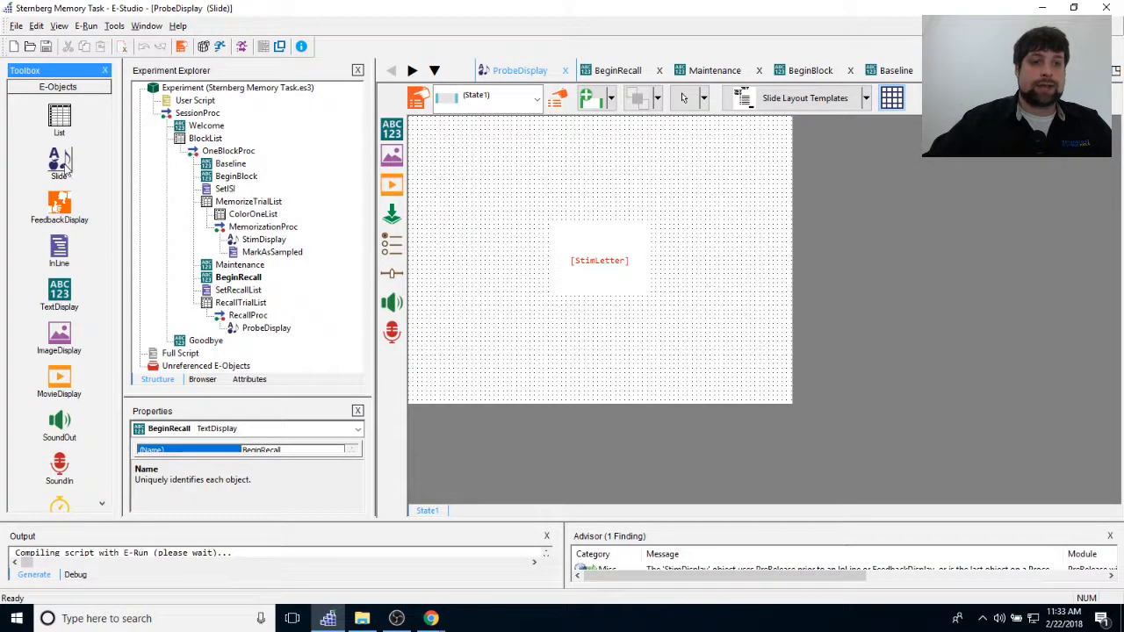
left_click(264, 239)
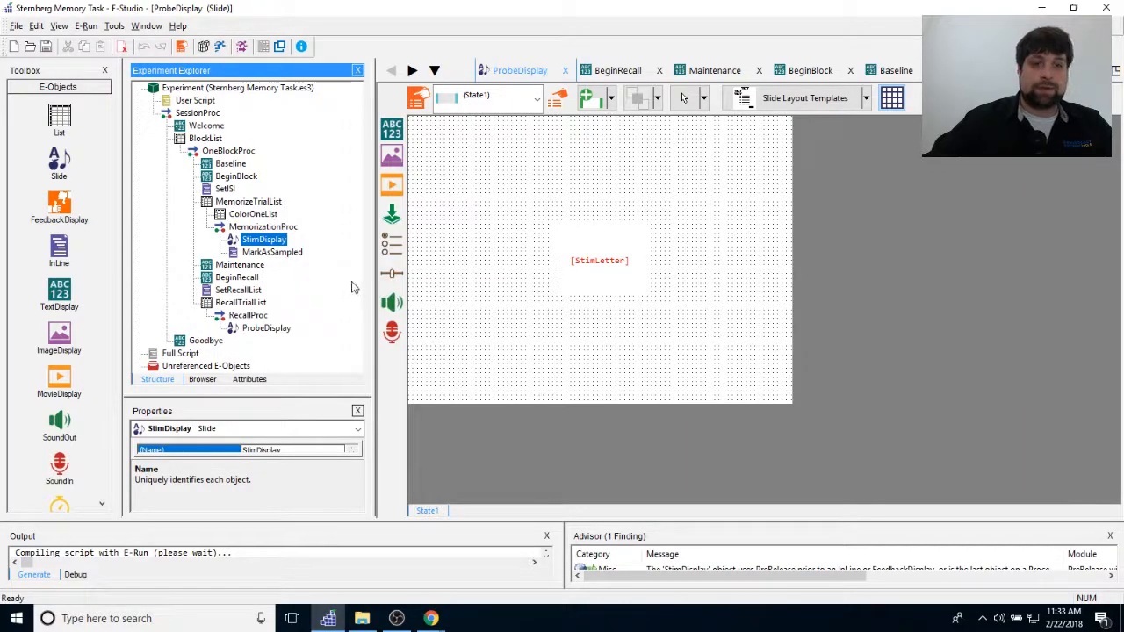
left_click(249, 202)
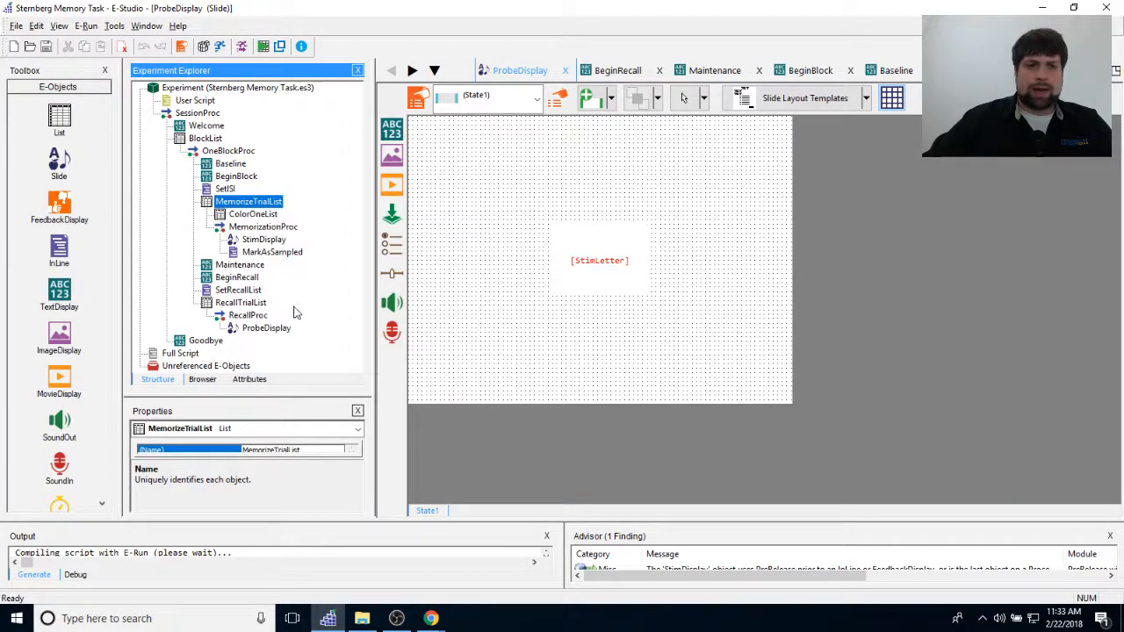